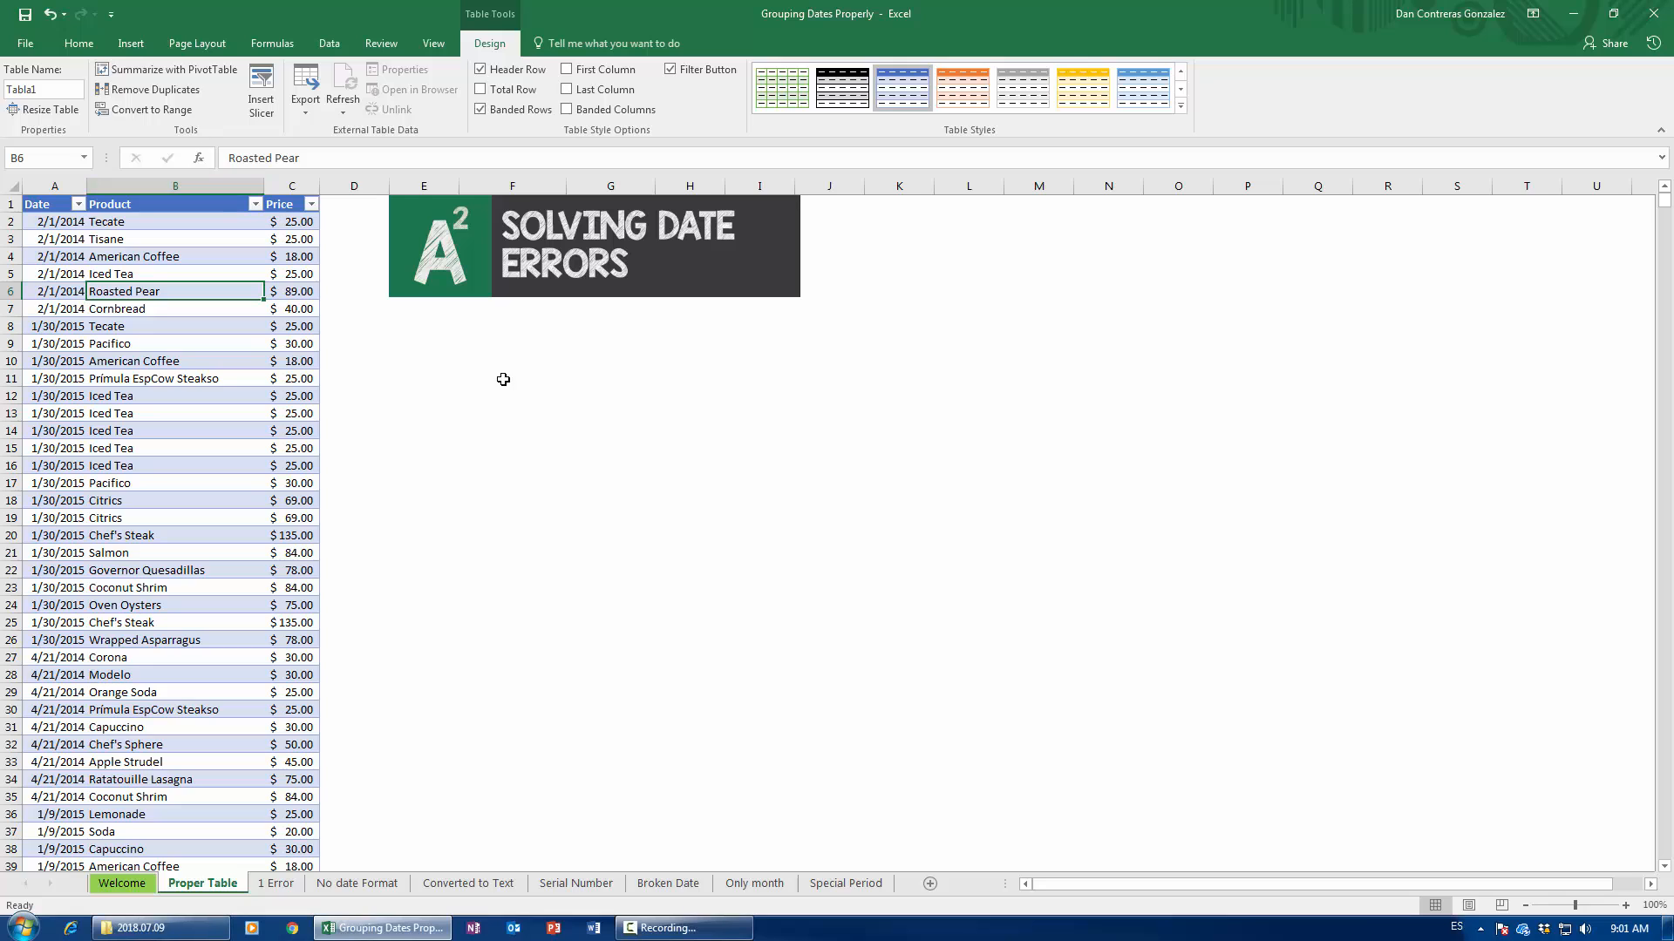
- Create a PivotTable from the product sales table on the existing Proper Table sheet, placed at cell F14
{"action": "left_click", "coordinate": [131, 43]}
{"action": "left_click", "coordinate": [41, 84]}
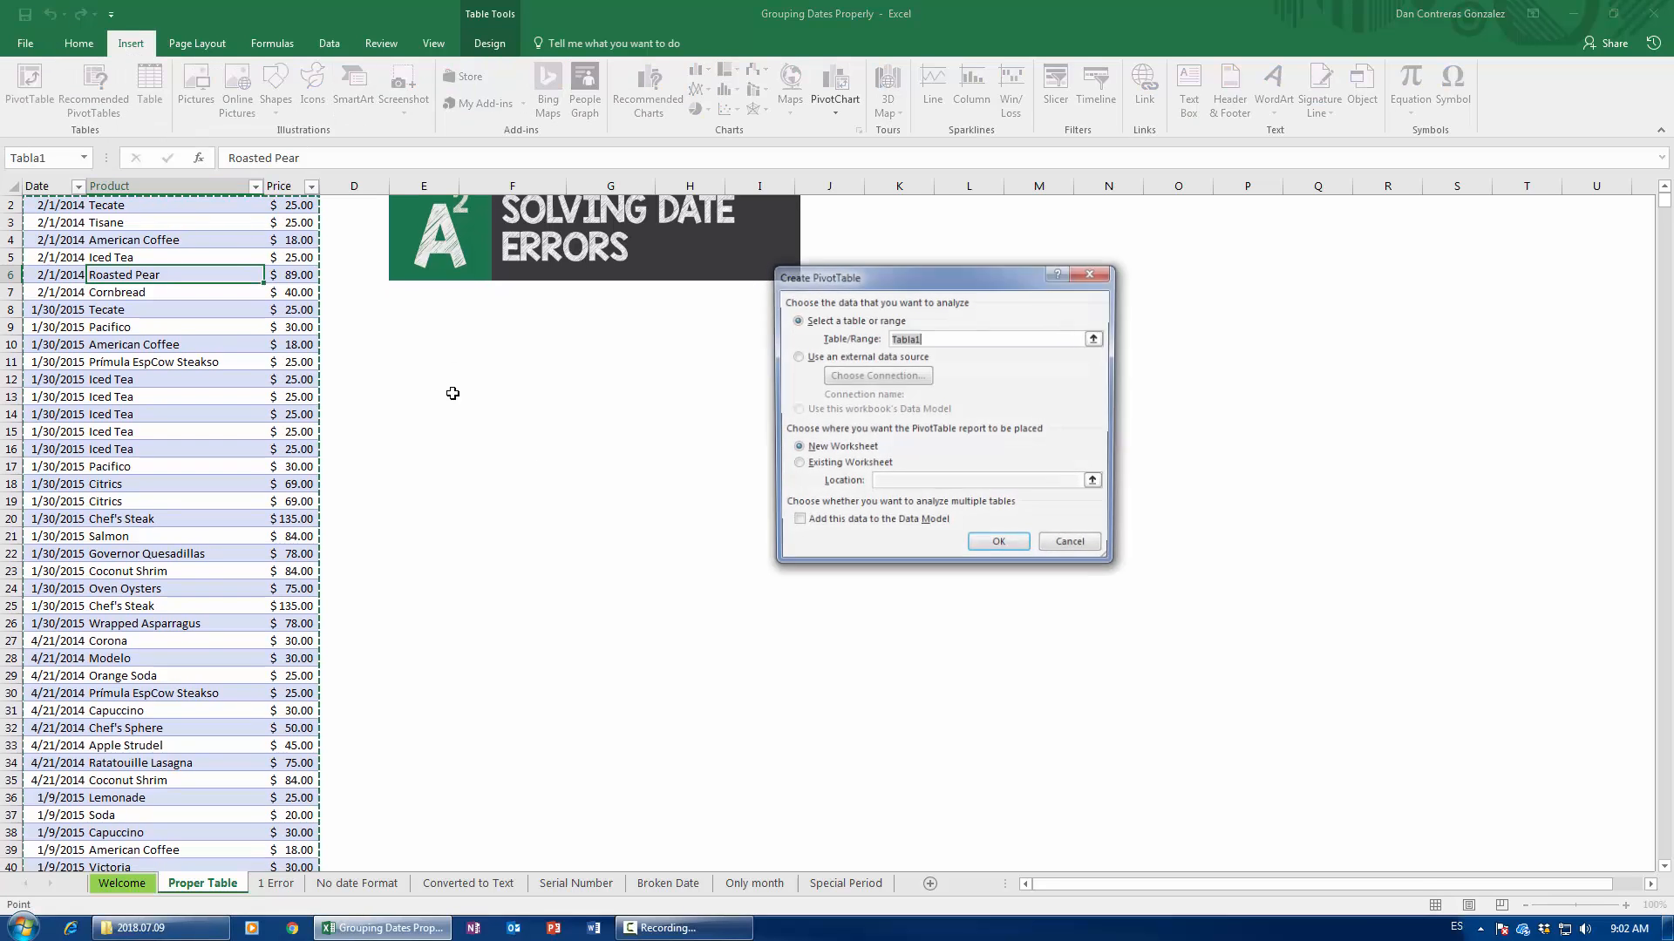
{"action": "left_click", "coordinate": [839, 465]}
{"action": "left_click_drag", "start_coordinate": [448, 349], "coordinate": [552, 392]}
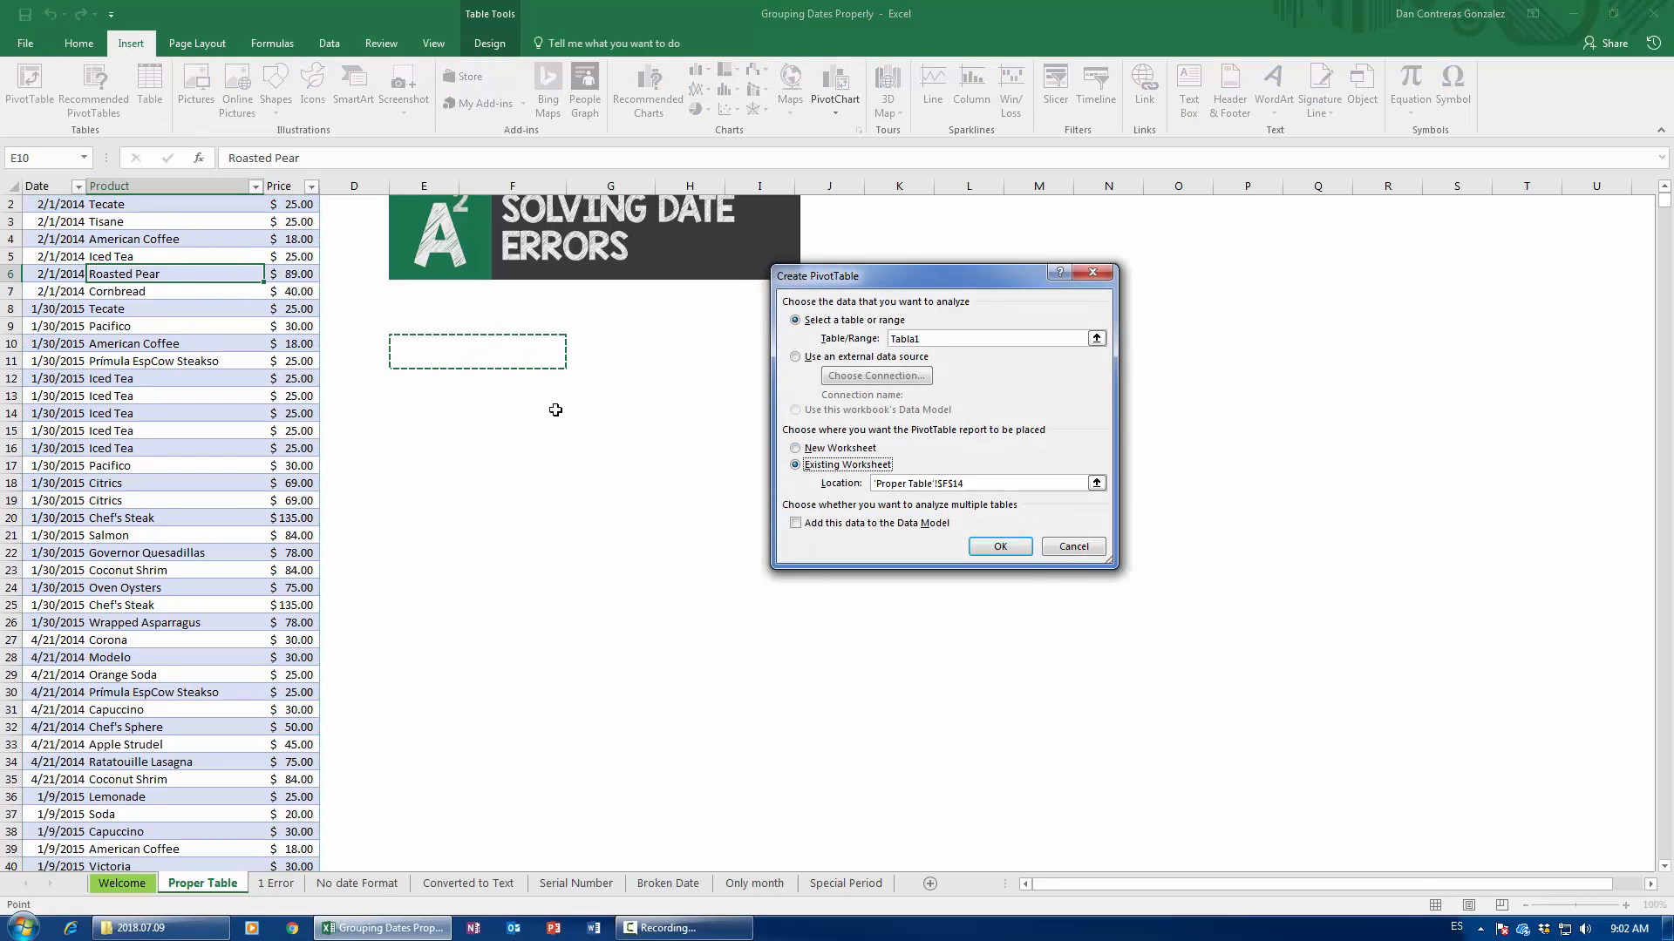
{"action": "left_click", "coordinate": [513, 413]}
{"action": "left_click", "coordinate": [1000, 546]}
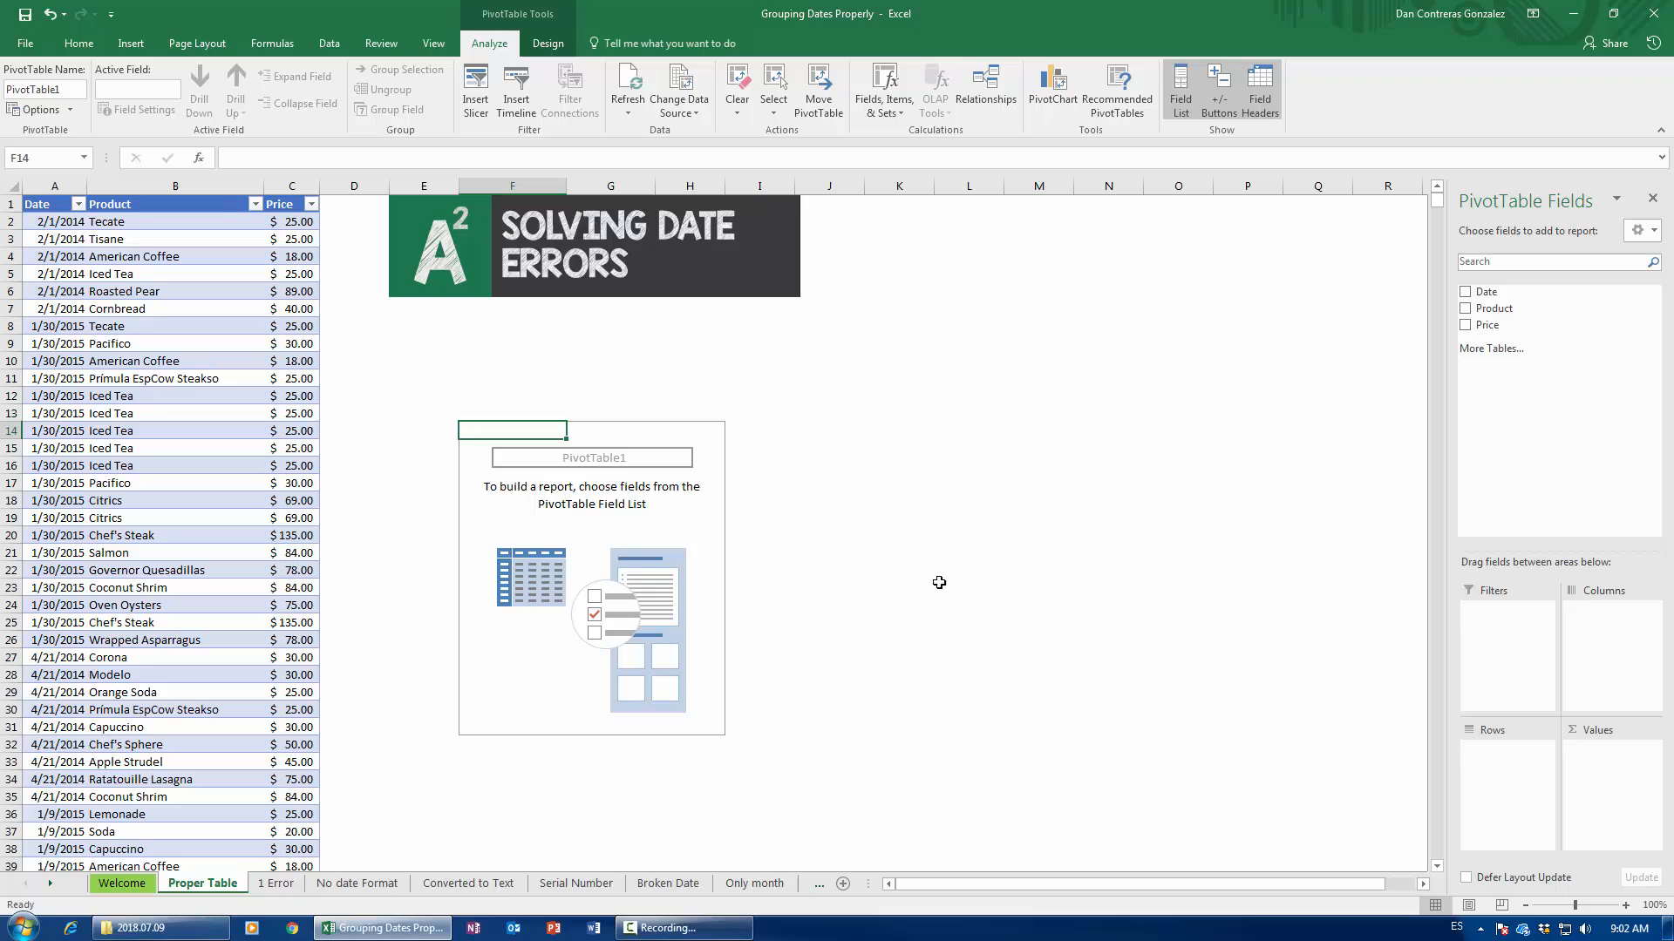
- Add Date to the PivotTable's rows and Price to its values, and format the price sums as currency
{"action": "left_click_drag", "start_coordinate": [1487, 293], "coordinate": [1496, 760]}
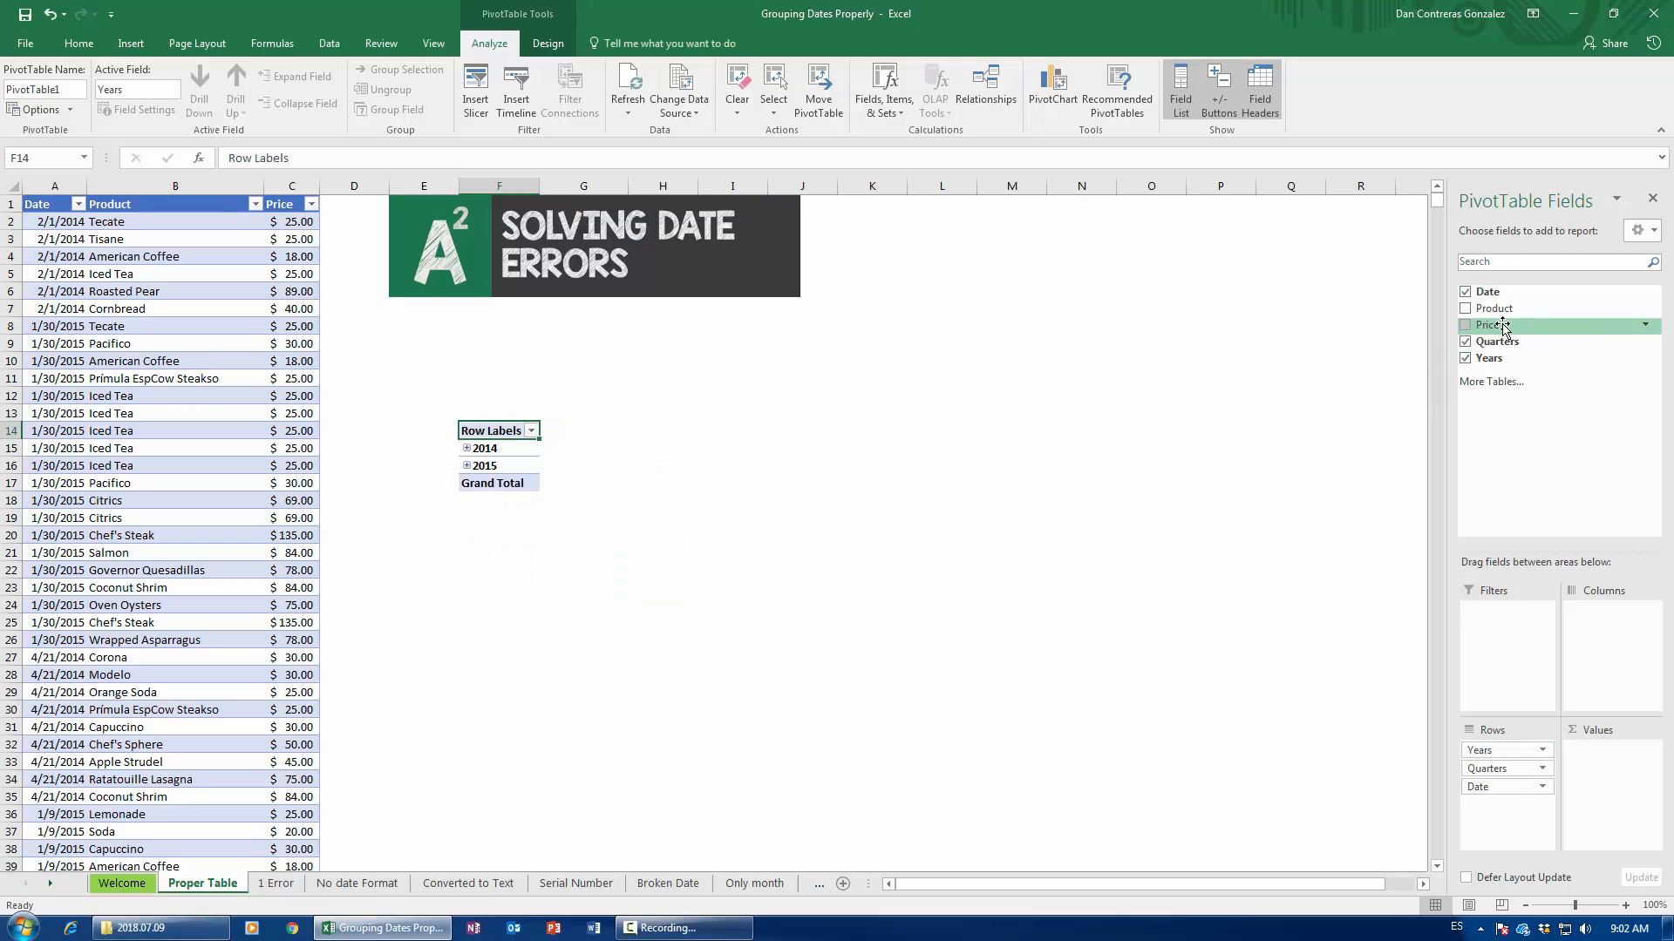
{"action": "left_click_drag", "start_coordinate": [1496, 327], "coordinate": [1632, 829]}
{"action": "left_click_drag", "start_coordinate": [589, 451], "coordinate": [590, 512]}
{"action": "key", "text": "ctrl+shift+4"}
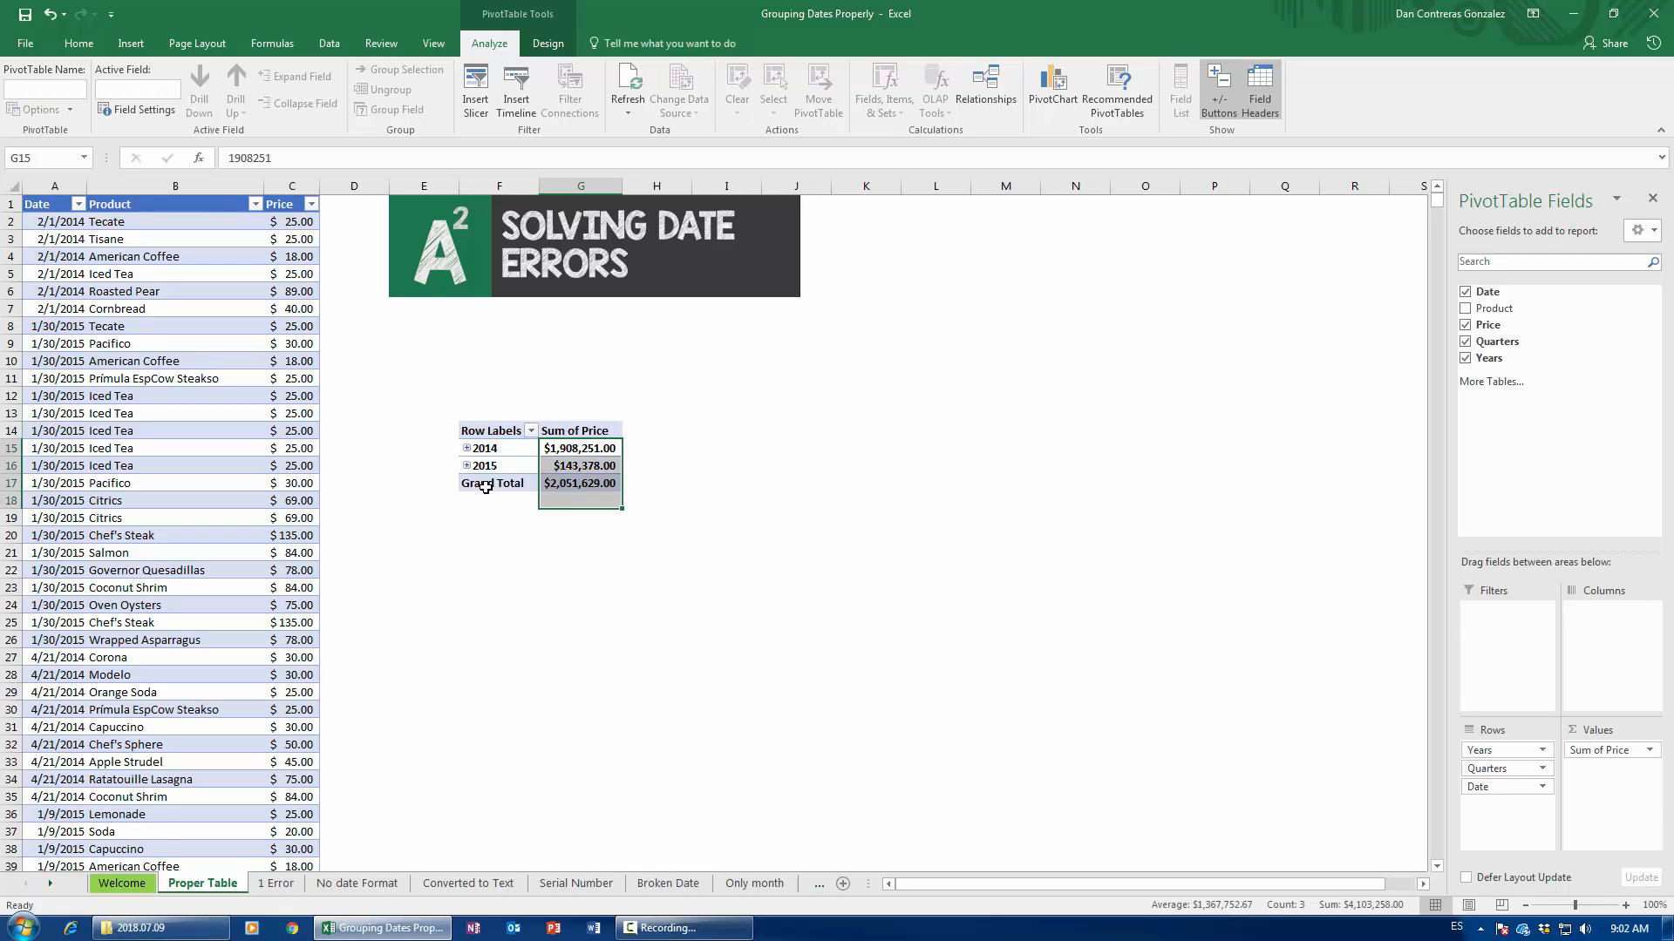
- Expand 2014 and its Qtr1, then 2015 and its Qtr1, in the PivotTable to show the months
{"action": "left_click", "coordinate": [467, 449]}
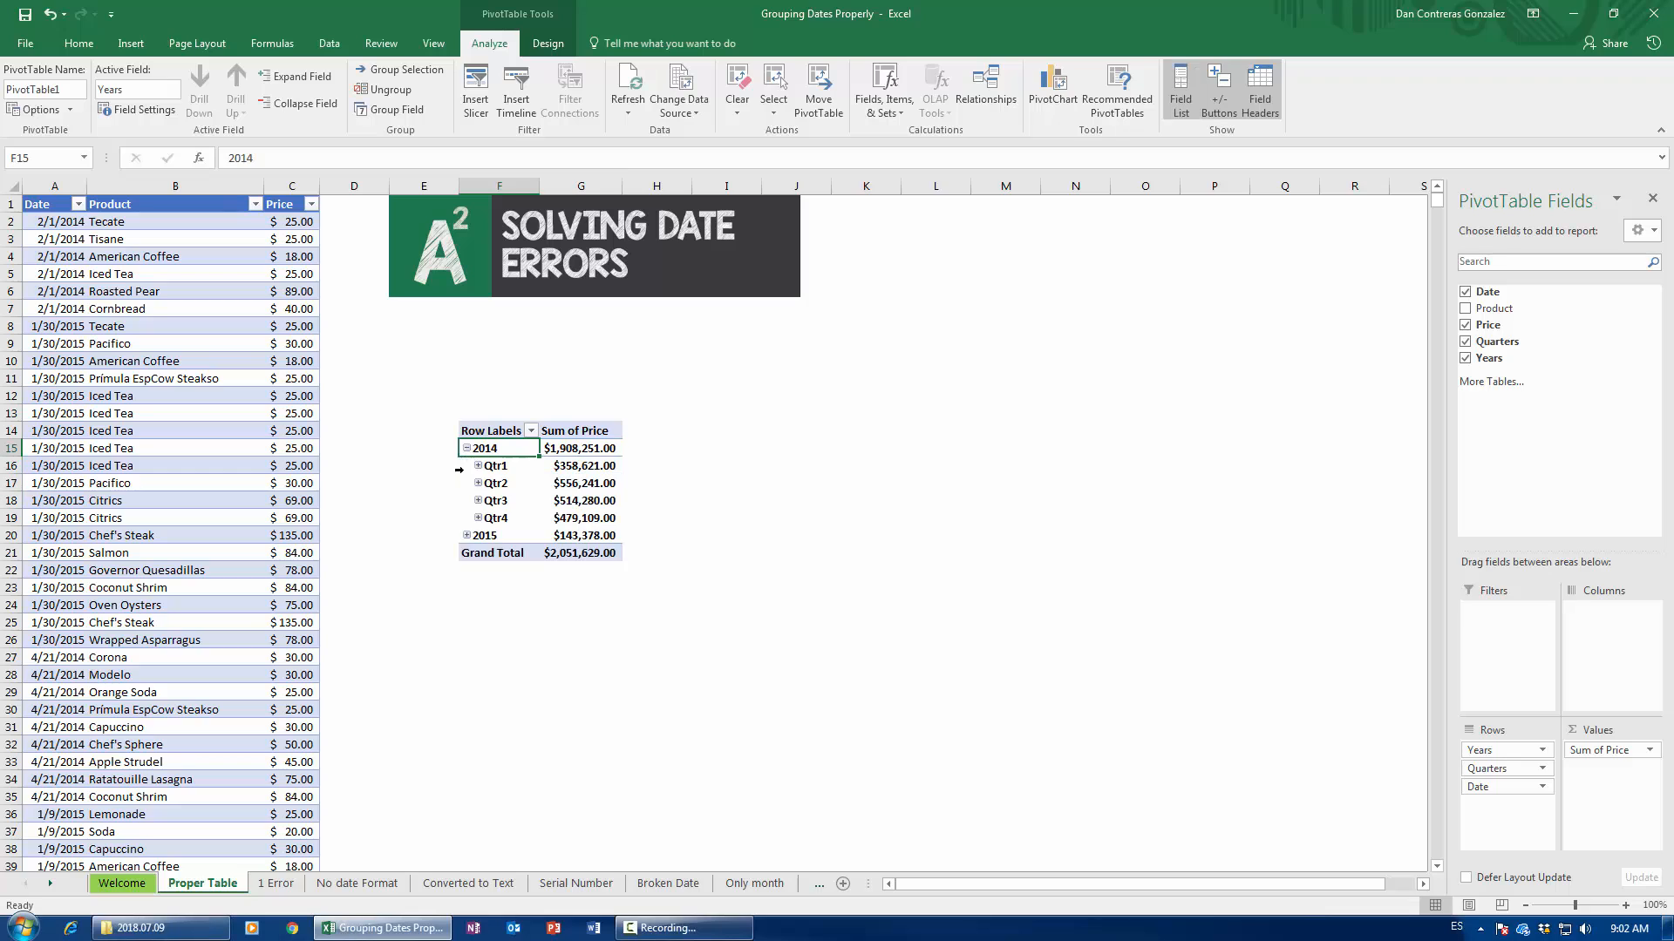
{"action": "left_click", "coordinate": [479, 467]}
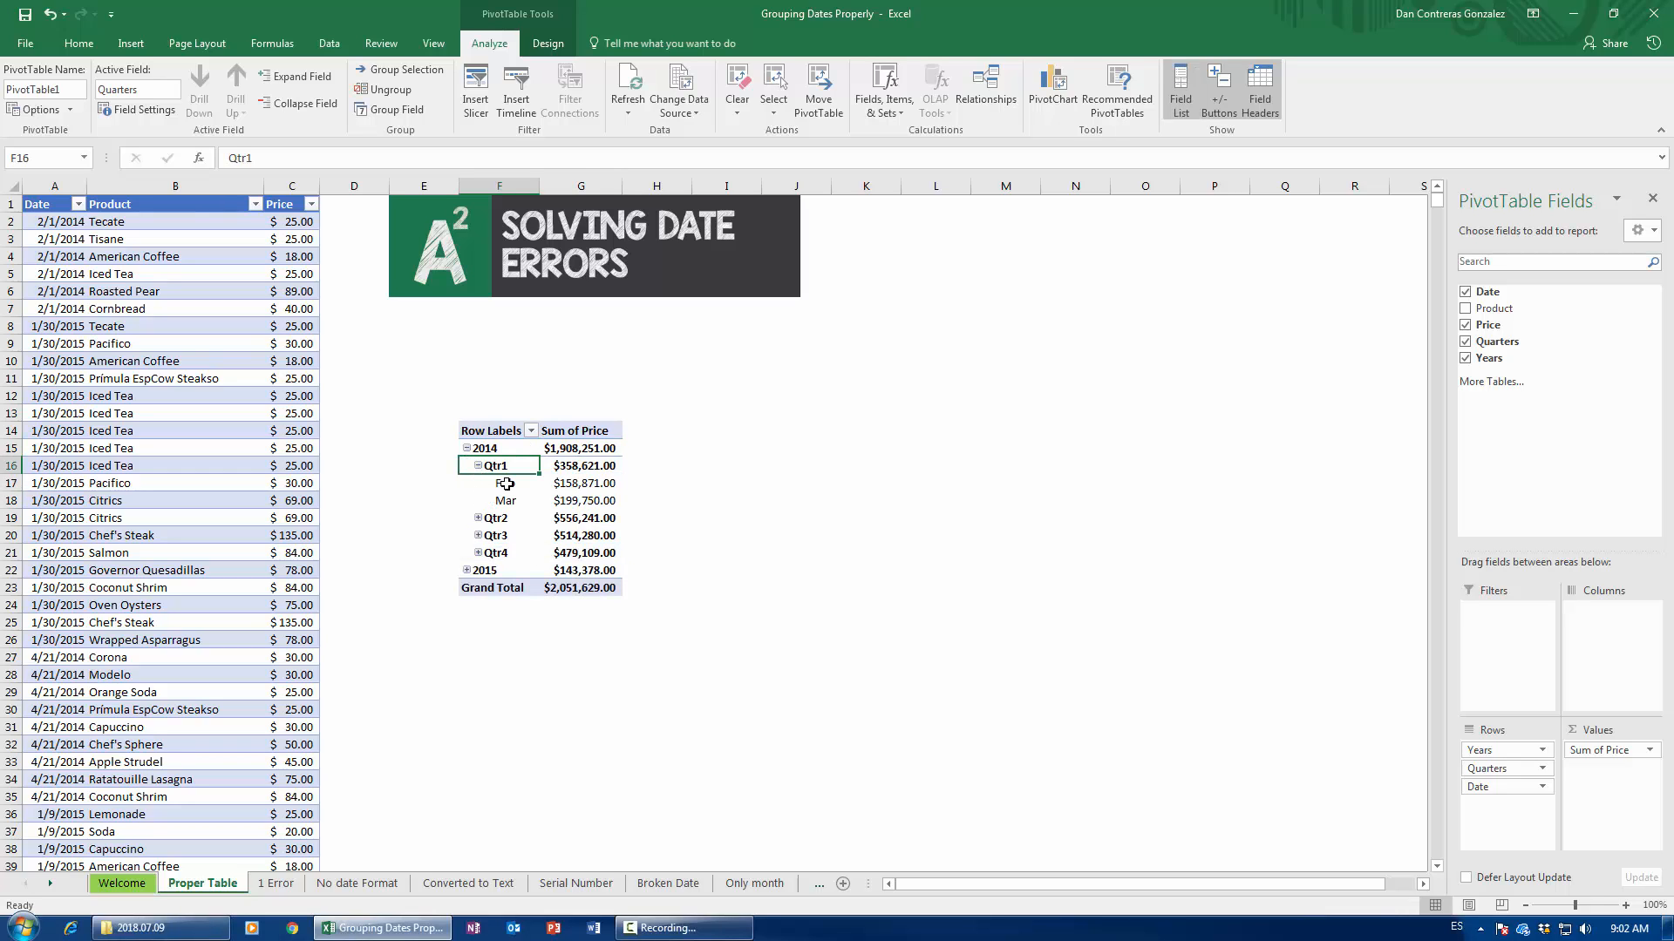
{"action": "left_click", "coordinate": [467, 571]}
{"action": "left_click", "coordinate": [478, 589]}
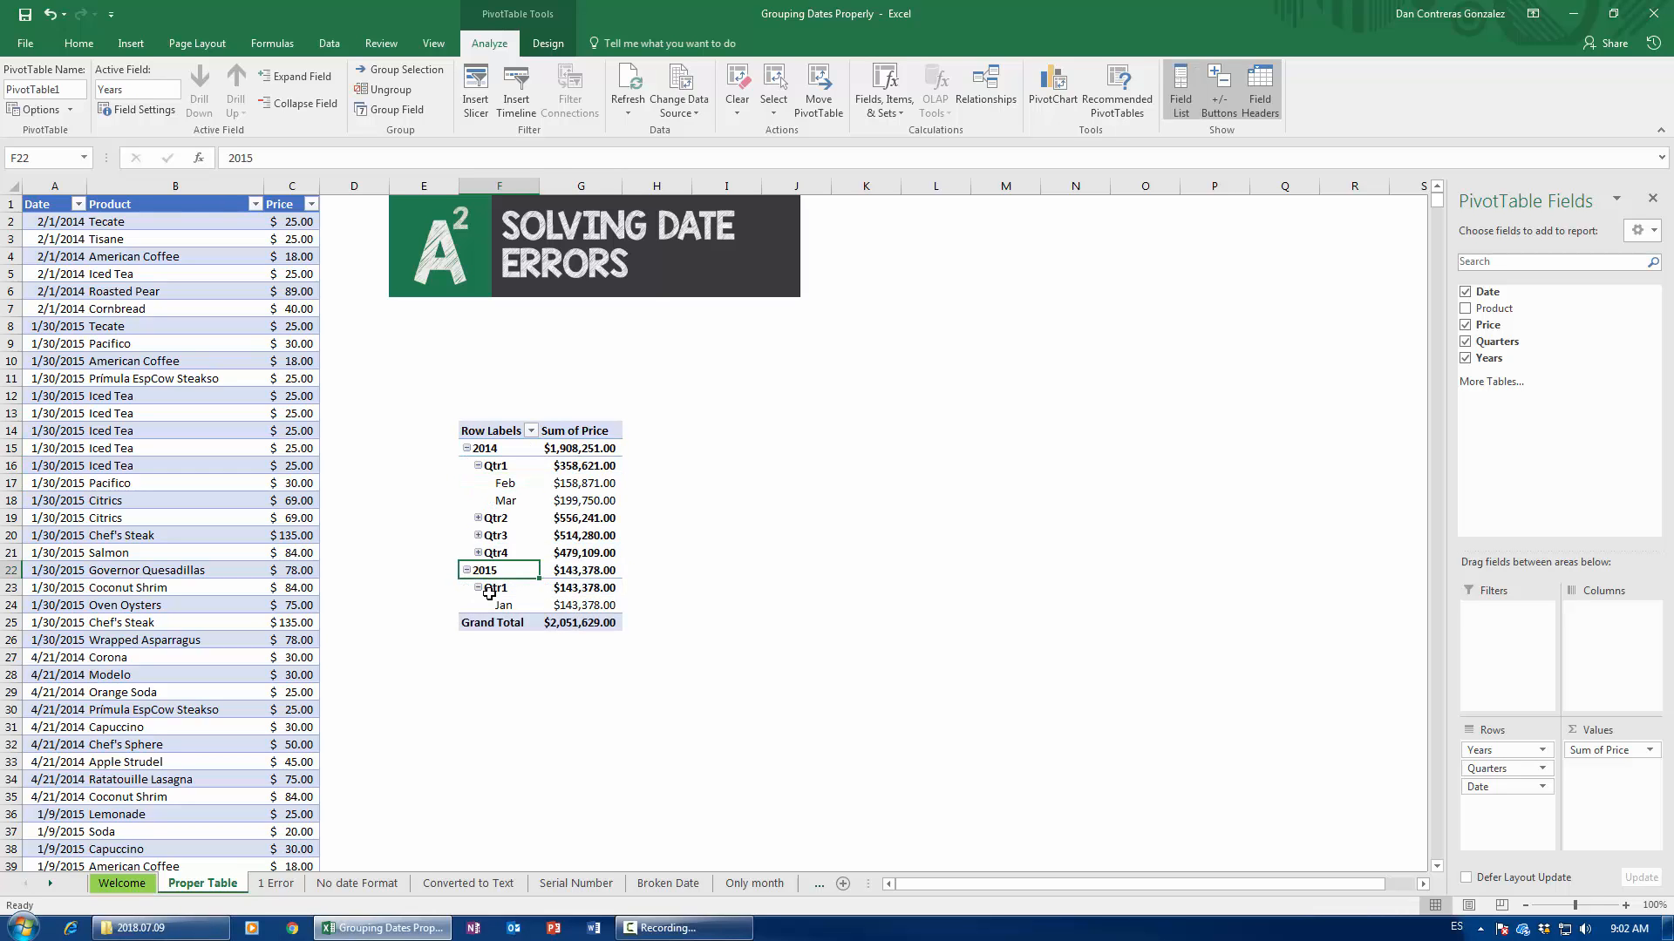
{"action": "left_click", "coordinate": [595, 484]}
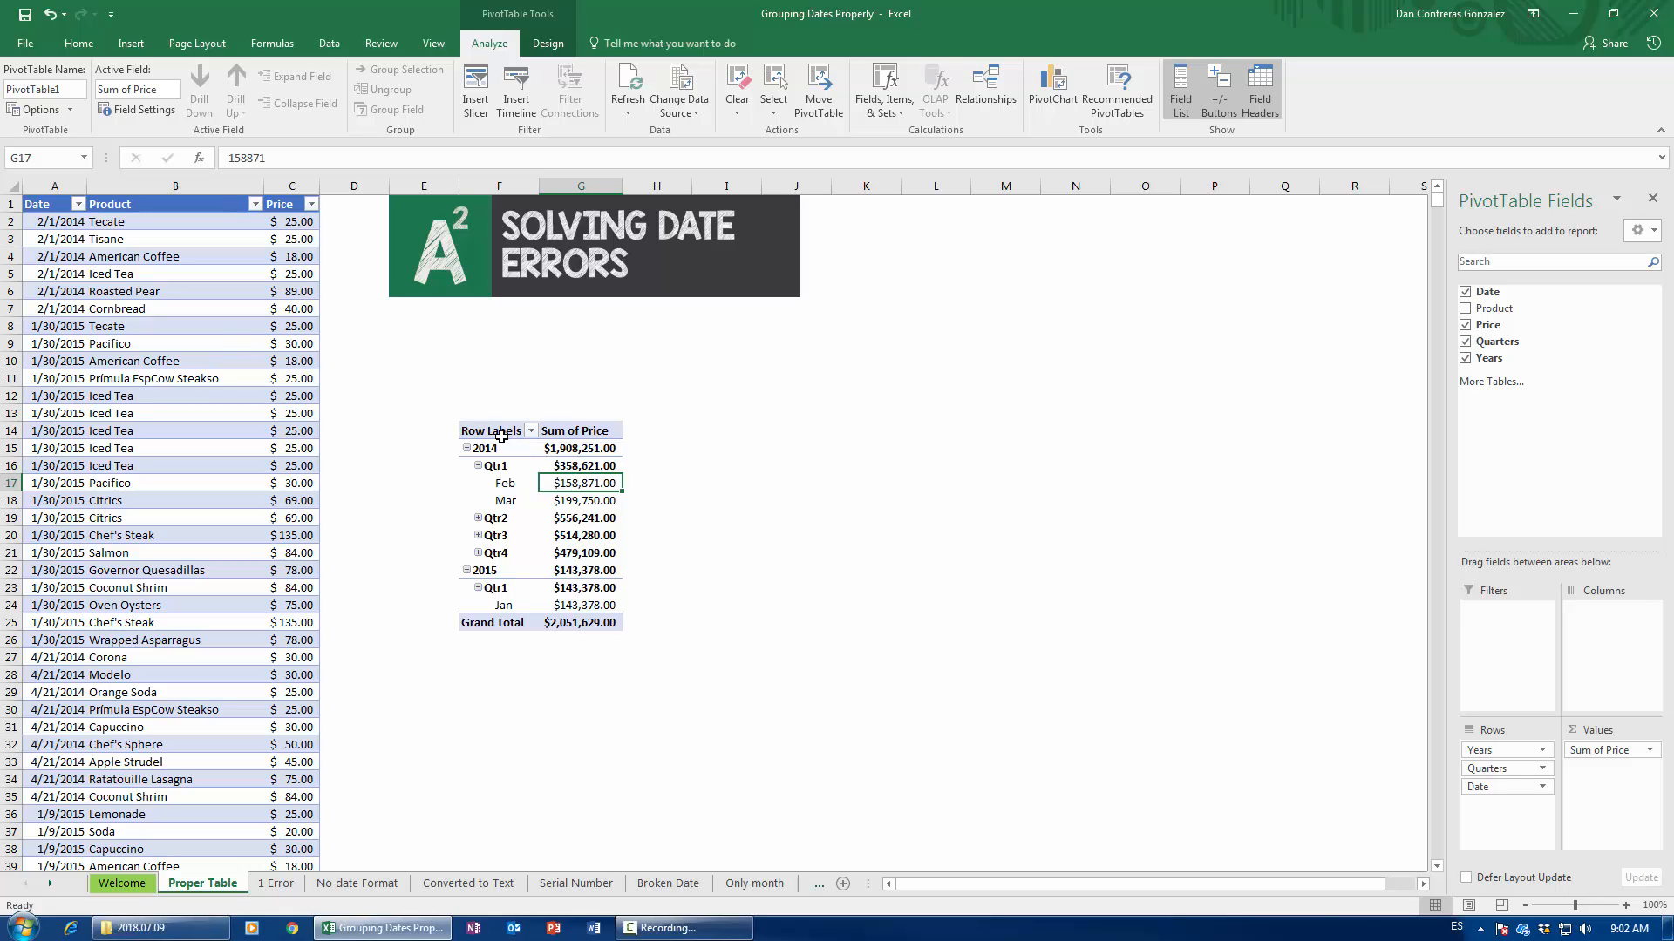
- Copy the whole PivotTable and paste the duplicate at cell I14
{"action": "left_click_drag", "start_coordinate": [498, 432], "coordinate": [599, 624]}
{"action": "key", "text": "ctrl+c"}
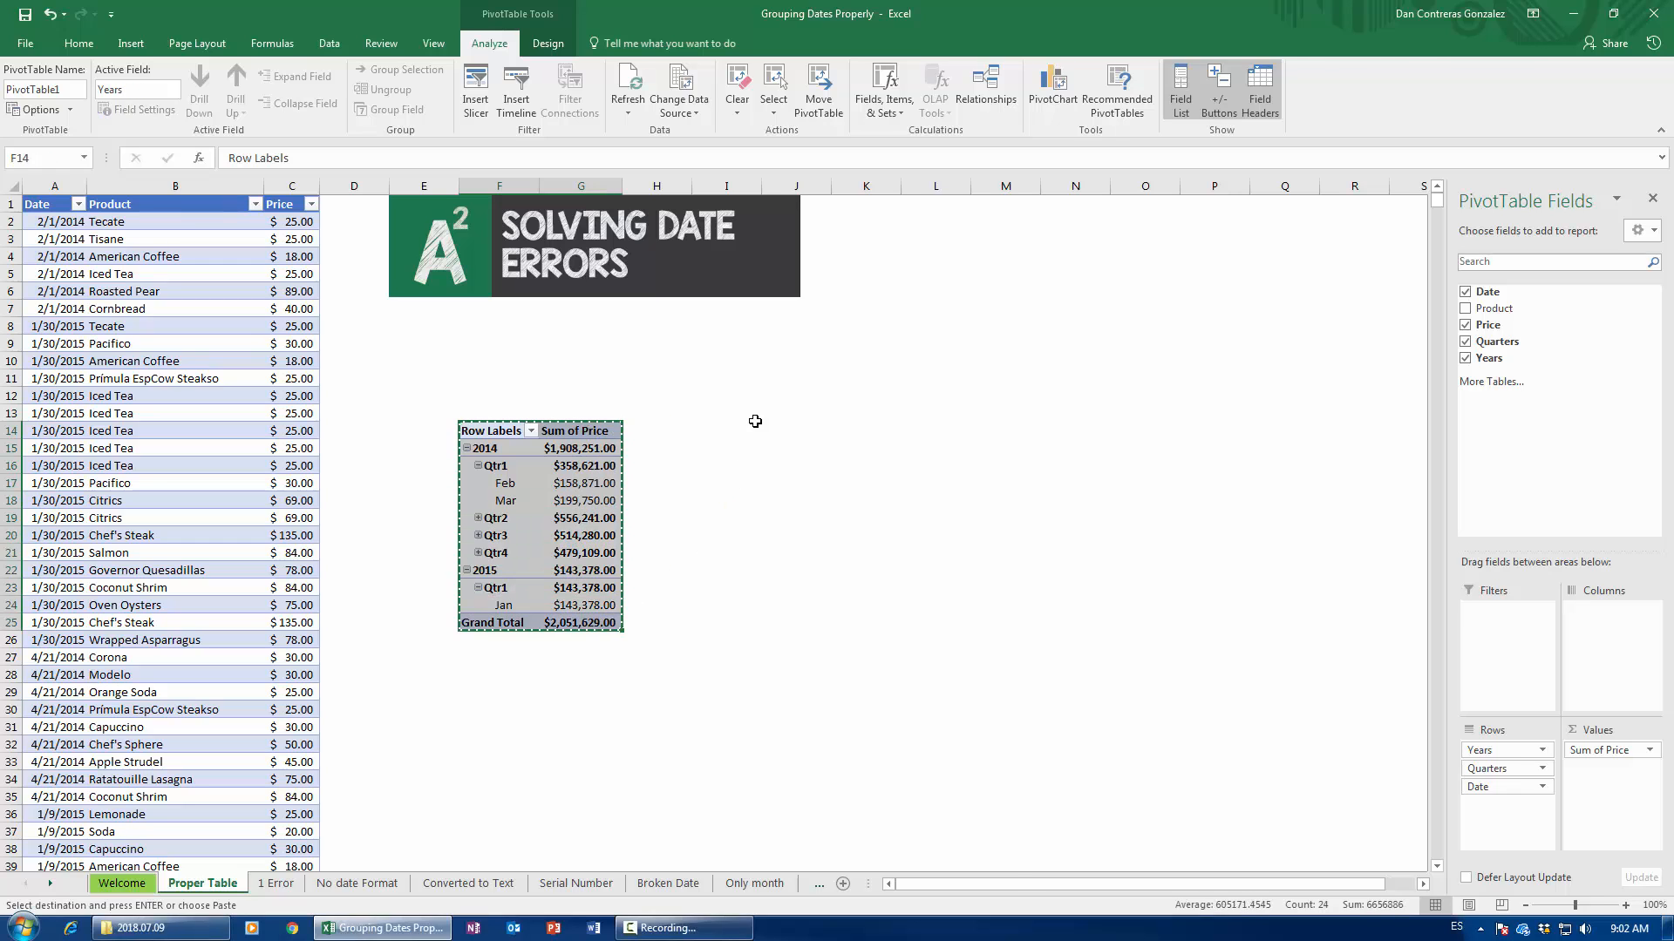
{"action": "left_click", "coordinate": [753, 417]}
{"action": "left_click", "coordinate": [751, 435]}
{"action": "key", "text": "ctrl+v"}
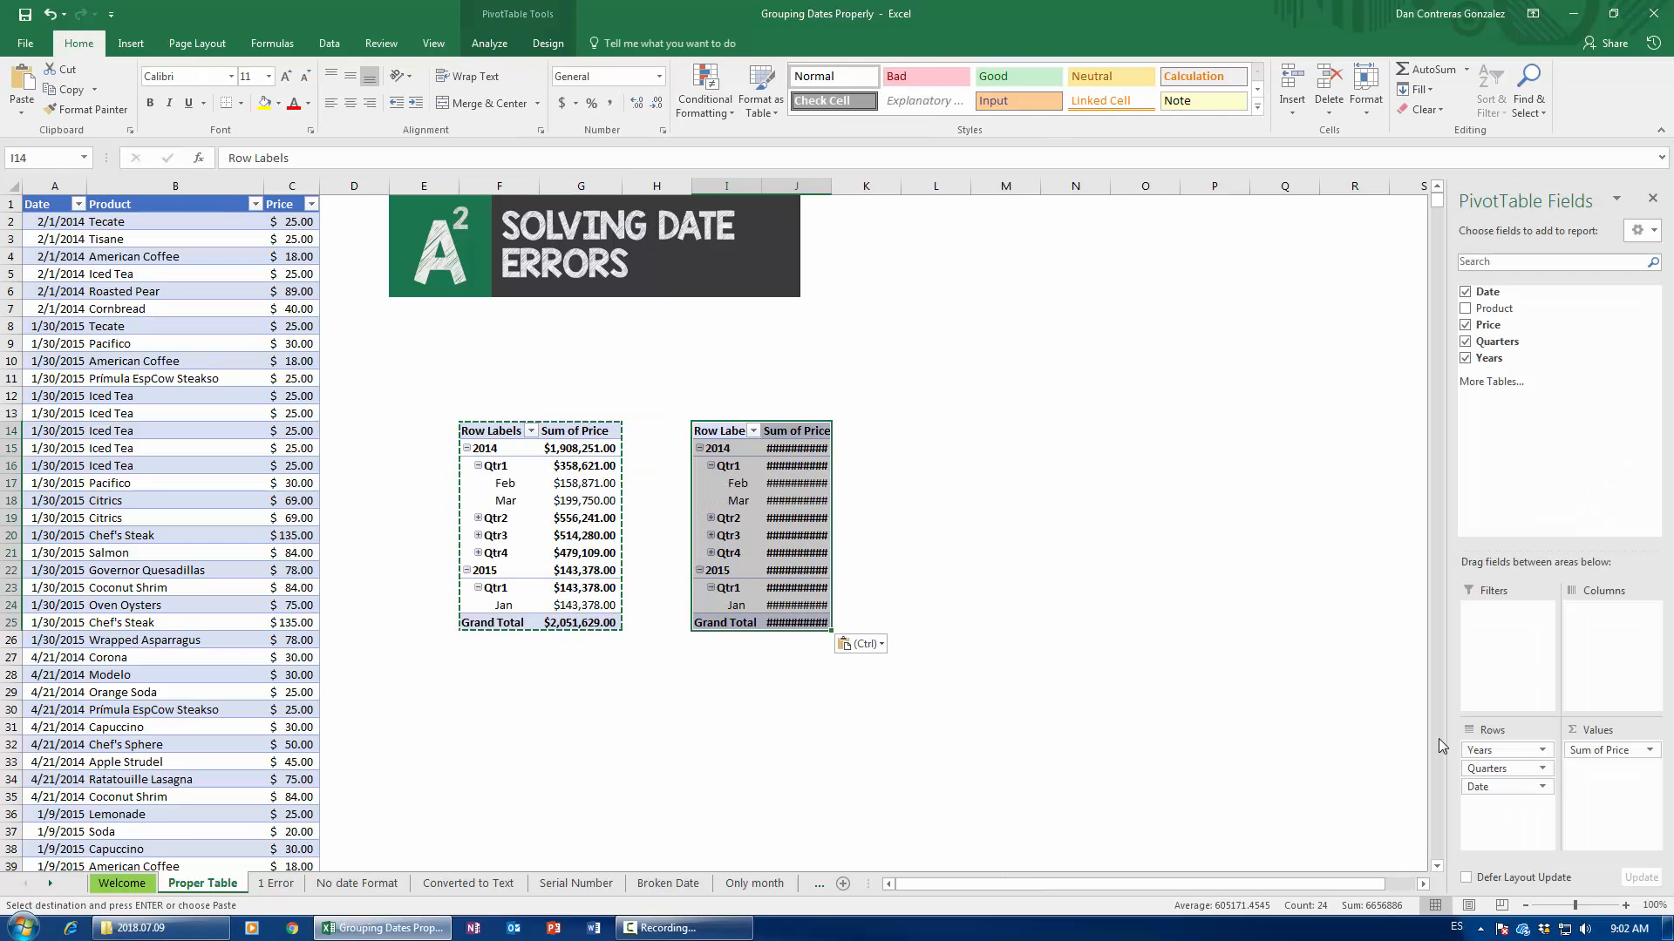
- Remove Years and Quarters from the copied PivotTable's rows, leaving only the Date field
{"action": "left_click_drag", "start_coordinate": [1471, 752], "coordinate": [1368, 713]}
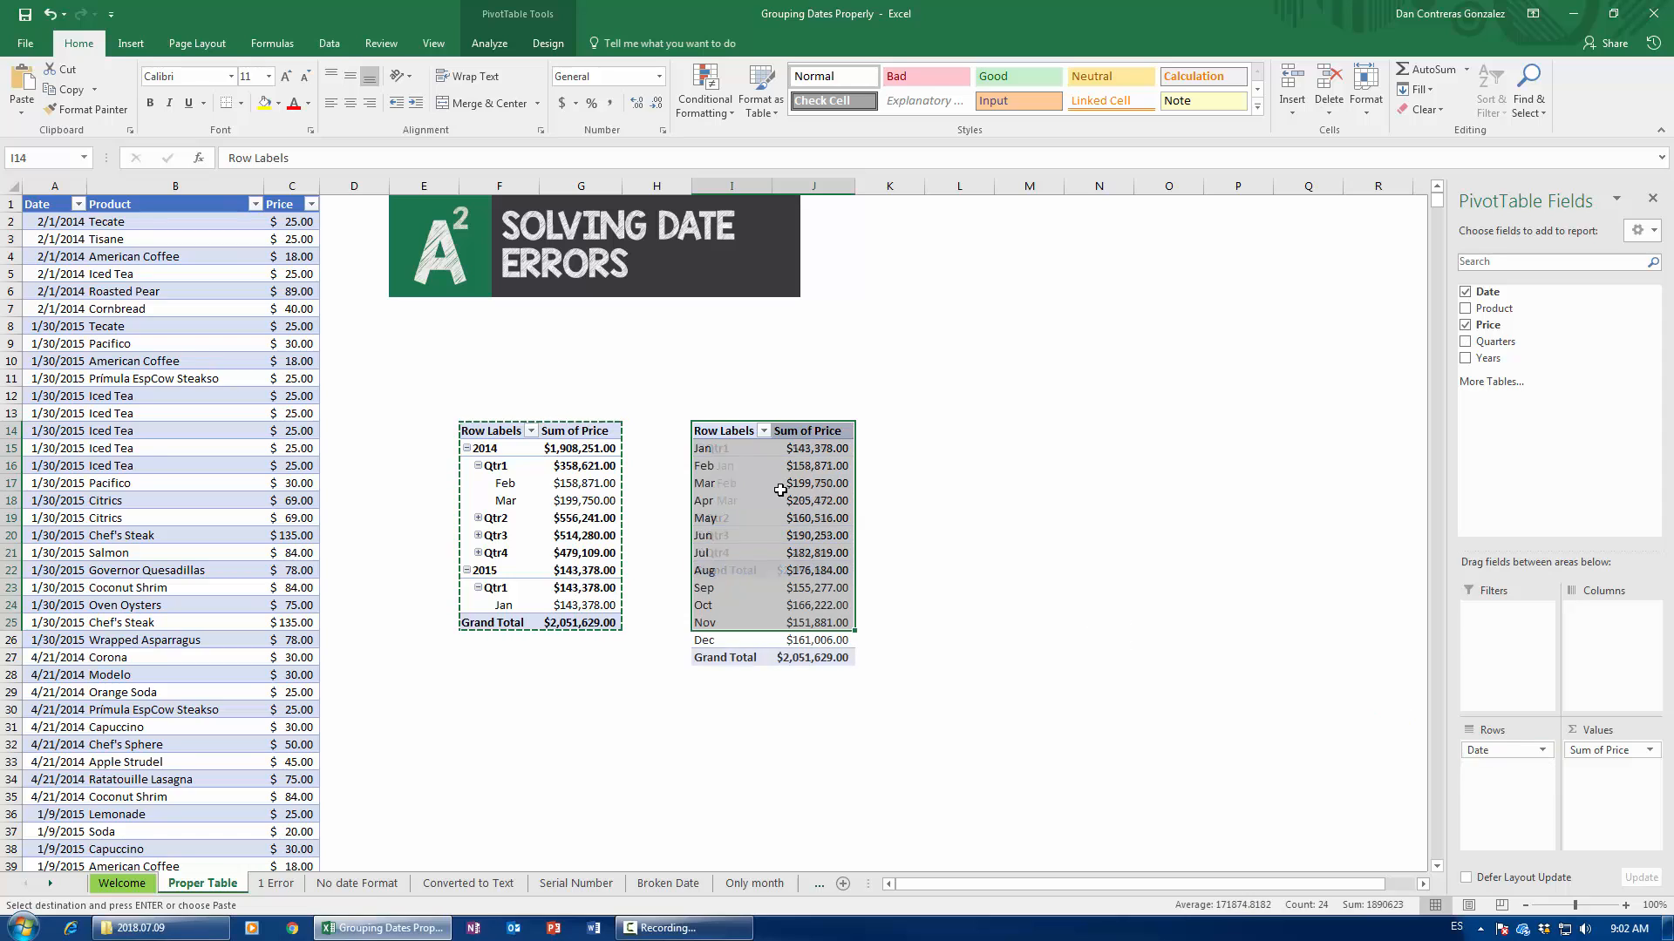
{"action": "left_click", "coordinate": [707, 495]}
{"action": "left_click", "coordinate": [703, 484]}
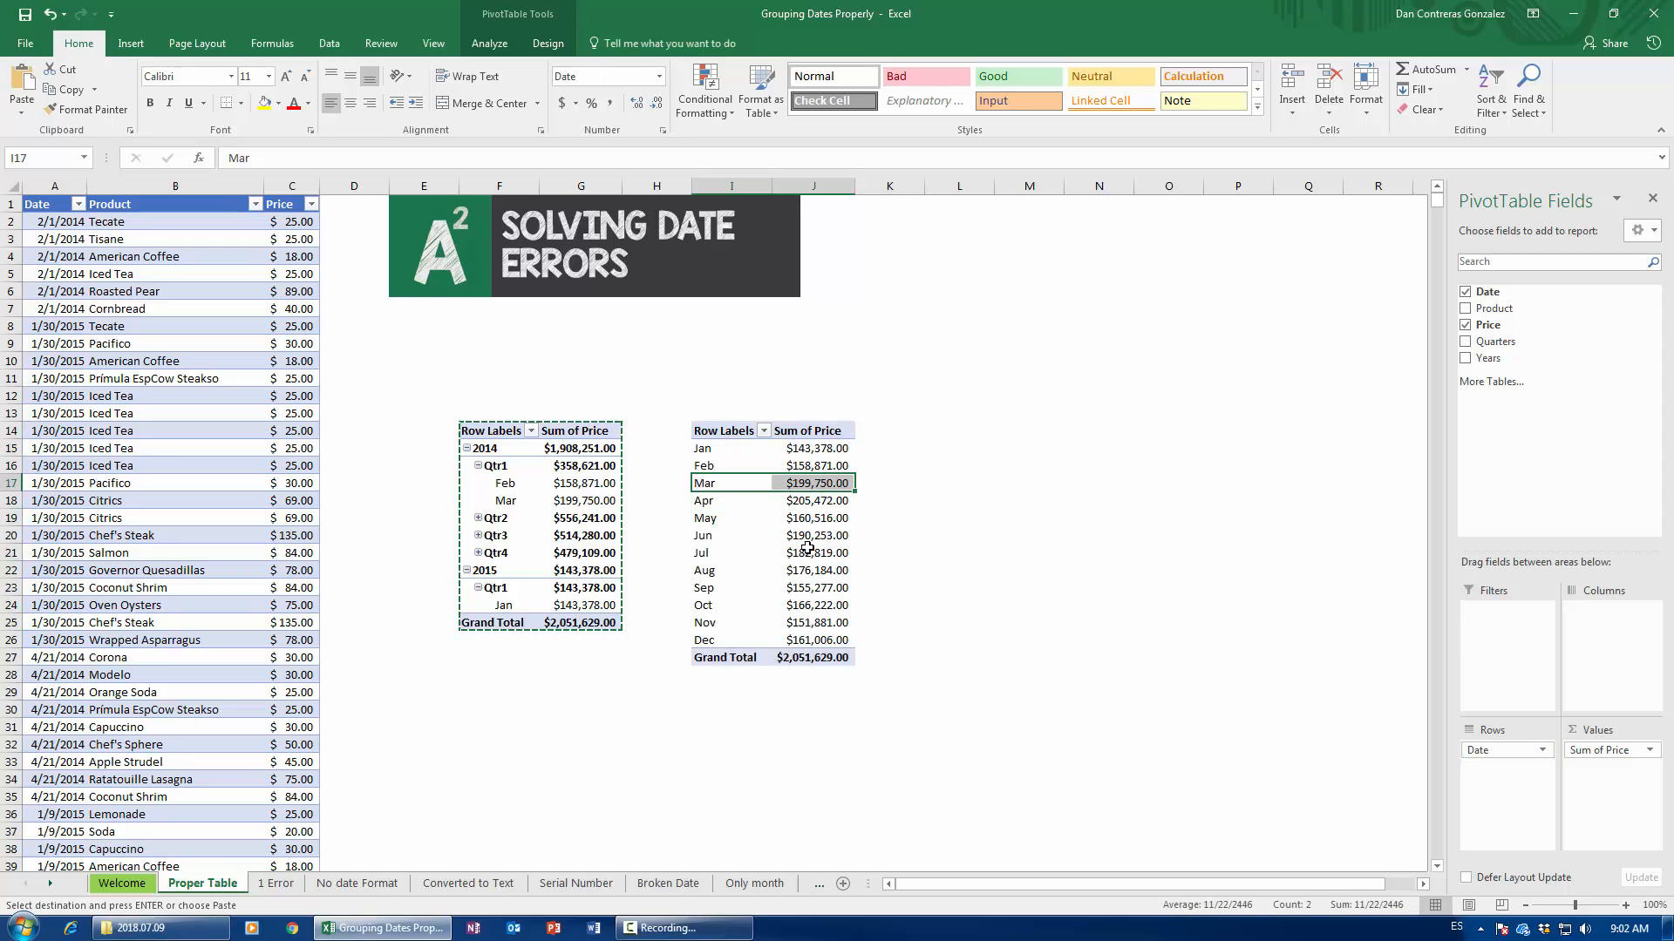
{"action": "left_click", "coordinate": [799, 549]}
- Ungroup the month labels in the copied PivotTable into individual dates
{"action": "left_click", "coordinate": [718, 525]}
{"action": "right_click", "coordinate": [713, 532]}
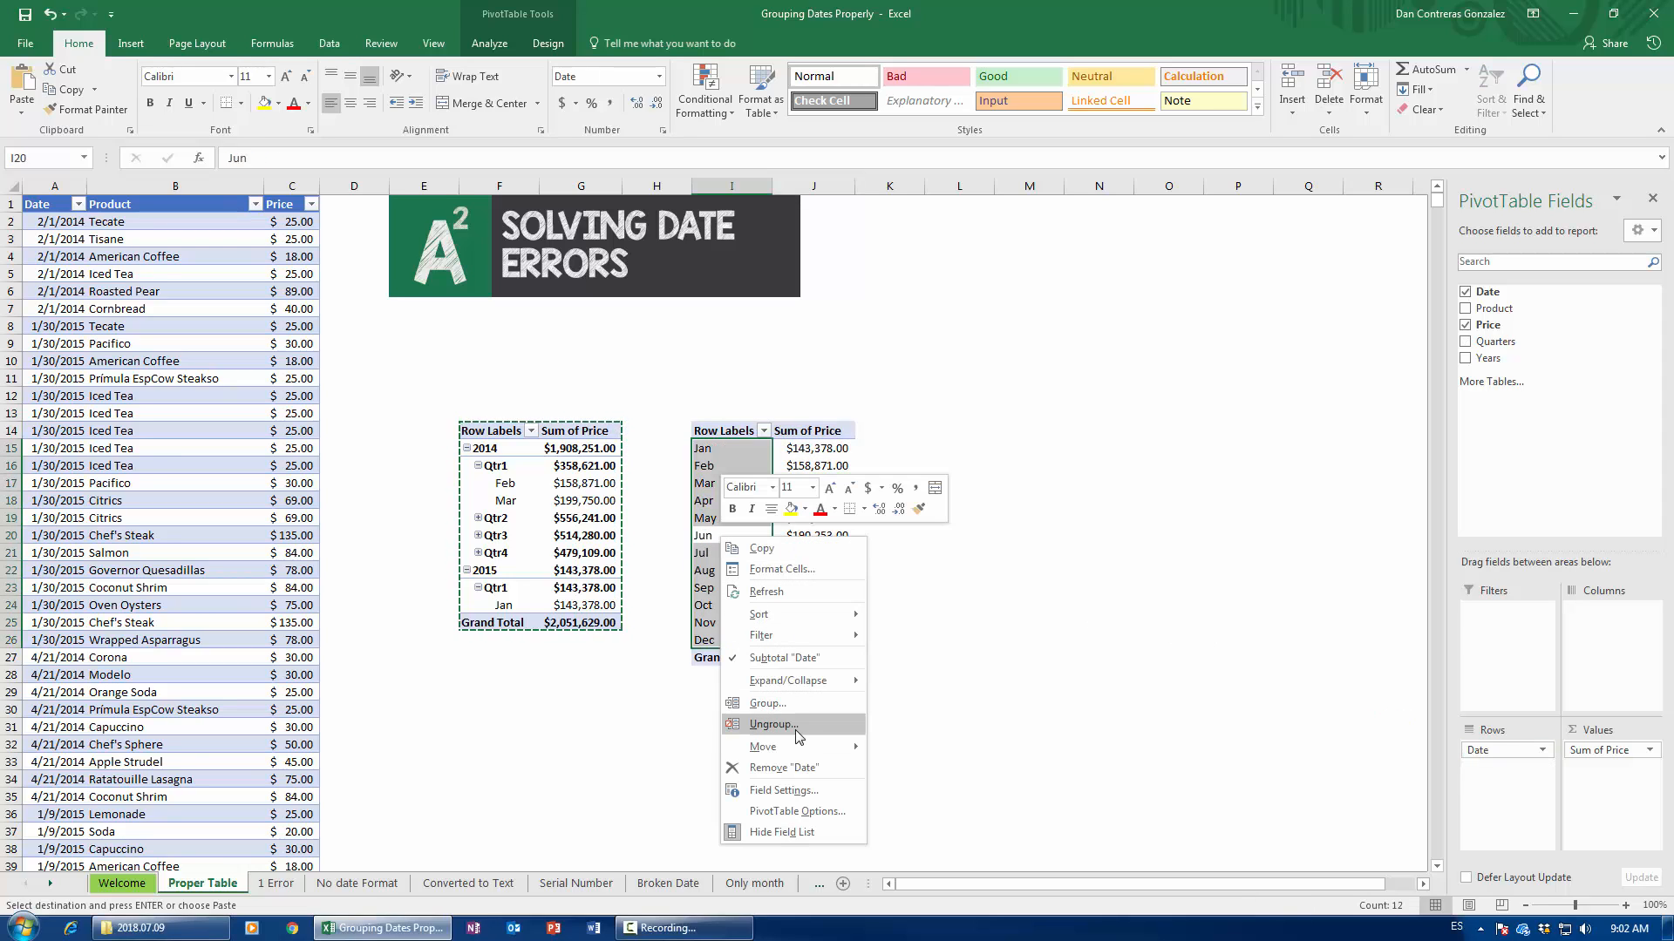
{"action": "left_click", "coordinate": [767, 731]}
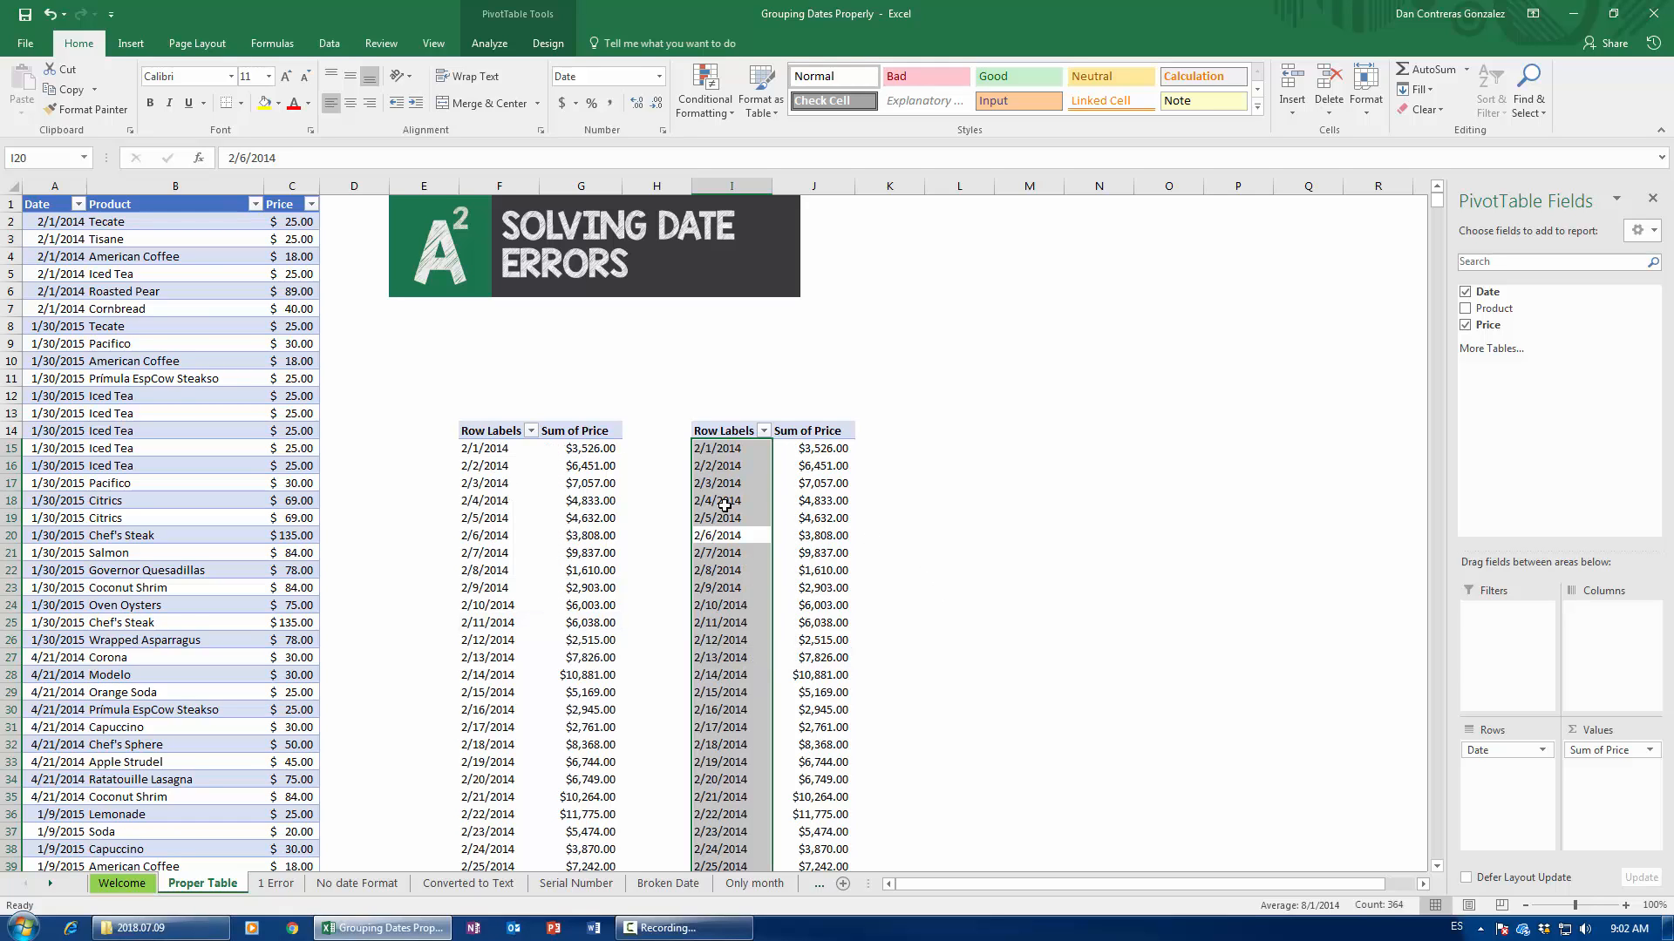
{"action": "left_click", "coordinate": [1060, 551]}
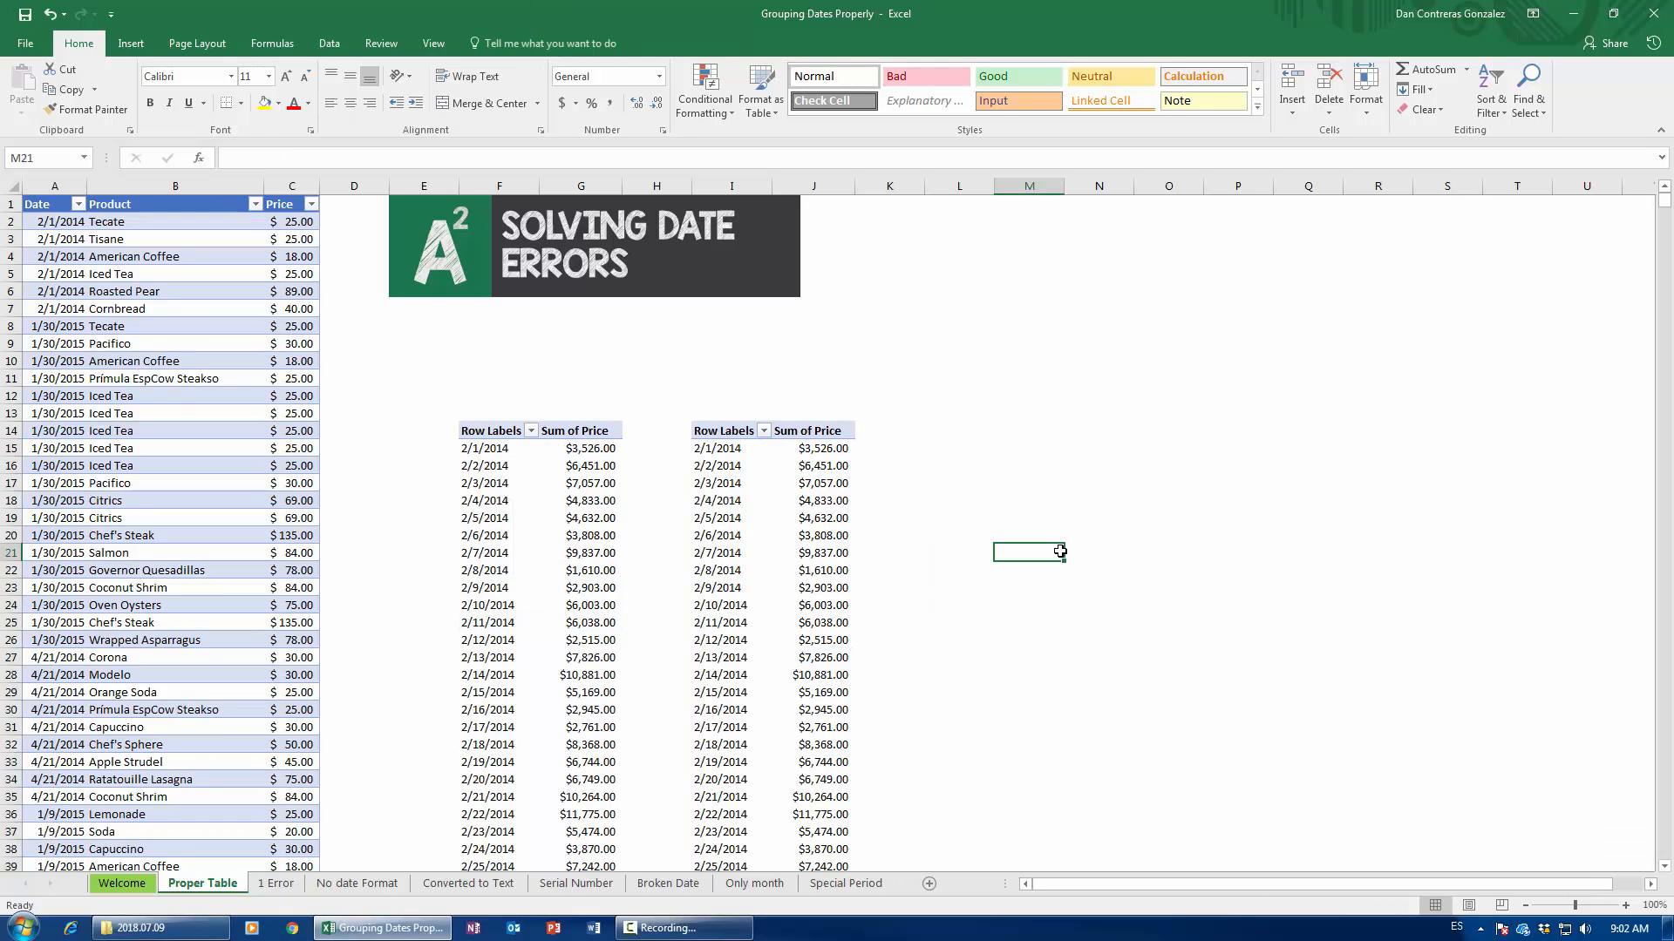
- Group the copied PivotTable's dates by Months, Quarters and Years
{"action": "left_click", "coordinate": [720, 502]}
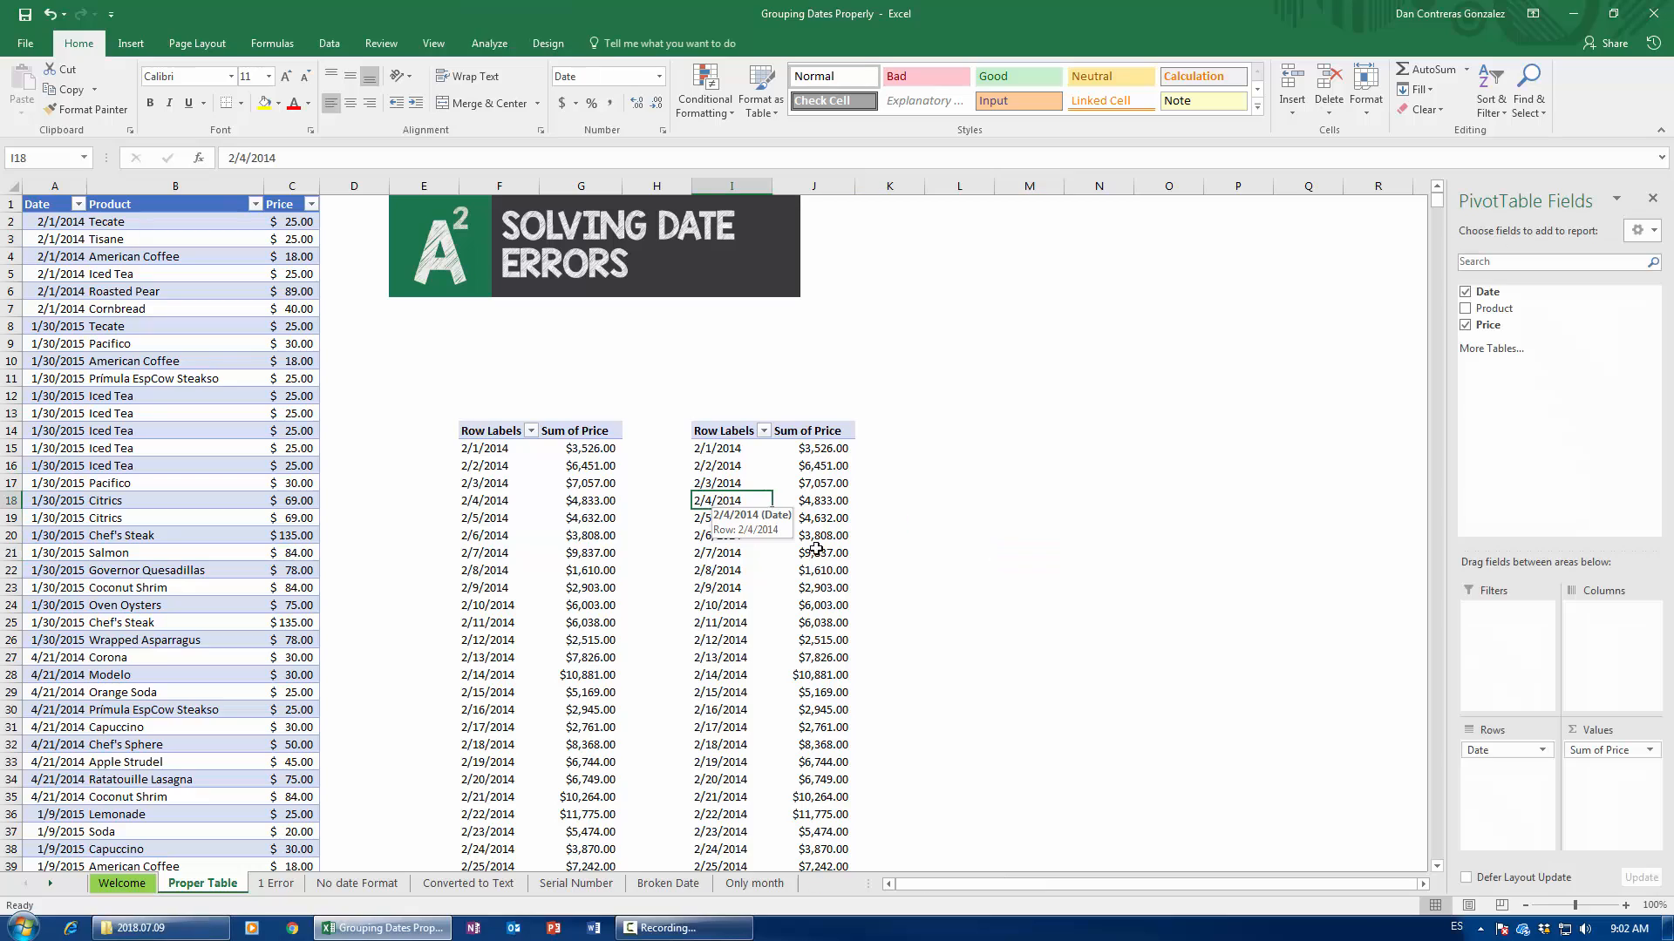
{"action": "right_click", "coordinate": [728, 504]}
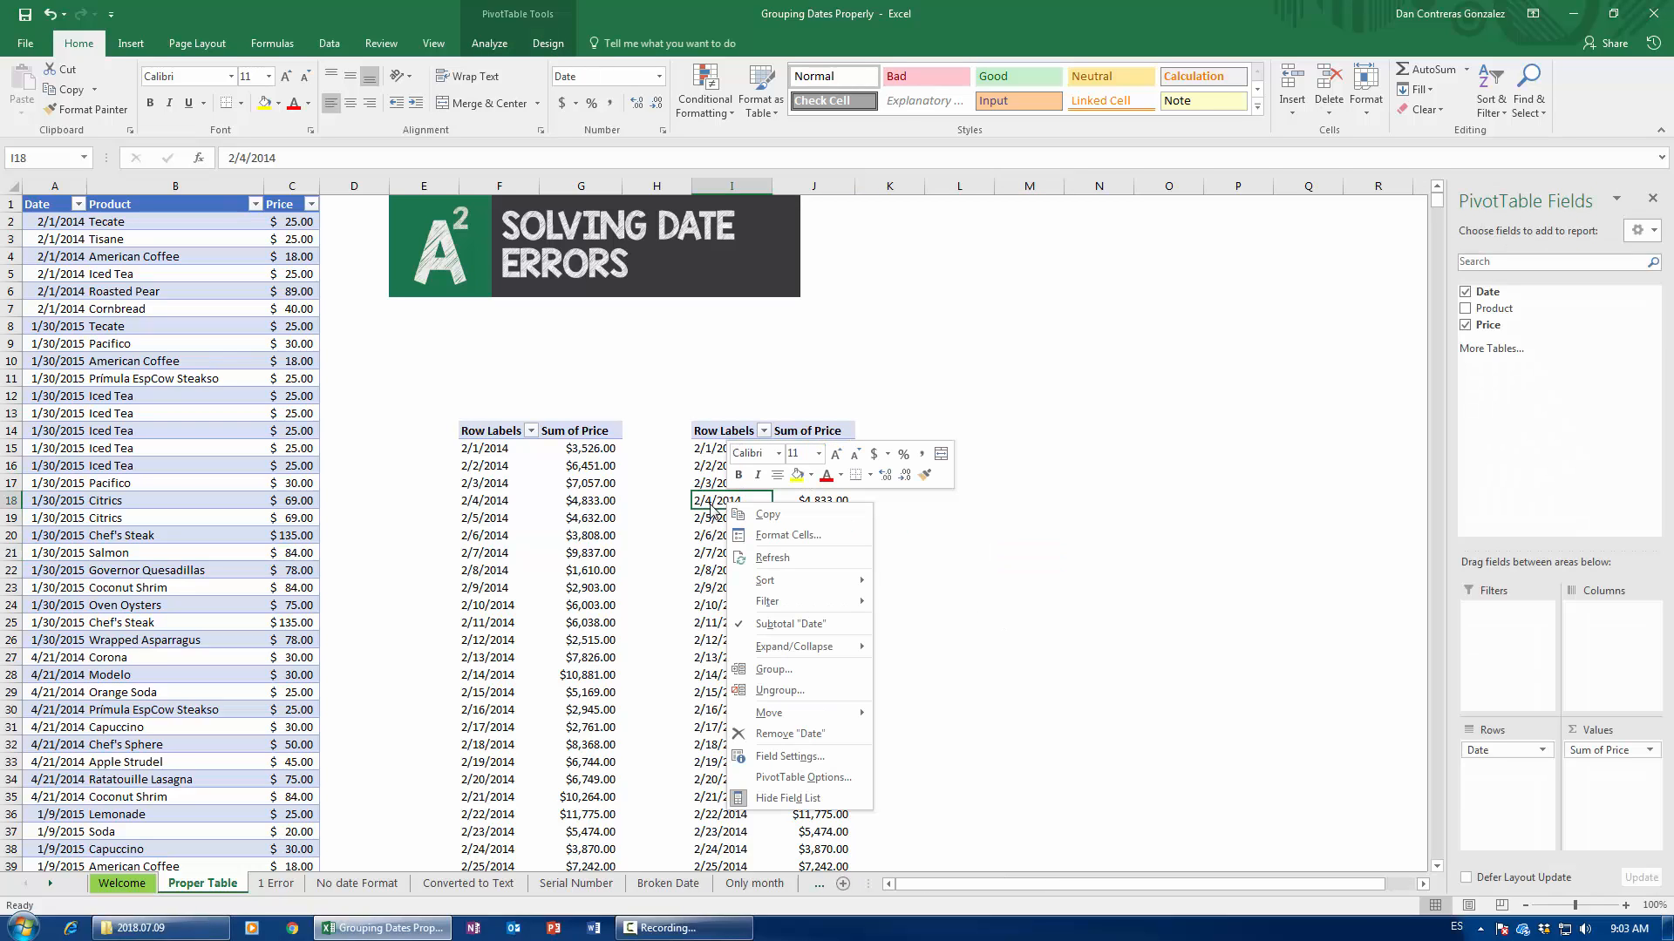
{"action": "left_click", "coordinate": [786, 673]}
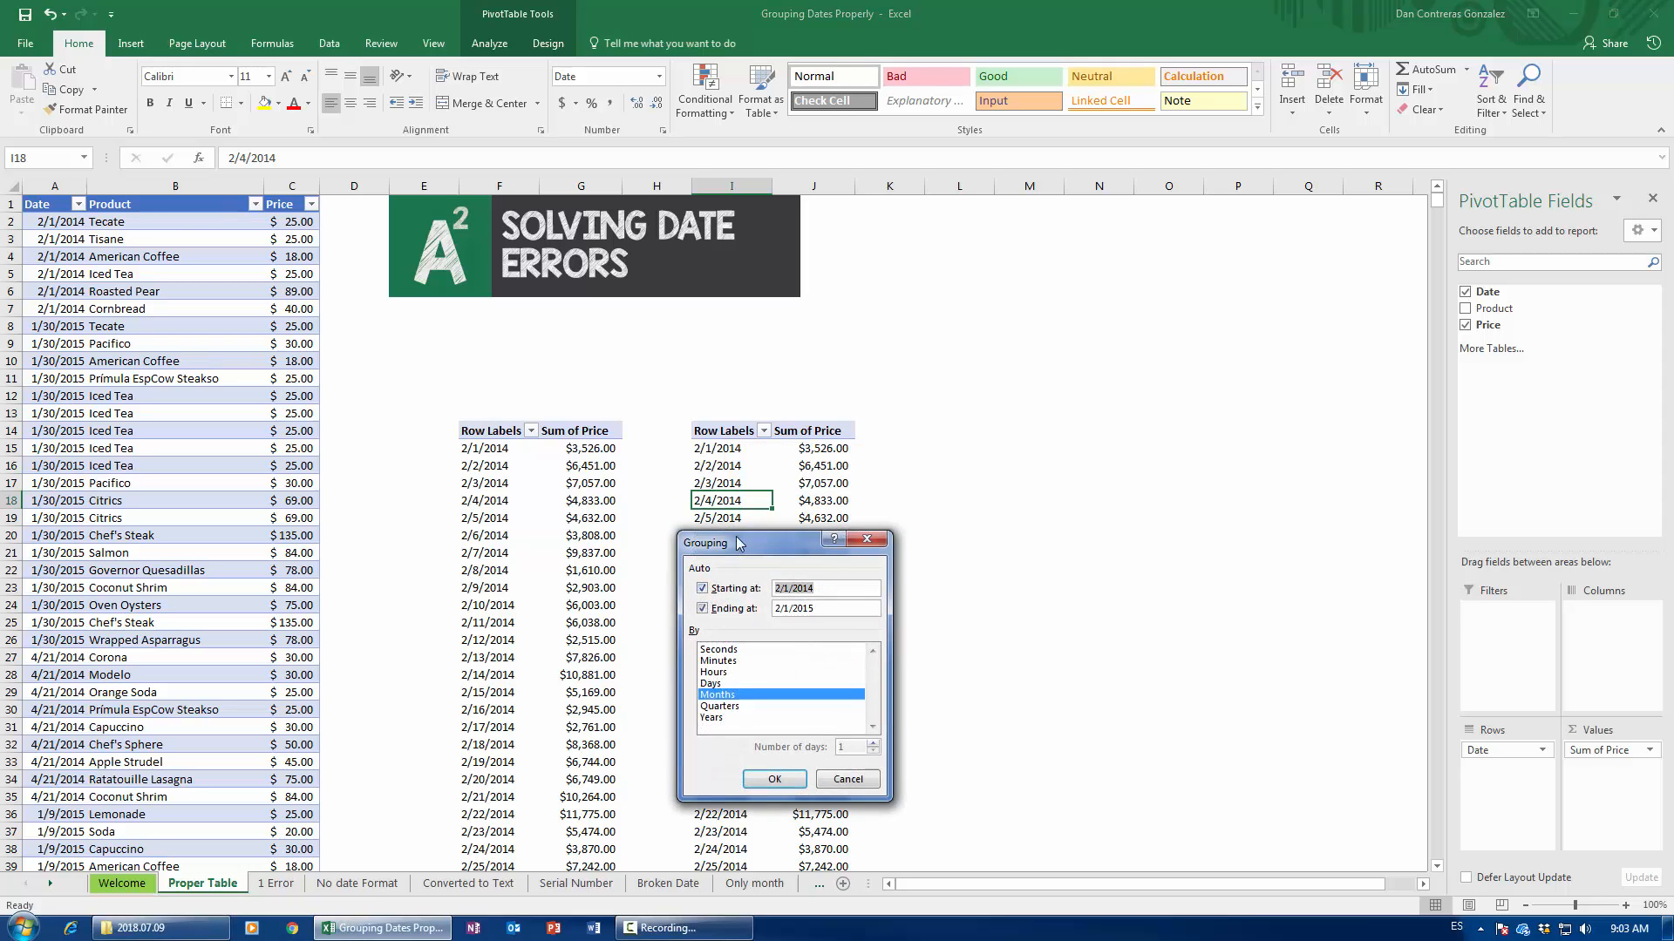
{"action": "left_click", "coordinate": [710, 534]}
{"action": "left_click", "coordinate": [717, 523]}
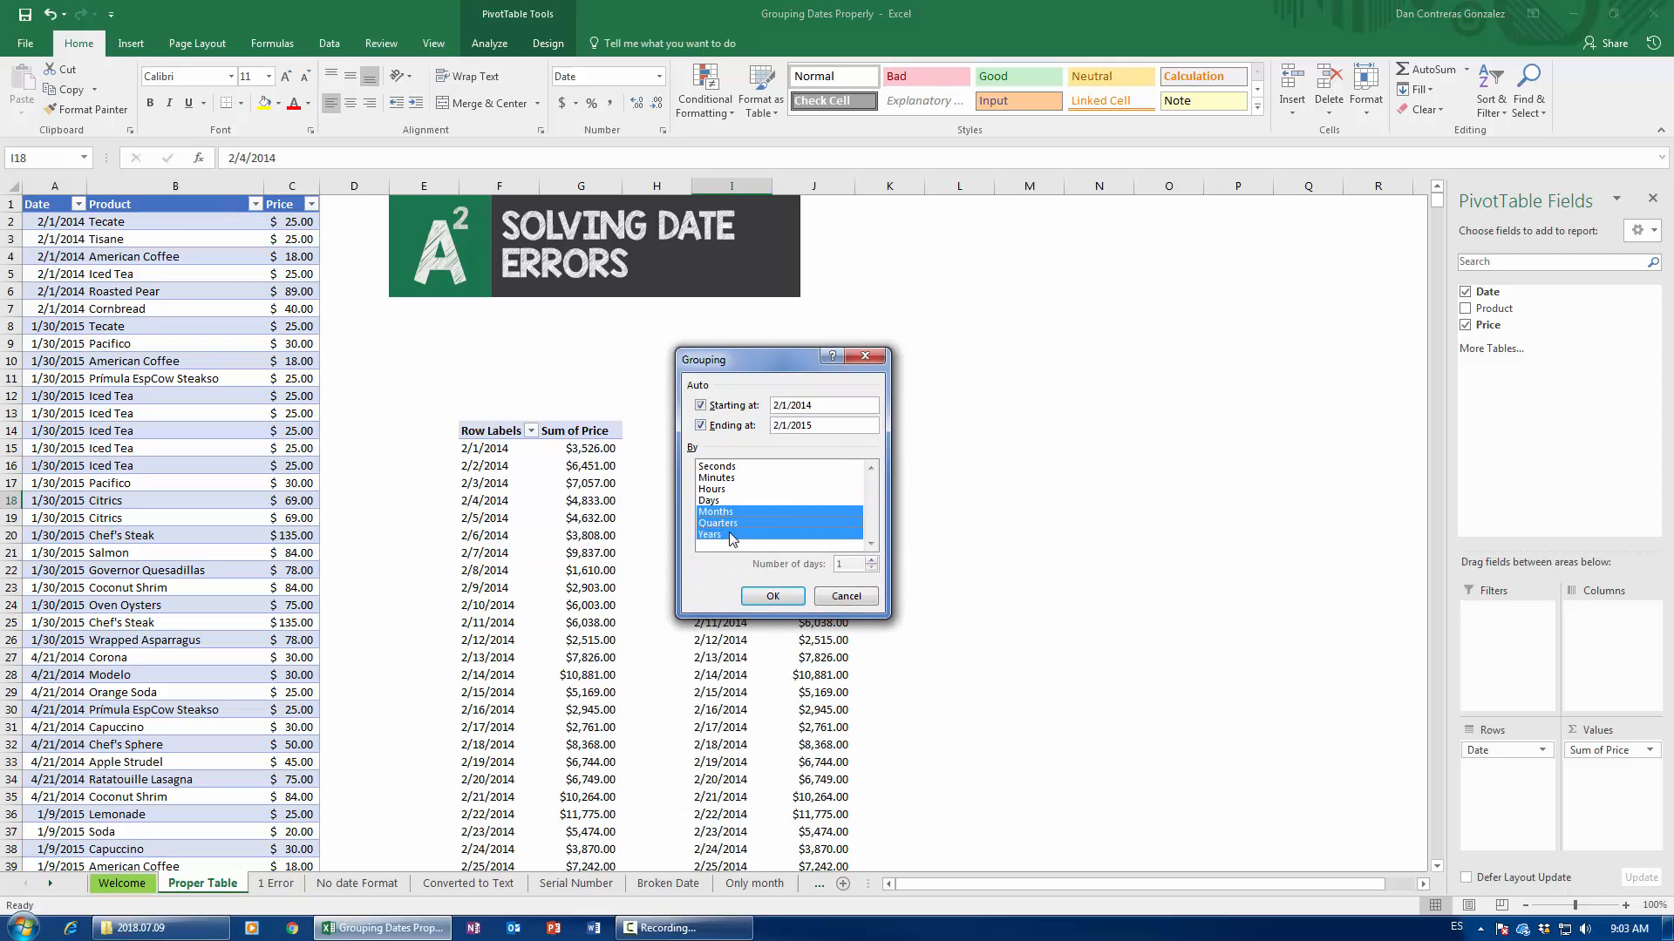
{"action": "left_click", "coordinate": [773, 597]}
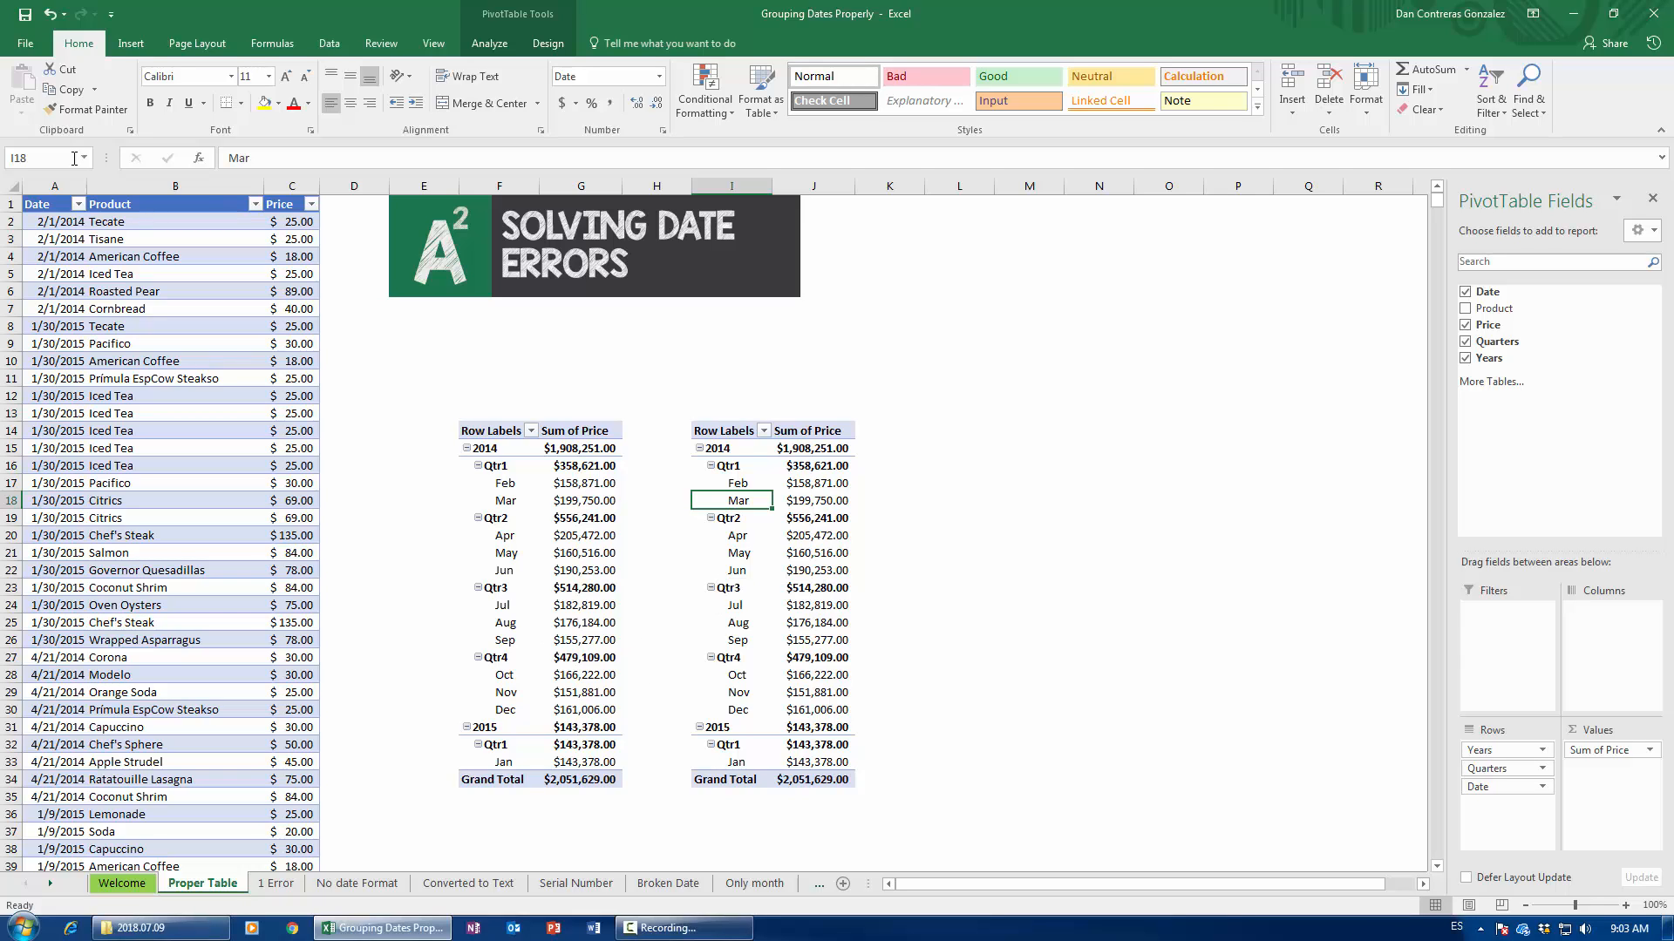
- Widen the Date column of the source table on the Proper Table sheet
{"action": "left_click_drag", "start_coordinate": [87, 189], "coordinate": [123, 189]}
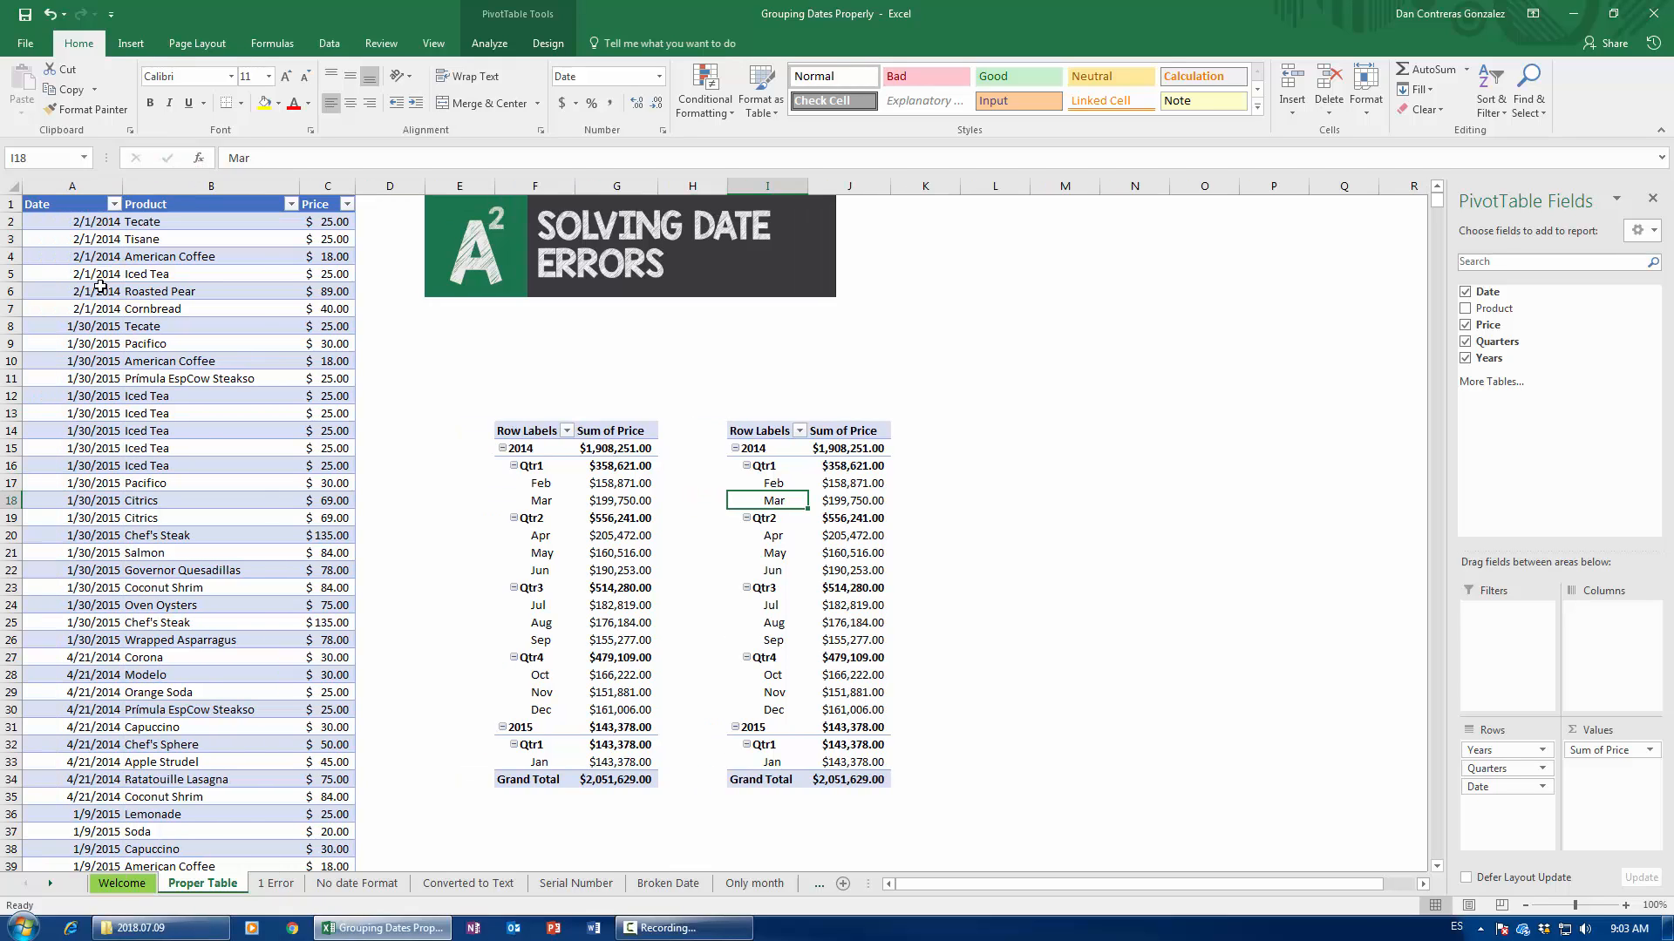
{"action": "left_click", "coordinate": [85, 347]}
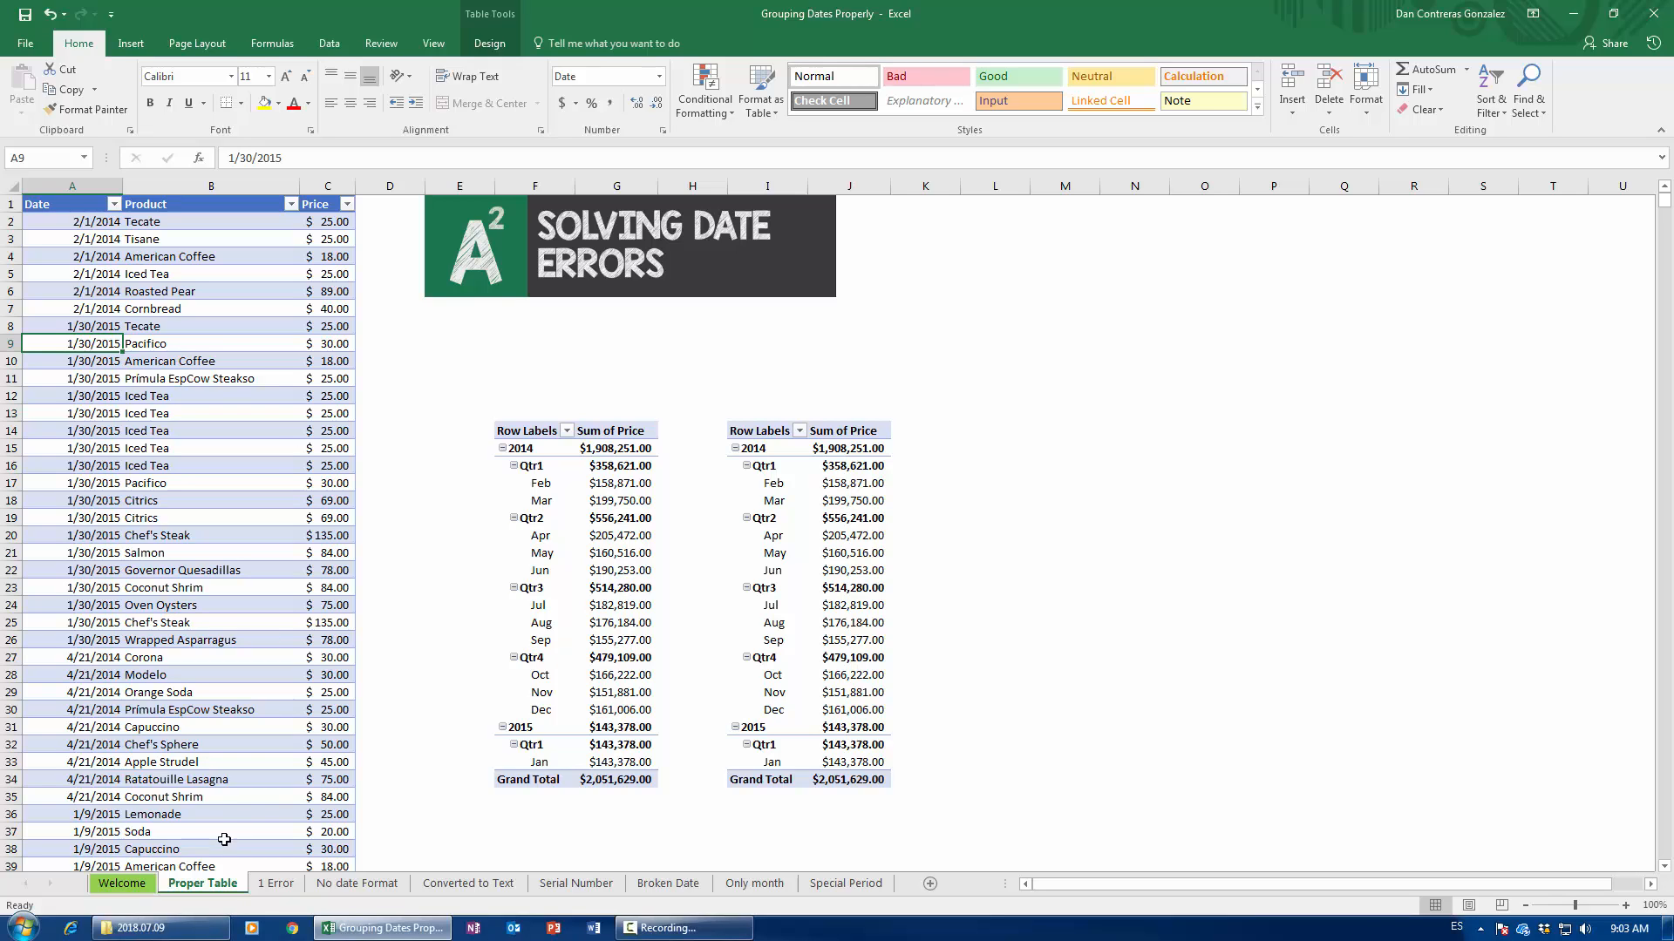
- Look through the date error example sheets from 1 Error to Special Period and back to 1 Error
{"action": "left_click", "coordinate": [272, 883]}
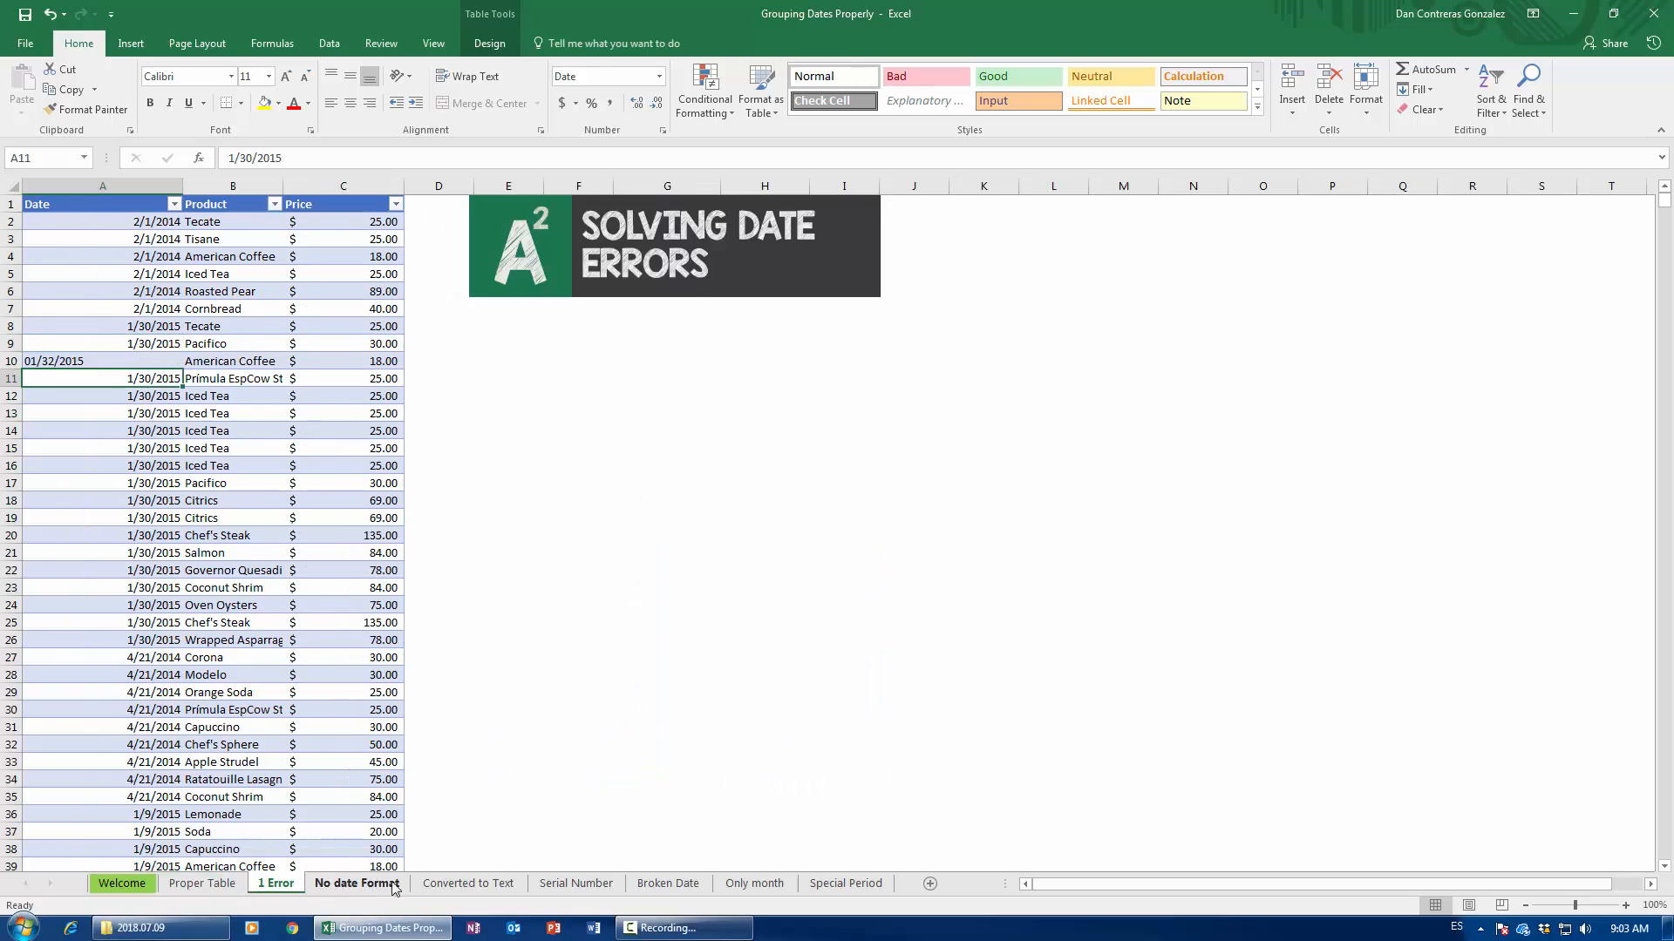
{"action": "left_click", "coordinate": [356, 884]}
{"action": "left_click", "coordinate": [468, 884]}
{"action": "left_click", "coordinate": [575, 884]}
{"action": "left_click", "coordinate": [668, 884]}
{"action": "left_click", "coordinate": [754, 884]}
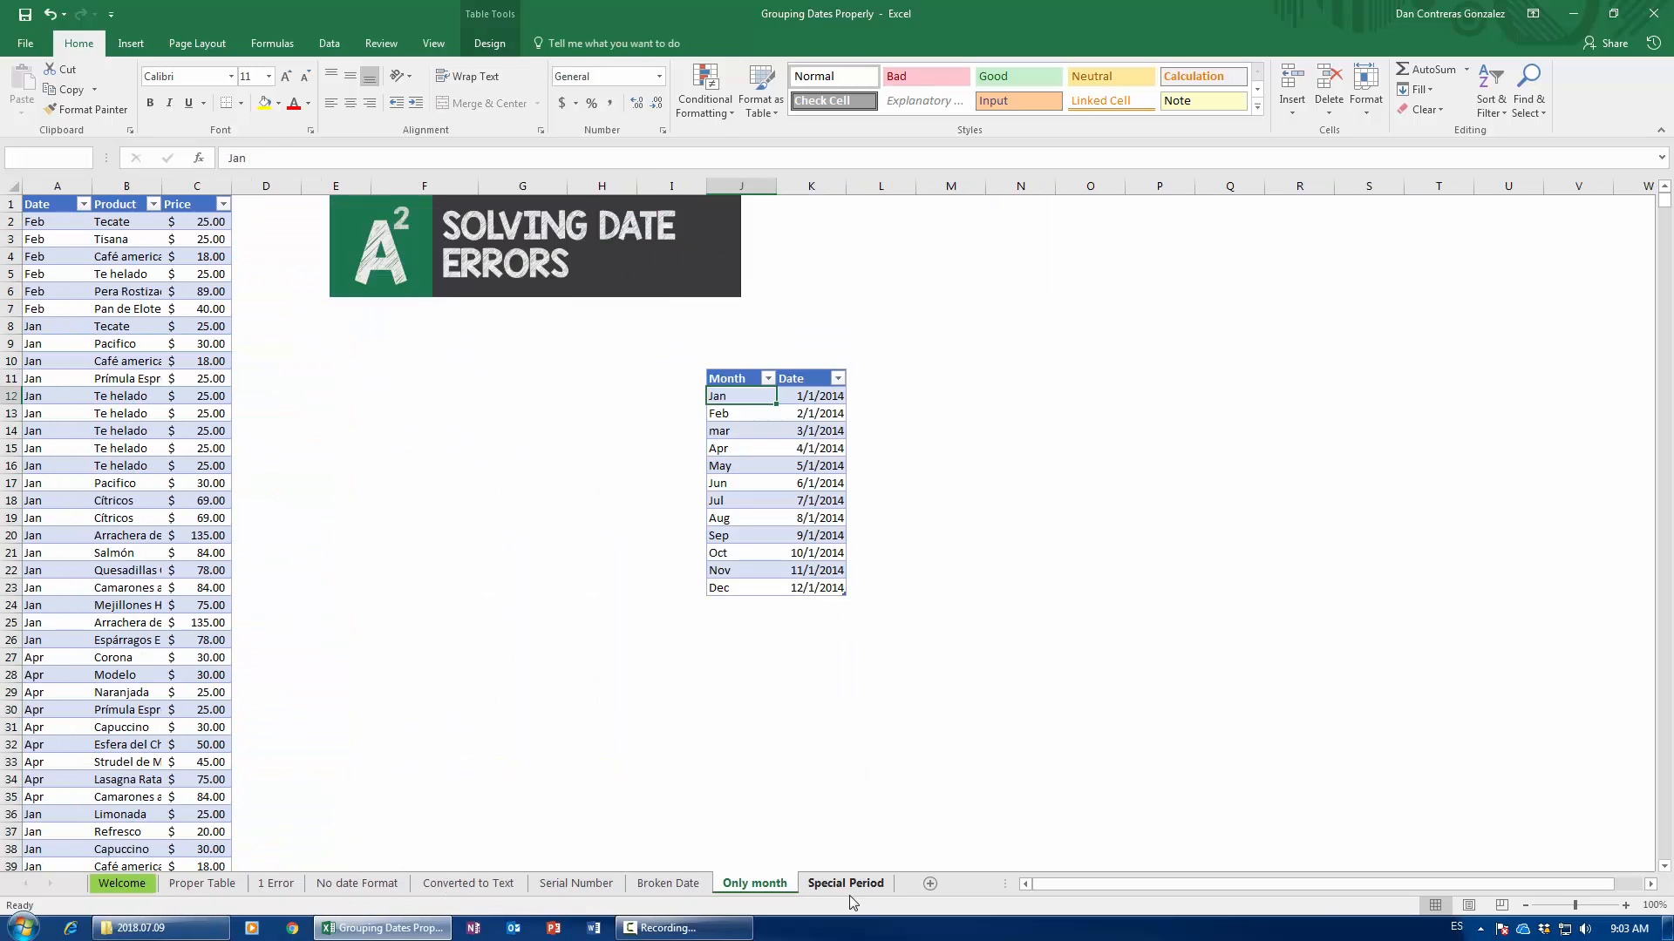
{"action": "left_click", "coordinate": [846, 884]}
{"action": "left_click", "coordinate": [754, 884]}
{"action": "left_click", "coordinate": [689, 883]}
{"action": "left_click", "coordinate": [575, 883]}
{"action": "left_click", "coordinate": [435, 884]}
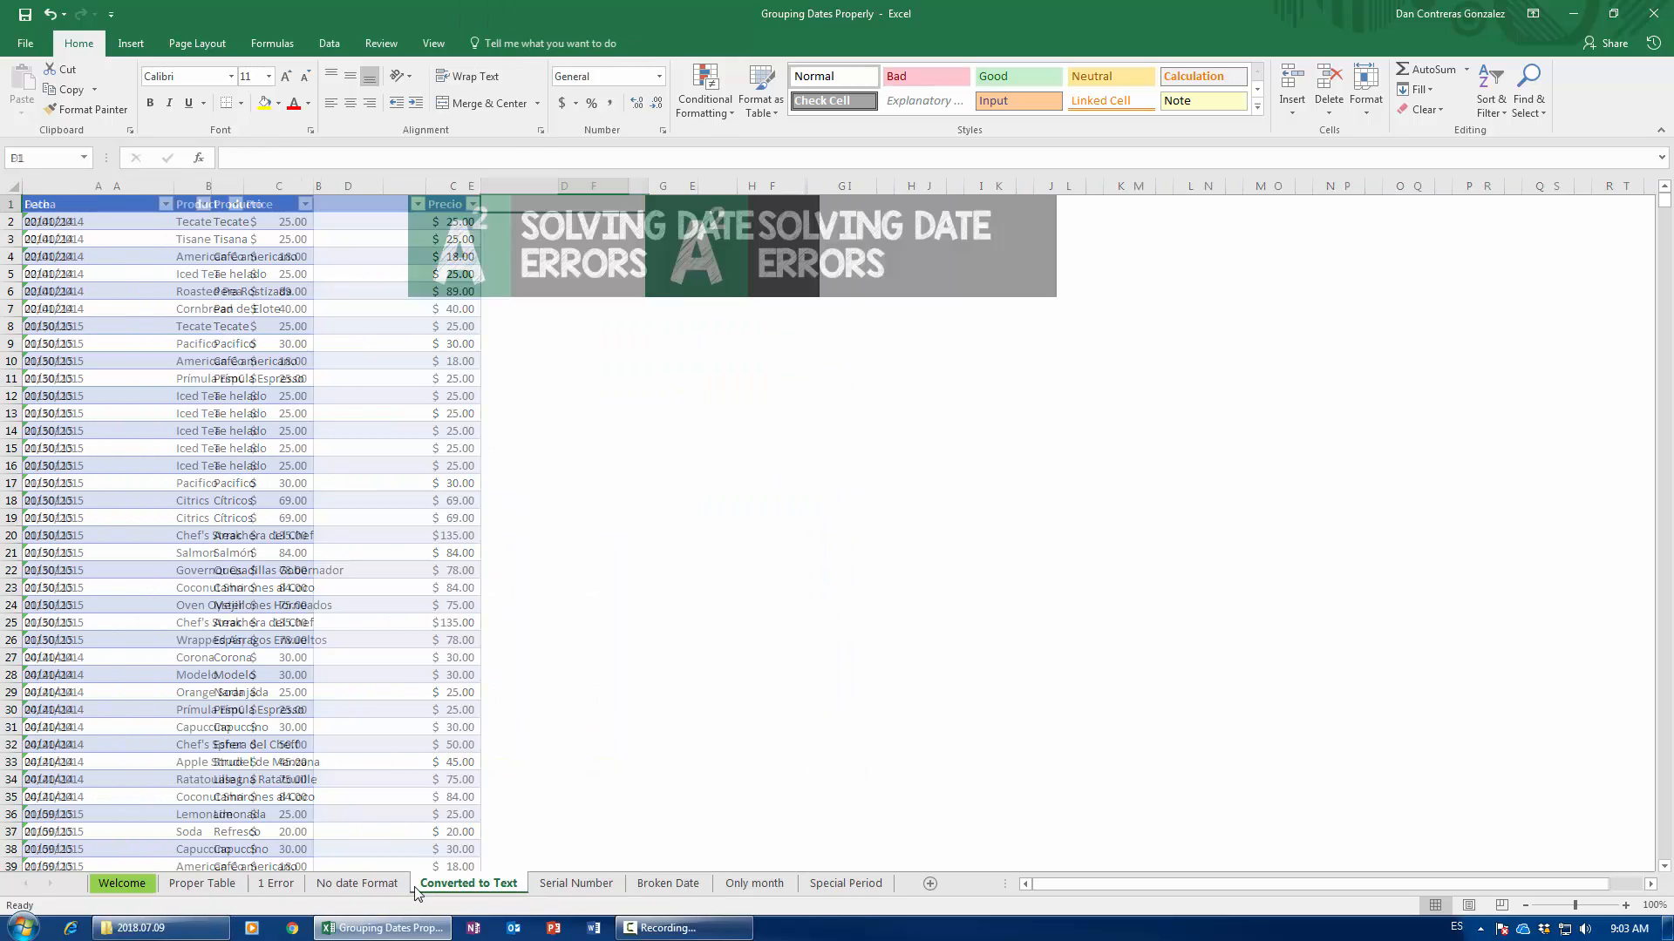
{"action": "left_click", "coordinate": [357, 884]}
{"action": "left_click", "coordinate": [275, 884]}
{"action": "left_click", "coordinate": [203, 884]}
{"action": "left_click", "coordinate": [277, 884]}
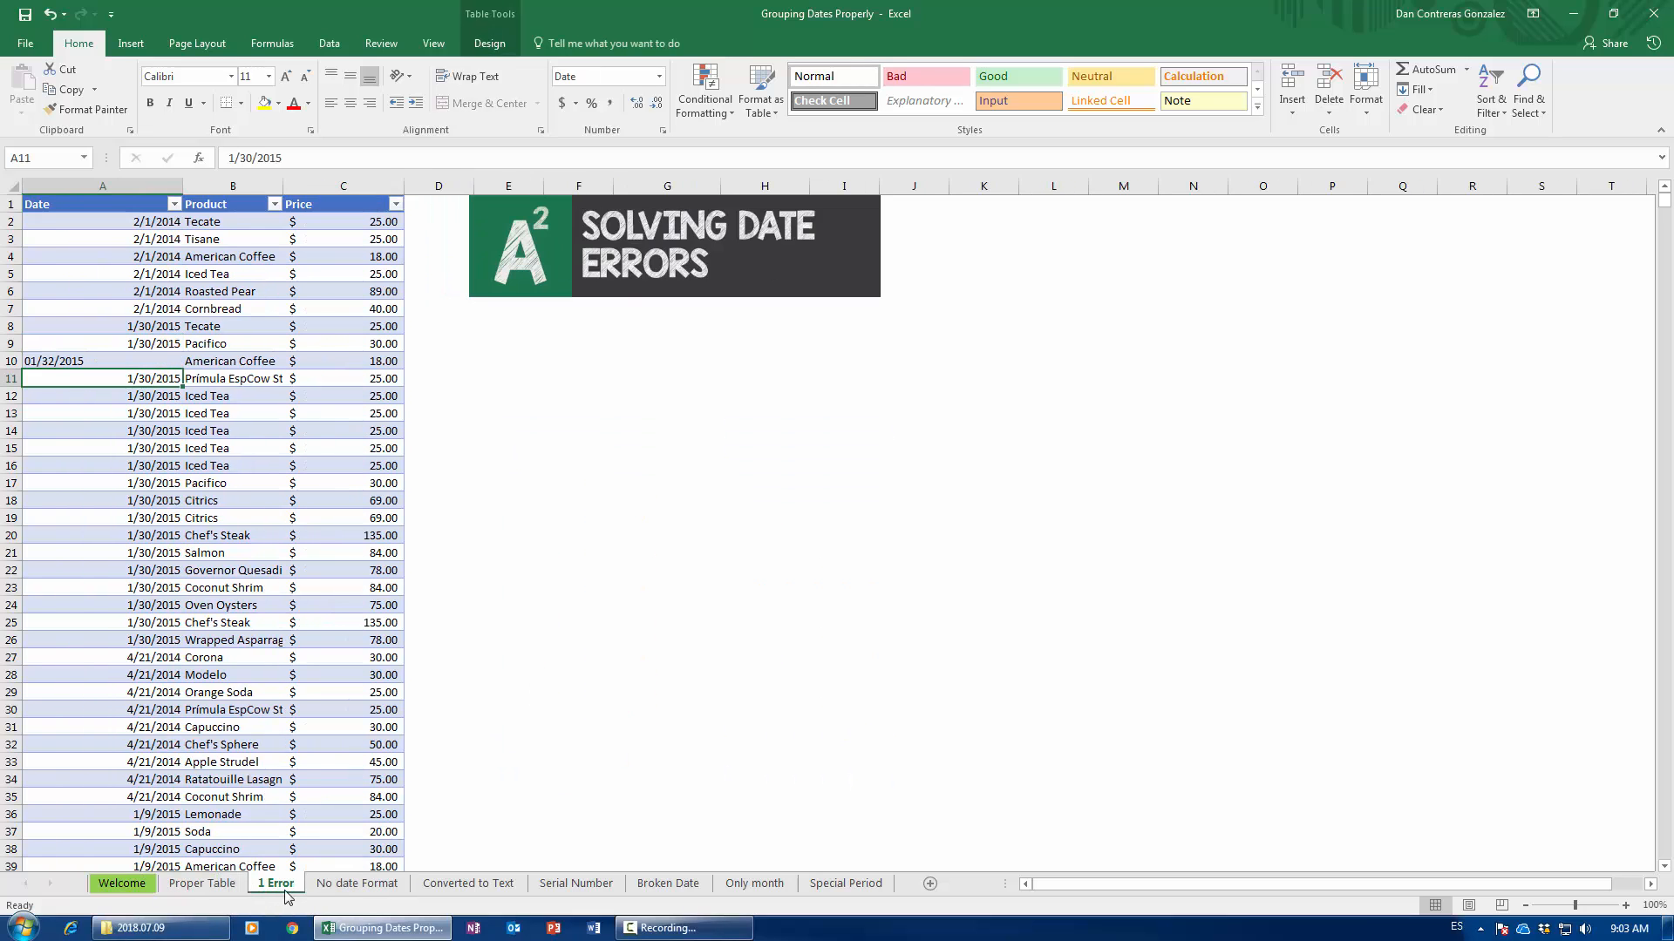
- Create a PivotTable from the table on the No date Format sheet, placed on that same sheet at cell F12
{"action": "left_click", "coordinate": [356, 884]}
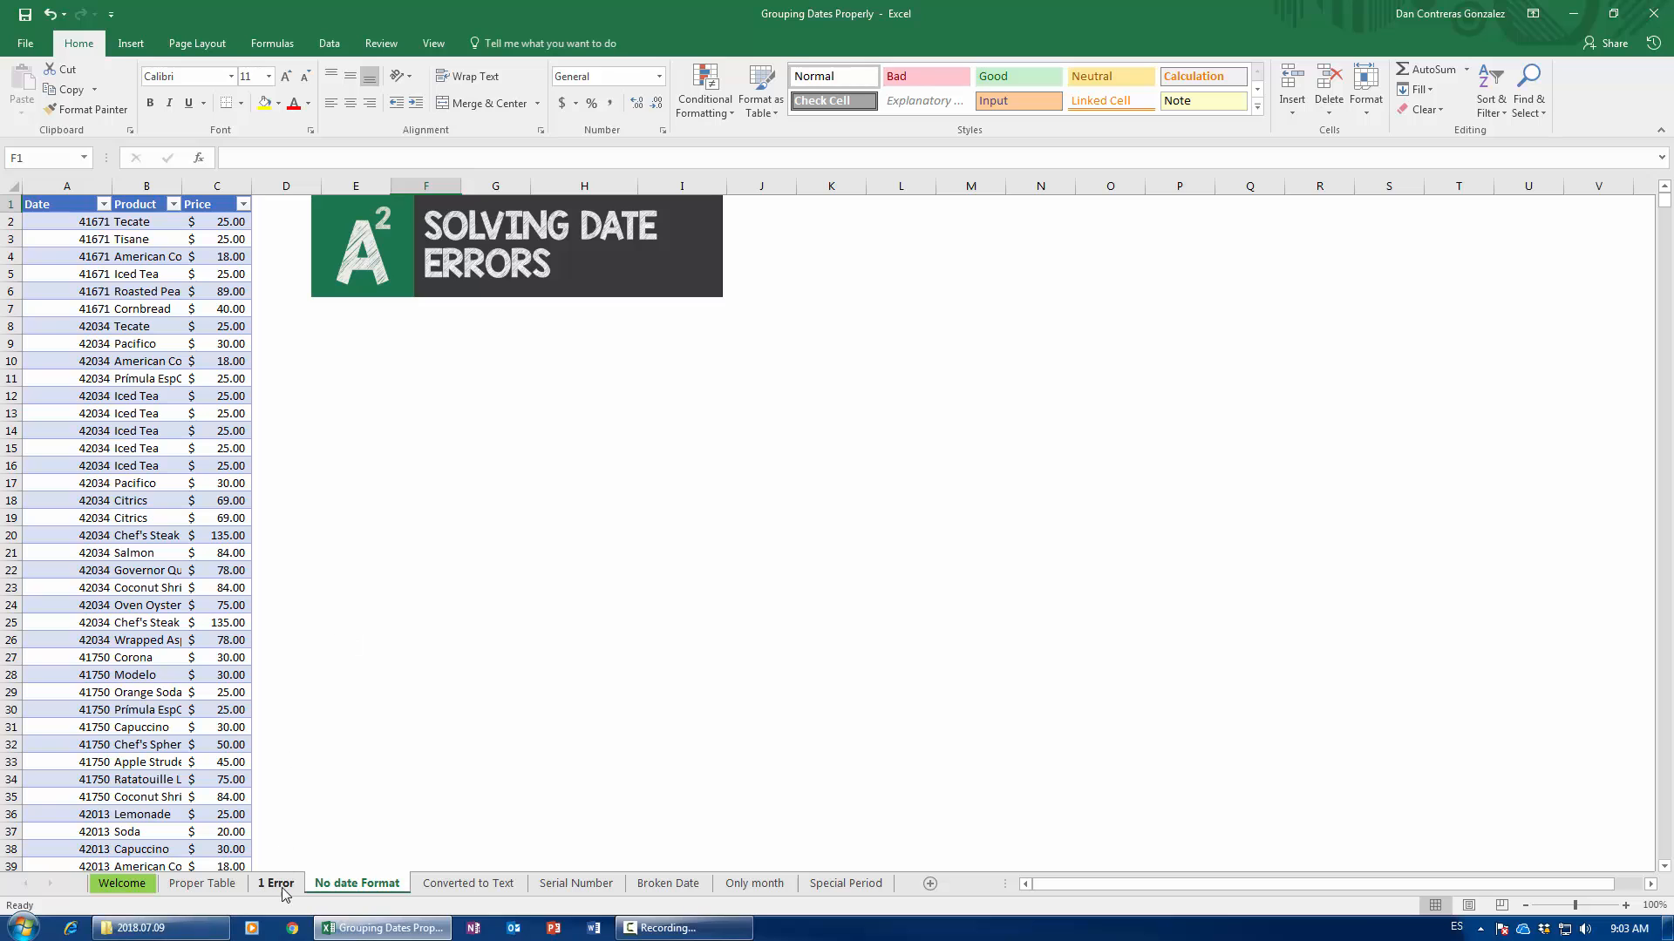
{"action": "scroll", "coordinate": [135, 587], "scroll_direction": "down", "scroll_amount": 2}
{"action": "scroll", "coordinate": [135, 587], "scroll_direction": "up", "scroll_amount": 2}
{"action": "left_click", "coordinate": [123, 363]}
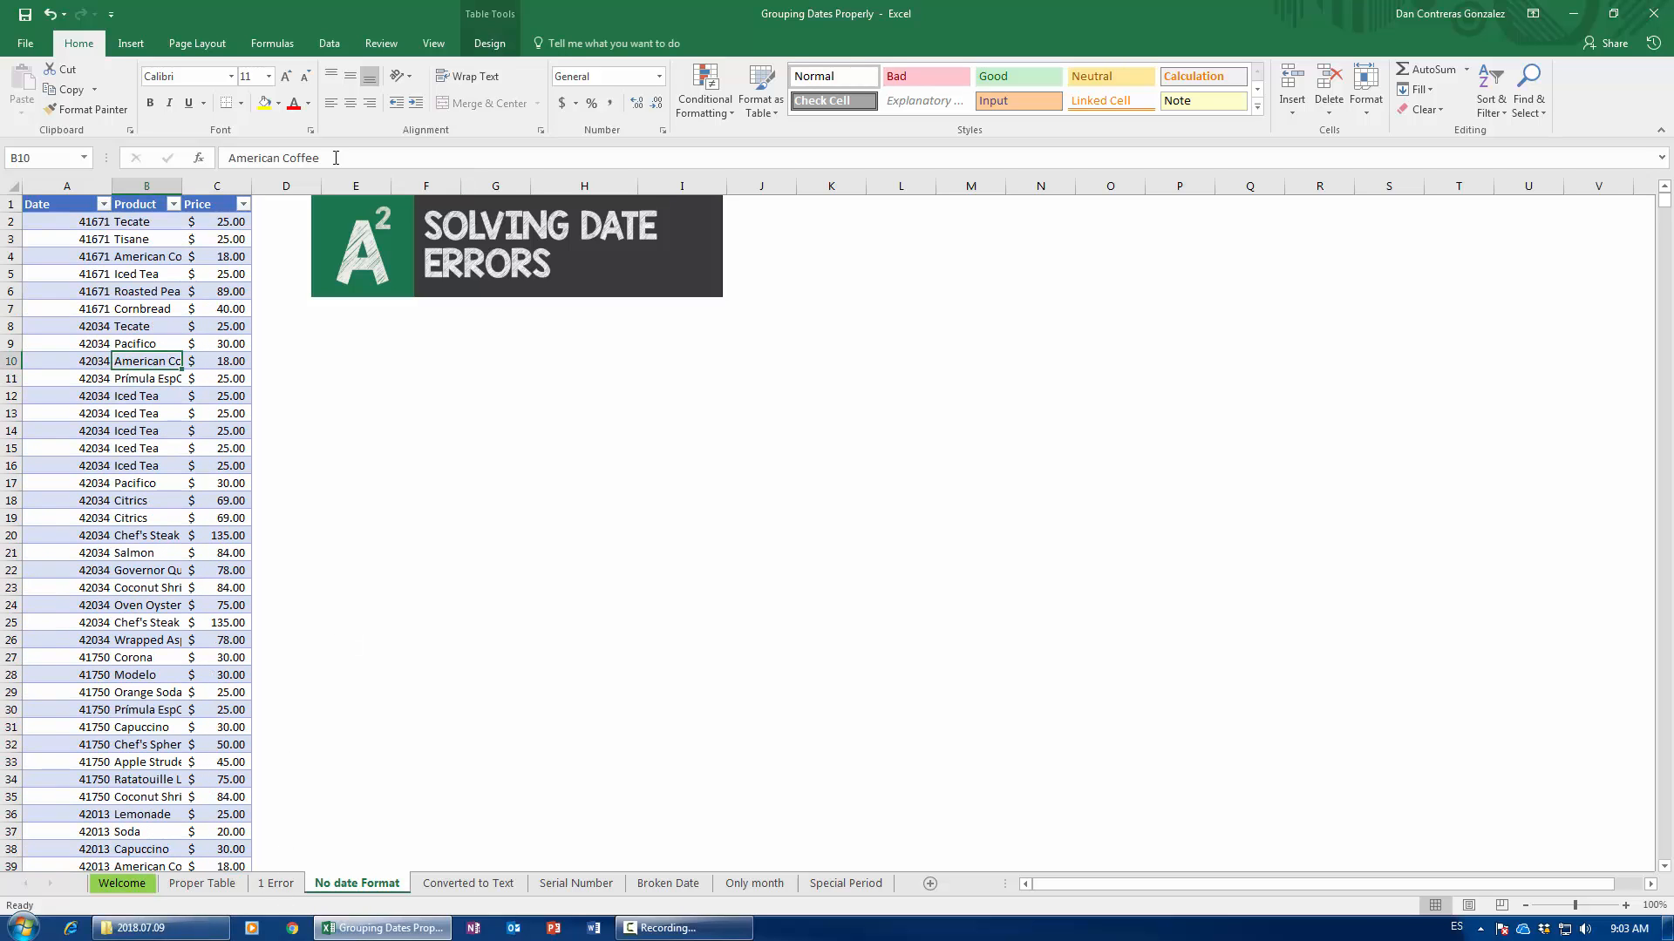
{"action": "left_click", "coordinate": [129, 43]}
{"action": "left_click", "coordinate": [30, 87]}
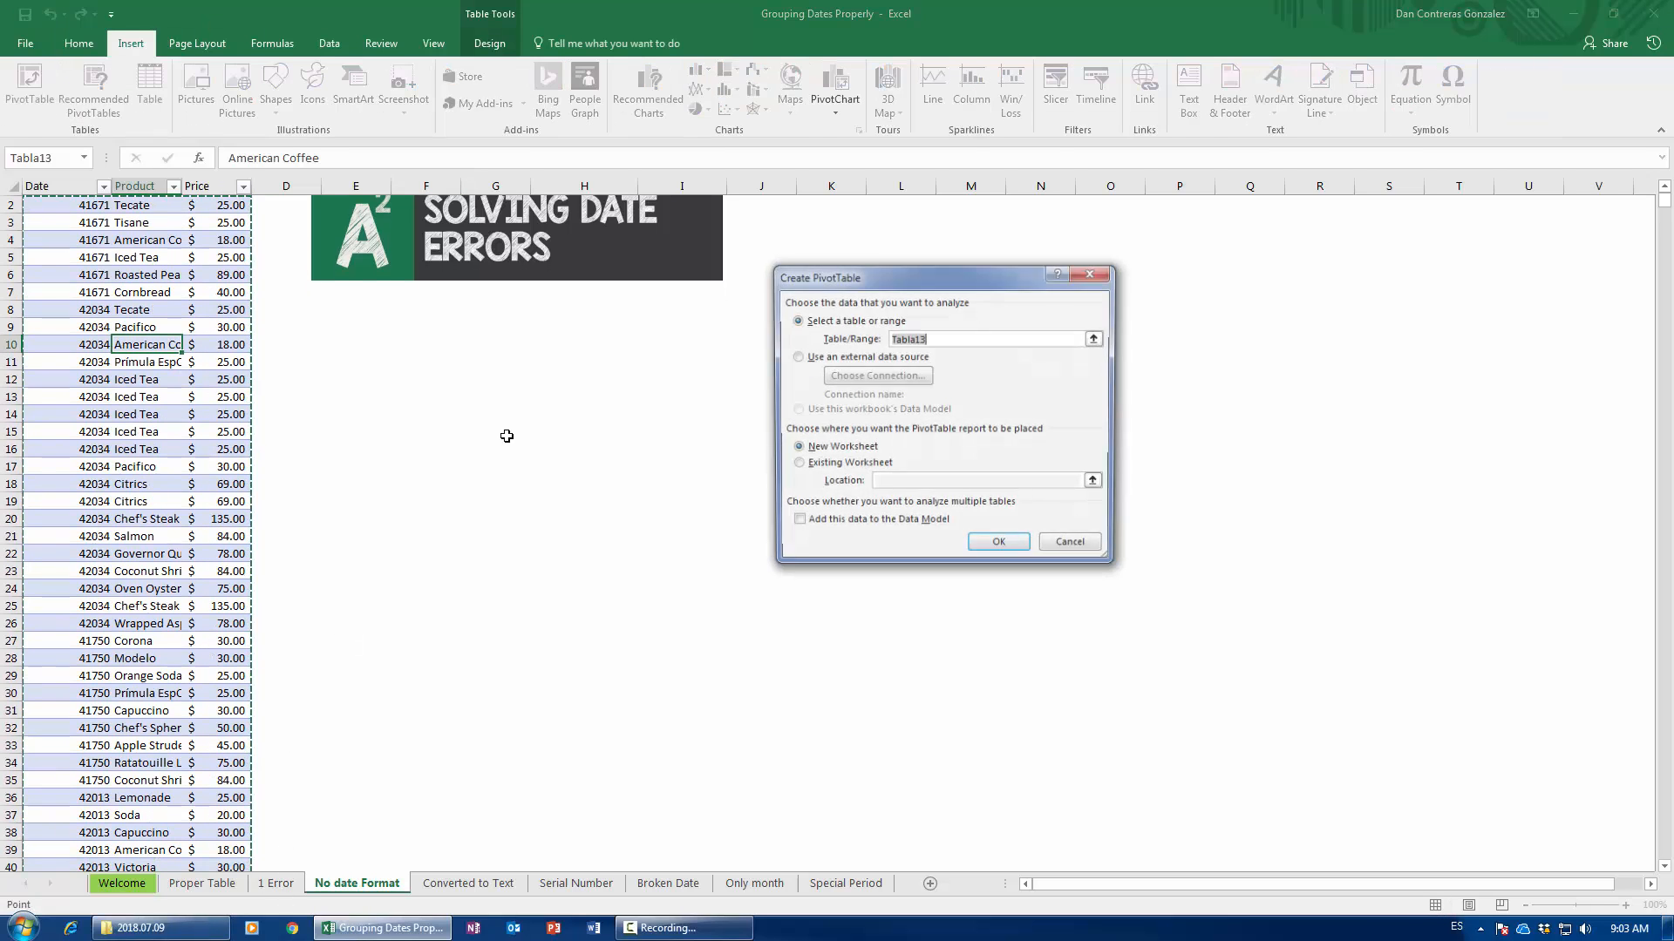
{"action": "left_click", "coordinate": [869, 483]}
{"action": "left_click", "coordinate": [426, 378]}
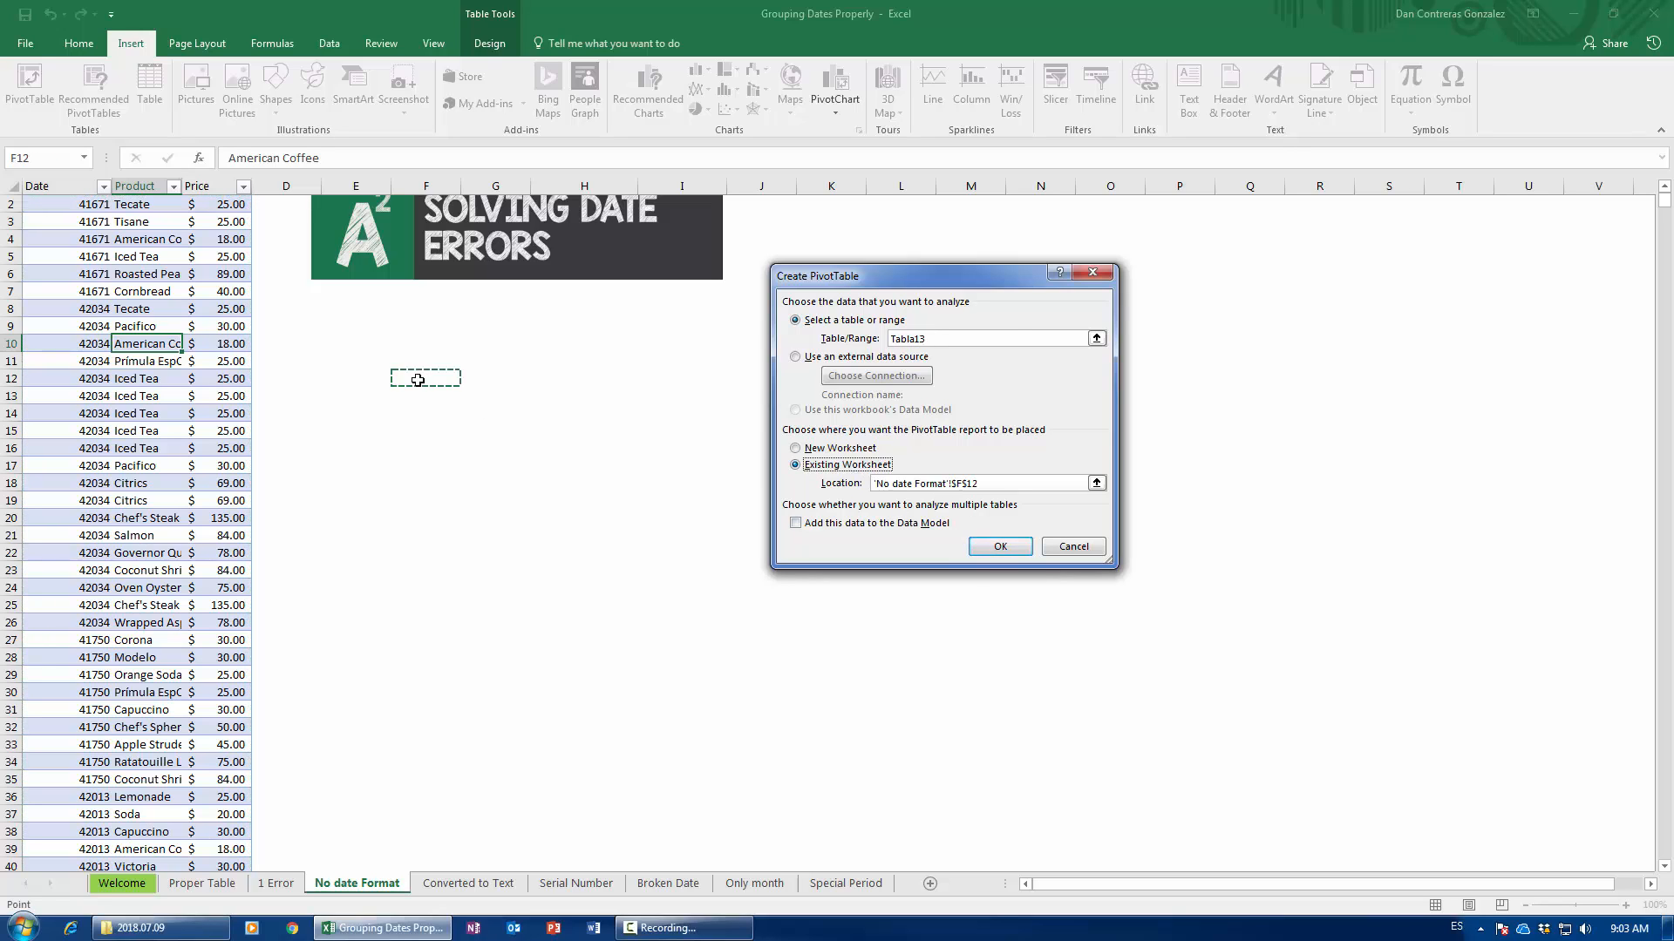
{"action": "key", "text": "Return"}
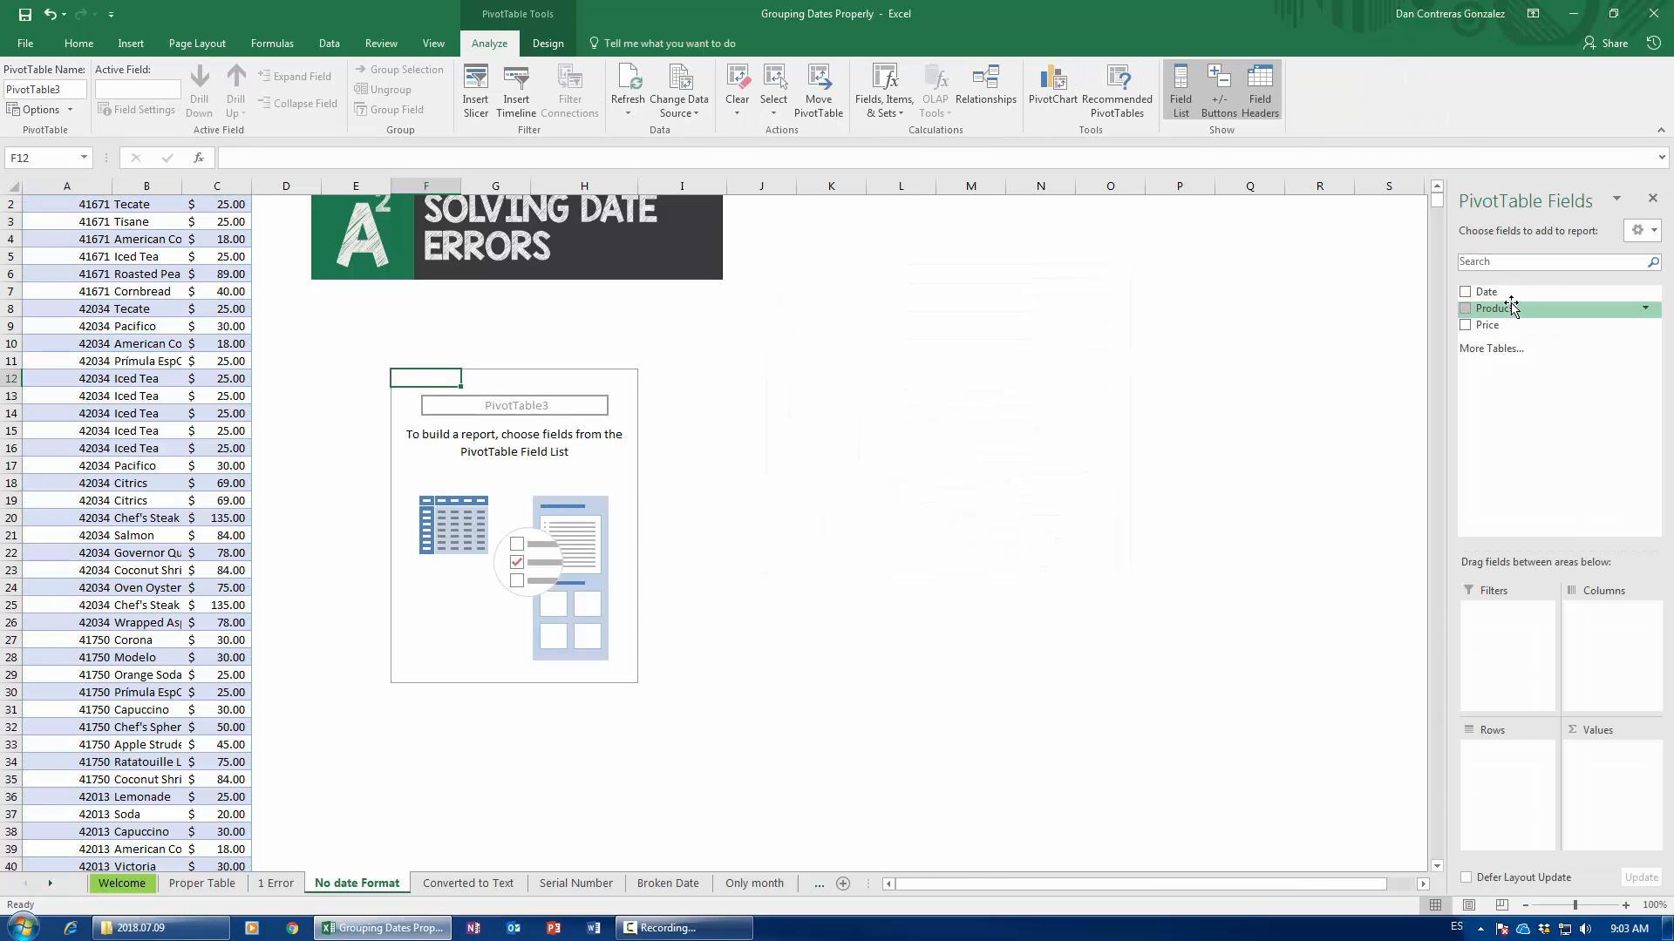
- Add Date to the rows and Price to the values of the No date Format sheet's PivotTable
{"action": "left_click_drag", "start_coordinate": [1487, 292], "coordinate": [1508, 758]}
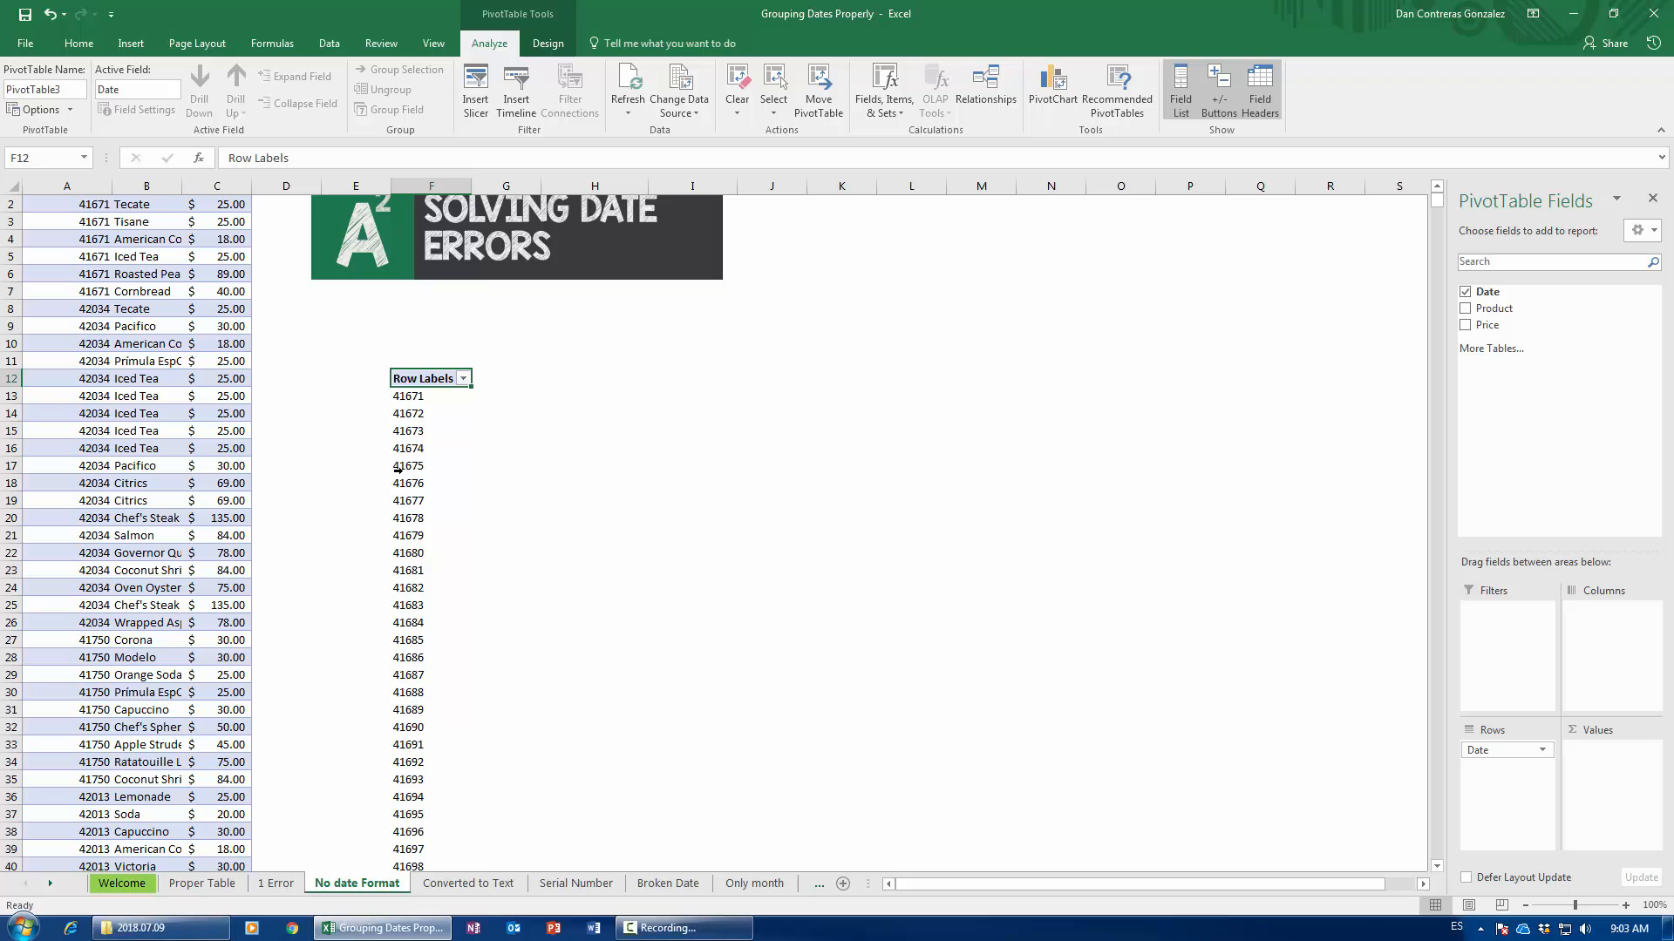
{"action": "left_click_drag", "start_coordinate": [1487, 324], "coordinate": [1621, 763]}
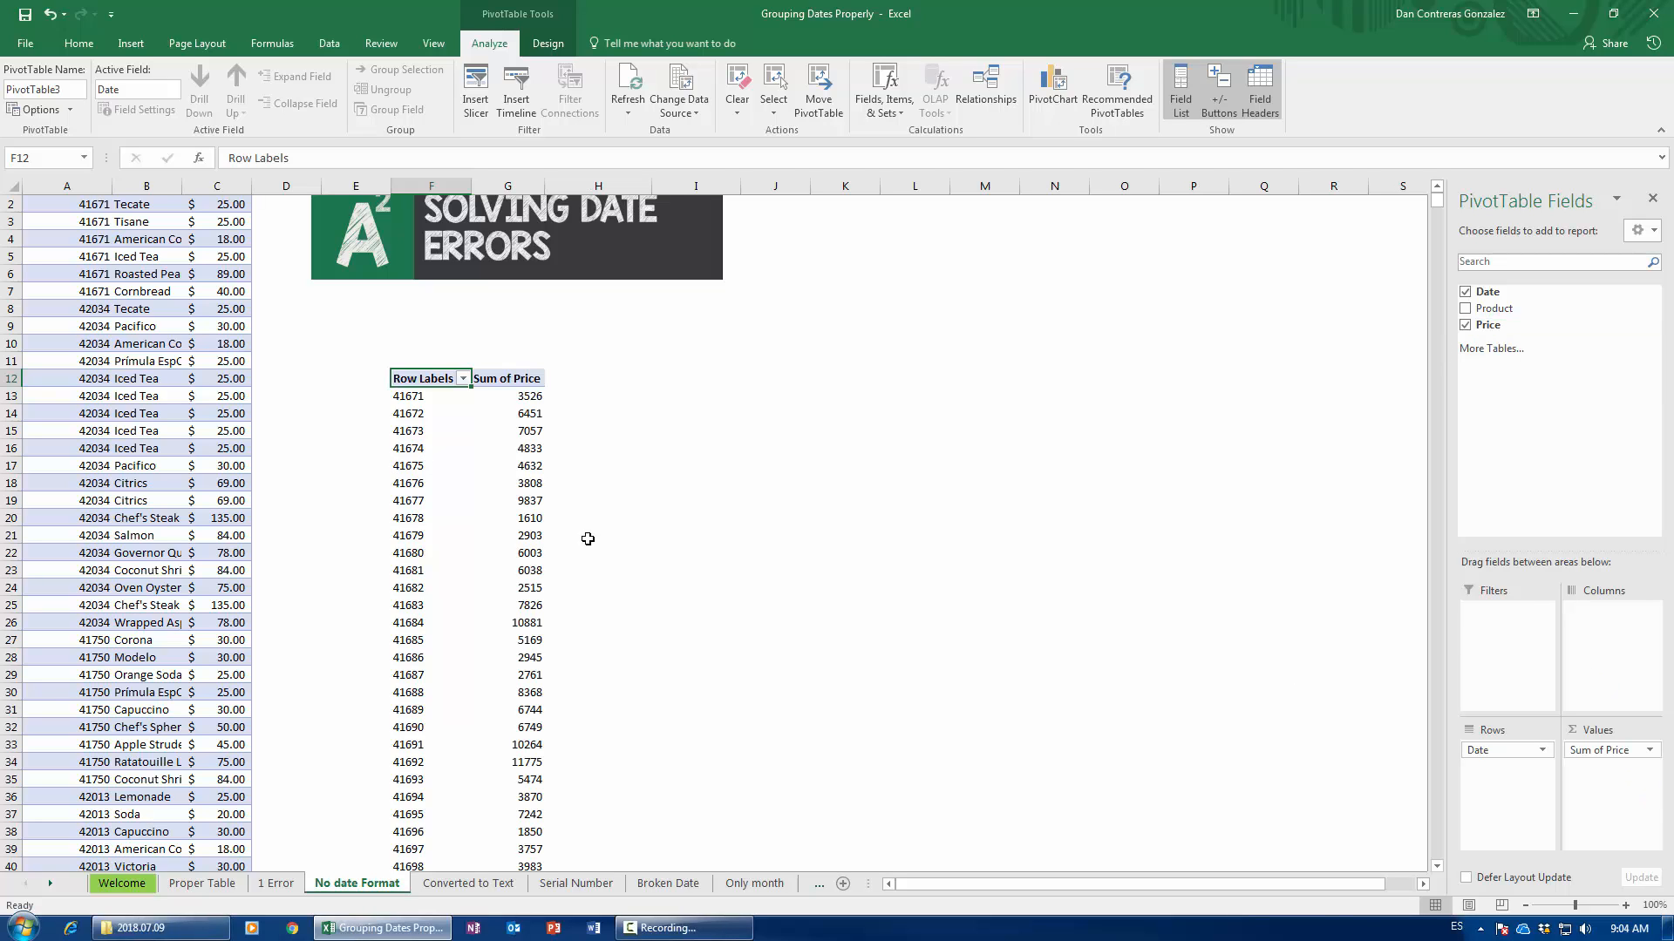
{"action": "left_click_drag", "start_coordinate": [410, 448], "coordinate": [523, 449]}
{"action": "scroll", "coordinate": [438, 523], "scroll_direction": "up", "scroll_amount": 1}
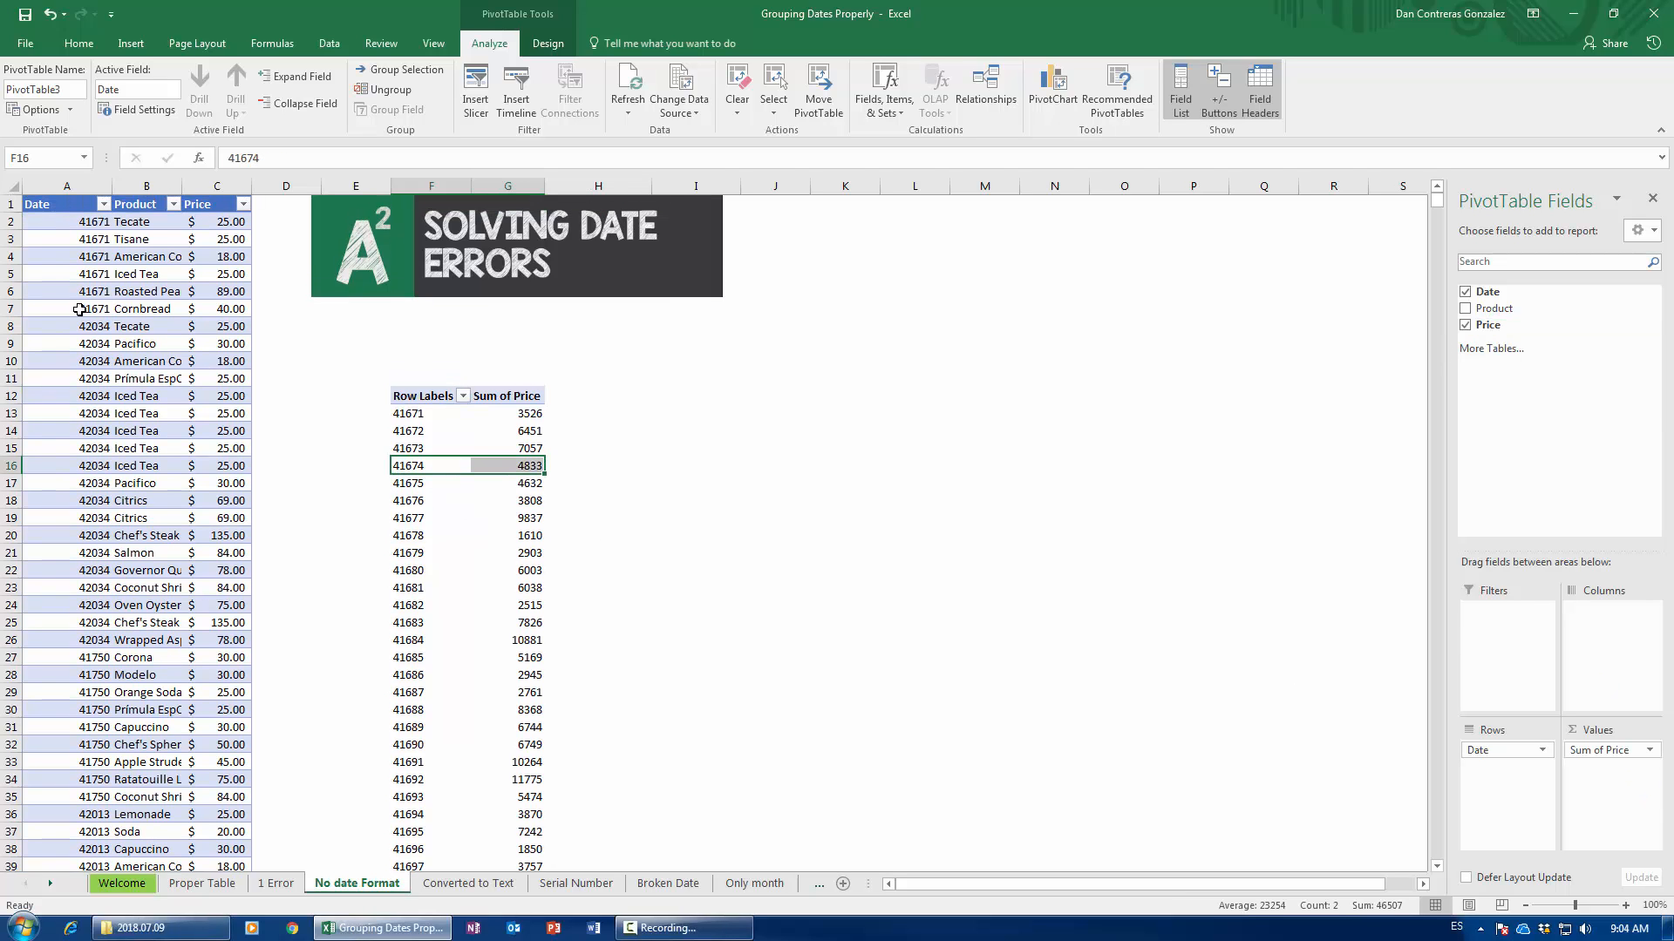
- Try grouping the PivotTable's date row labels from 41671 to 42035 by 100, and undo the grouping
{"action": "left_click", "coordinate": [403, 518]}
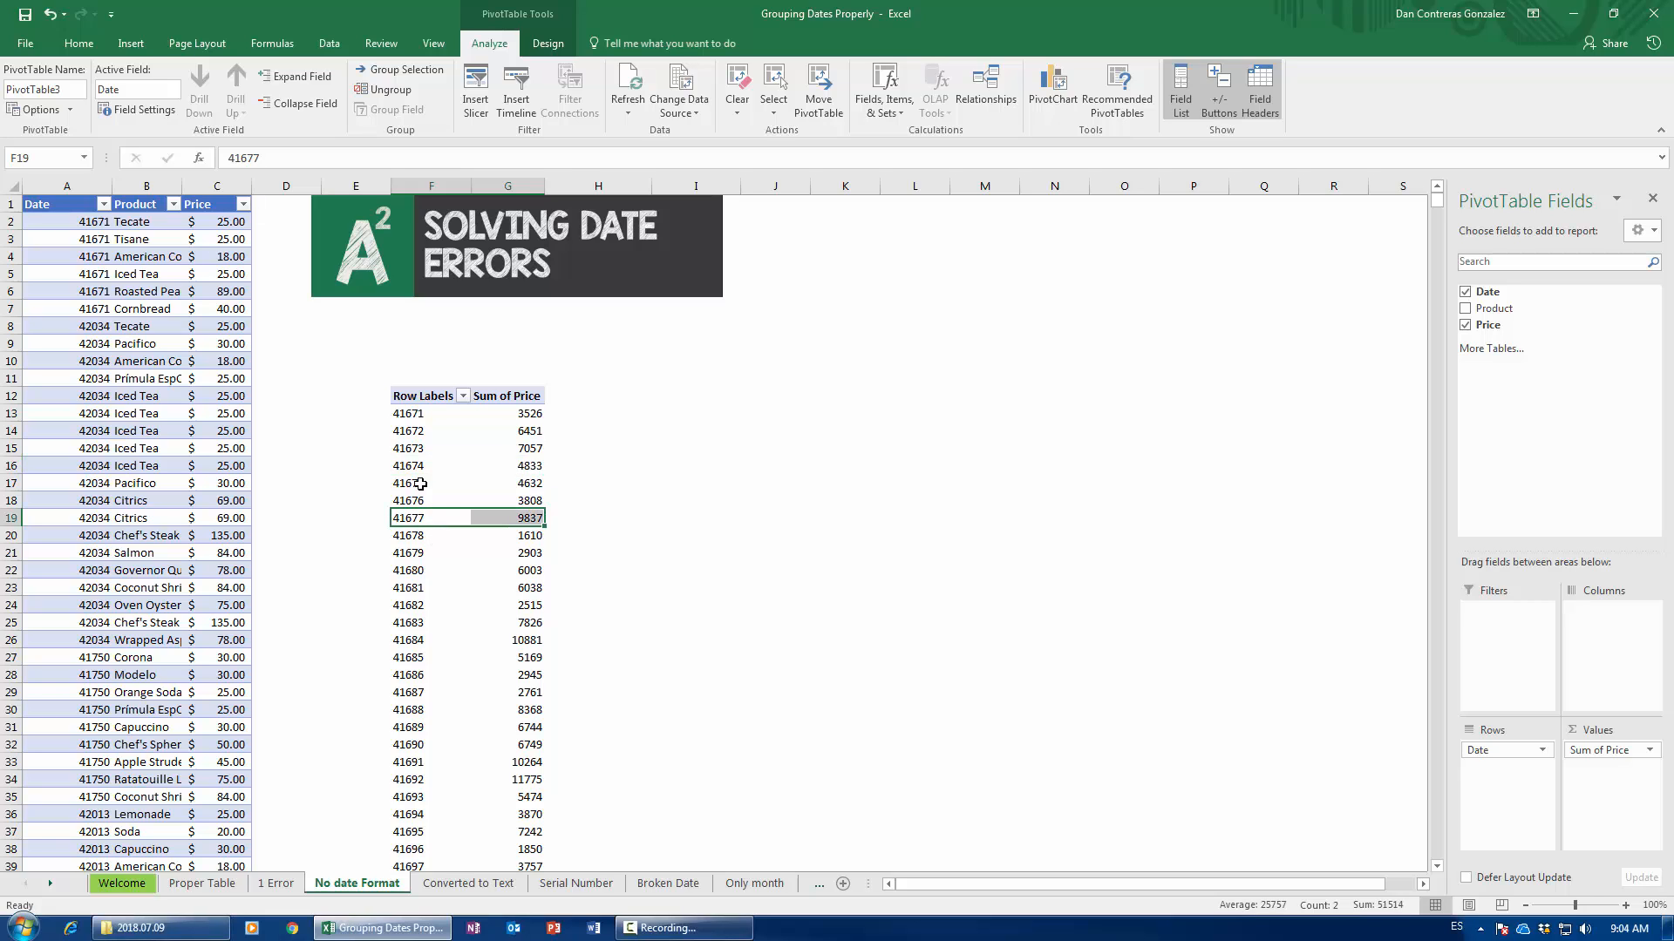
{"action": "left_click", "coordinate": [420, 484]}
{"action": "right_click", "coordinate": [420, 481]}
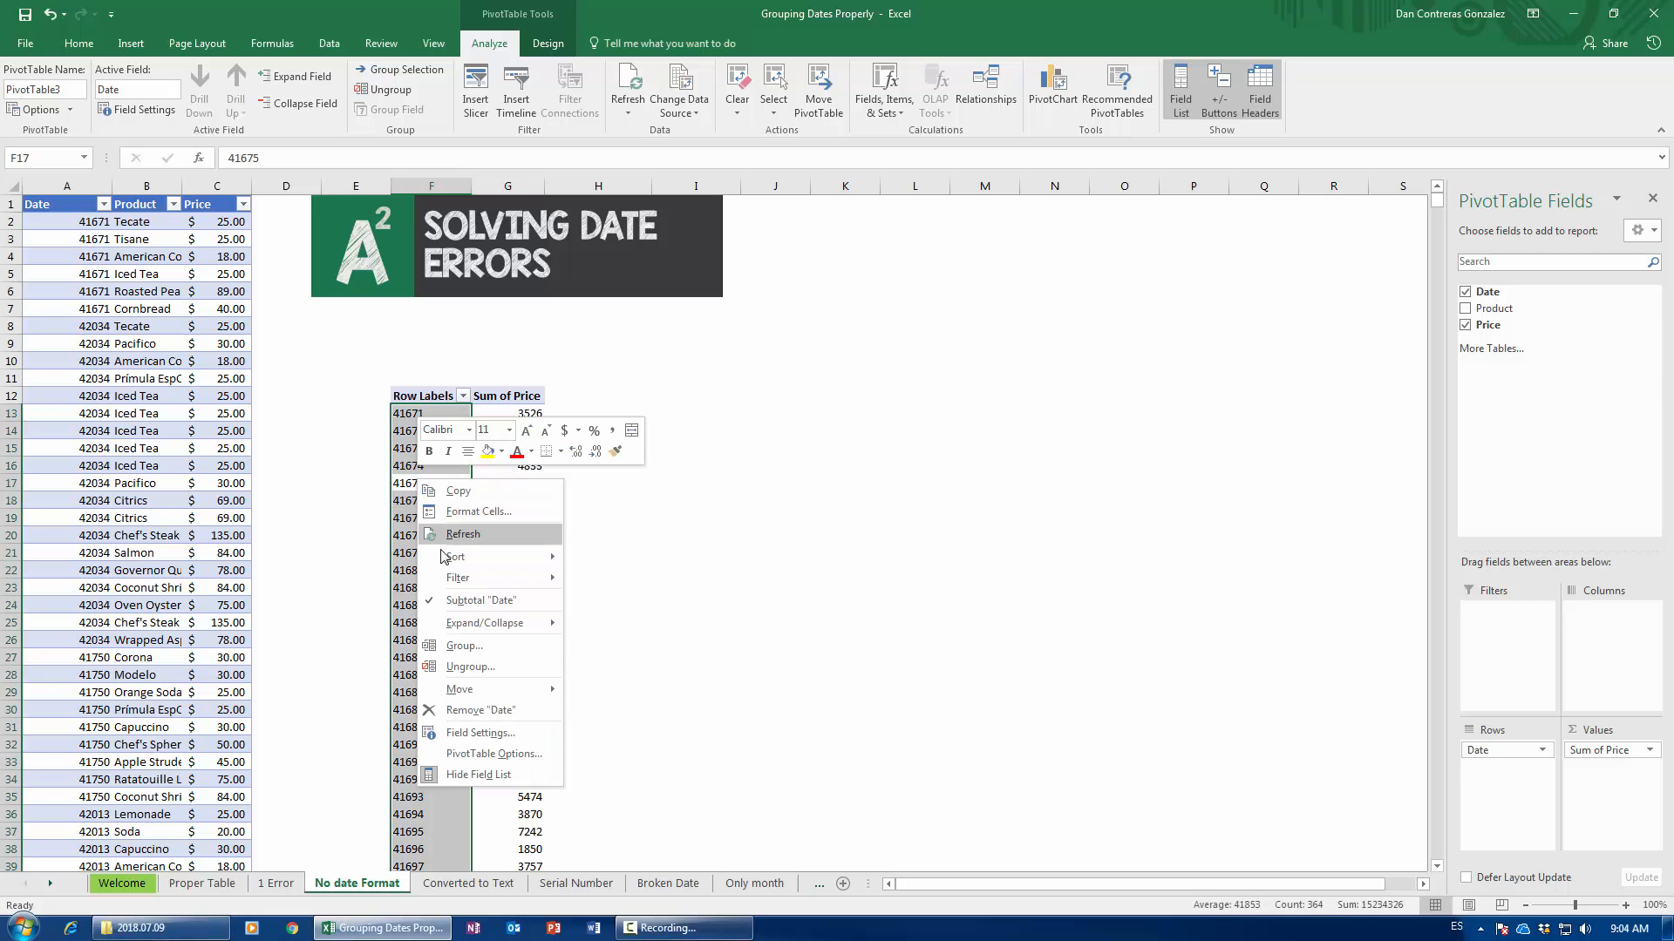
{"action": "left_click", "coordinate": [459, 639]}
{"action": "left_click_drag", "start_coordinate": [436, 572], "coordinate": [542, 450]}
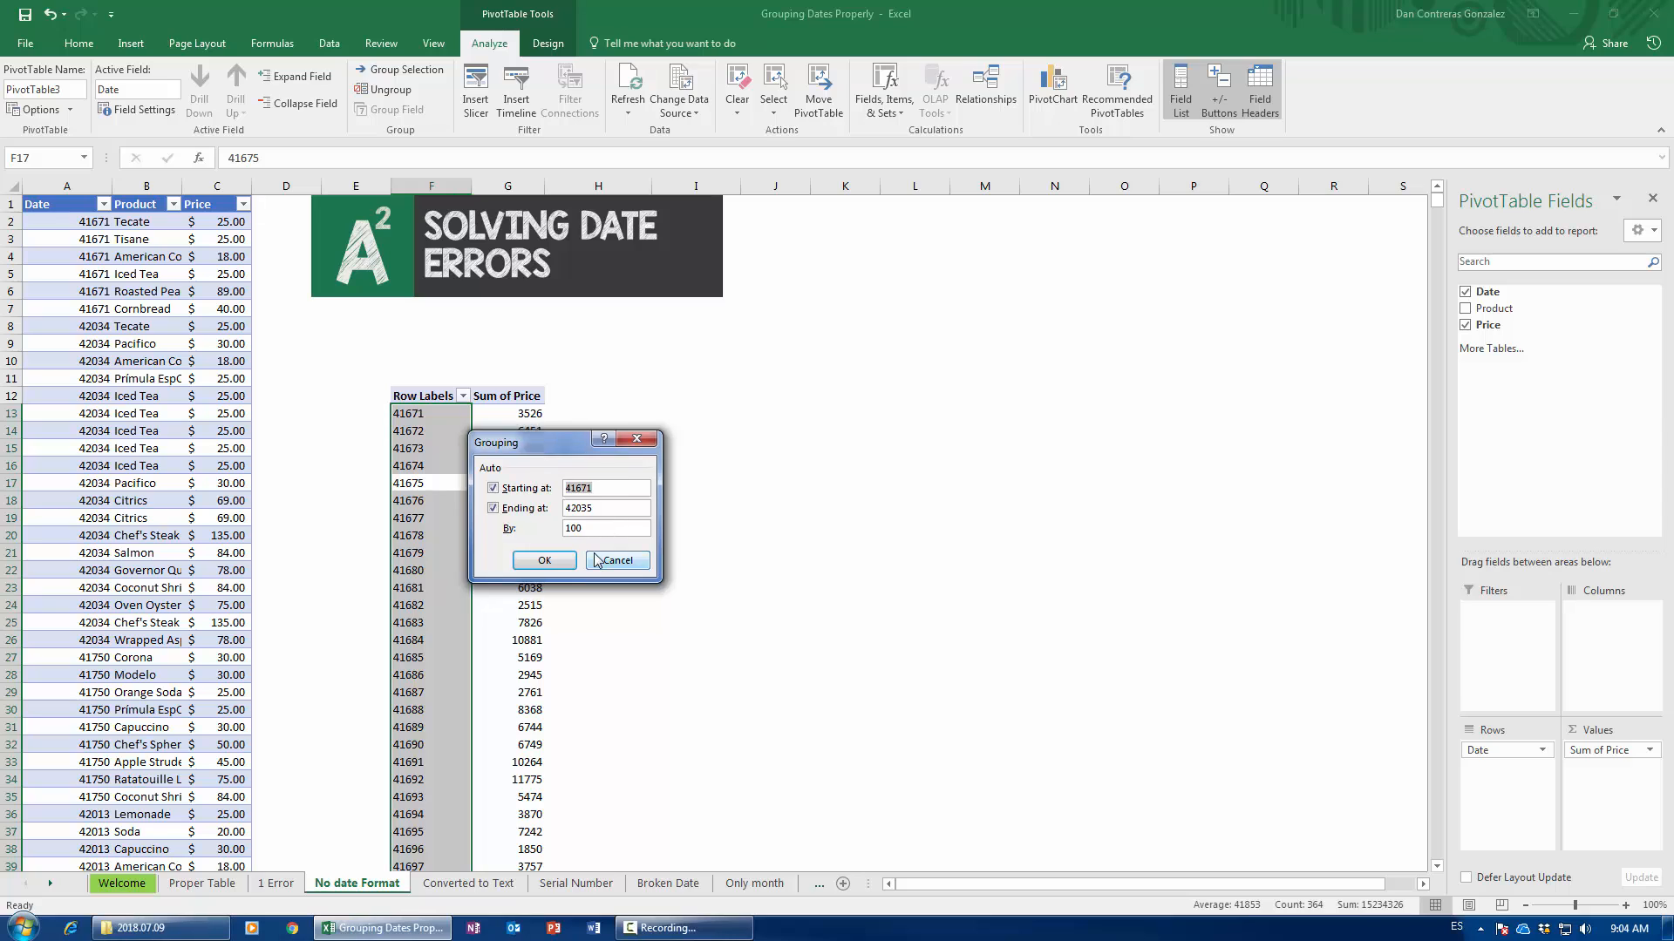
{"action": "key", "text": "Return"}
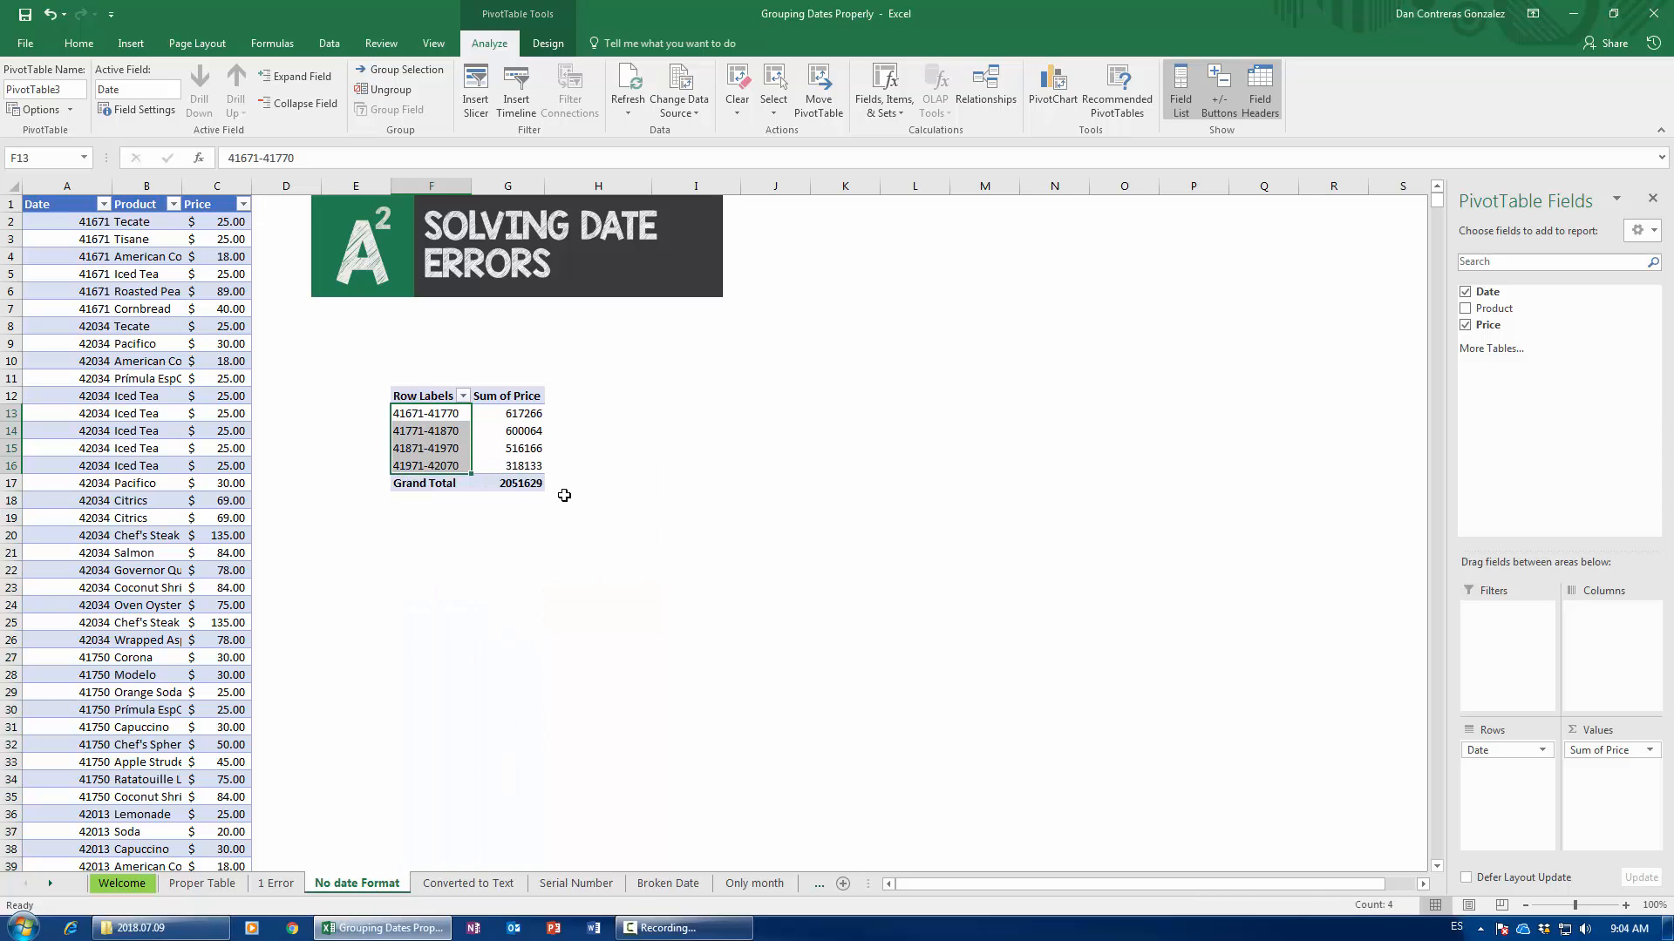
{"action": "key", "text": "ctrl+z"}
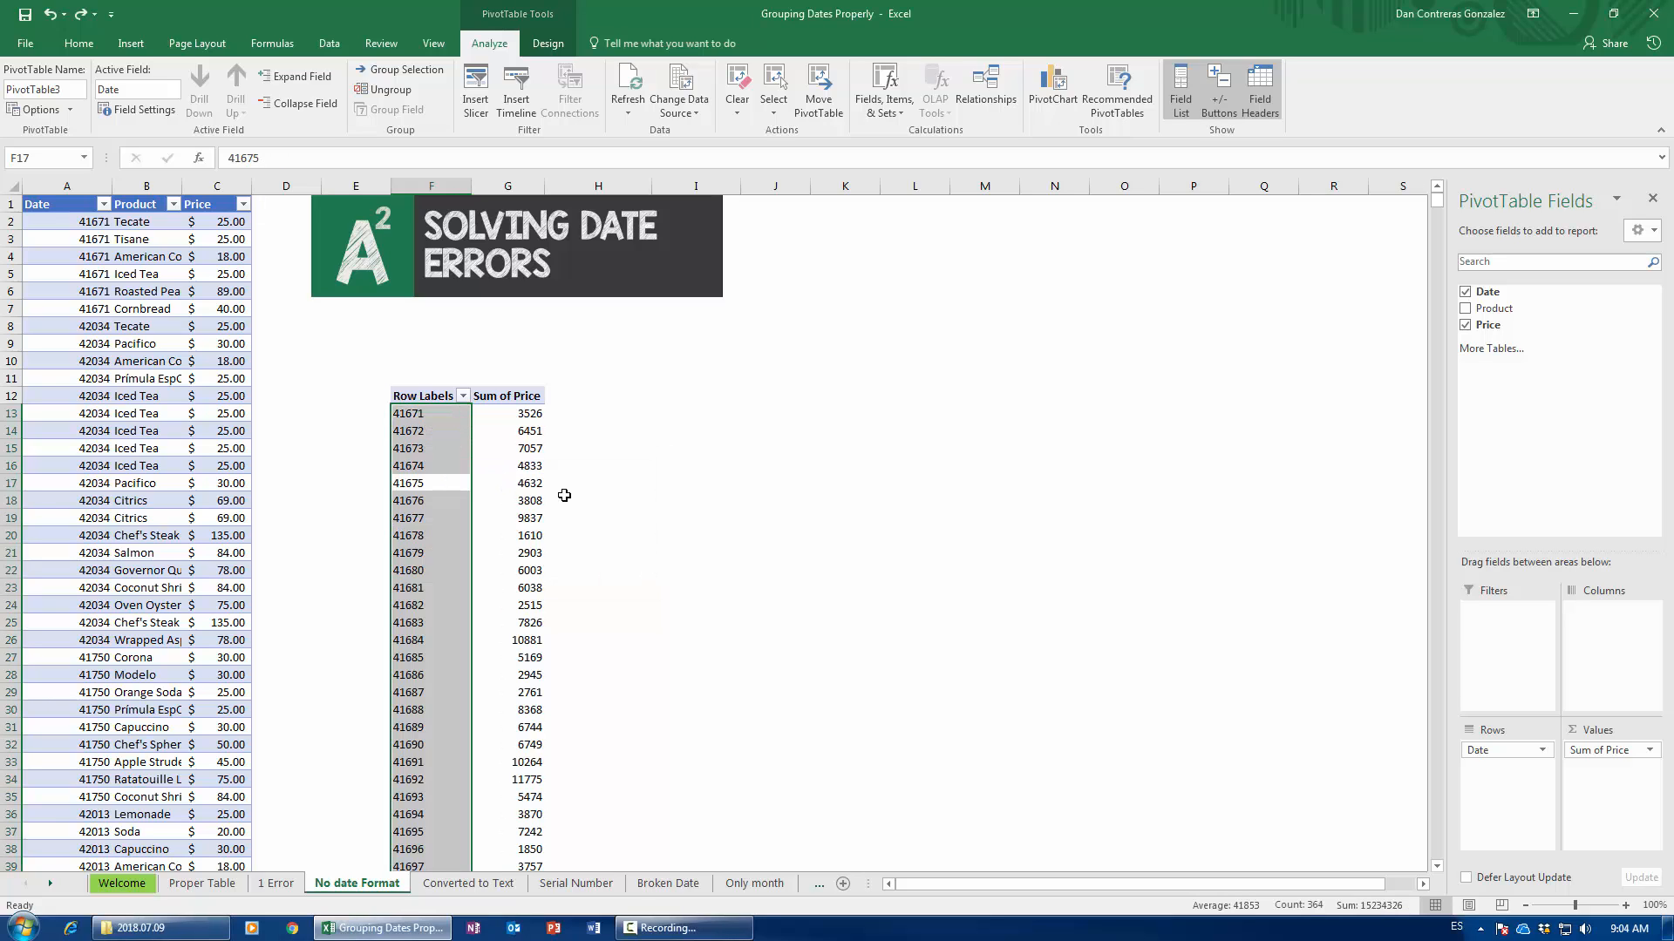
- Widen the source table's Date column on the No date Format sheet and enter the date 1/1/1900 in cell J12
{"action": "left_click", "coordinate": [64, 230]}
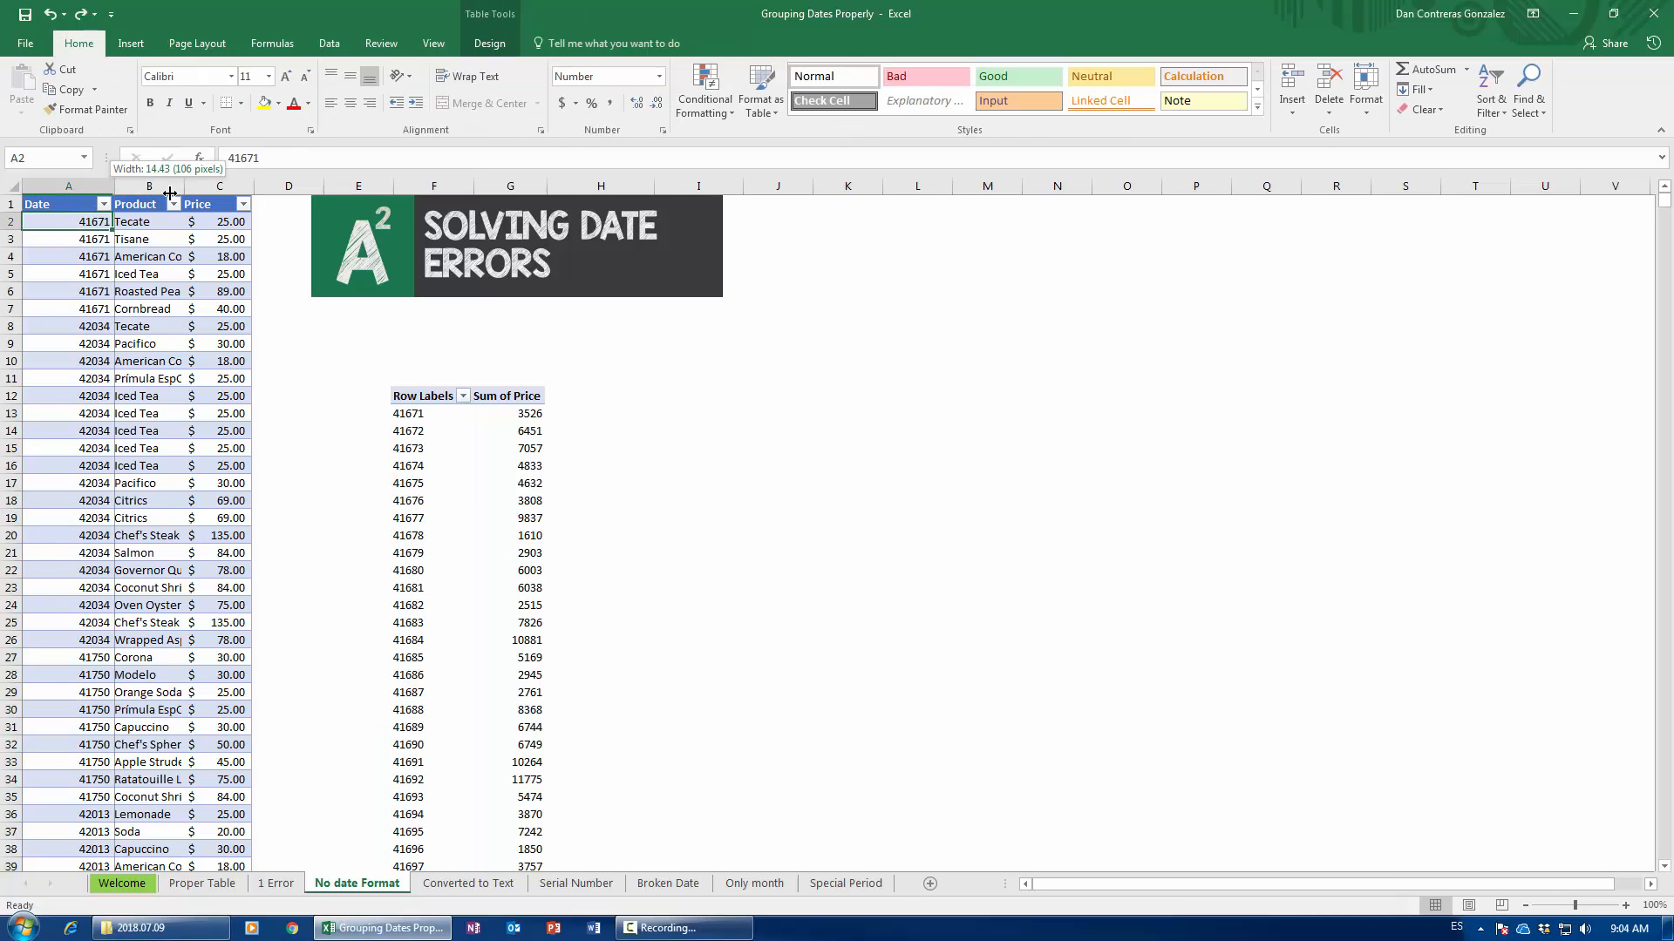
{"action": "double_click", "coordinate": [111, 185]}
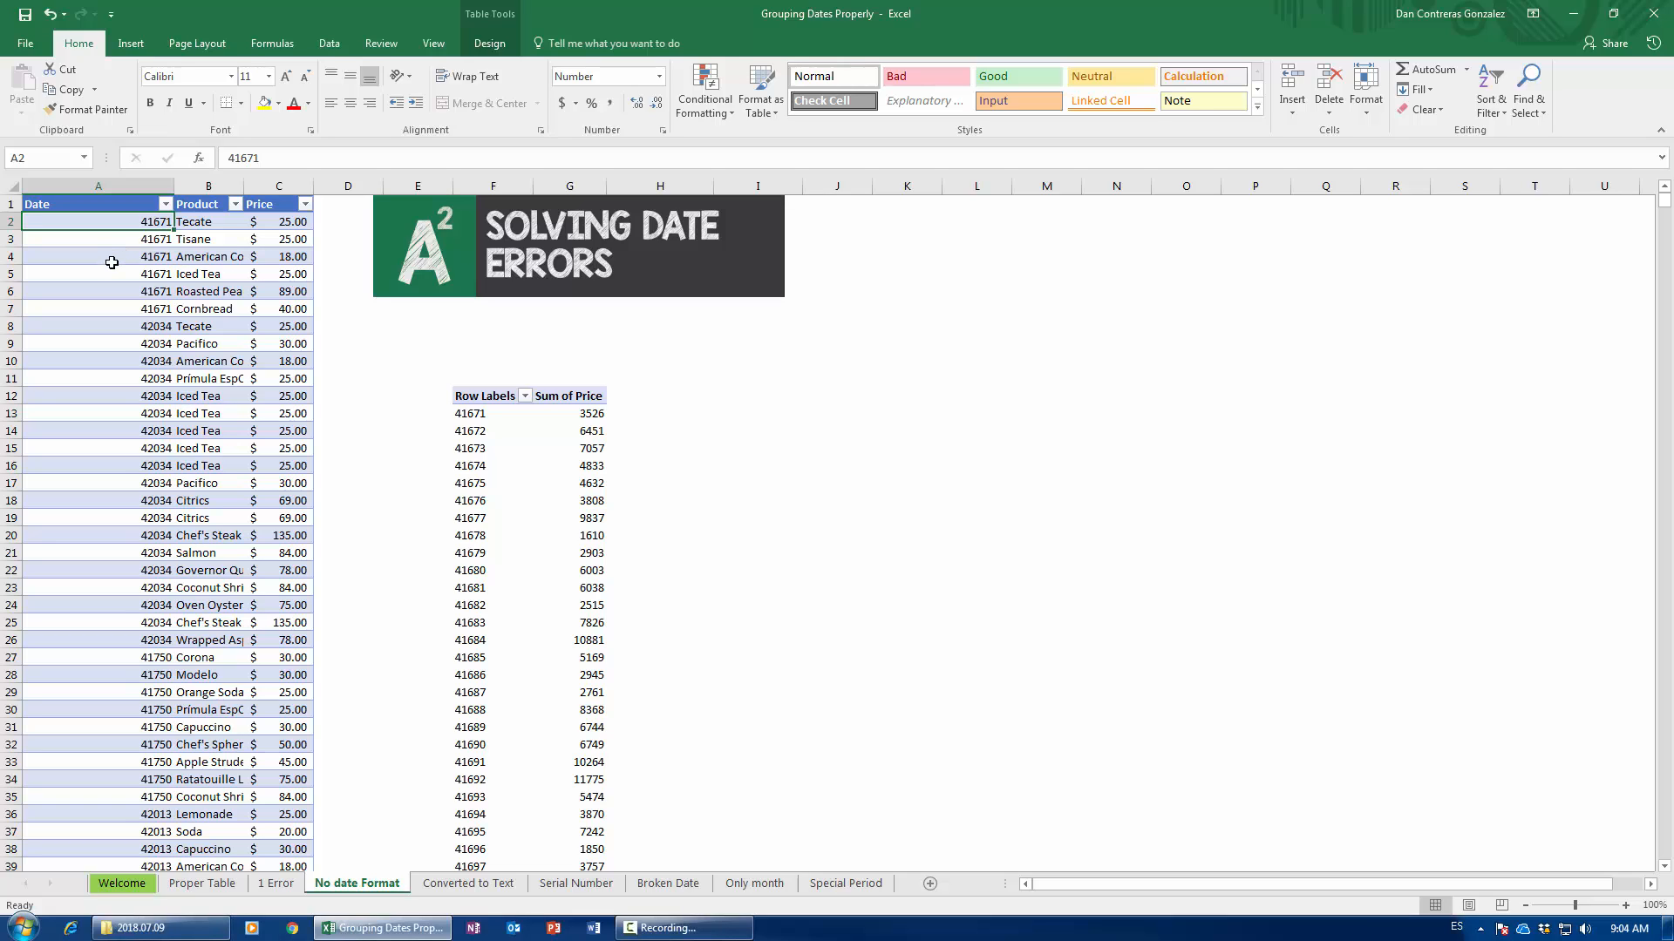
{"action": "left_click", "coordinate": [814, 396]}
{"action": "type", "text": "1"}
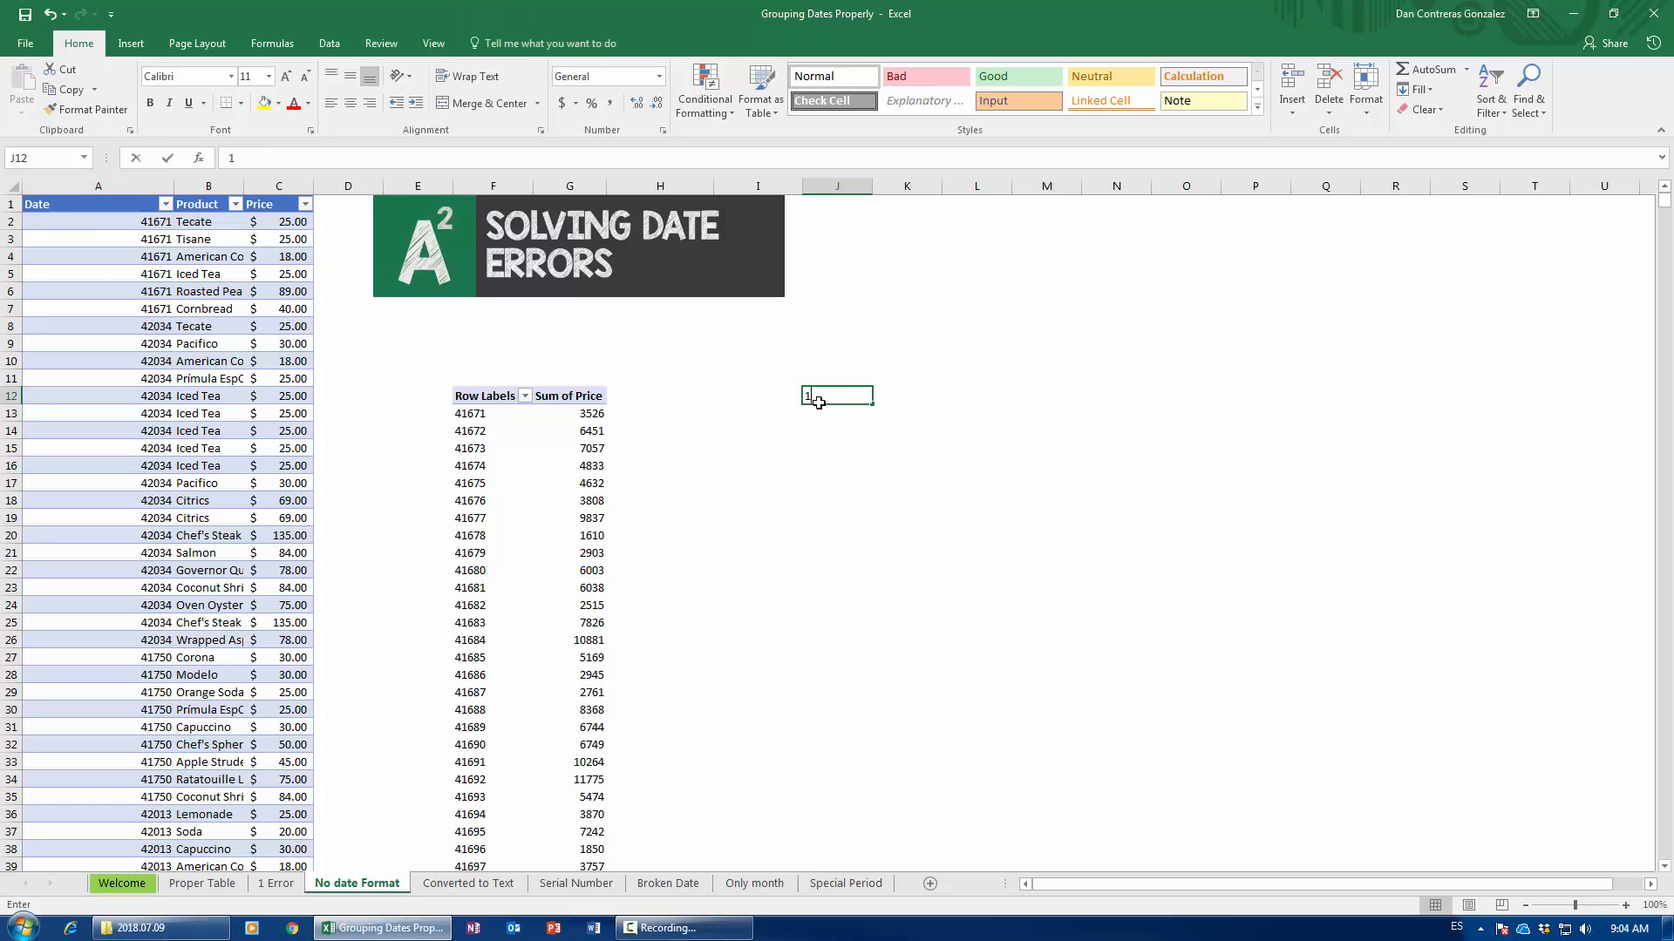
{"action": "type", "text": "/1/1900"}
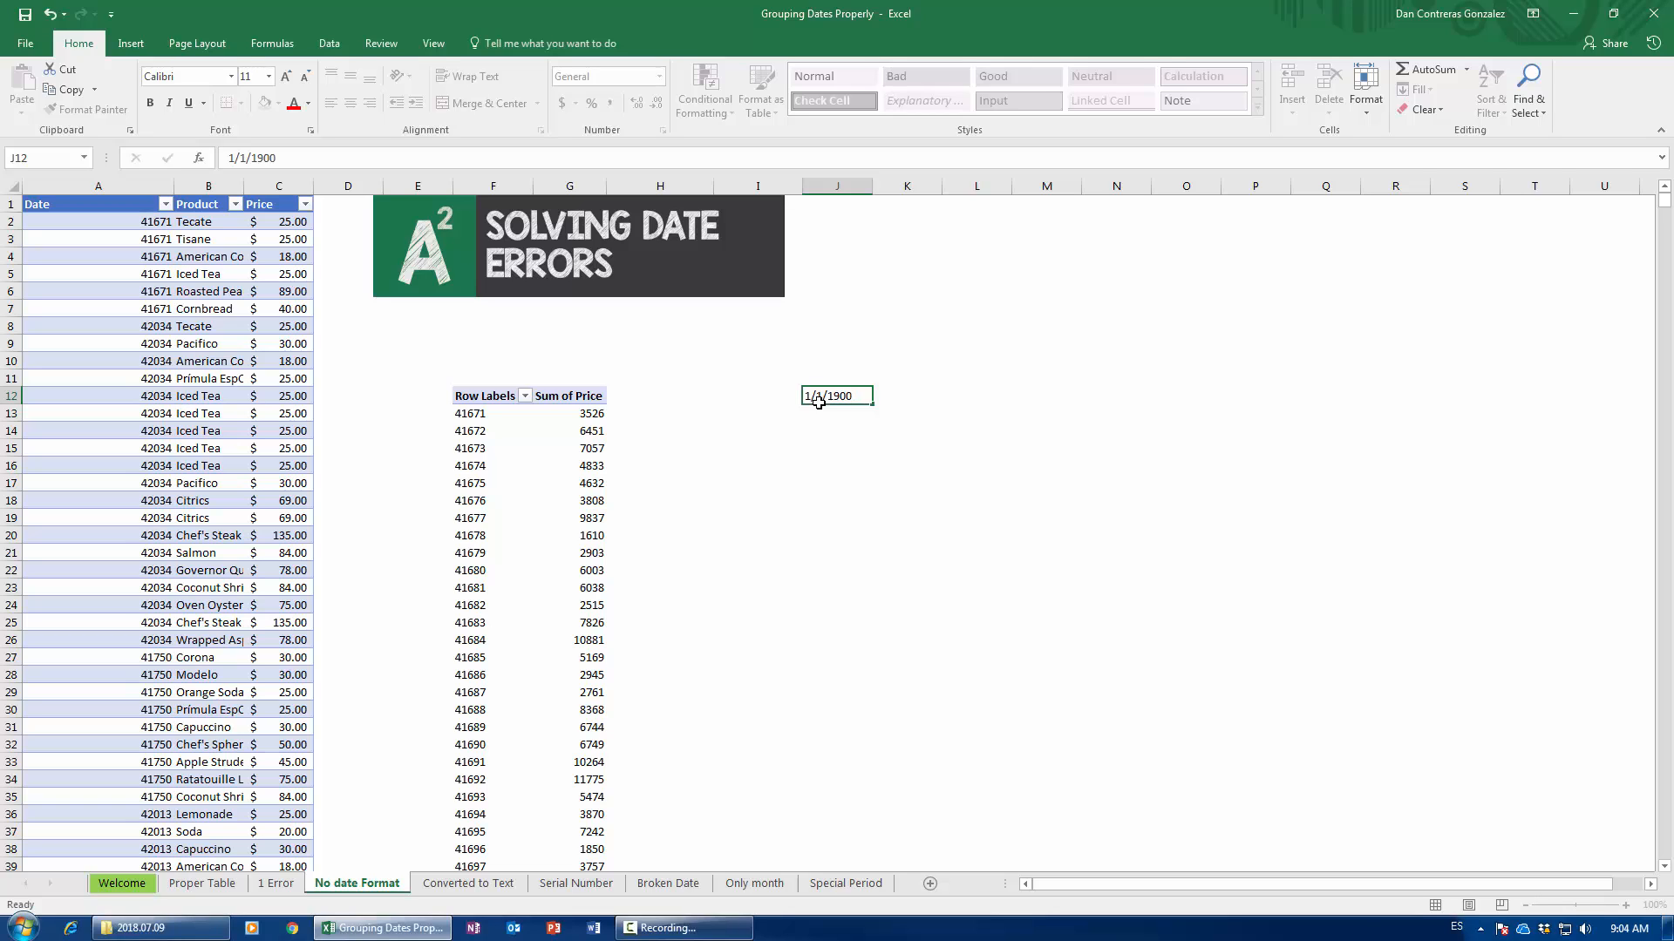
{"action": "key", "text": "Return"}
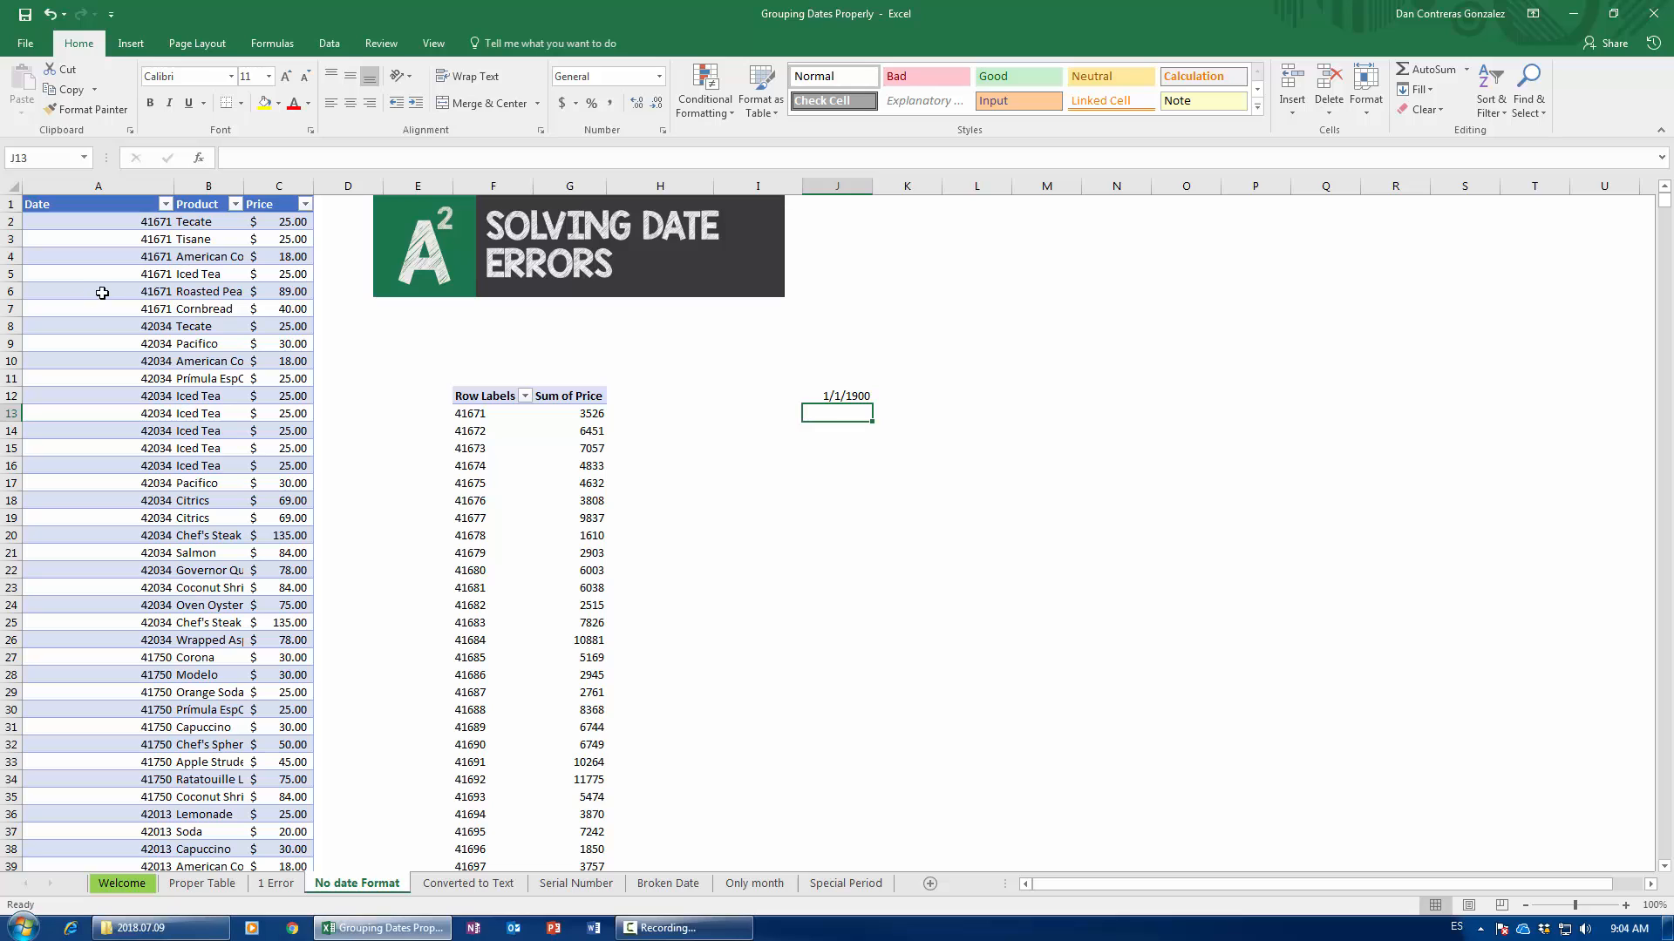
- Try the day-month-year format and the Short Date format on all Date column values from A2 down, undoing each
{"action": "left_click", "coordinate": [130, 220]}
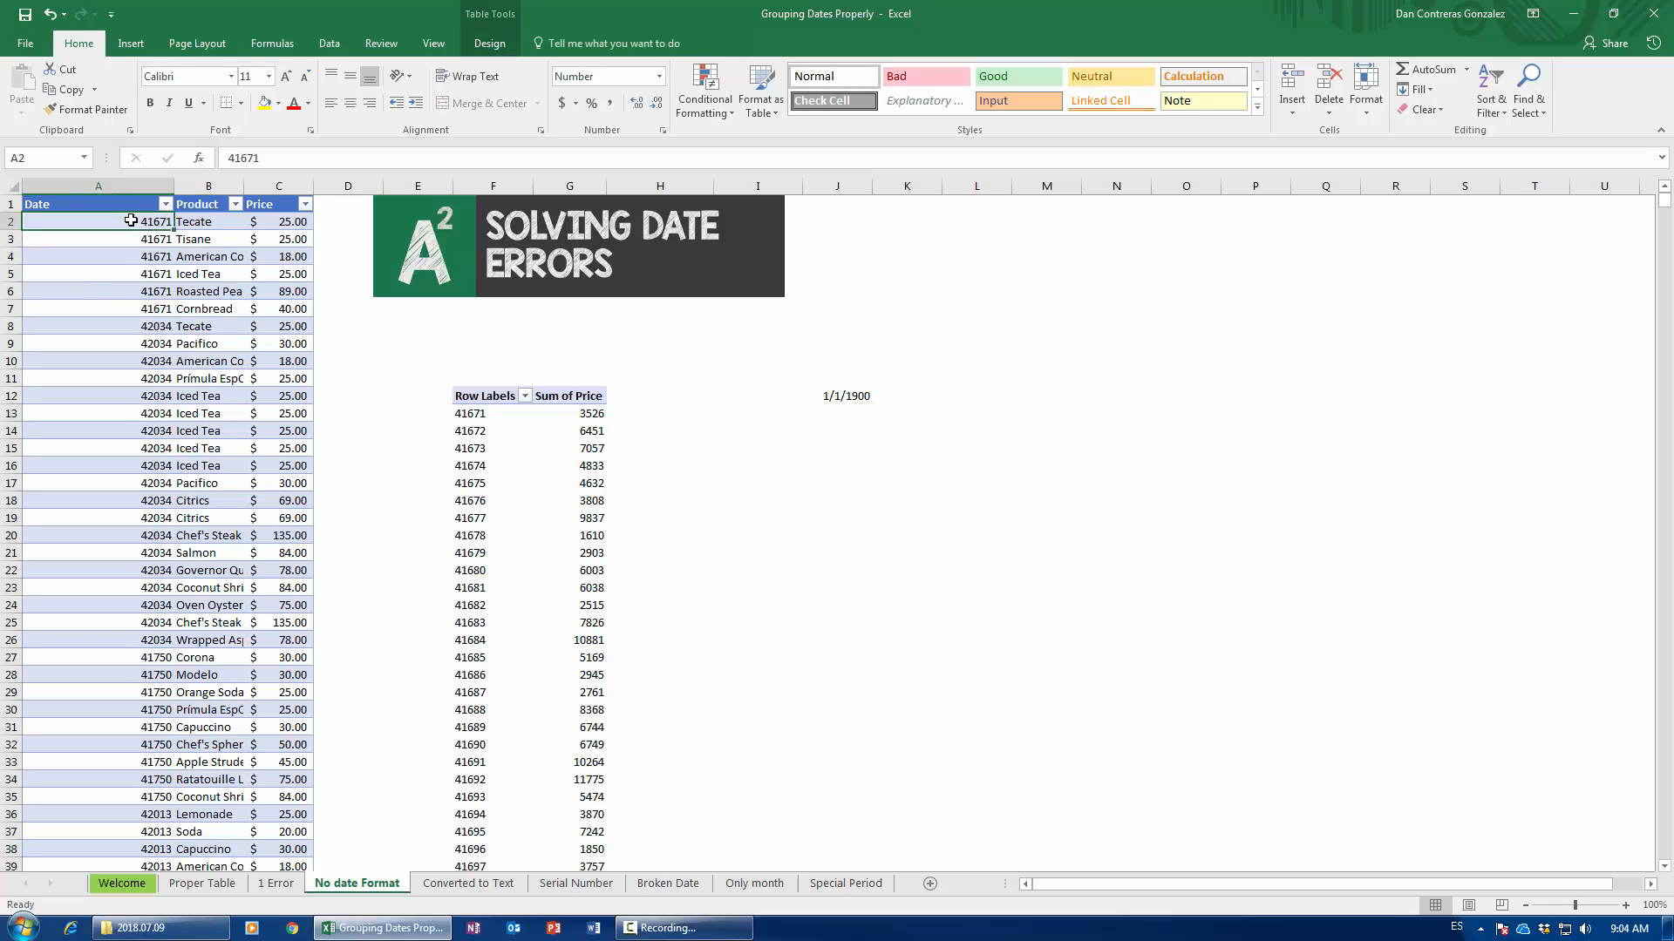
{"action": "key", "text": "ctrl+shift+Down"}
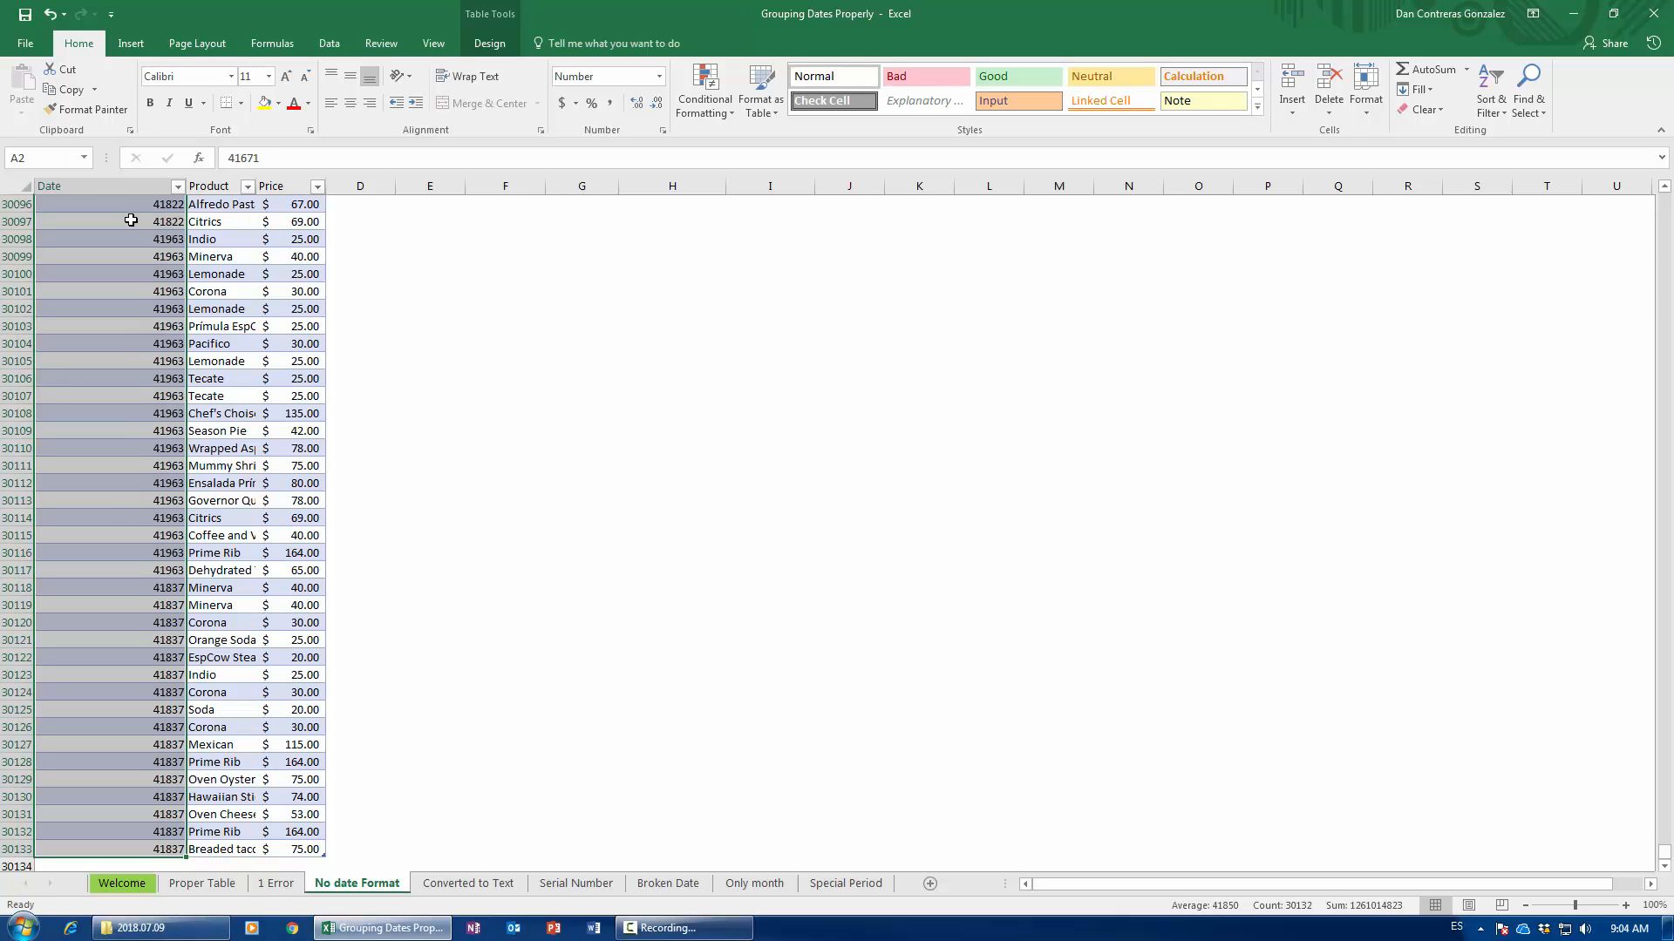
{"action": "key", "text": "ctrl+shift+3"}
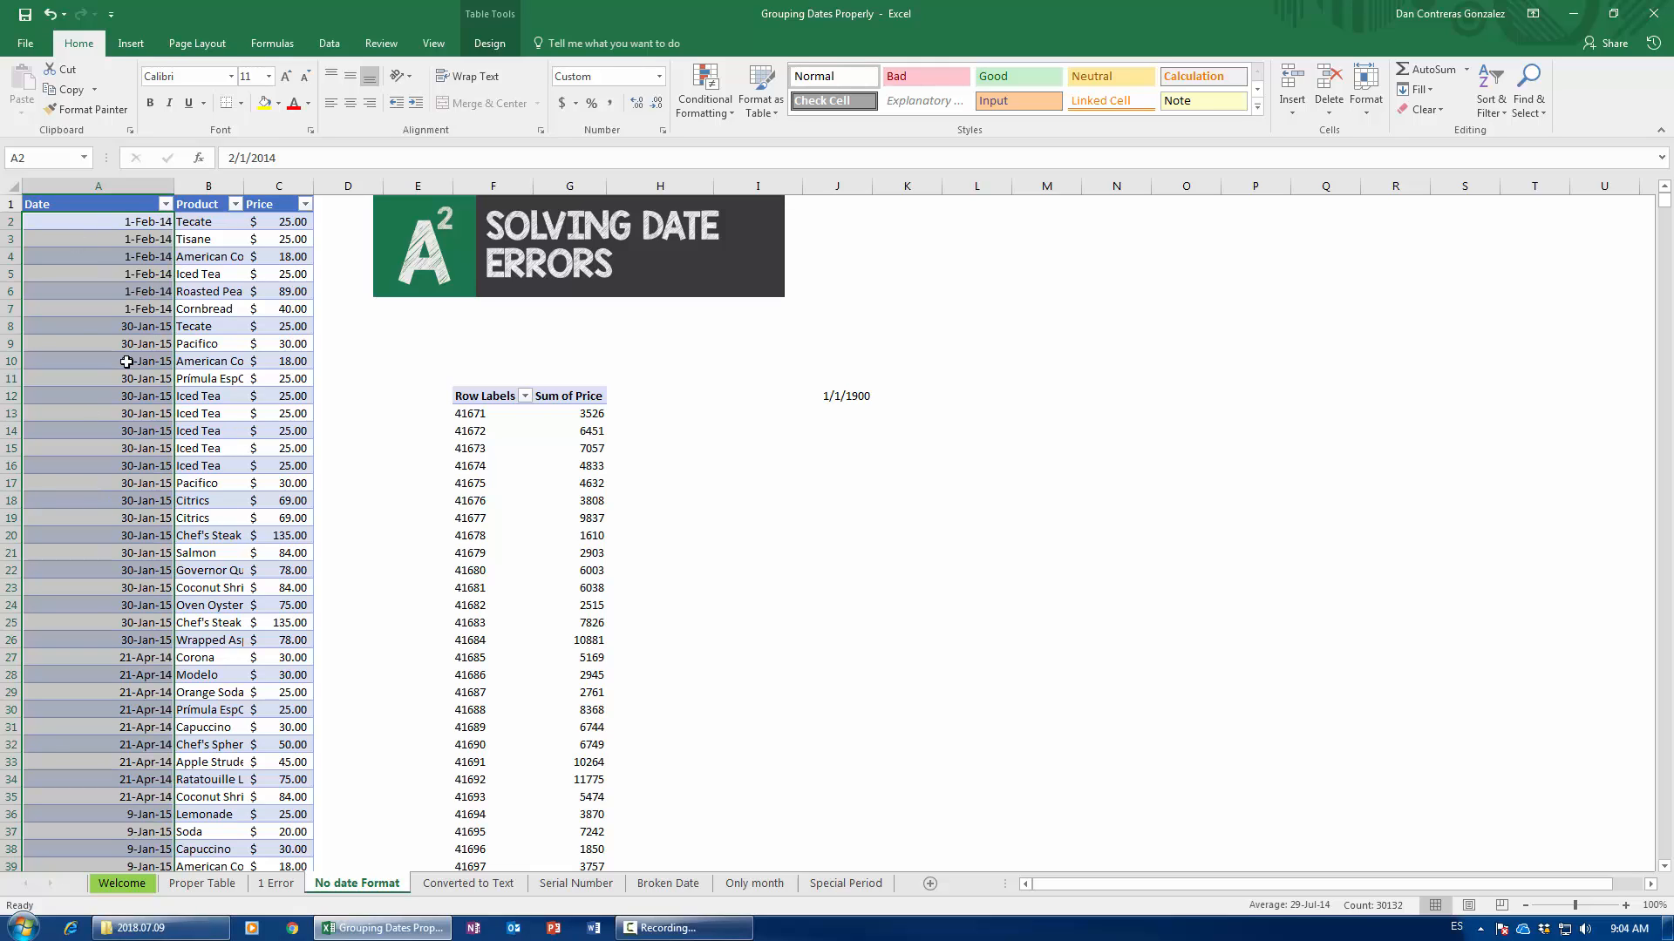
{"action": "key", "text": "ctrl+z"}
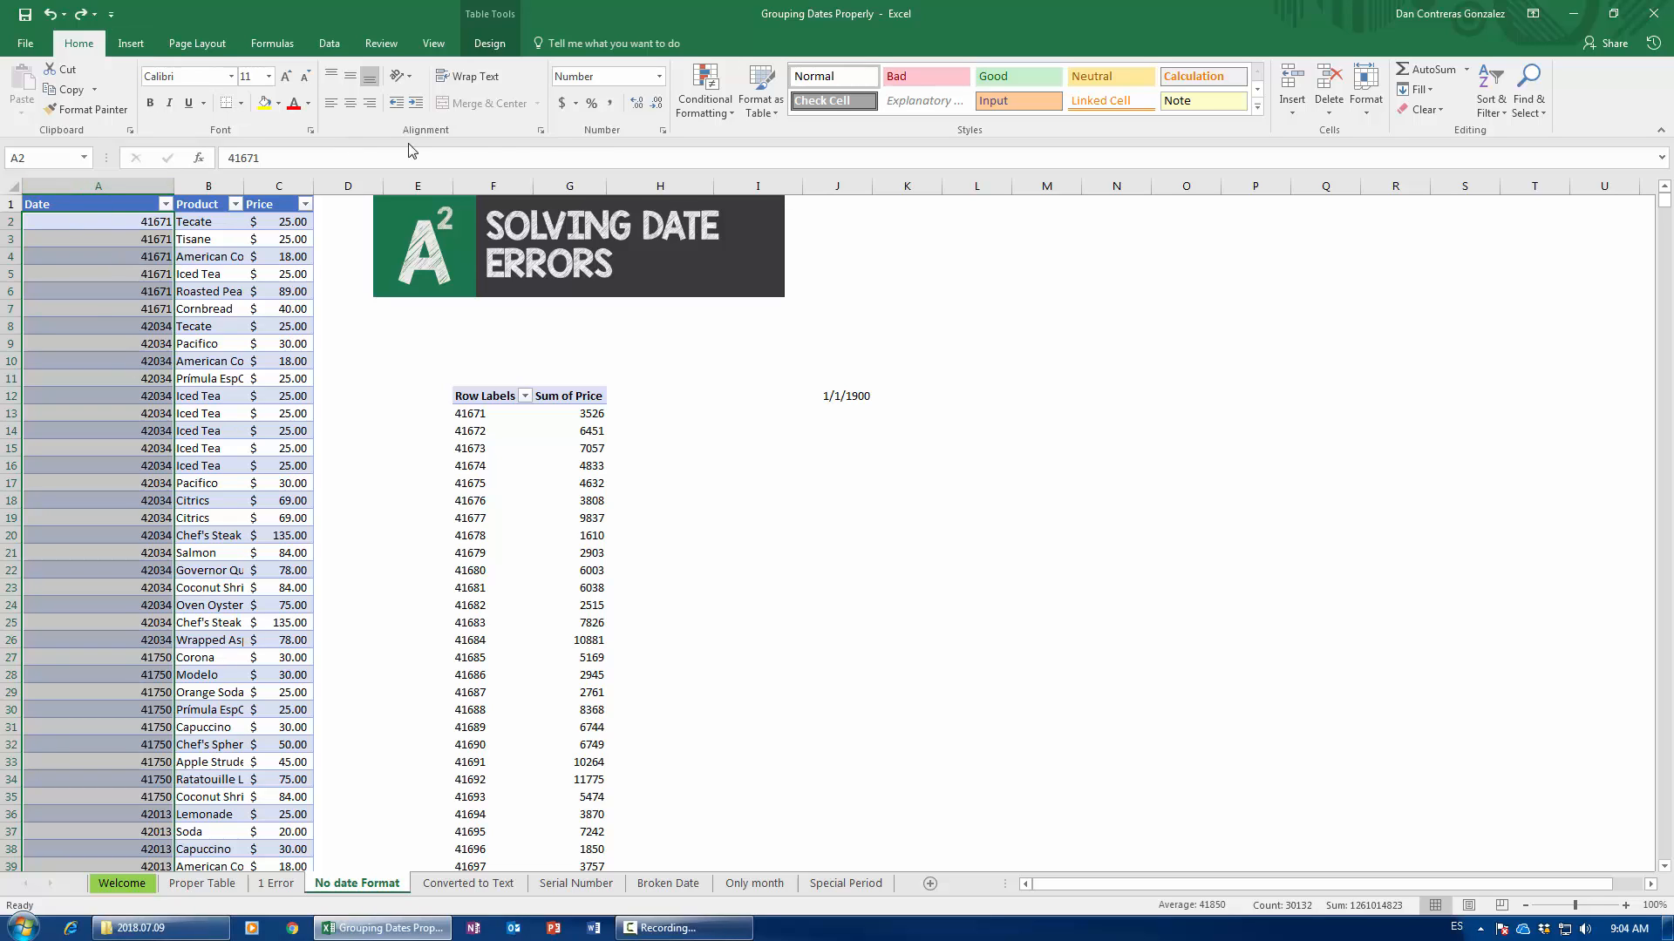
{"action": "left_click", "coordinate": [660, 77]}
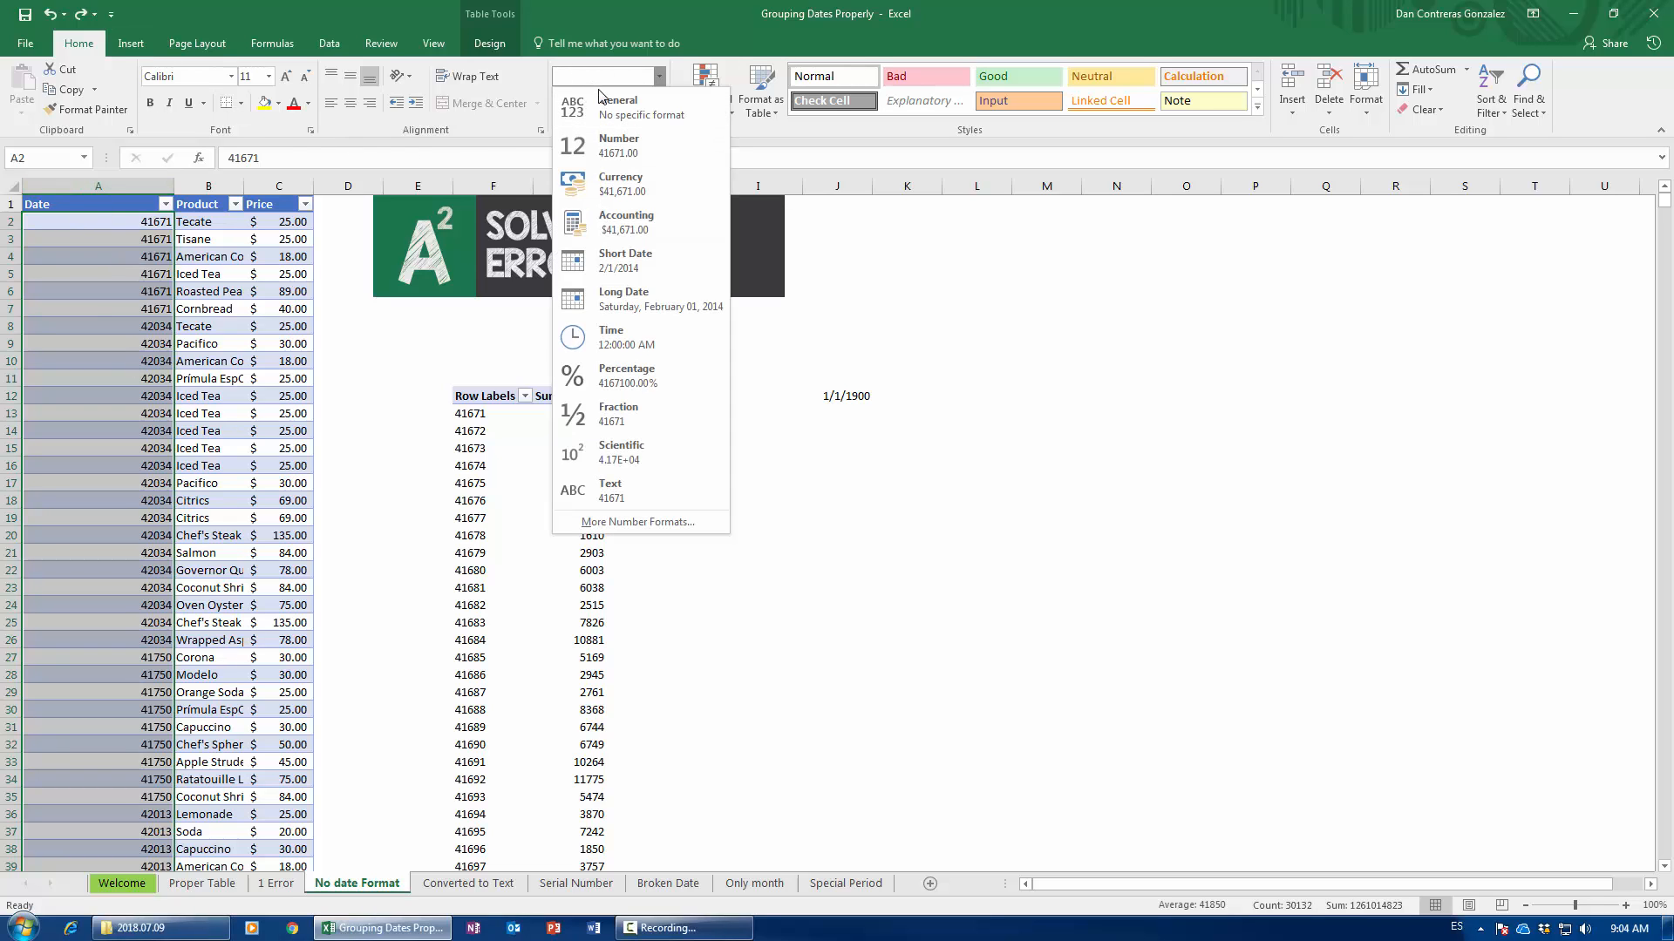
{"action": "left_click", "coordinate": [585, 262]}
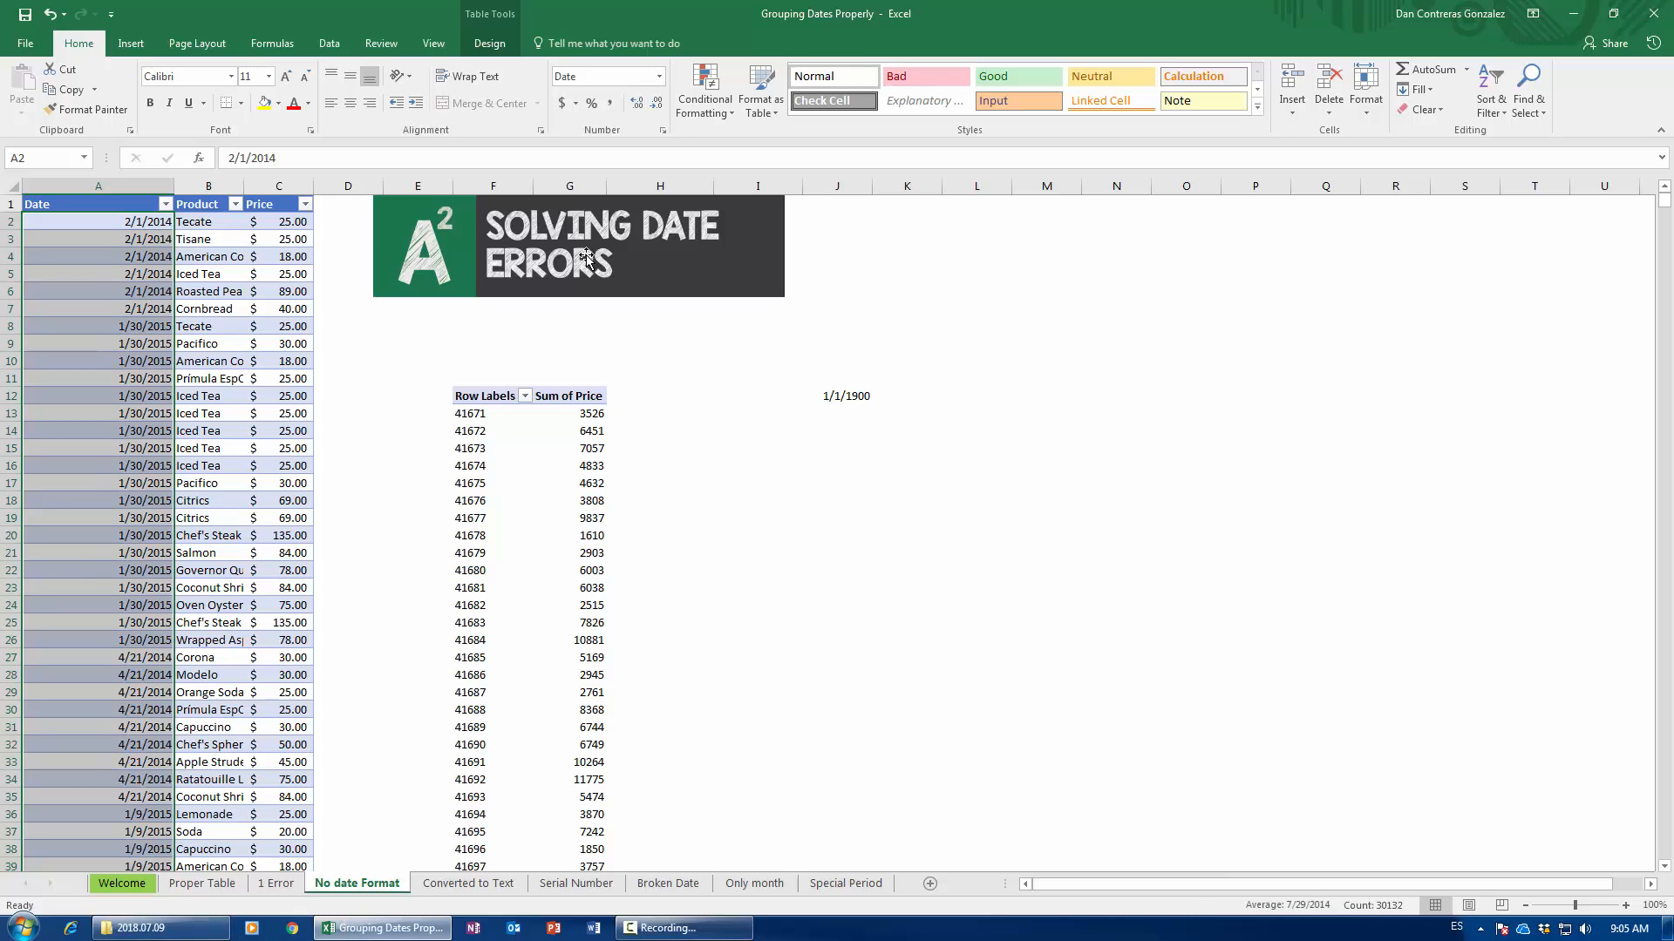
{"action": "key", "text": "ctrl+z"}
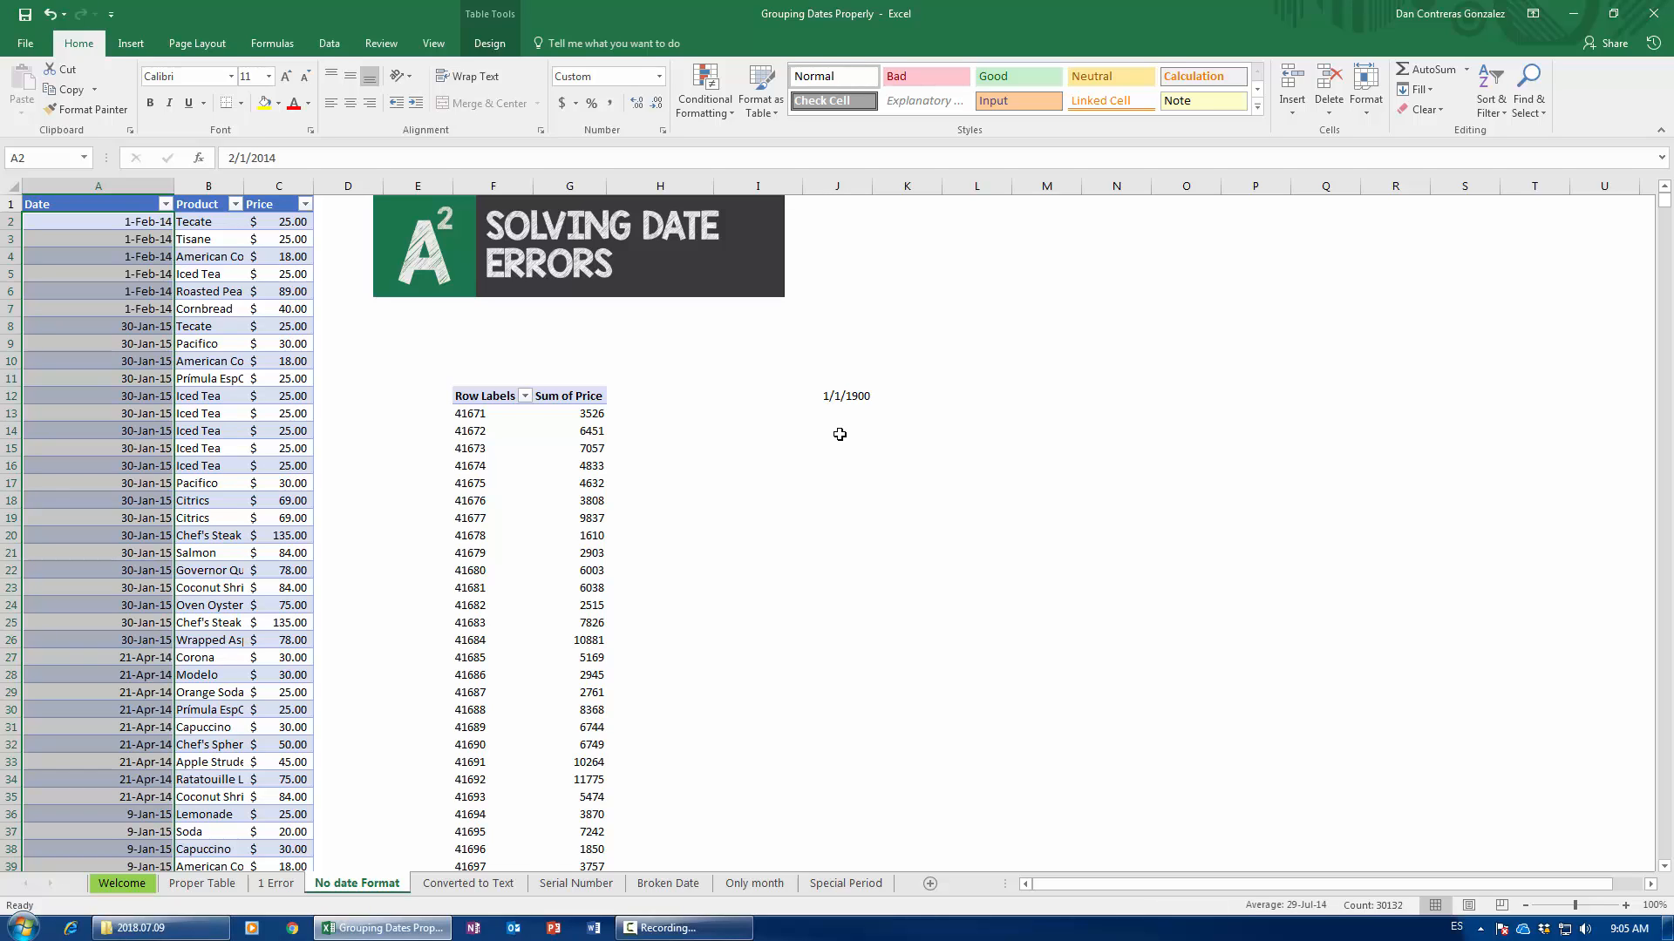
- Format all the source table's Date values as Short Date and refresh the PivotTable
{"action": "left_click", "coordinate": [659, 77]}
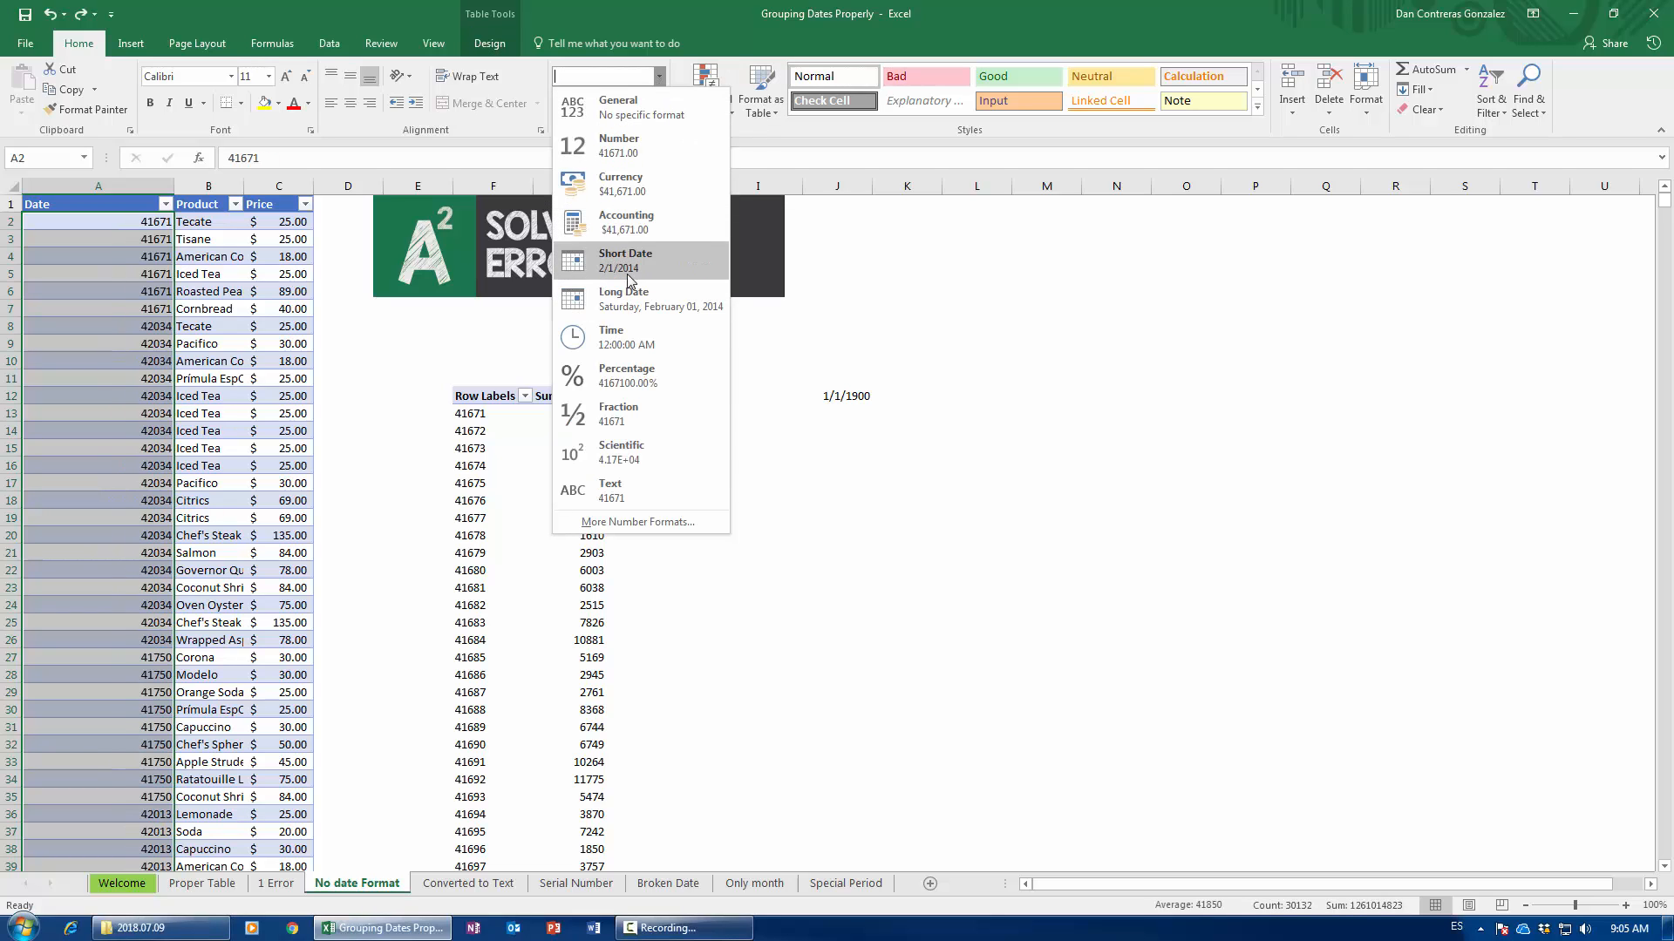
{"action": "left_click", "coordinate": [625, 274]}
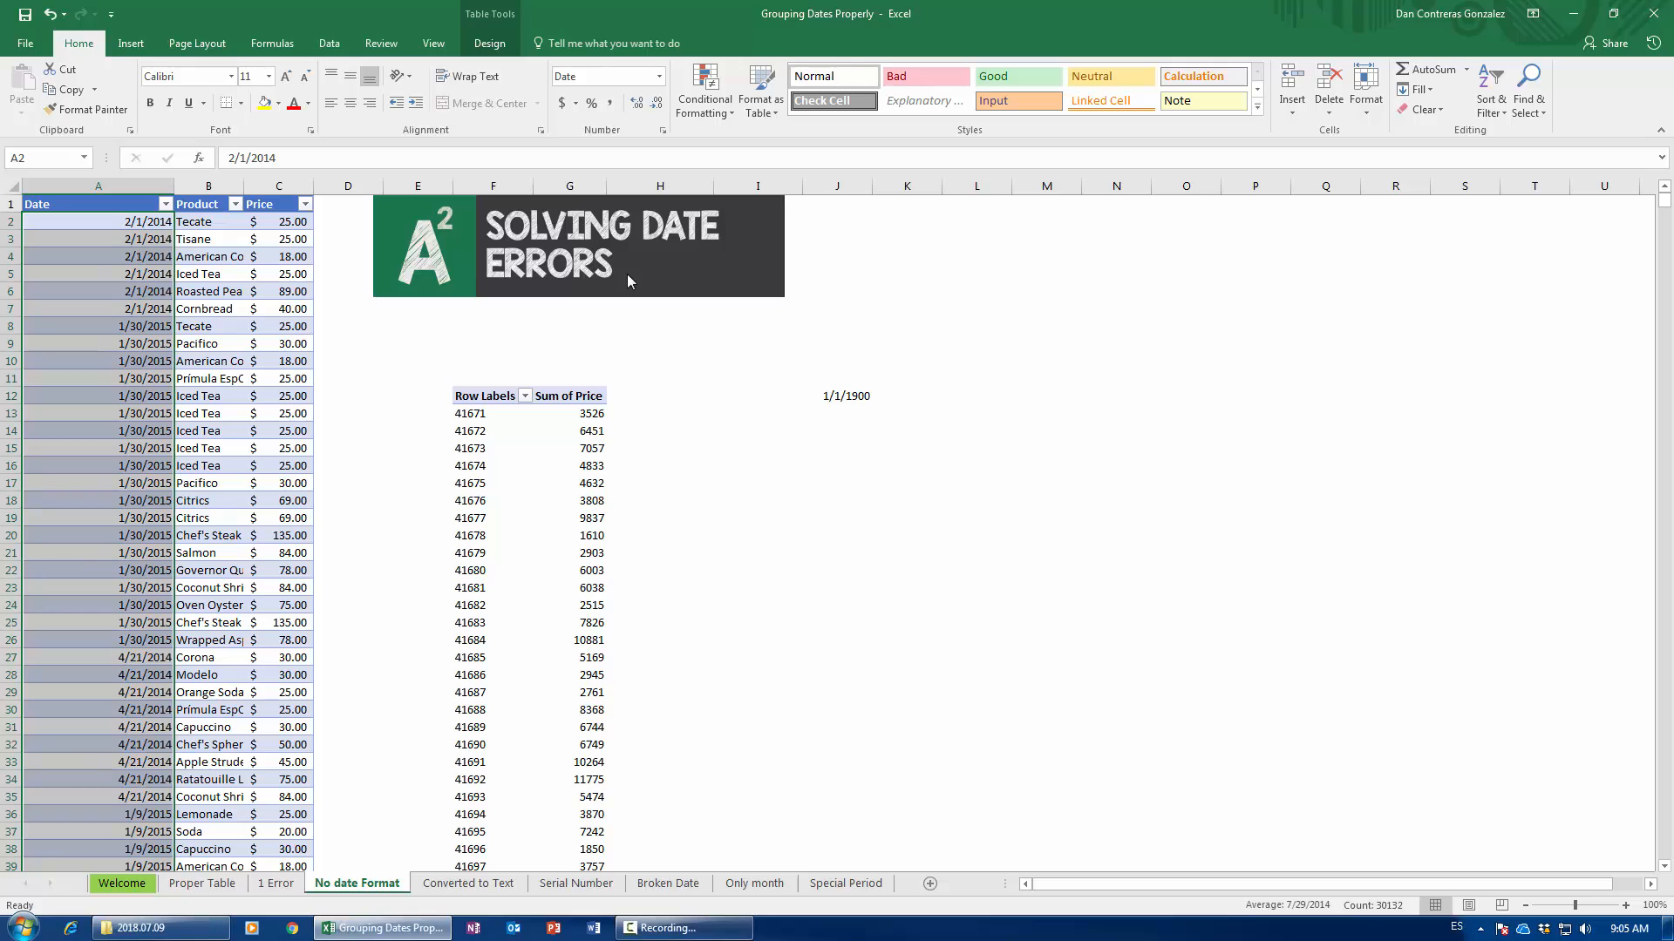
{"action": "left_click", "coordinate": [570, 472]}
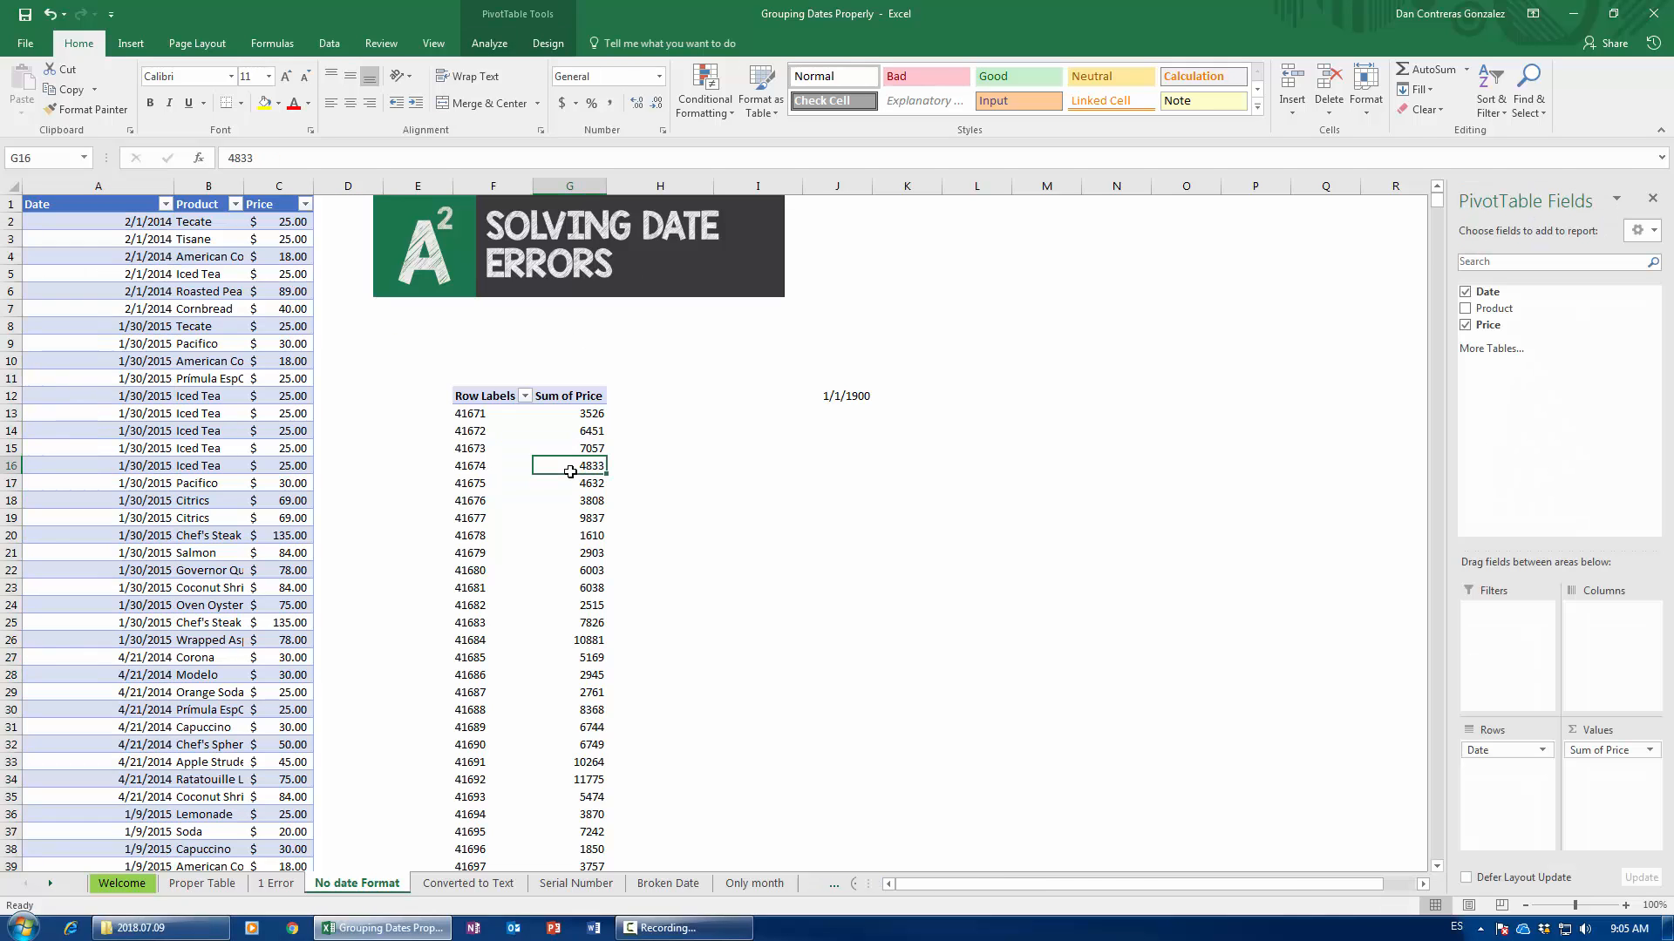
{"action": "left_click", "coordinate": [489, 44]}
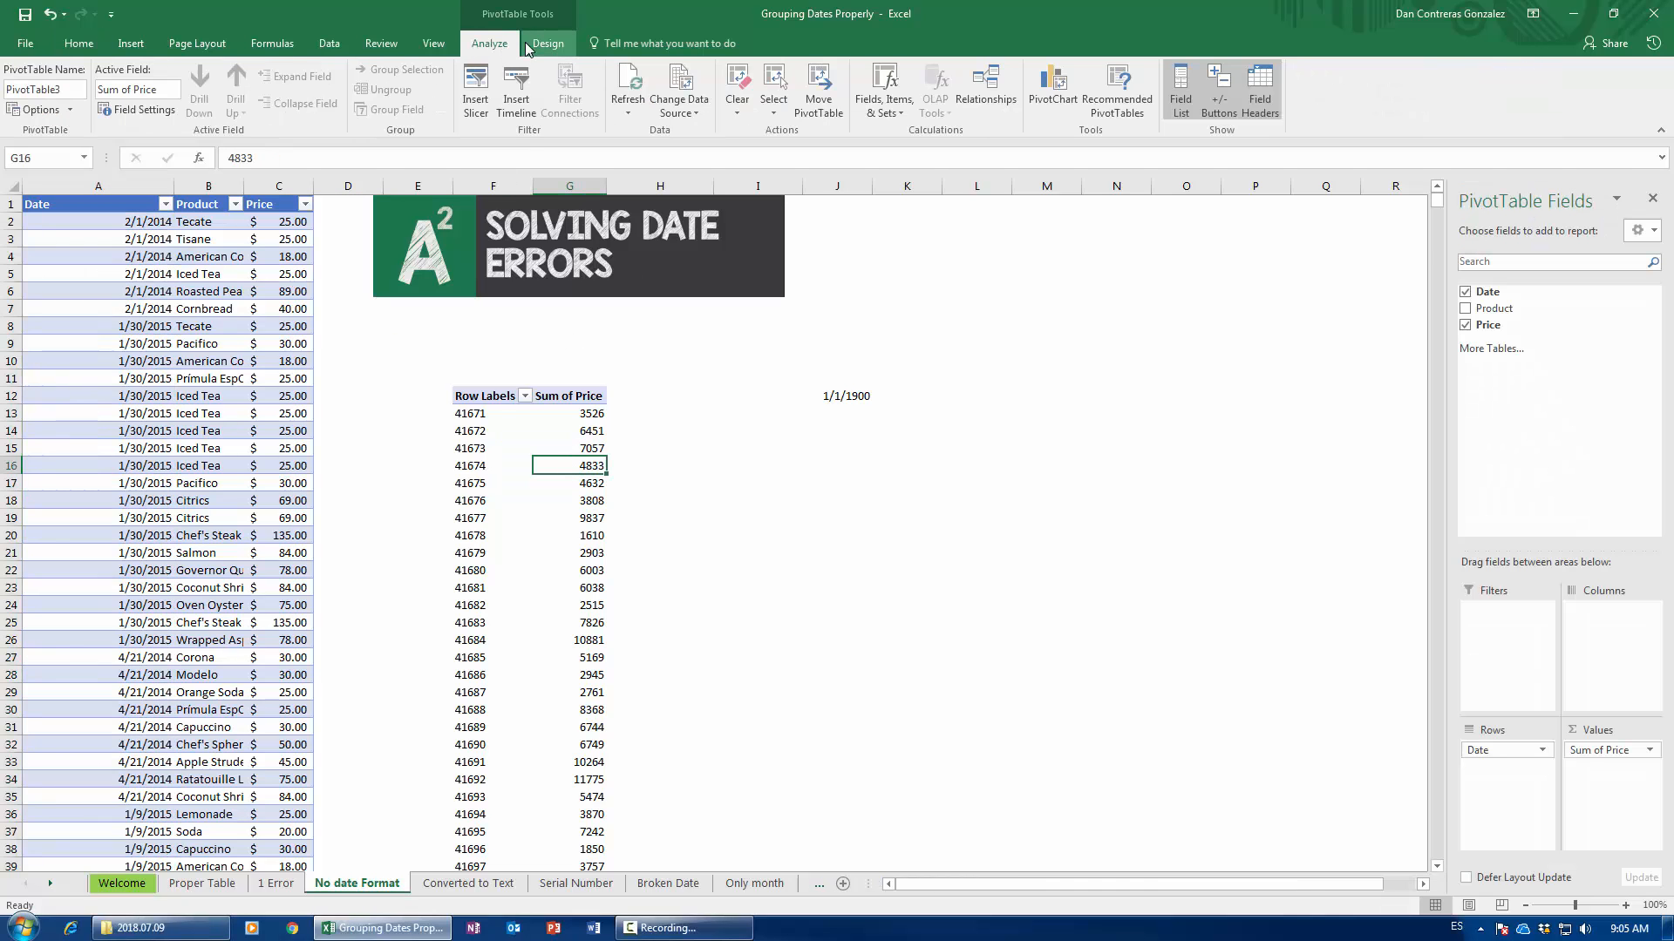
{"action": "left_click", "coordinate": [627, 81]}
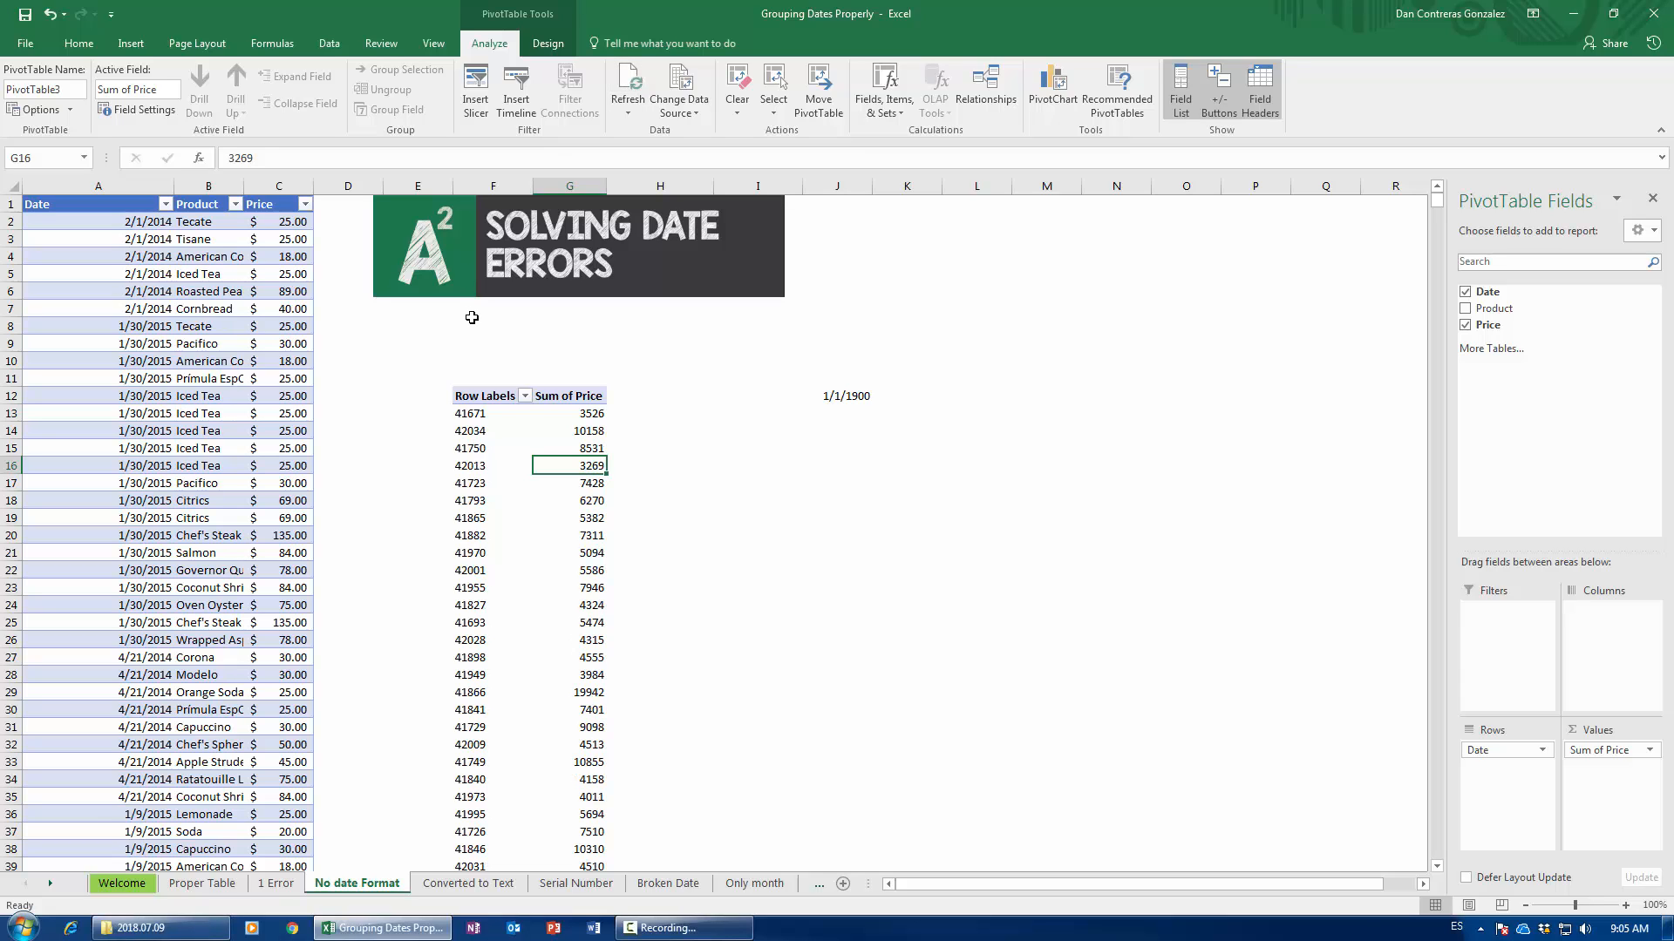
- Remove the Date field from the PivotTable's rows and add it back
{"action": "left_click_drag", "start_coordinate": [1517, 751], "coordinate": [892, 486]}
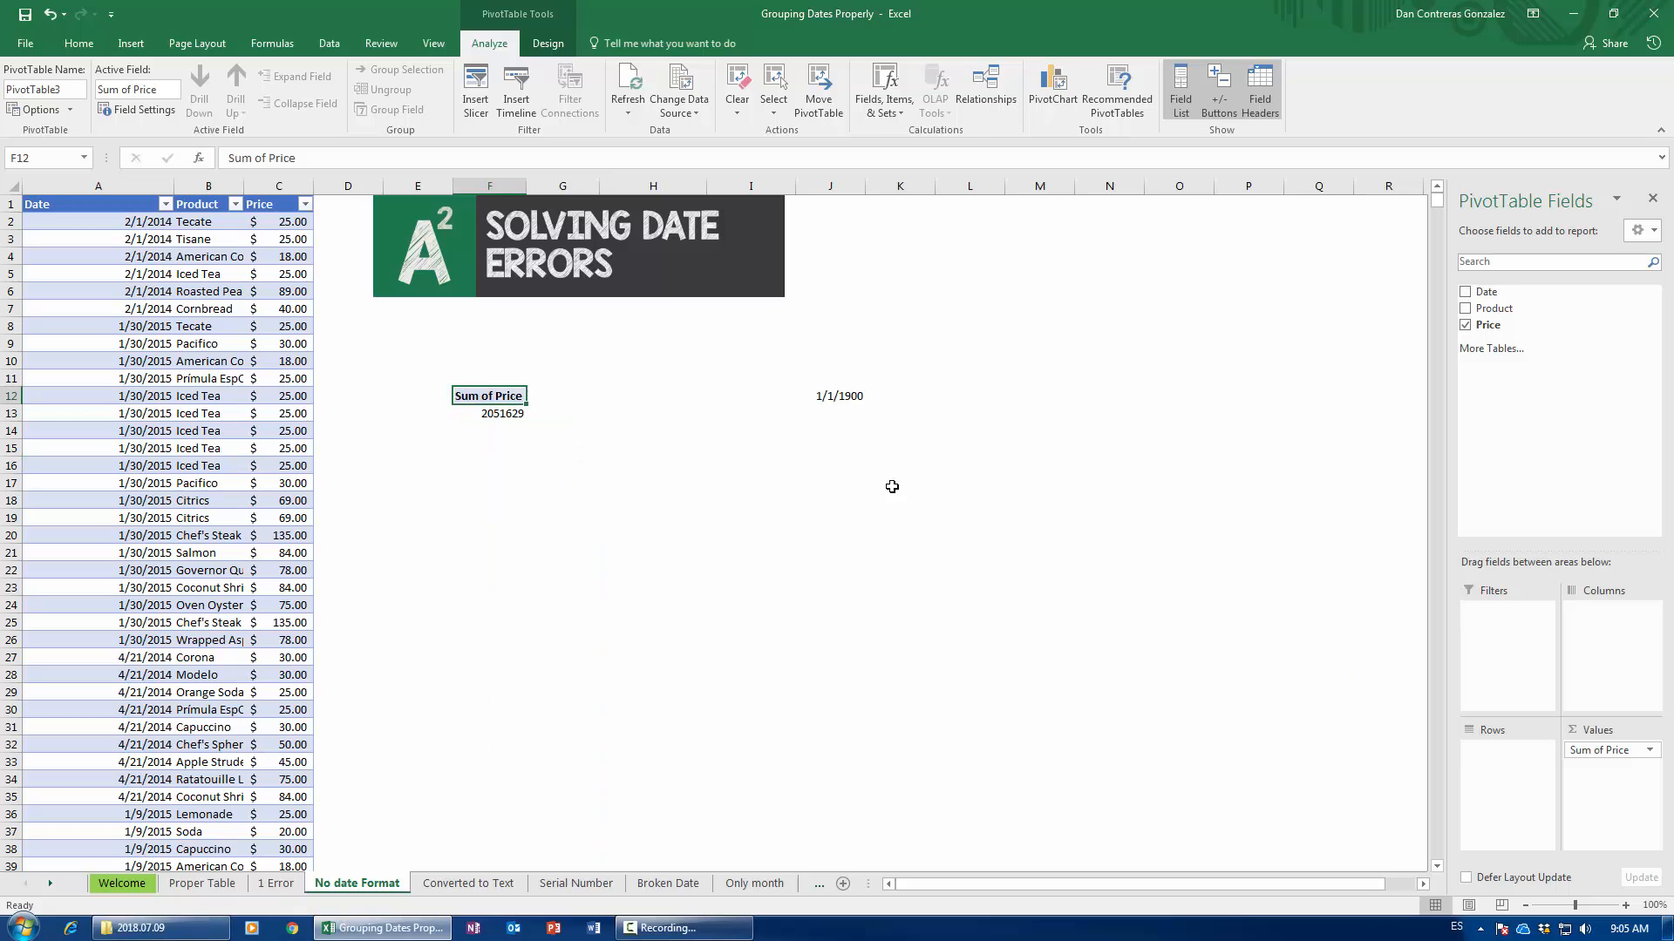
{"action": "left_click", "coordinate": [506, 414]}
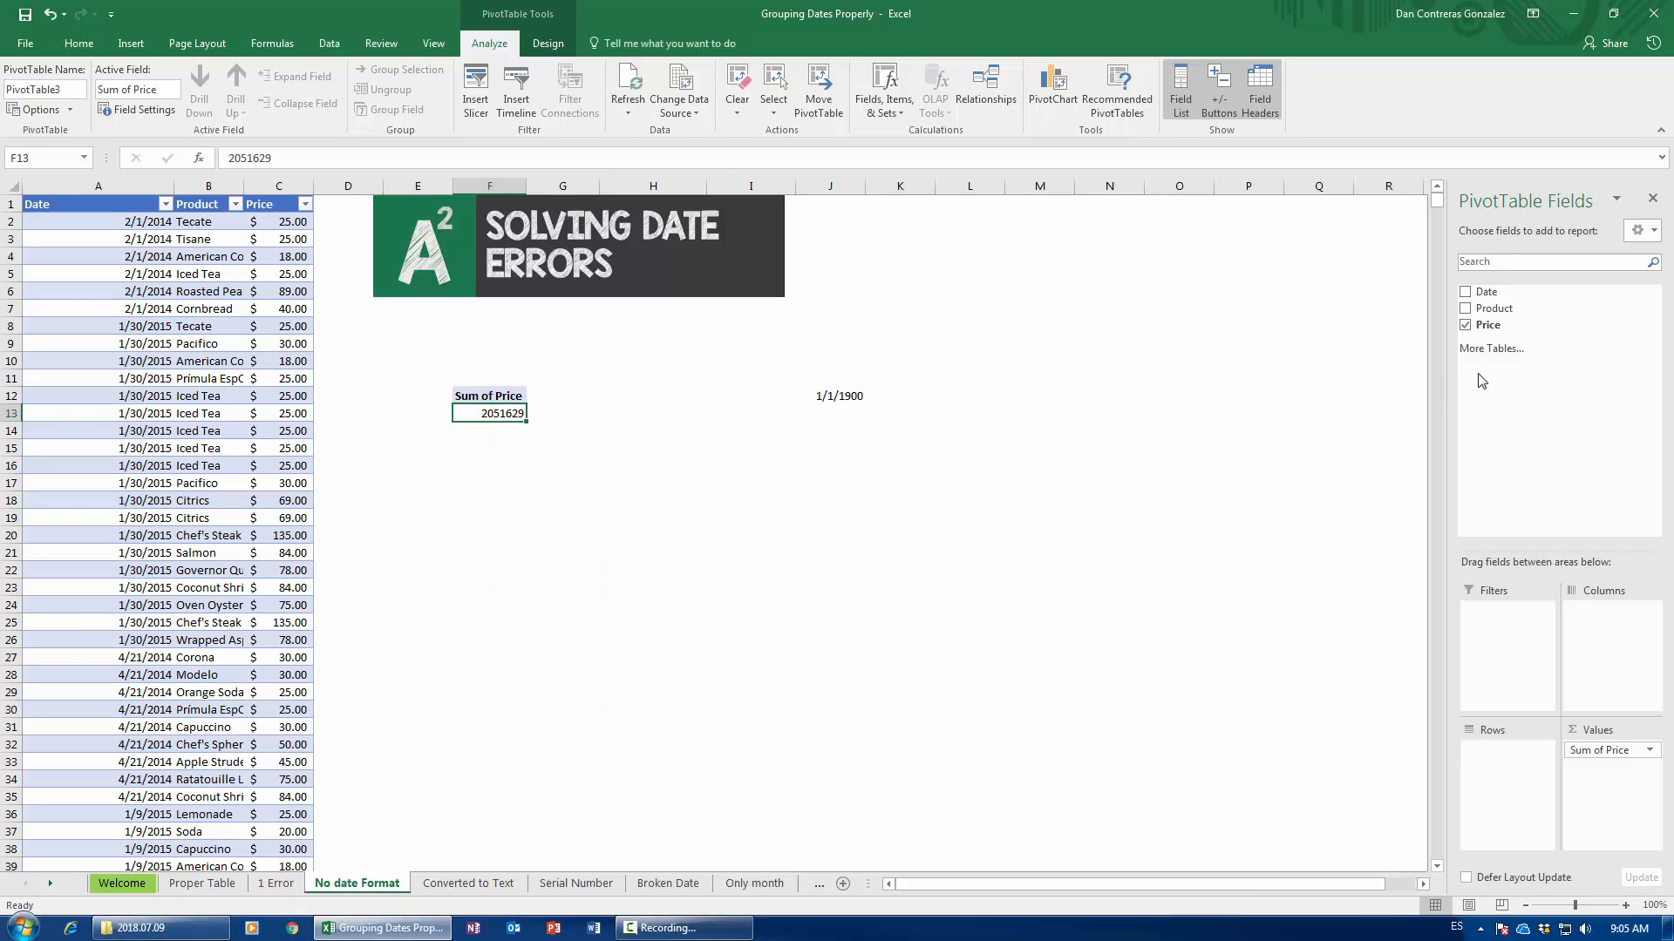
{"action": "left_click", "coordinate": [1480, 291]}
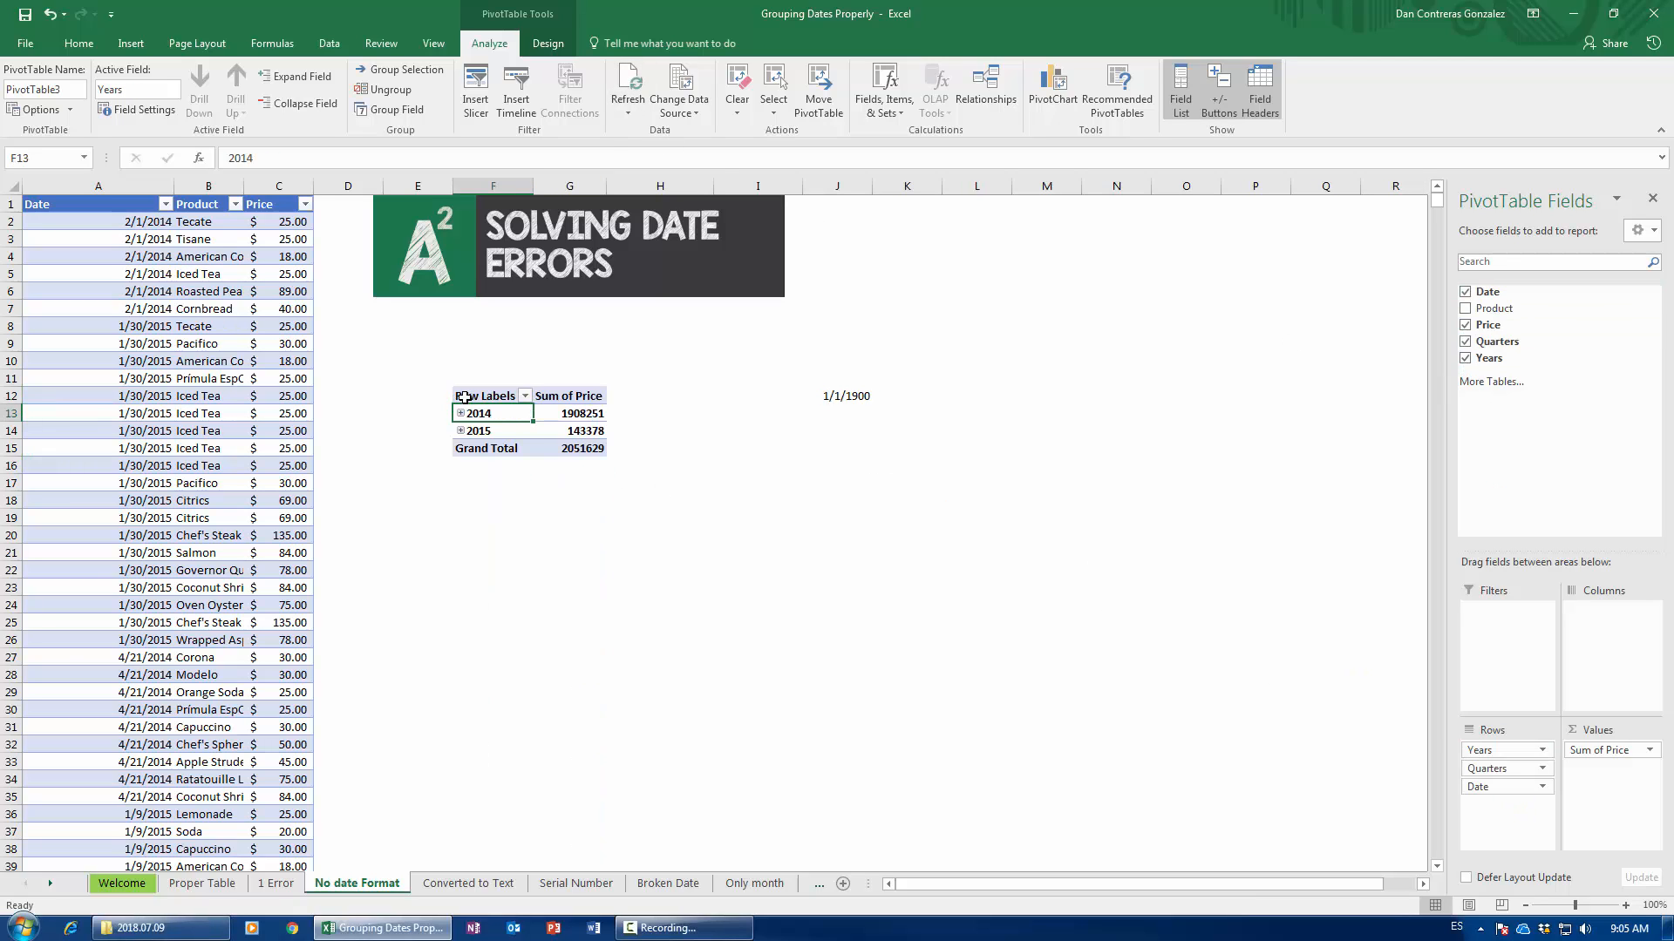
- Expand 2014 and 2015 in the PivotTable, and expand the first quarter of 2014 to its months
{"action": "left_click", "coordinate": [460, 414]}
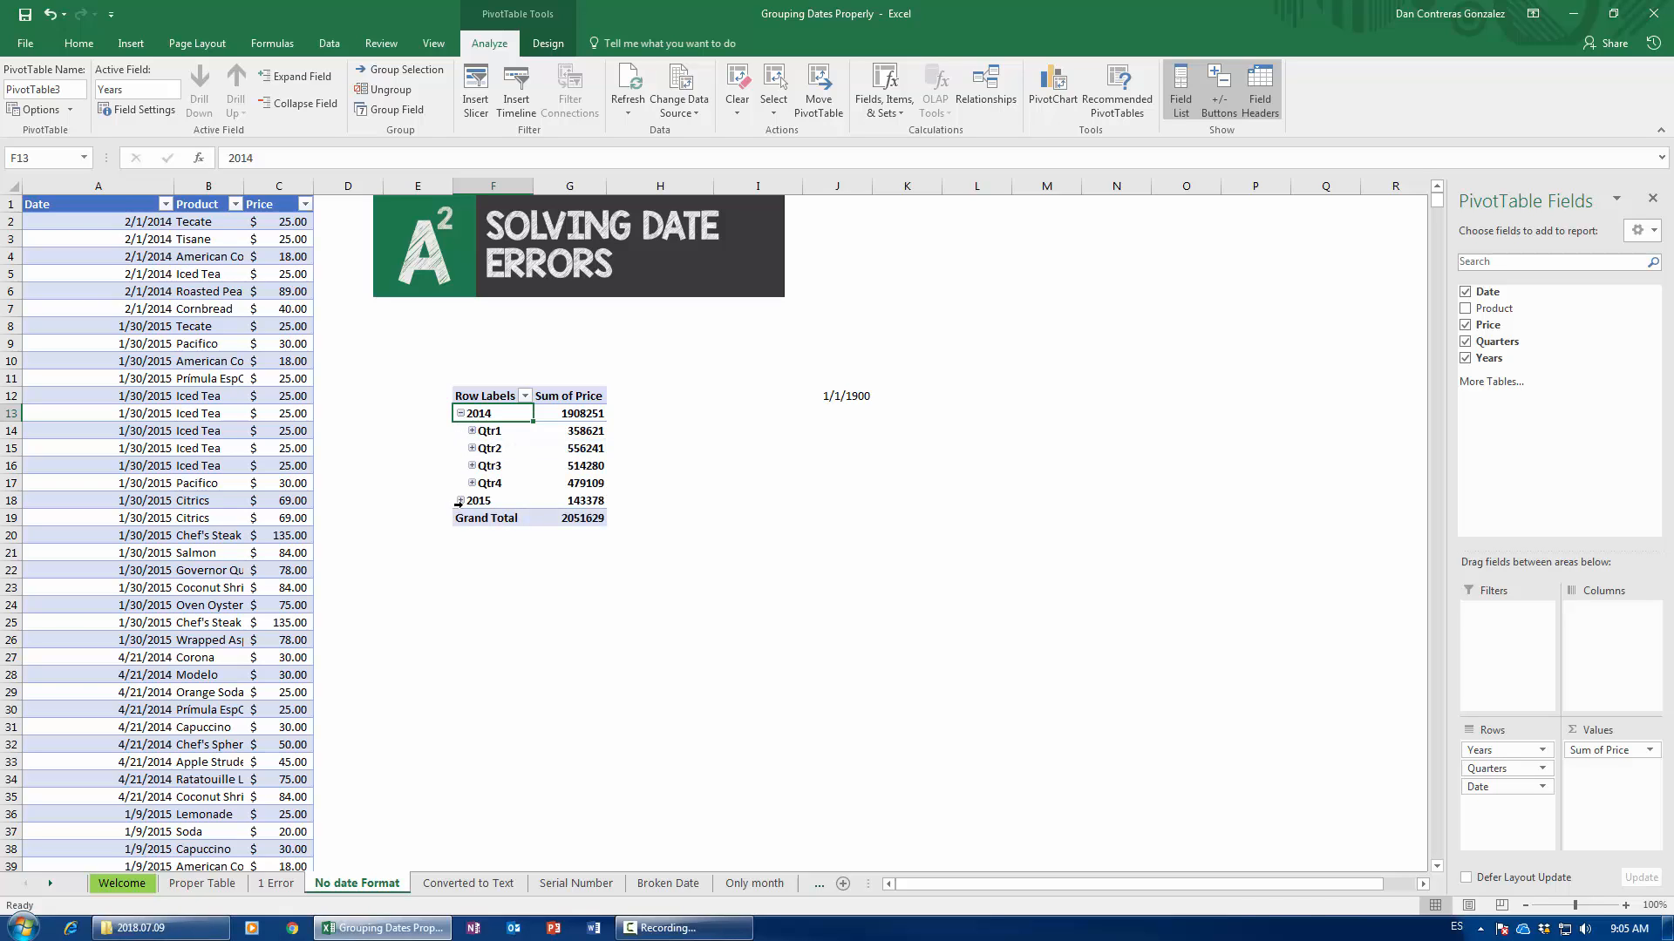
{"action": "left_click", "coordinate": [458, 503]}
{"action": "left_click", "coordinate": [461, 500]}
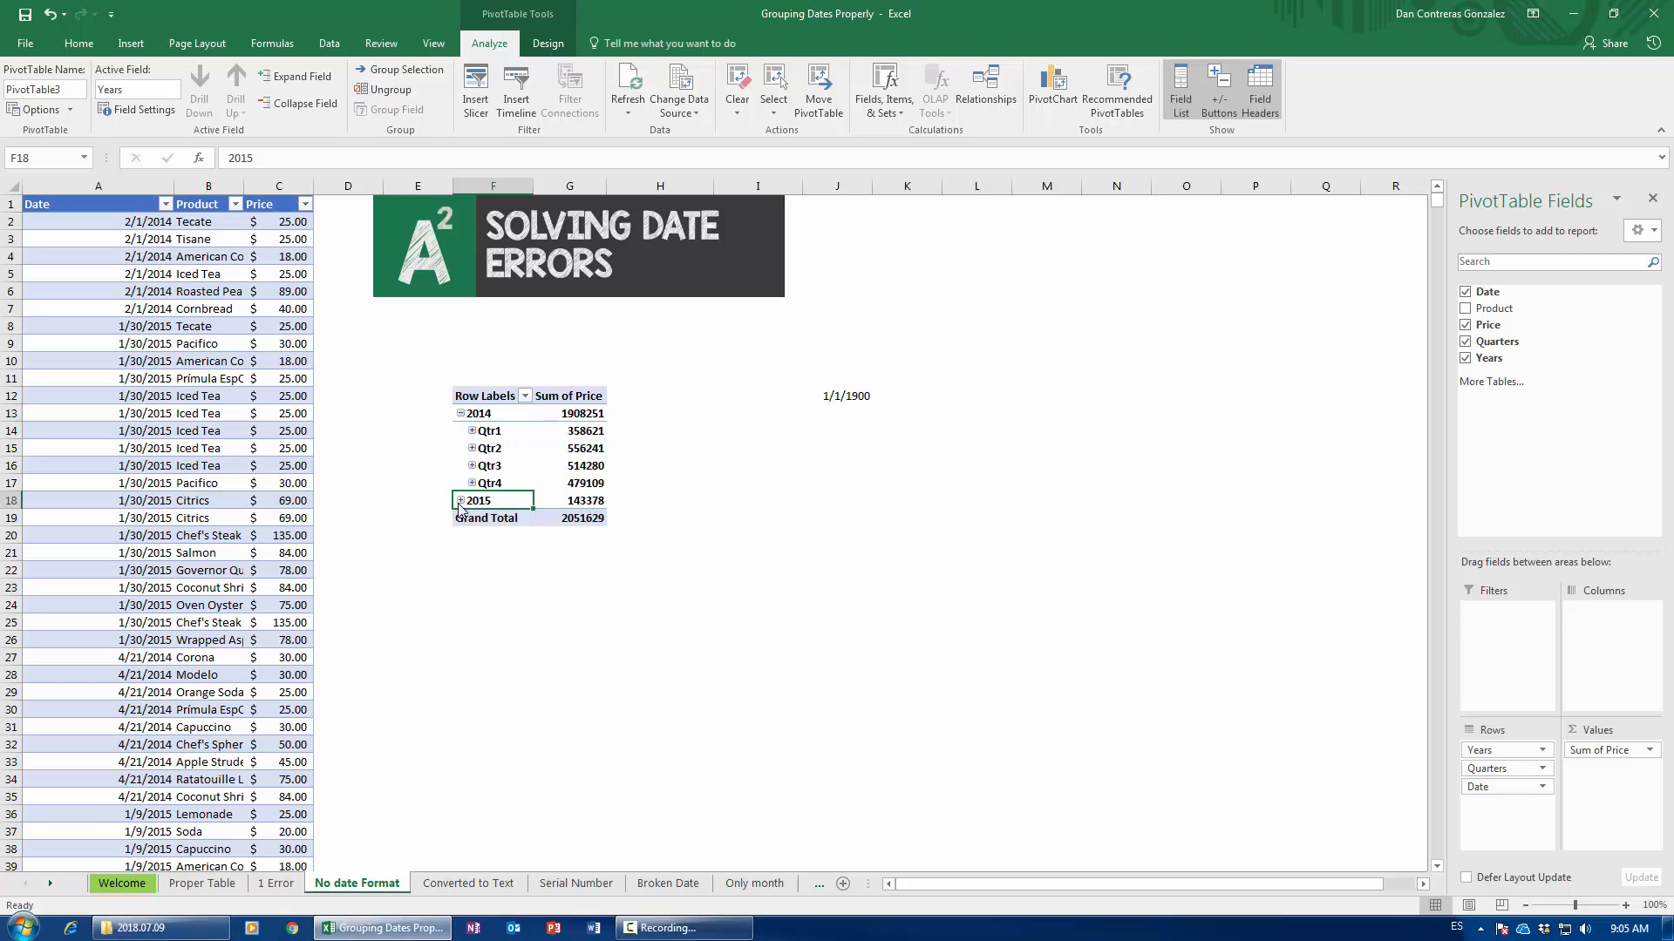
{"action": "left_click", "coordinate": [471, 431]}
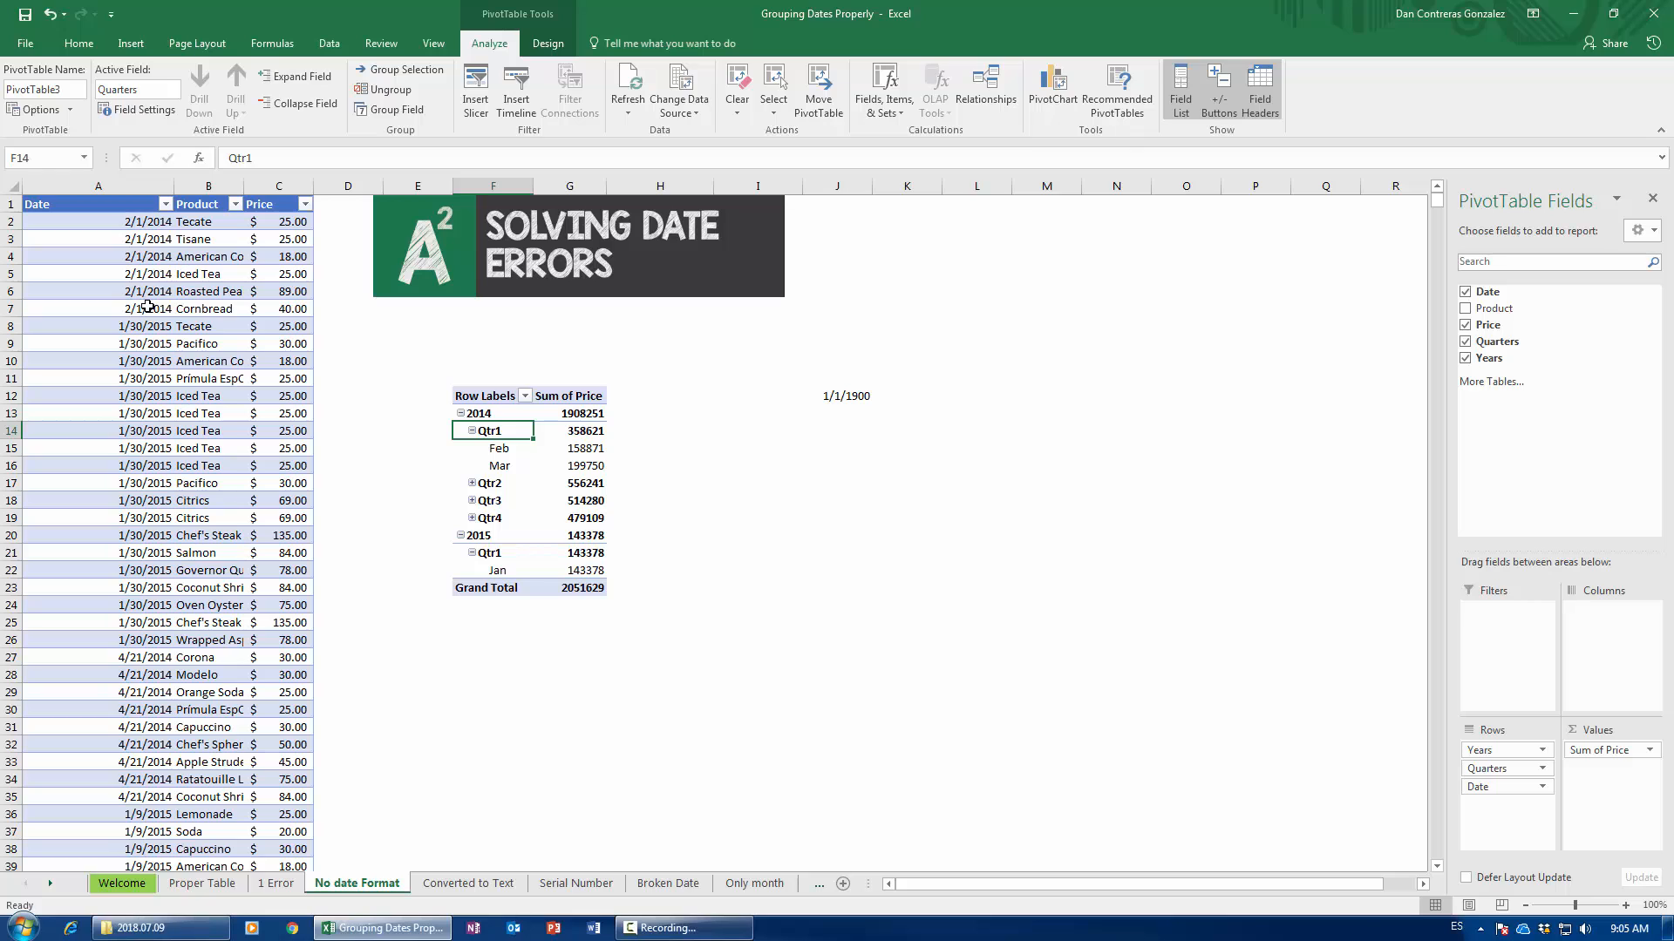
- Look at the Converted to Text sheet and go back to the 1 Error sheet
{"action": "left_click", "coordinate": [470, 884]}
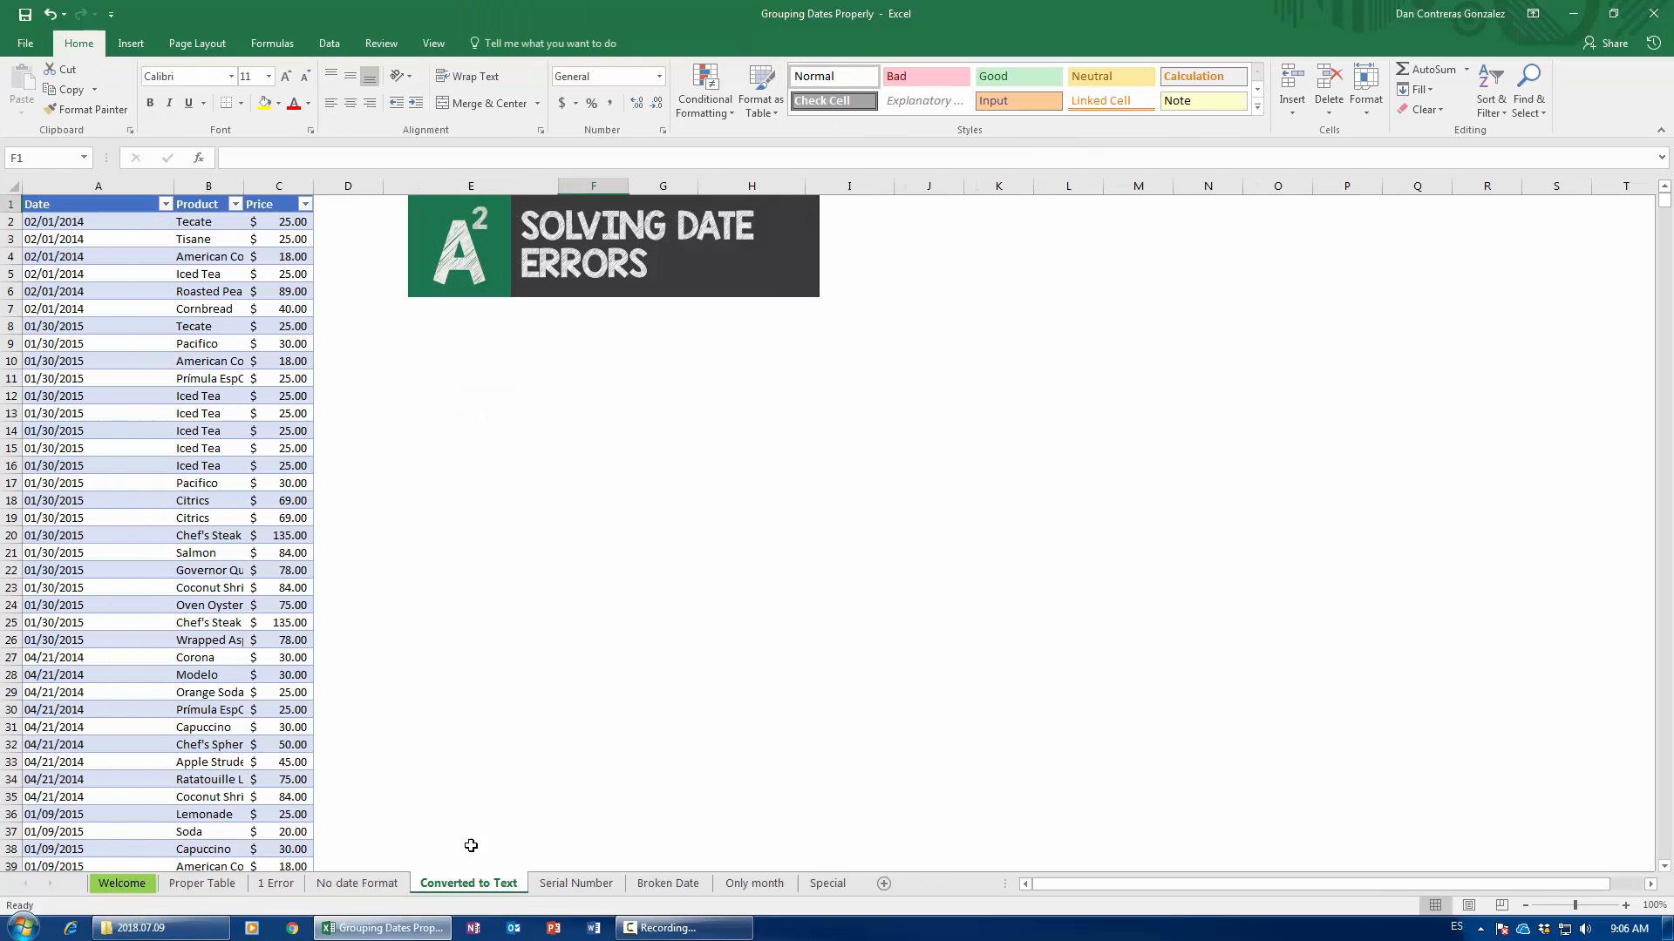
{"action": "left_click", "coordinate": [471, 394]}
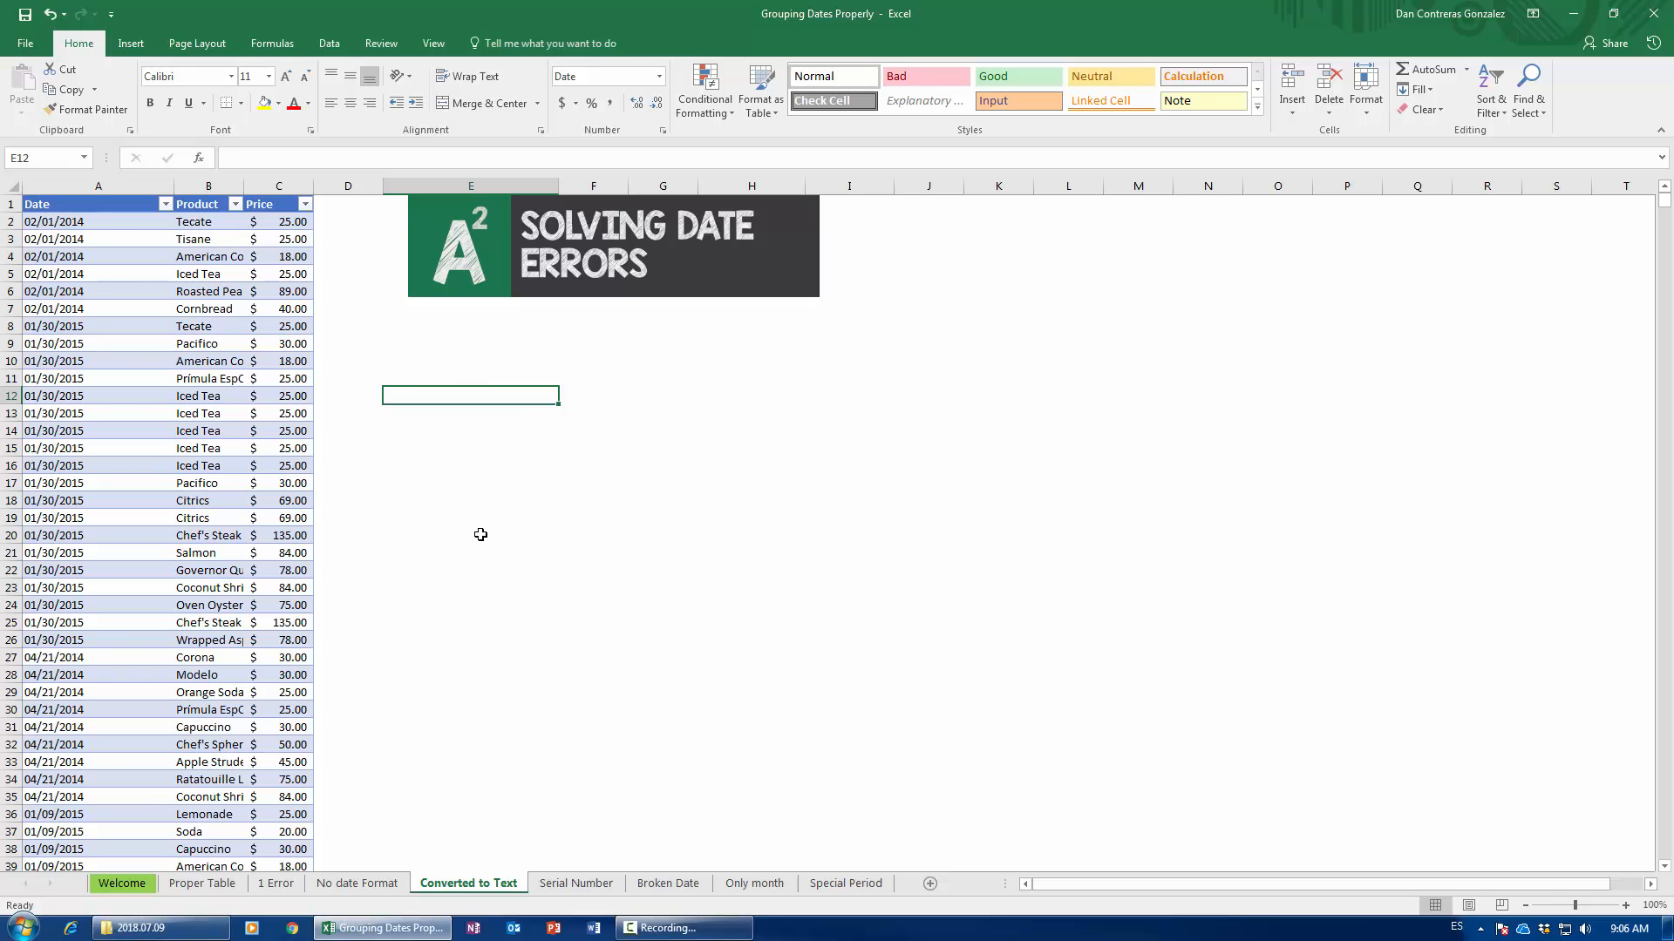
{"action": "left_click", "coordinate": [358, 884]}
{"action": "left_click", "coordinate": [276, 884]}
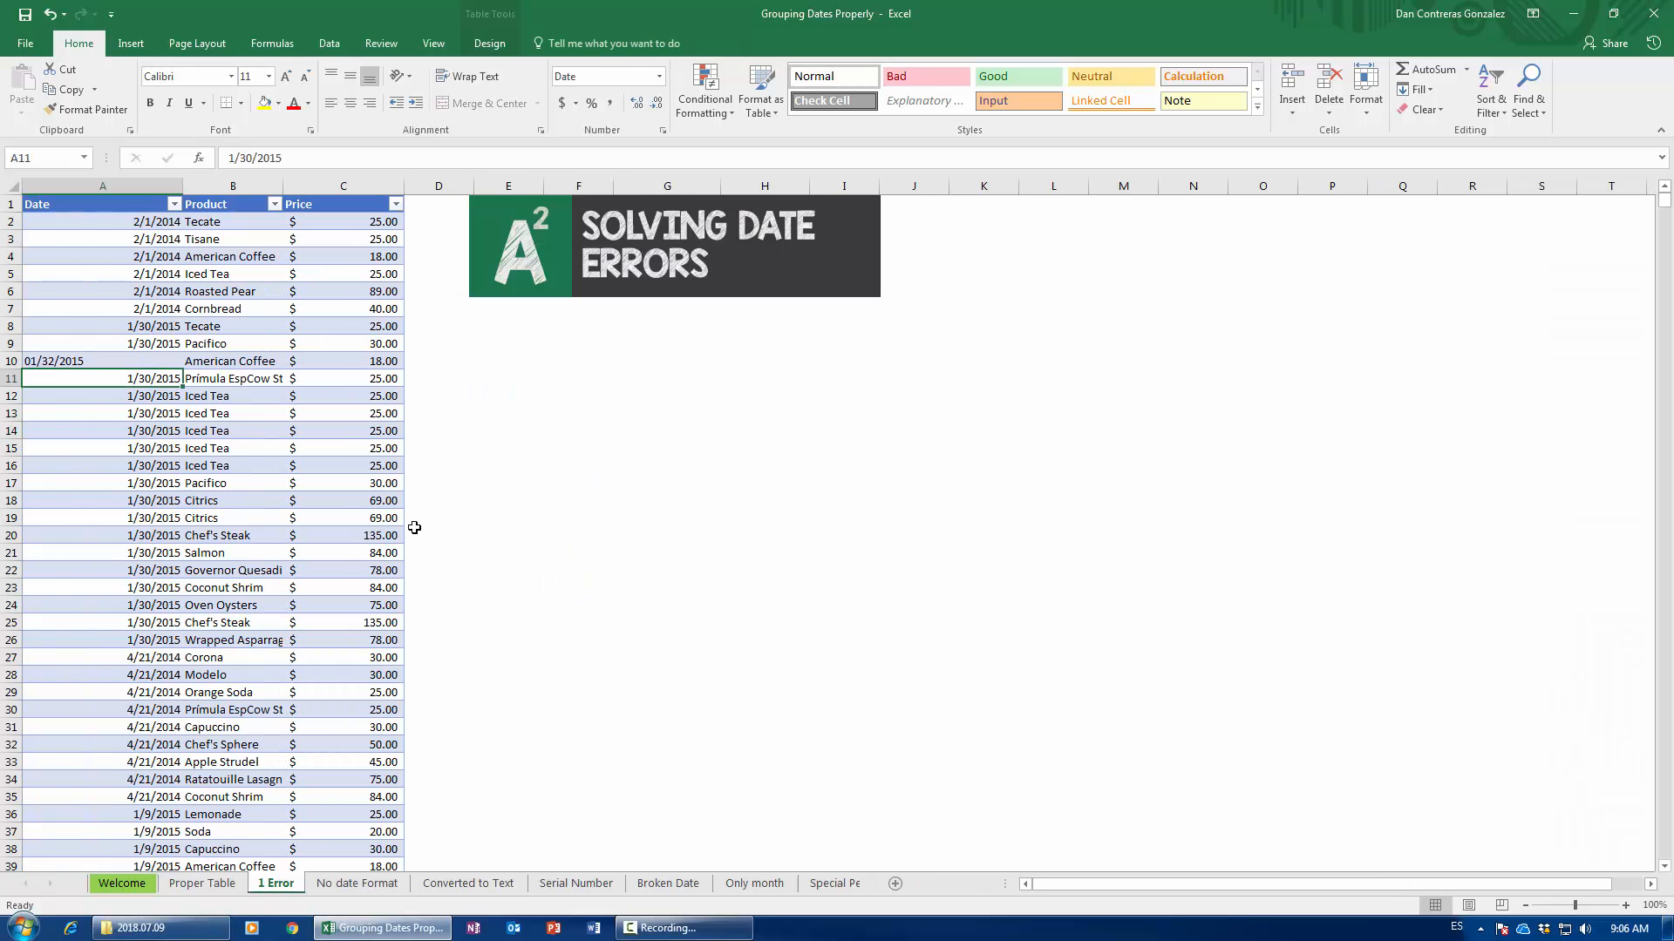
{"action": "left_click", "coordinate": [523, 378]}
{"action": "left_click", "coordinate": [566, 377]}
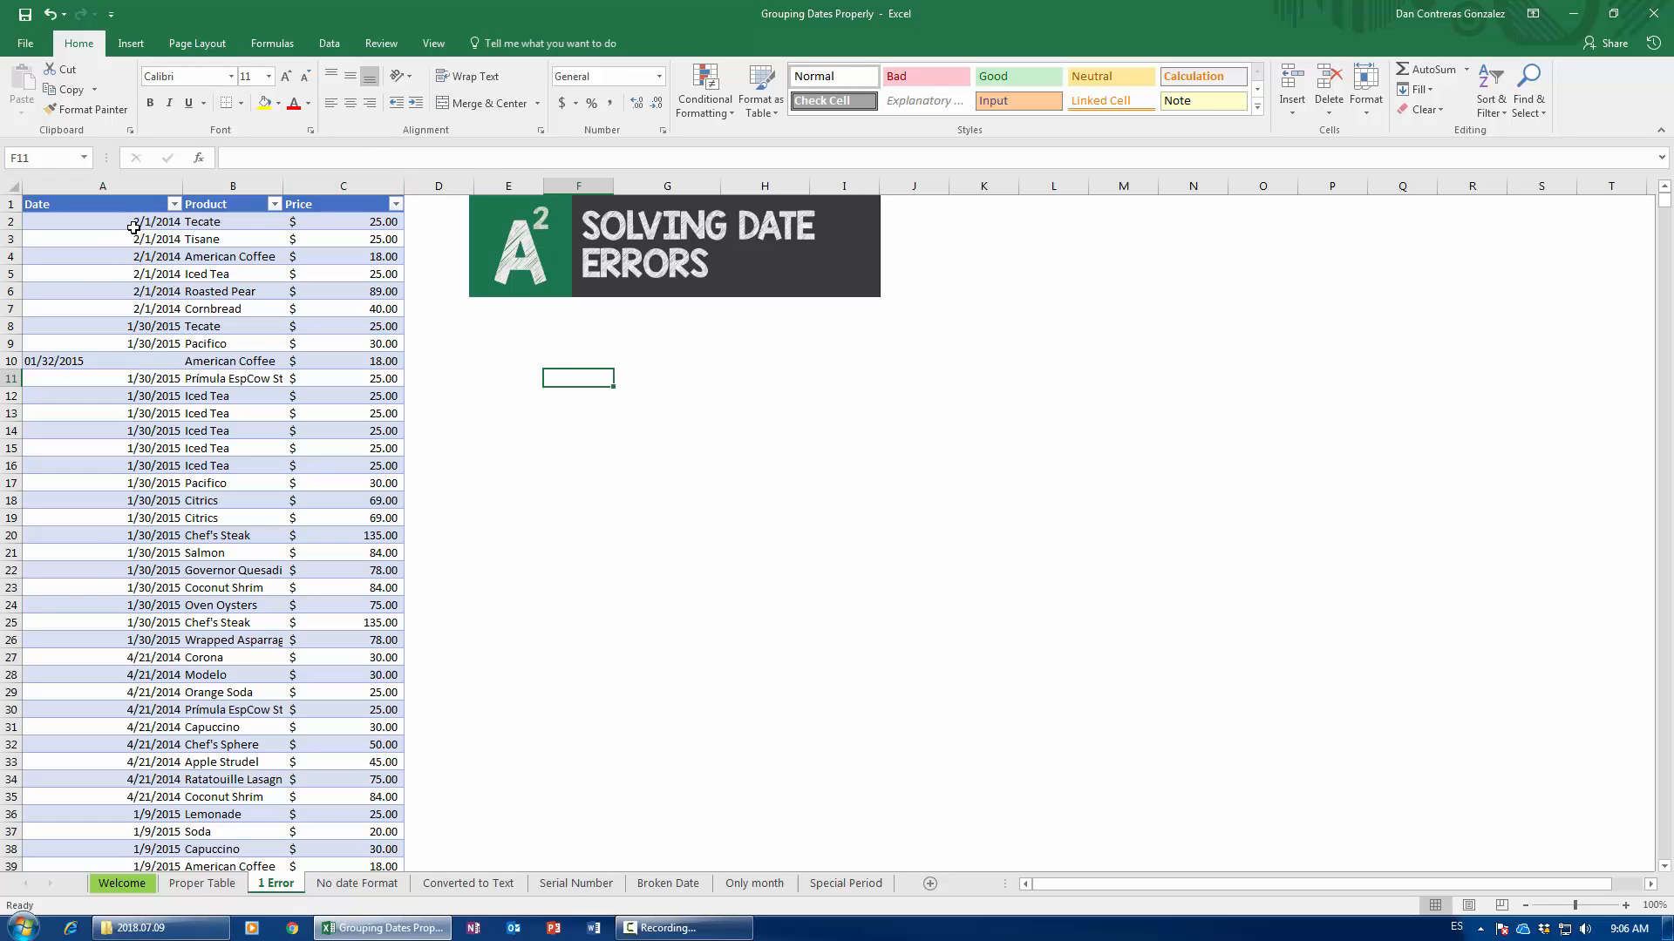
- Examine the date entry in cell A10 of the 1 Error sheet and the product beside it
{"action": "left_click", "coordinate": [103, 361]}
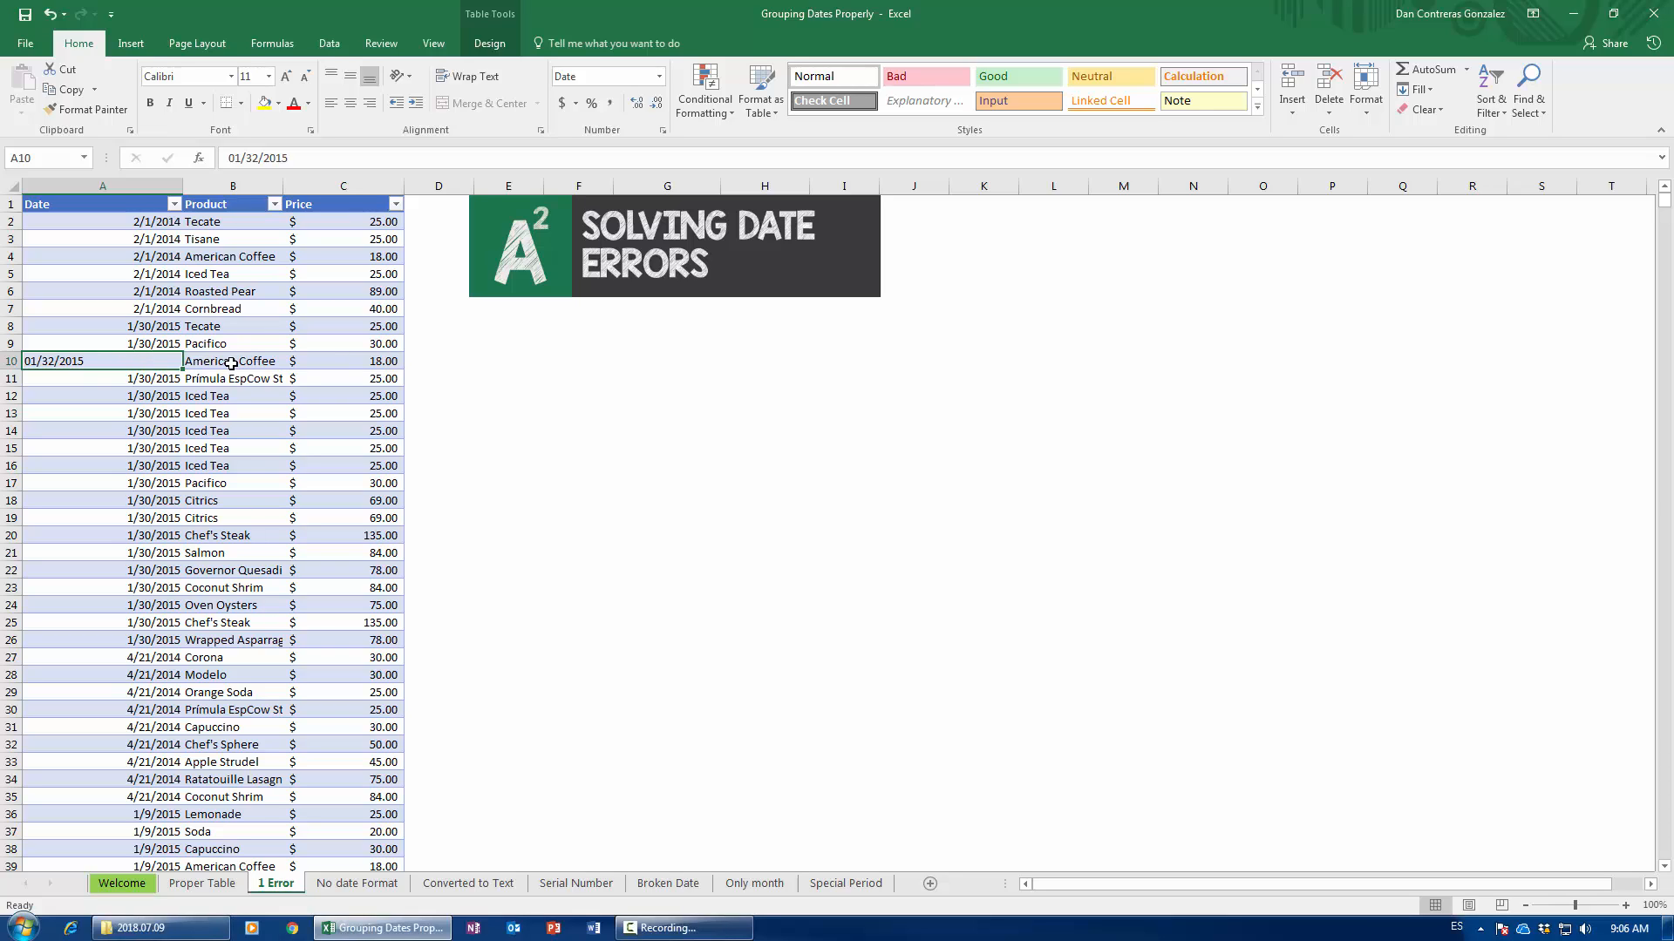
{"action": "left_click", "coordinate": [225, 361]}
{"action": "left_click", "coordinate": [139, 360]}
{"action": "left_click", "coordinate": [534, 388]}
- Insert a PivotTable from the 1 Error sheet's table, placed on the same sheet at cell F12
{"action": "left_click", "coordinate": [246, 307]}
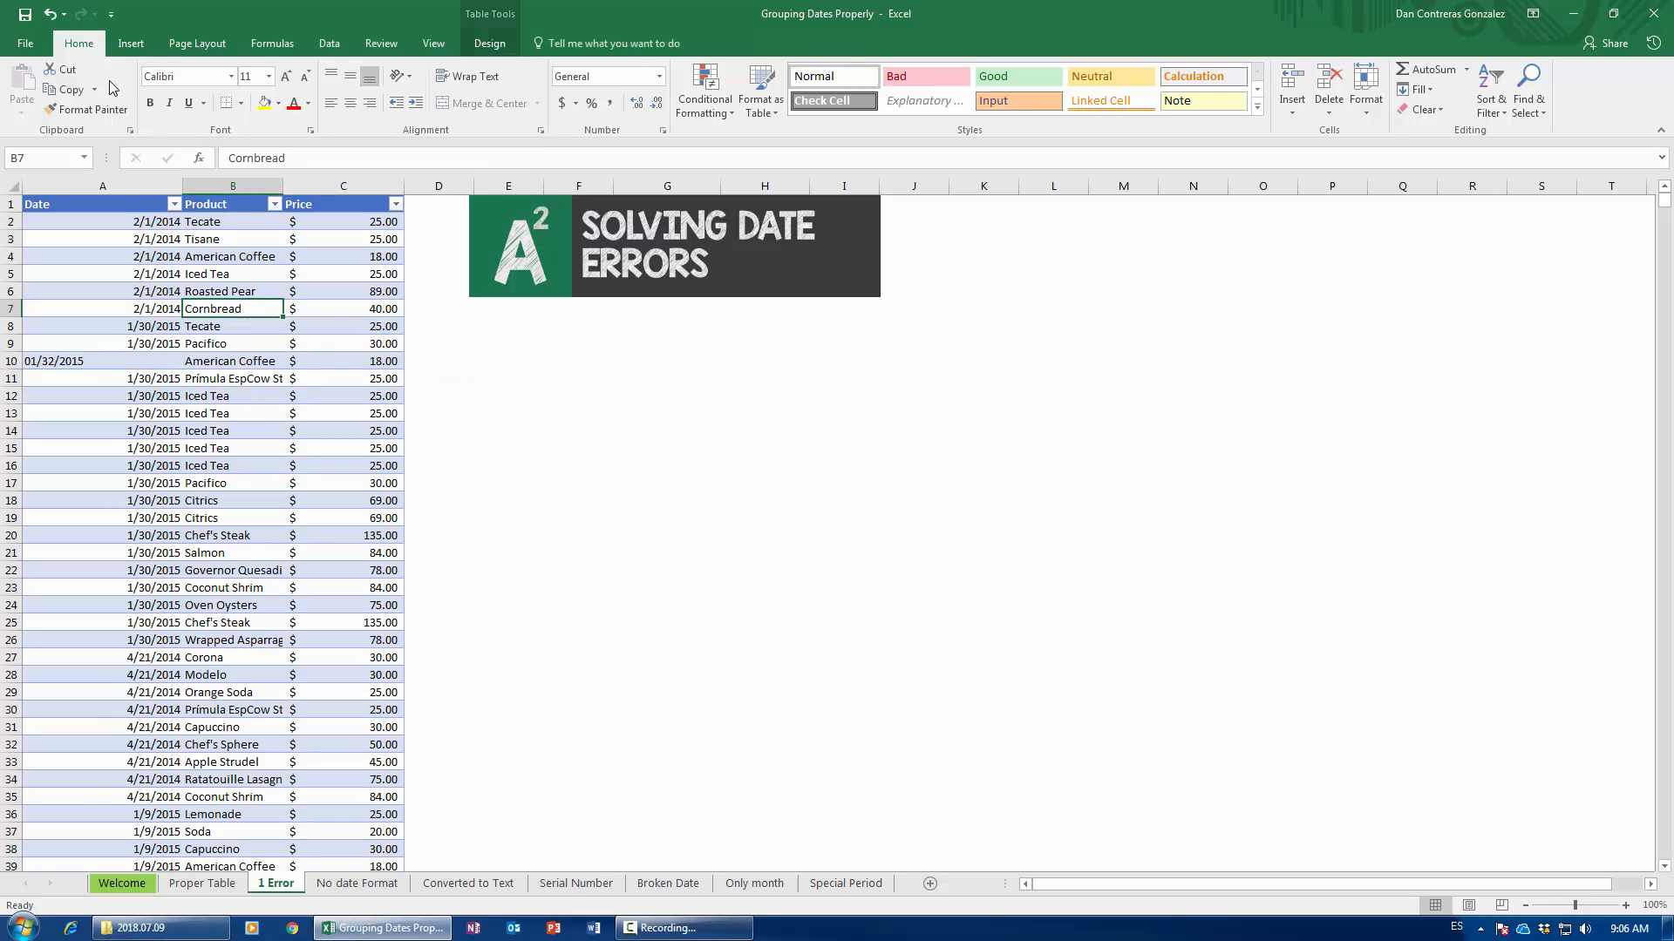
{"action": "left_click", "coordinate": [131, 43]}
{"action": "left_click", "coordinate": [30, 87]}
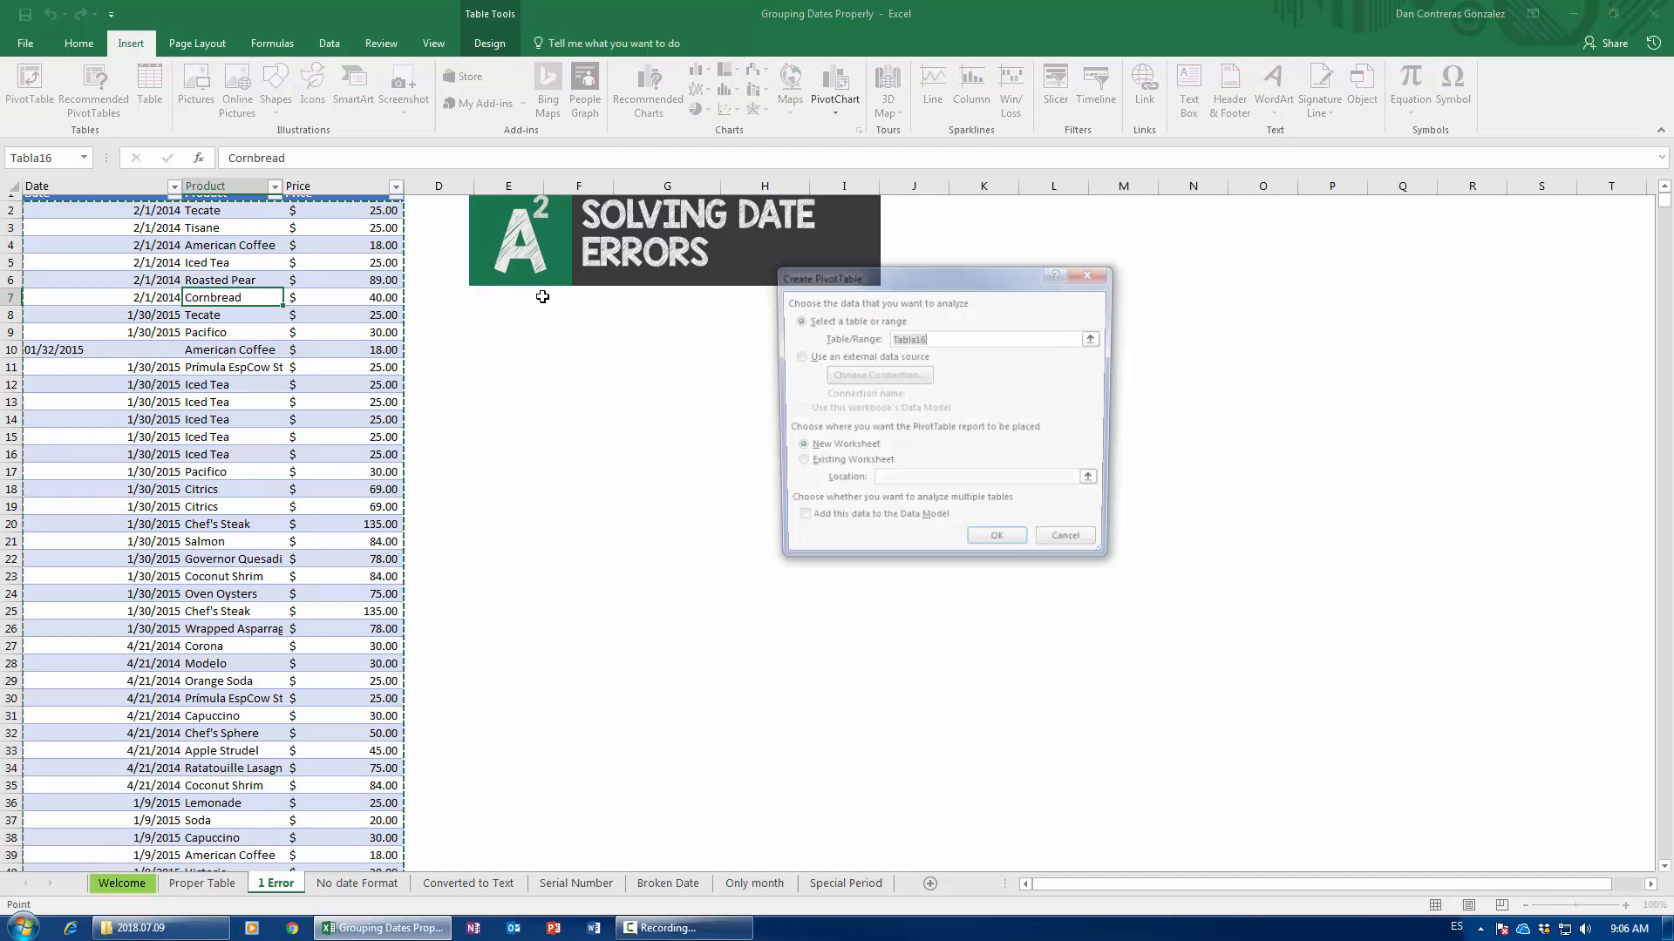
{"action": "left_click", "coordinate": [850, 465]}
{"action": "left_click", "coordinate": [568, 377]}
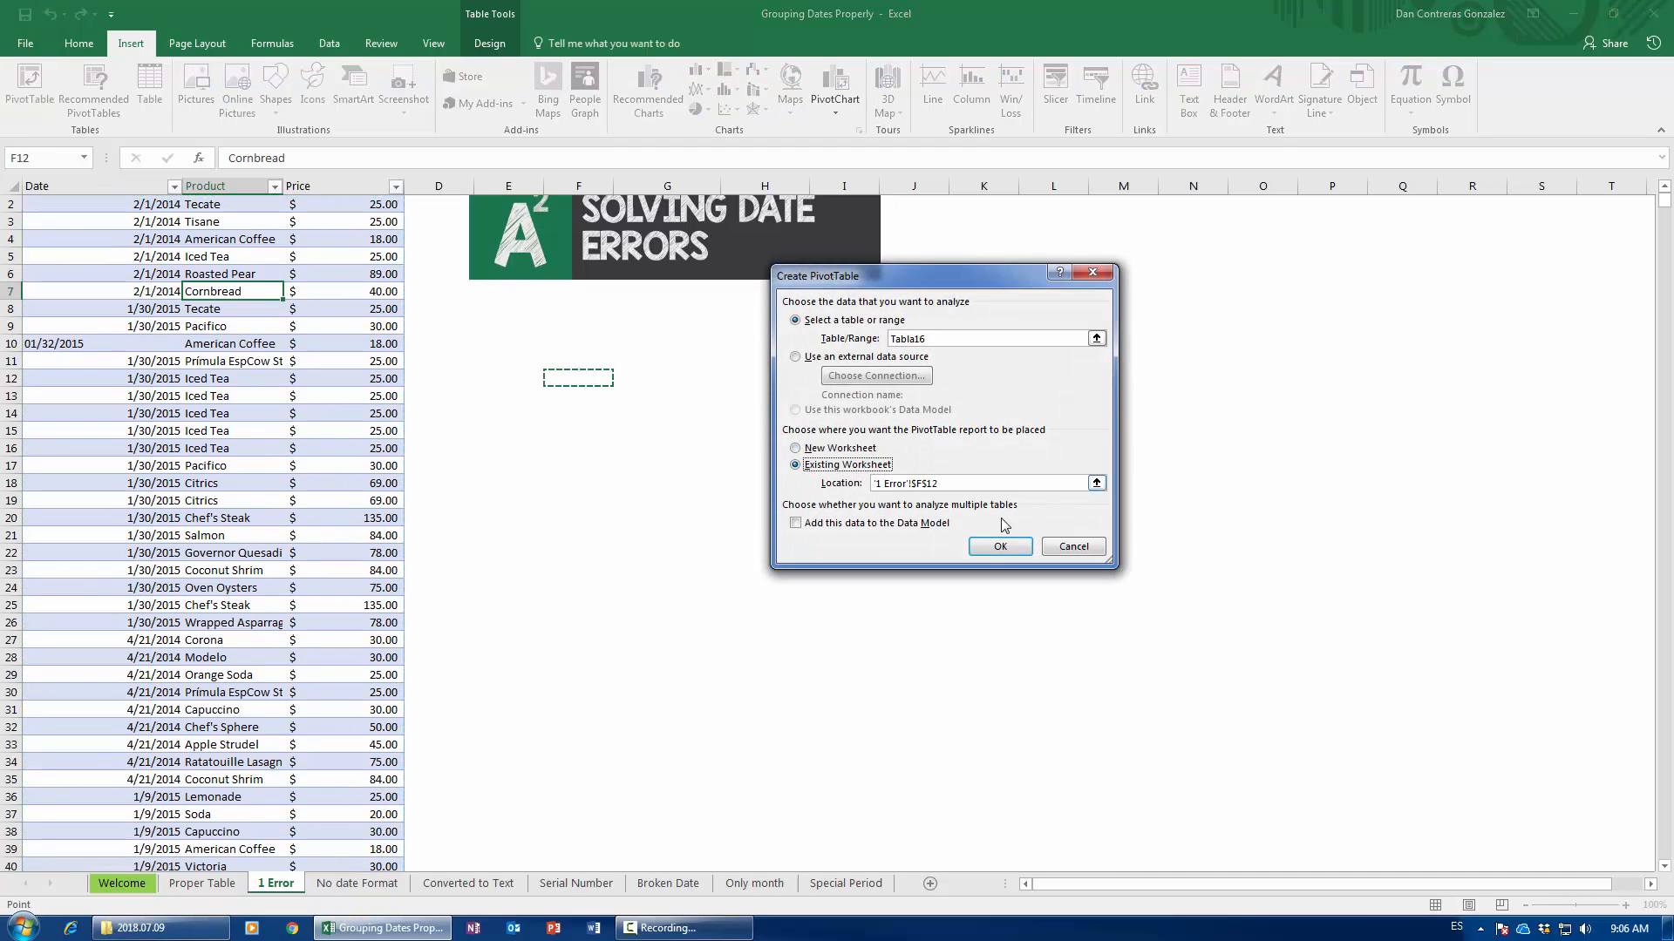
{"action": "left_click", "coordinate": [1000, 547]}
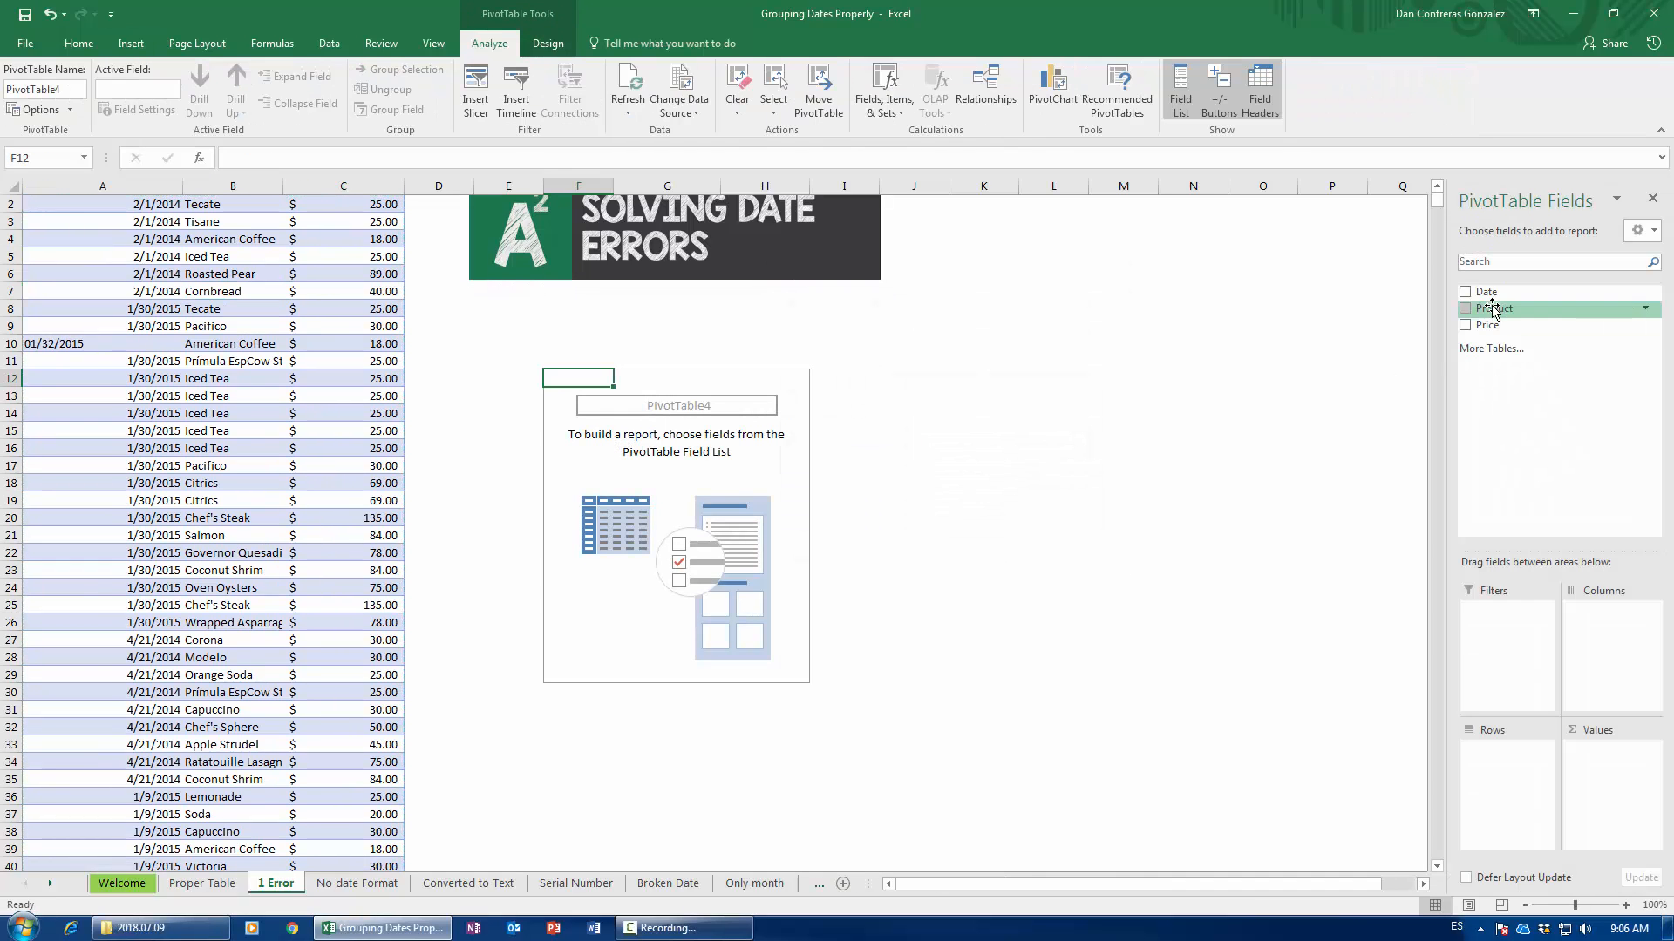
- Add the Date field to the PivotTable's rows and Price to its values
{"action": "left_click_drag", "start_coordinate": [1486, 292], "coordinate": [1514, 772]}
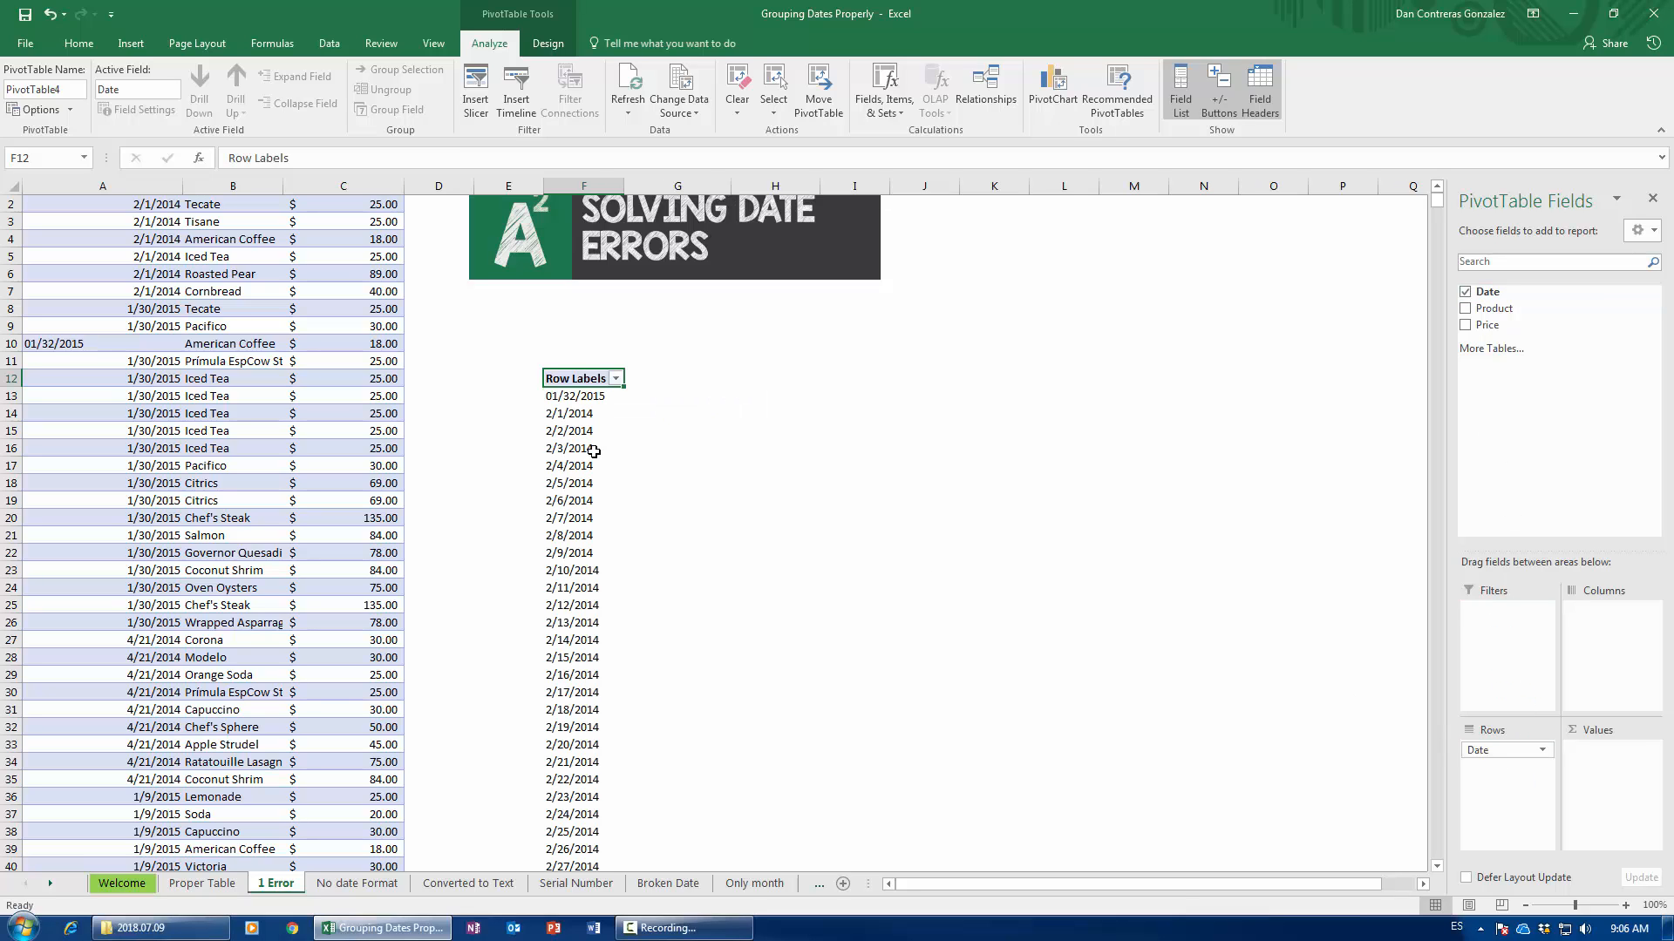
{"action": "scroll", "coordinate": [672, 729], "scroll_direction": "down", "scroll_amount": 6}
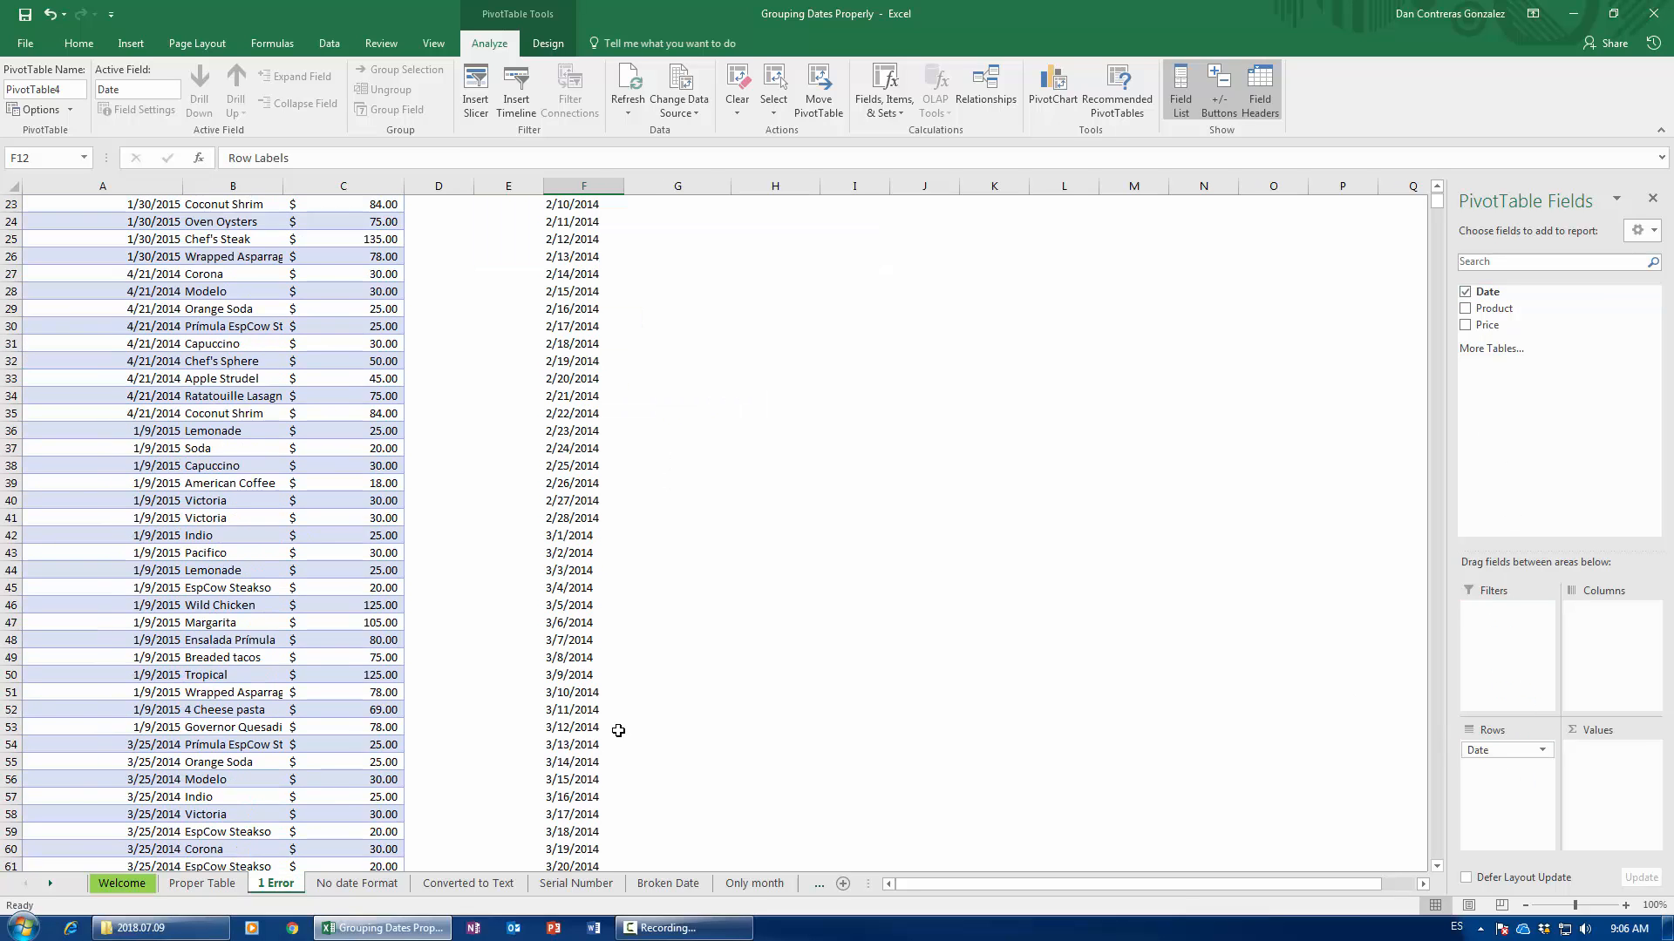
{"action": "scroll", "coordinate": [672, 728], "scroll_direction": "up", "scroll_amount": 7}
{"action": "left_click_drag", "start_coordinate": [1487, 324], "coordinate": [1613, 781]}
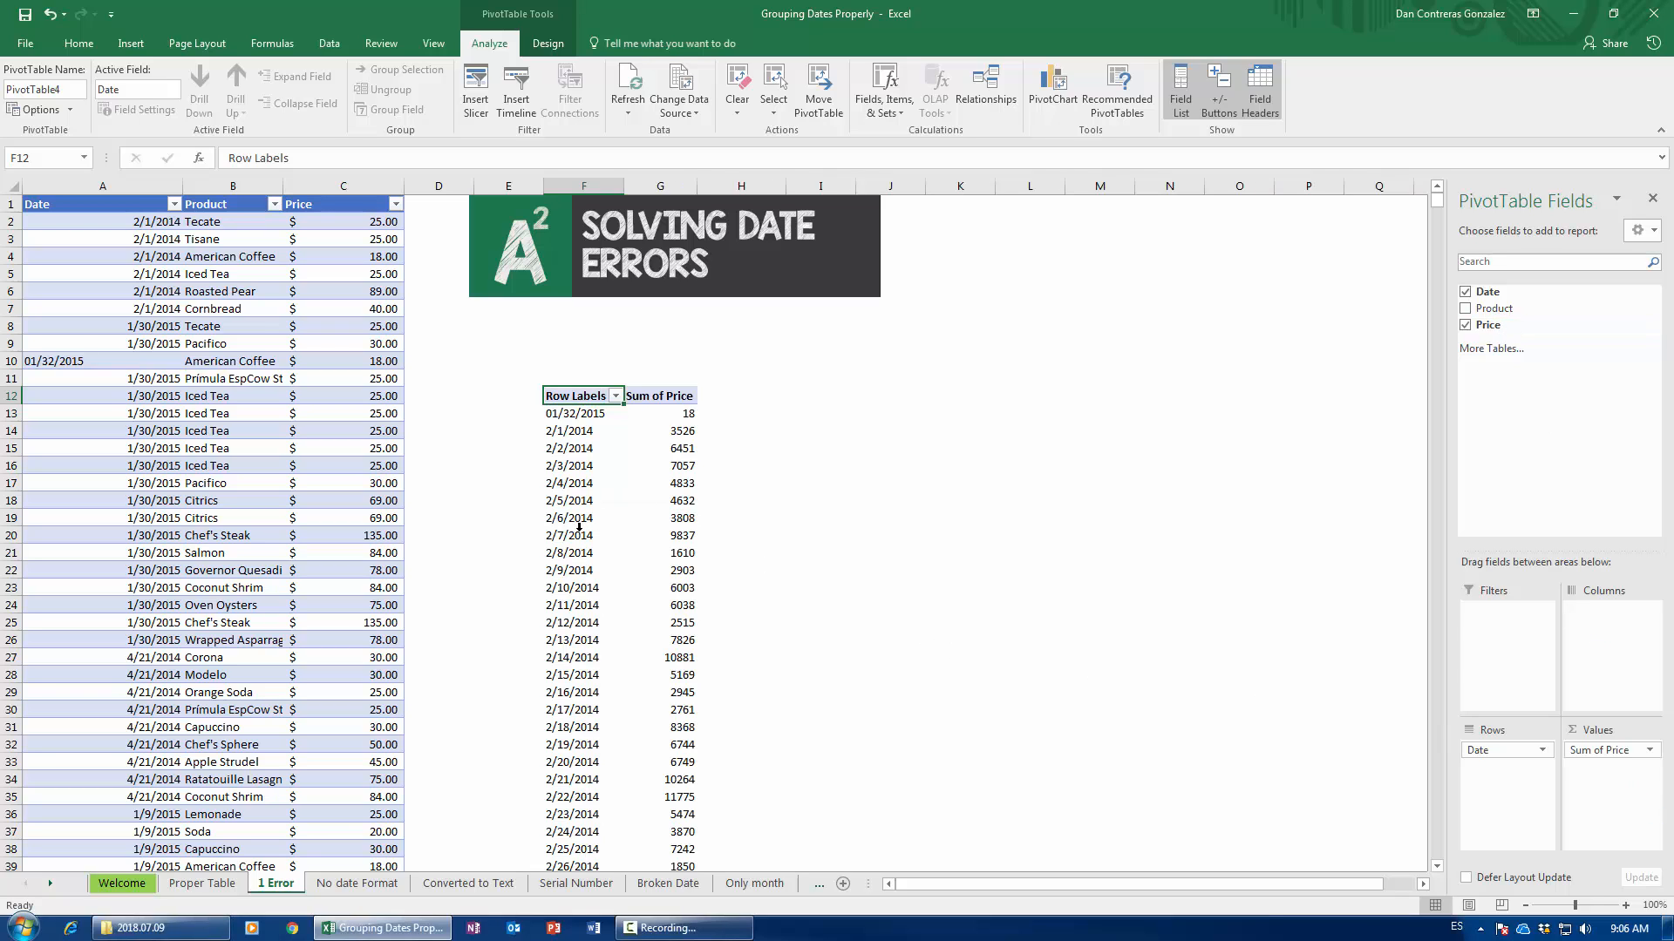
- Try to group the dates in the PivotTable's row labels
{"action": "right_click", "coordinate": [572, 503]}
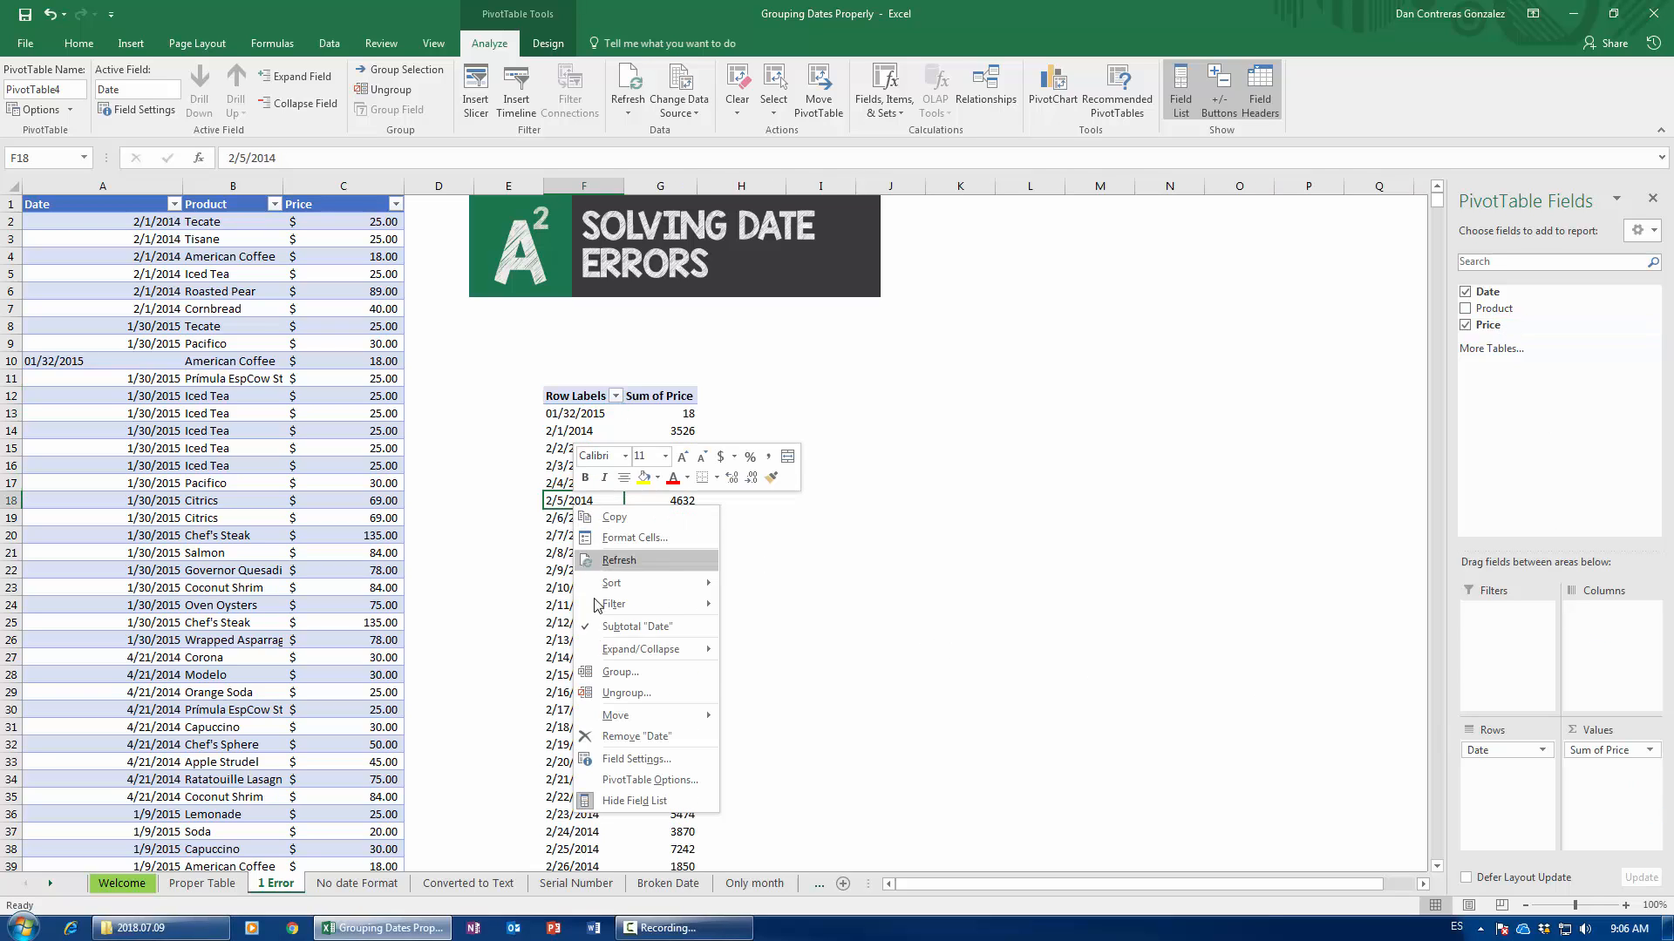
{"action": "left_click", "coordinate": [620, 672]}
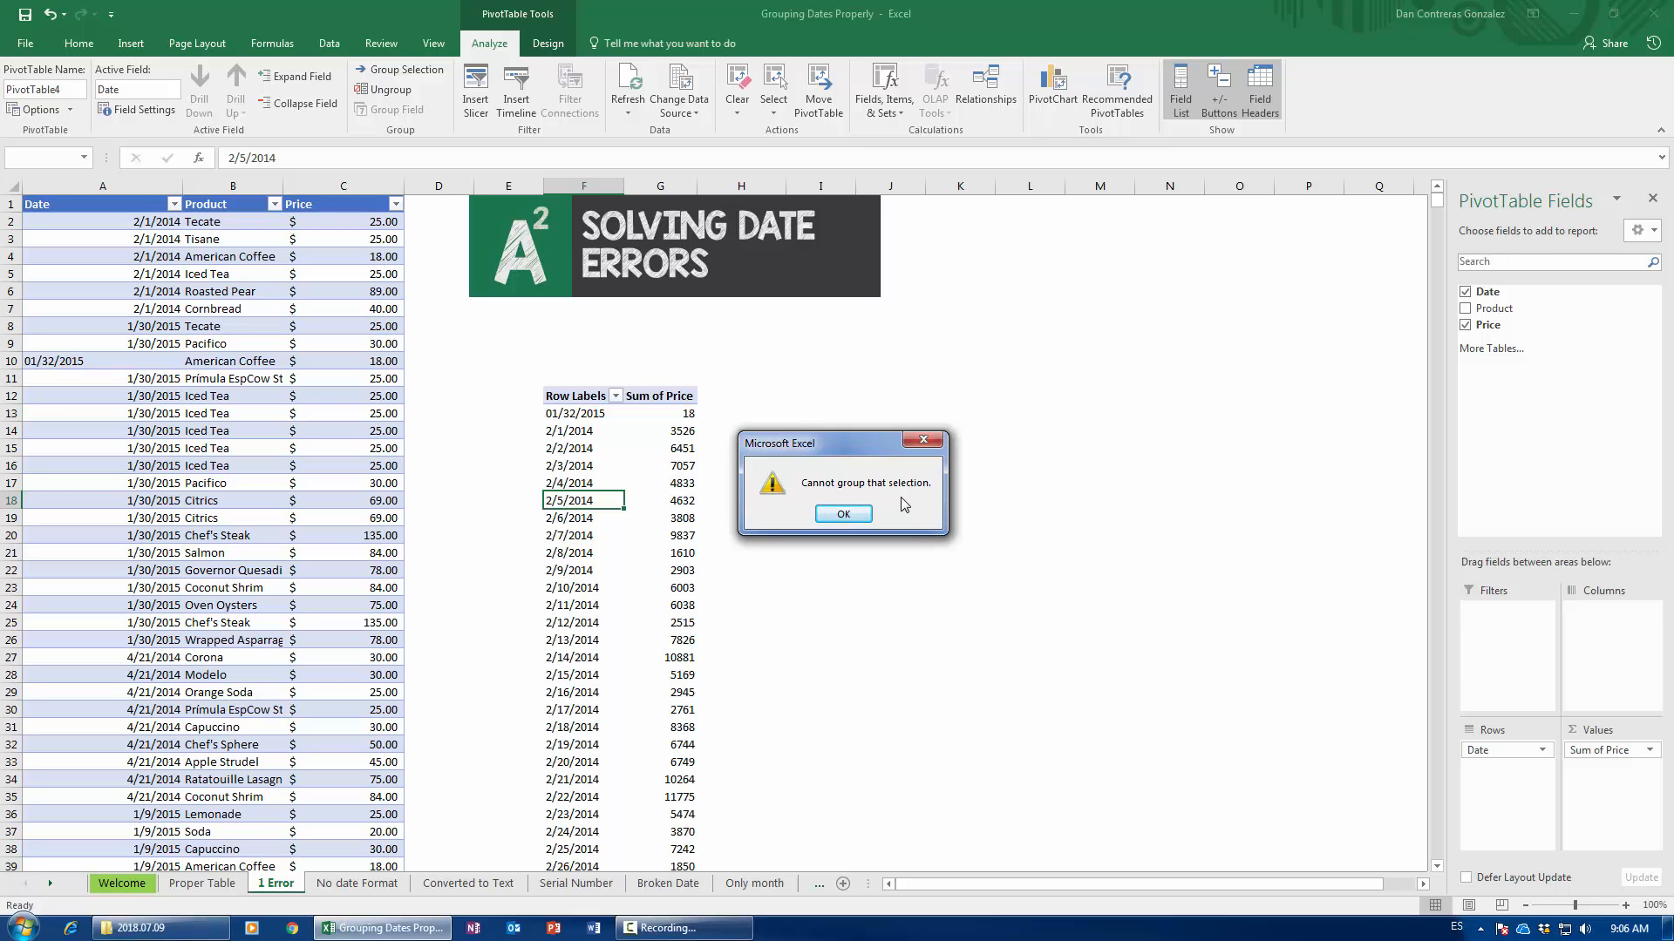
{"action": "left_click", "coordinate": [857, 513]}
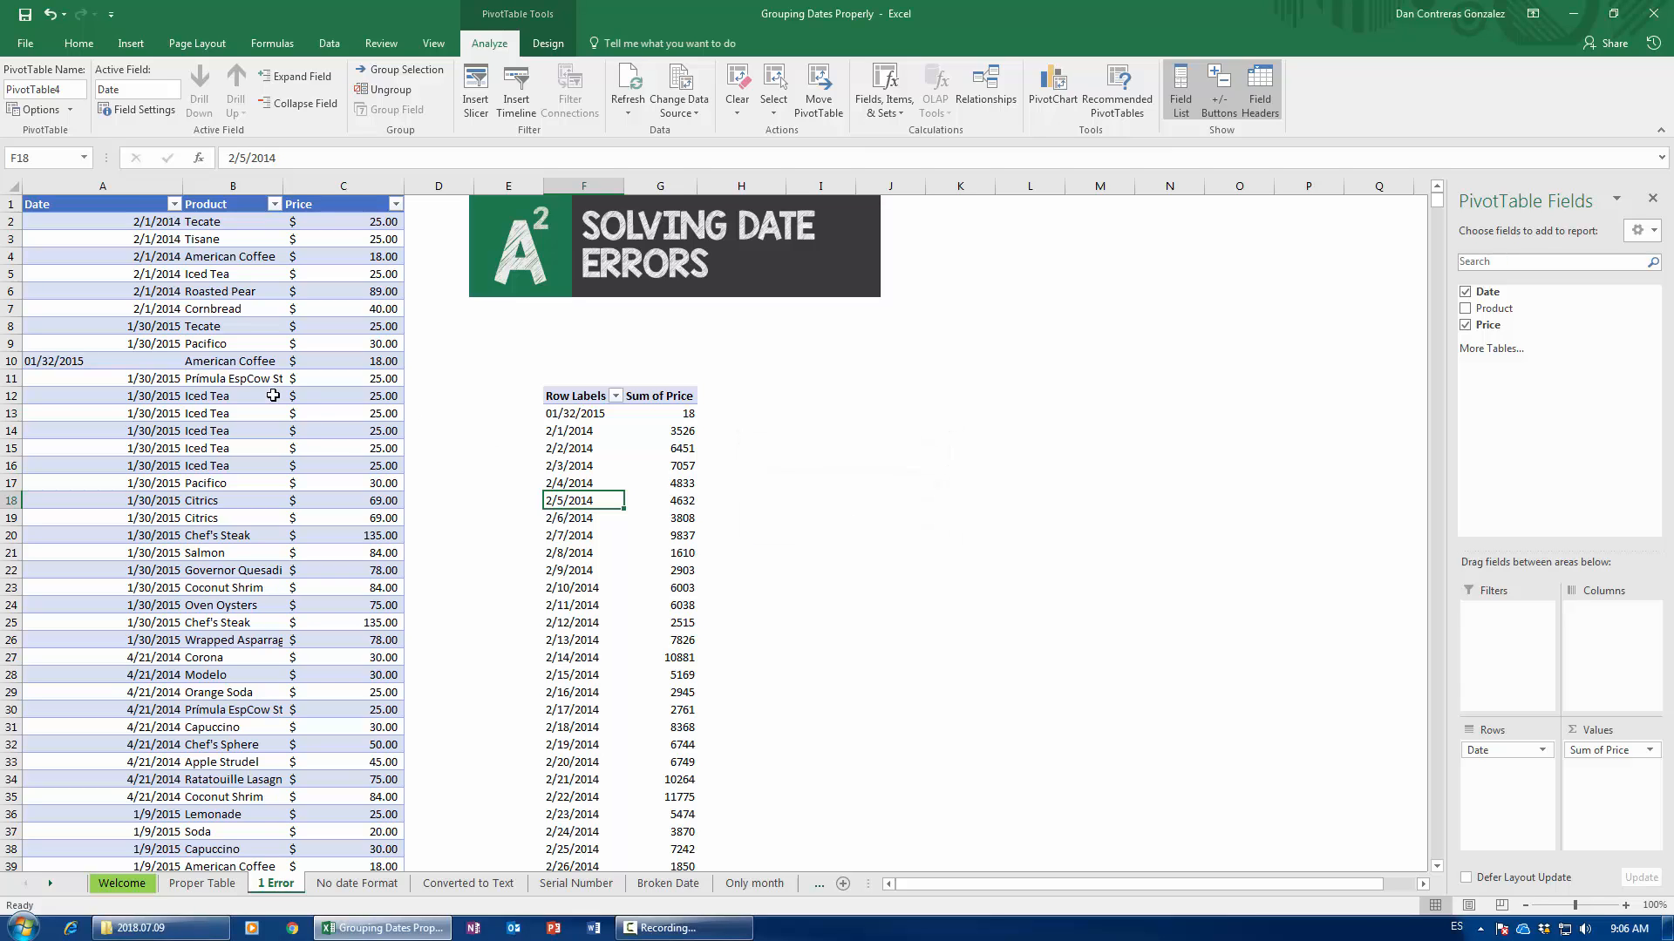
- Examine the source table's Date column at its start, middle and end for entries aligned like cell A10
{"action": "left_click", "coordinate": [94, 364]}
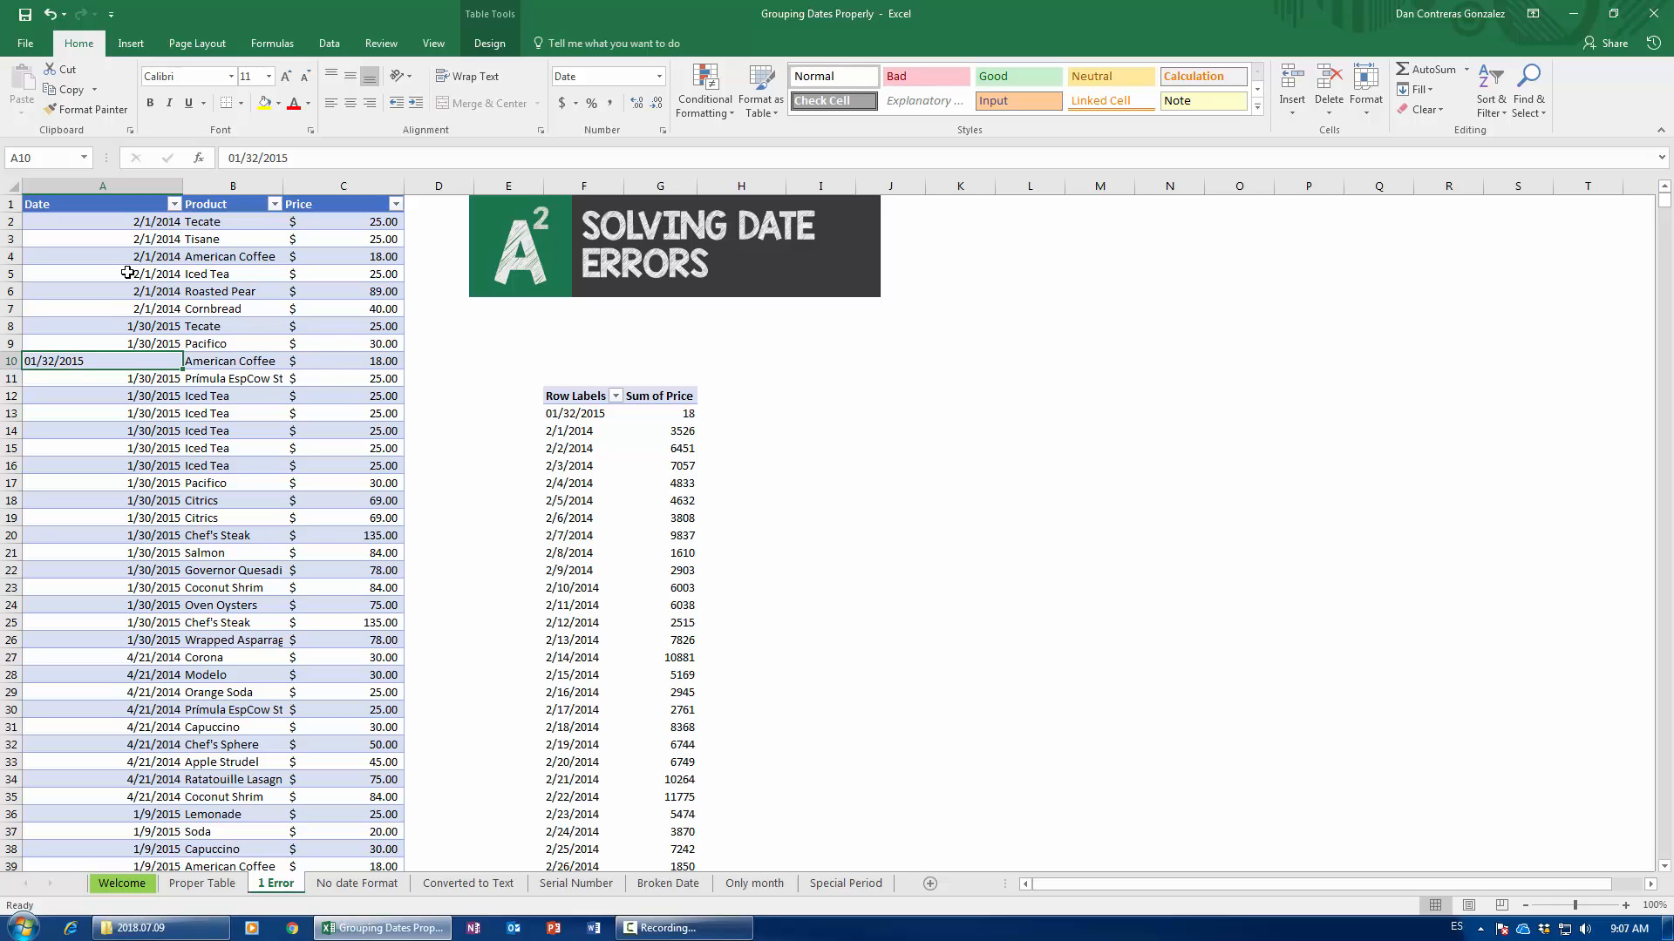
{"action": "left_click", "coordinate": [151, 225]}
{"action": "key", "text": "ctrl+Down"}
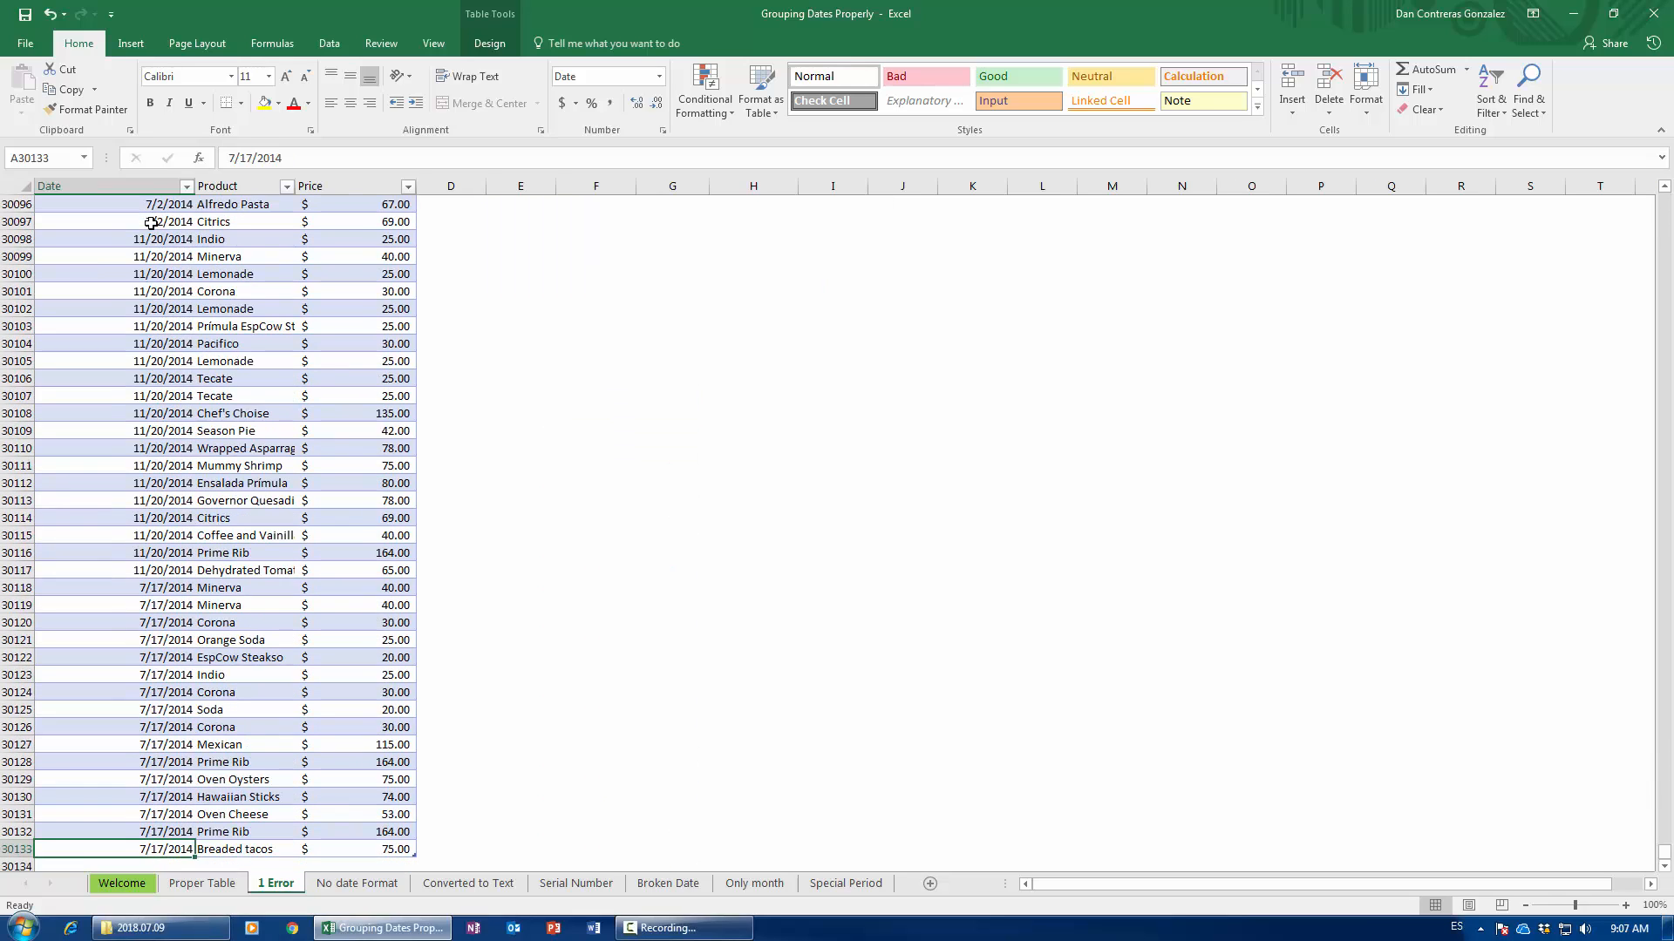
{"action": "key", "text": "ctrl+Up"}
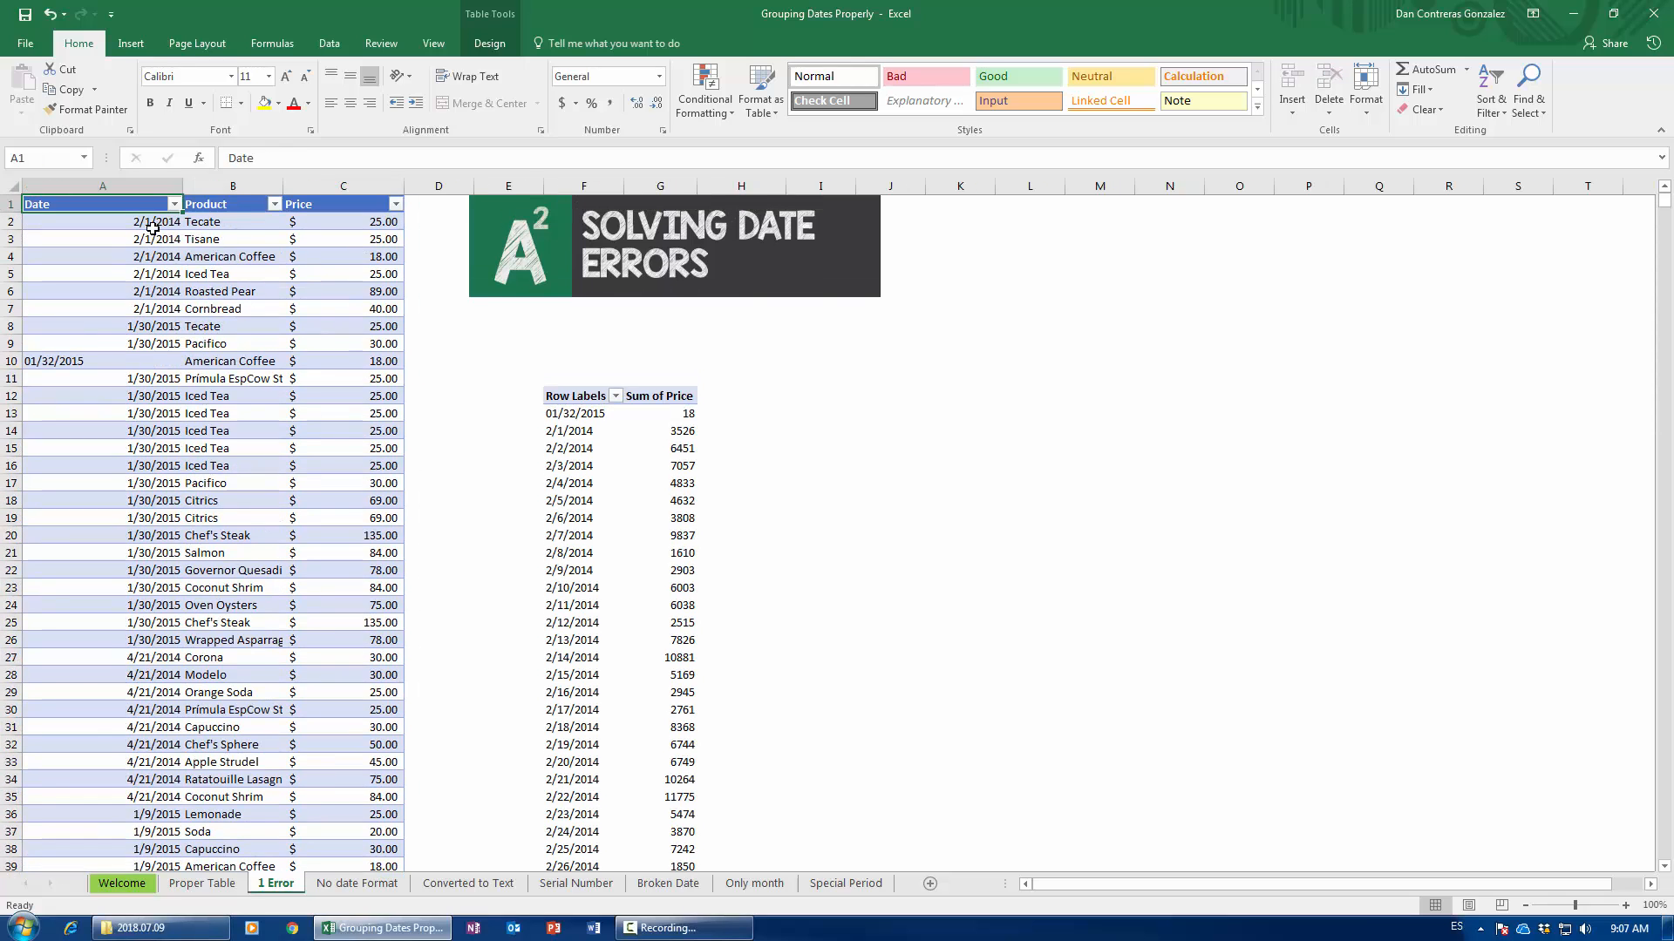
{"action": "left_click", "coordinate": [92, 367]}
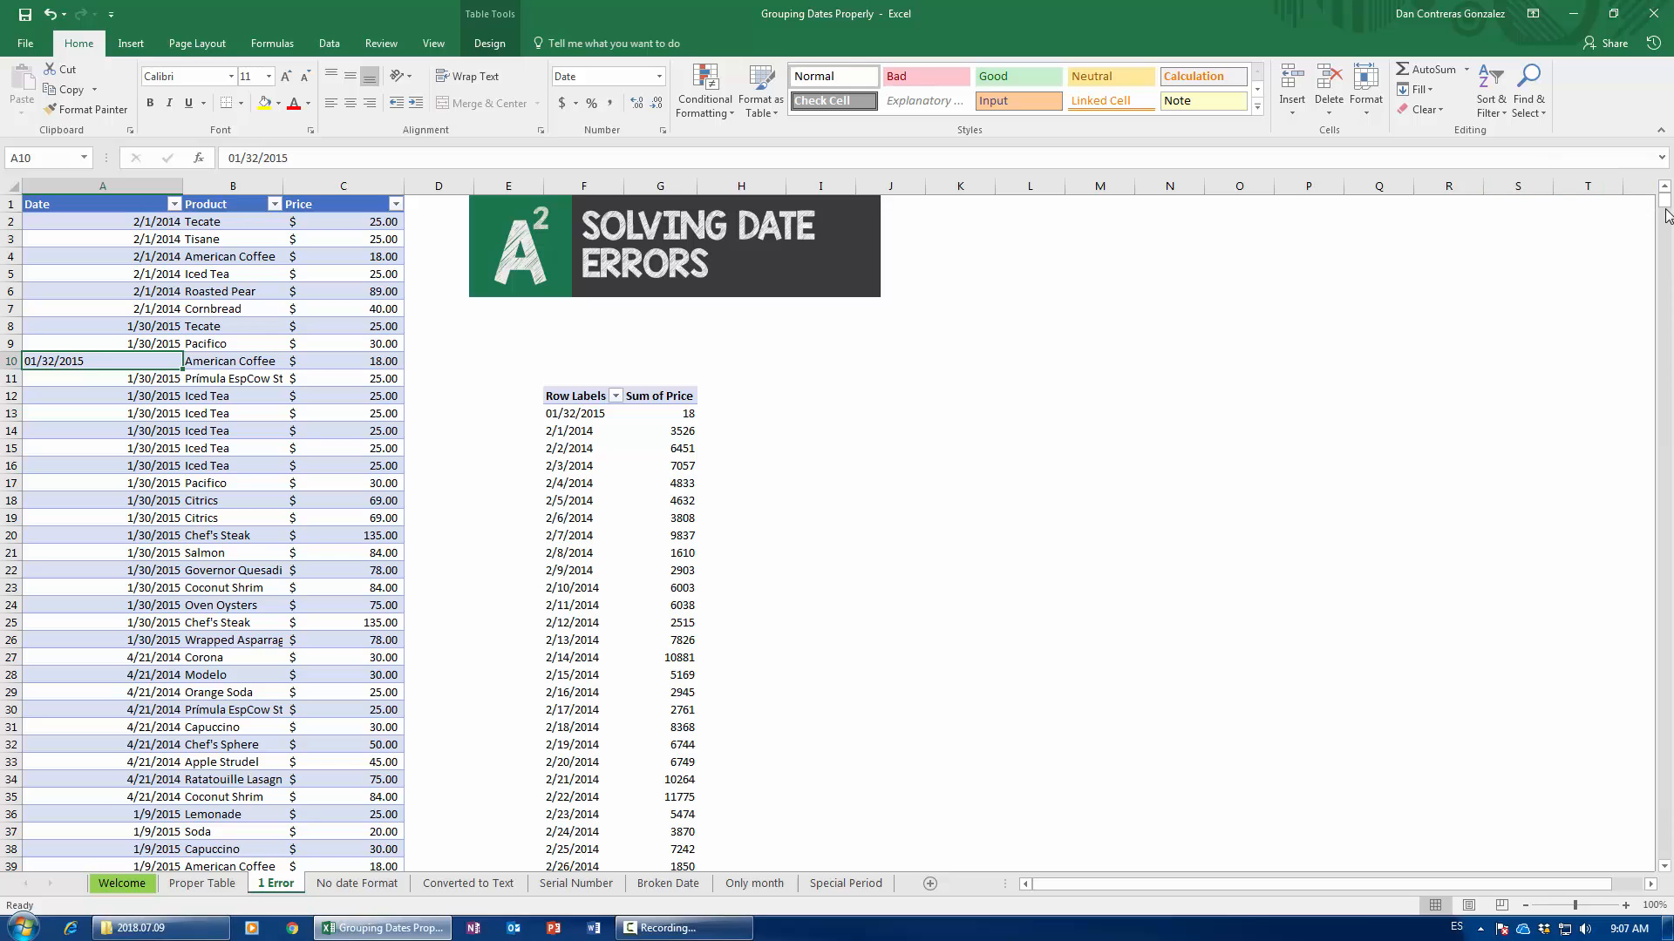
{"action": "left_click_drag", "start_coordinate": [1664, 205], "coordinate": [1665, 551]}
{"action": "left_click", "coordinate": [174, 432]}
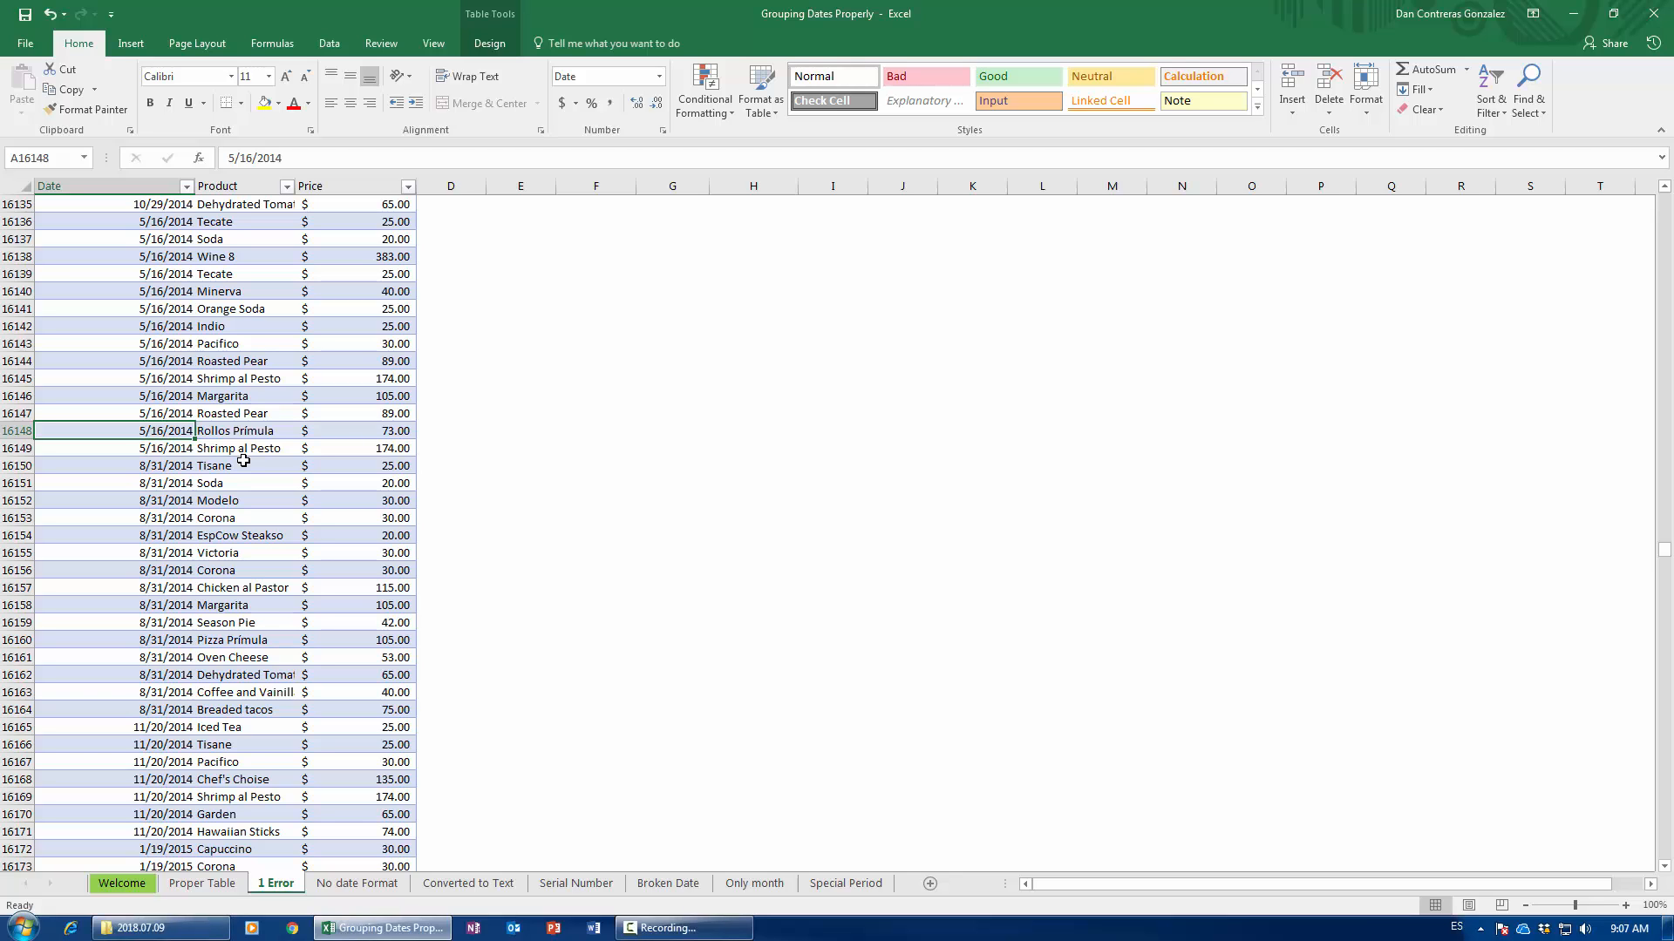
{"action": "left_click_drag", "start_coordinate": [1664, 551], "coordinate": [1656, 203]}
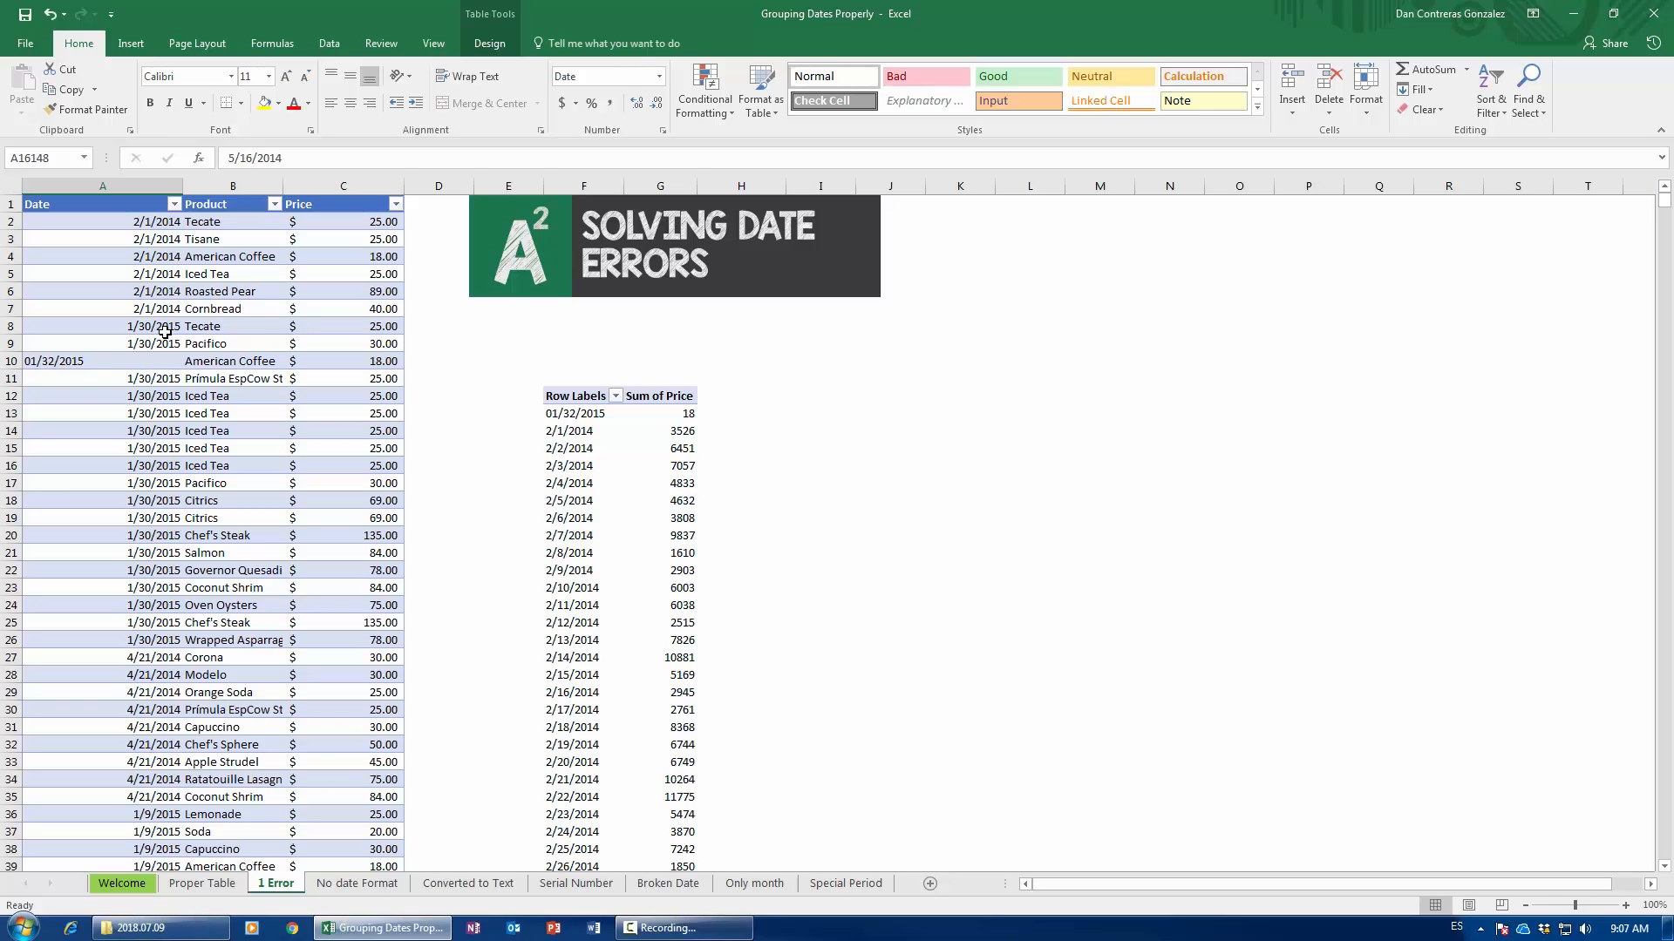
- Widen the Date column and compare the alignment of cell A10 with the valid dates above it
{"action": "left_click_drag", "start_coordinate": [182, 186], "coordinate": [235, 189]}
{"action": "left_click", "coordinate": [179, 218]}
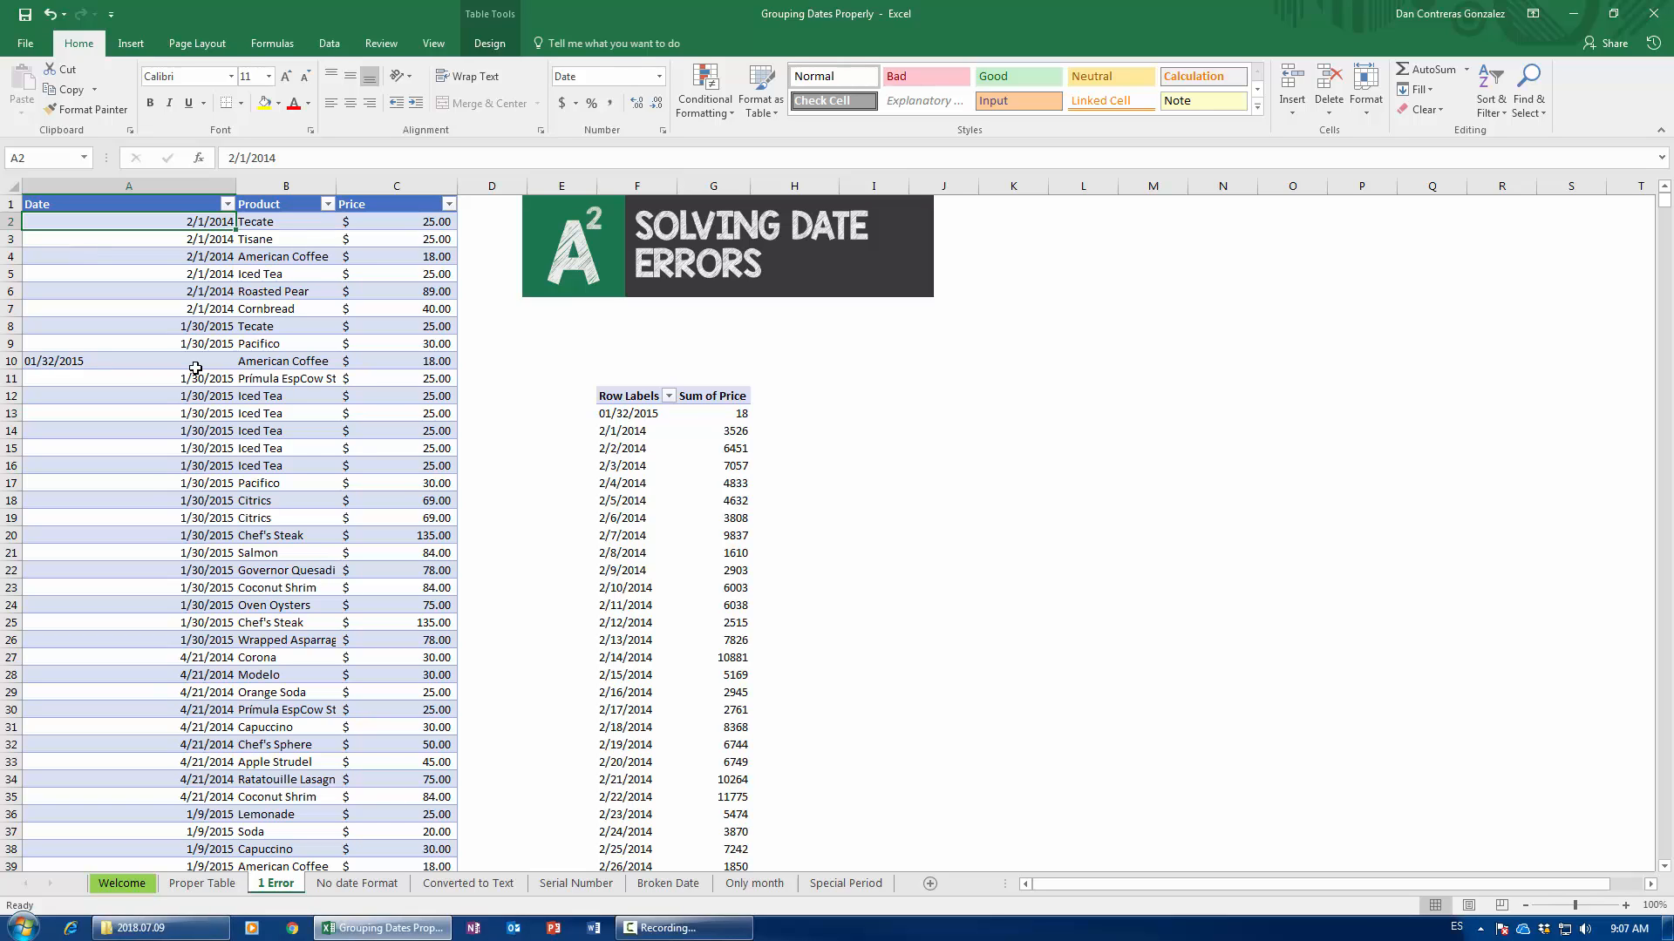
{"action": "left_click", "coordinate": [82, 362]}
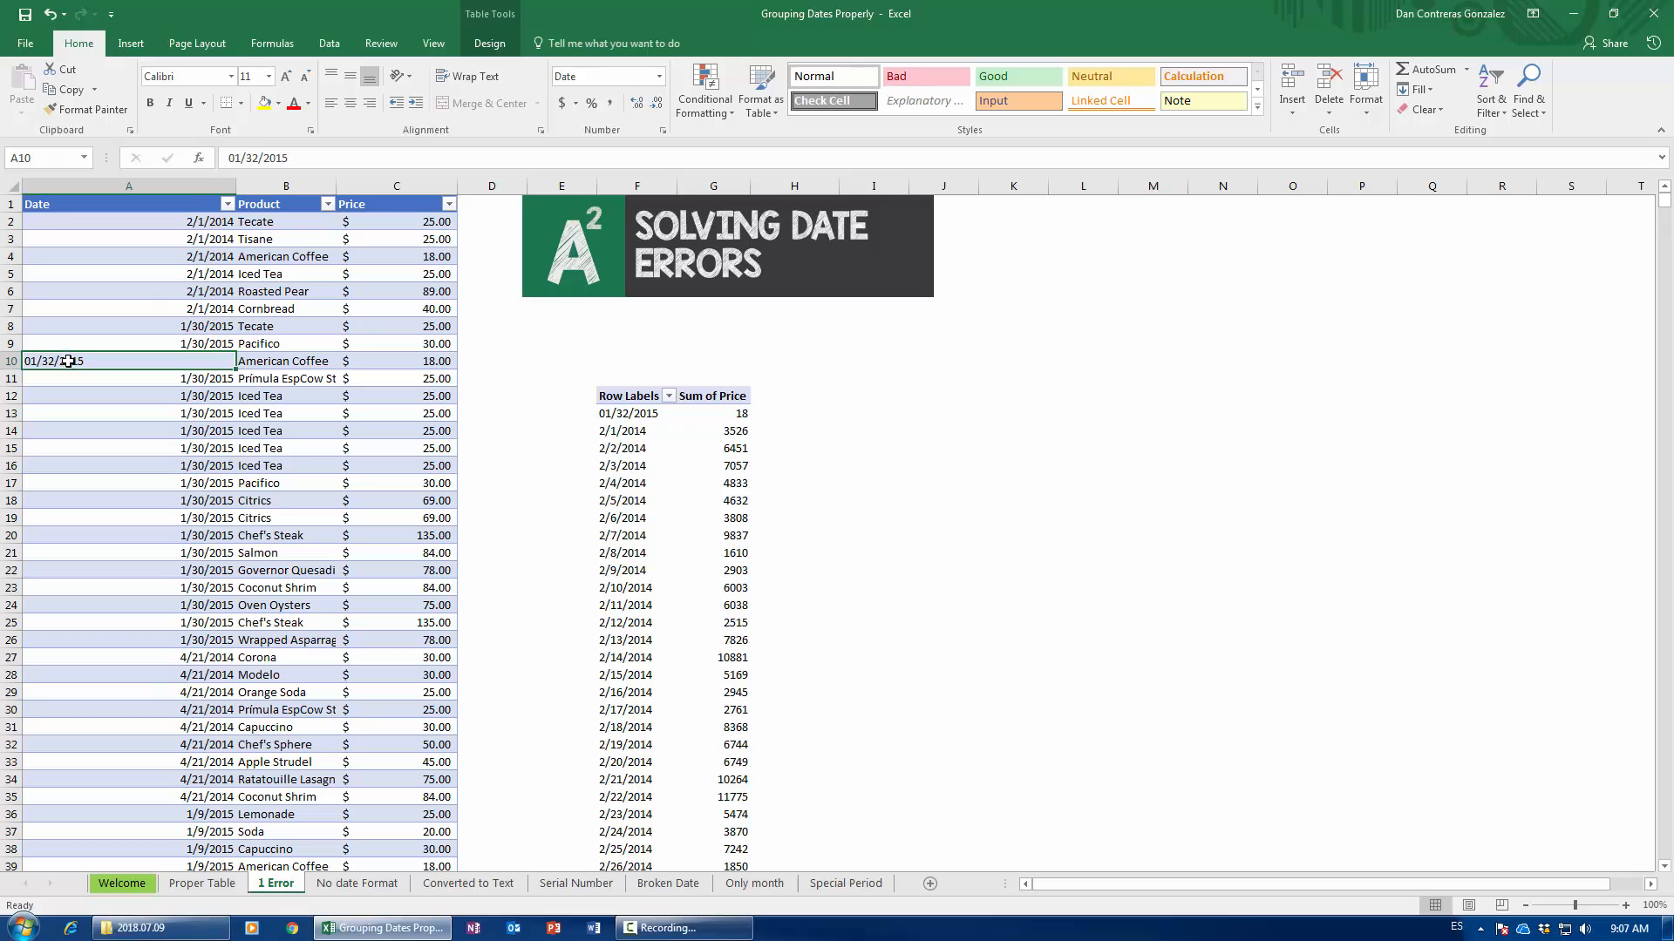
{"action": "left_click", "coordinate": [191, 310]}
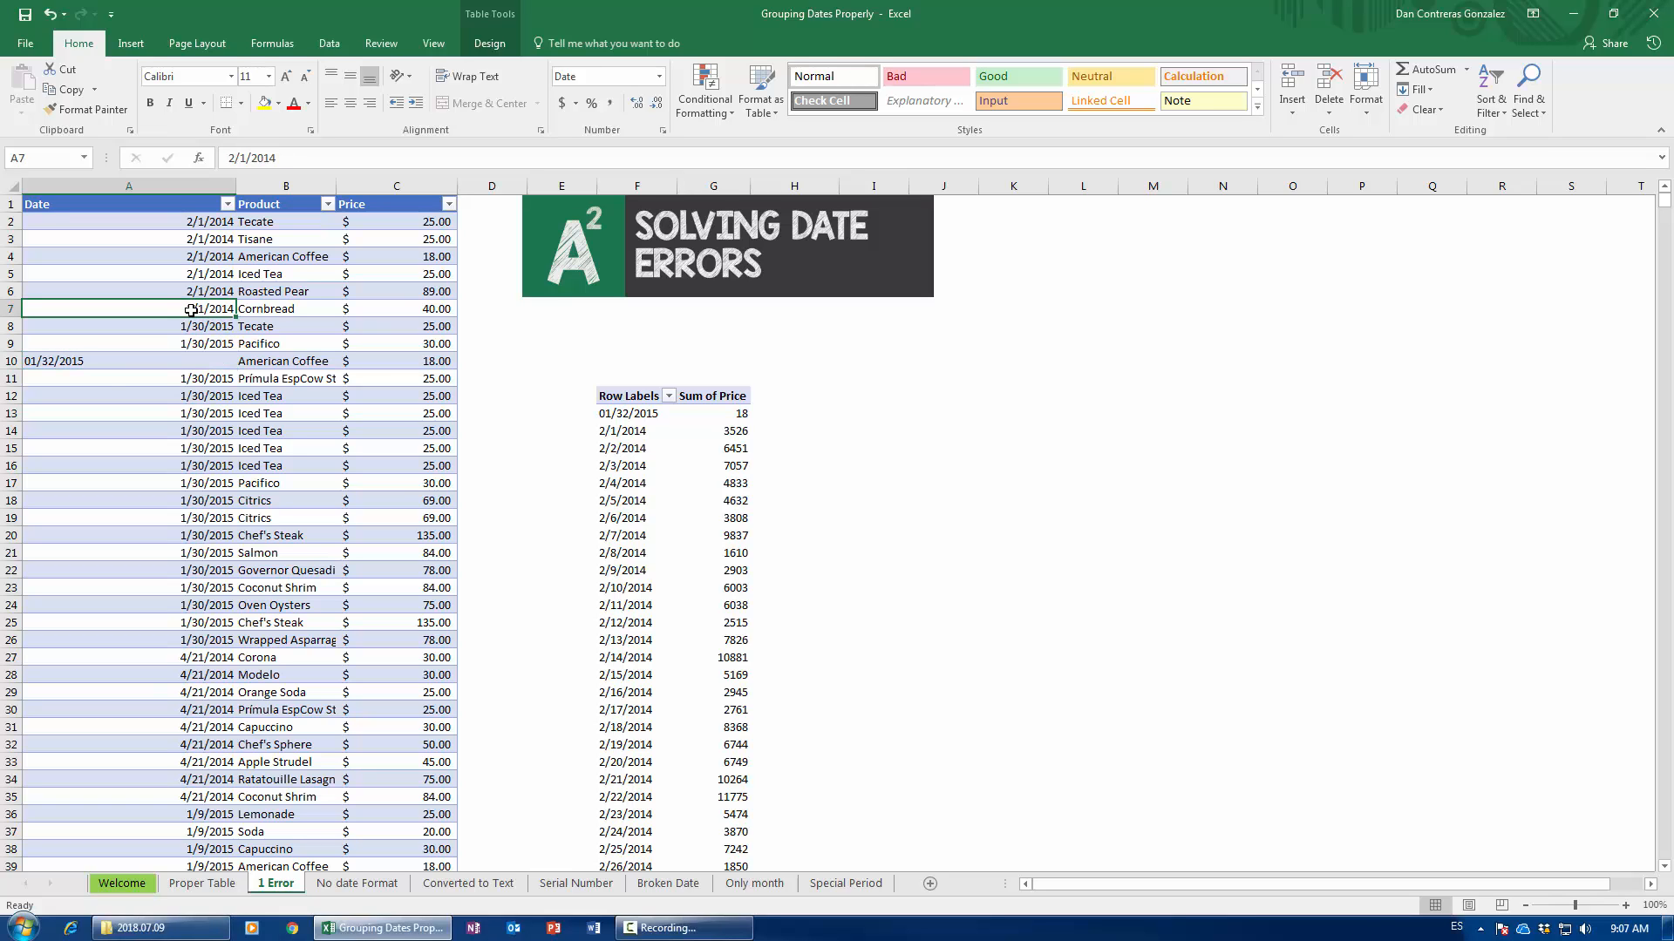
{"action": "left_click", "coordinate": [99, 361]}
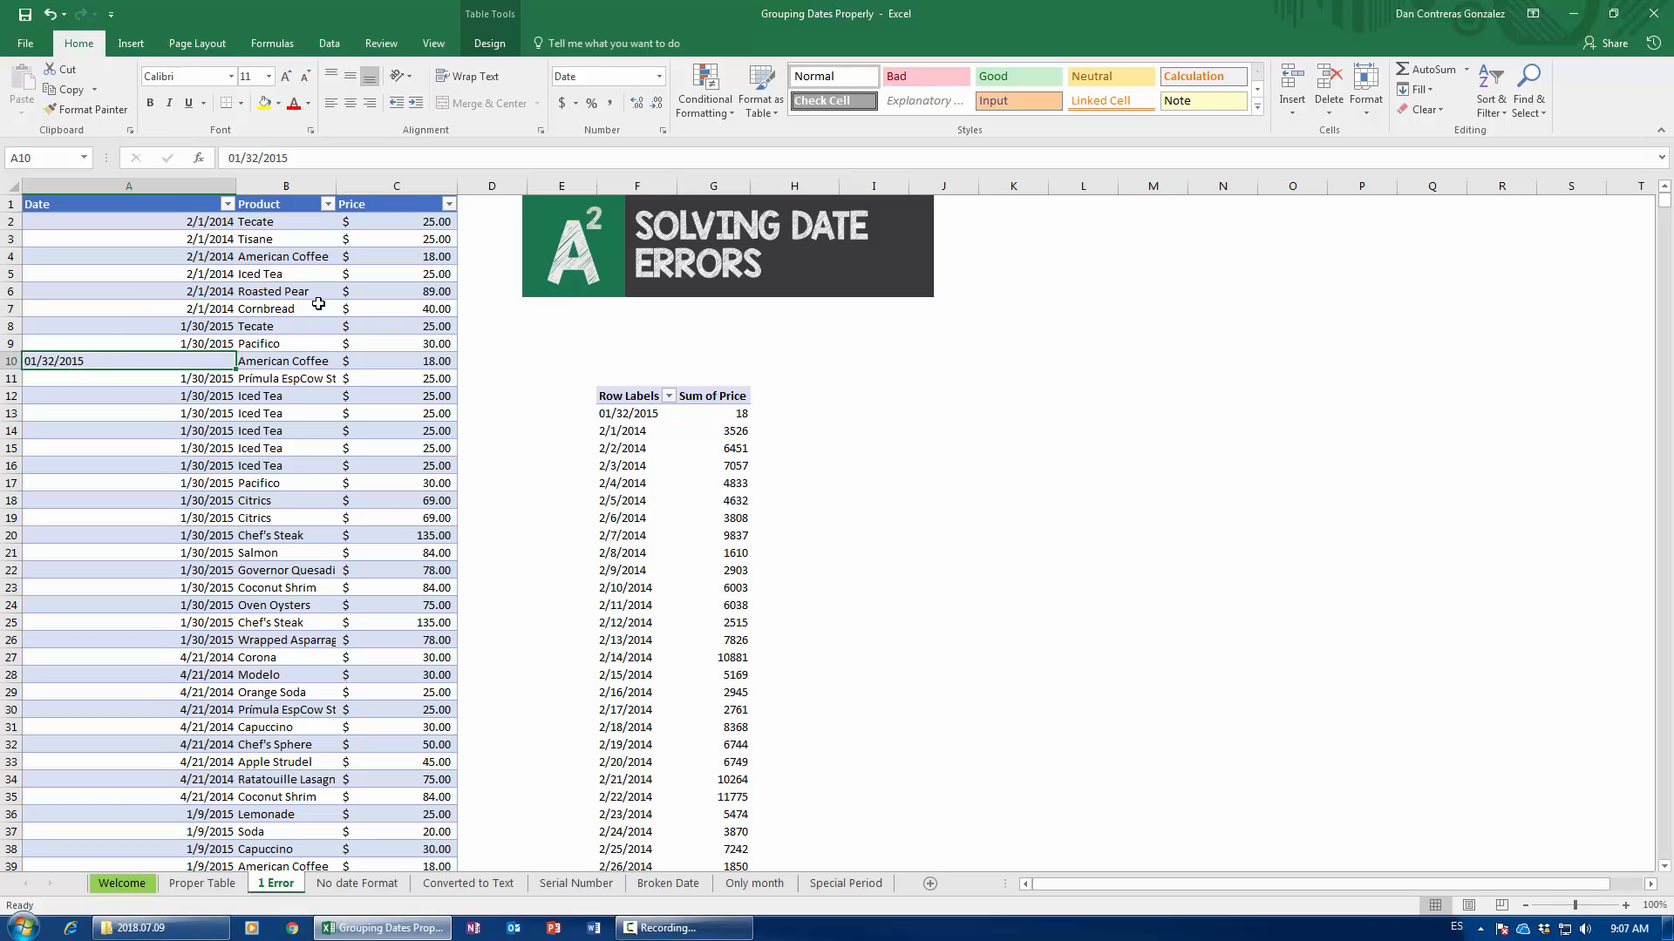
{"action": "left_click", "coordinate": [198, 272]}
{"action": "left_click", "coordinate": [45, 361]}
{"action": "mouse_move", "coordinate": [1665, 202]}
{"action": "left_mouse_down"}
{"action": "mouse_move", "coordinate": [1662, 609]}
{"action": "mouse_move", "coordinate": [1619, 865]}
{"action": "mouse_move", "coordinate": [1614, 572]}
{"action": "mouse_move", "coordinate": [1667, 202]}
{"action": "left_mouse_up"}
- Correct the invalid date in cell A10 to 01/31/2015
{"action": "left_click", "coordinate": [259, 159]}
{"action": "key", "text": "BackSpace"}
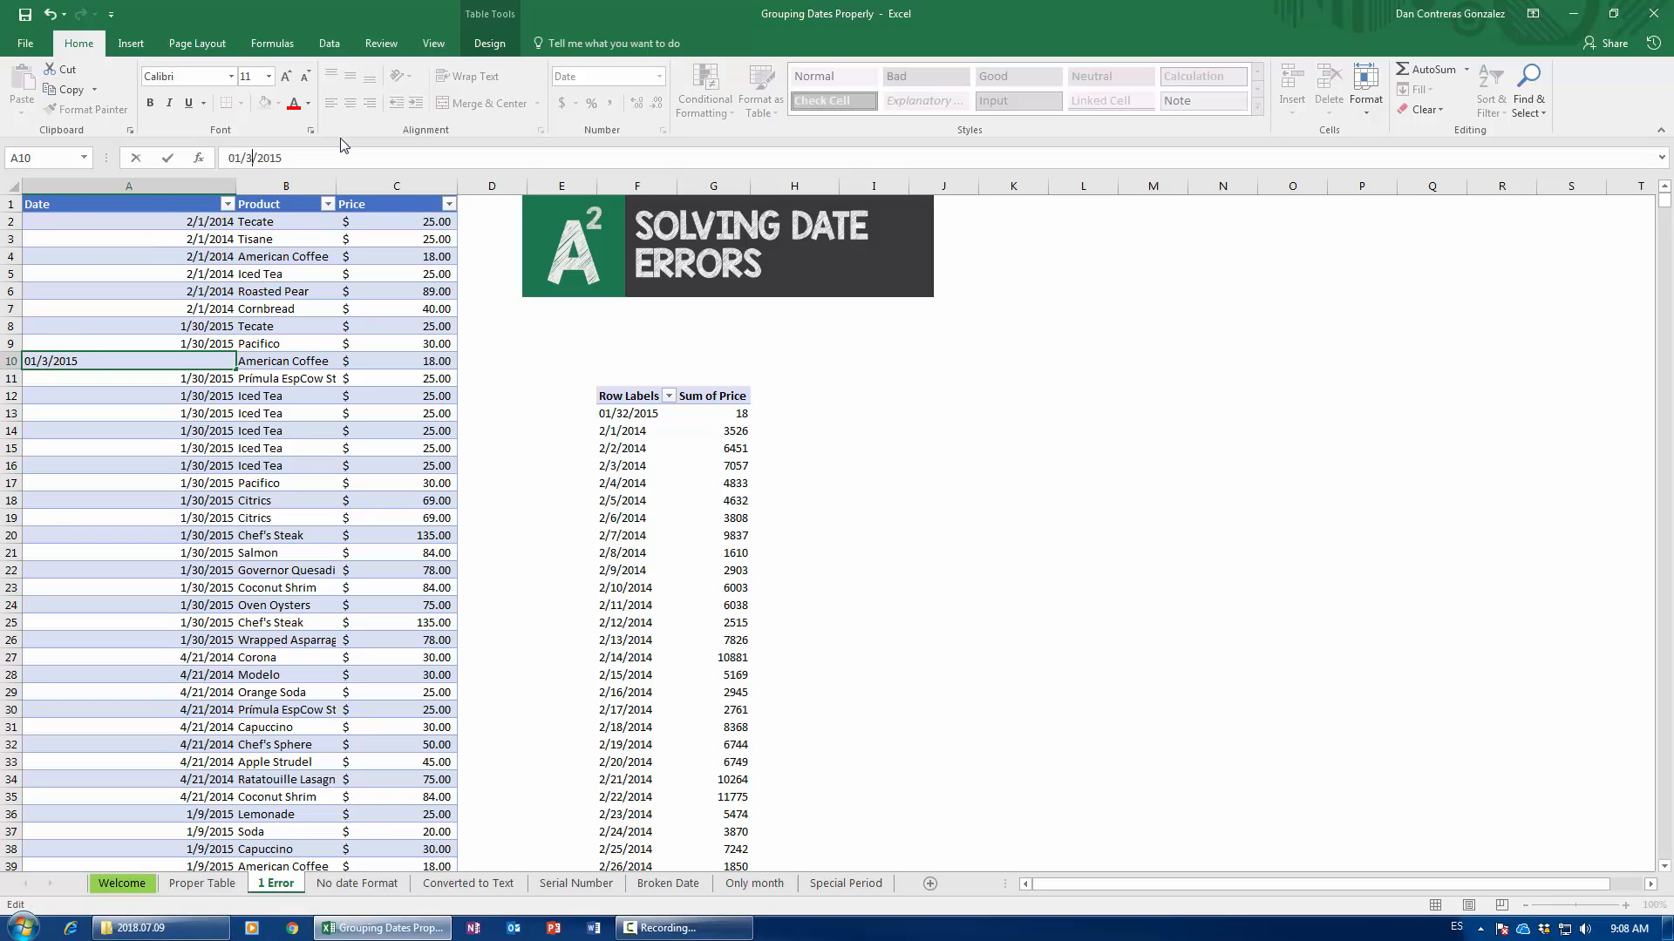
{"action": "type", "text": "1"}
{"action": "key", "text": "Return"}
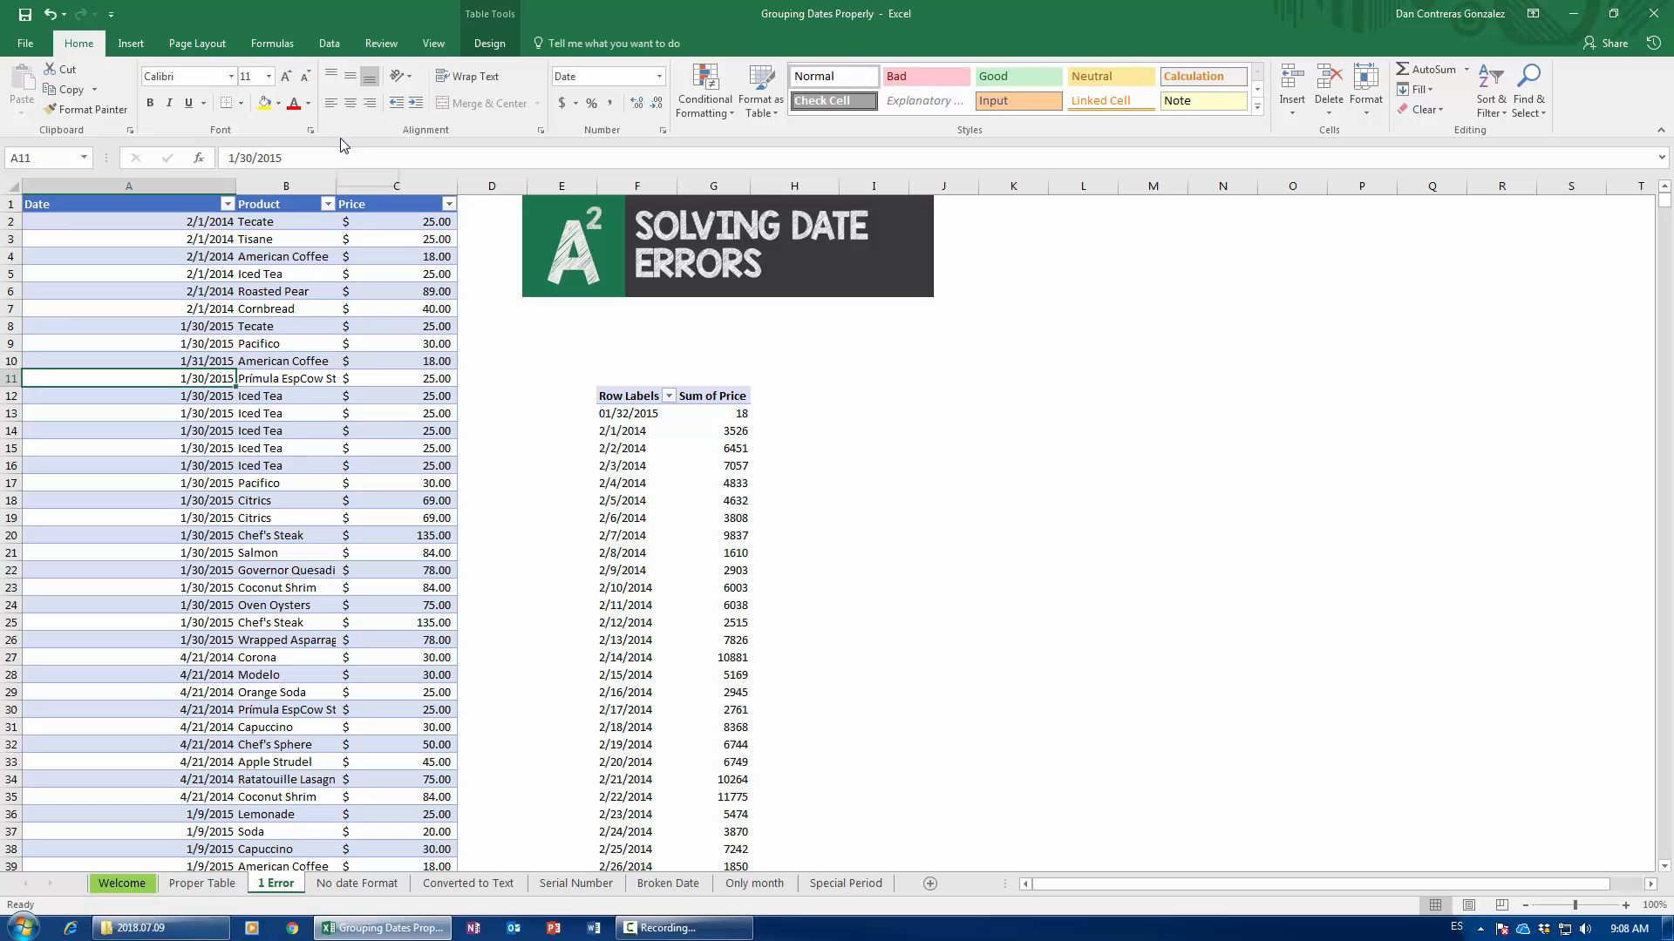
{"action": "left_click", "coordinate": [213, 358]}
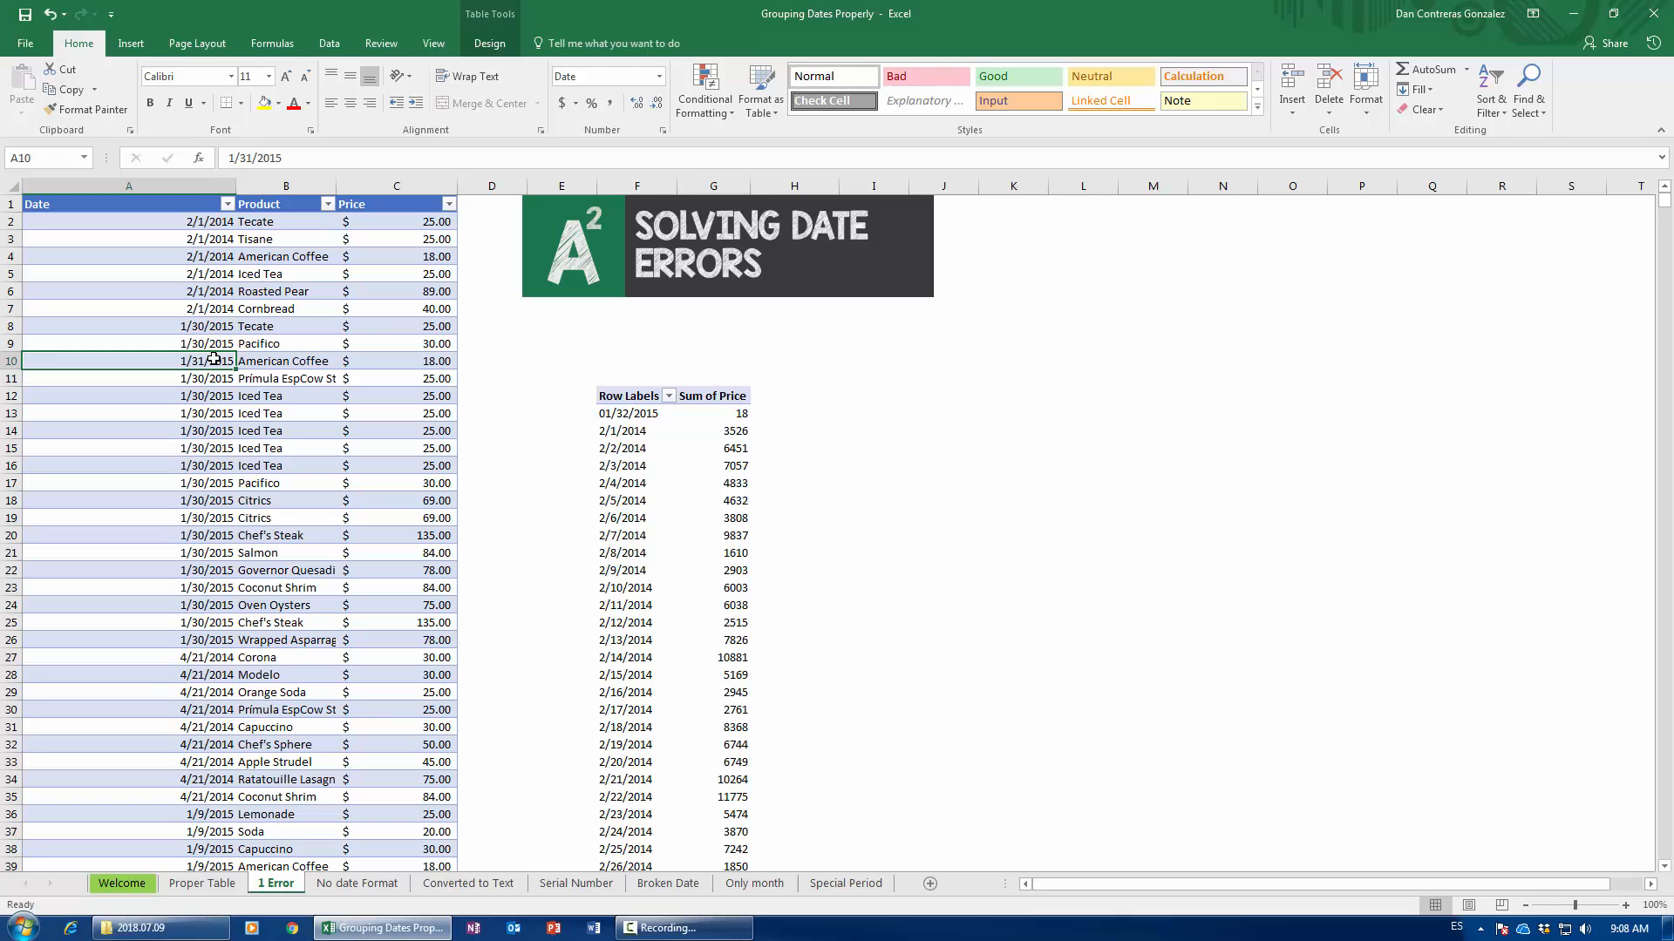
- Refresh the PivotTable with the corrected data and try to group its row dates
{"action": "left_click", "coordinate": [632, 482]}
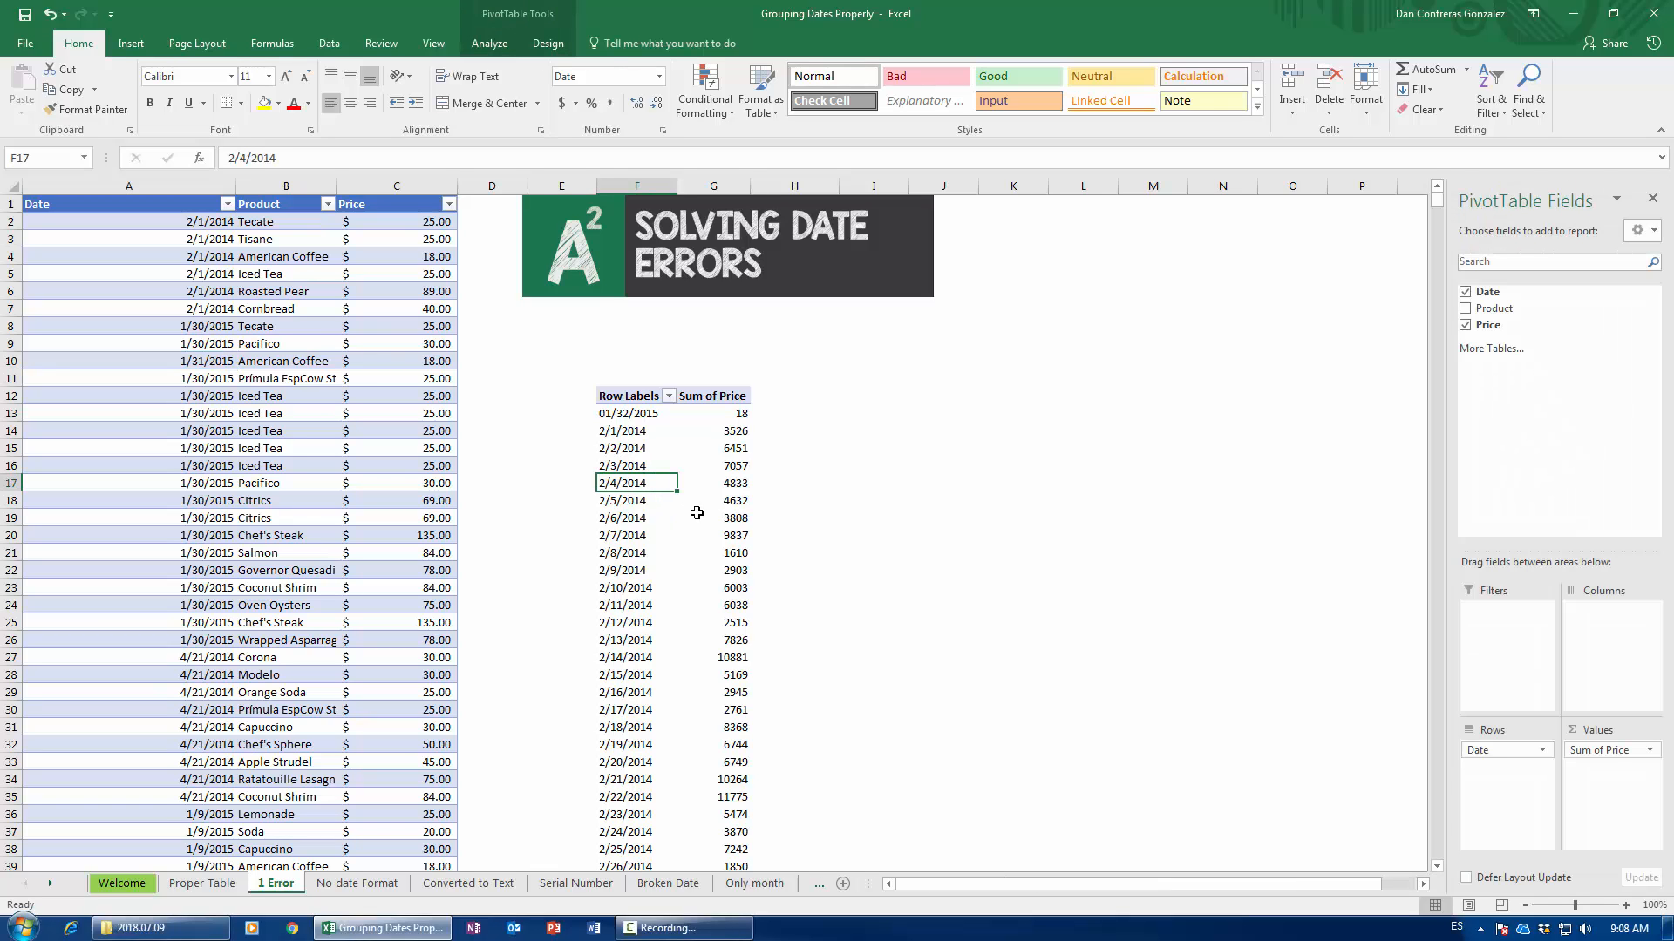
{"action": "left_click", "coordinate": [488, 43]}
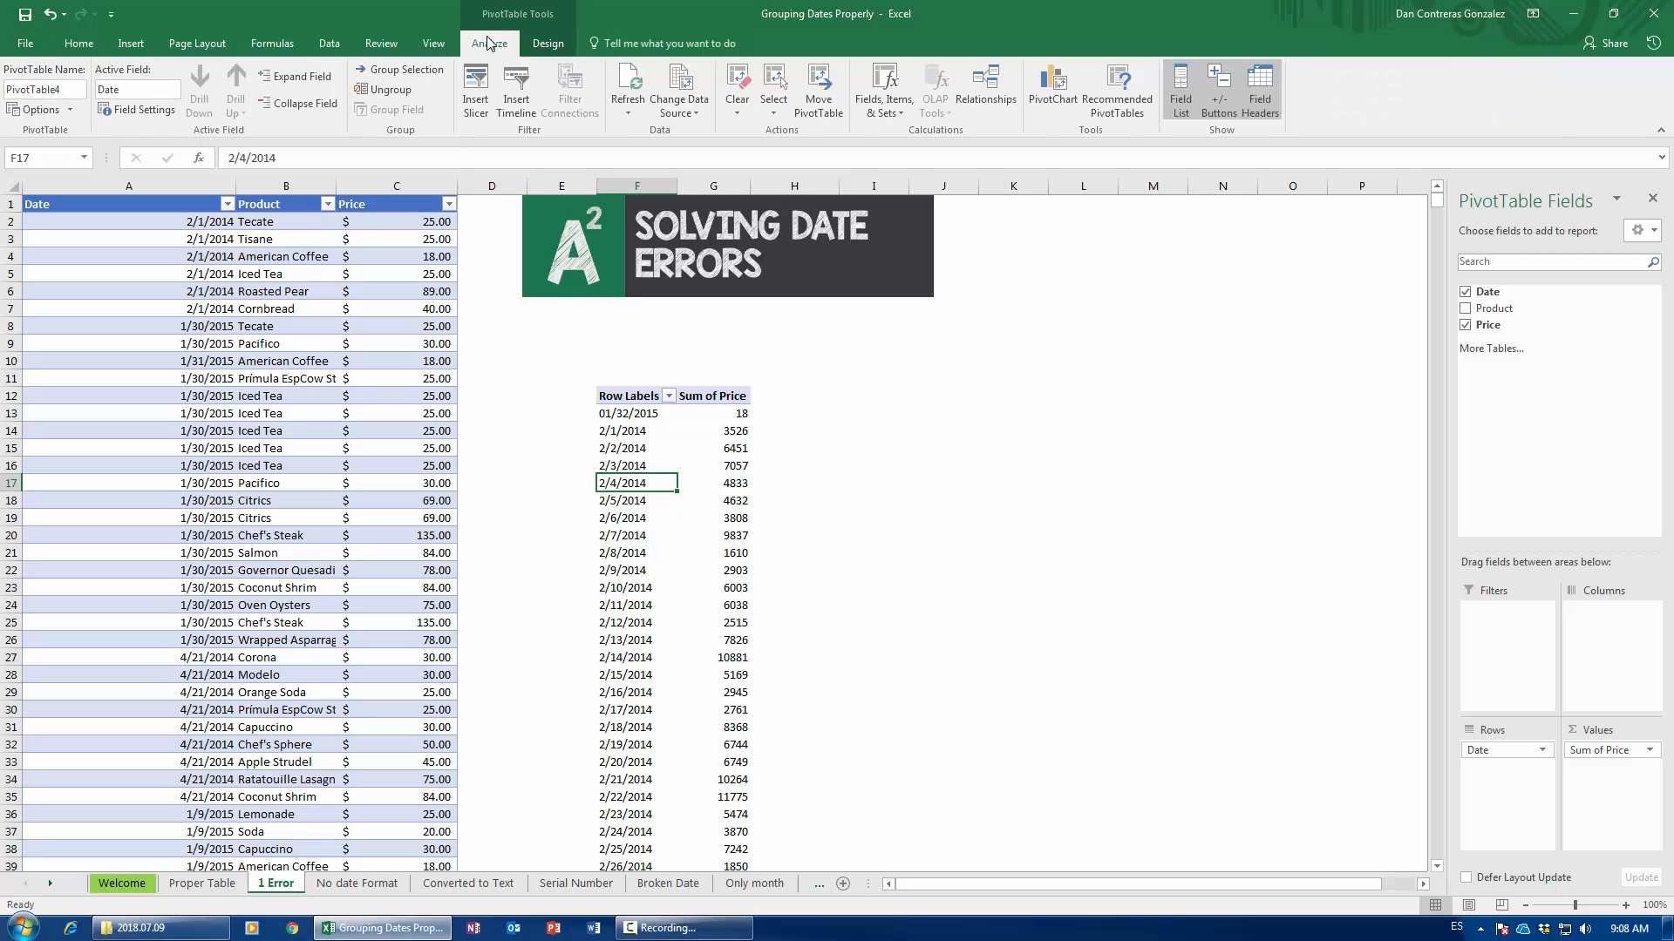
{"action": "left_click", "coordinate": [619, 81]}
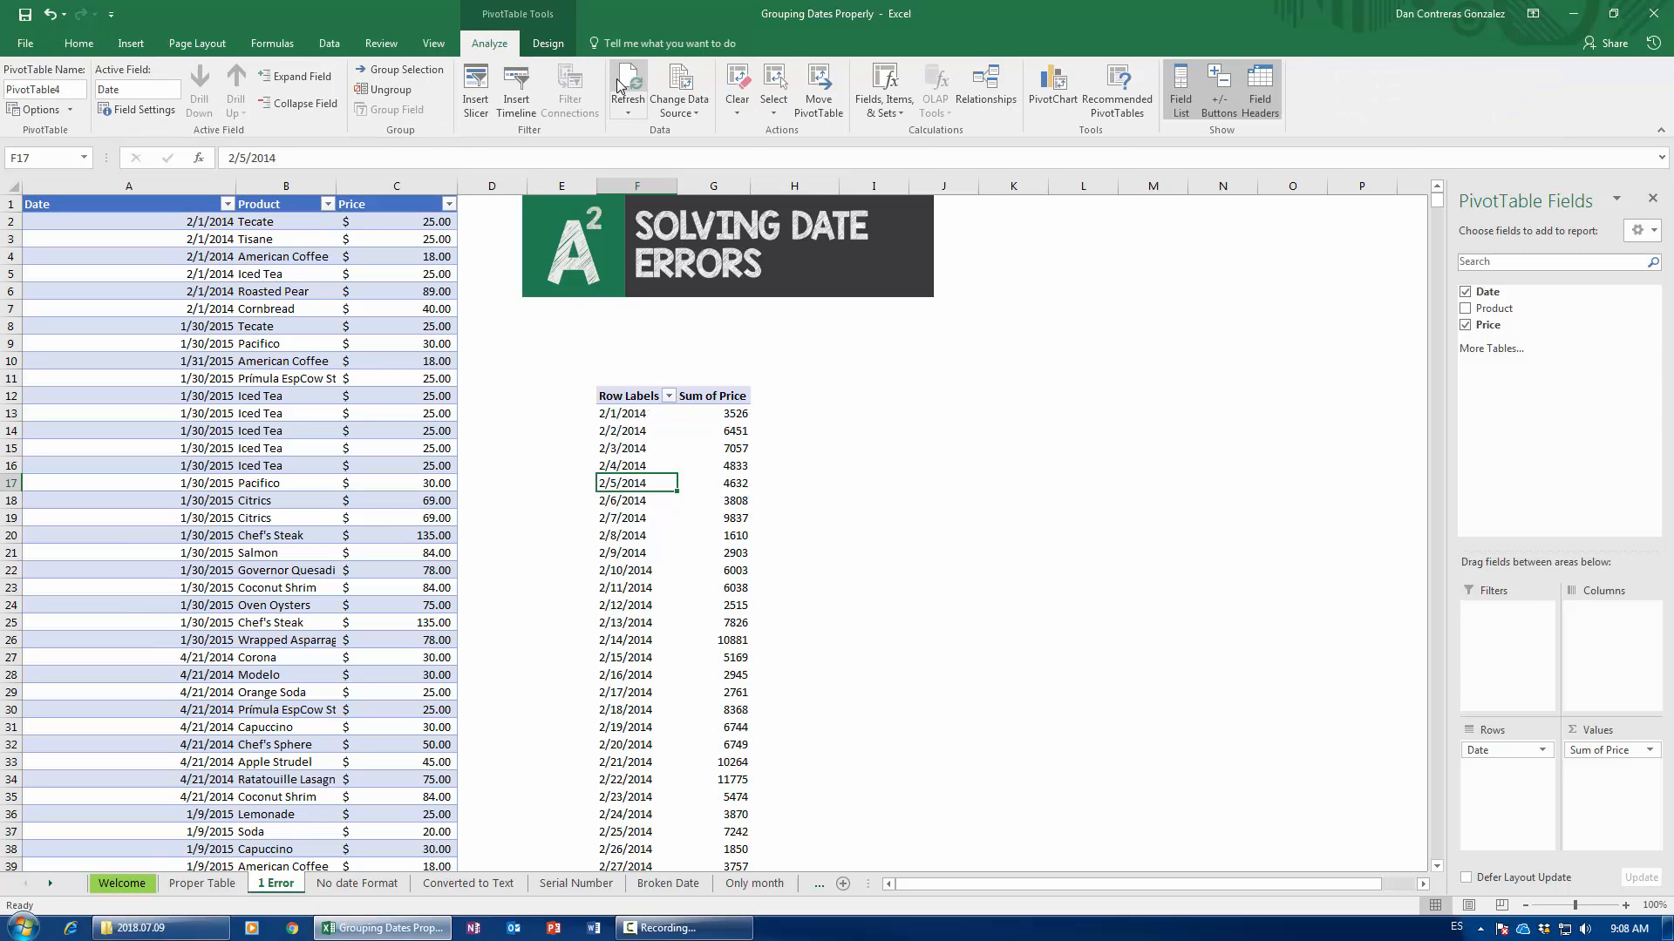
{"action": "right_click", "coordinate": [632, 448]}
{"action": "left_click", "coordinate": [680, 606]}
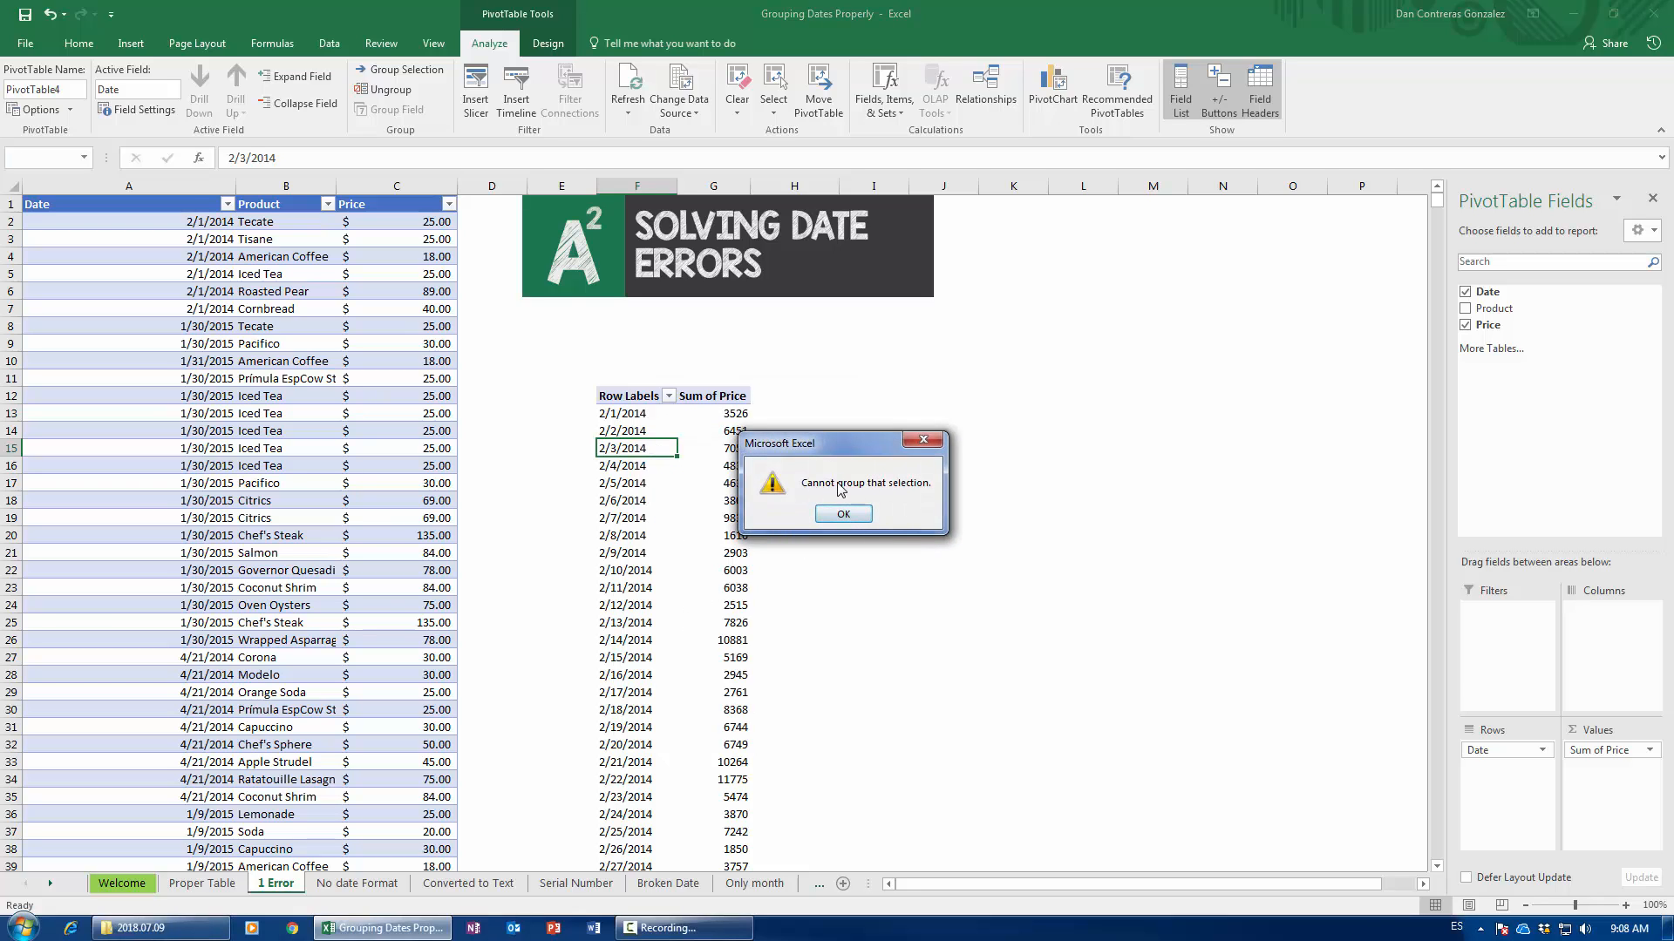
{"action": "left_click", "coordinate": [826, 514]}
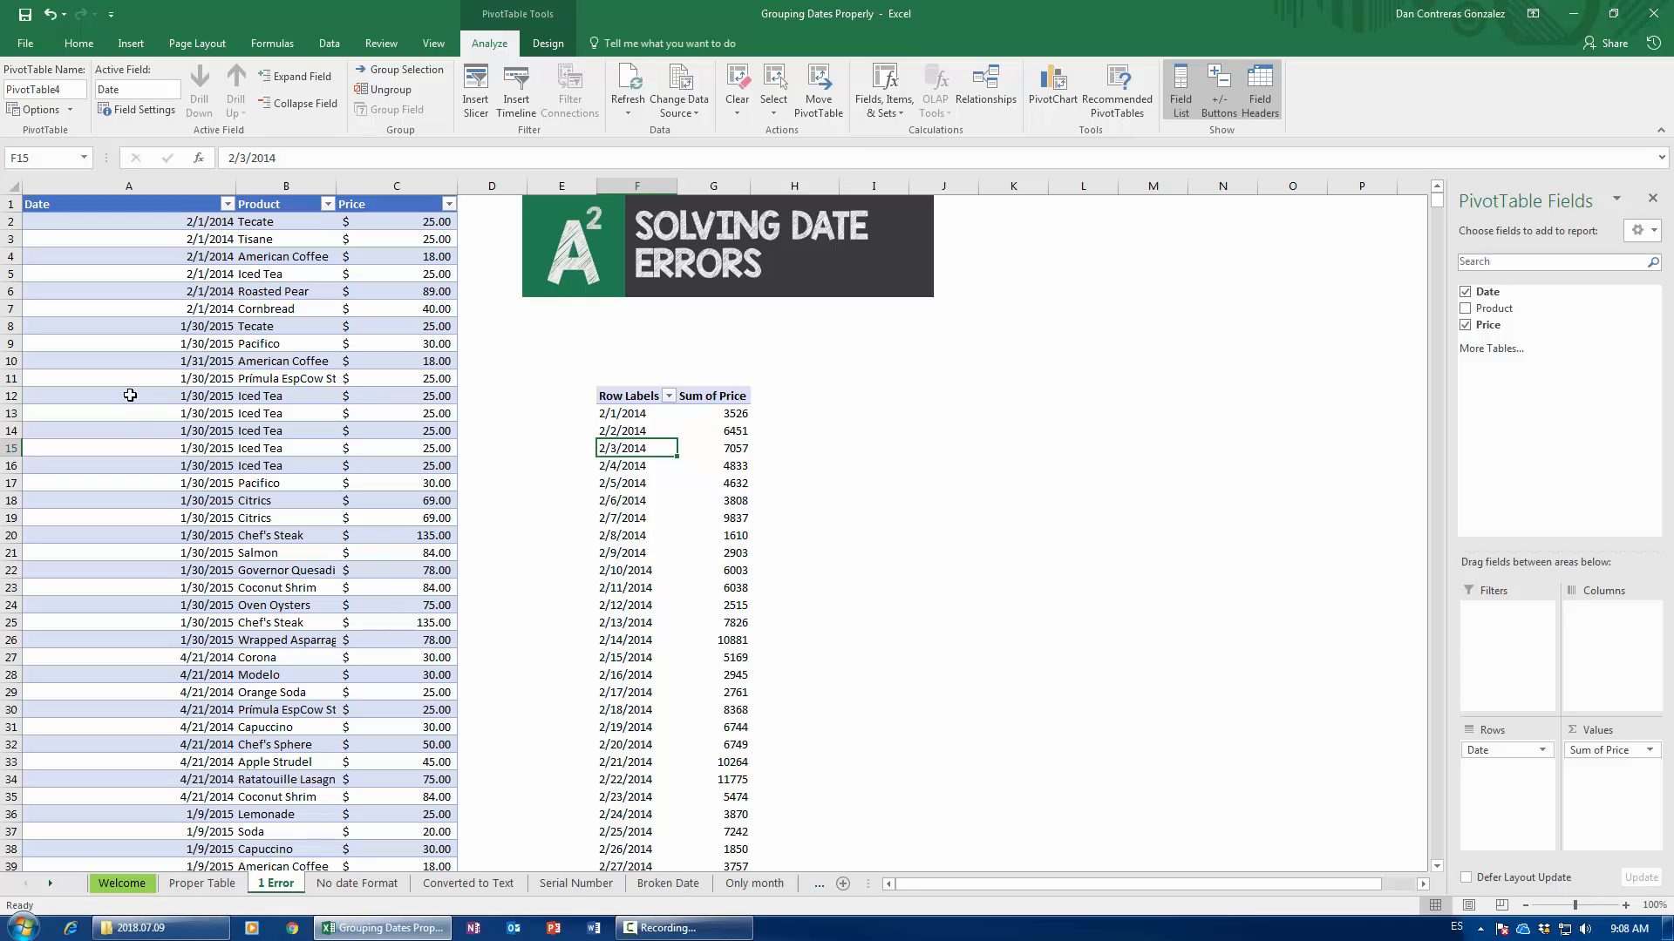
- Remove the Date field from the PivotTable's rows, add it back, and try grouping the dates again
{"action": "left_click_drag", "start_coordinate": [1520, 767], "coordinate": [1105, 635]}
{"action": "left_click_drag", "start_coordinate": [1487, 293], "coordinate": [1483, 784]}
{"action": "left_click", "coordinate": [638, 484]}
{"action": "right_click", "coordinate": [638, 484]}
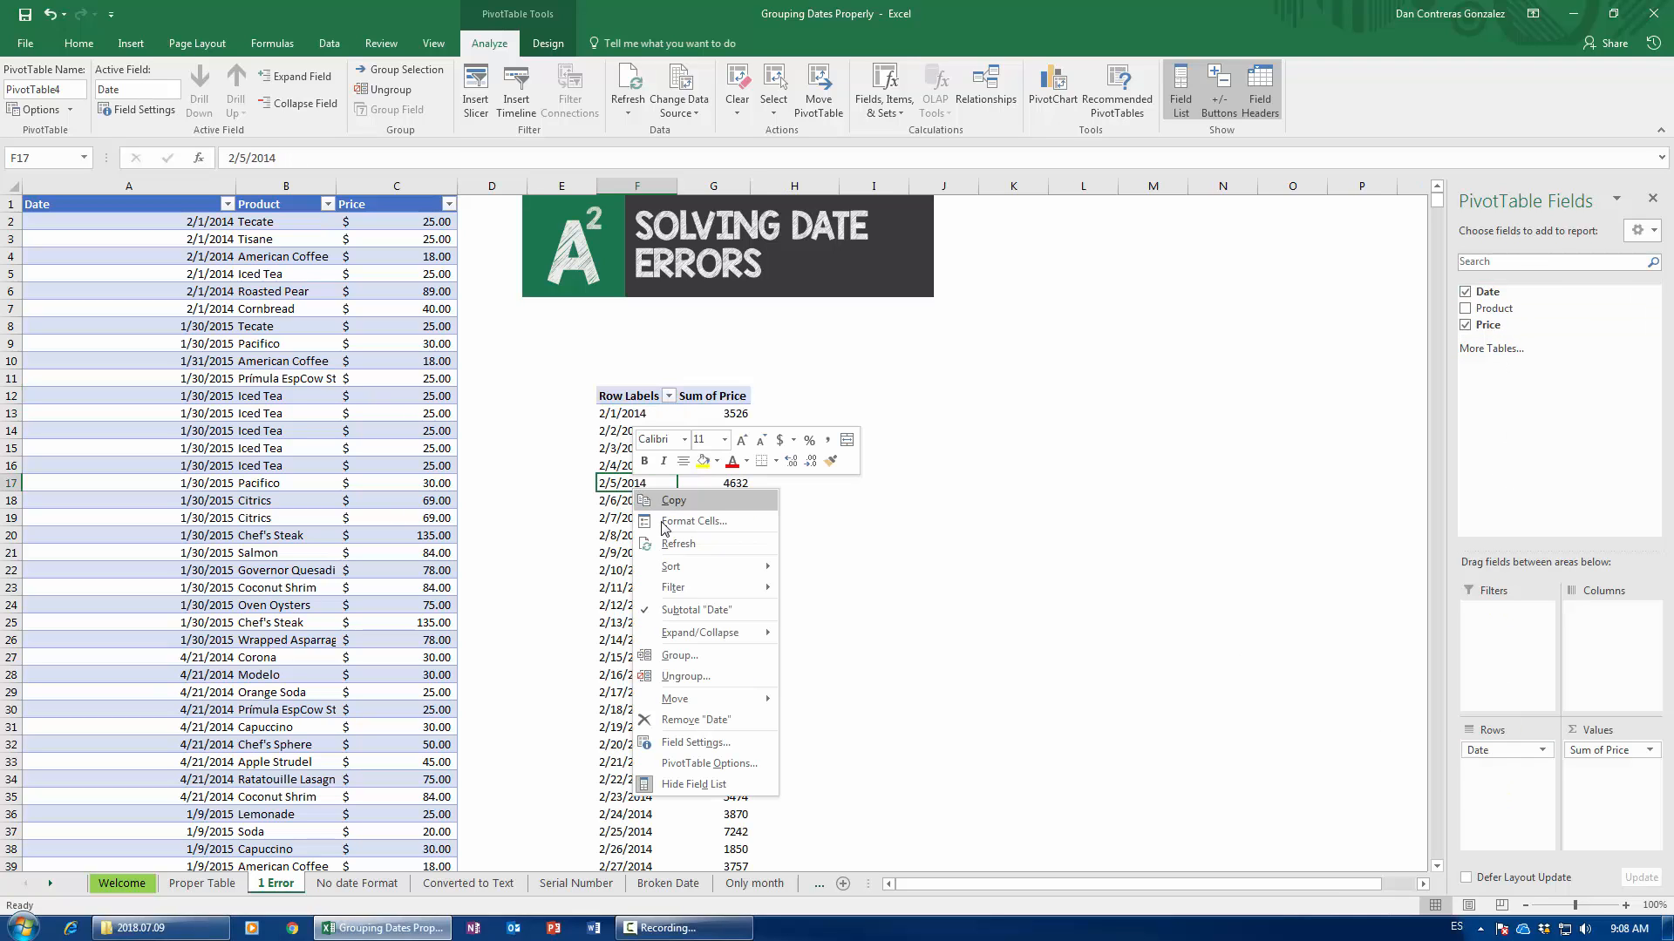
{"action": "left_click", "coordinate": [695, 659]}
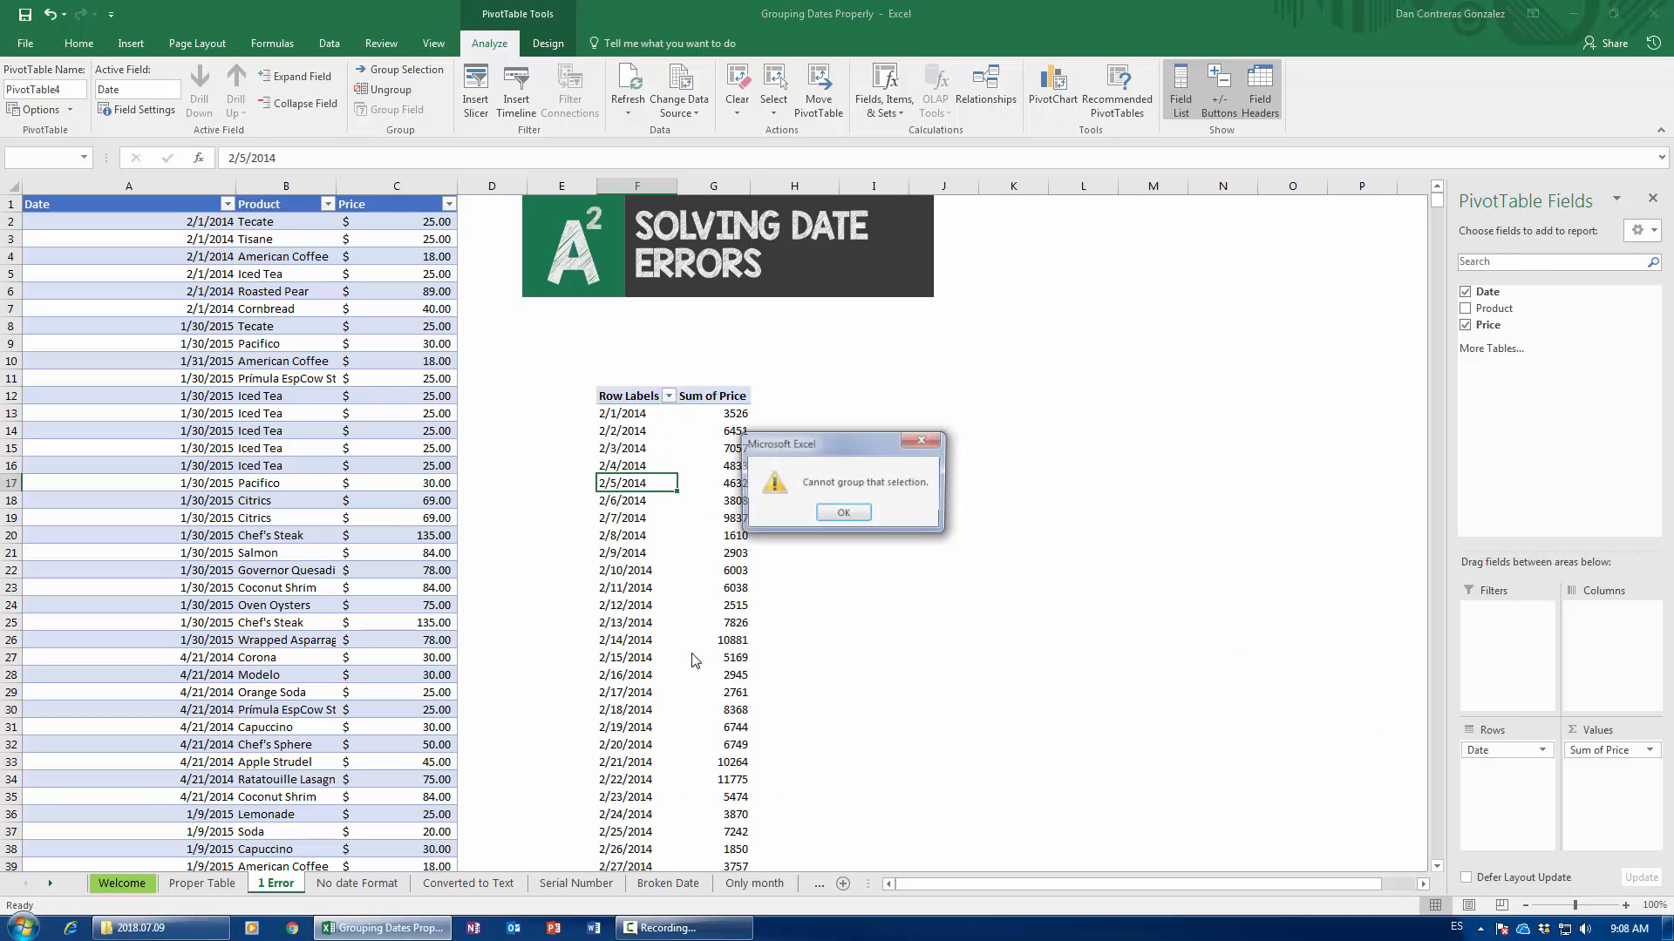
{"action": "left_click", "coordinate": [839, 522]}
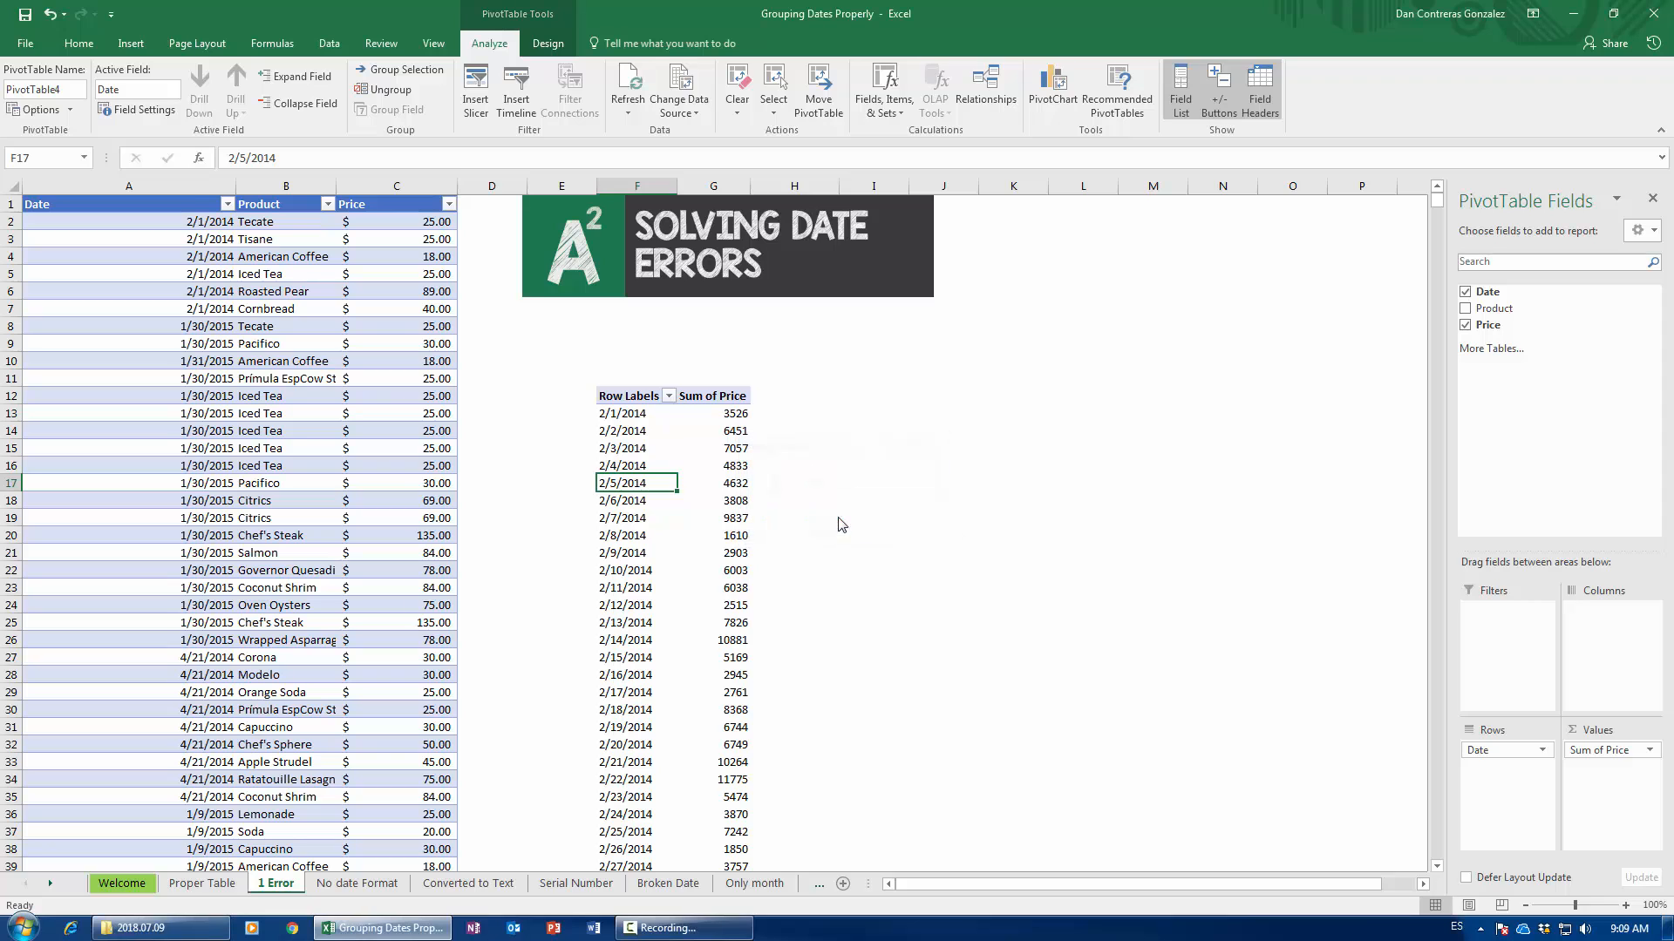
- Delete the entire PivotTable that starts at cell F12
{"action": "left_click", "coordinate": [635, 400]}
{"action": "key", "text": "ctrl+shift+Right"}
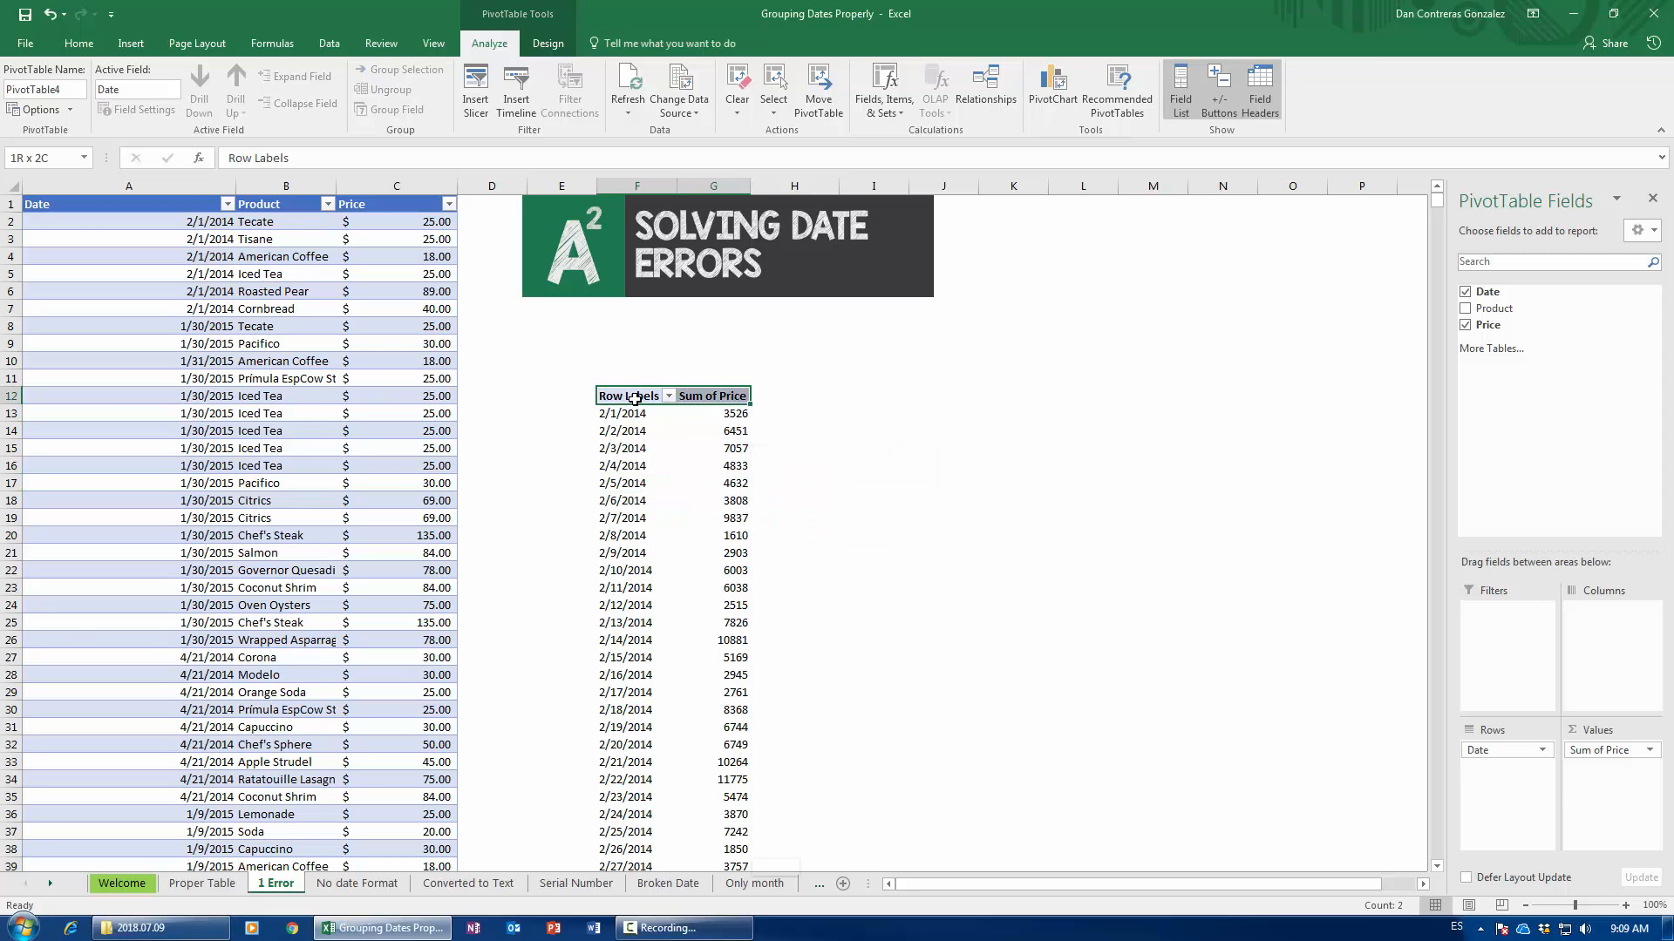
{"action": "key", "text": "ctrl+shift+Down"}
{"action": "key", "text": "Delete"}
{"action": "key", "text": "ctrl+BackSpace"}
{"action": "left_click", "coordinate": [635, 400]}
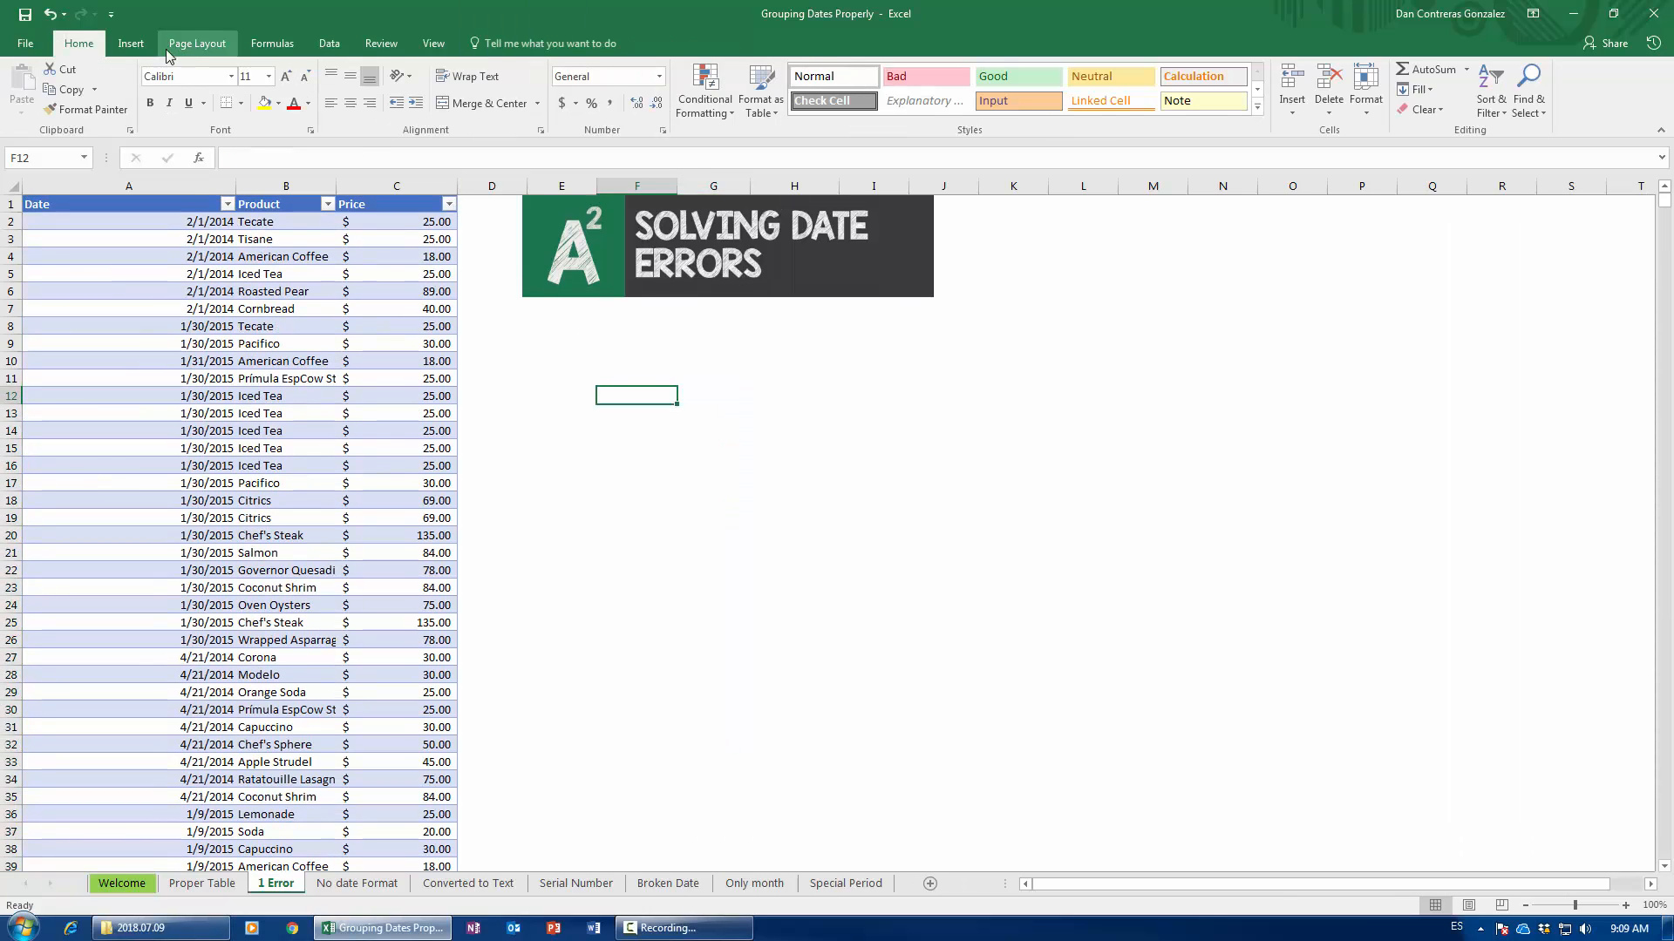
- Create a PivotTable from the table Tabla16, placed at cell F12 of the 1 Error sheet
{"action": "left_click", "coordinate": [131, 42]}
{"action": "left_click", "coordinate": [29, 87]}
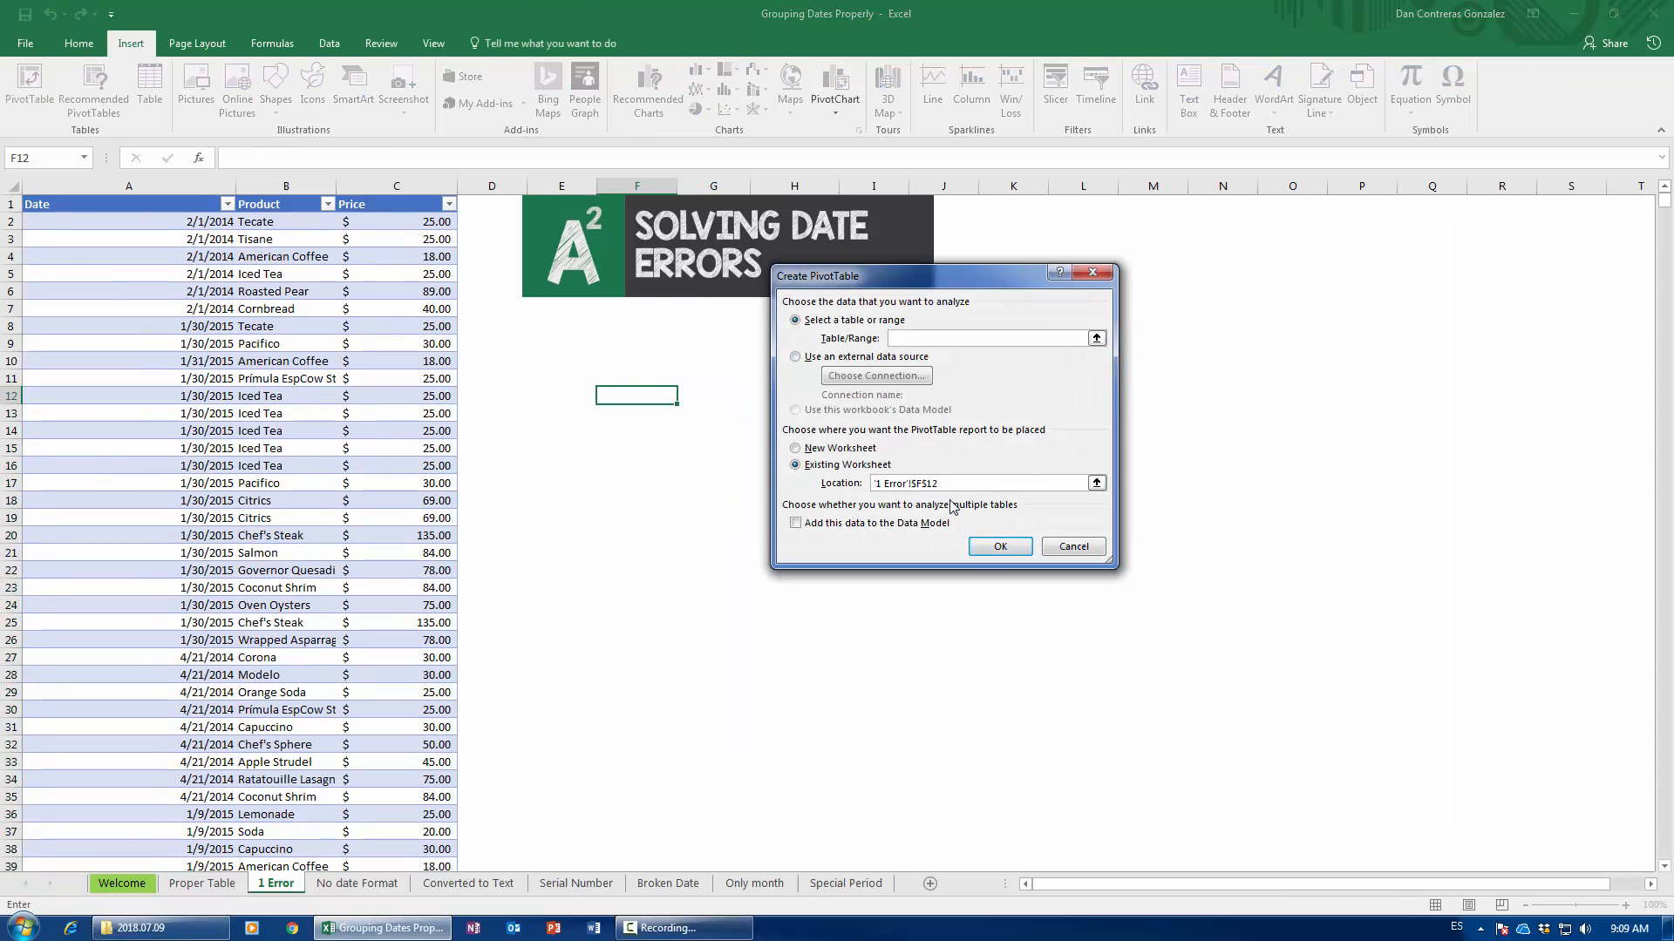
{"action": "left_click", "coordinate": [130, 204]}
{"action": "key", "text": "ctrl+shift+Right"}
{"action": "key", "text": "ctrl+shift+Down"}
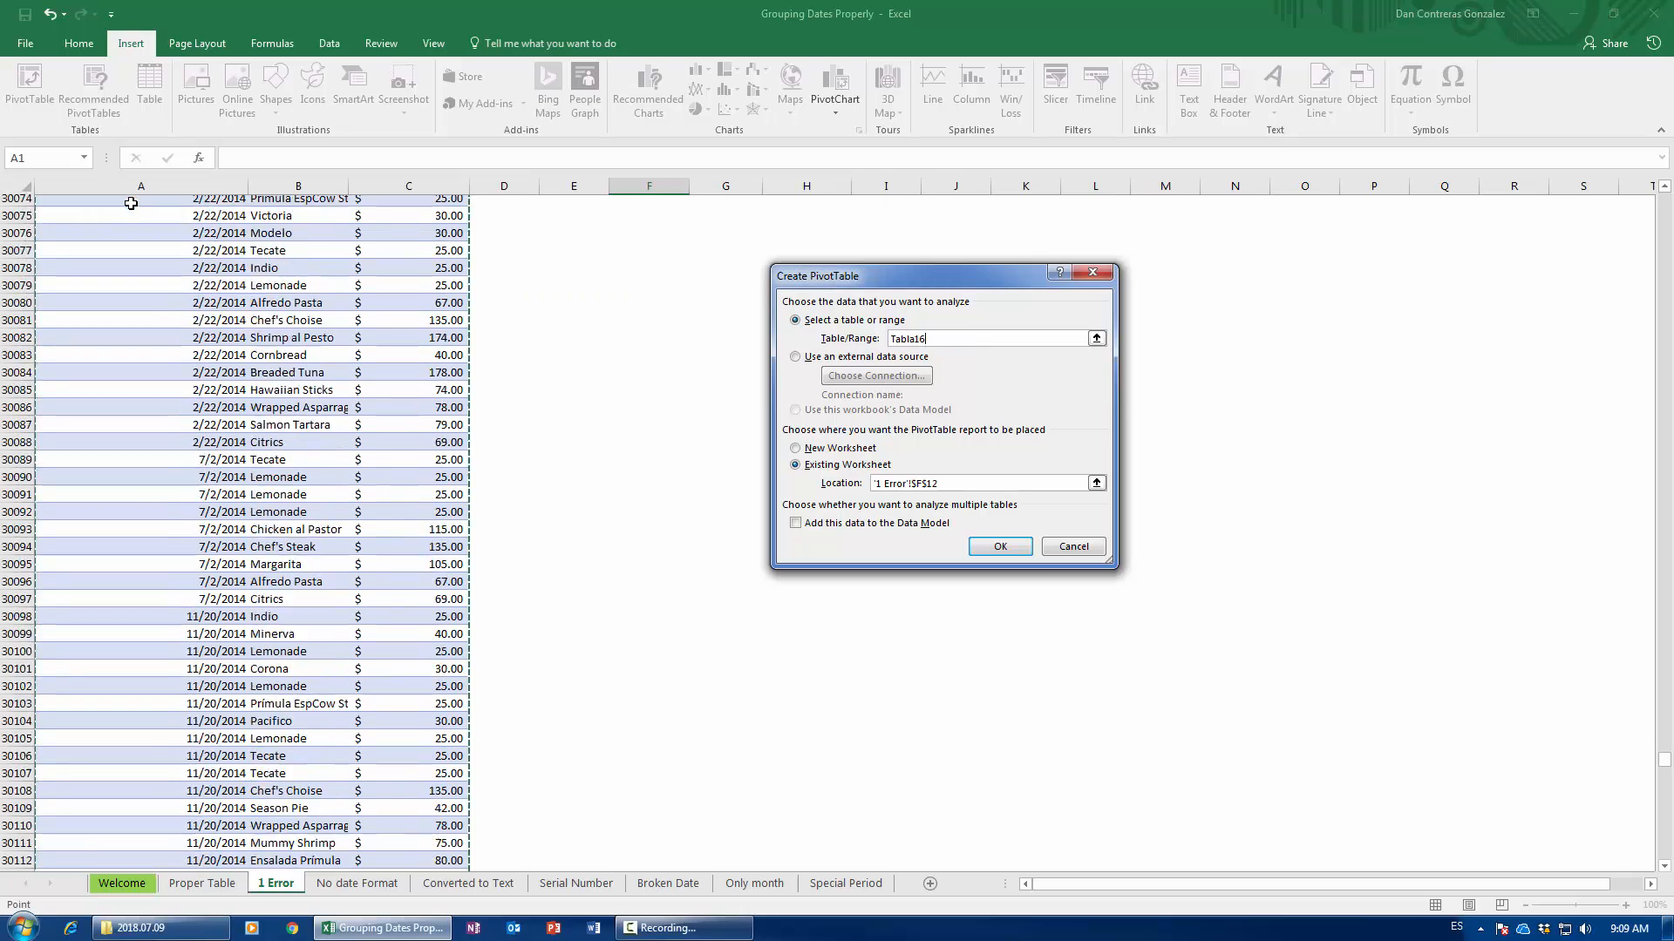
{"action": "left_click", "coordinate": [998, 547]}
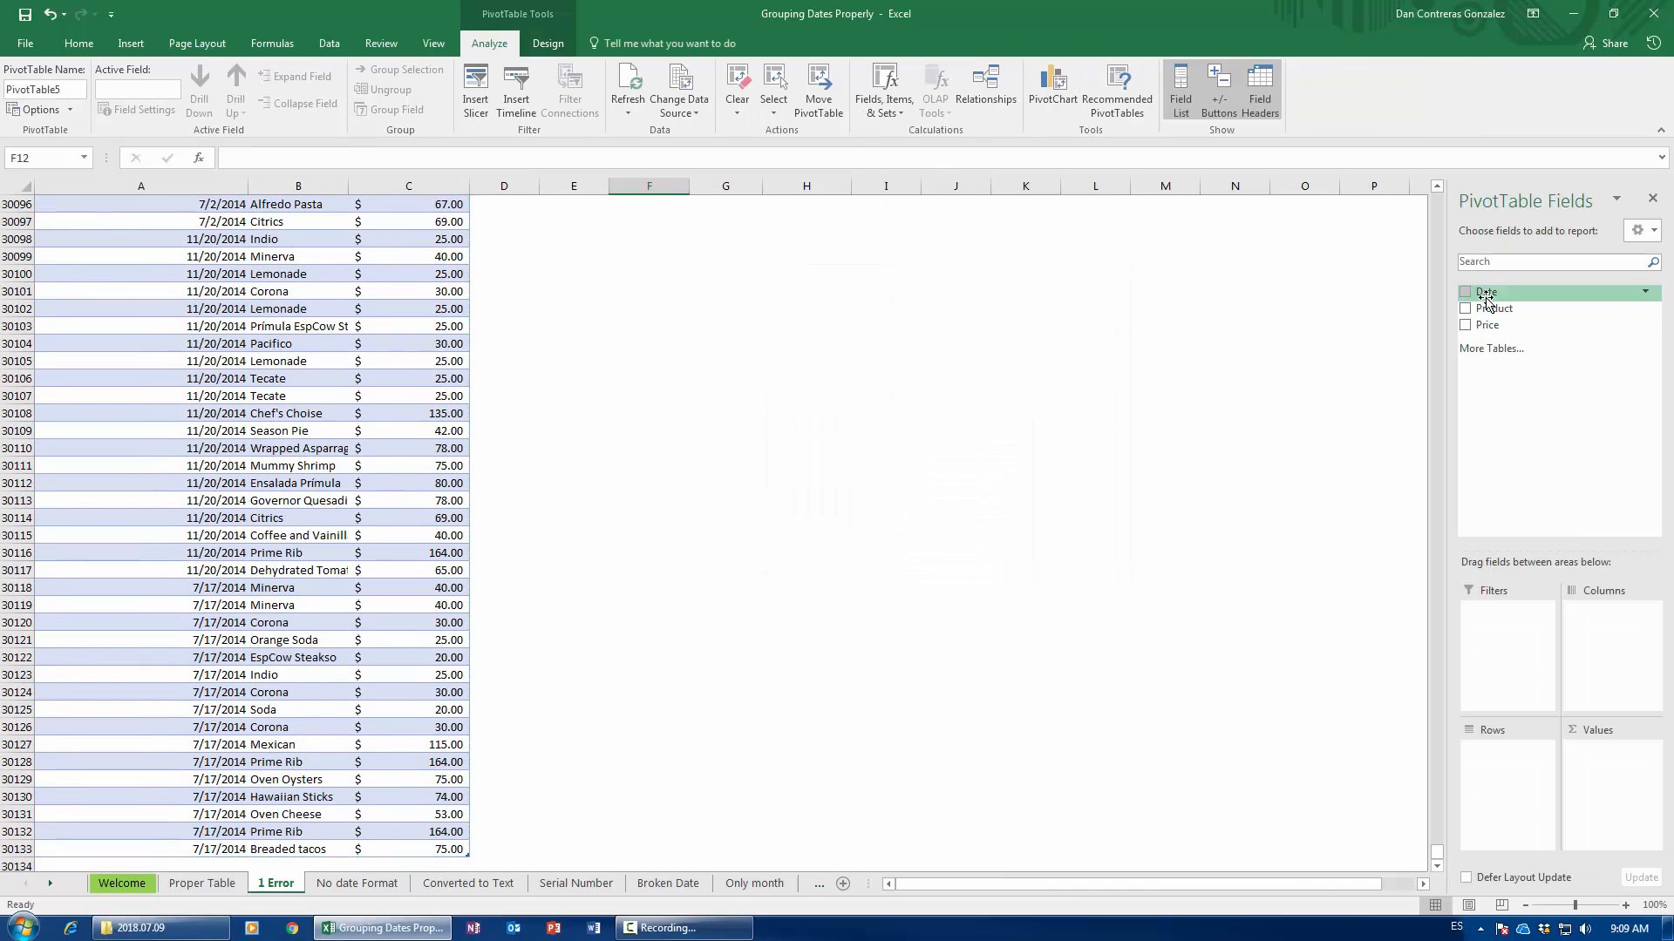
- Add the Date field to the PivotTable's rows and expand the 2014 and 2015 groups into their quarters
{"action": "left_click_drag", "start_coordinate": [1487, 293], "coordinate": [1517, 811]}
{"action": "left_click", "coordinate": [757, 391]}
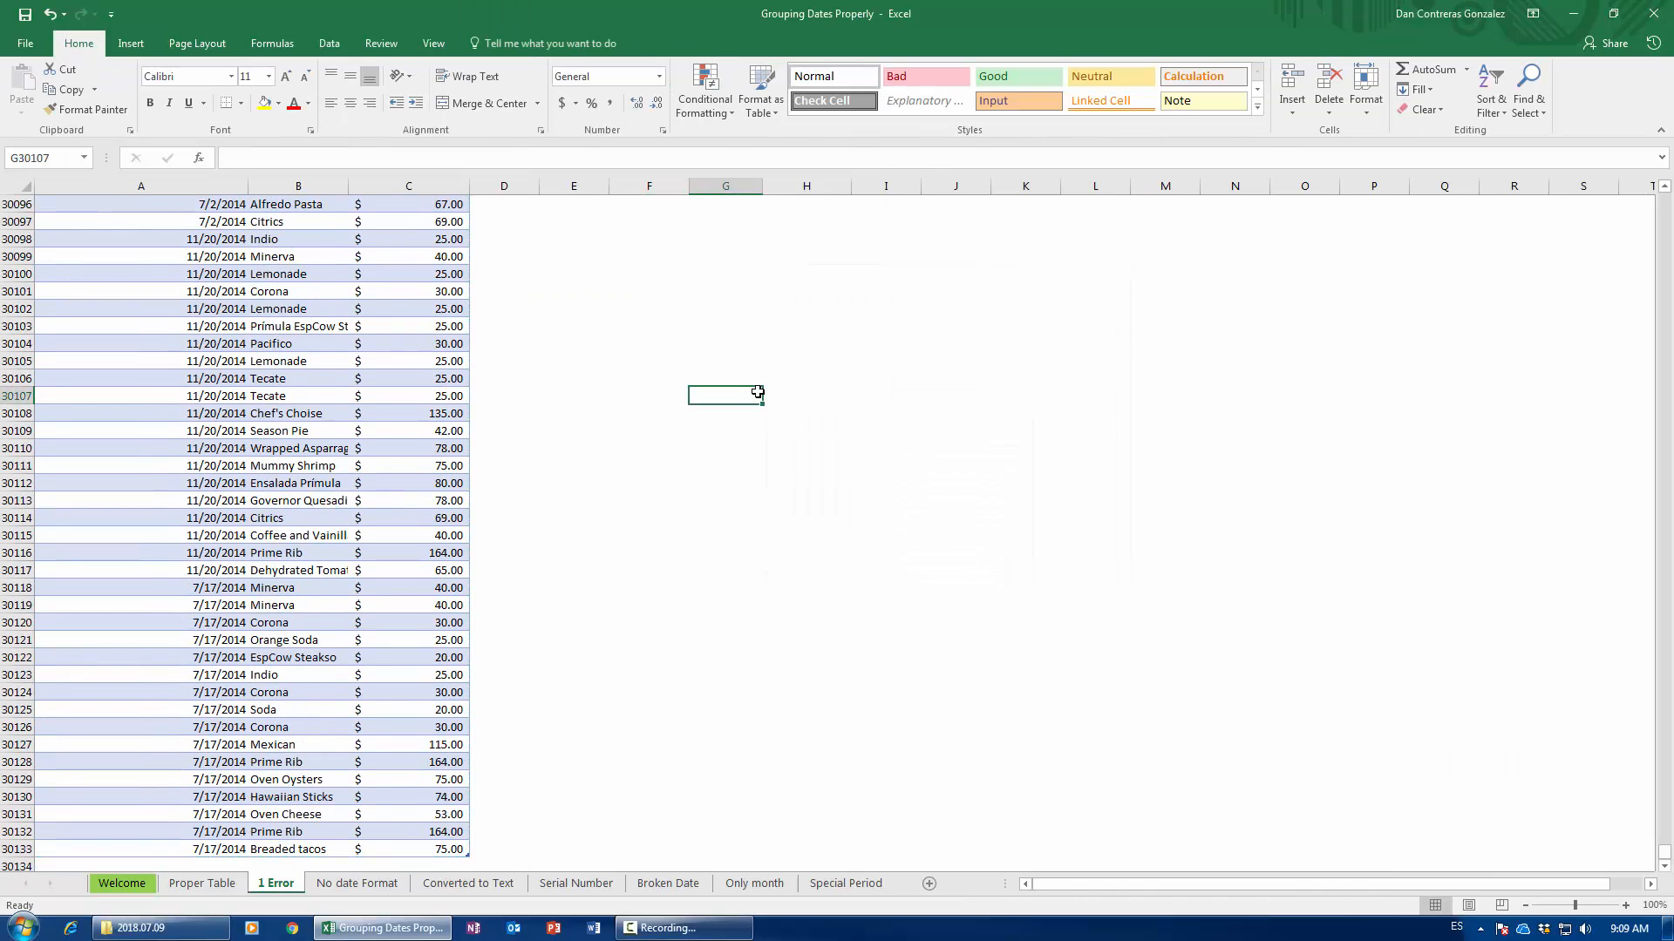
{"action": "key", "text": "ctrl+Up"}
{"action": "left_click", "coordinate": [608, 413]}
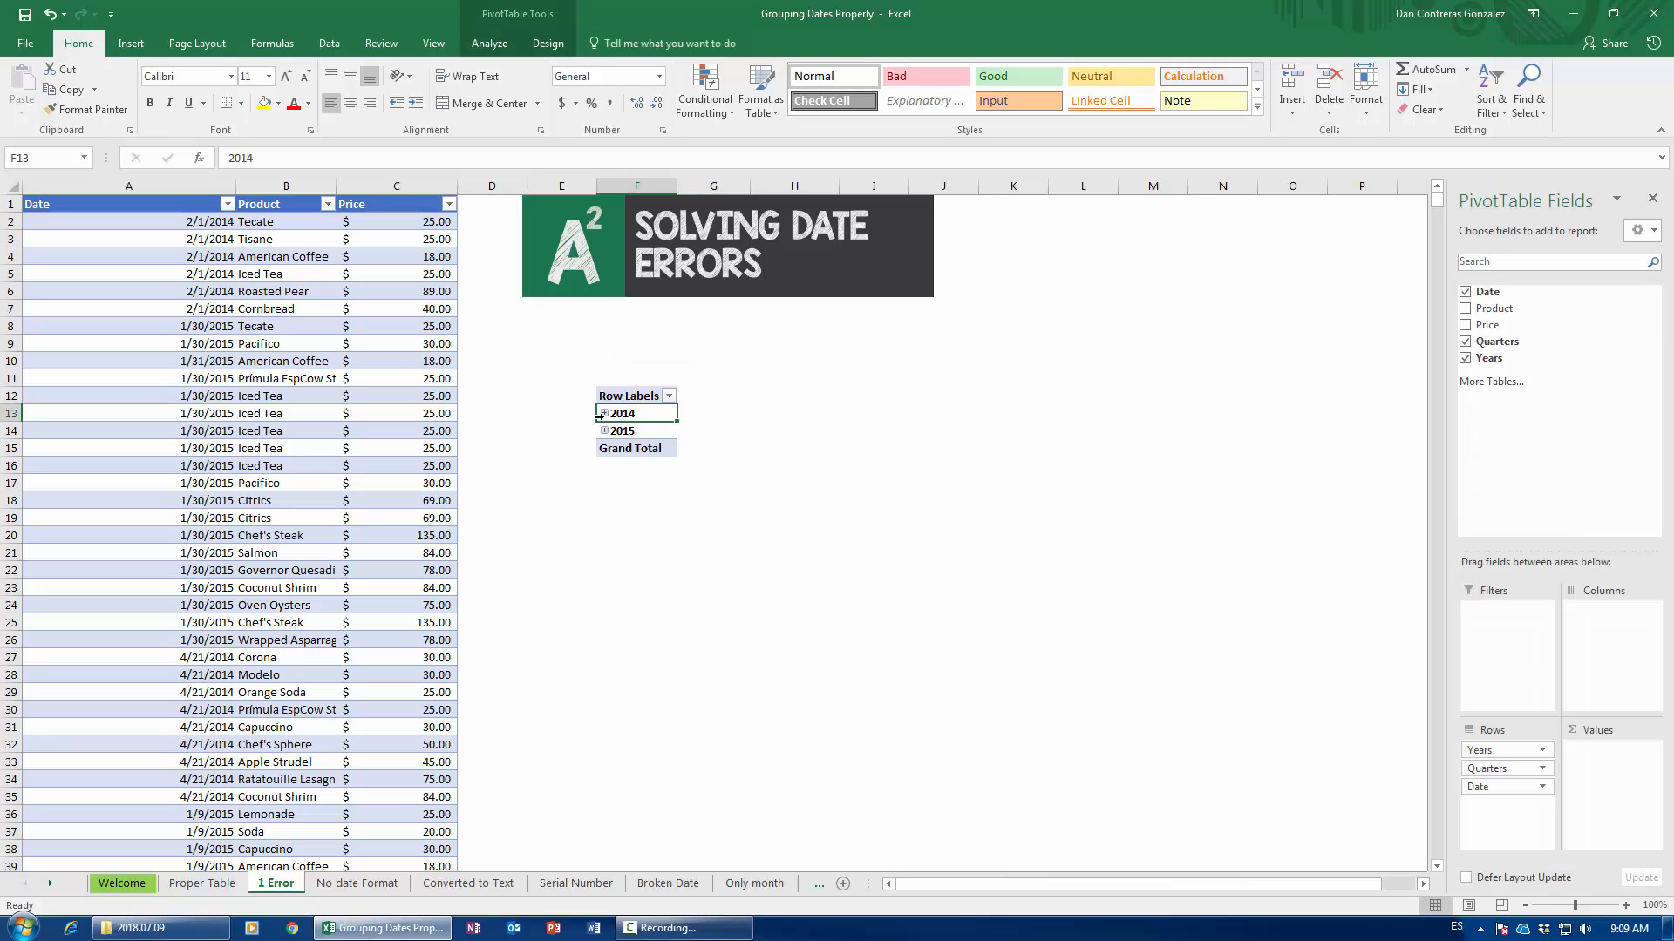
{"action": "left_click", "coordinate": [604, 414]}
{"action": "left_click", "coordinate": [600, 503]}
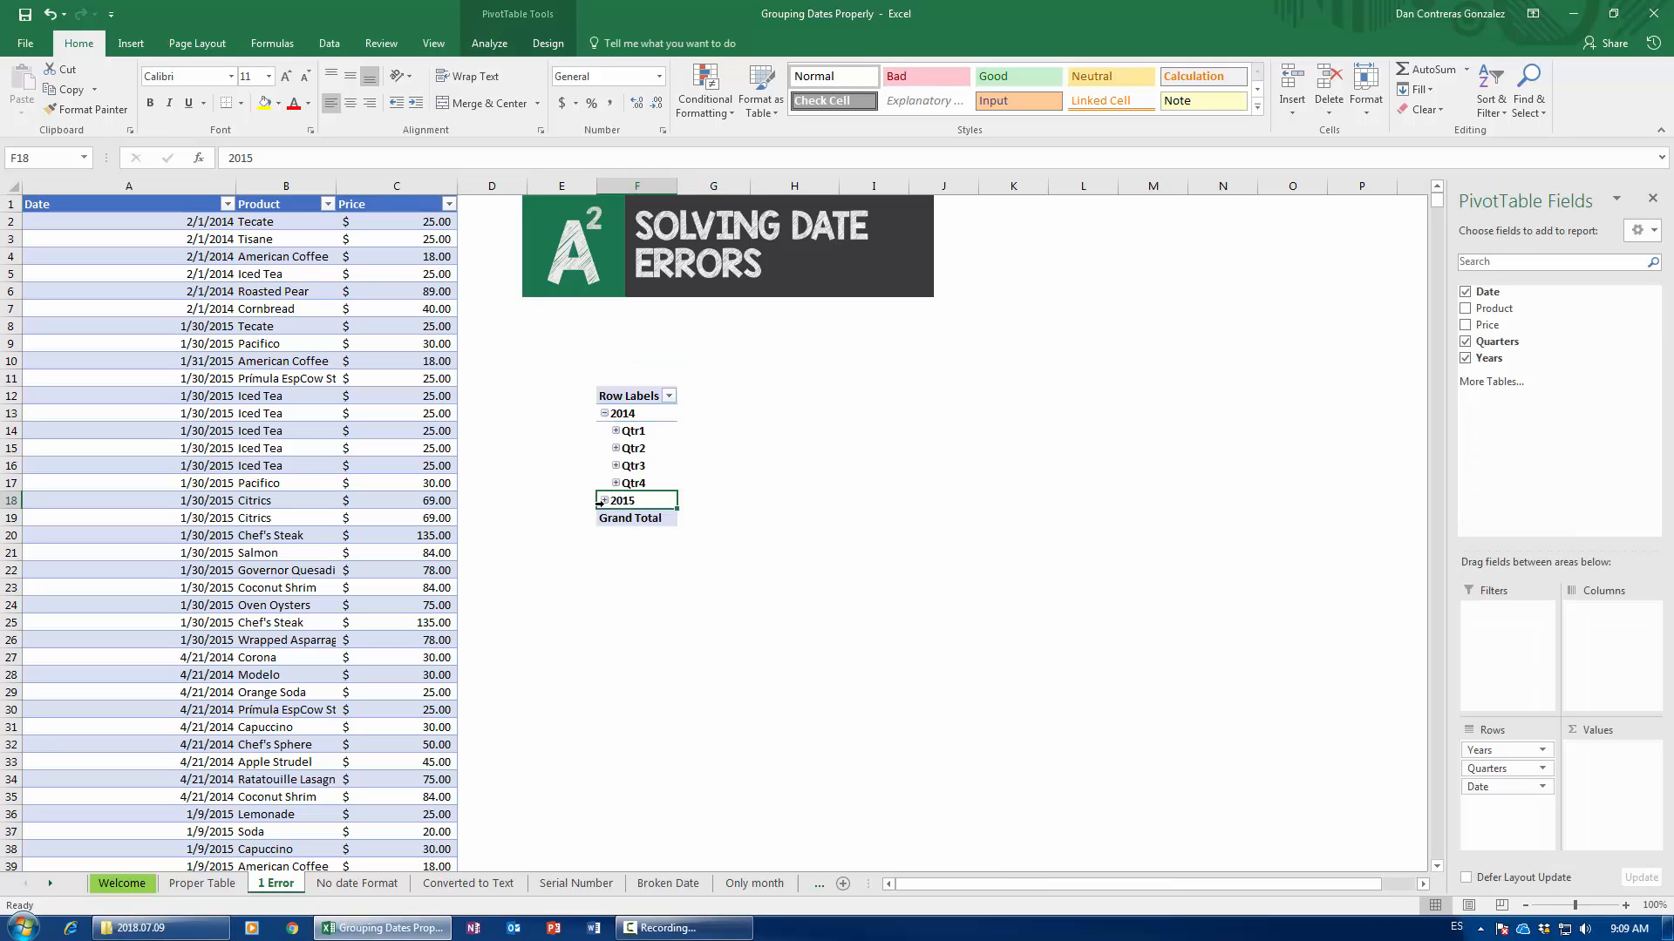
{"action": "left_click", "coordinate": [605, 500]}
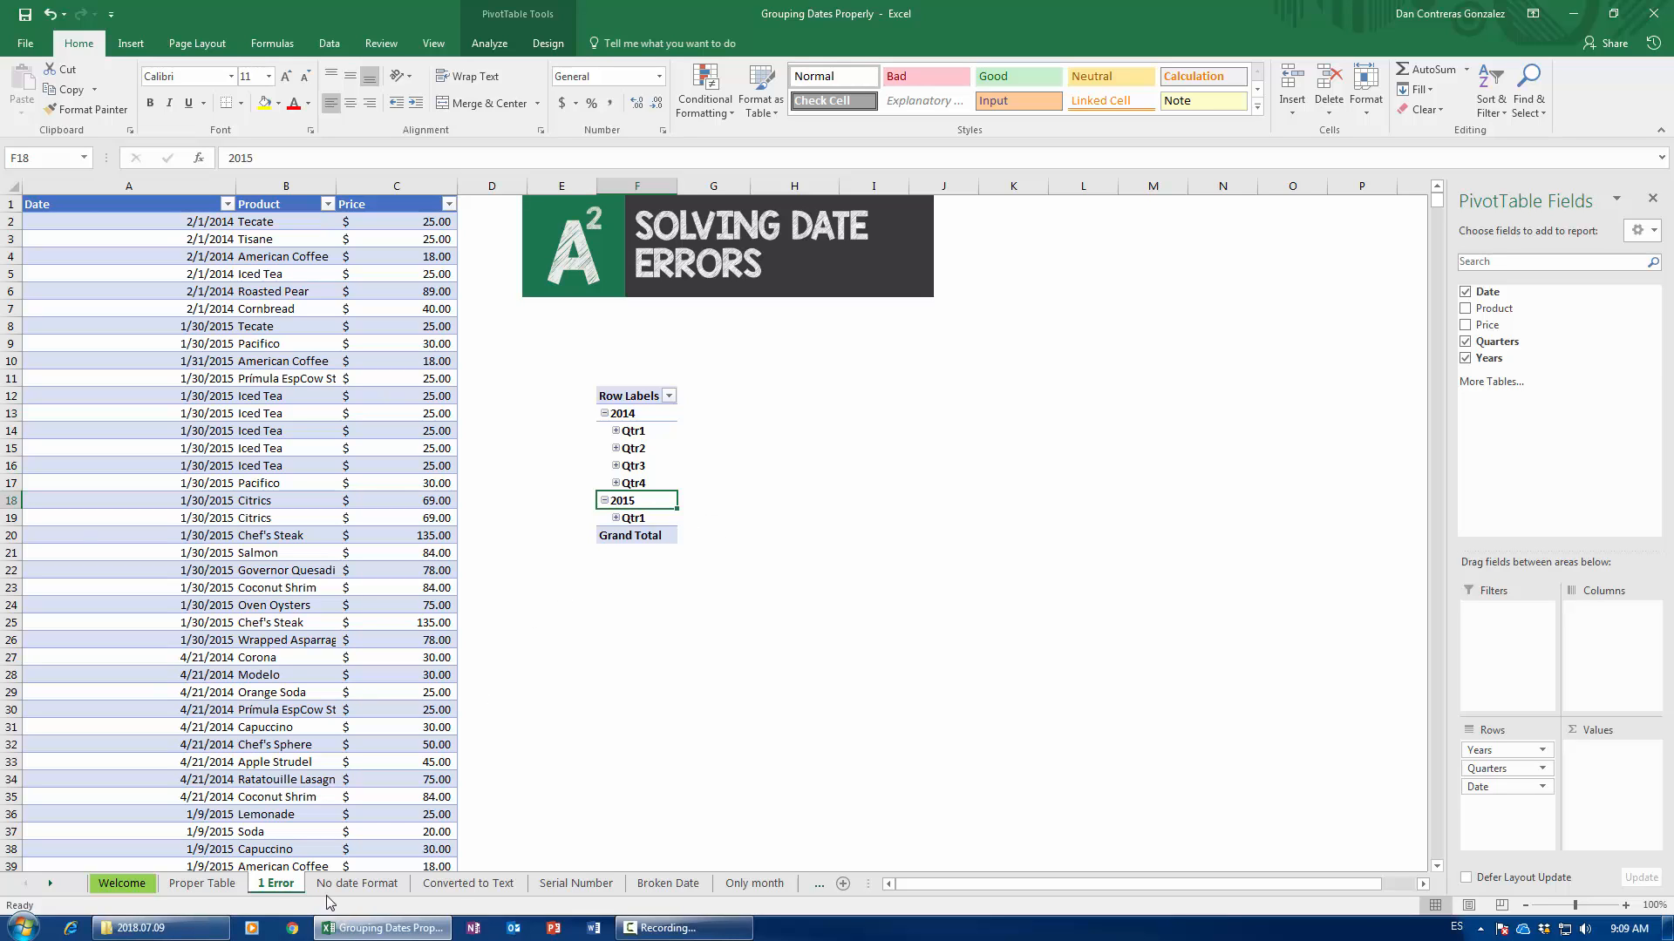
- Open the Converted to Text sheet and auto-fit the width of its Date column
{"action": "left_click", "coordinate": [469, 883]}
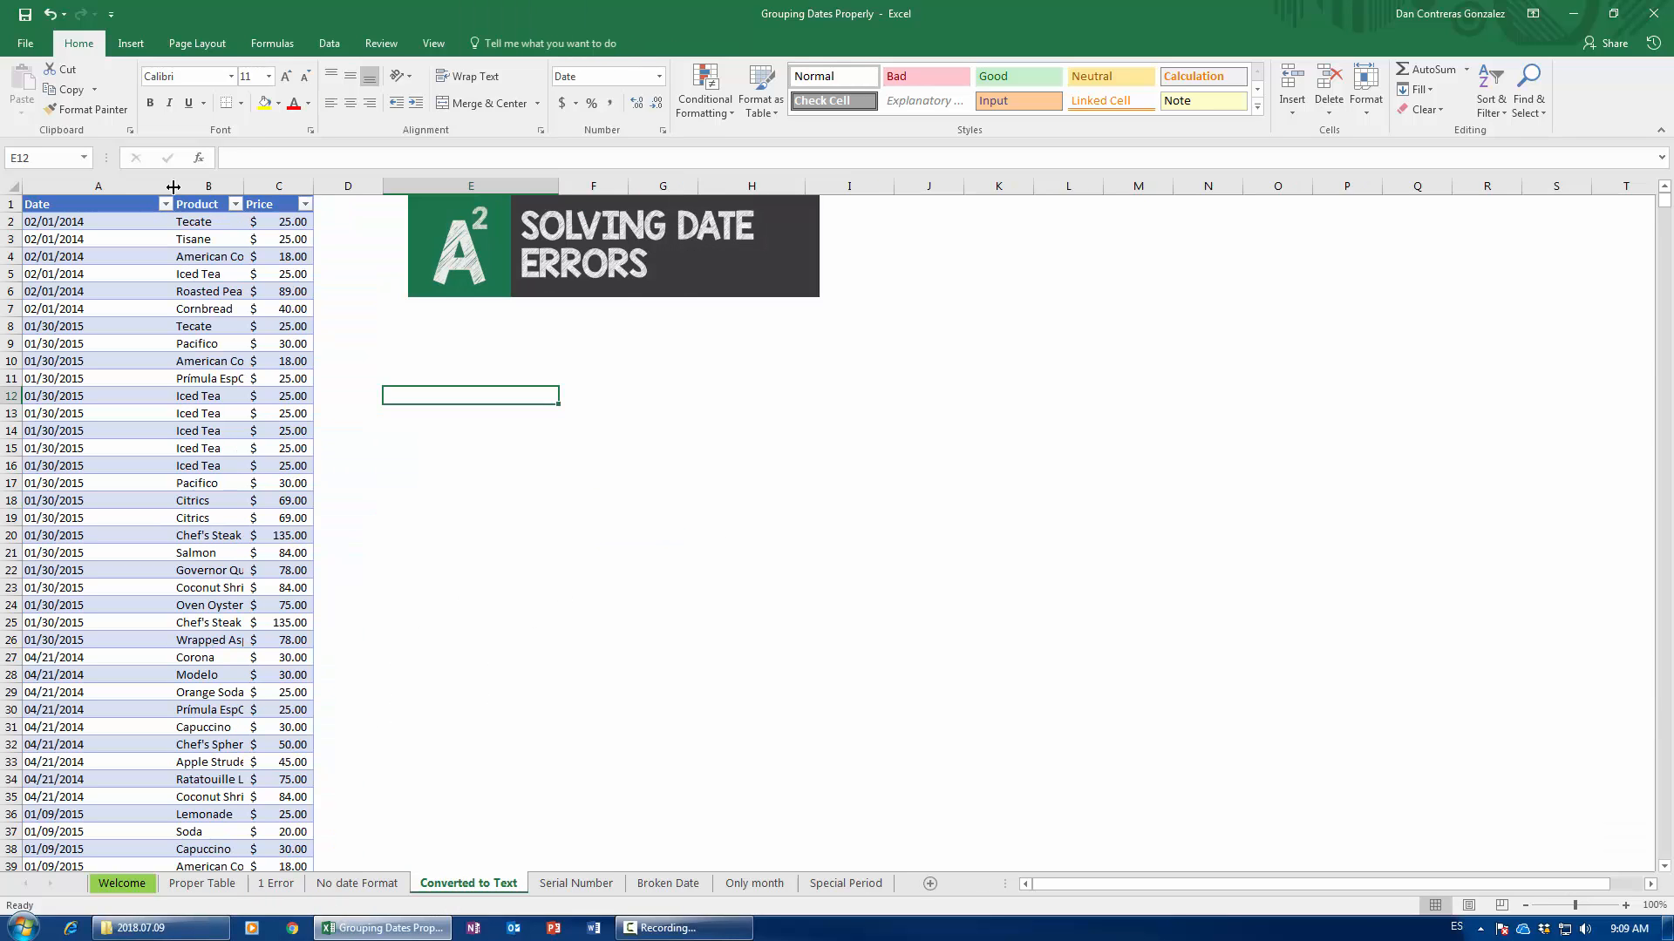
{"action": "double_click", "coordinate": [174, 186]}
- Create a PivotTable from the table Tabla15, placed at cell E14 of the existing Converted to Text sheet
{"action": "left_click", "coordinate": [300, 378]}
{"action": "left_click", "coordinate": [131, 43]}
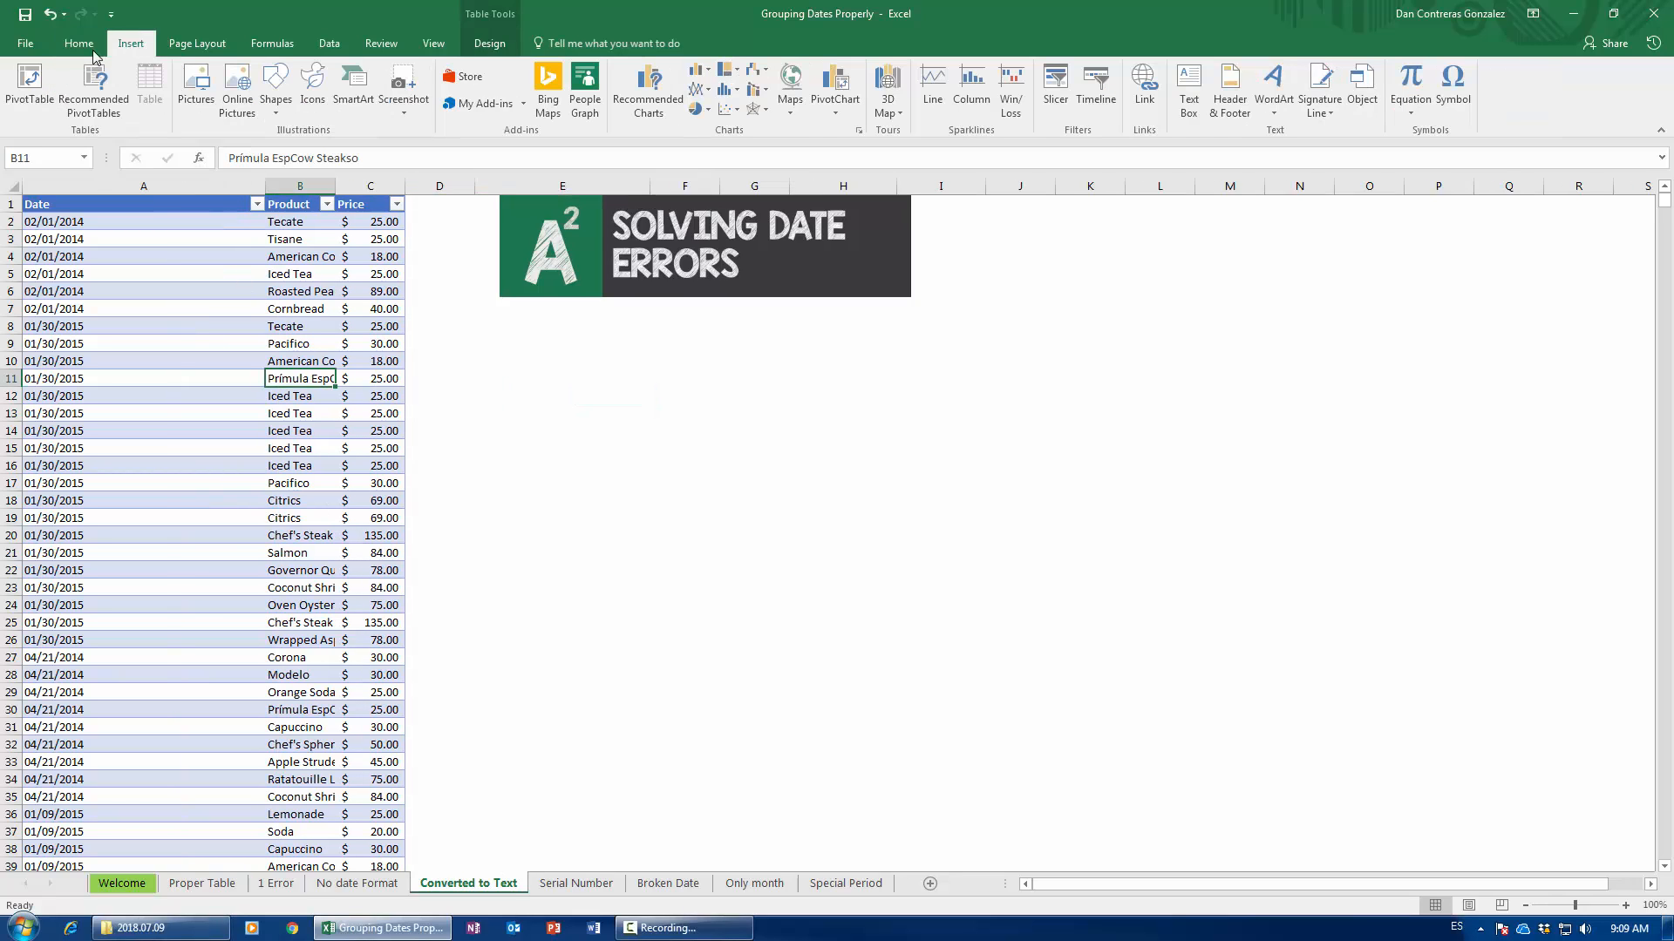
{"action": "left_click", "coordinate": [29, 86]}
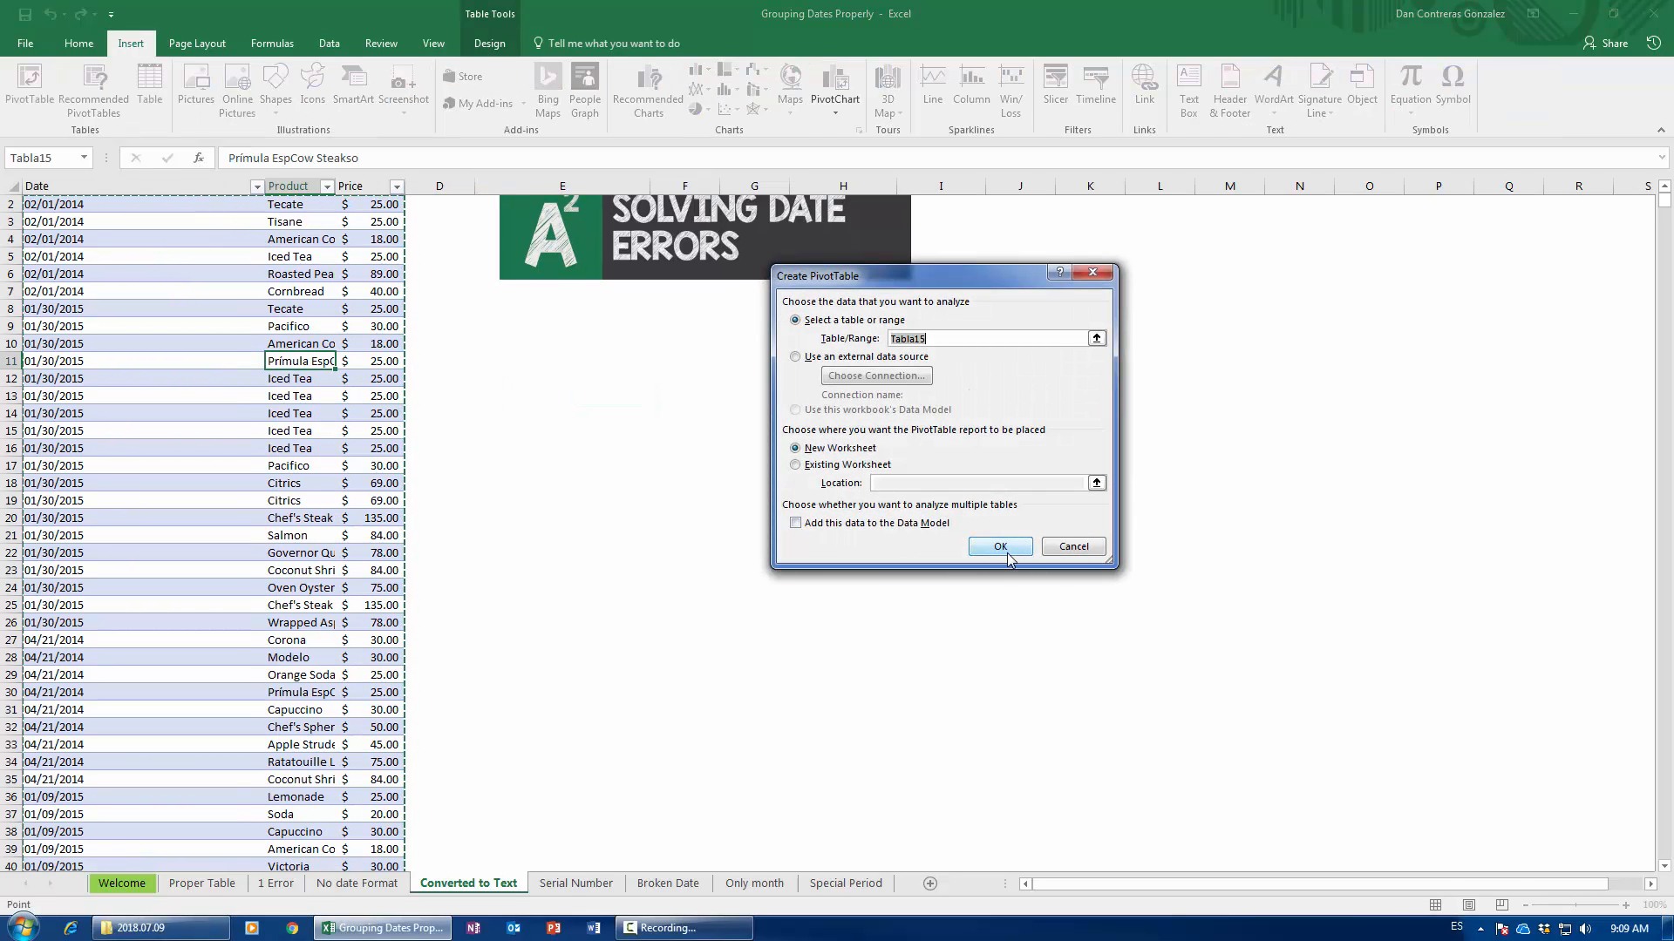
{"action": "left_click", "coordinate": [816, 464]}
{"action": "left_click", "coordinate": [565, 409]}
{"action": "left_click", "coordinate": [1000, 545]}
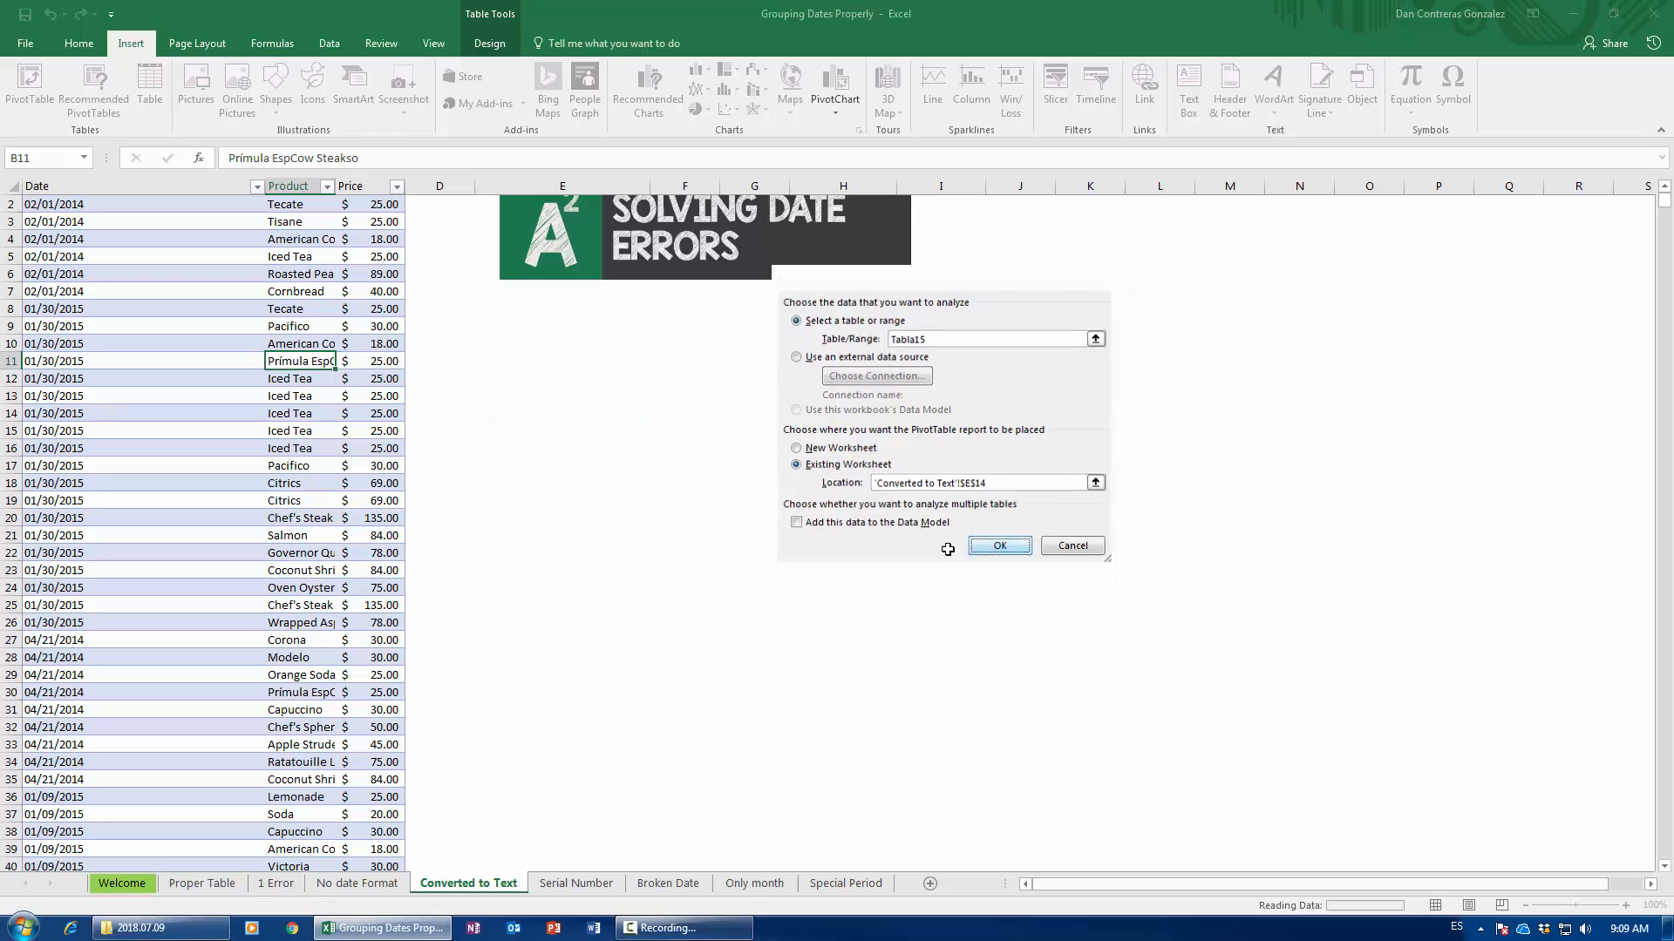
{"action": "scroll", "coordinate": [131, 322], "scroll_direction": "up", "scroll_amount": 1}
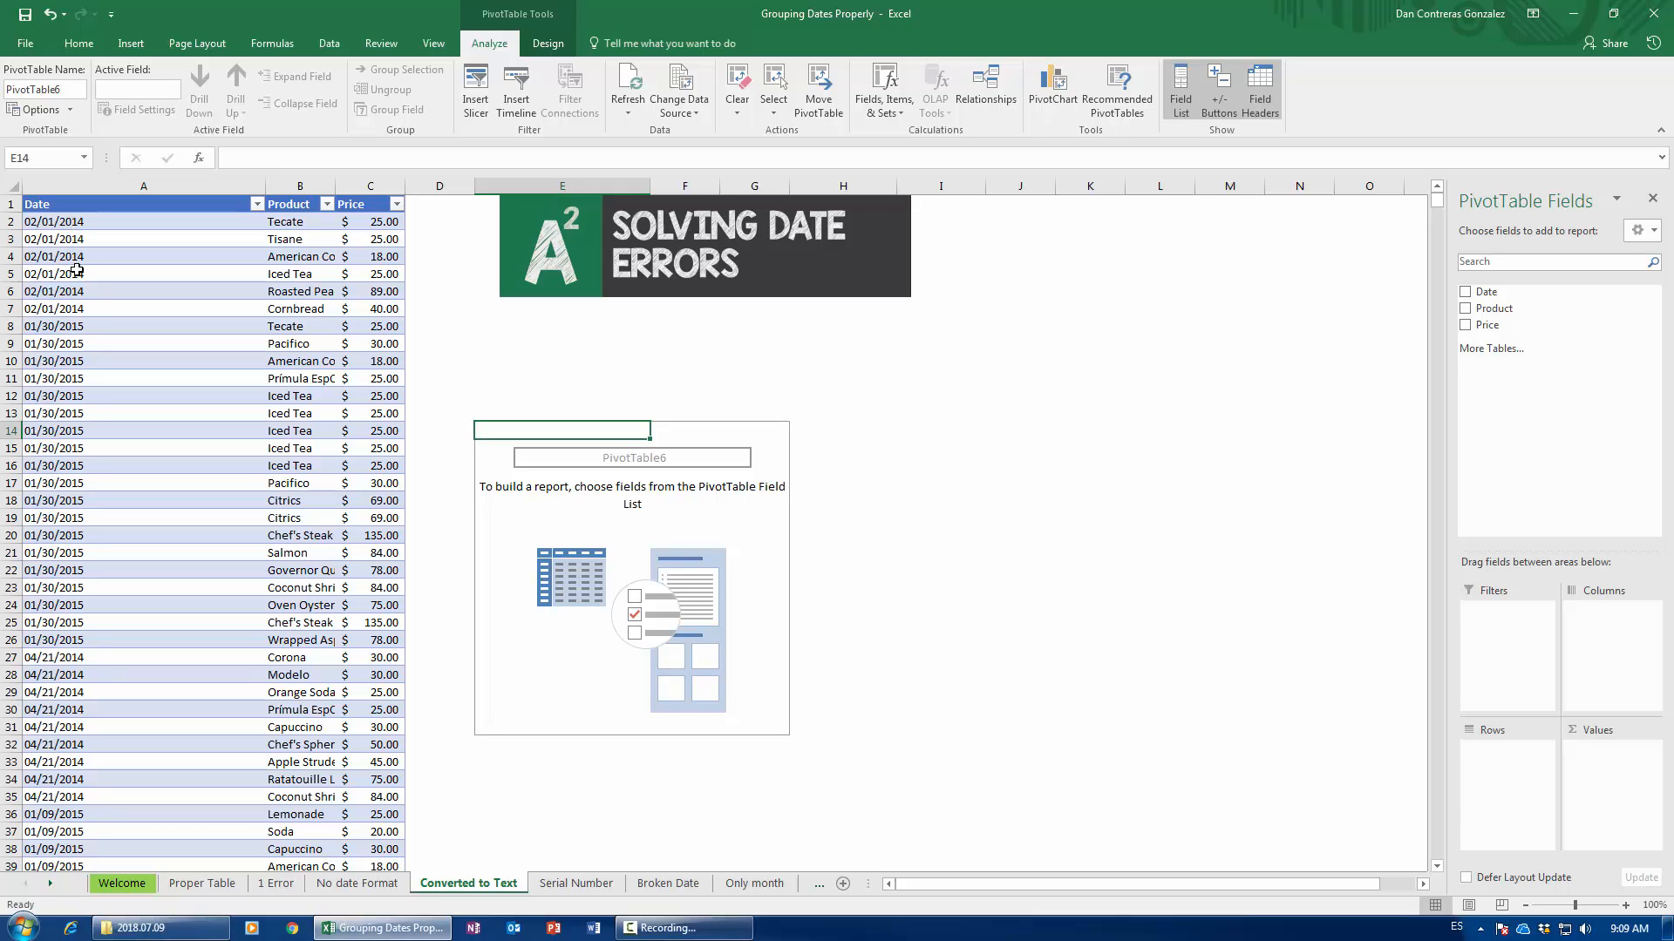
- Put Date in the PivotTable's rows and Price in its values, and try to group the row dates
{"action": "left_click", "coordinate": [99, 225]}
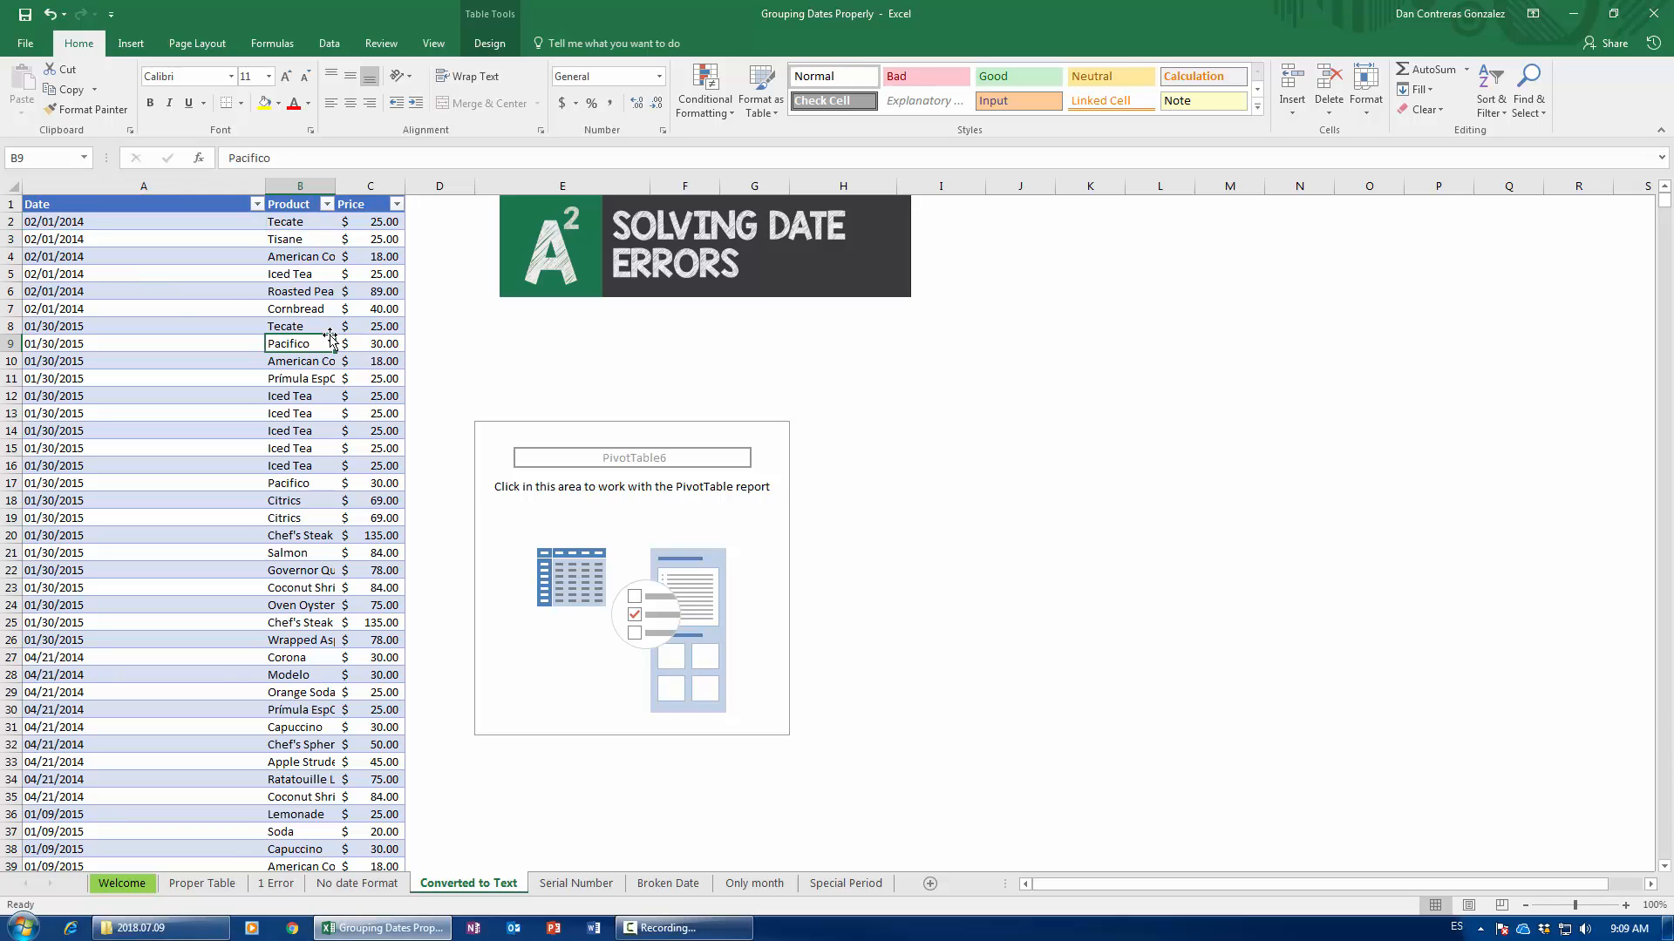
{"action": "left_click", "coordinate": [633, 499]}
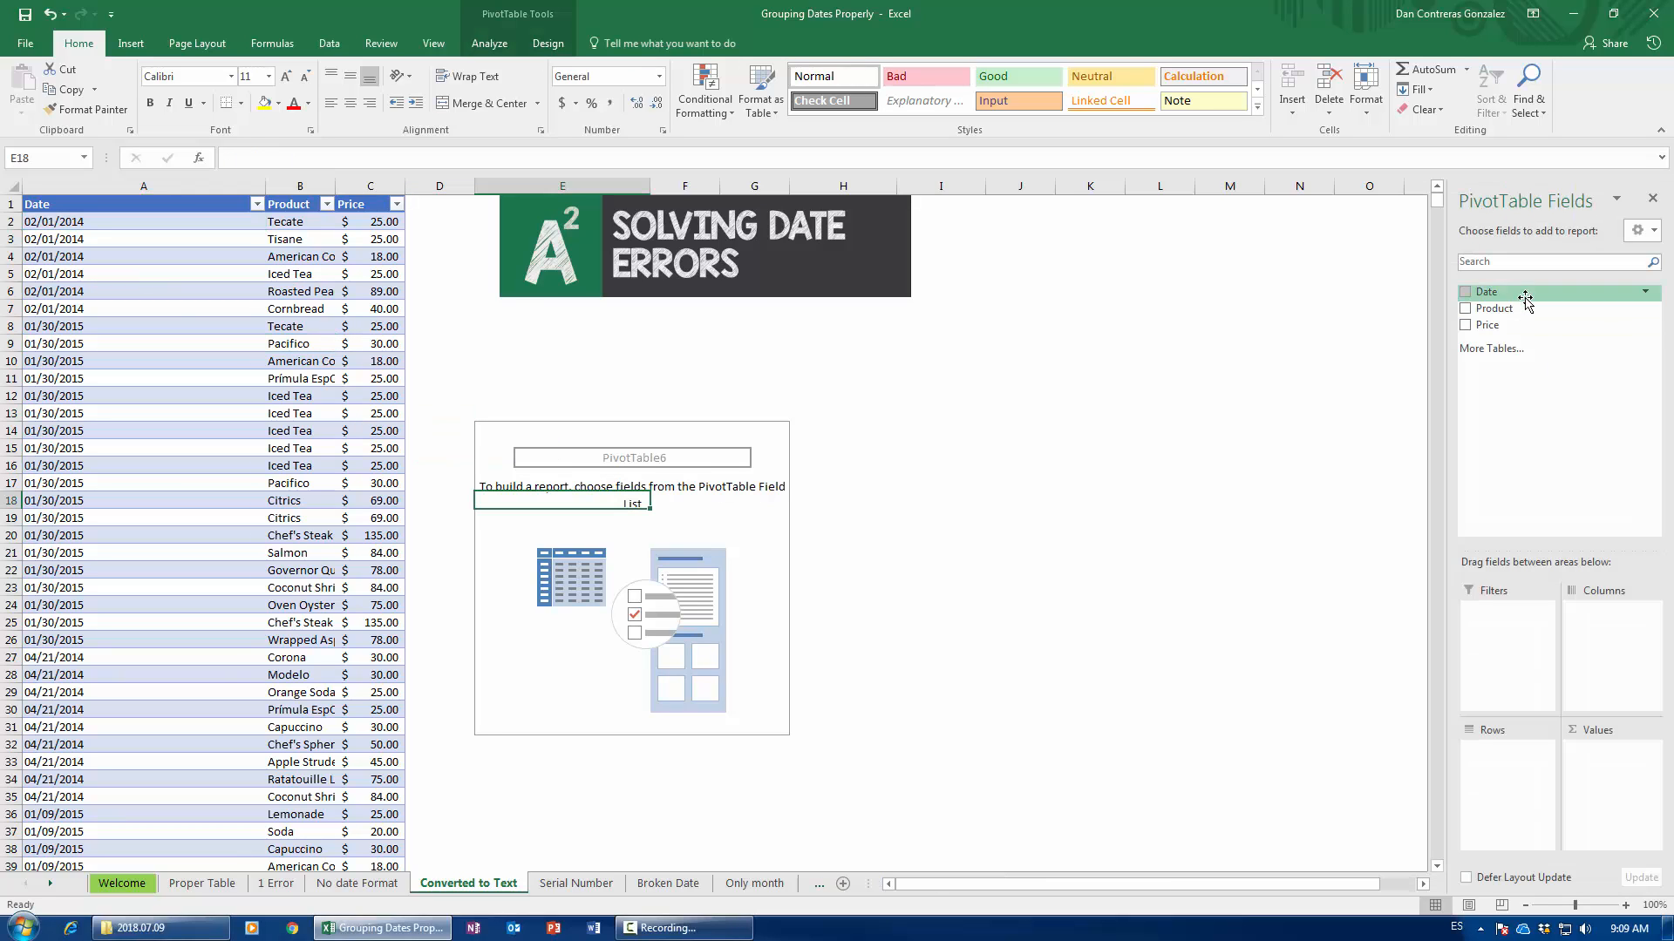
{"action": "left_click_drag", "start_coordinate": [1484, 293], "coordinate": [1534, 778]}
{"action": "left_click_drag", "start_coordinate": [1526, 330], "coordinate": [1596, 778]}
{"action": "right_click", "coordinate": [513, 531]}
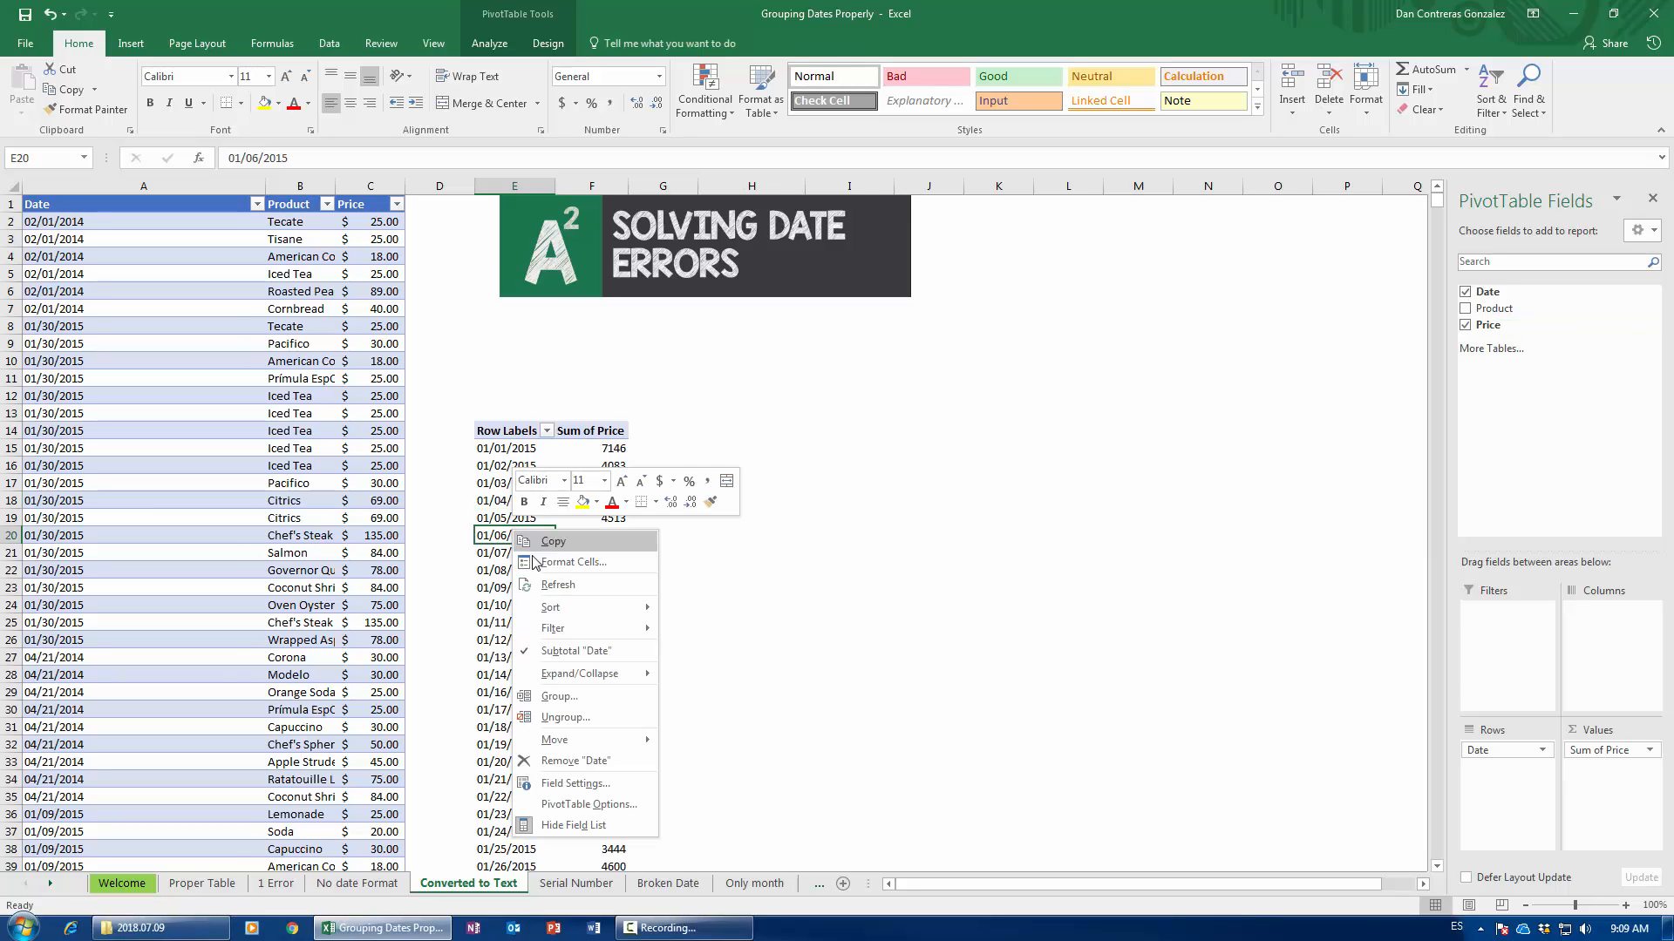
{"action": "left_click", "coordinate": [581, 705]}
{"action": "left_click_drag", "start_coordinate": [850, 445], "coordinate": [691, 336]}
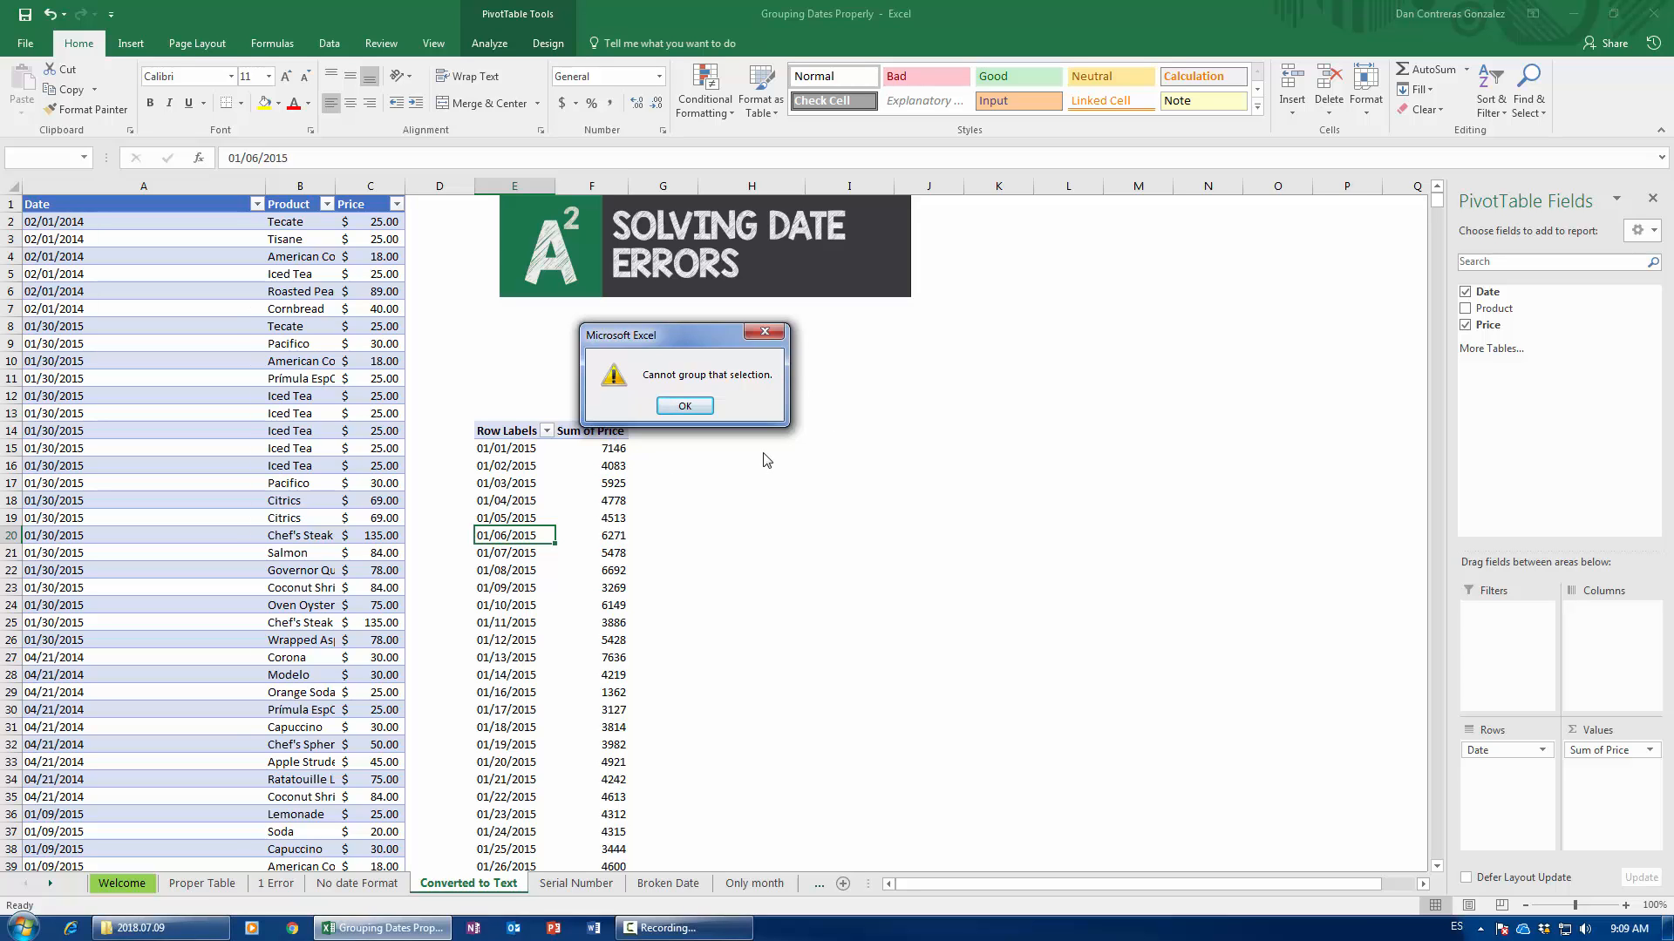
{"action": "left_click", "coordinate": [686, 407]}
- Delete the entire PivotTable that starts at cell E14
{"action": "left_click", "coordinate": [520, 437]}
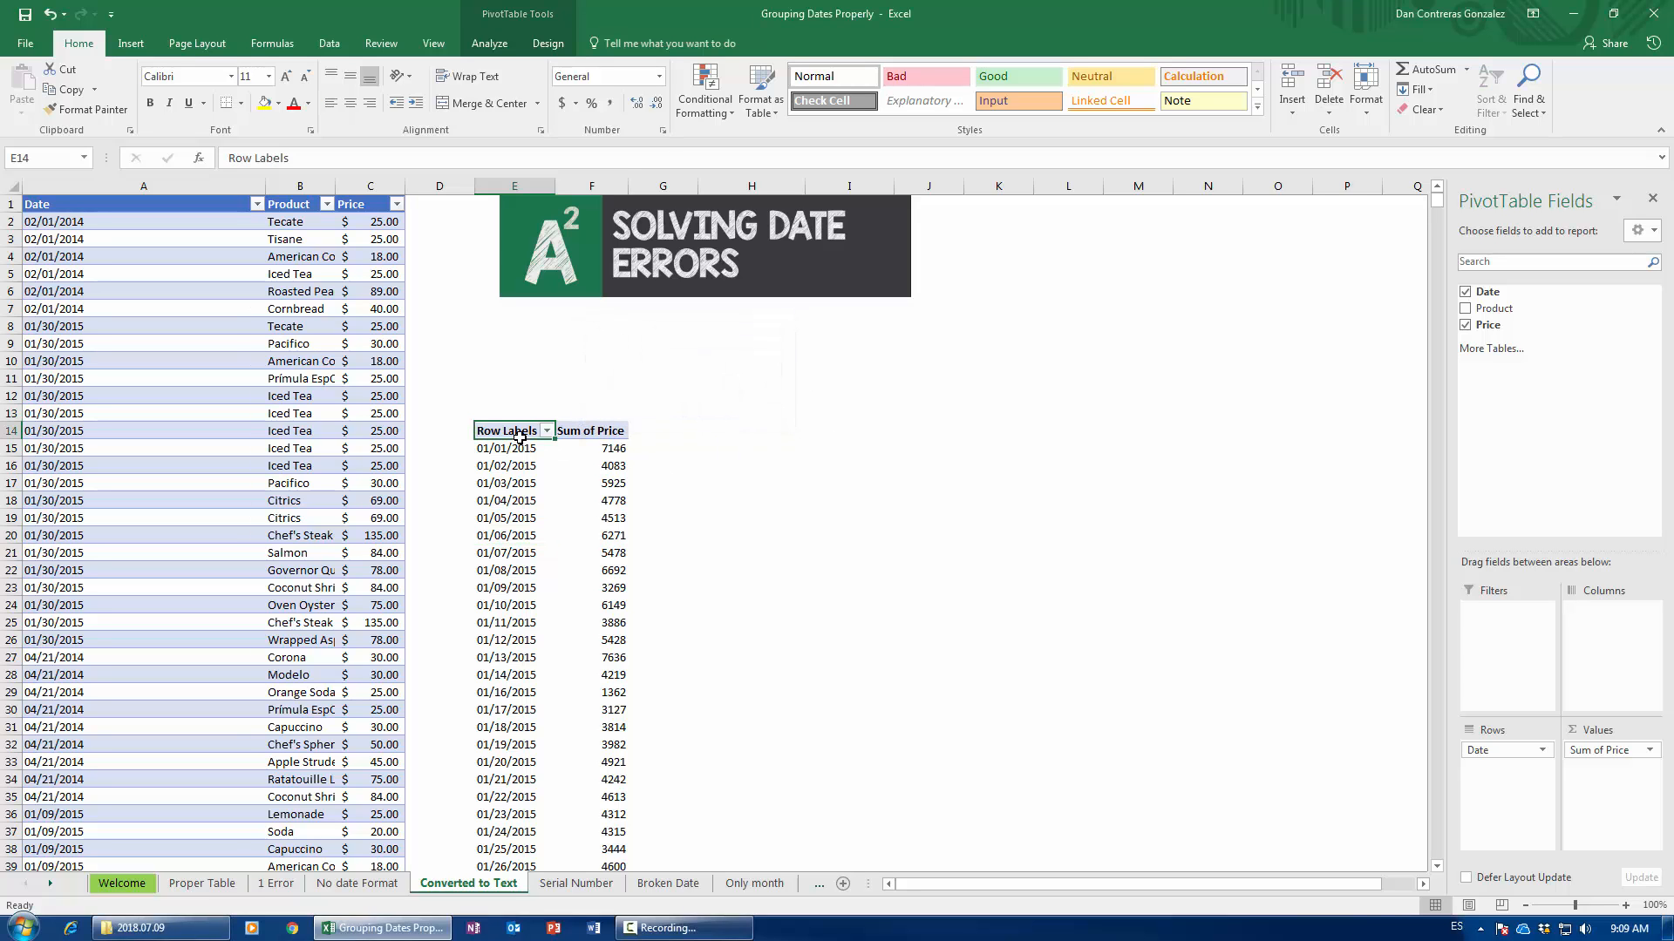
{"action": "key", "text": "ctrl+shift+Right"}
{"action": "key", "text": "ctrl+shift+Down"}
{"action": "key", "text": "Delete"}
- Examine how the date in cell A2 is previewed in the available number formats
{"action": "left_click", "coordinate": [137, 291]}
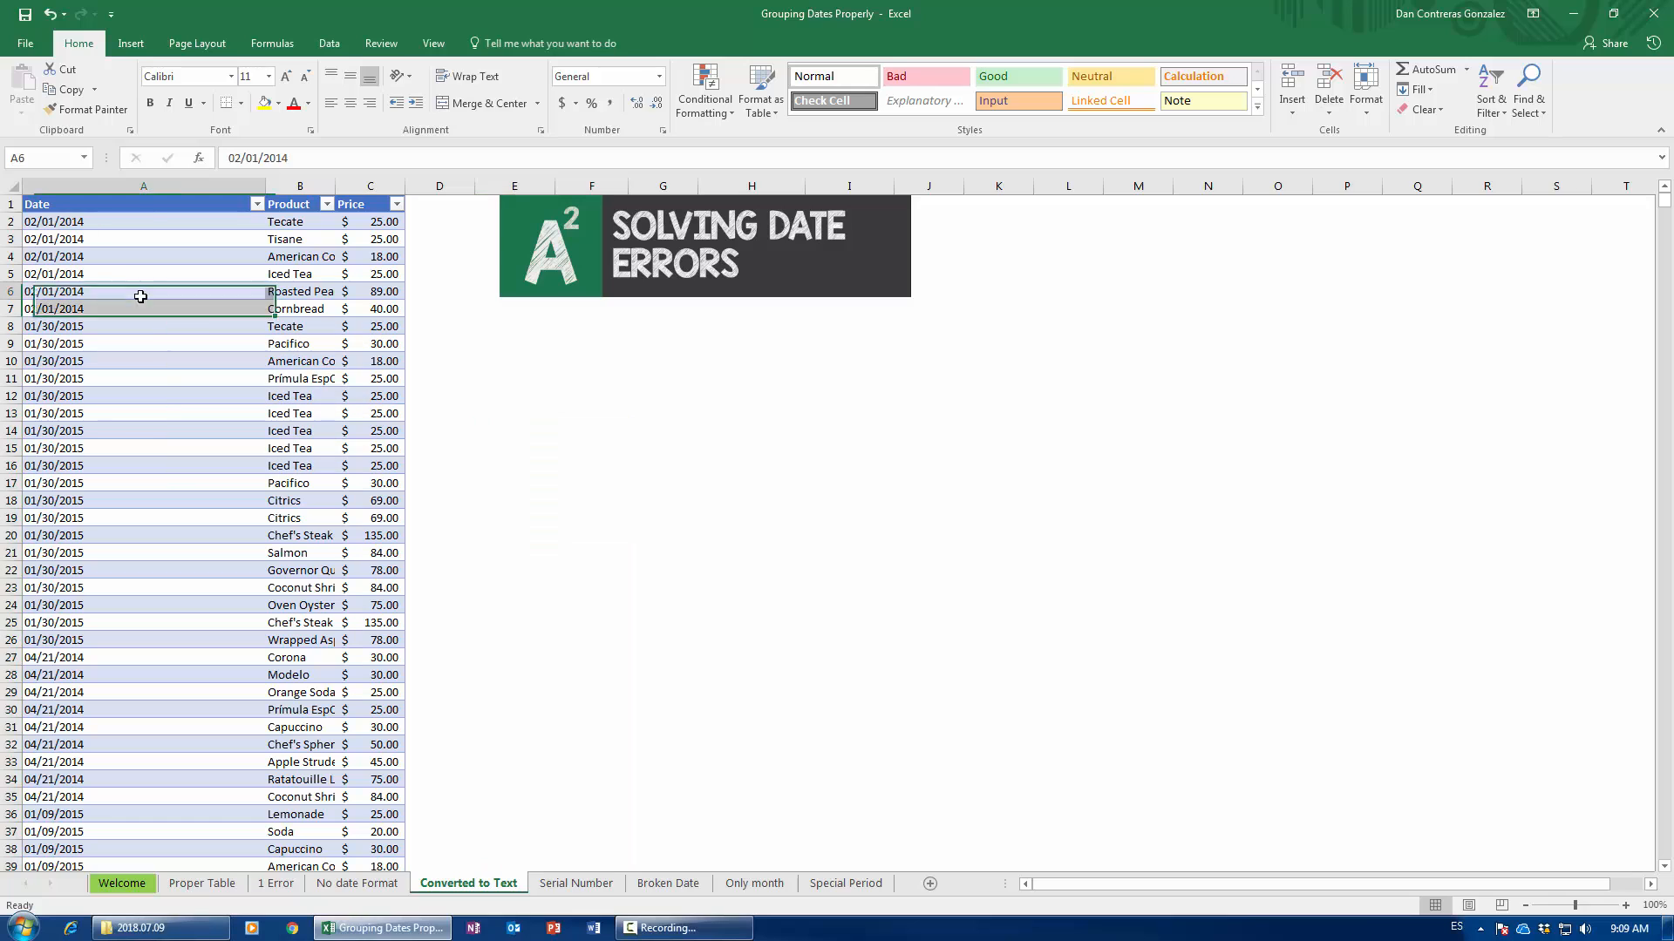
{"action": "left_click", "coordinate": [151, 223]}
{"action": "left_click", "coordinate": [659, 77]}
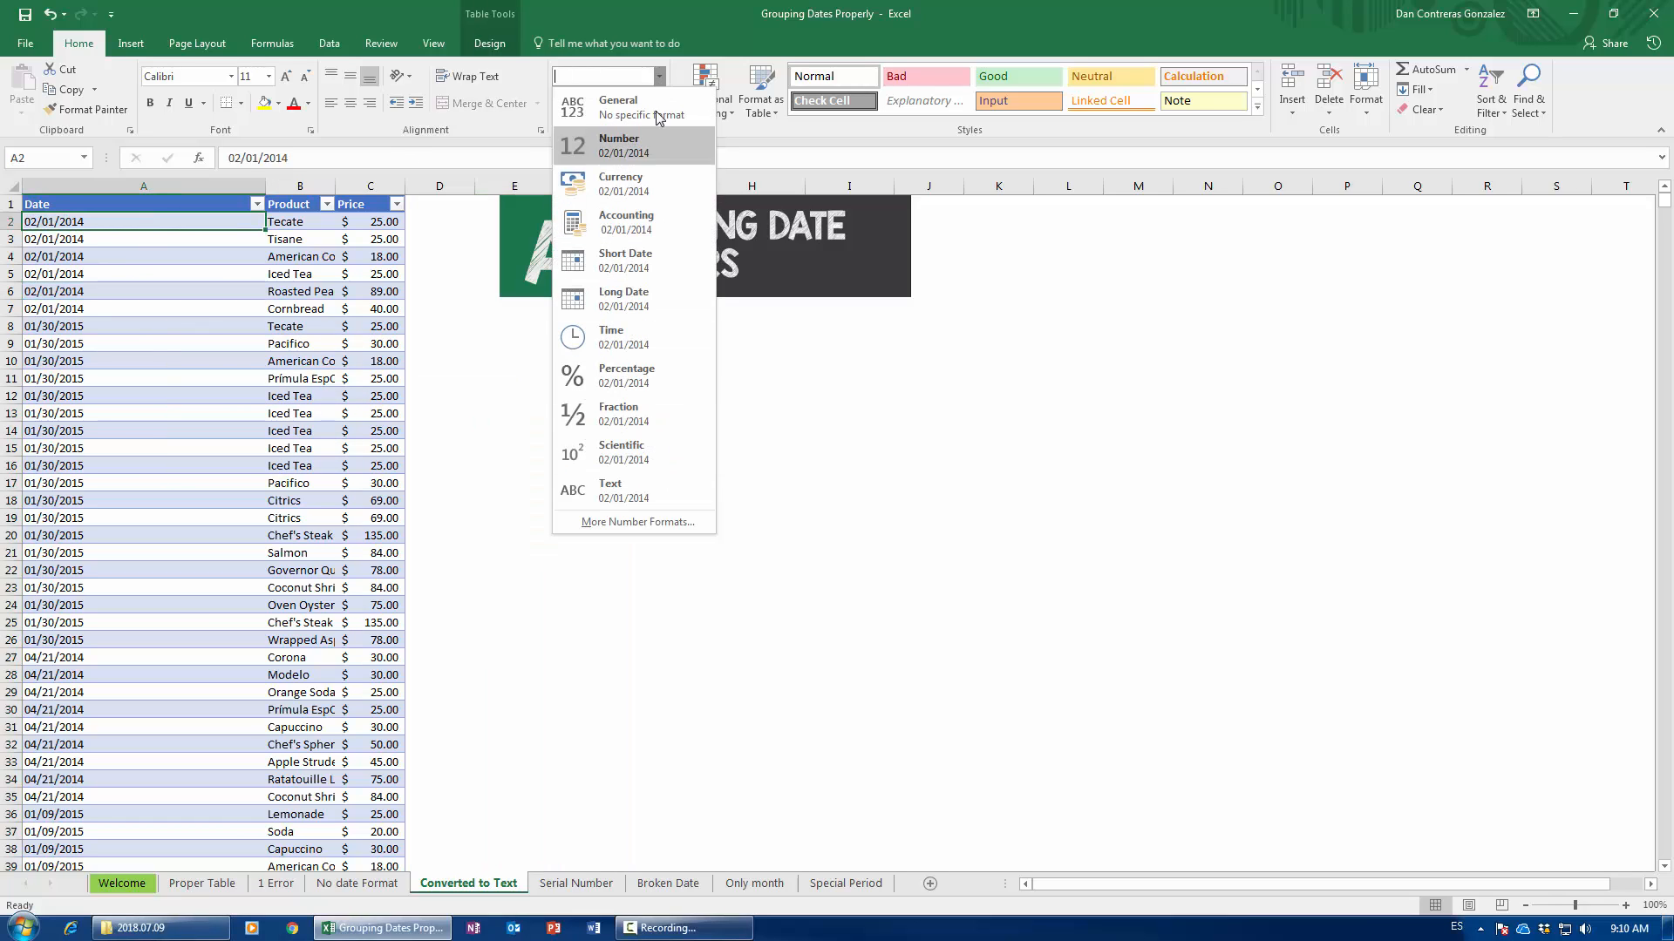
{"action": "left_click", "coordinate": [663, 77]}
{"action": "left_click", "coordinate": [662, 77]}
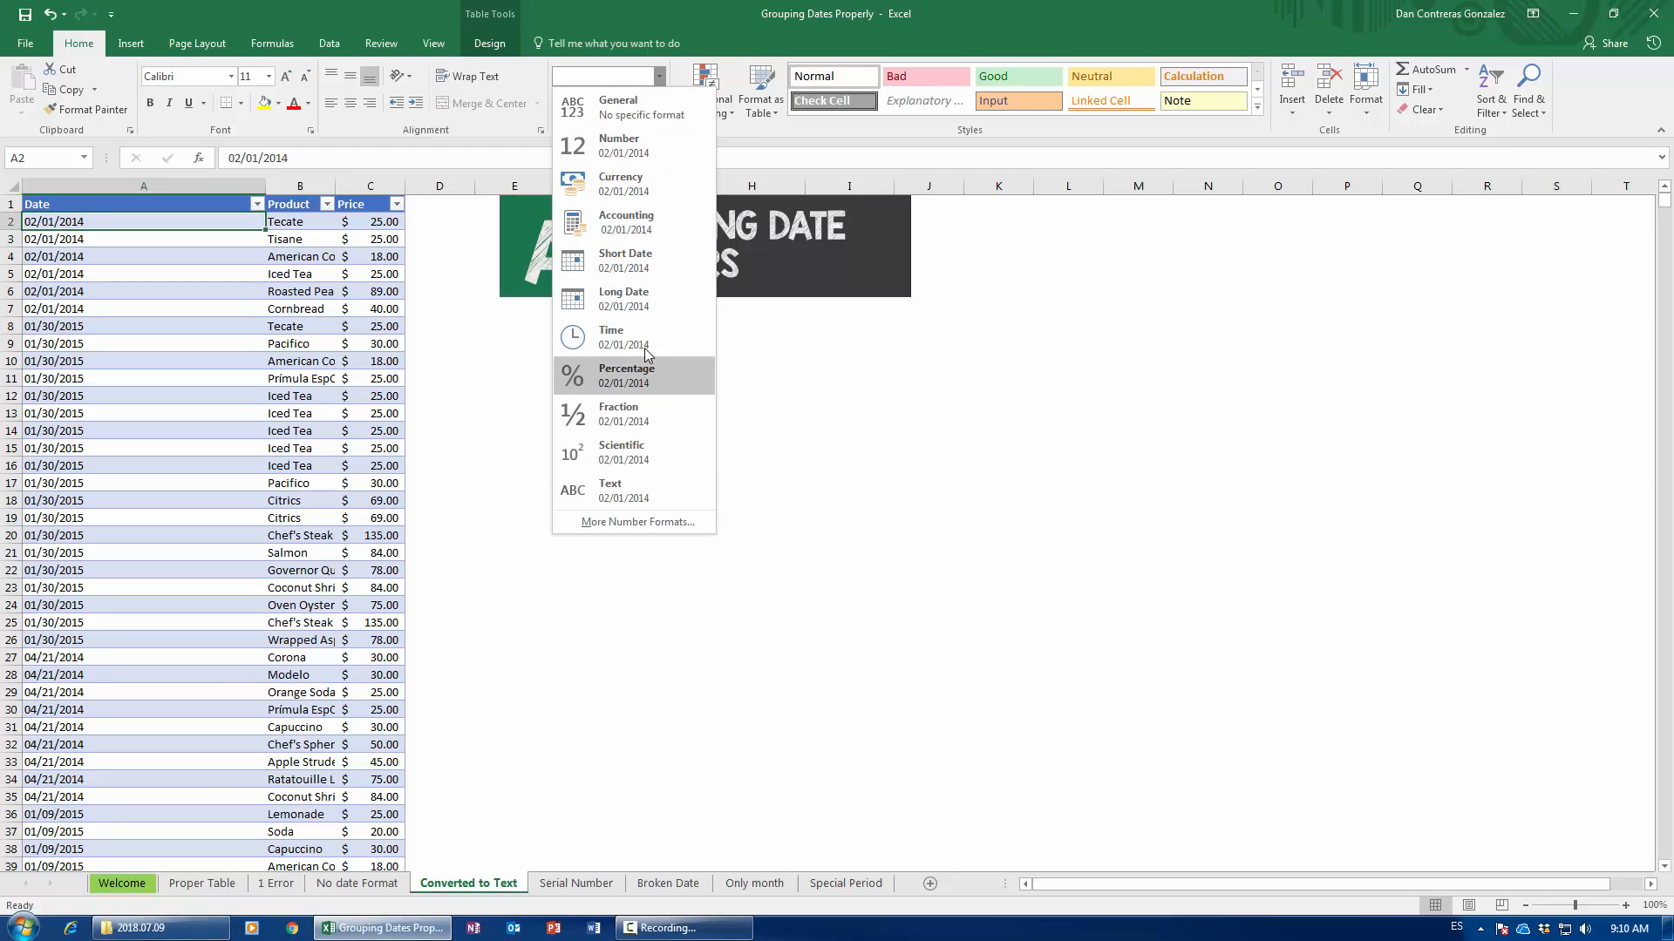
{"action": "left_click", "coordinate": [193, 885]}
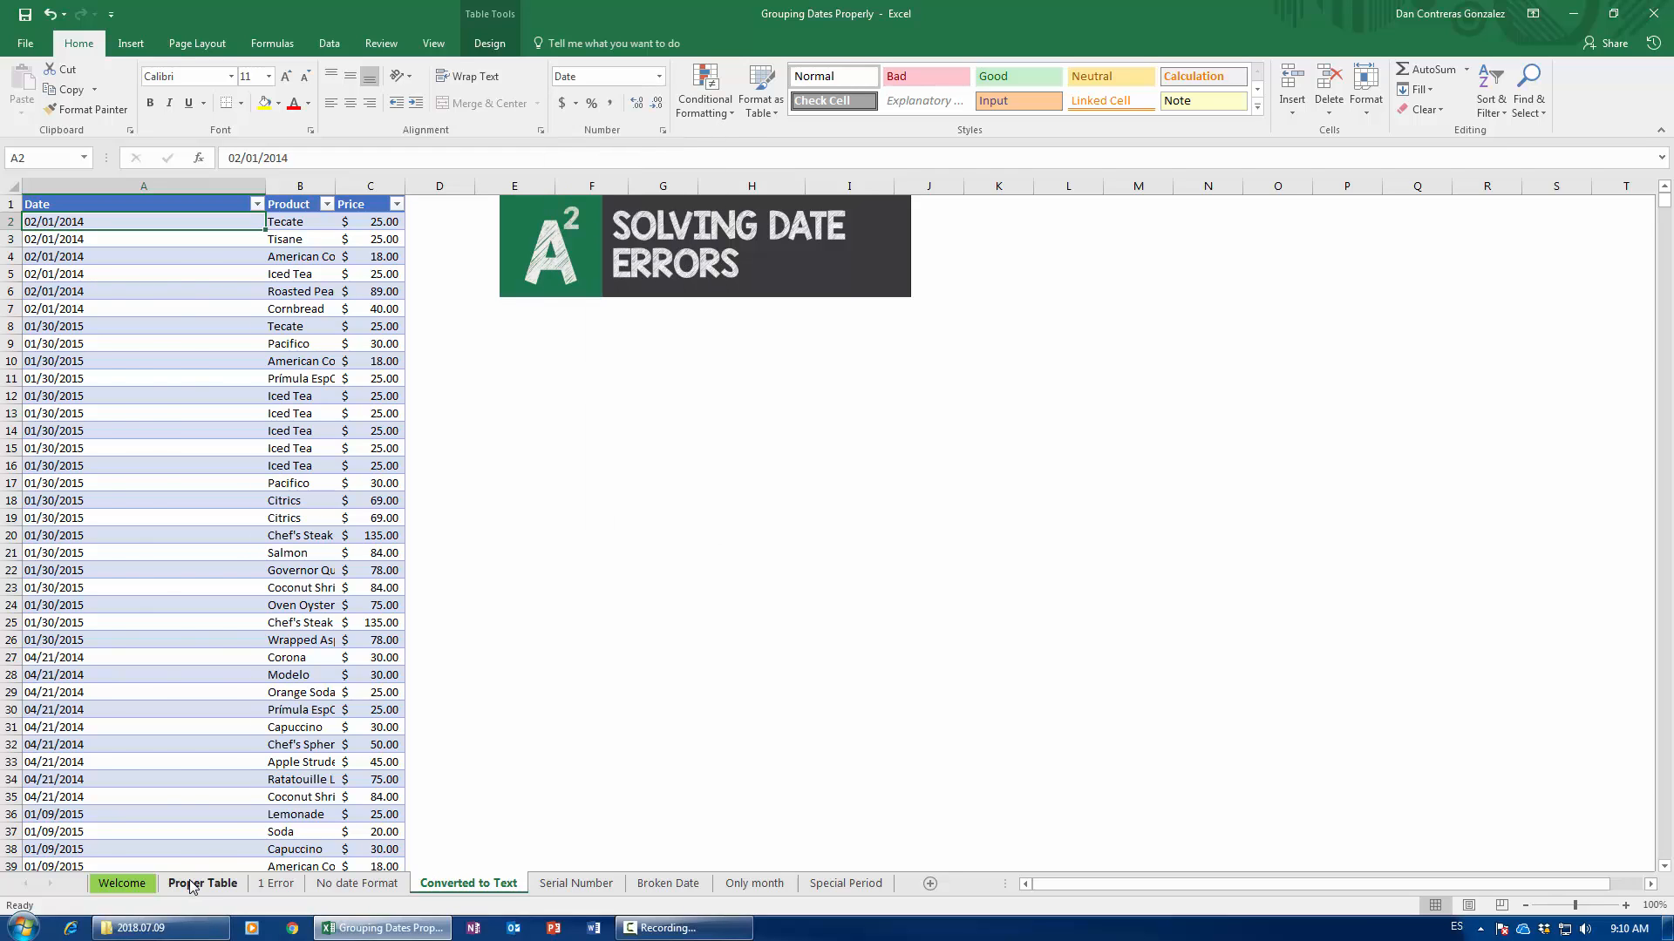
- Compare with the number format previews for the date in cell A3 of the Proper Table sheet
{"action": "left_click", "coordinate": [193, 885]}
{"action": "left_click", "coordinate": [85, 237]}
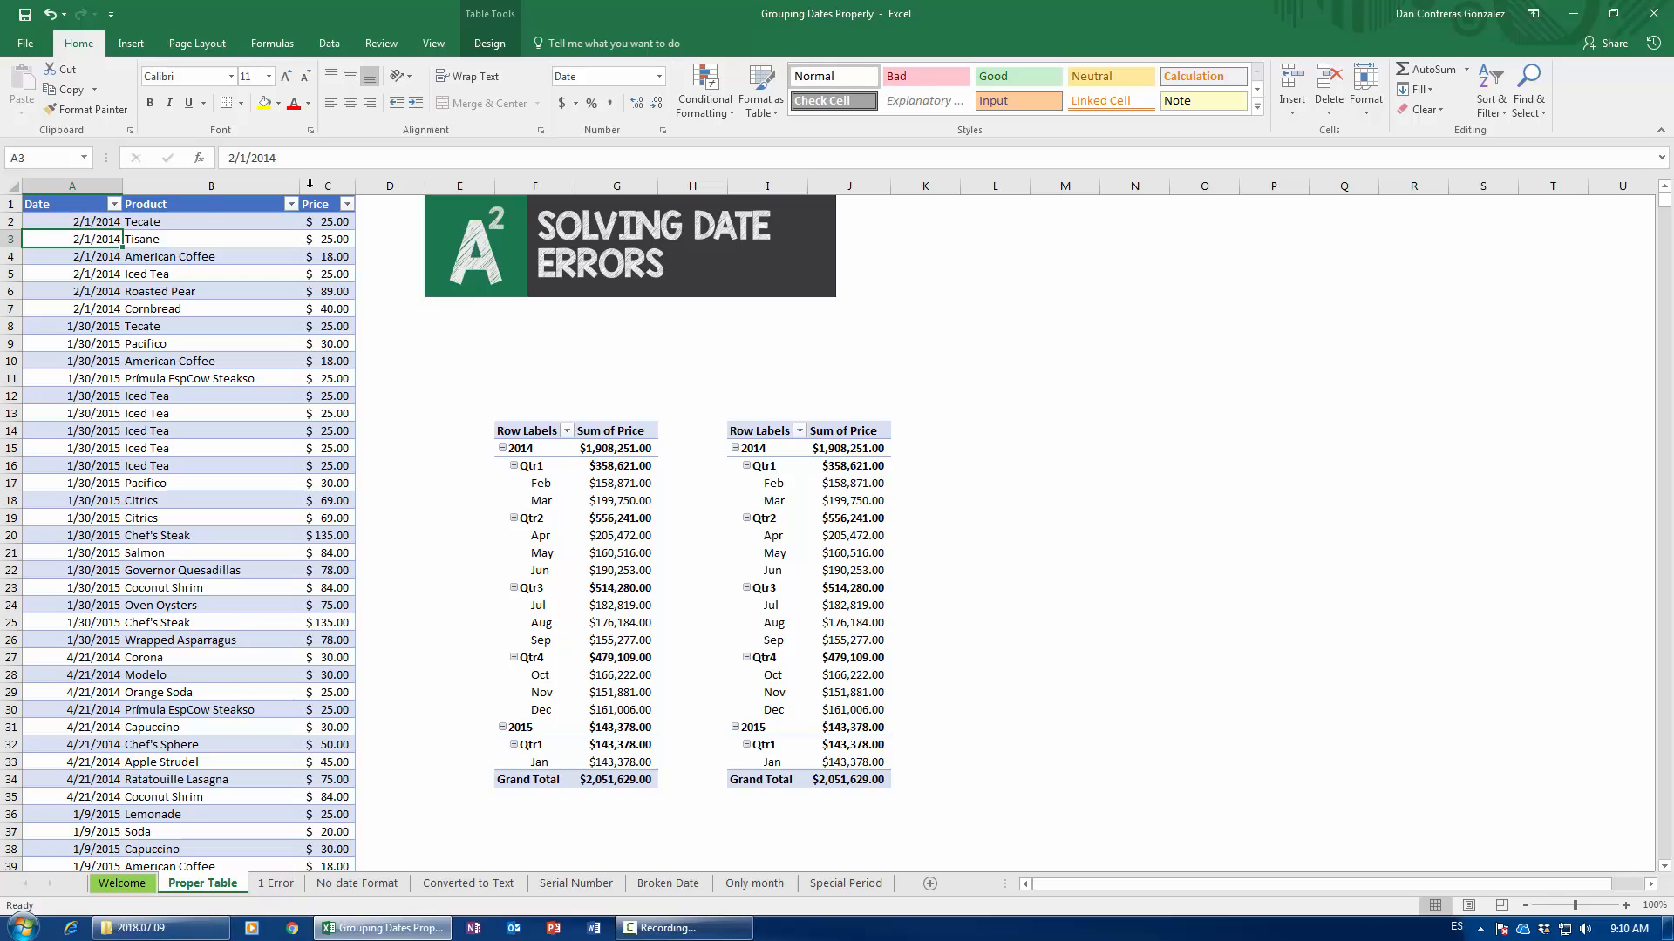
{"action": "left_click", "coordinate": [660, 77]}
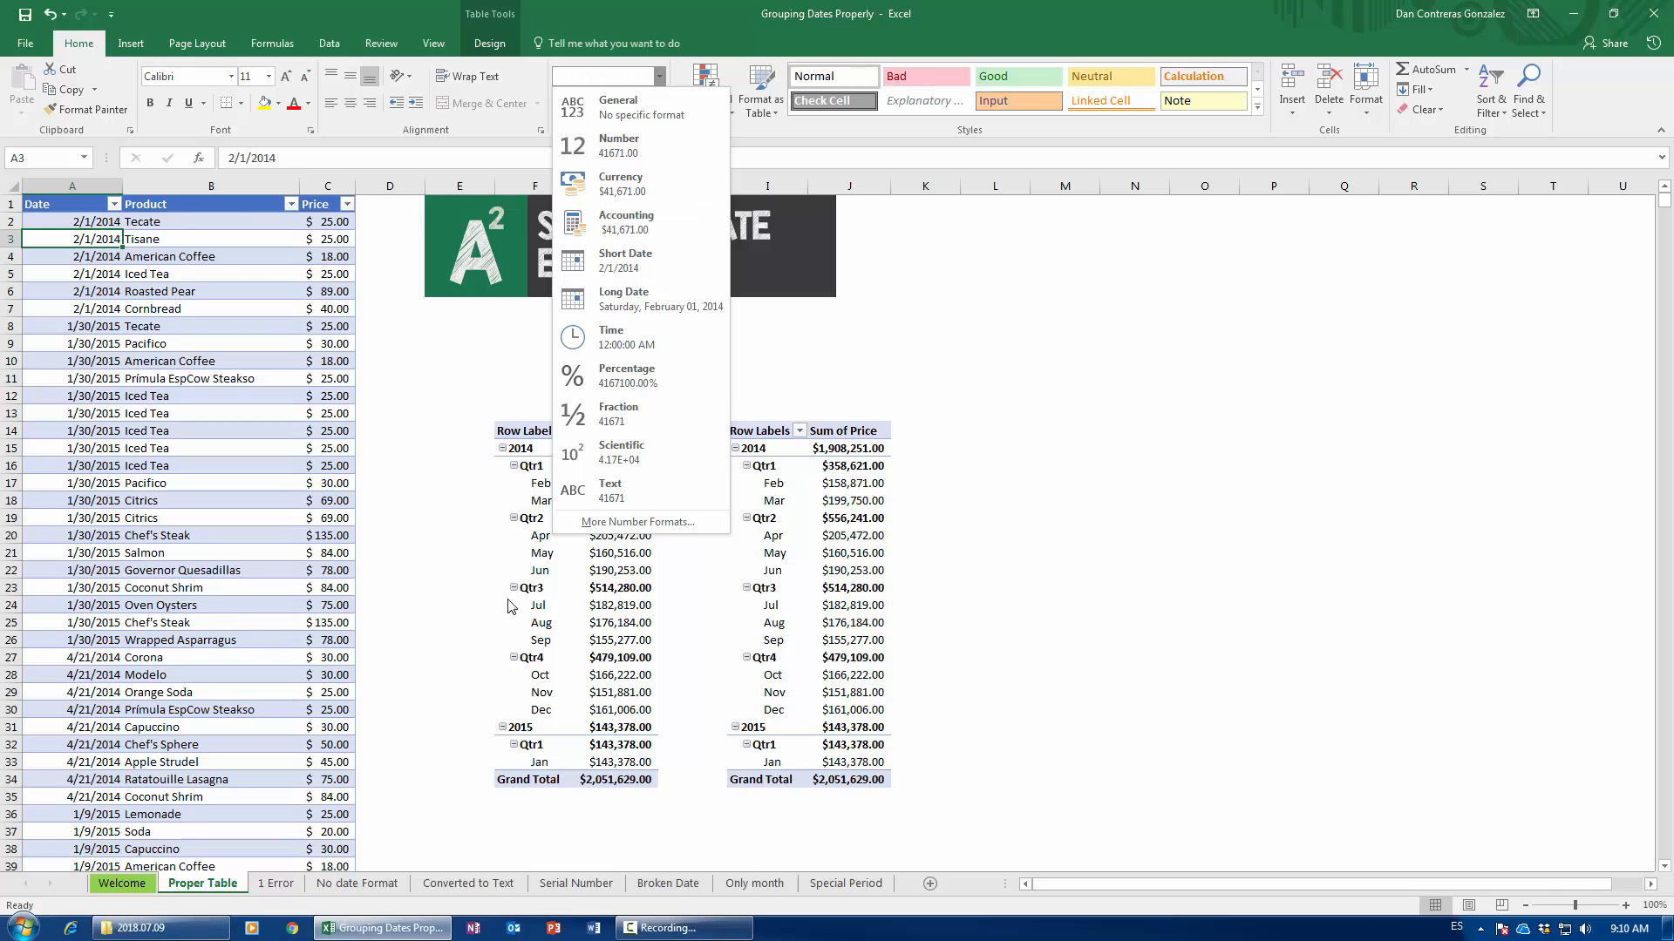
{"action": "left_click", "coordinate": [439, 885]}
- Return to the Converted to Text sheet and recheck the number format previews for cell A2
{"action": "left_click", "coordinate": [439, 885]}
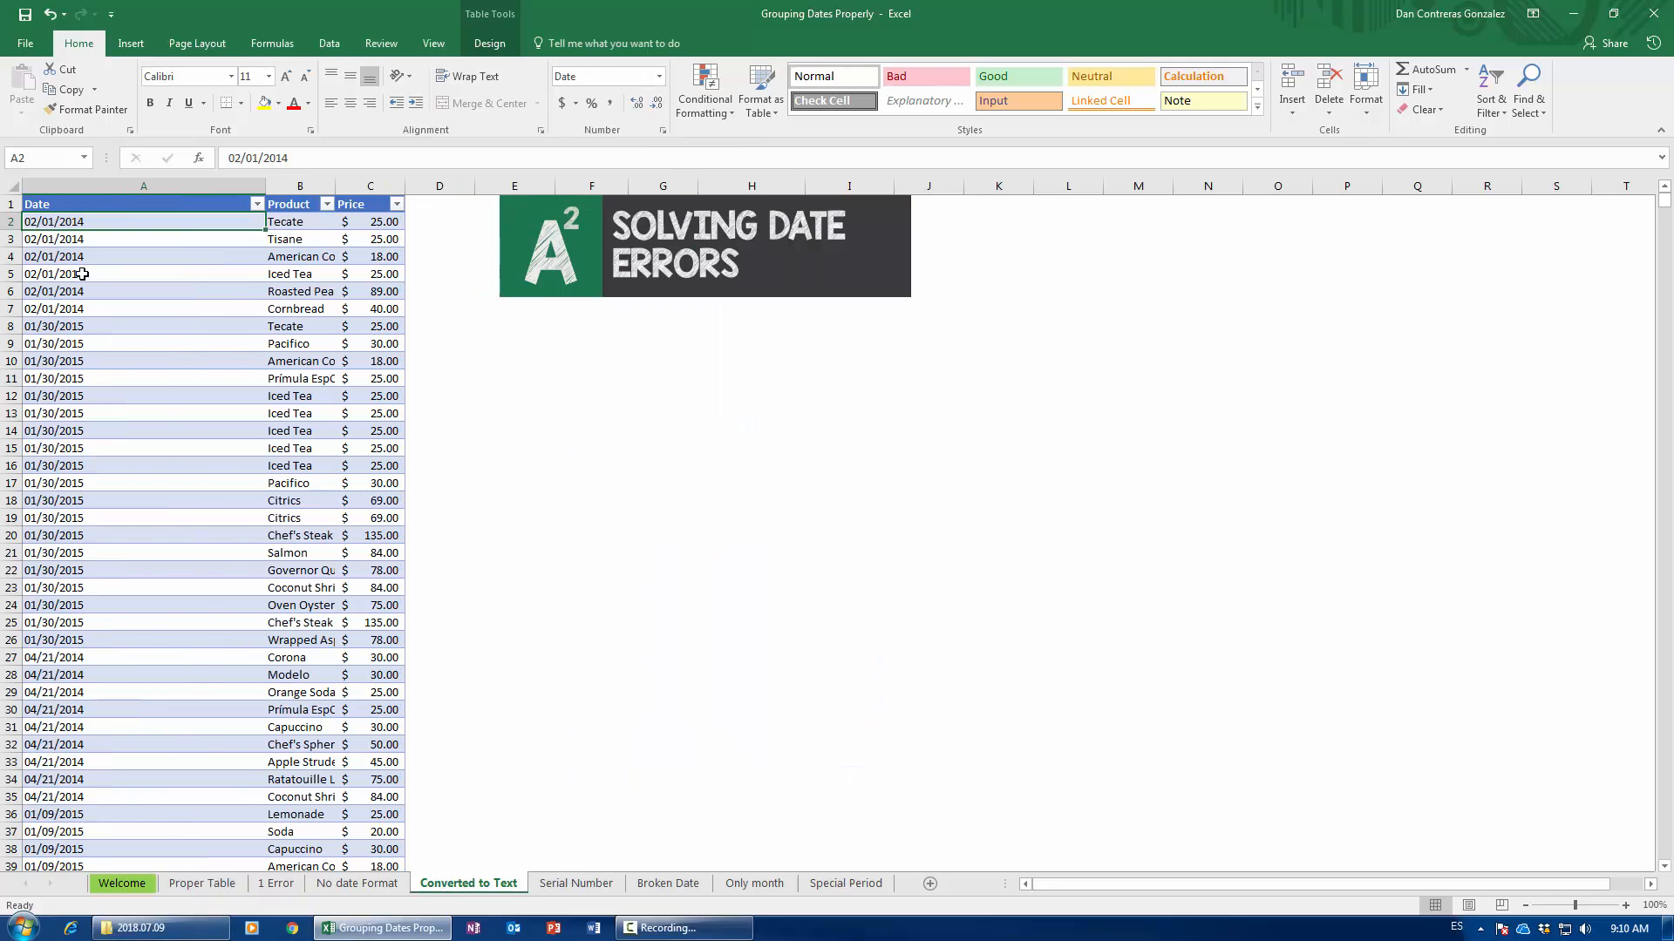
{"action": "left_click", "coordinate": [659, 77]}
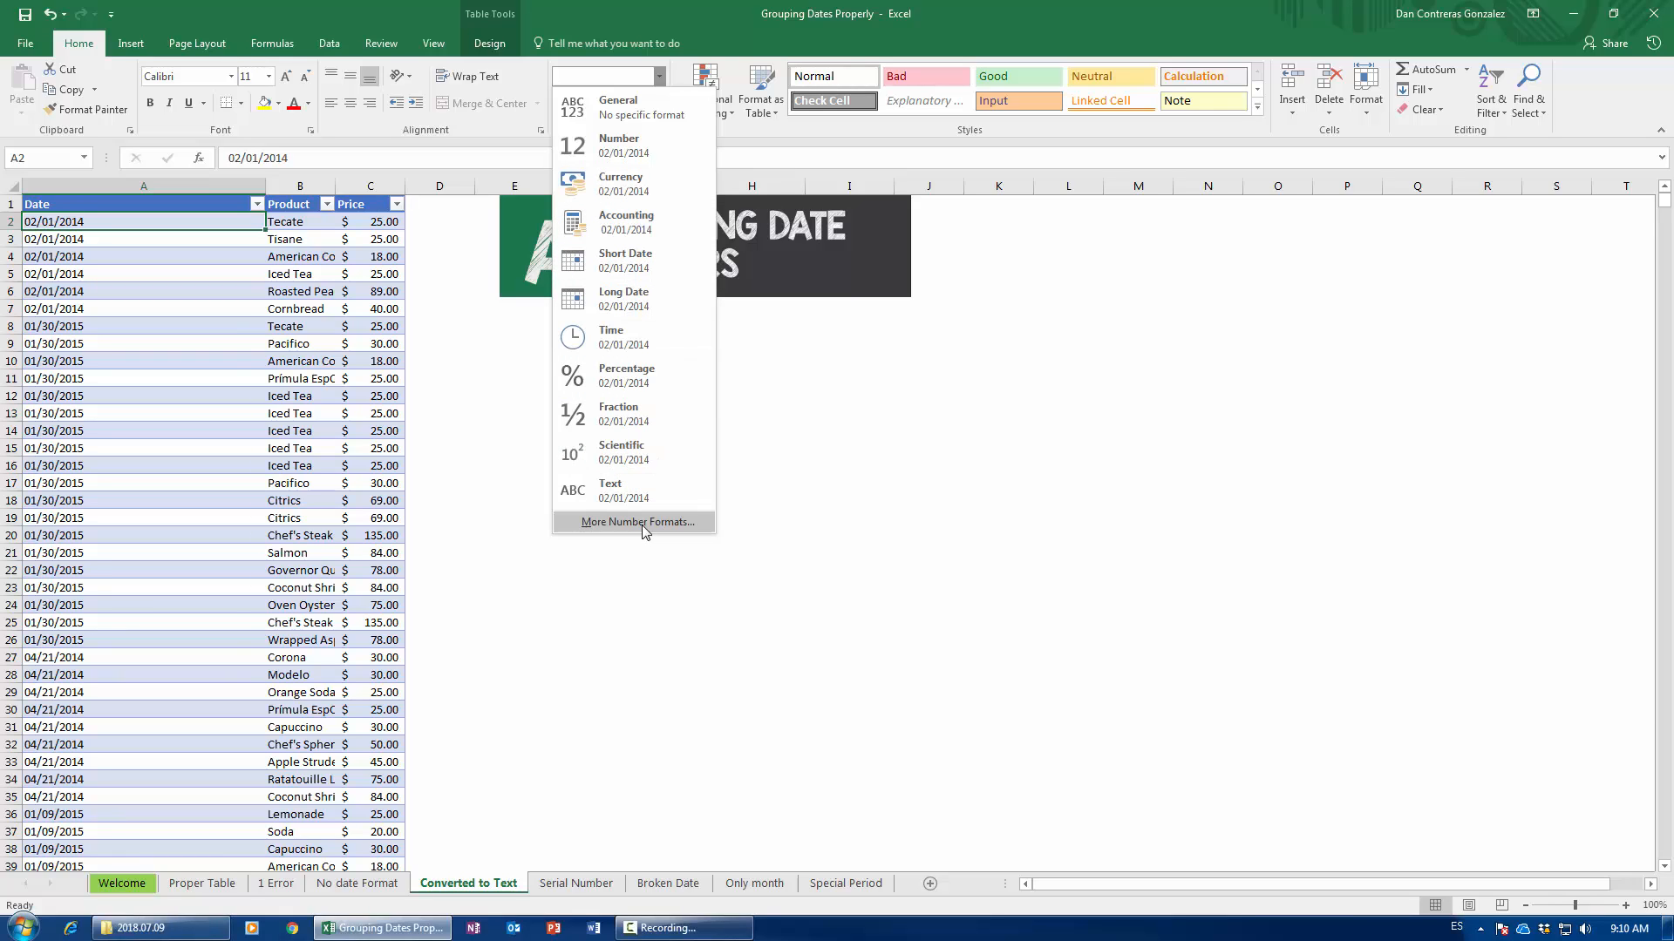
{"action": "left_click", "coordinate": [489, 383]}
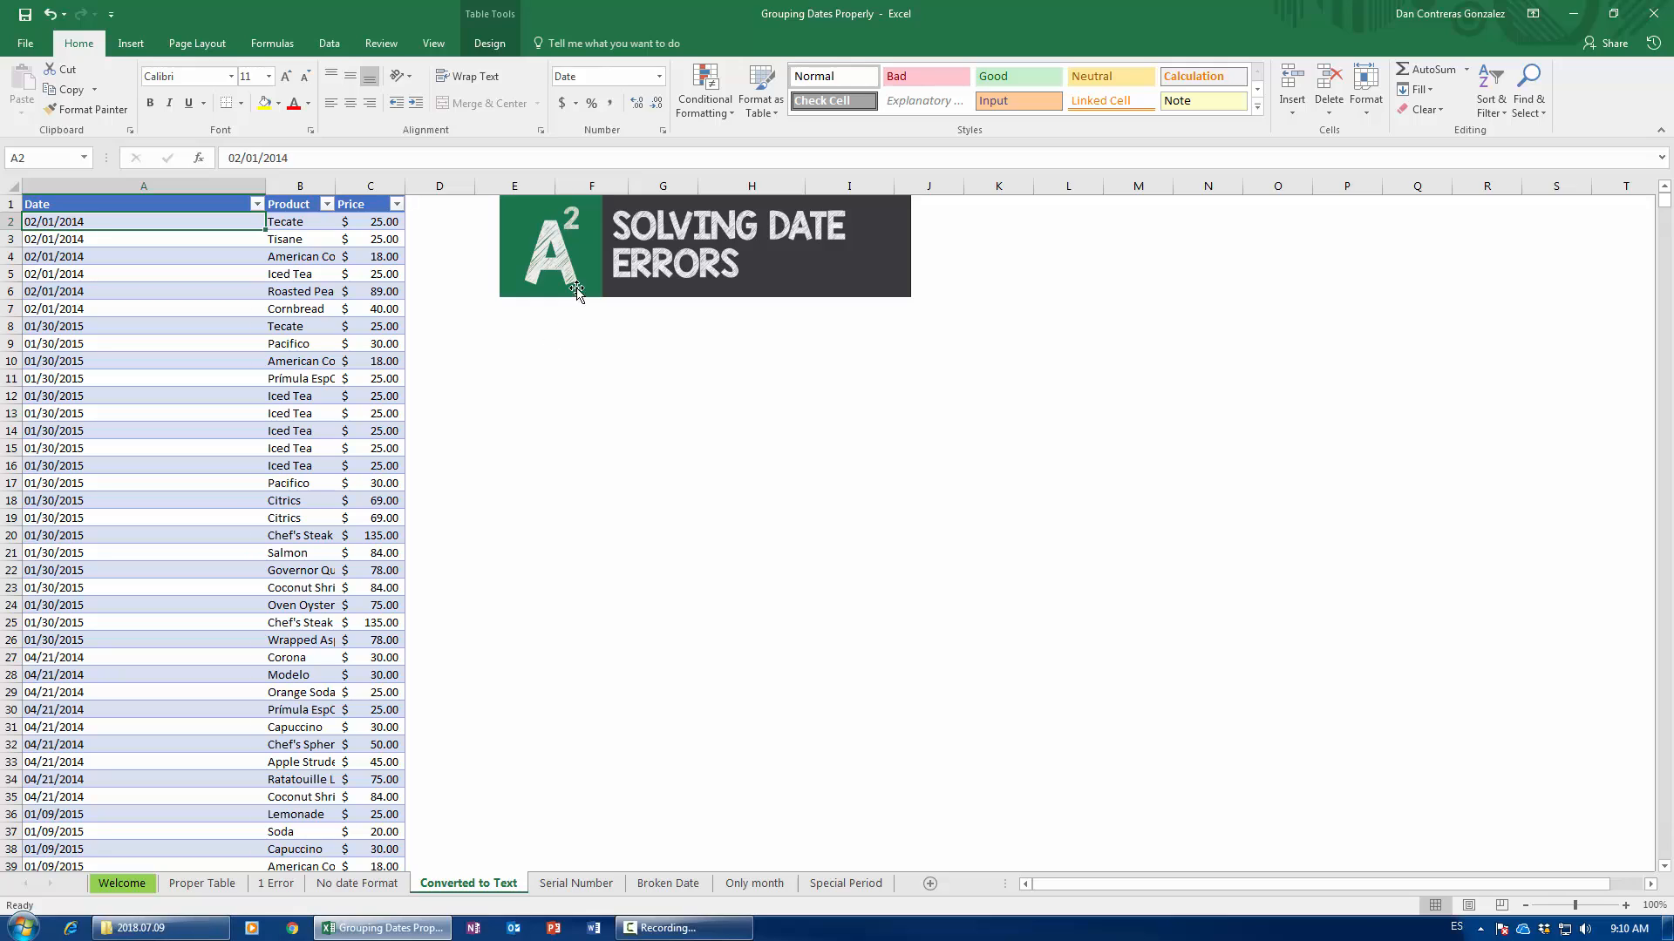
- Move the title picture slightly to the right and convert the Date column with Text to Columns, using the Delimited data type
{"action": "left_click_drag", "start_coordinate": [581, 264], "coordinate": [640, 263]}
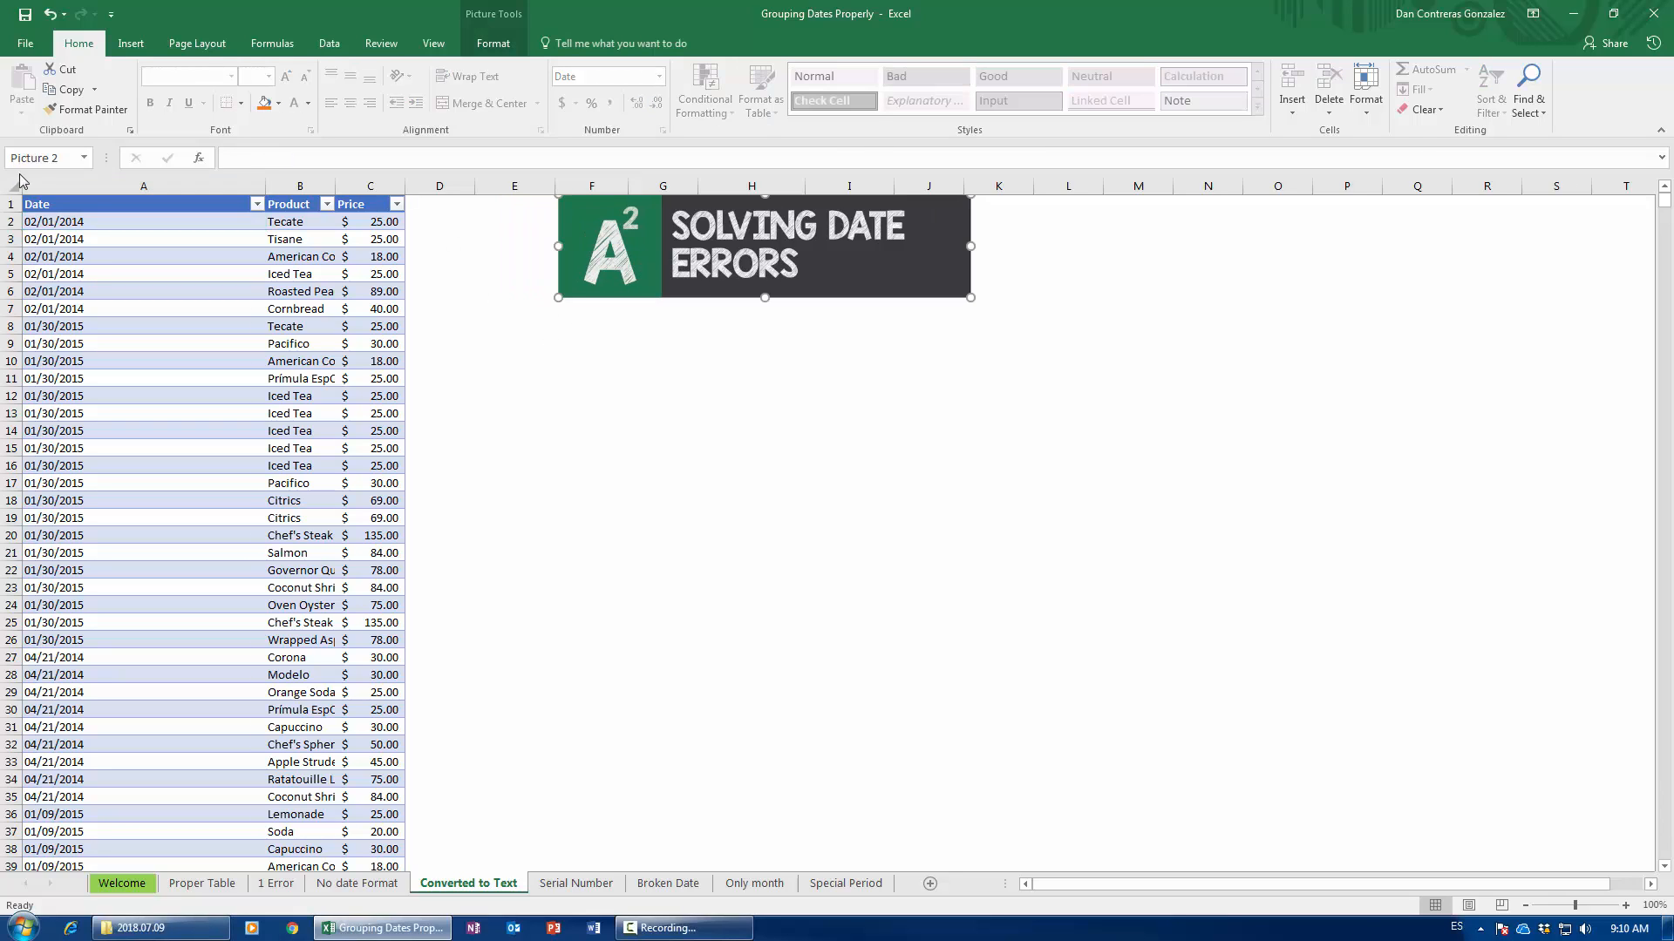
{"action": "left_click", "coordinate": [82, 181]}
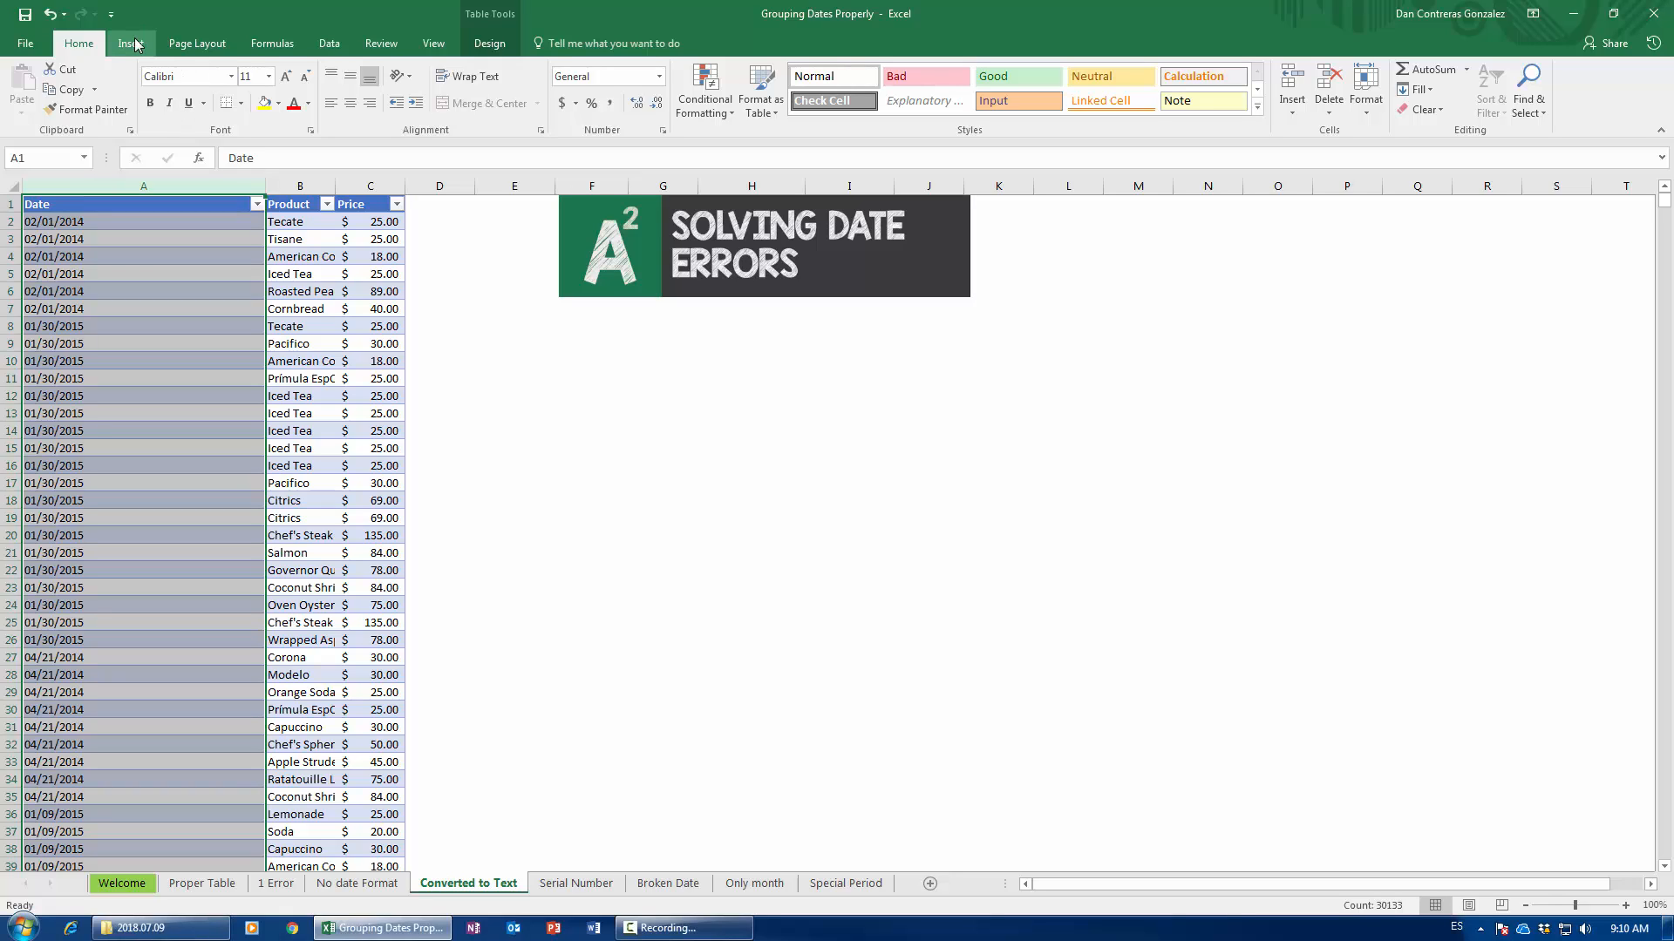
{"action": "left_click", "coordinate": [328, 44]}
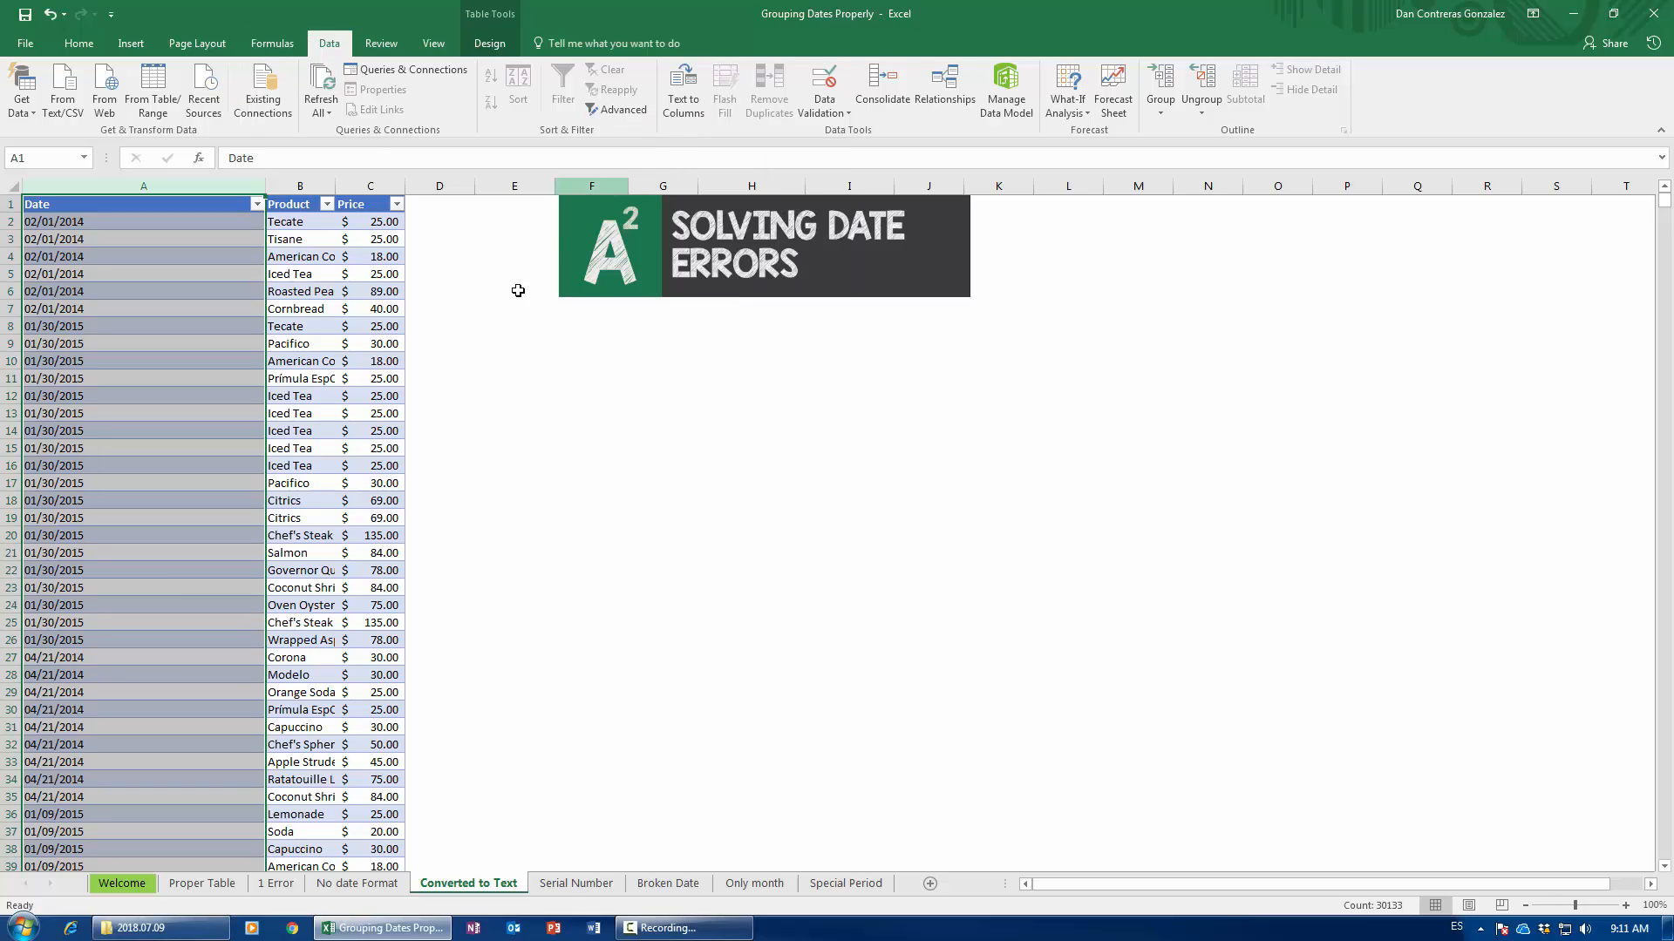
{"action": "left_click", "coordinate": [684, 101]}
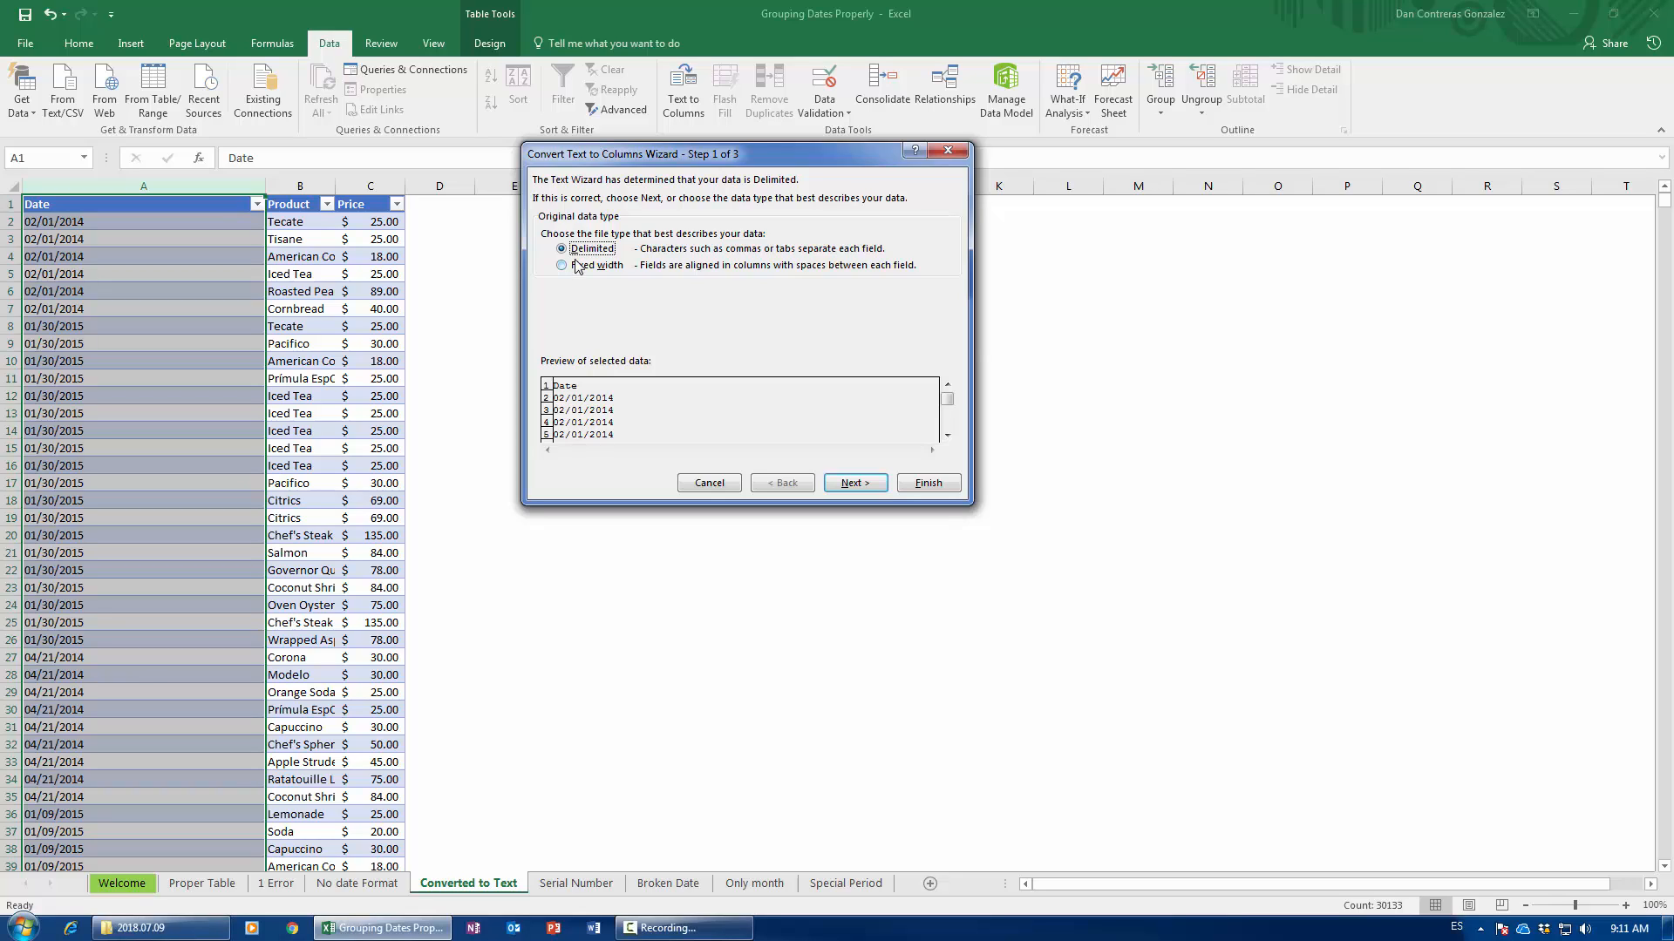
{"action": "left_click_drag", "start_coordinate": [700, 162], "coordinate": [658, 159]}
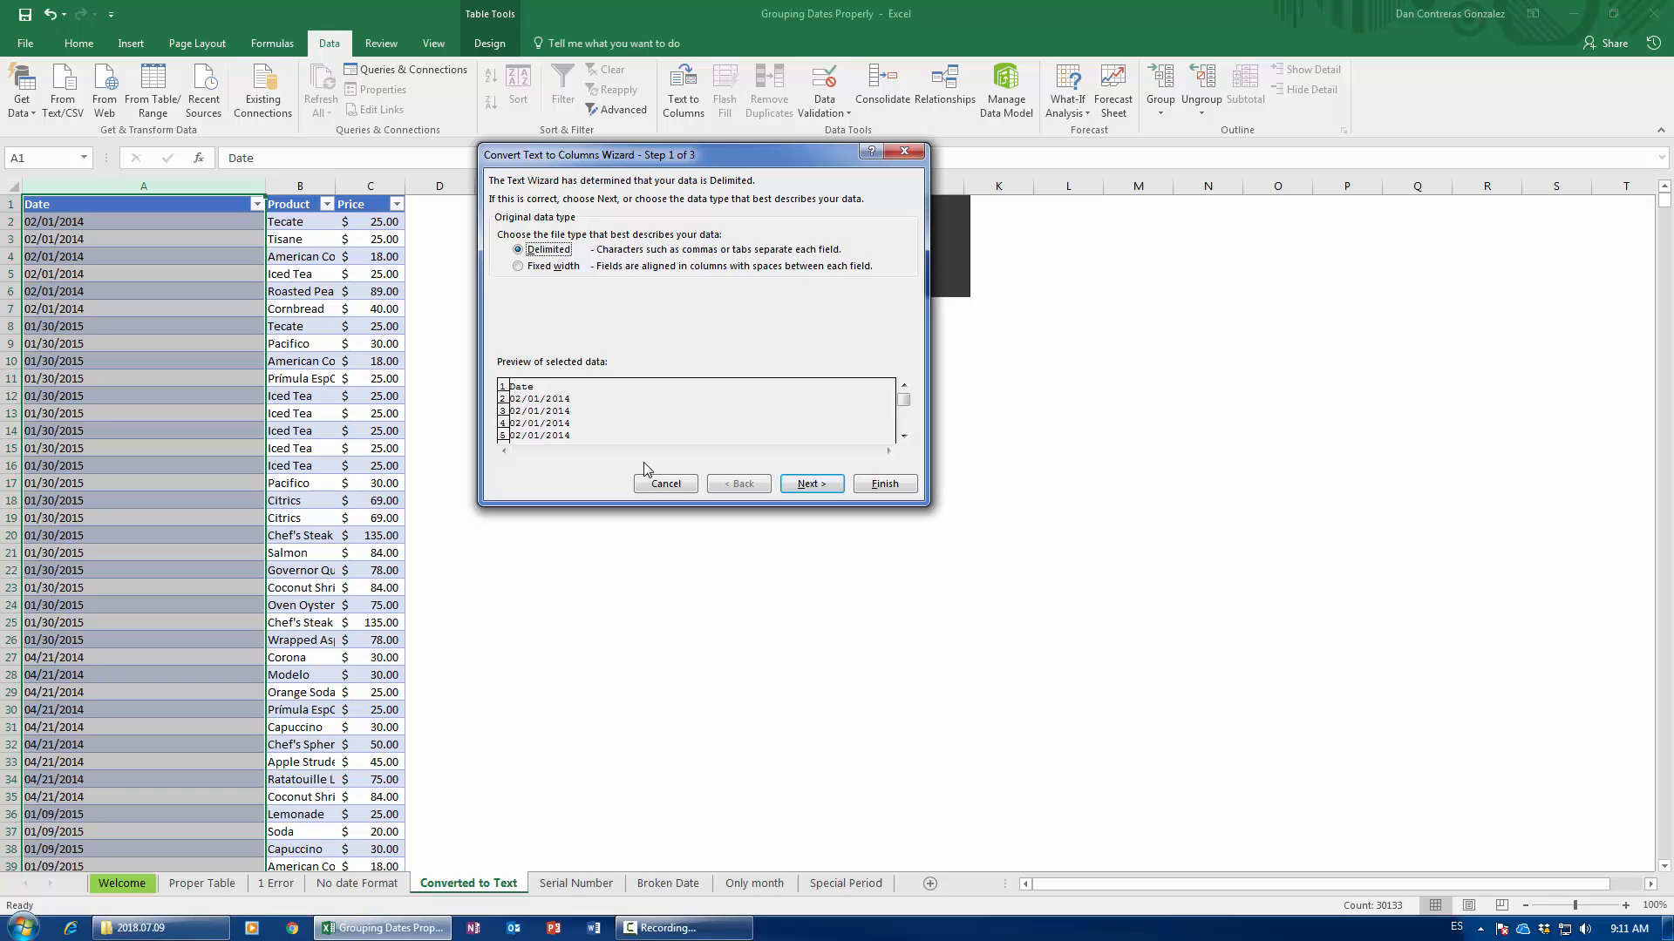
{"action": "left_click", "coordinate": [882, 485]}
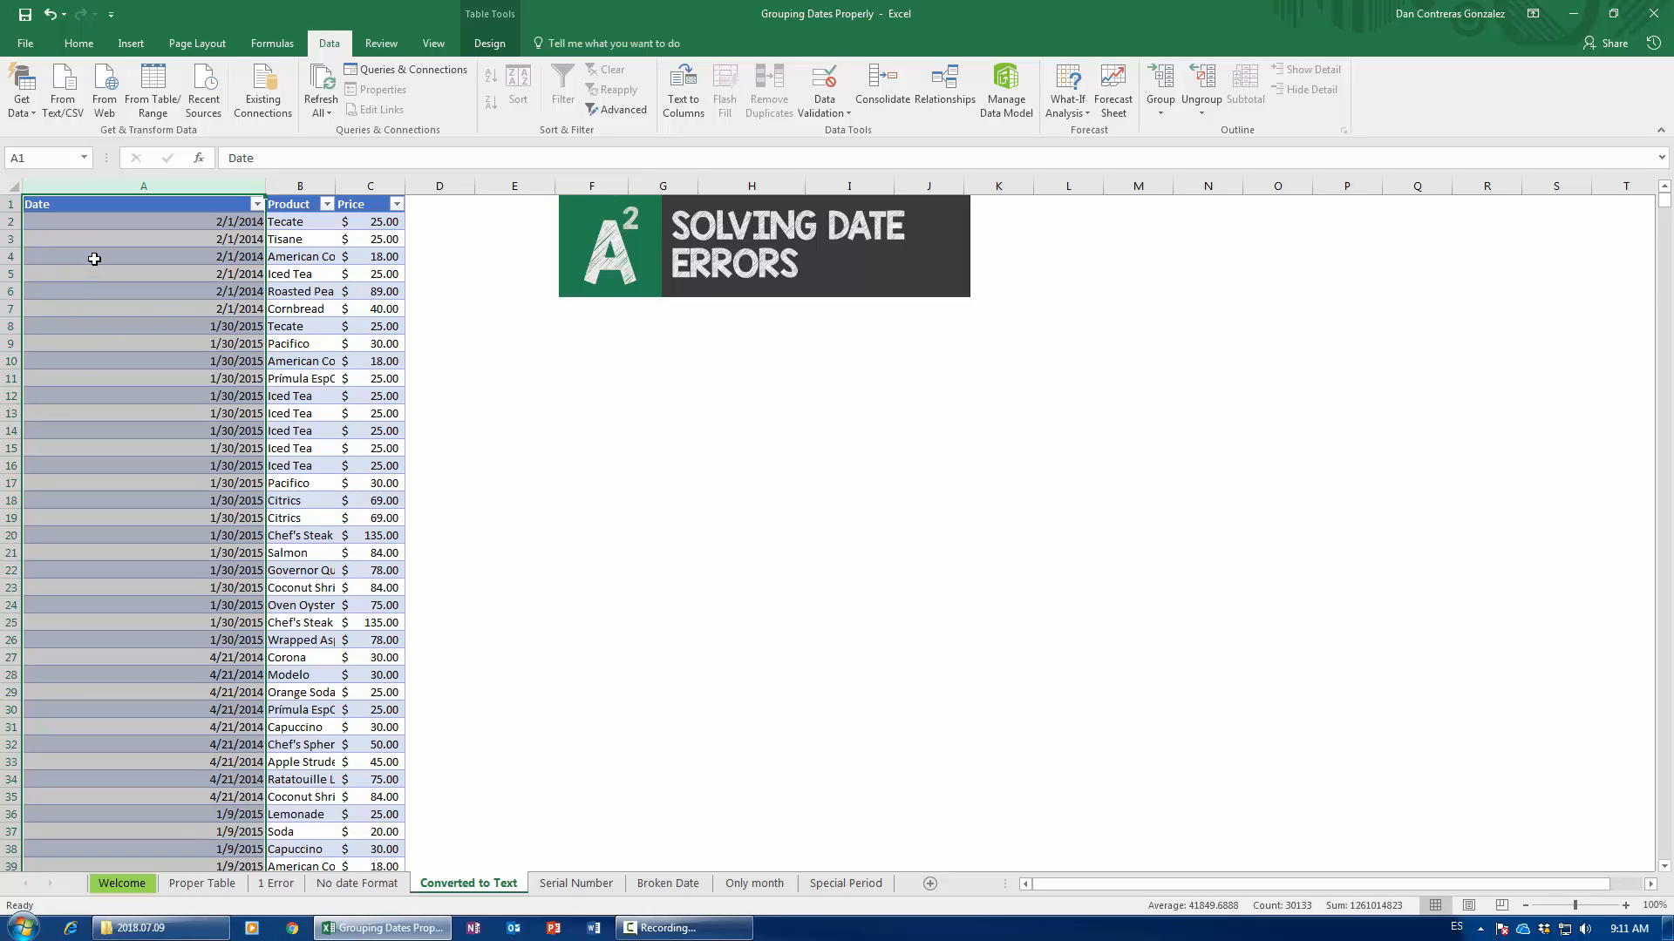
- Check the converted Date column down to its last row, and examine the number format previews for cell A2
{"action": "left_click", "coordinate": [212, 267]}
{"action": "key", "text": "ctrl+Down"}
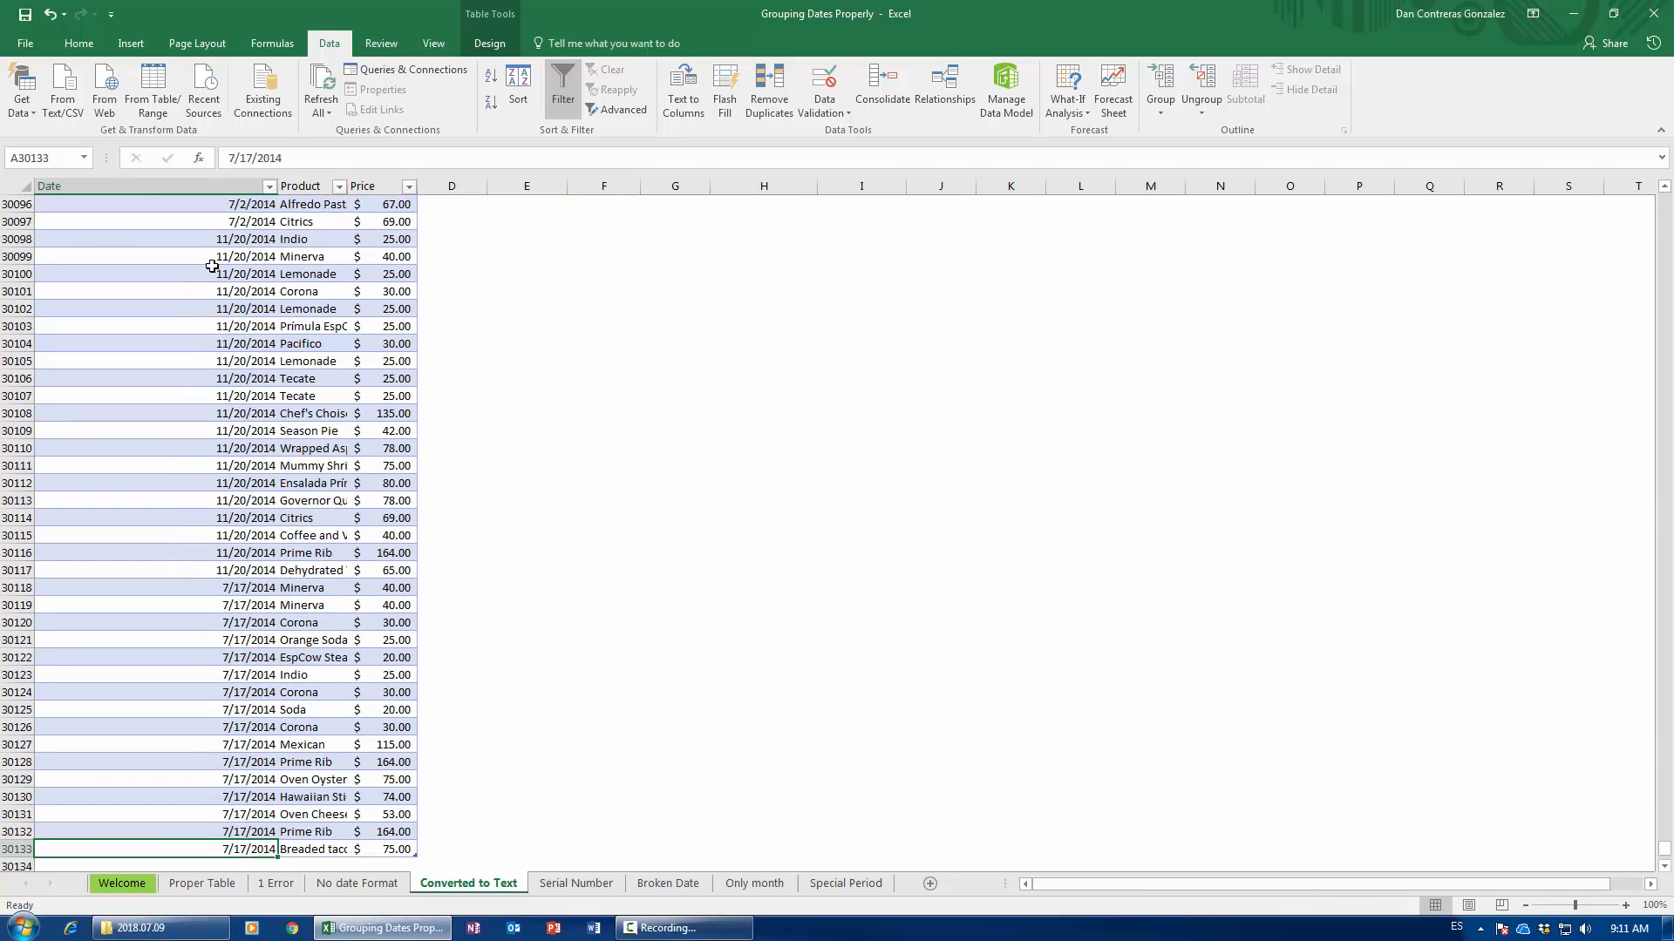
{"action": "key", "text": "ctrl+Up"}
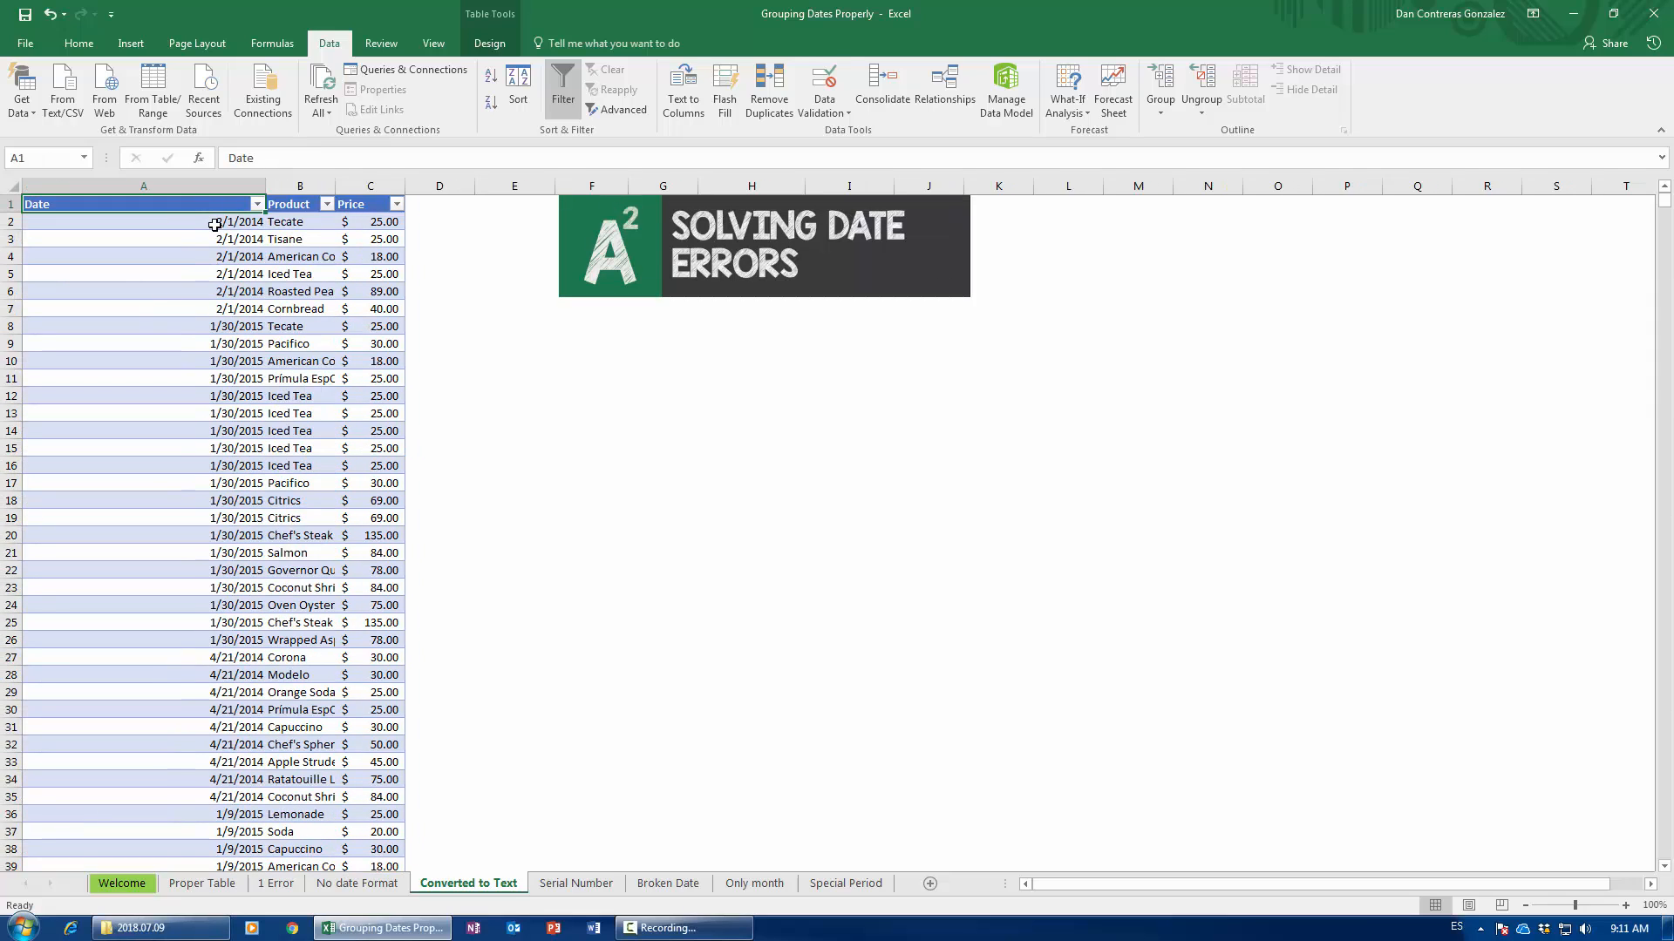
{"action": "left_click", "coordinate": [215, 225]}
{"action": "left_click", "coordinate": [79, 43]}
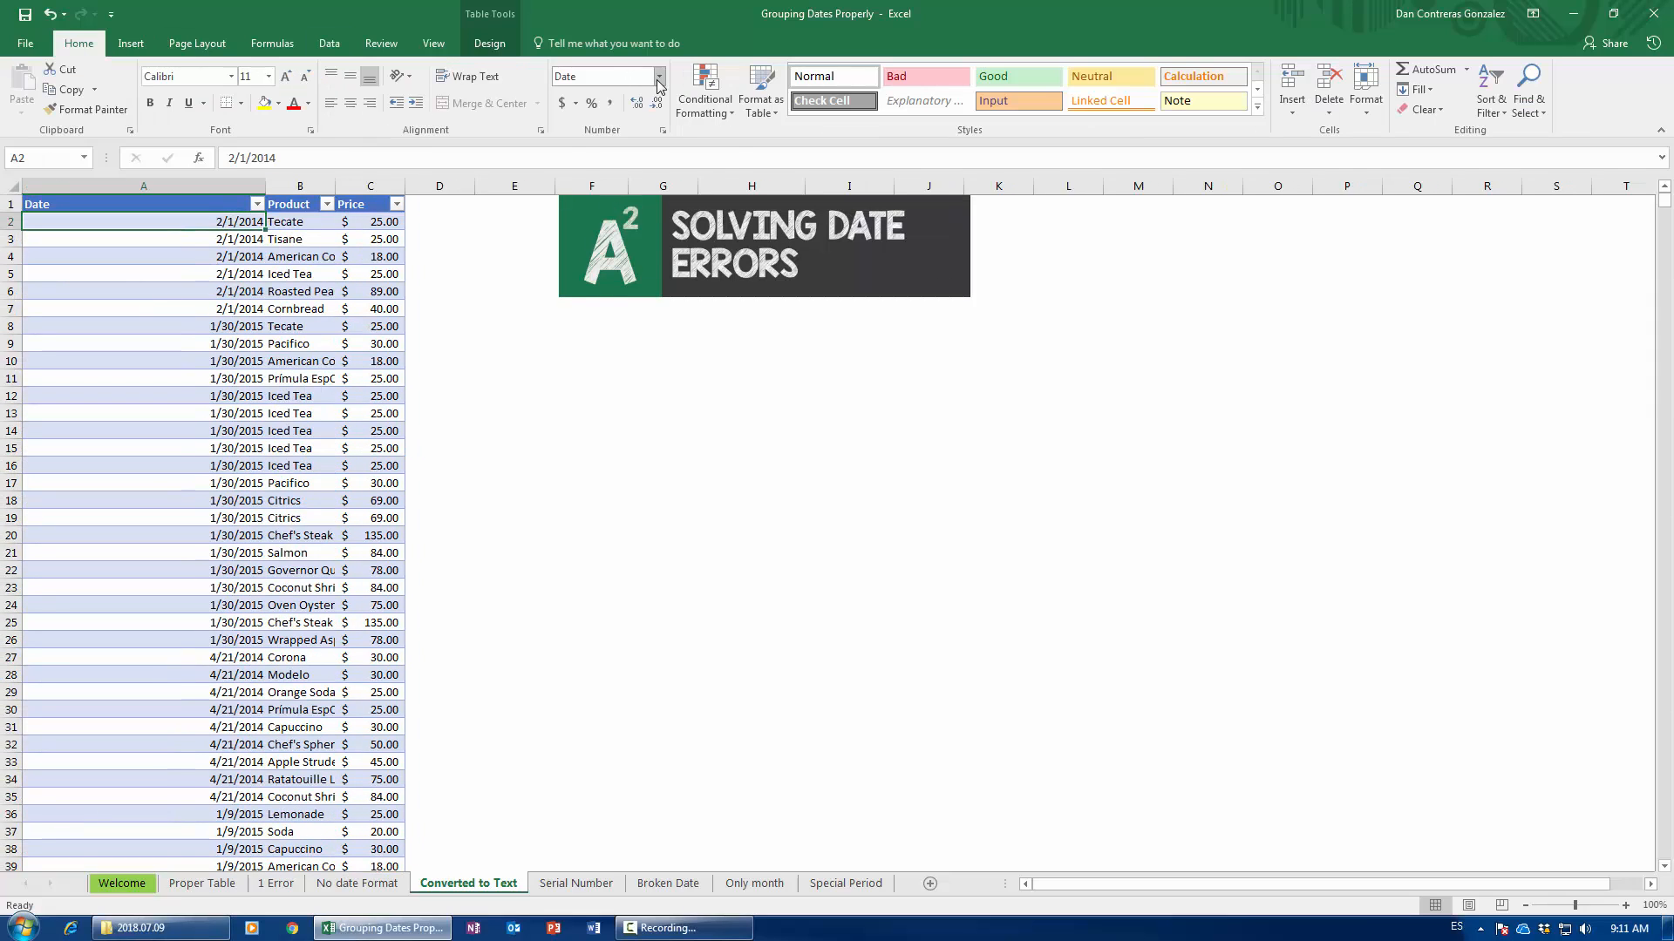
{"action": "left_click", "coordinate": [659, 76]}
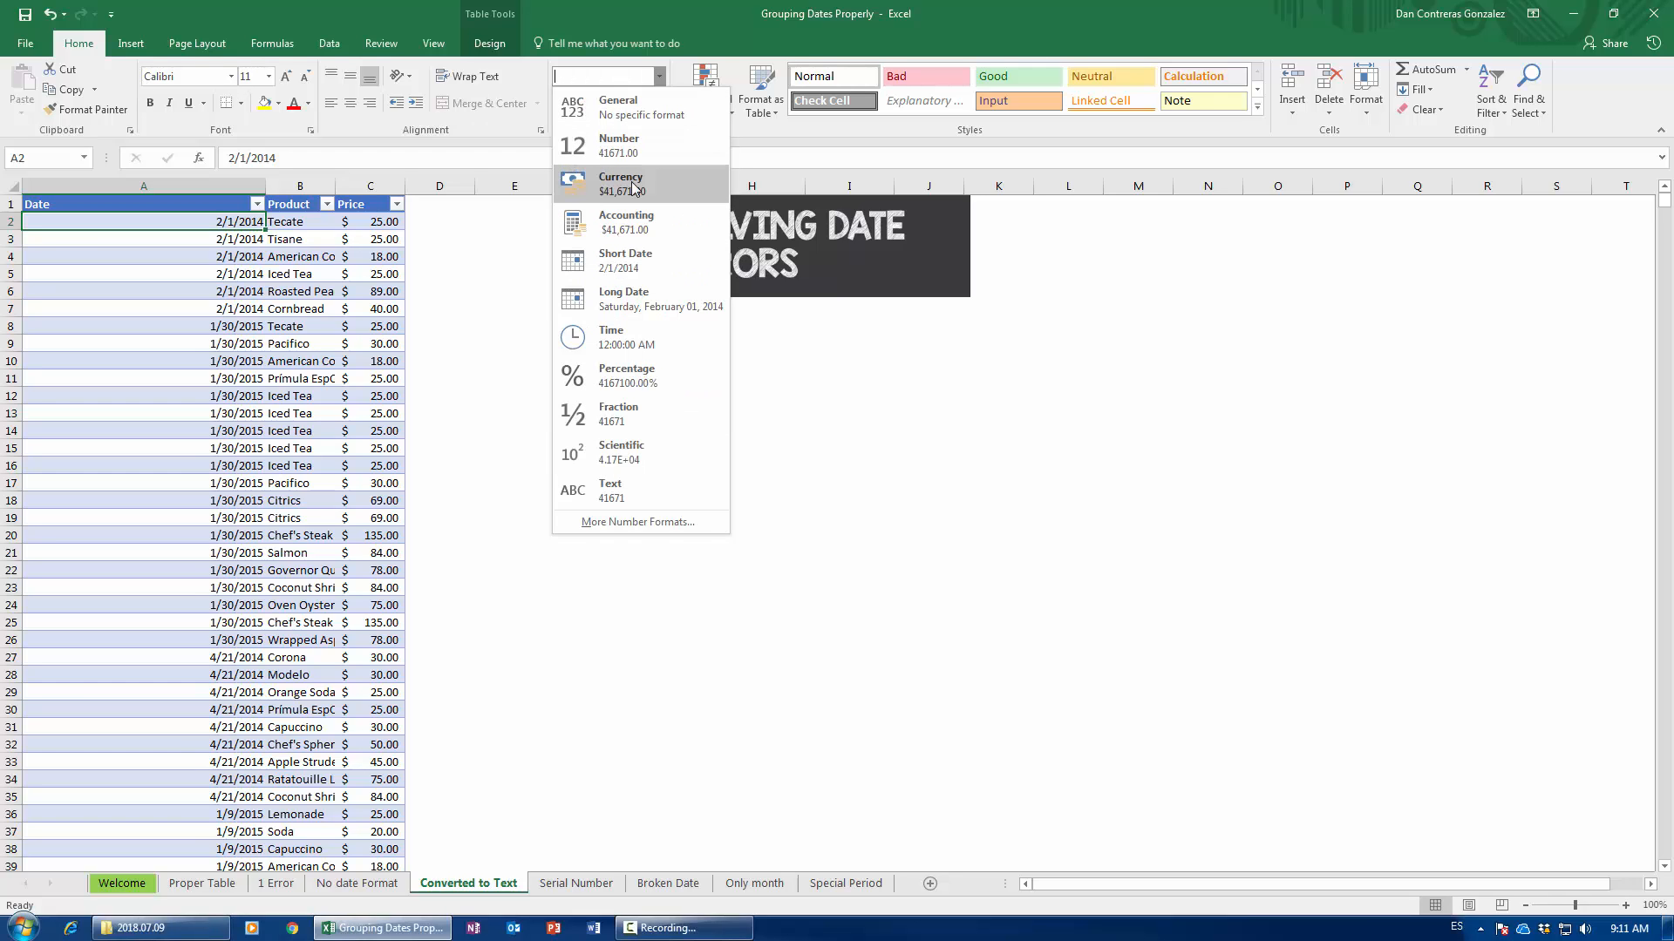
{"action": "left_click", "coordinate": [332, 342]}
- Create a PivotTable from the Converted to Text table on the existing worksheet at cell F9
{"action": "left_click", "coordinate": [310, 349]}
{"action": "left_click", "coordinate": [131, 46]}
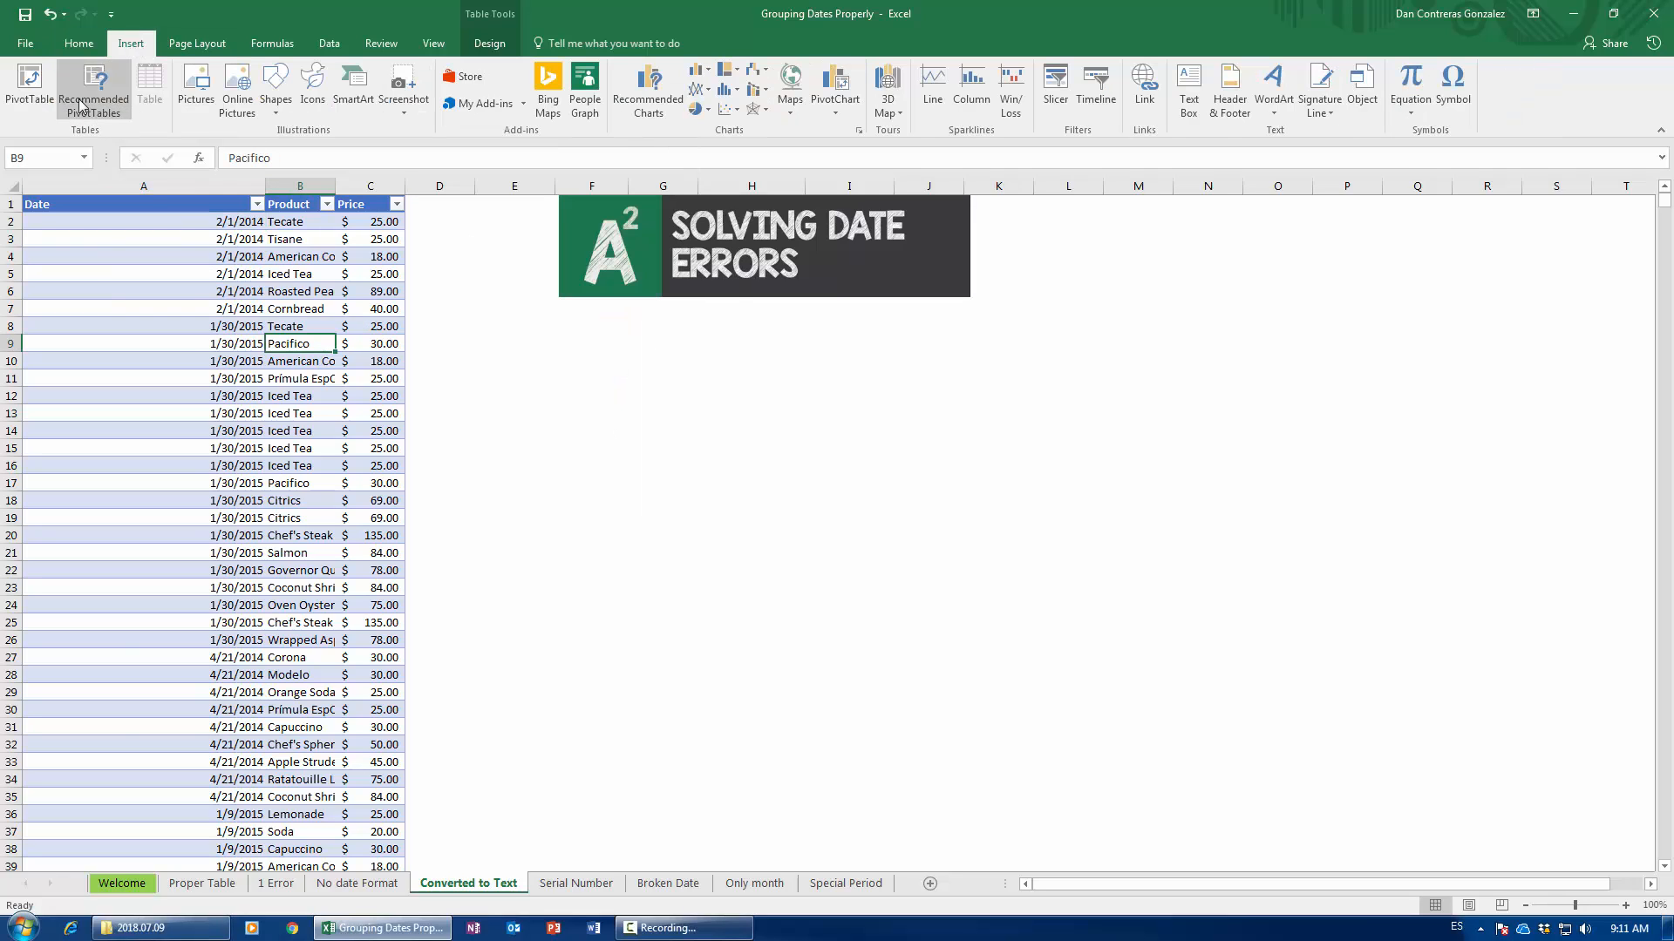
{"action": "left_click", "coordinate": [30, 85]}
{"action": "left_click", "coordinate": [607, 375]}
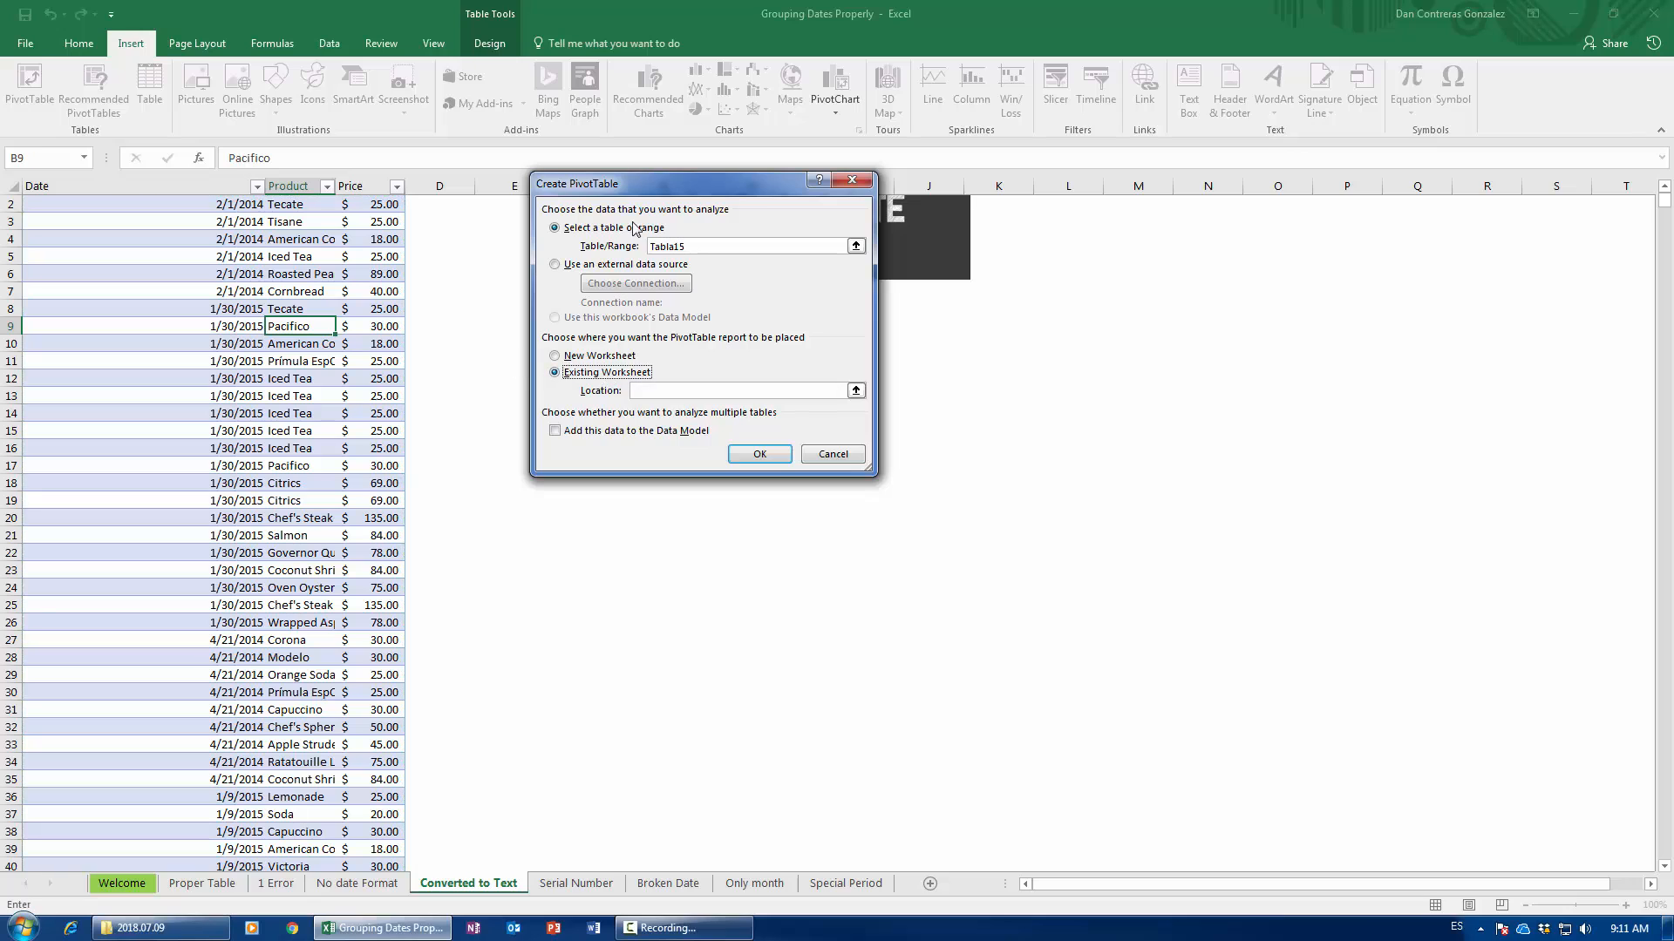
{"action": "left_click_drag", "start_coordinate": [663, 183], "coordinate": [339, 180]}
{"action": "left_click", "coordinate": [609, 328]}
{"action": "left_click", "coordinate": [444, 454]}
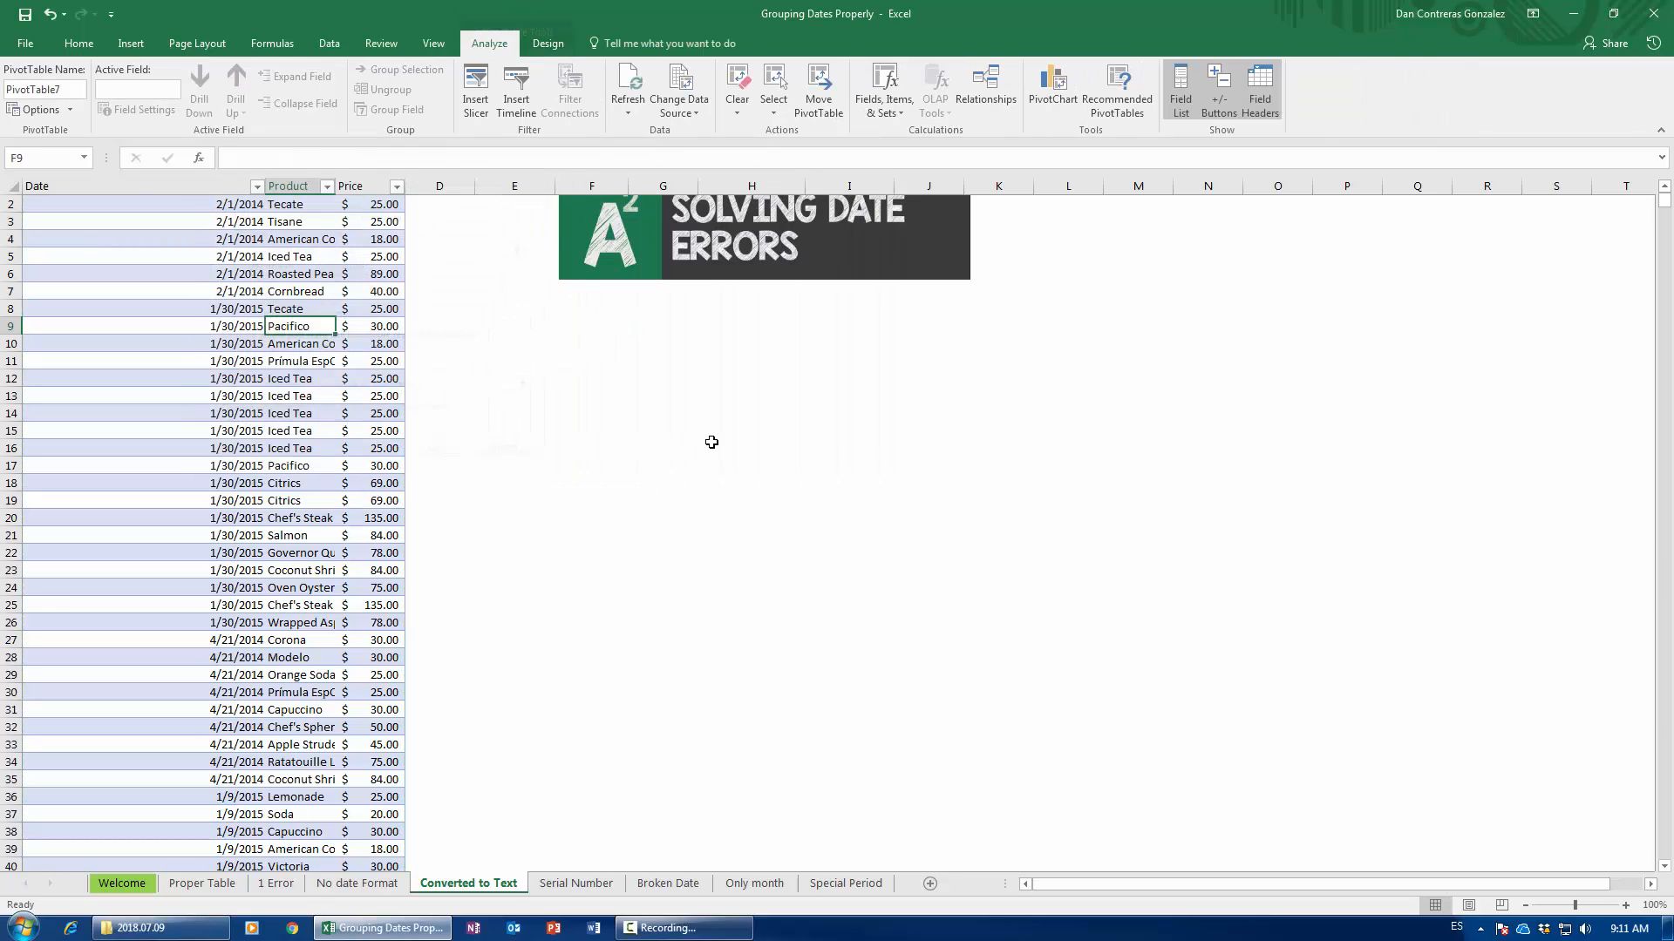
- Put Date in the PivotTable's rows and Price in its values, and expand the 2014 and 2015 groups into quarters
{"action": "left_click_drag", "start_coordinate": [1482, 293], "coordinate": [1494, 789]}
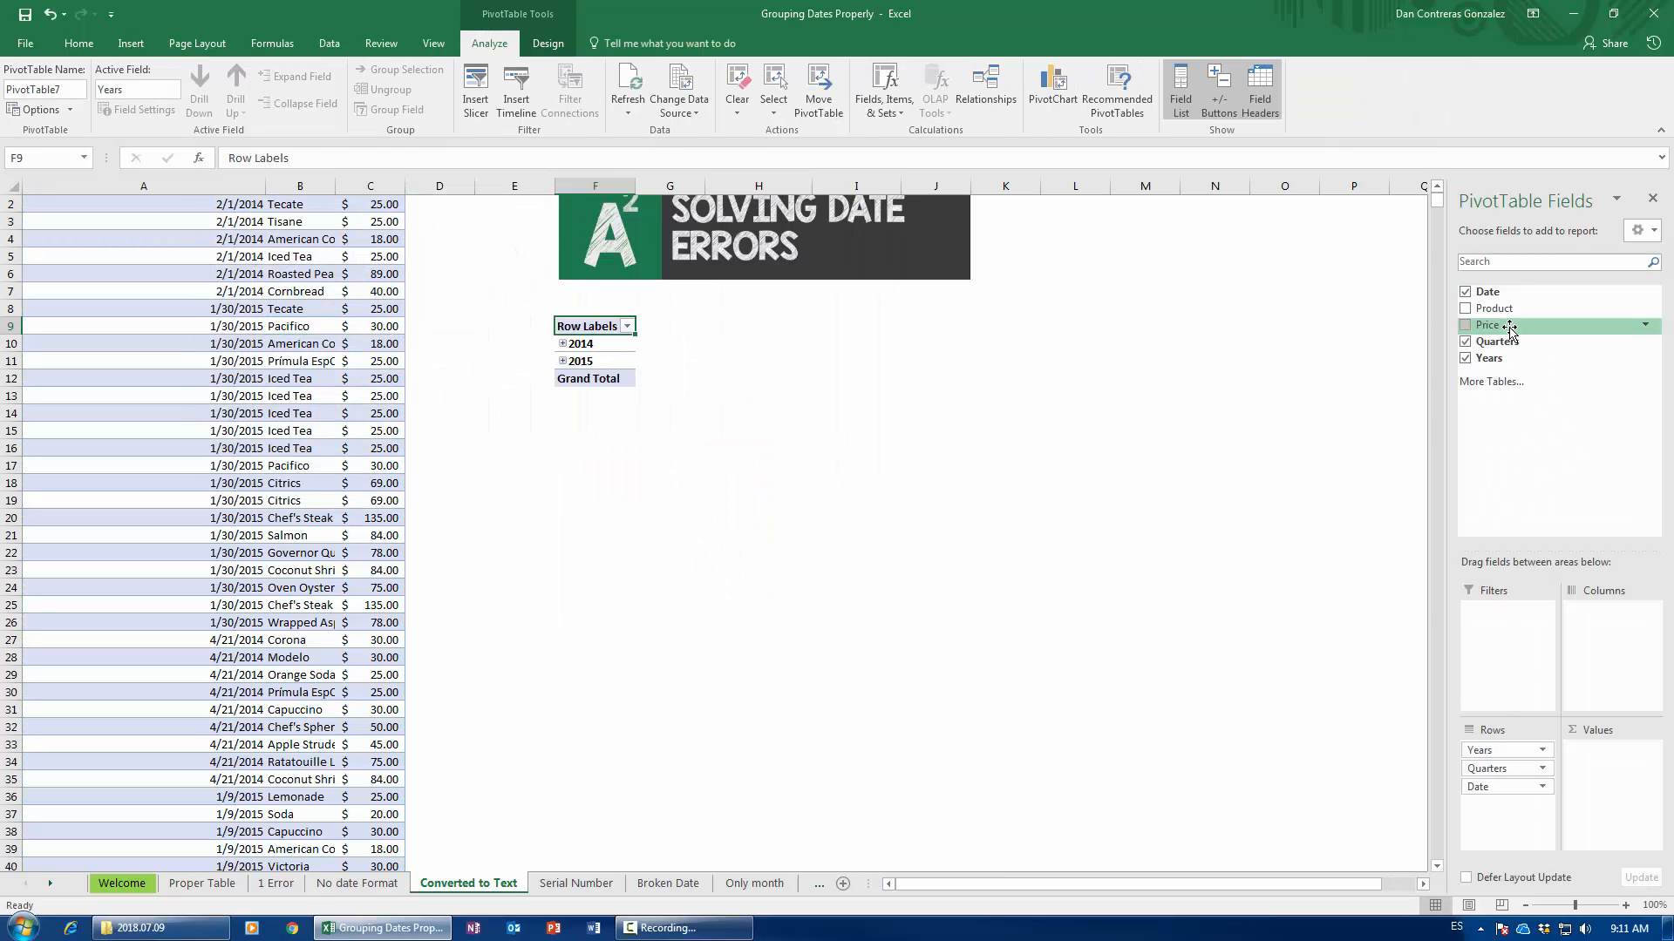
{"action": "left_click_drag", "start_coordinate": [1486, 324], "coordinate": [1587, 801]}
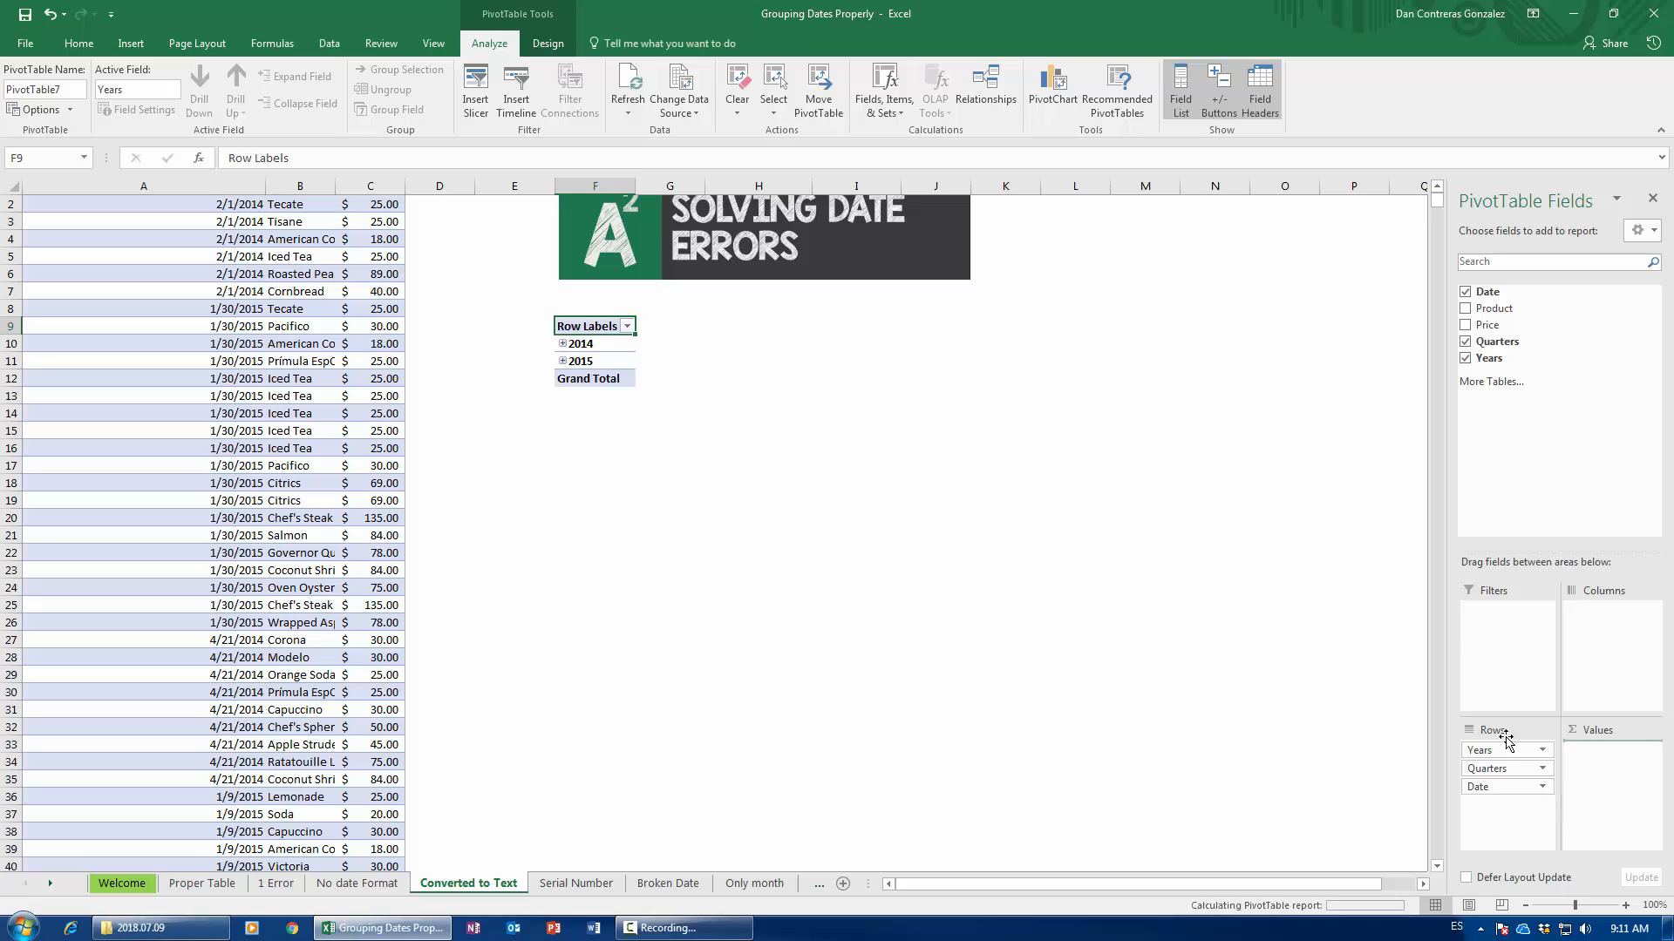
{"action": "left_click", "coordinate": [562, 344]}
{"action": "left_click", "coordinate": [552, 431]}
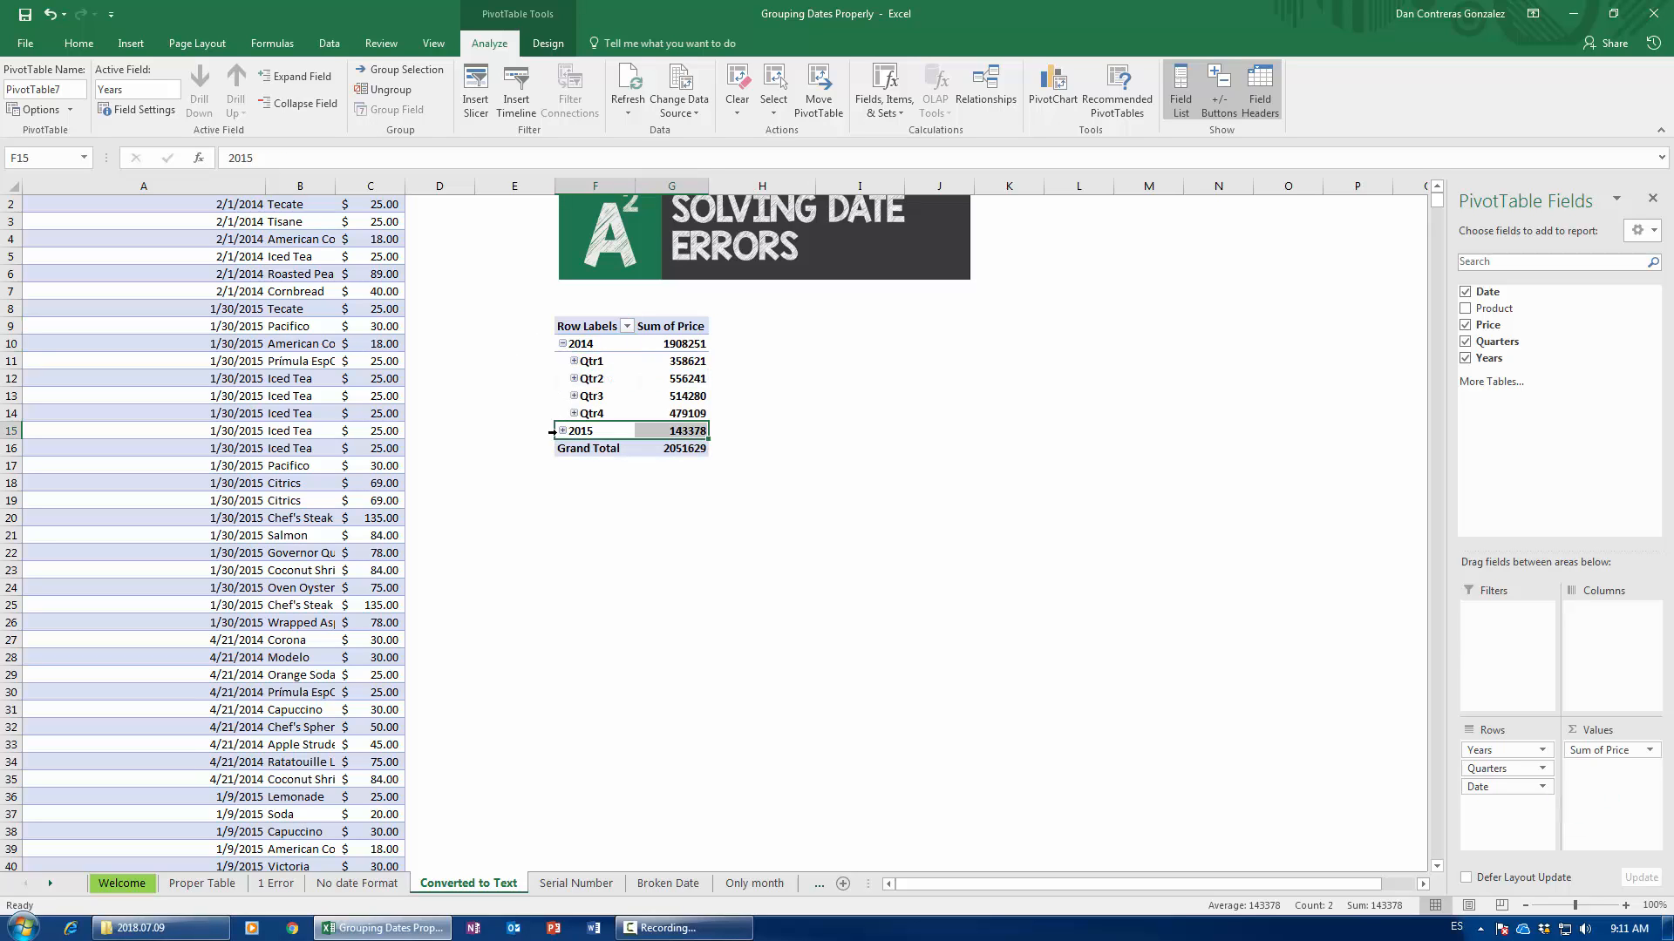
{"action": "left_click", "coordinate": [562, 431]}
{"action": "scroll", "coordinate": [495, 427], "scroll_direction": "up", "scroll_amount": 1}
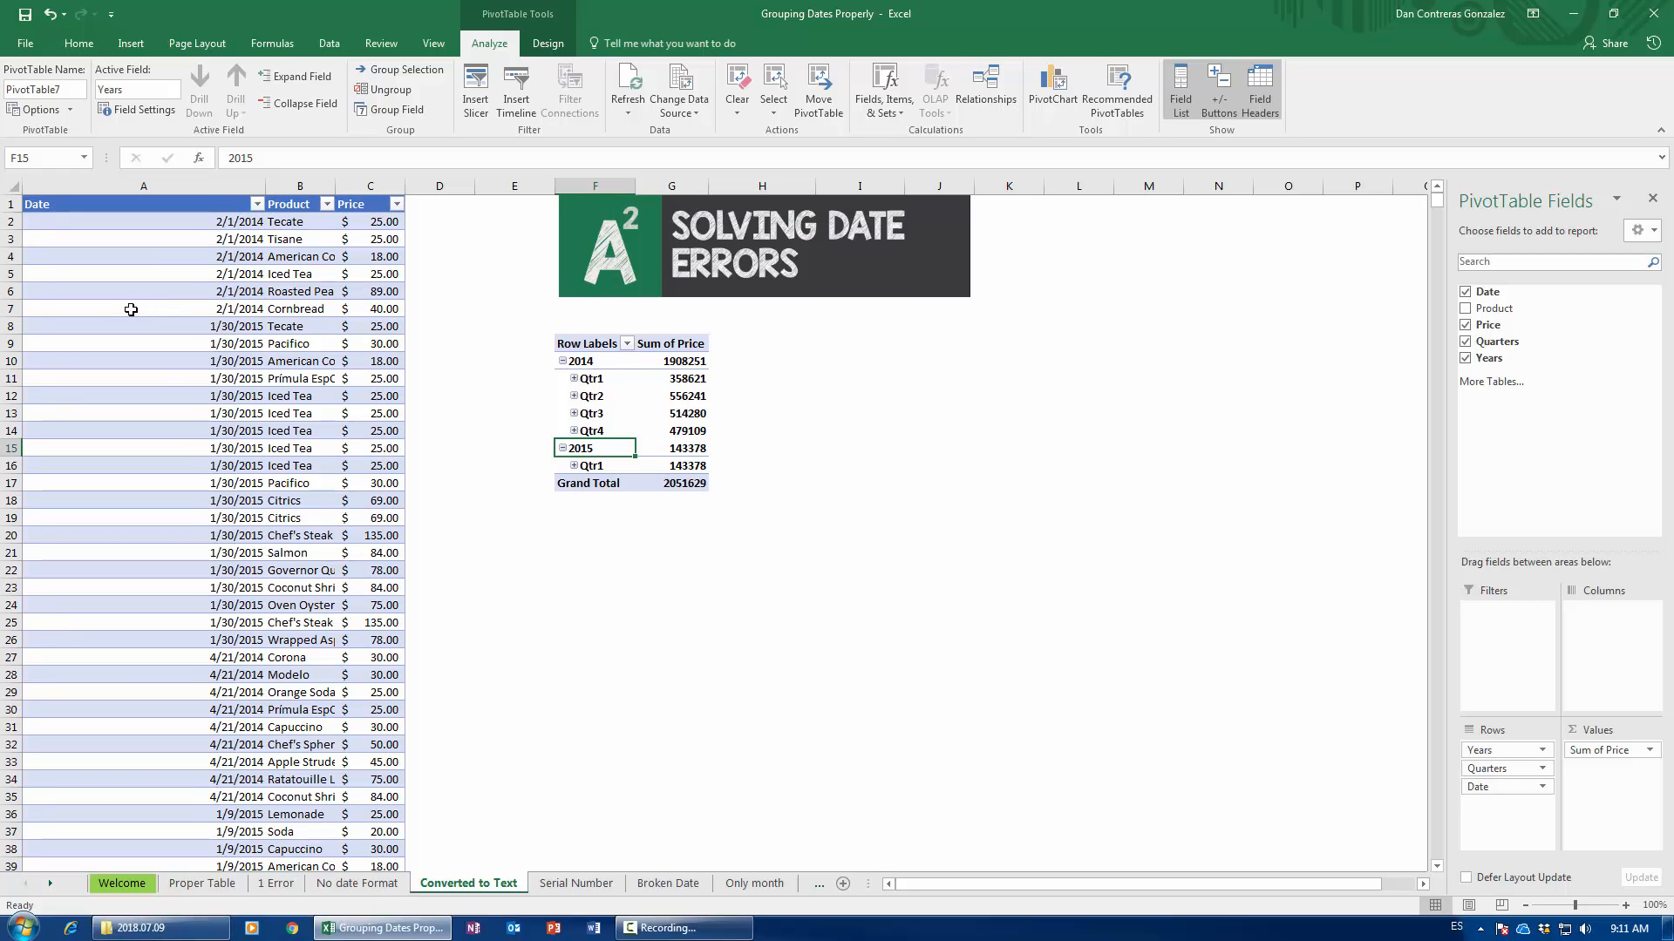
- Go to the Serial Number sheet and look through the Fecha column down to its last row
{"action": "left_click", "coordinate": [549, 884]}
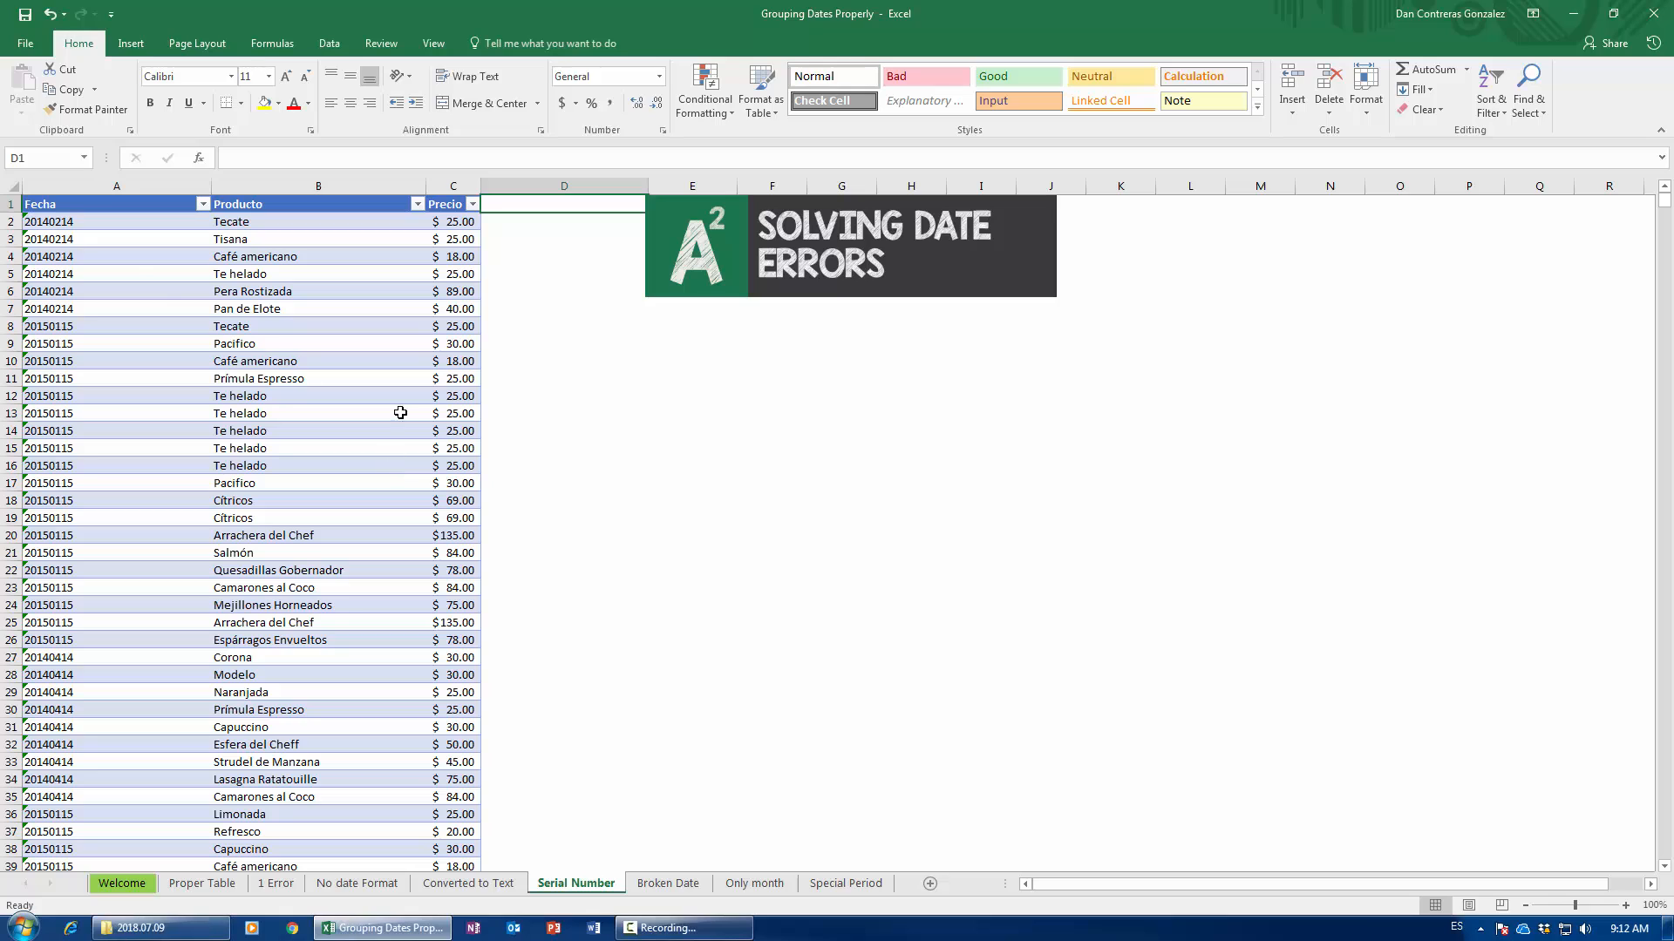
{"action": "left_click", "coordinate": [53, 224]}
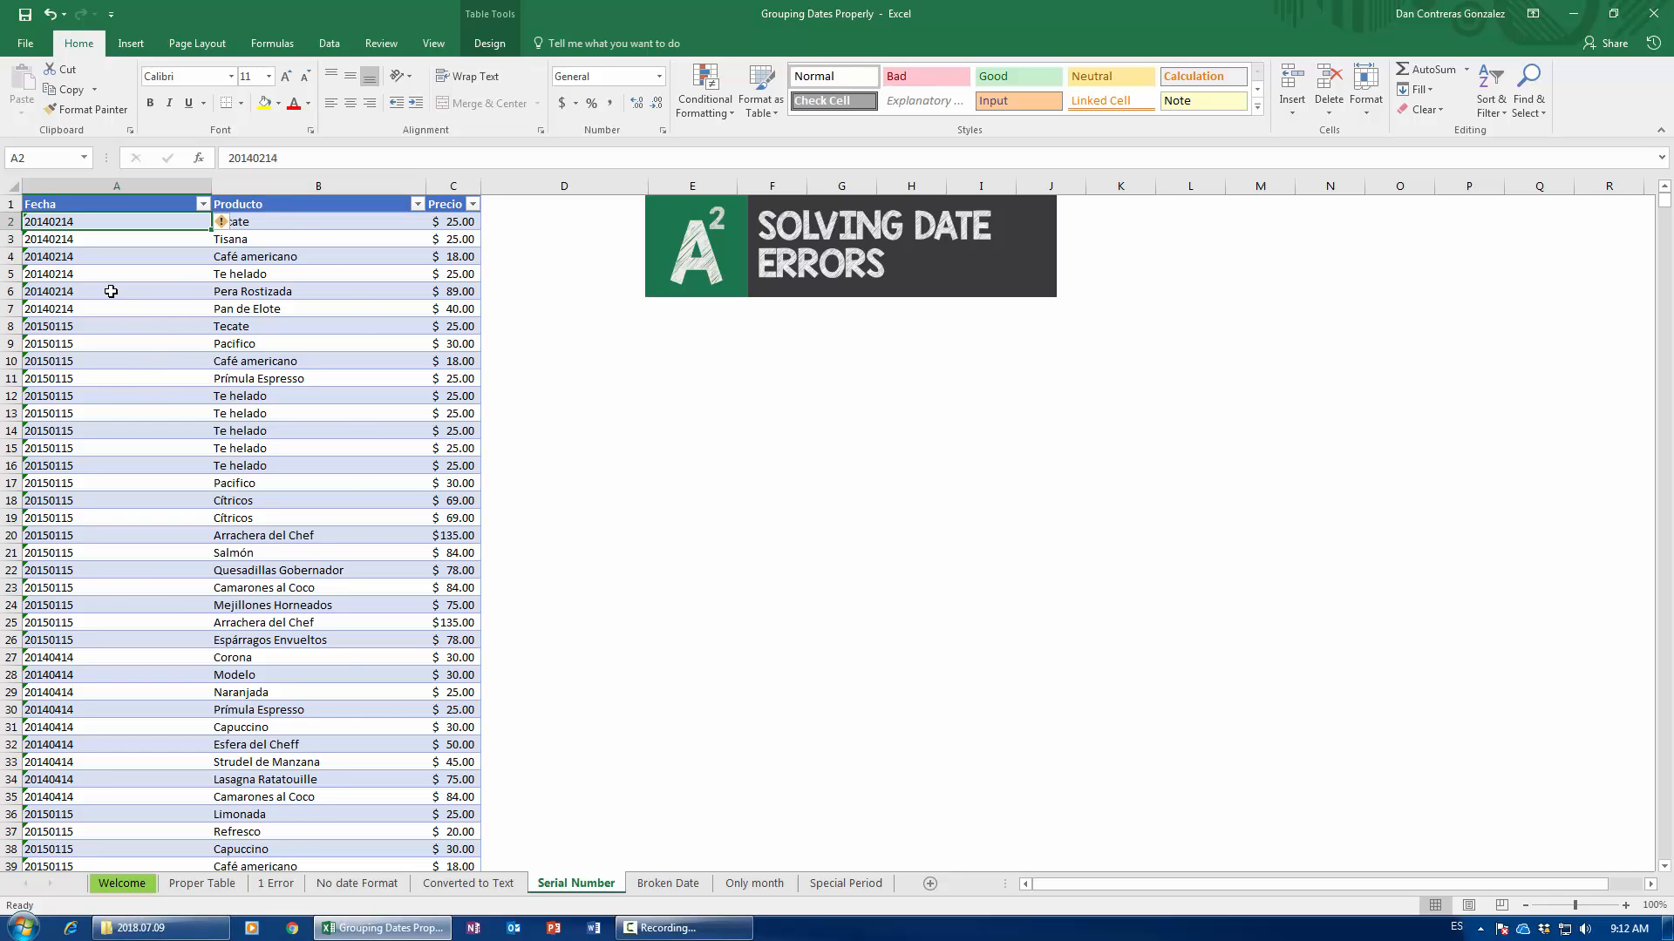
{"action": "key", "text": "ctrl+Down"}
{"action": "key", "text": "ctrl+Up"}
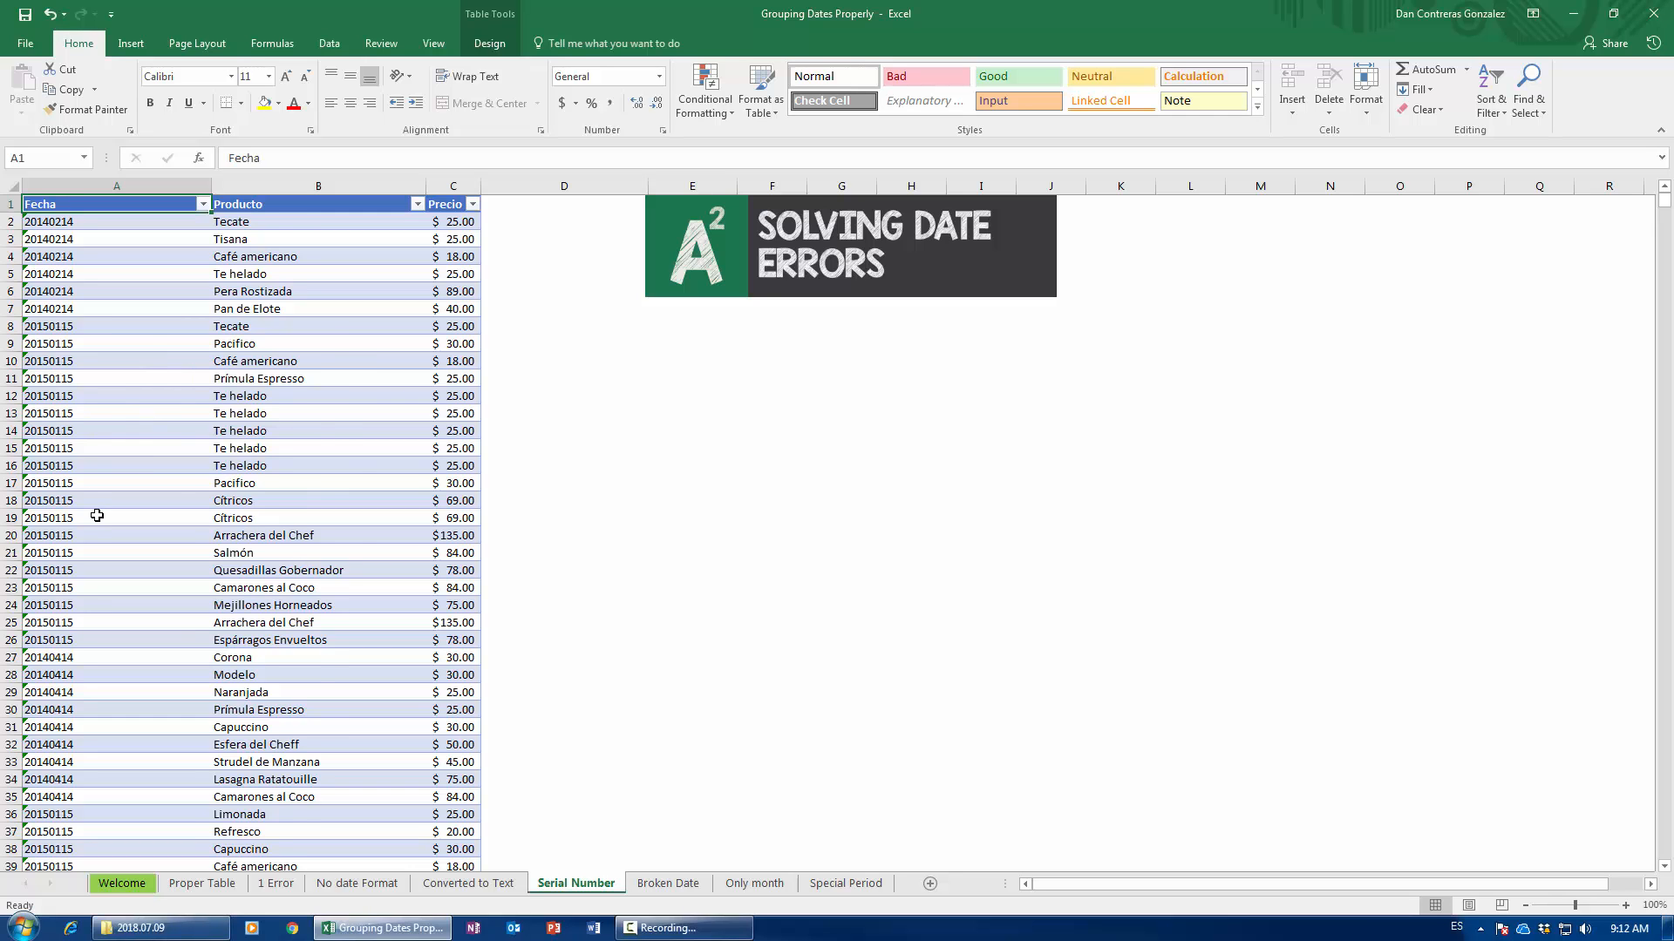
{"action": "scroll", "coordinate": [97, 515], "scroll_direction": "down", "scroll_amount": 4}
{"action": "left_click", "coordinate": [95, 465]}
{"action": "key", "text": "ctrl+Down"}
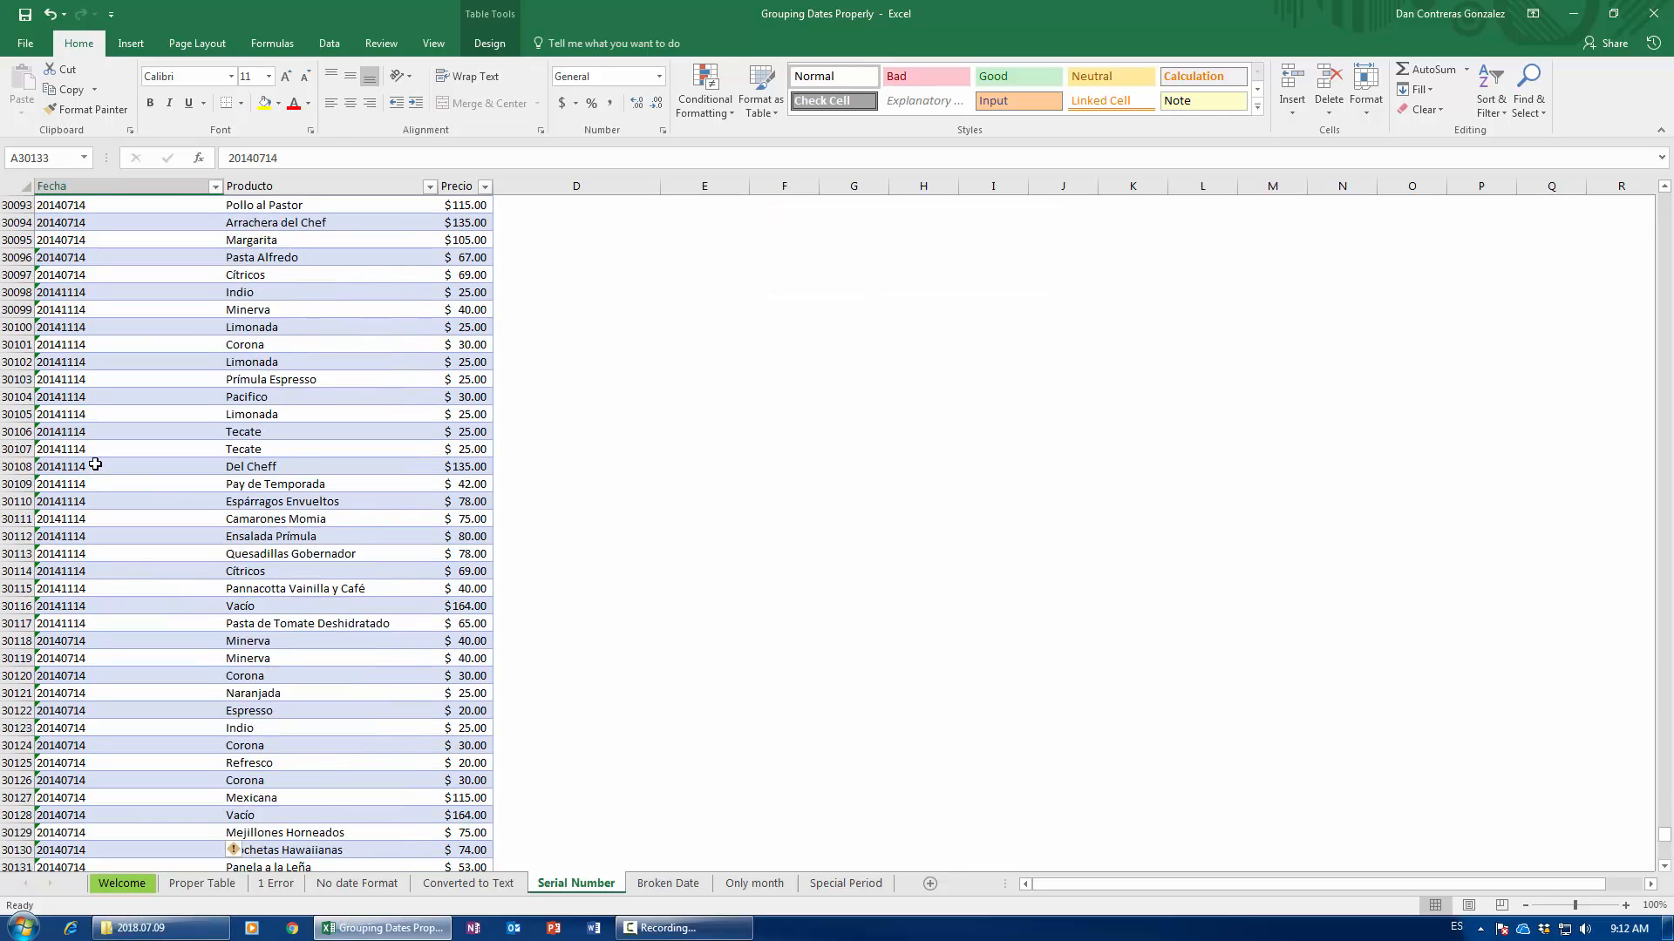
{"action": "key", "text": "ctrl+Up"}
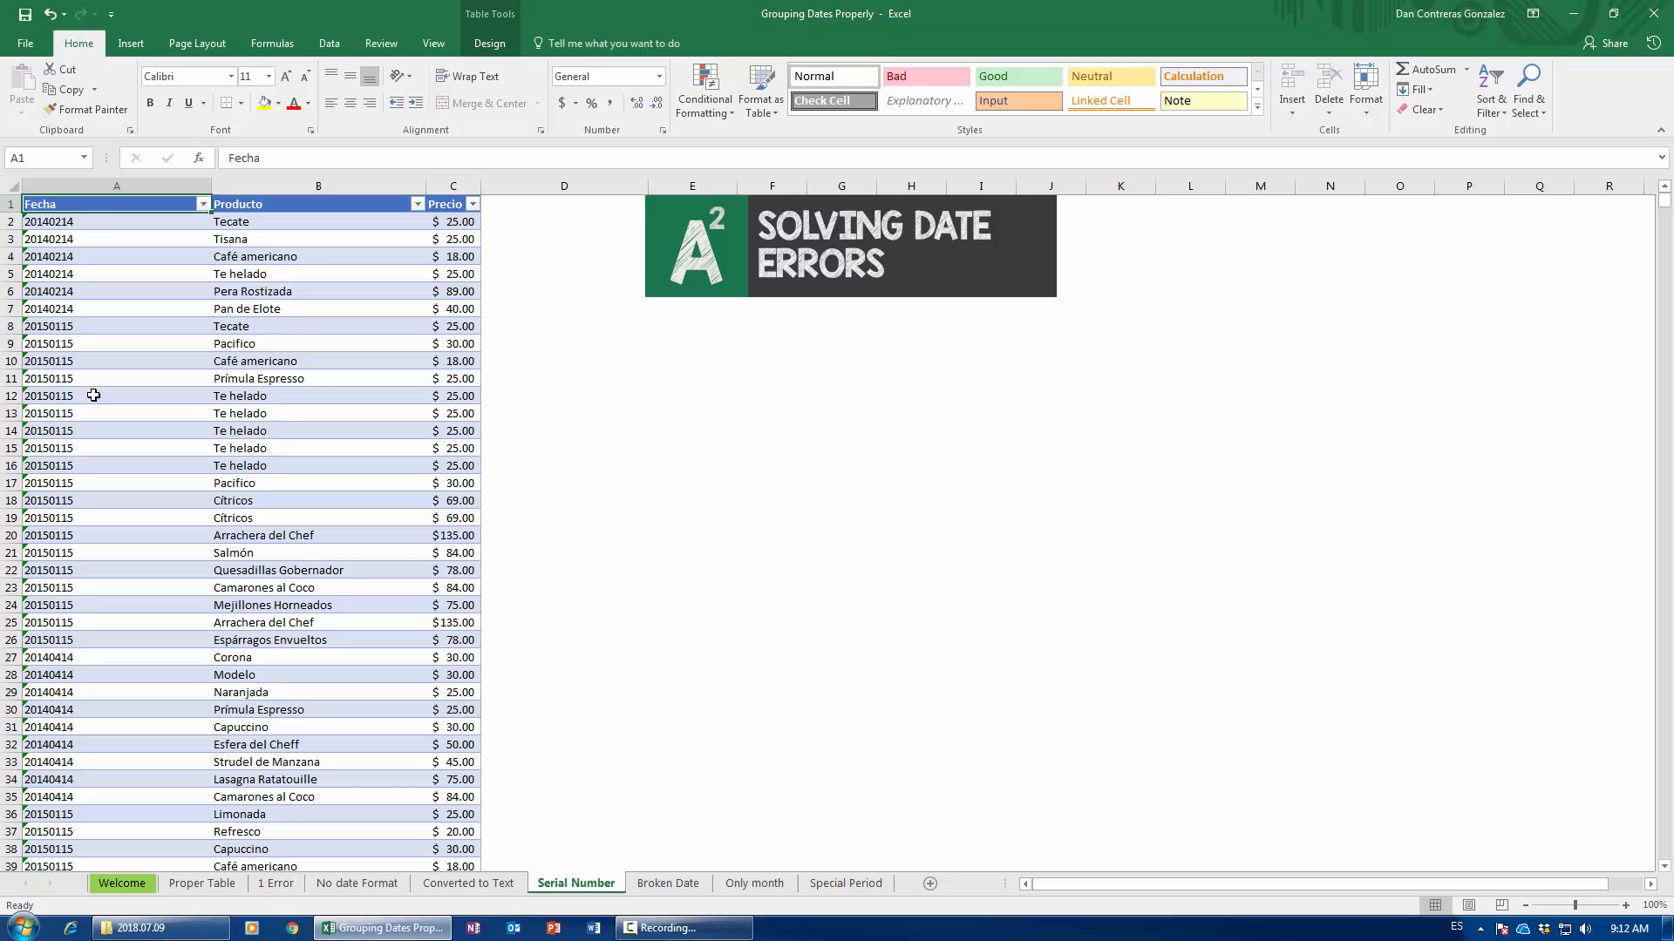
- Examine the number format previews for the Fecha value in cell A2 of the Serial Number sheet
{"action": "left_click", "coordinate": [104, 221]}
{"action": "left_click", "coordinate": [660, 77]}
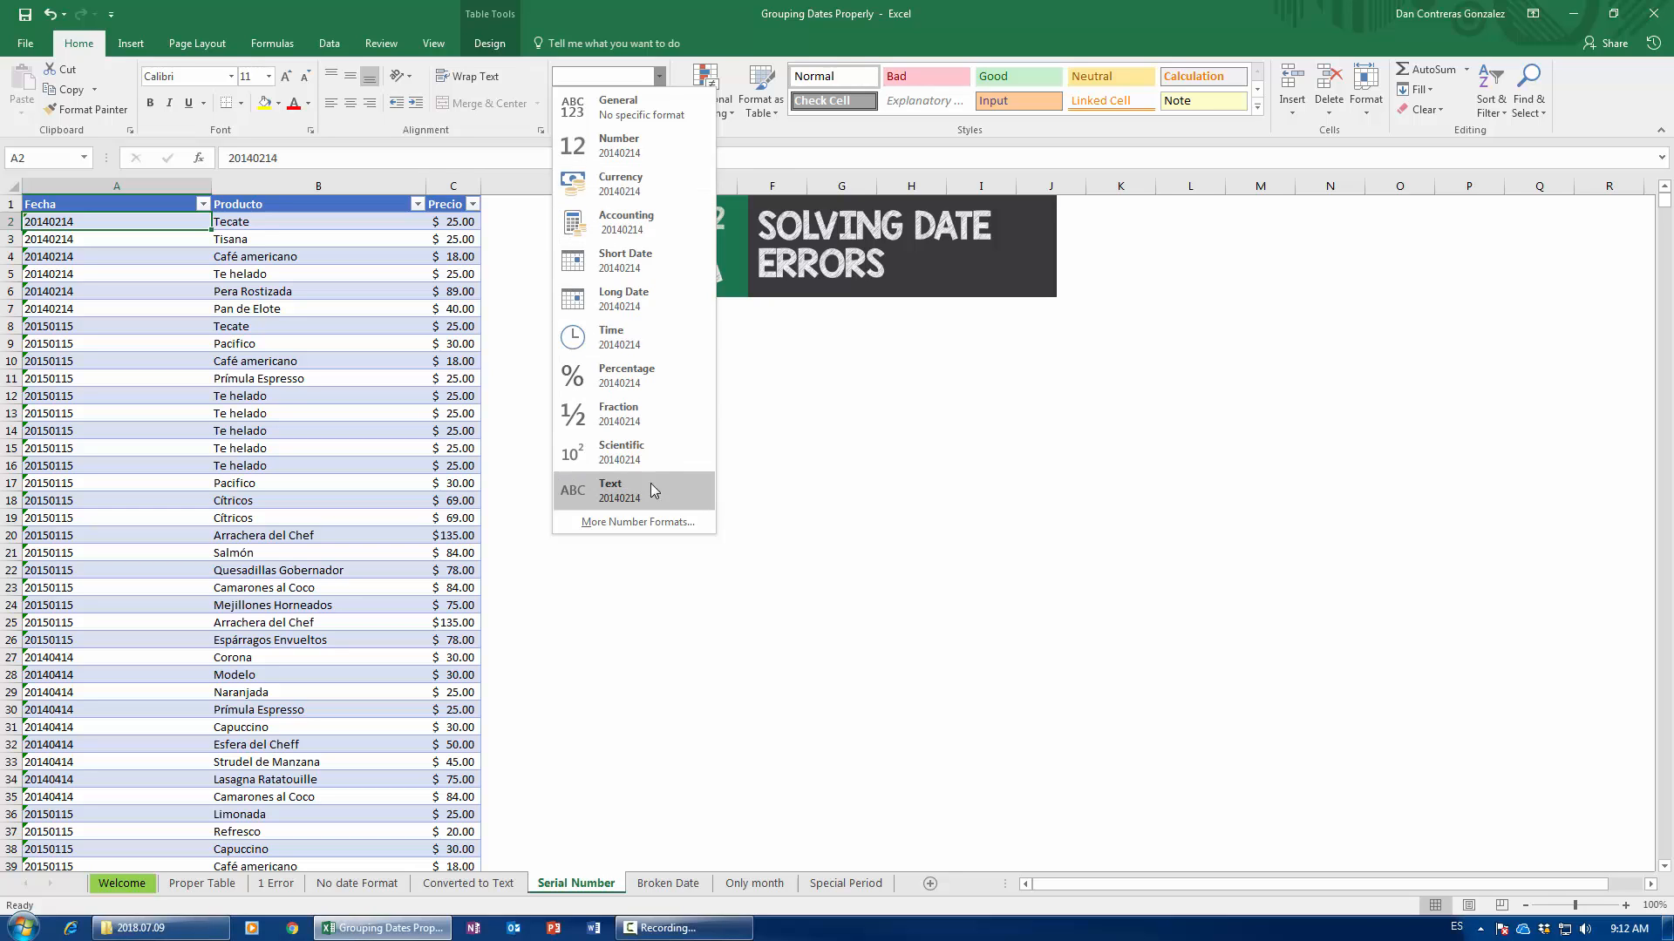
{"action": "left_click", "coordinate": [262, 273]}
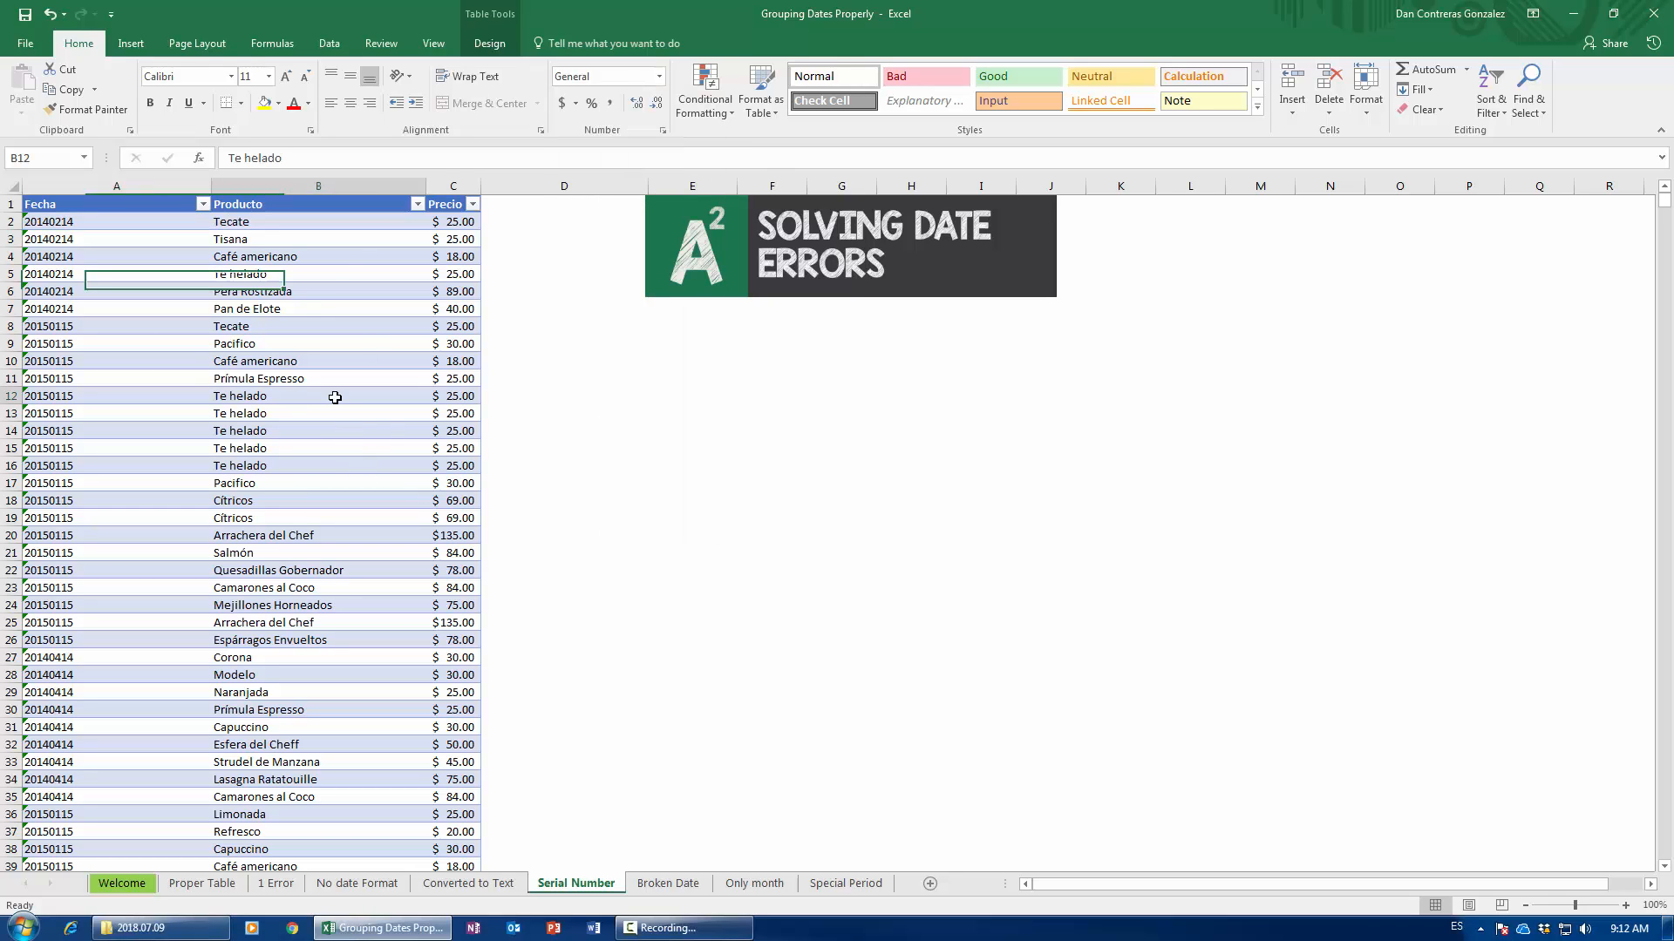
- Create a PivotTable from the Serial Number table on the existing worksheet at cell E12
{"action": "left_click", "coordinate": [332, 396]}
{"action": "left_click", "coordinate": [131, 42]}
{"action": "left_click", "coordinate": [27, 84]}
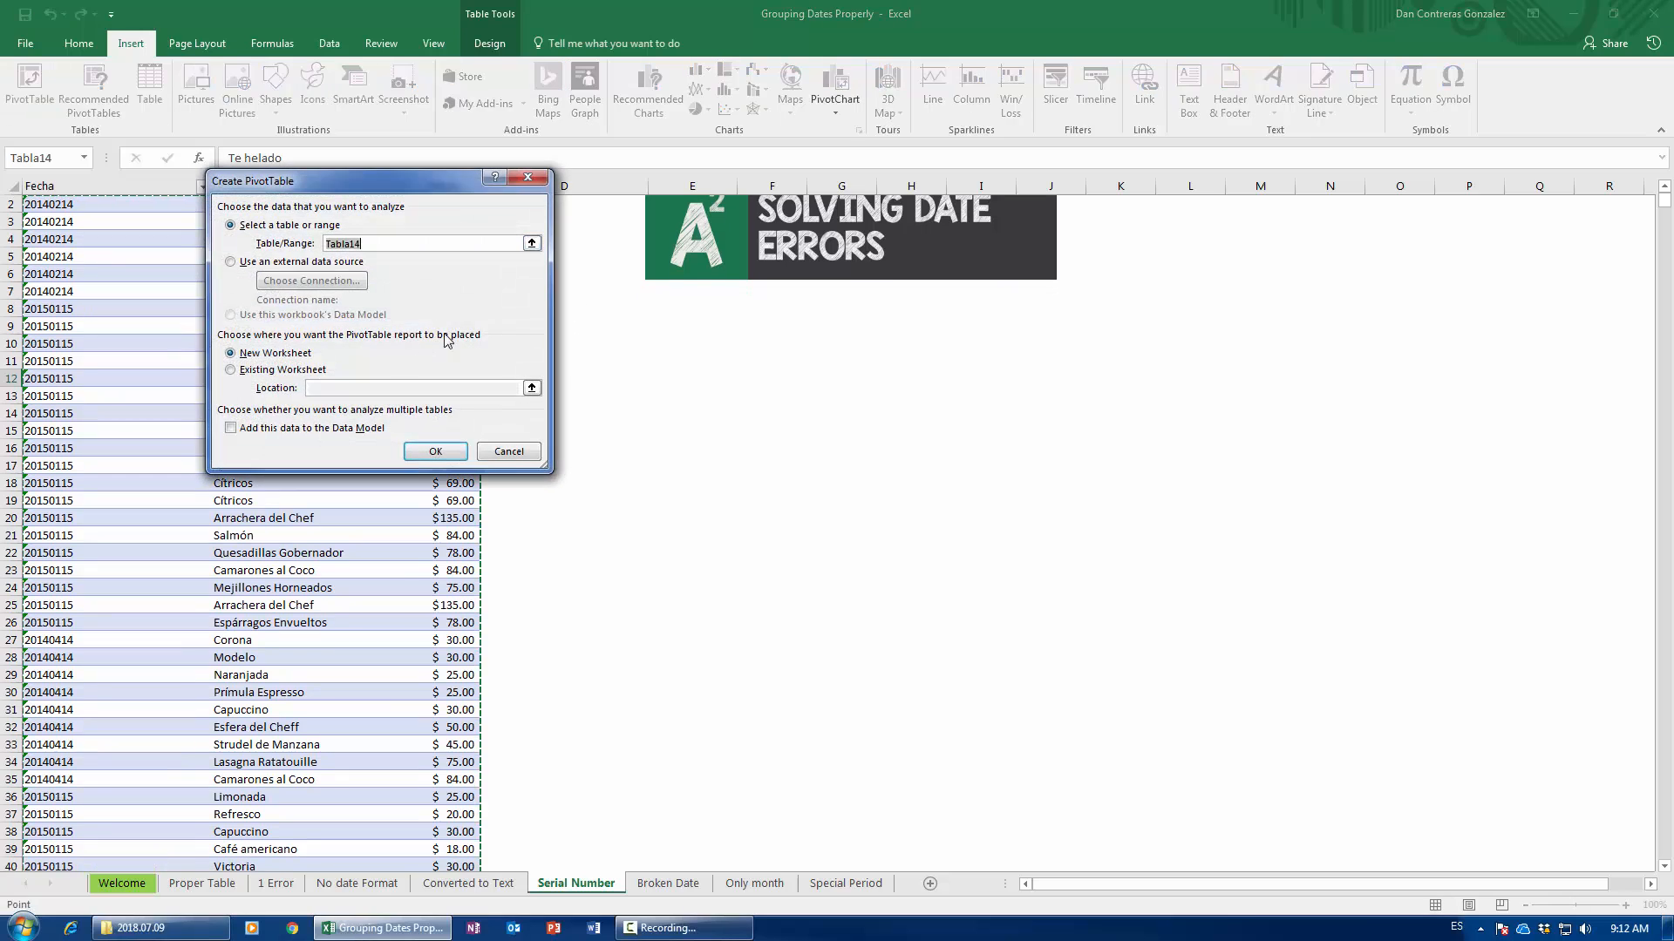
{"action": "left_click", "coordinate": [230, 369]}
{"action": "left_click", "coordinate": [642, 375]}
{"action": "left_click", "coordinate": [684, 377]}
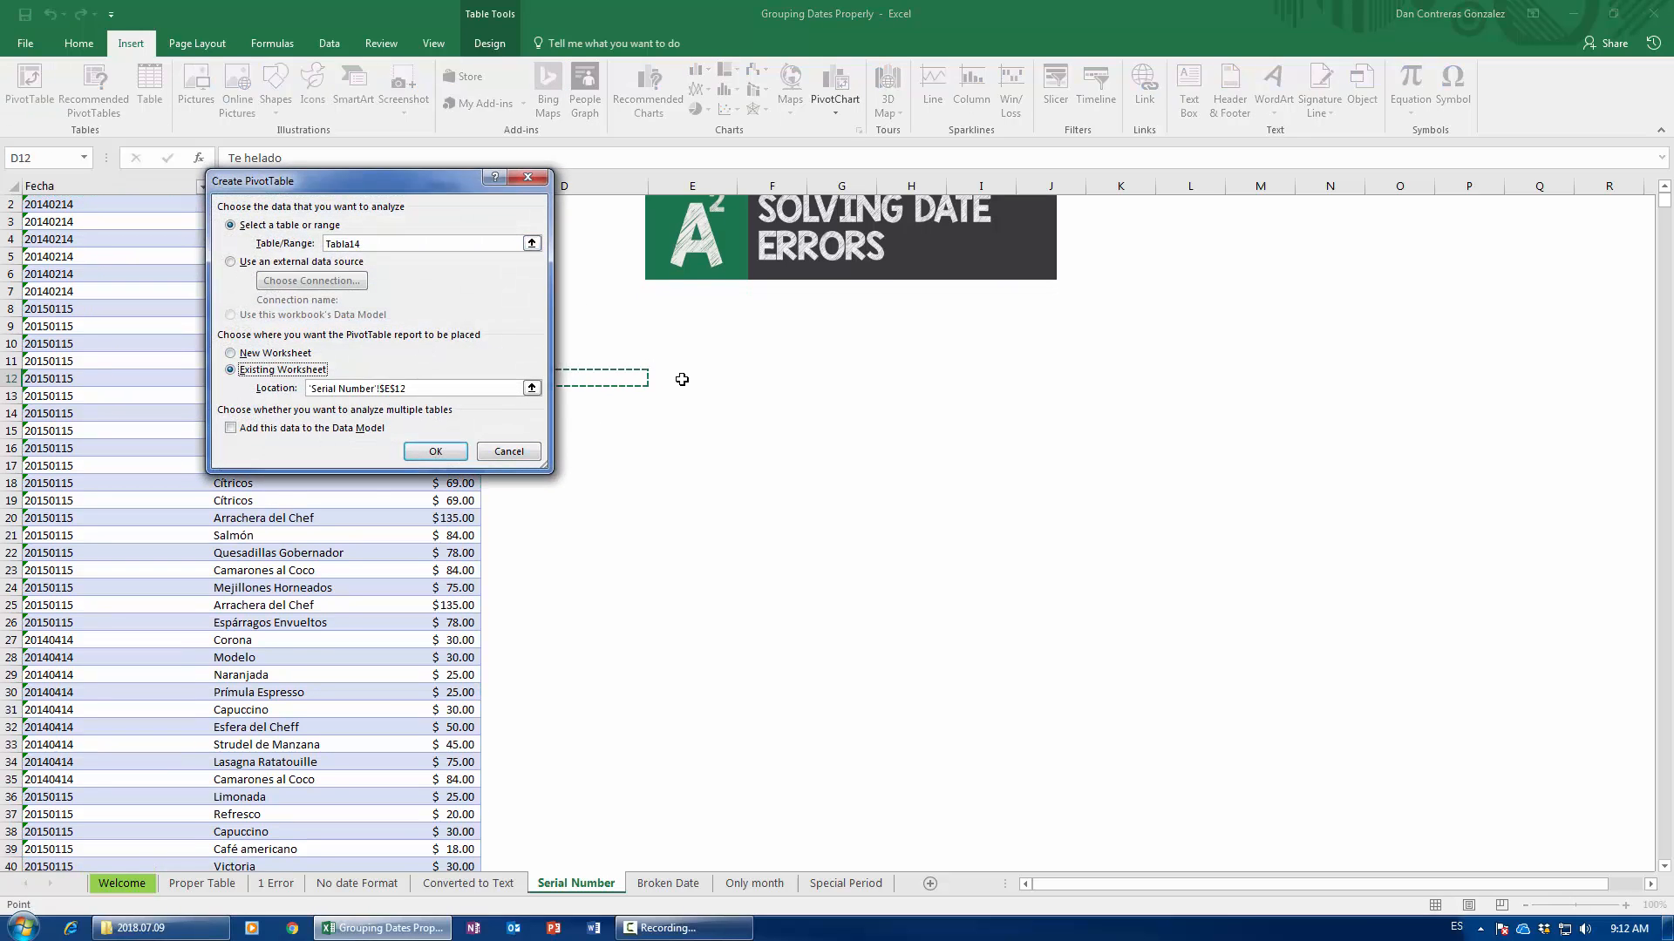
{"action": "left_click", "coordinate": [434, 451]}
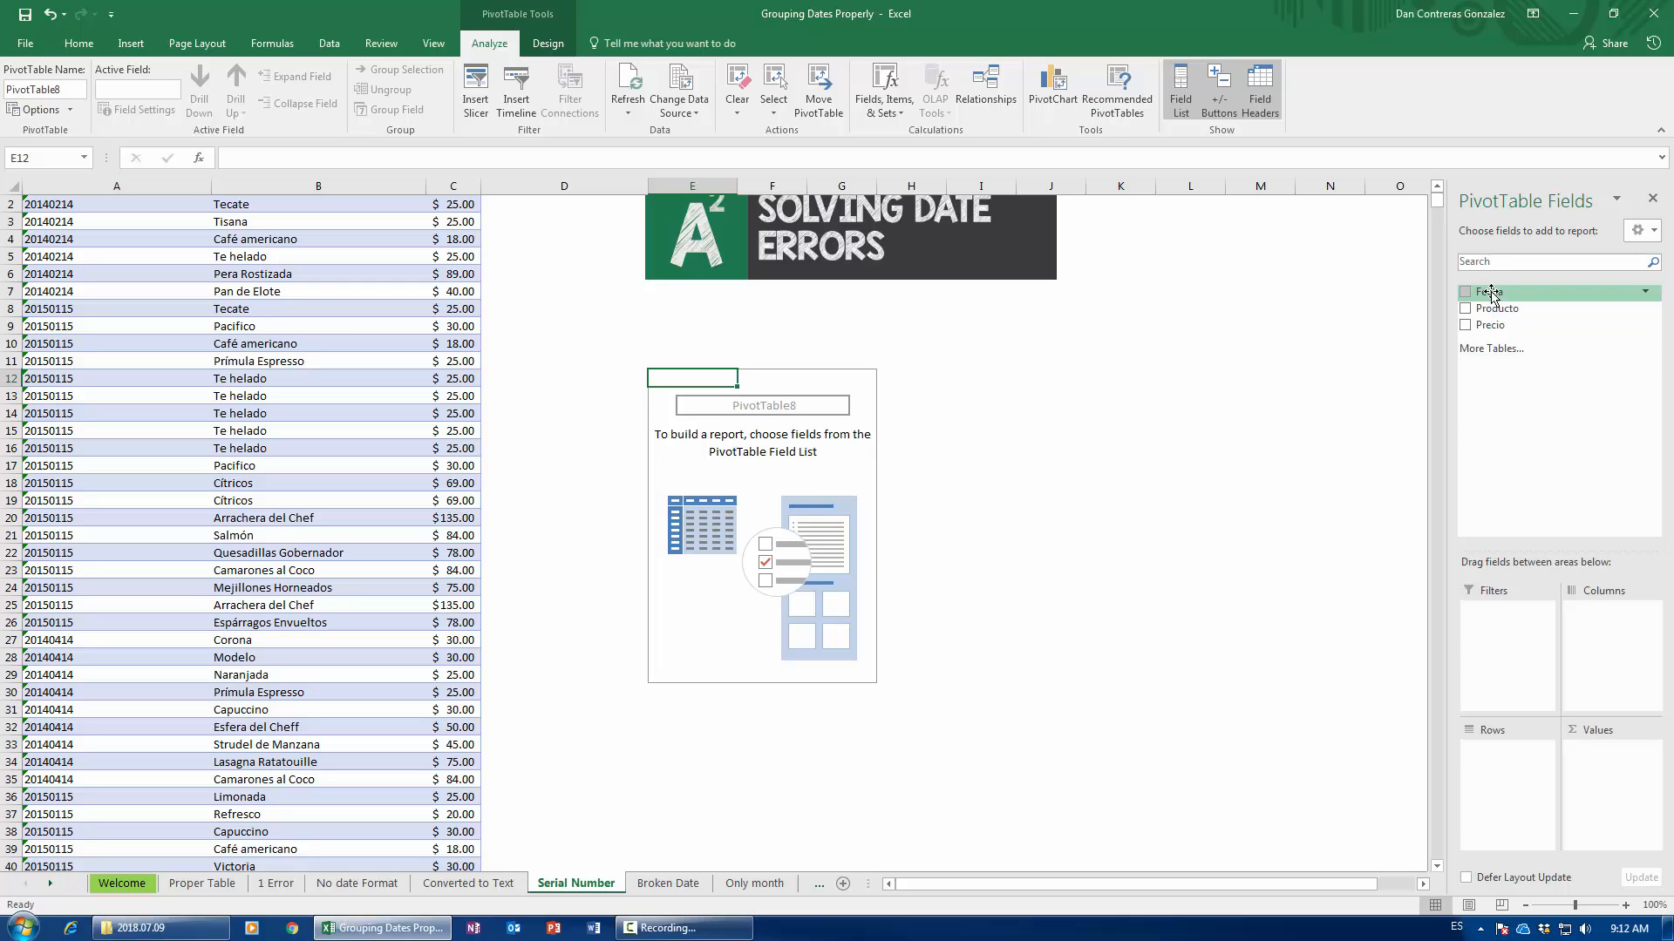
- Put Fecha in the PivotTable's rows and Precio in its values, and try to group the Fecha row labels
{"action": "left_click_drag", "start_coordinate": [1489, 292], "coordinate": [1502, 806]}
{"action": "left_click_drag", "start_coordinate": [1489, 325], "coordinate": [1608, 769]}
{"action": "left_click", "coordinate": [690, 430]}
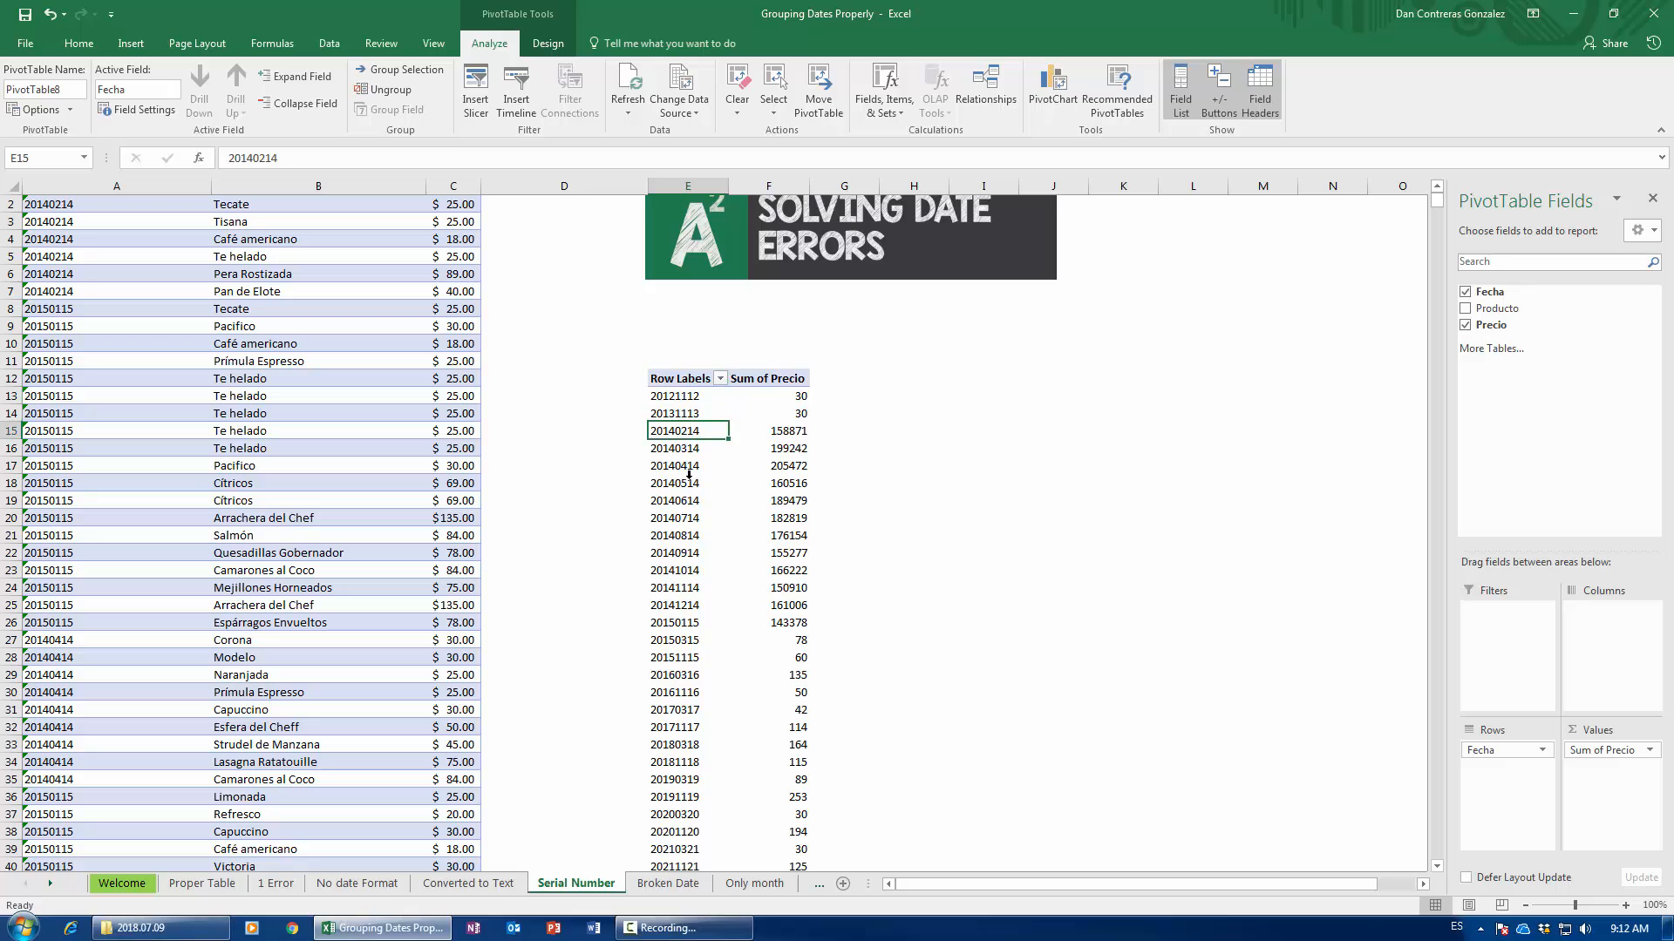
{"action": "right_click", "coordinate": [688, 480]}
{"action": "left_click", "coordinate": [782, 656]}
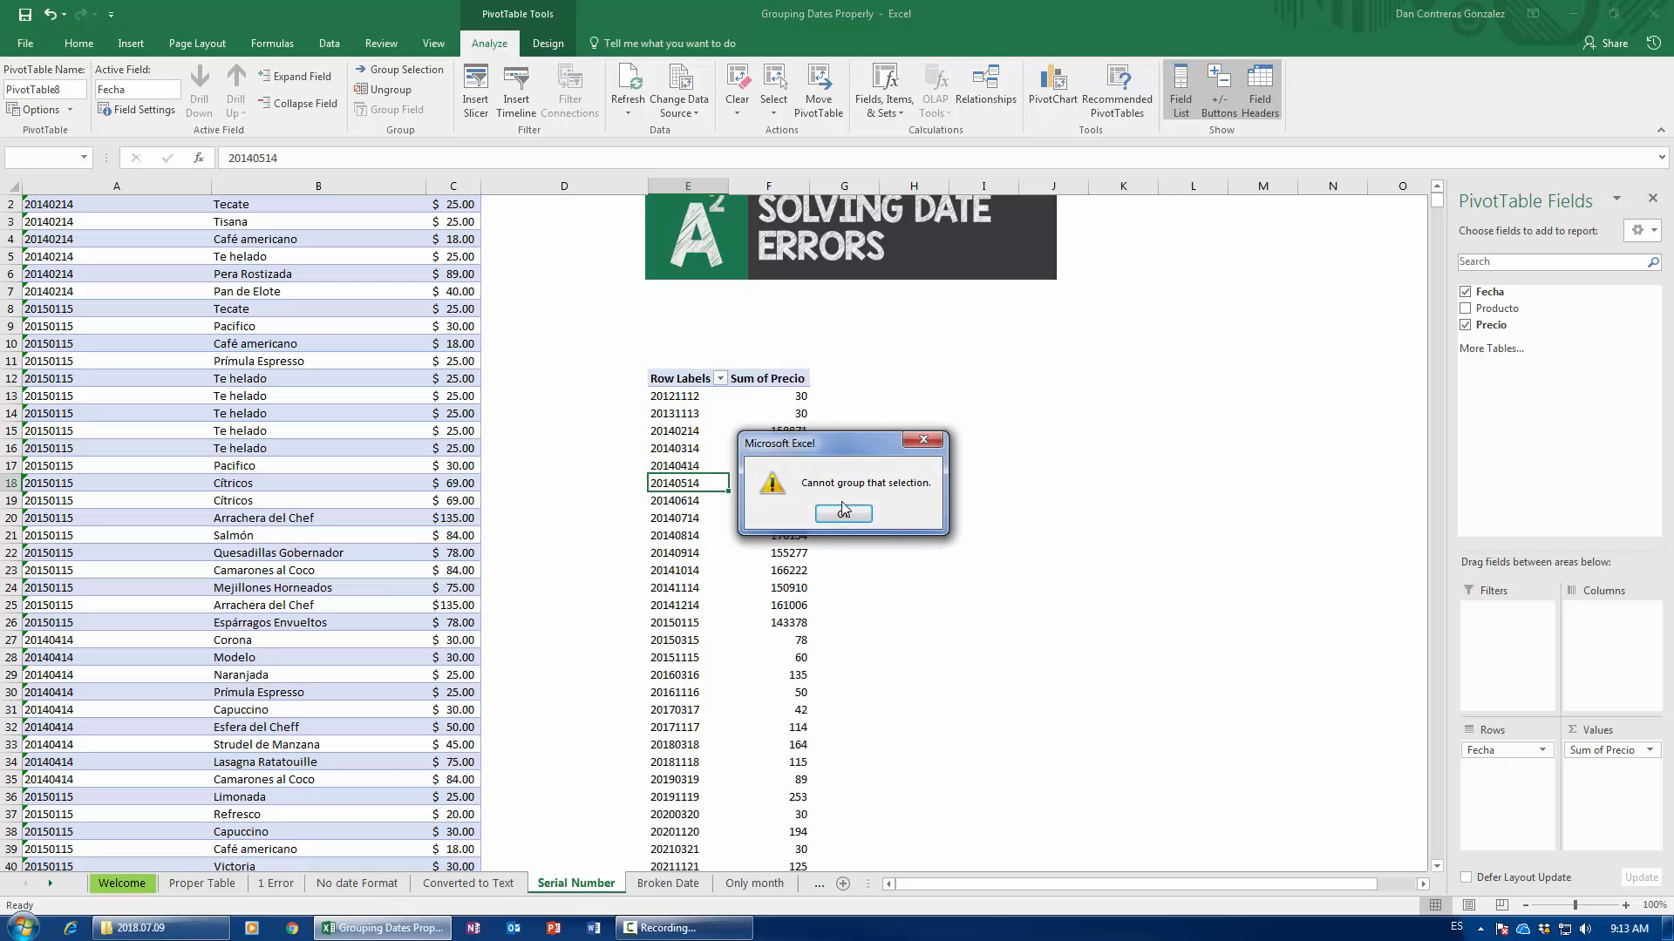
{"action": "left_click", "coordinate": [854, 513]}
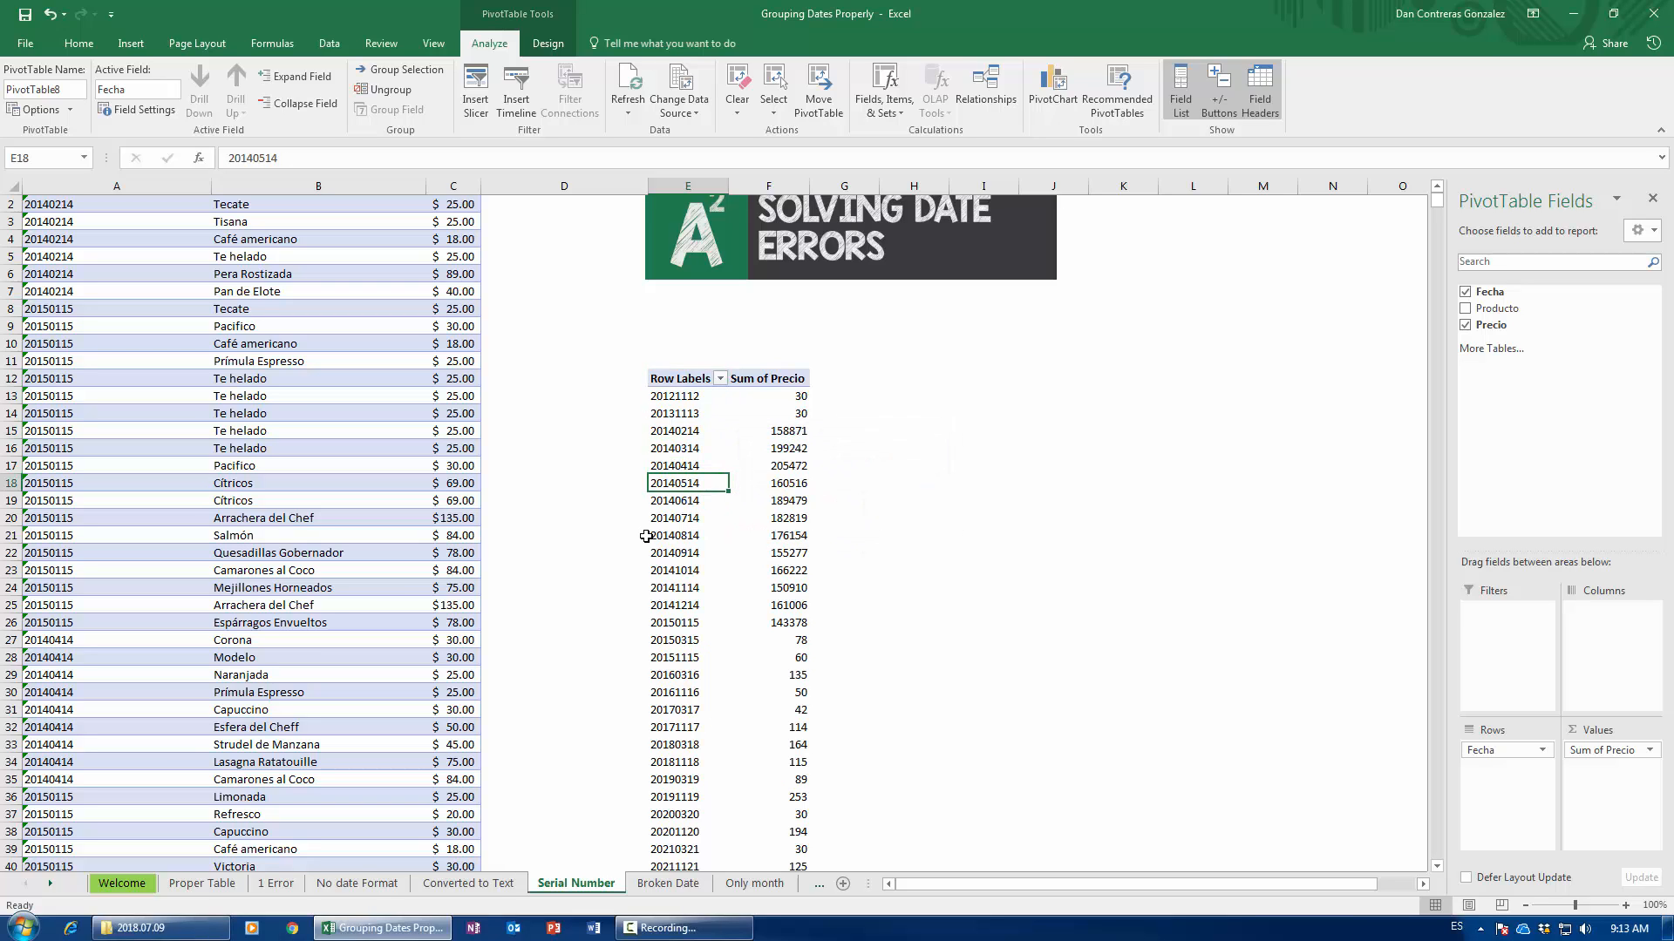
- Delete the whole PivotTable from the Serial Number sheet and return to the source table
{"action": "left_click", "coordinate": [696, 381]}
{"action": "key", "text": "ctrl+shift+Right"}
{"action": "key", "text": "ctrl+shift+Down"}
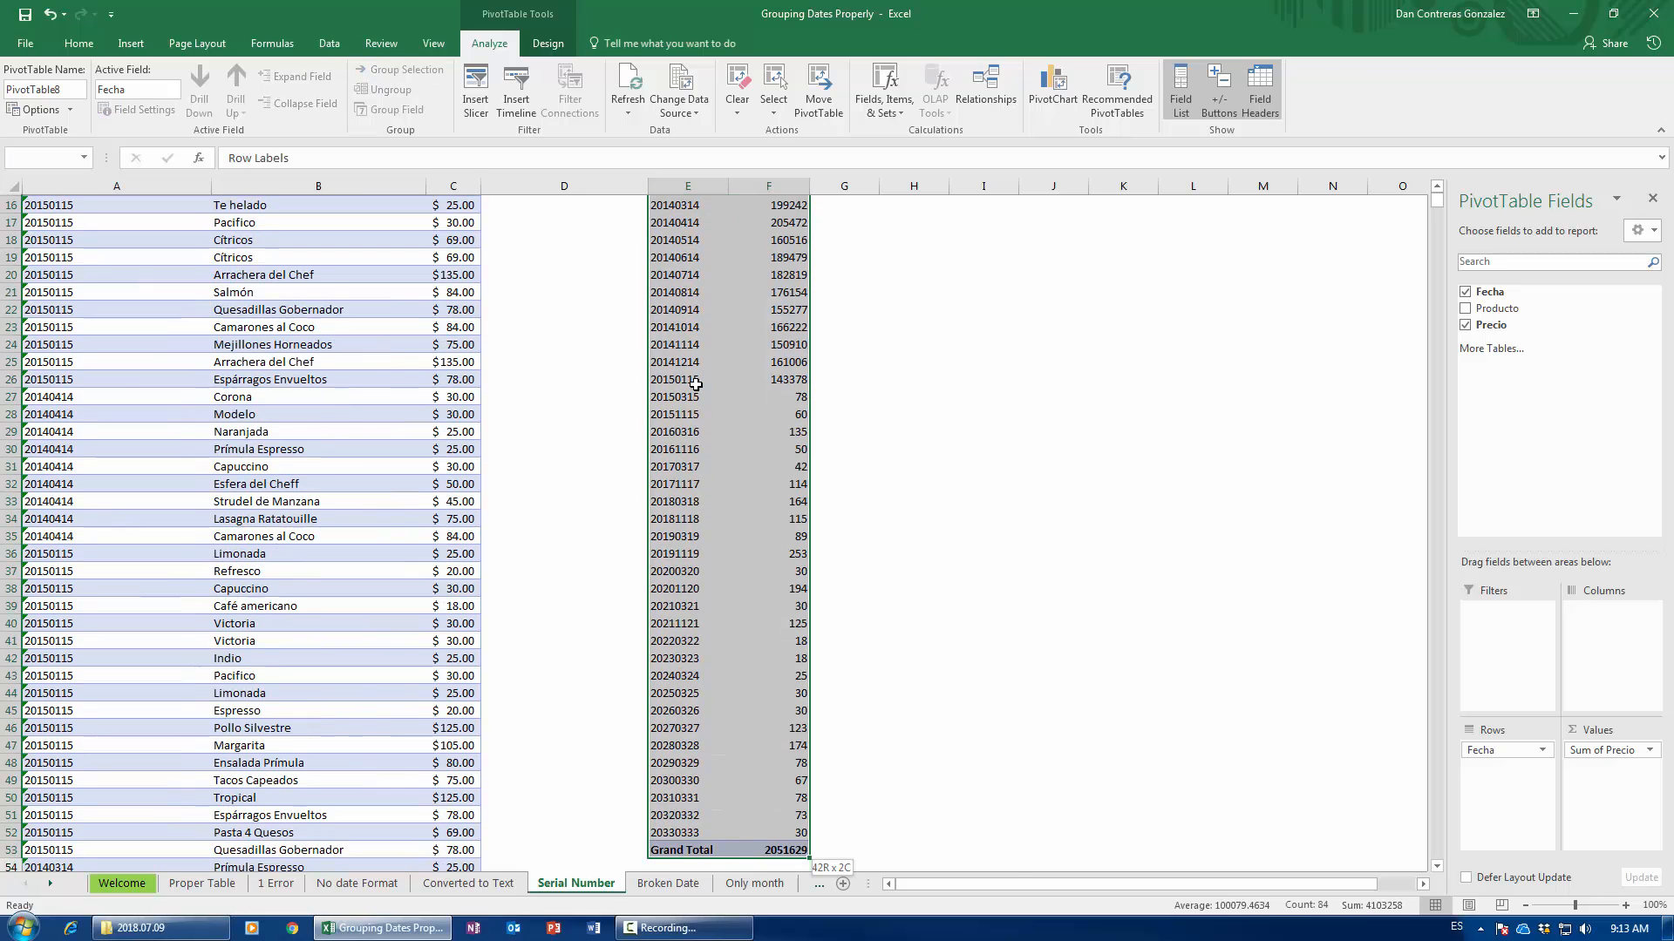
{"action": "key", "text": "Delete"}
{"action": "scroll", "coordinate": [695, 383], "scroll_direction": "up", "scroll_amount": 5}
{"action": "left_click", "coordinate": [329, 377]}
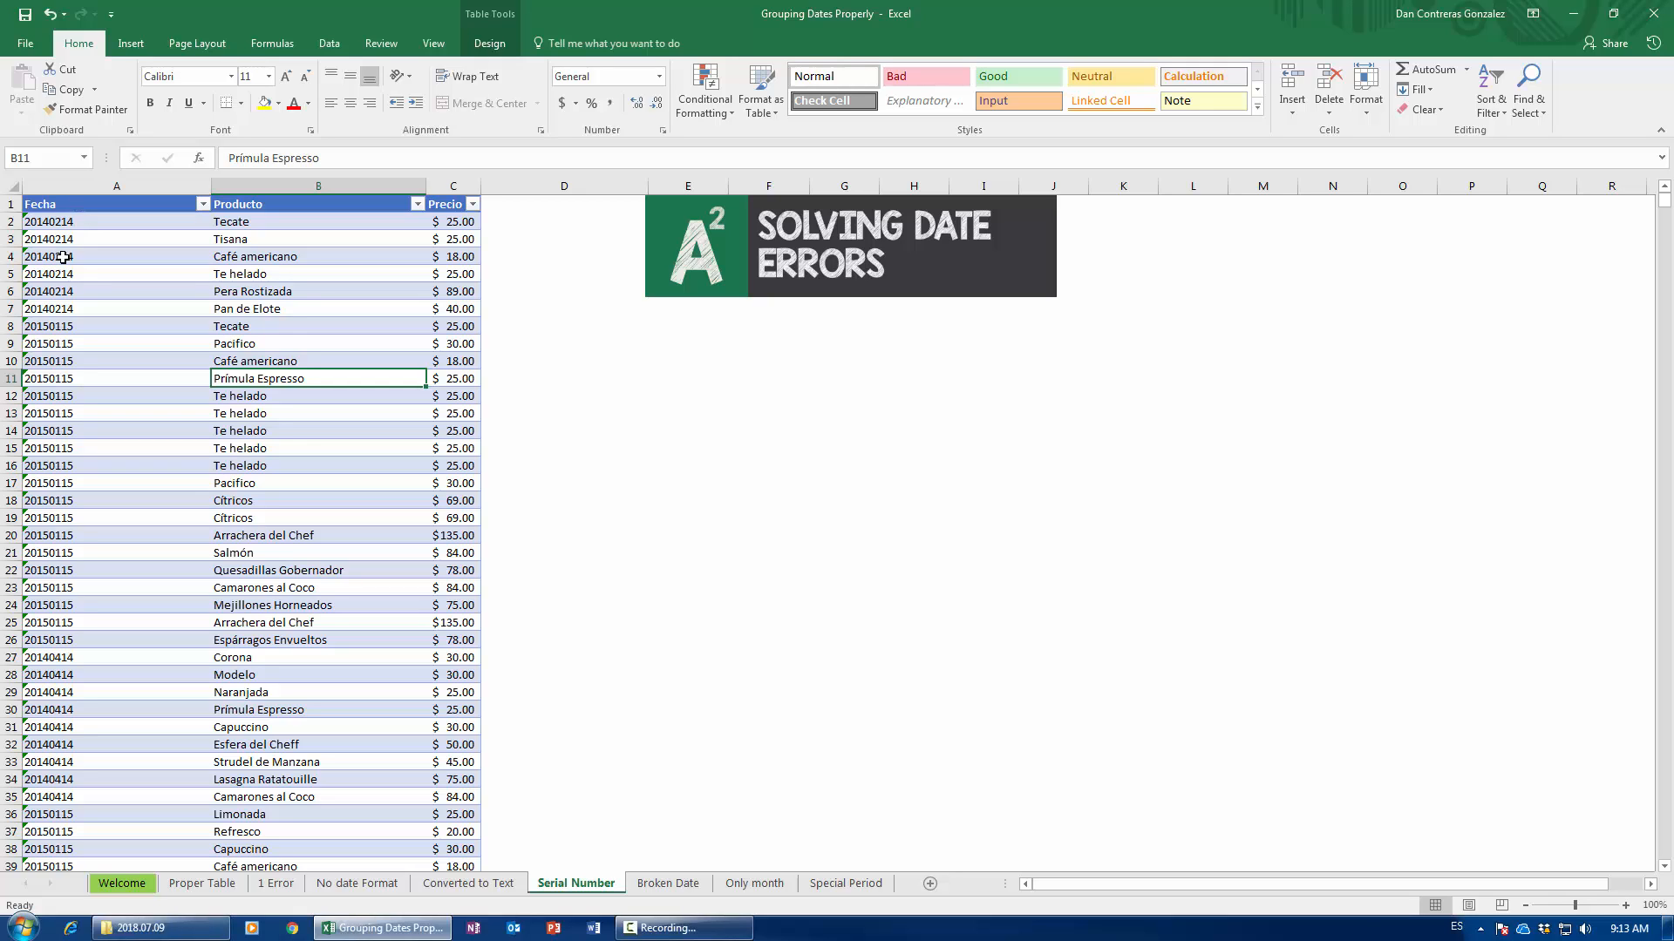
- Review the error-checking options offered for the number stored as text in cell A2
{"action": "left_click", "coordinate": [54, 221]}
{"action": "left_click", "coordinate": [224, 223]}
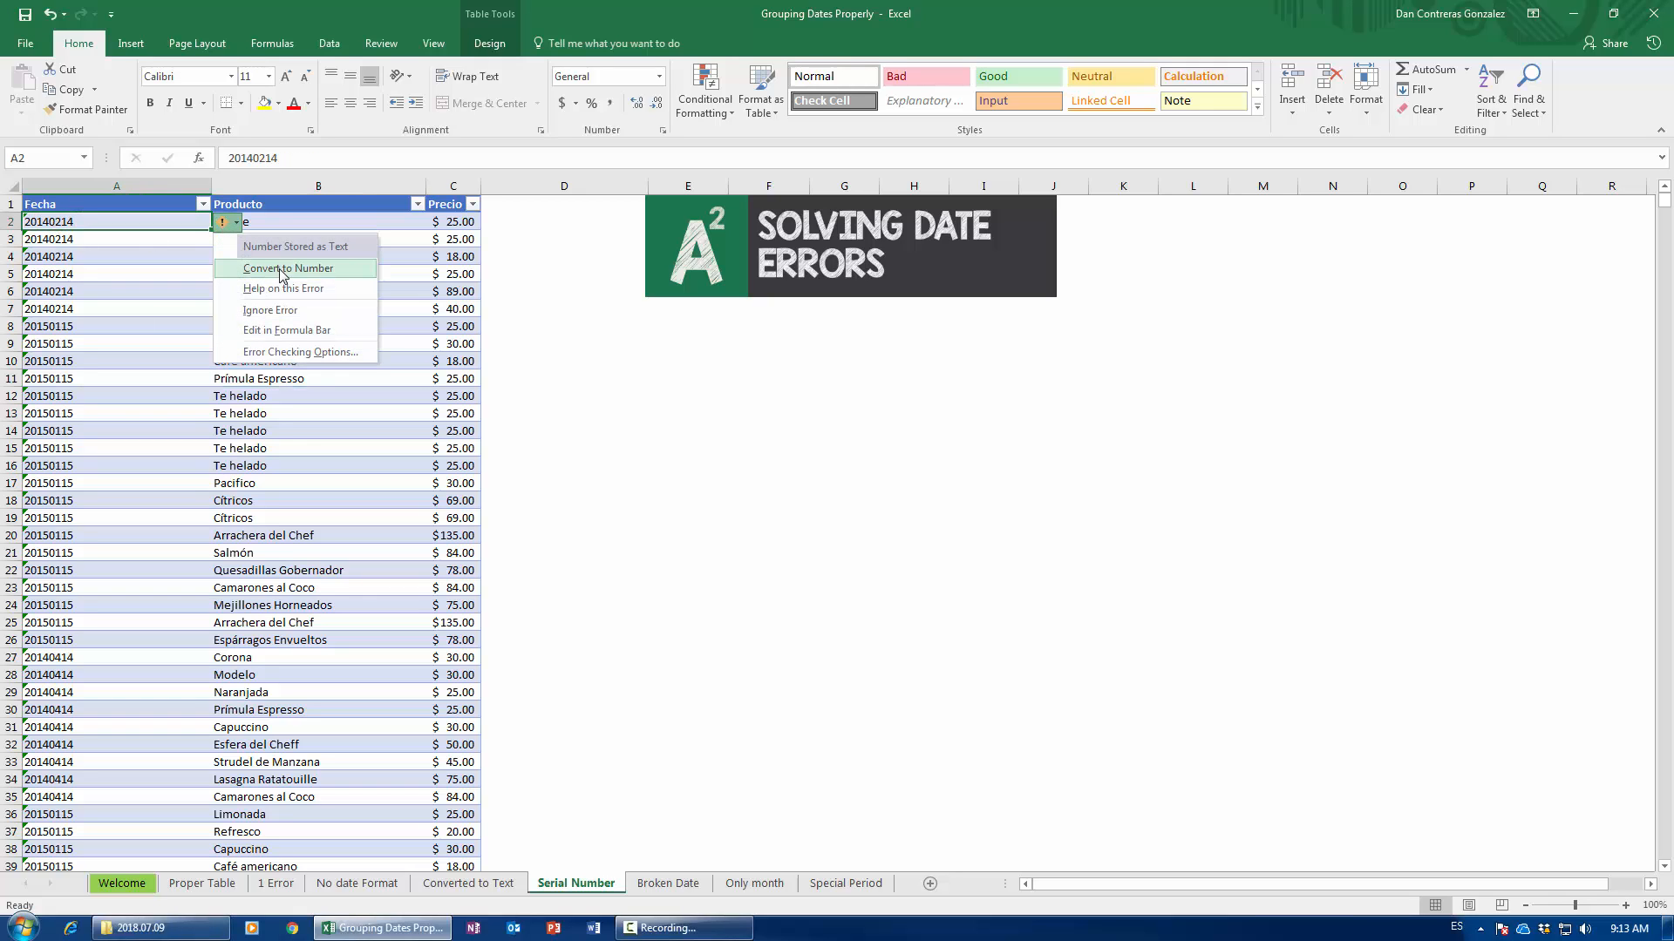
{"action": "left_click", "coordinate": [230, 228]}
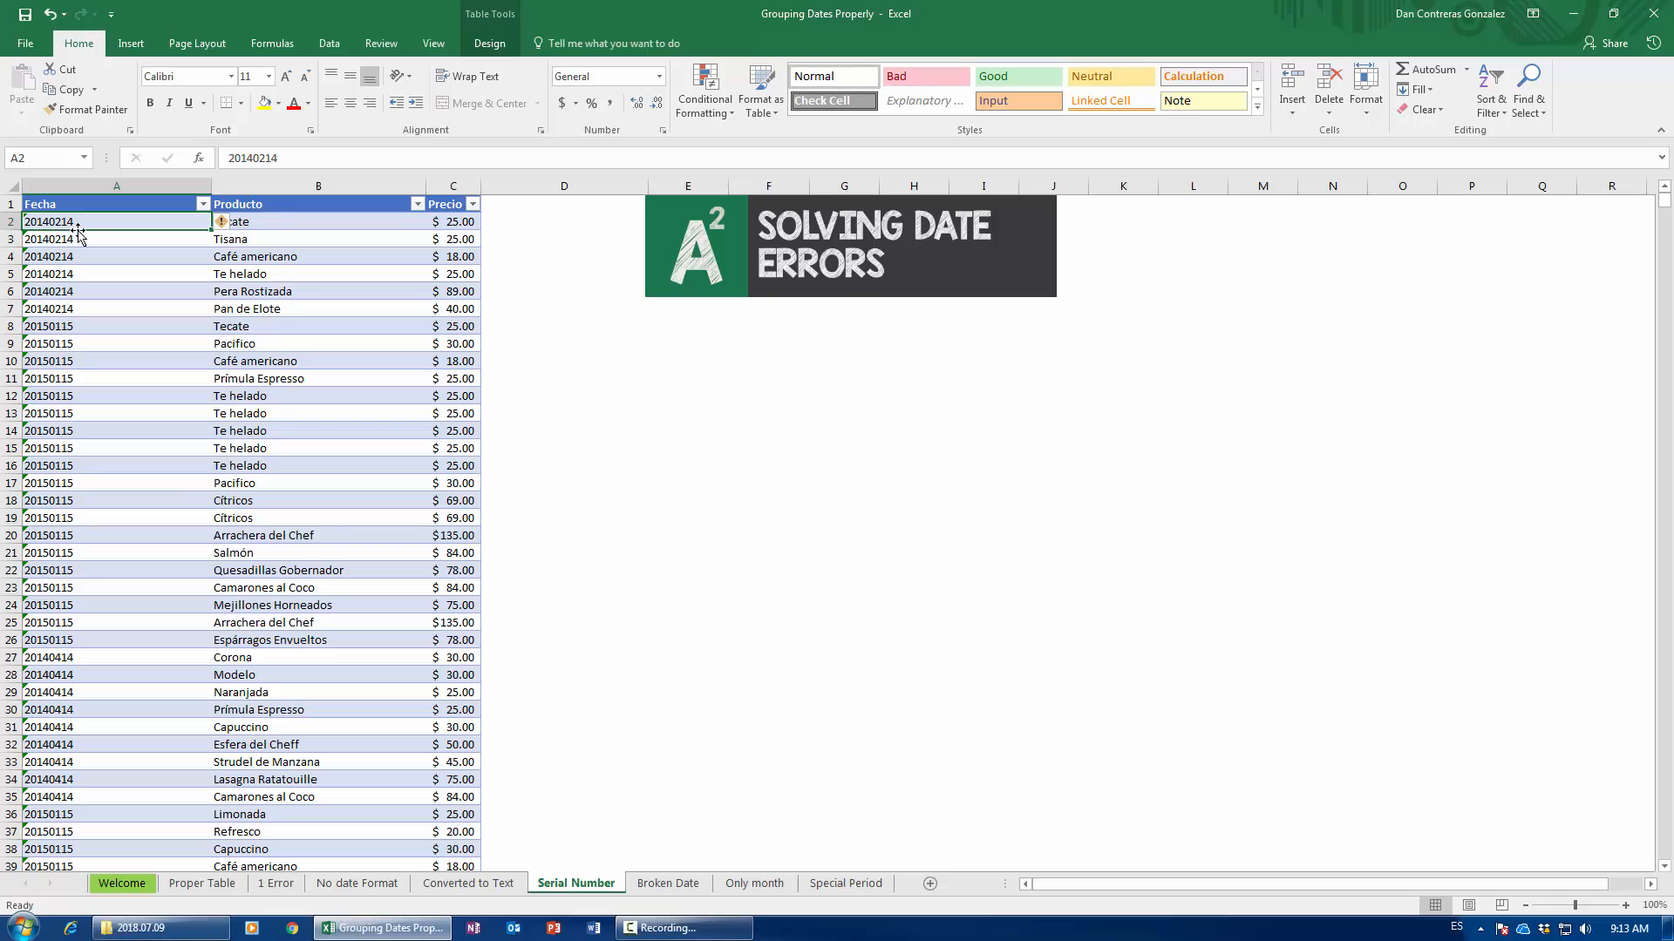
- Convert the whole Fecha column to real dates with Text to Columns, as delimited data in the YMD date format
{"action": "left_click", "coordinate": [110, 198]}
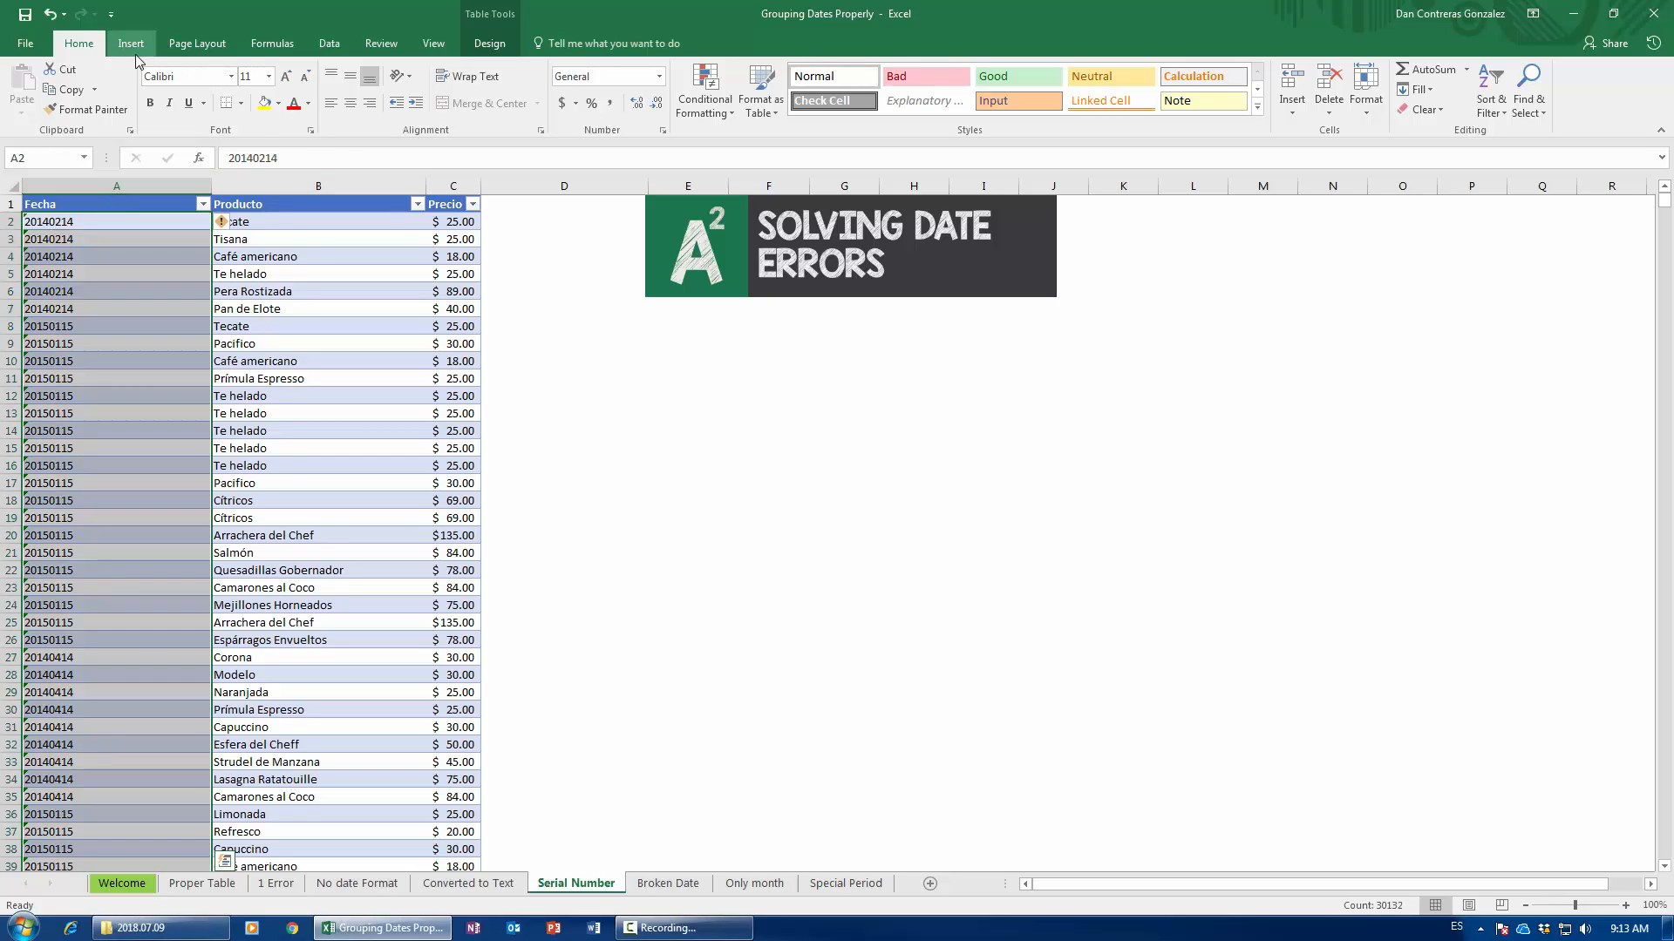
{"action": "left_click", "coordinate": [323, 45]}
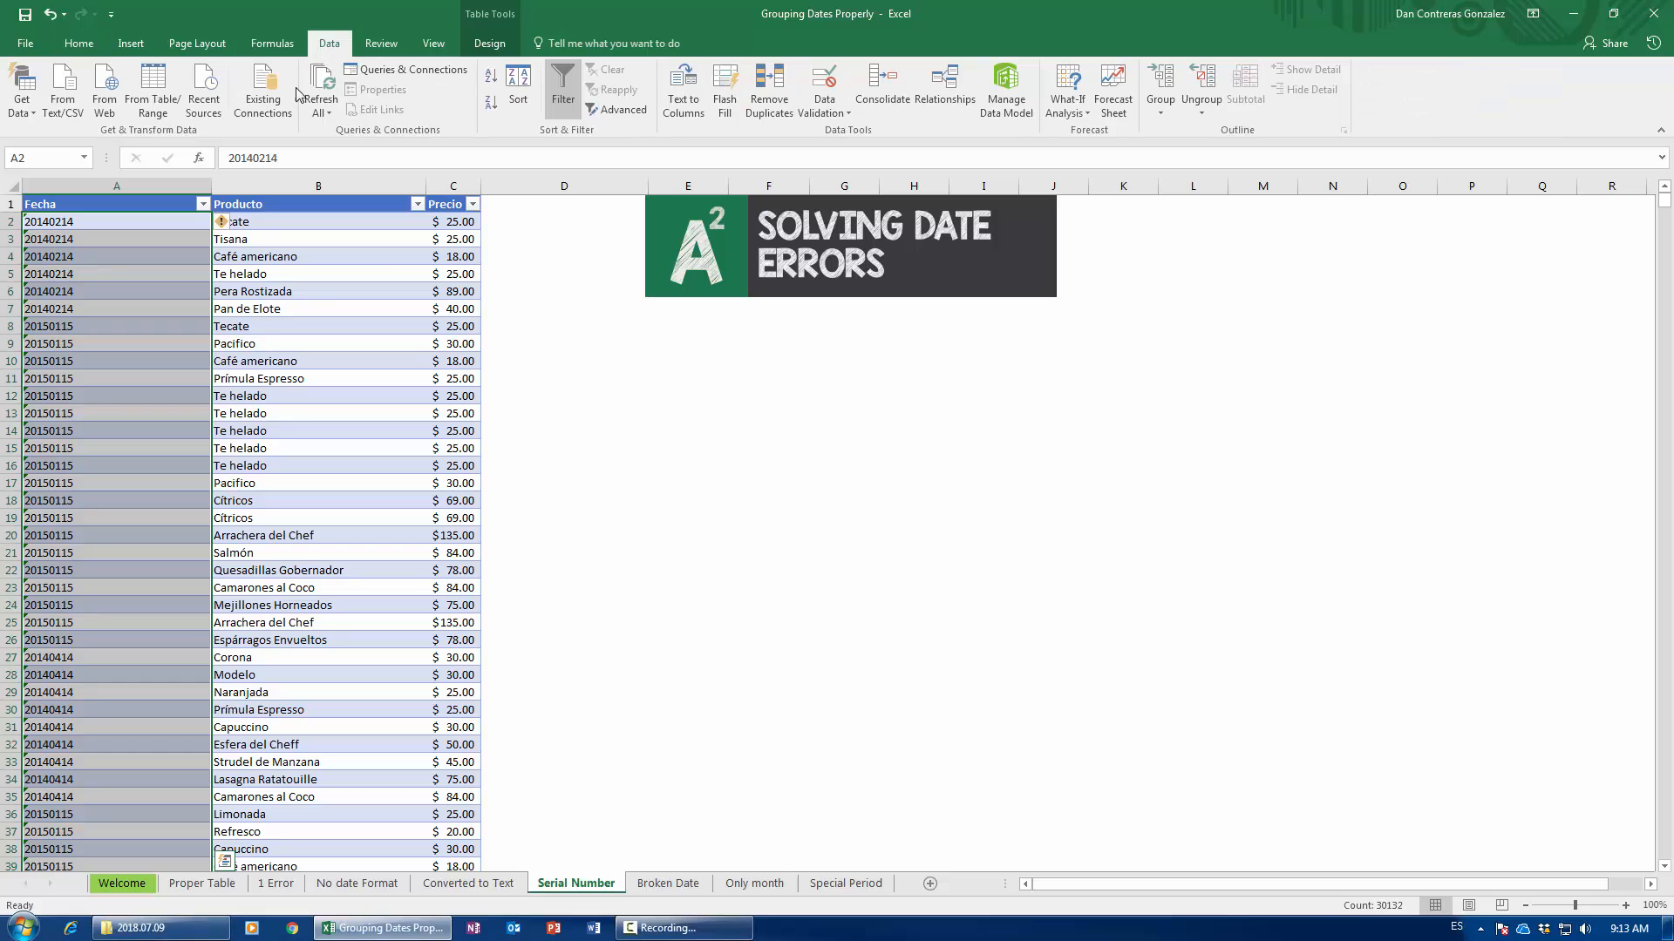
{"action": "left_click", "coordinate": [684, 92]}
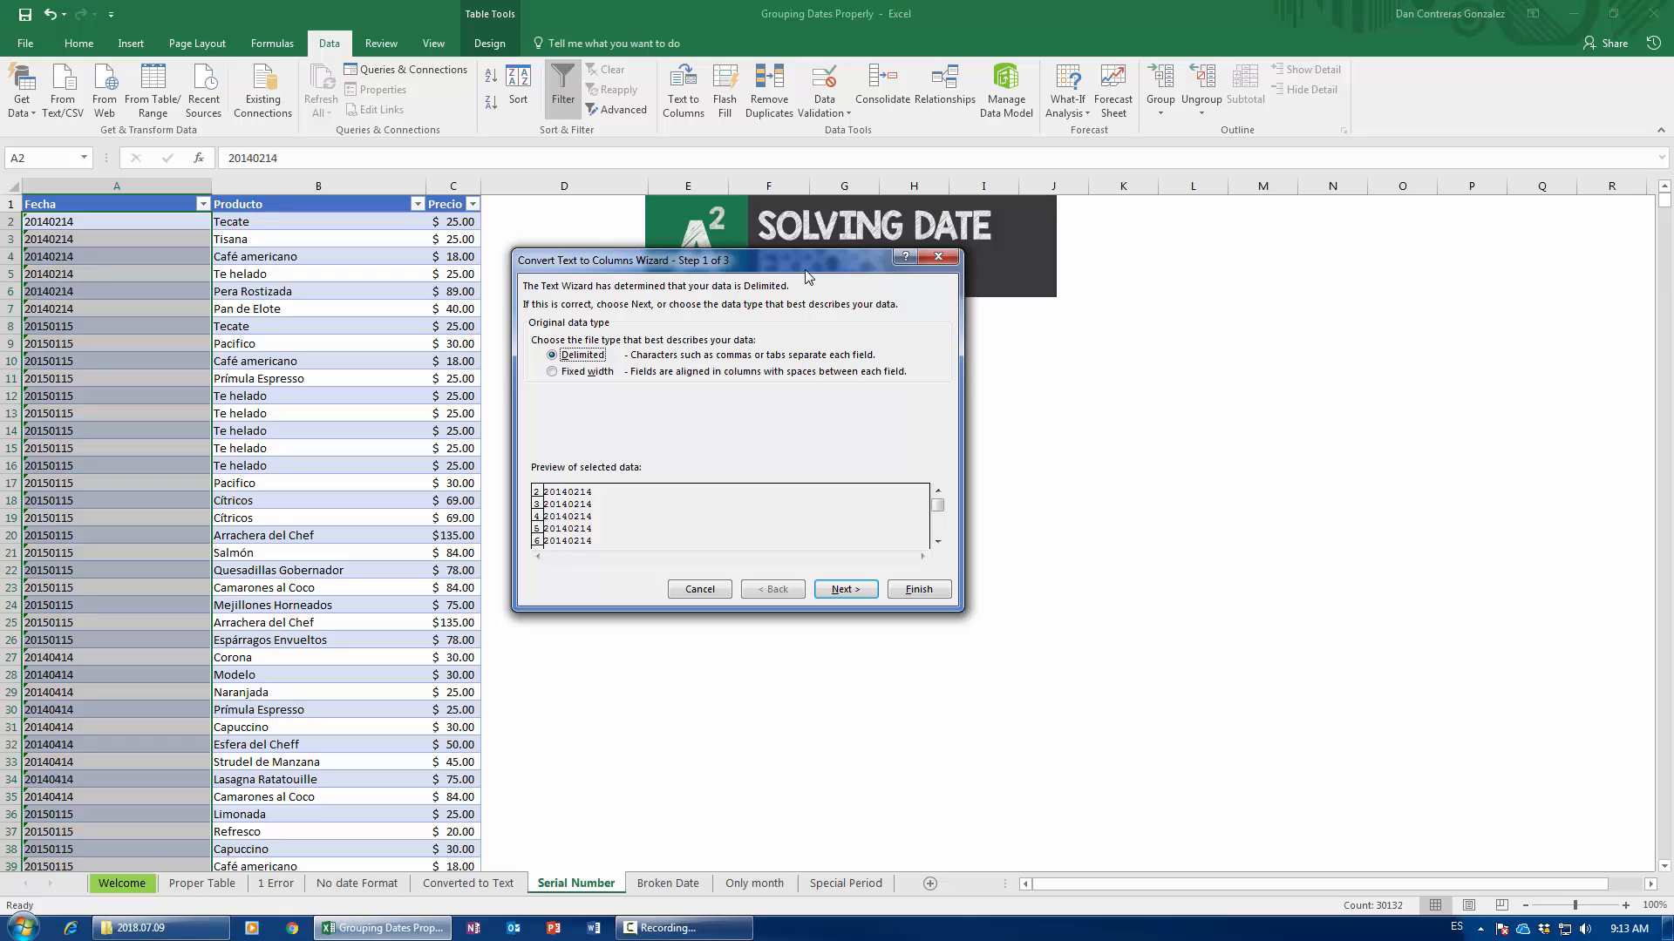
{"action": "left_click_drag", "start_coordinate": [749, 272], "coordinate": [733, 176]}
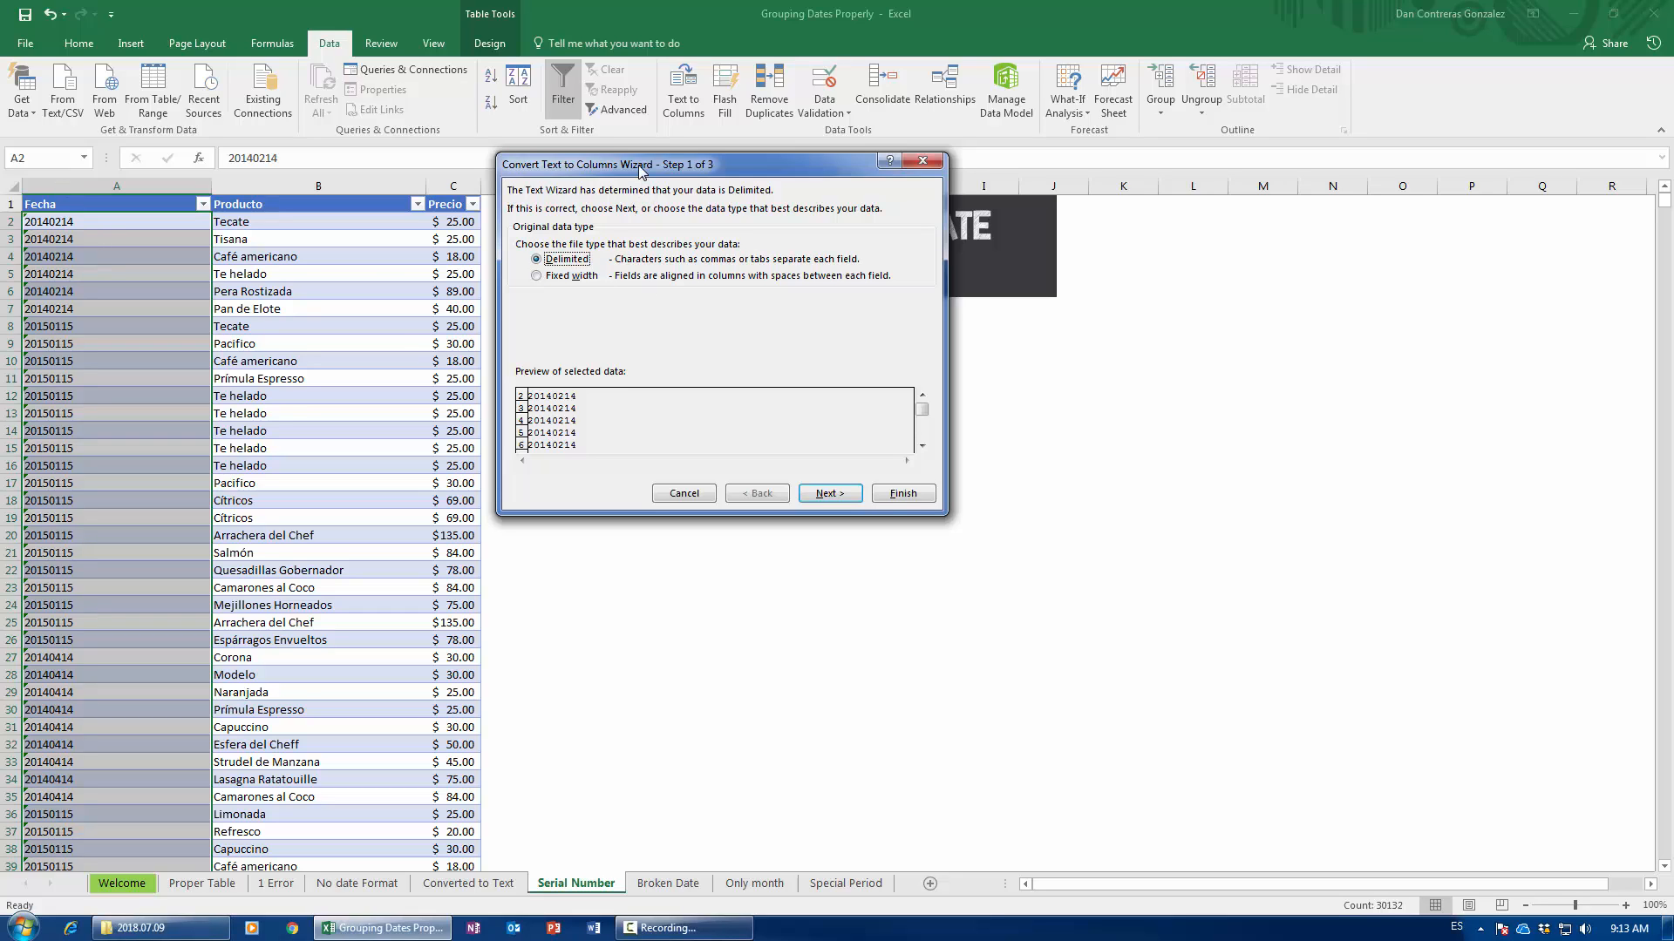
{"action": "left_click_drag", "start_coordinate": [642, 166], "coordinate": [664, 149]}
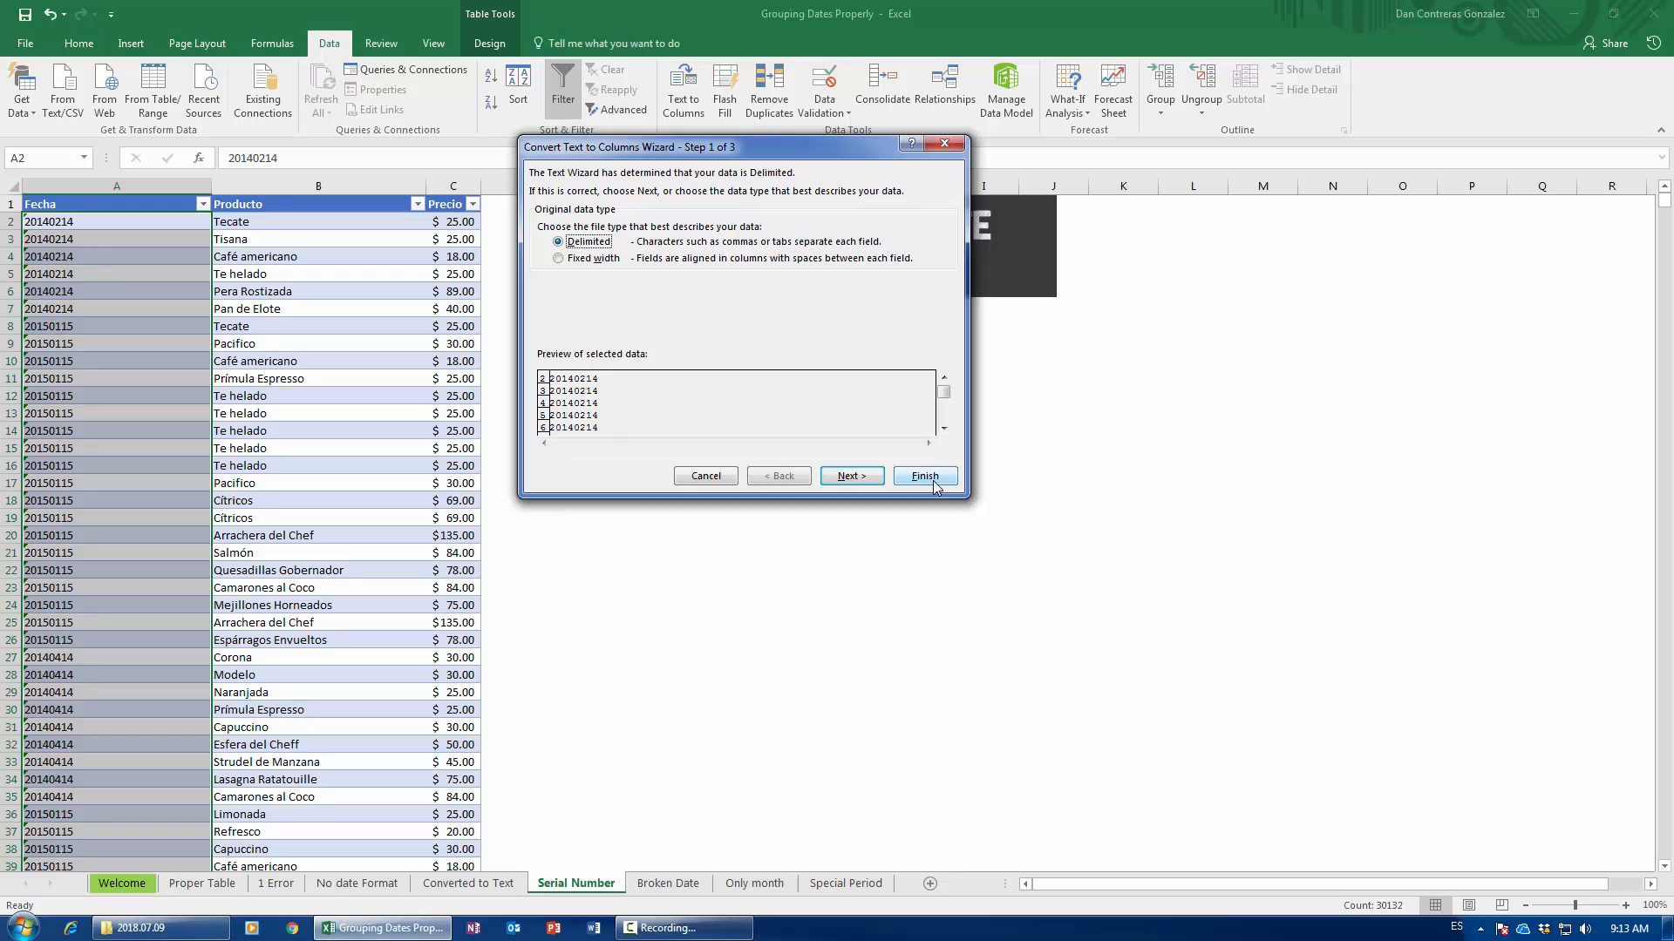
{"action": "left_click", "coordinate": [851, 476]}
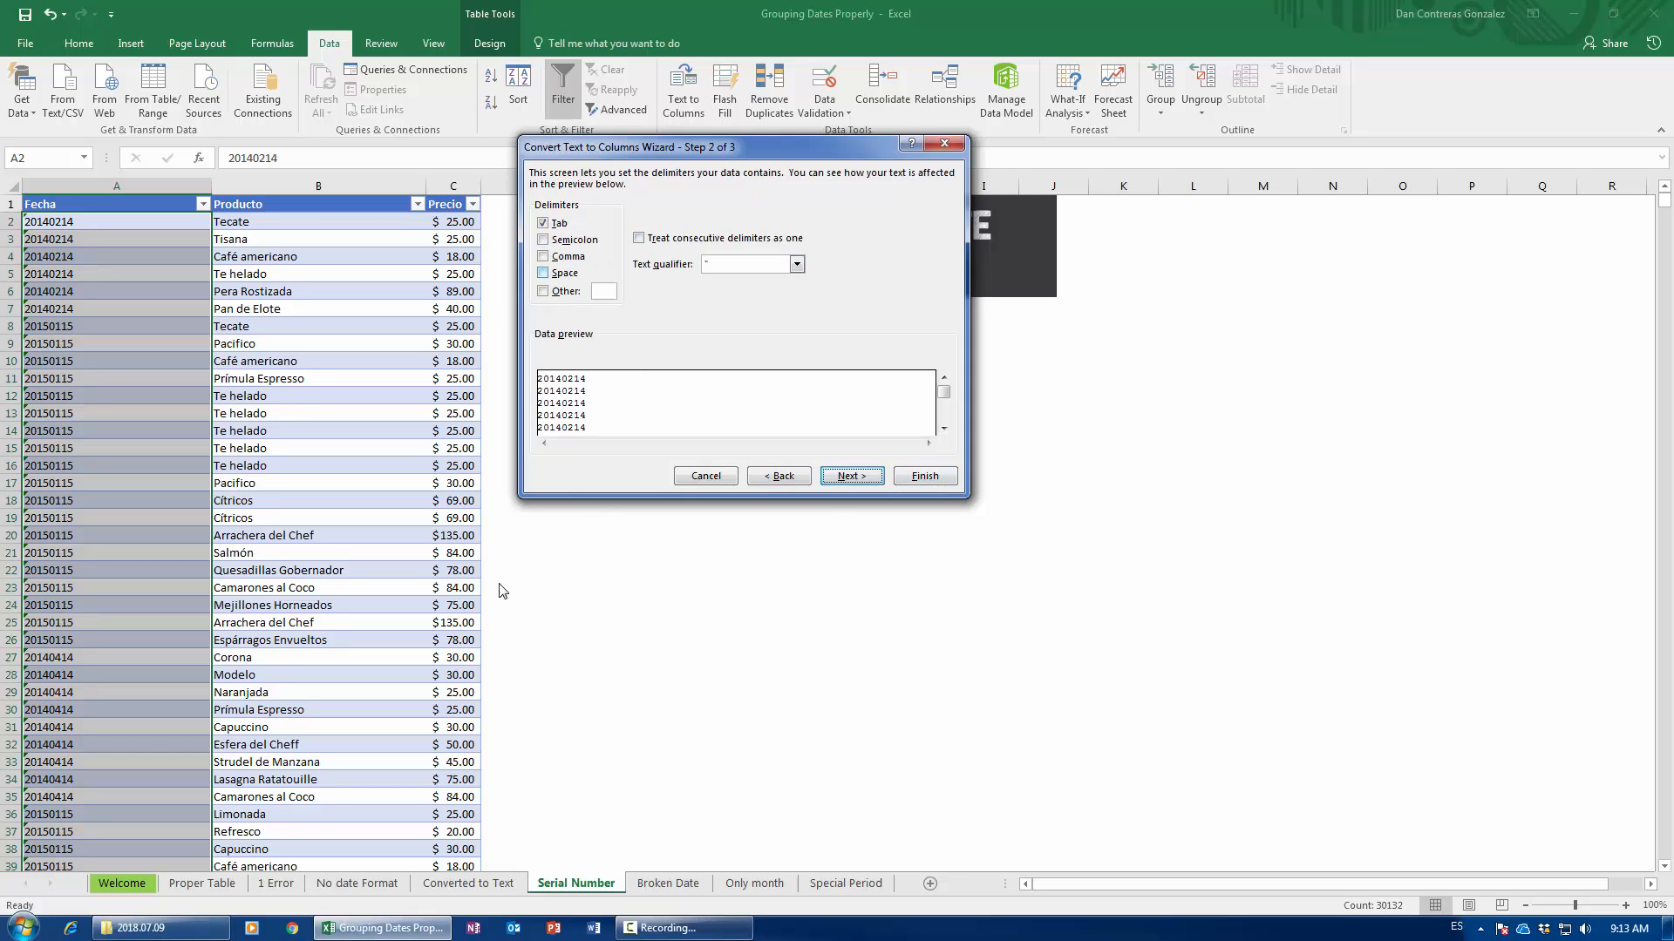
{"action": "left_click", "coordinate": [851, 476]}
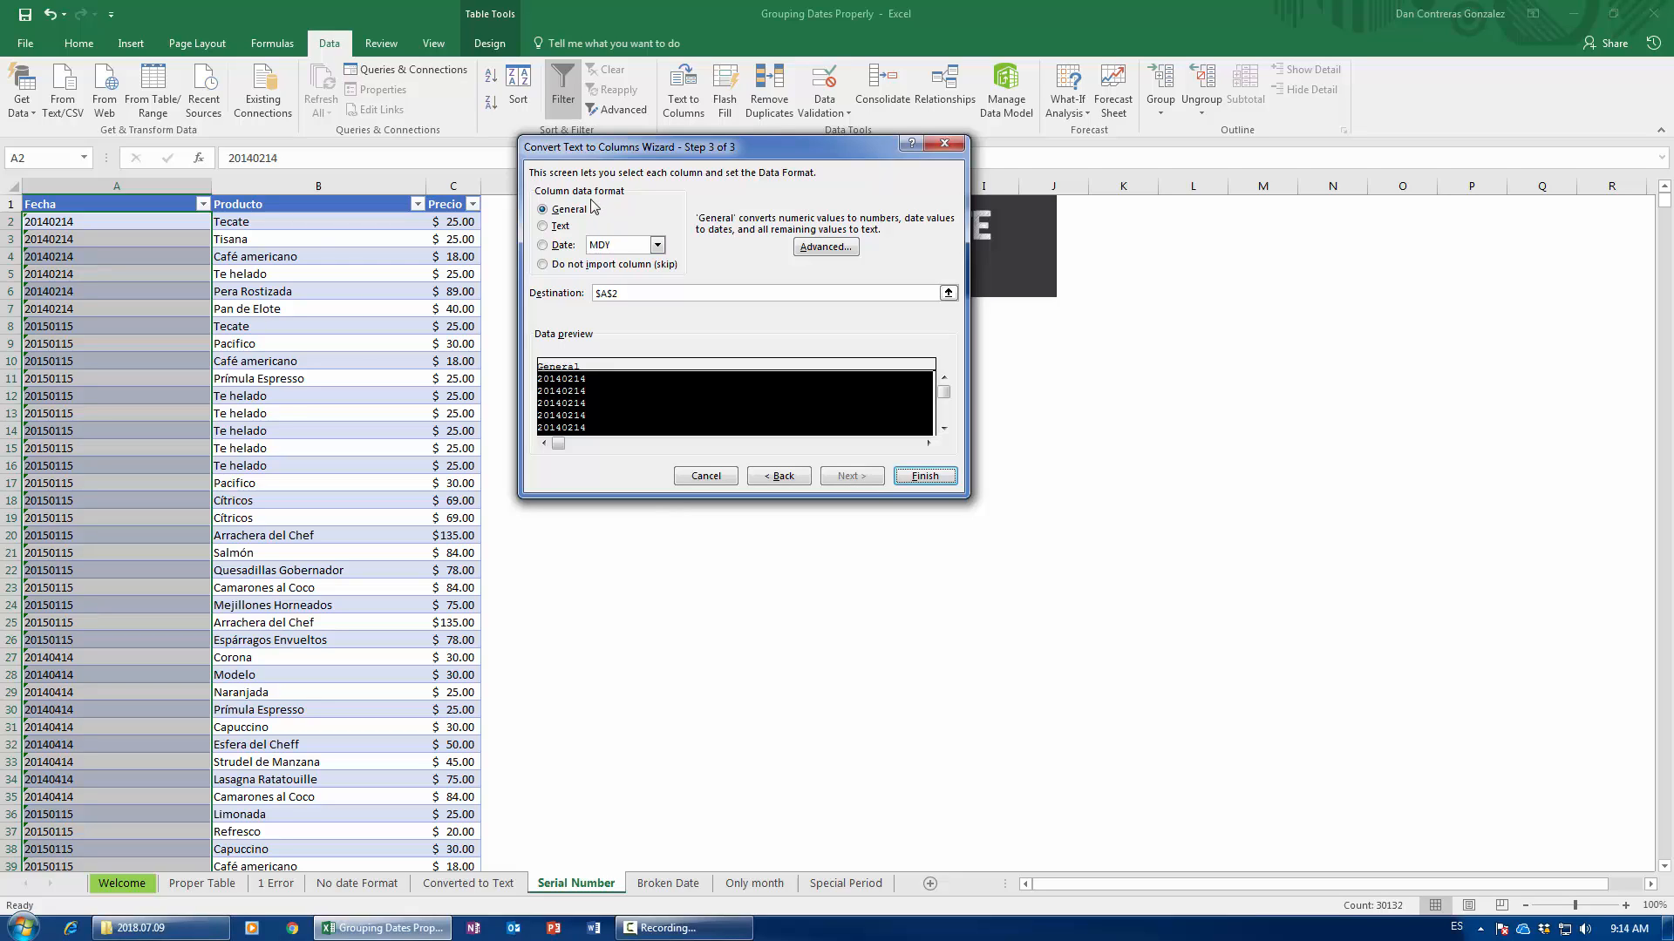
{"action": "left_click", "coordinate": [562, 247]}
{"action": "left_click", "coordinate": [657, 245]}
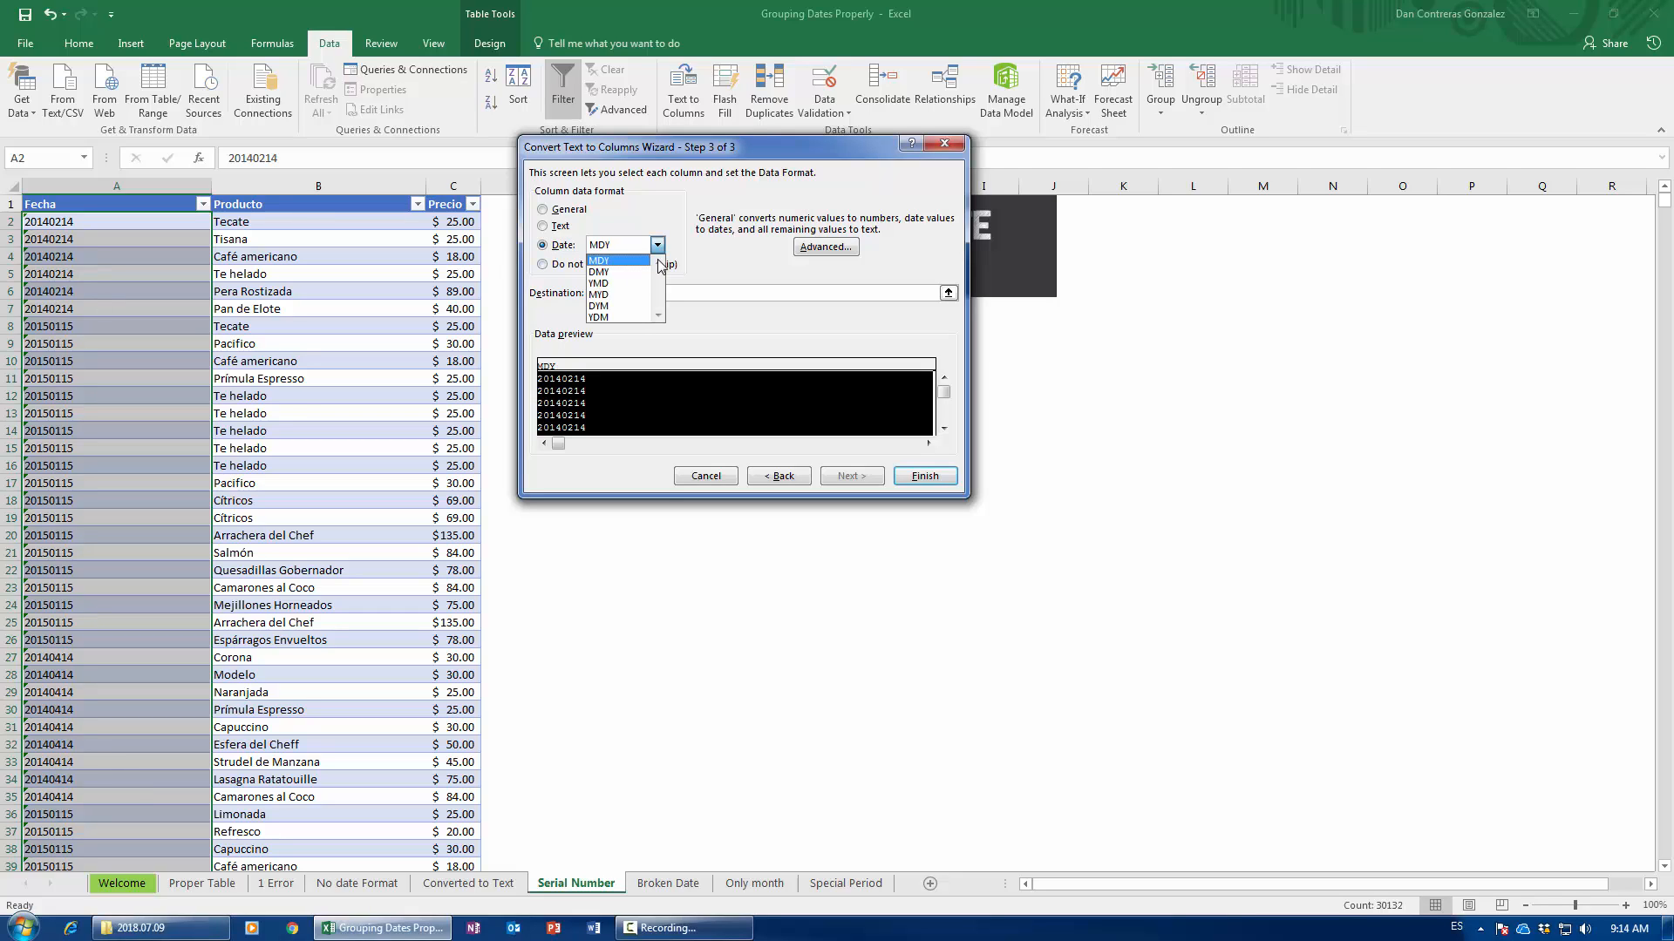
{"action": "left_click", "coordinate": [605, 284]}
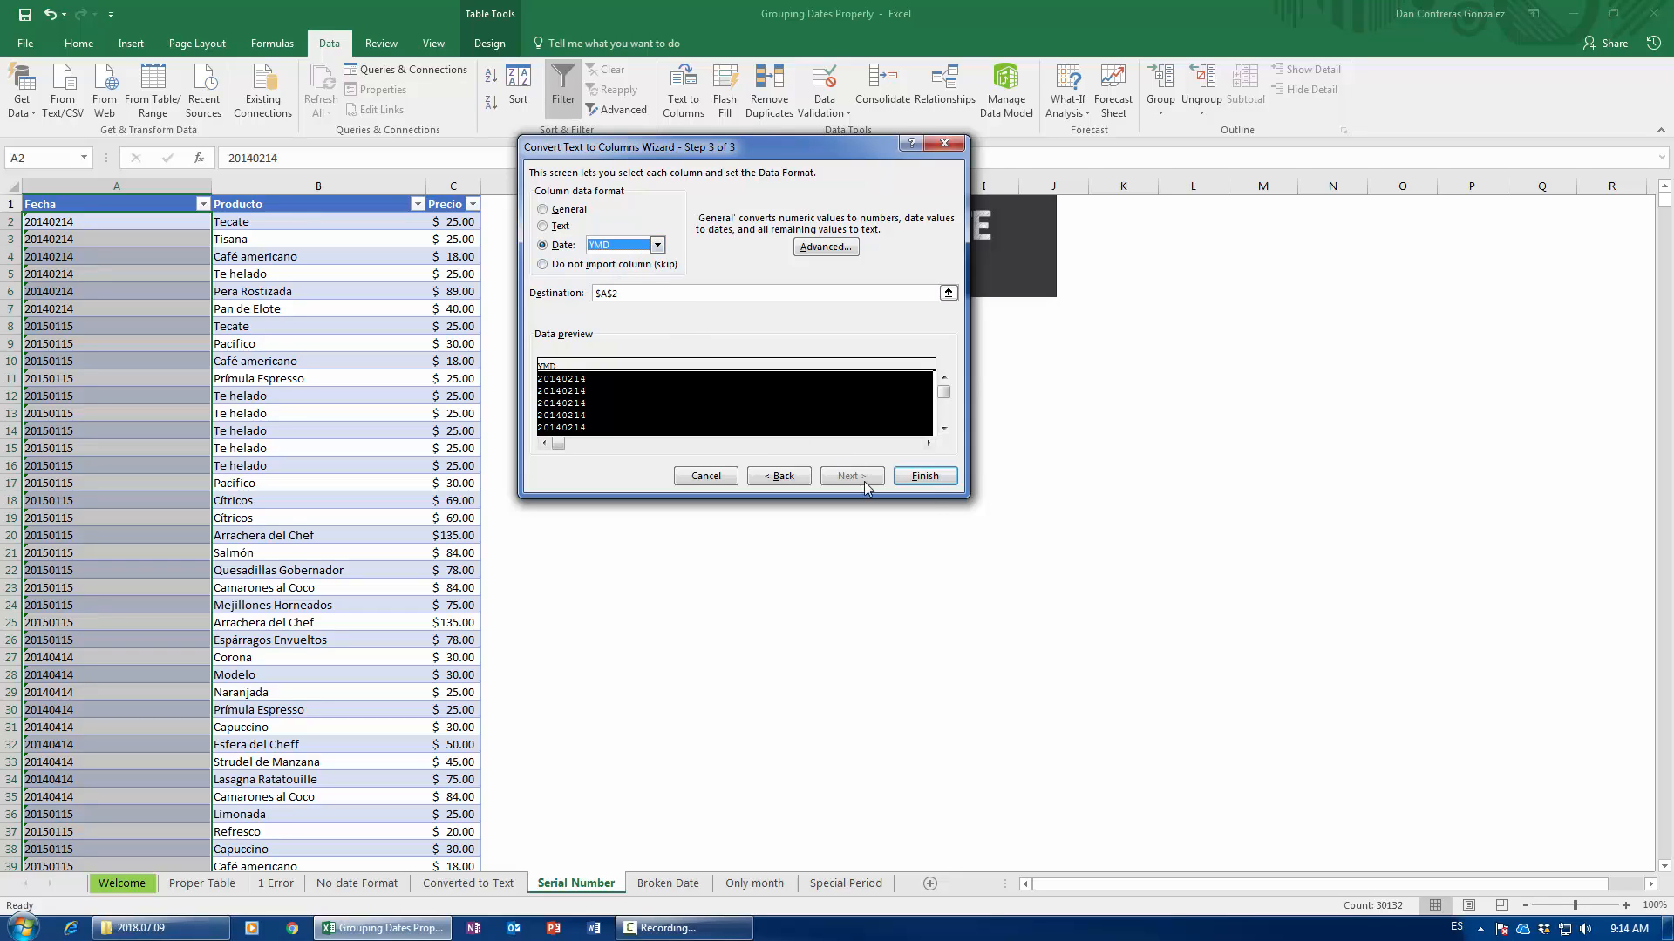
{"action": "left_click", "coordinate": [927, 476]}
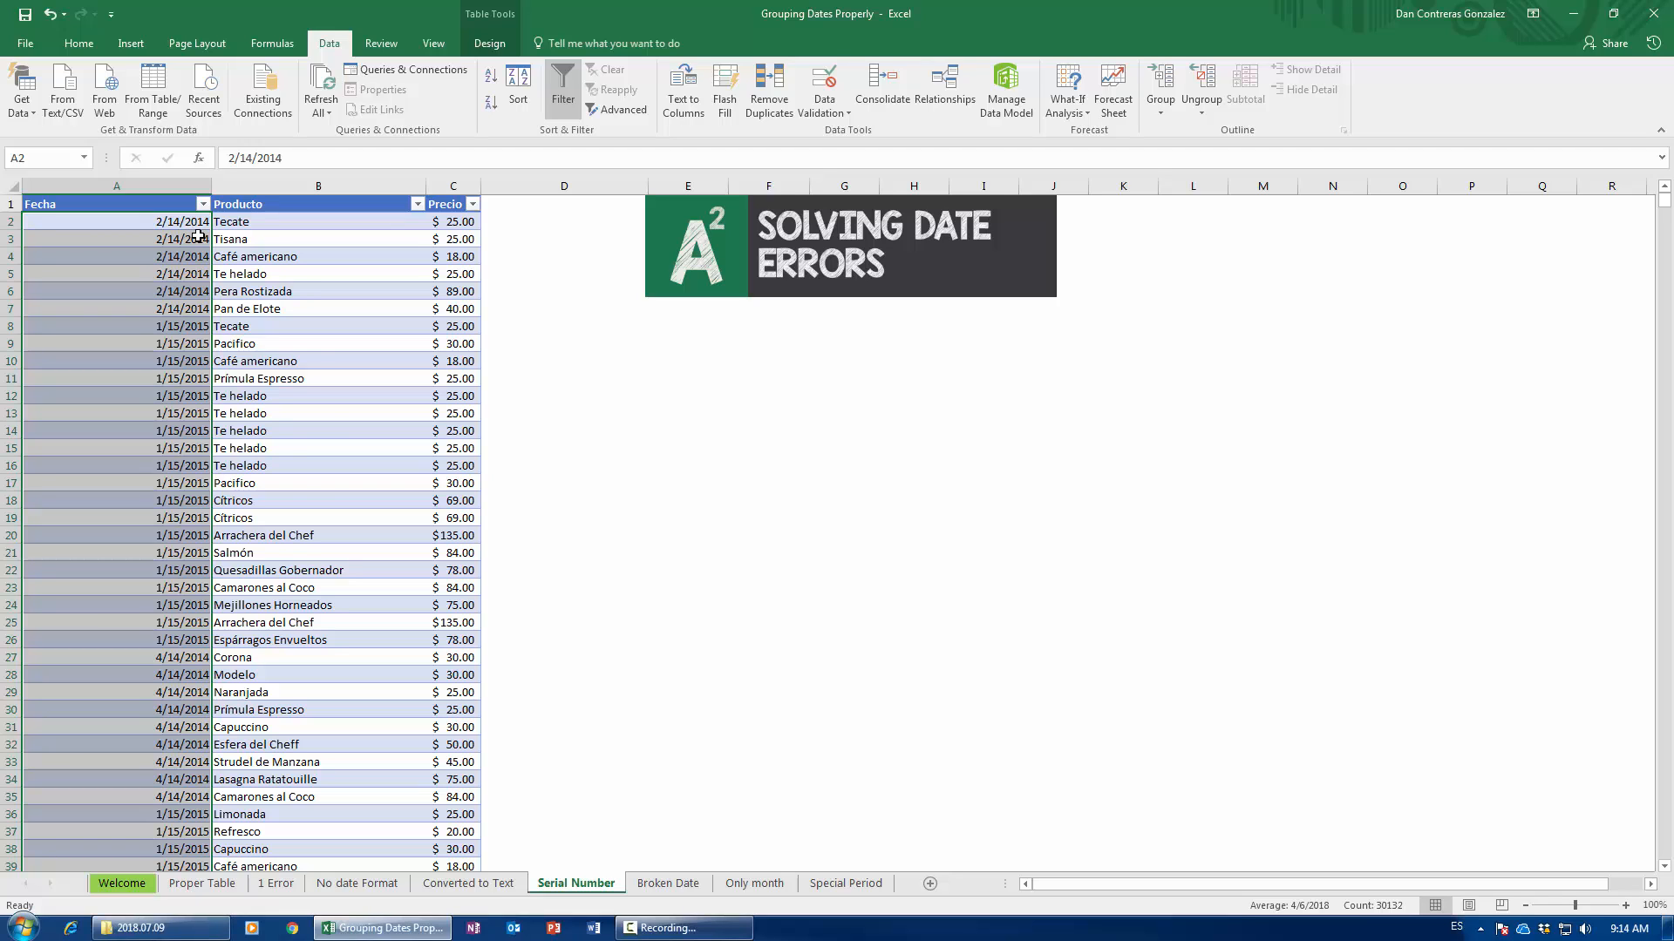
- Create a PivotTable from the table at cell E10 of the existing worksheet, with Fecha in rows and Precio summed in values
{"action": "left_click", "coordinate": [275, 306]}
{"action": "left_click", "coordinate": [131, 43]}
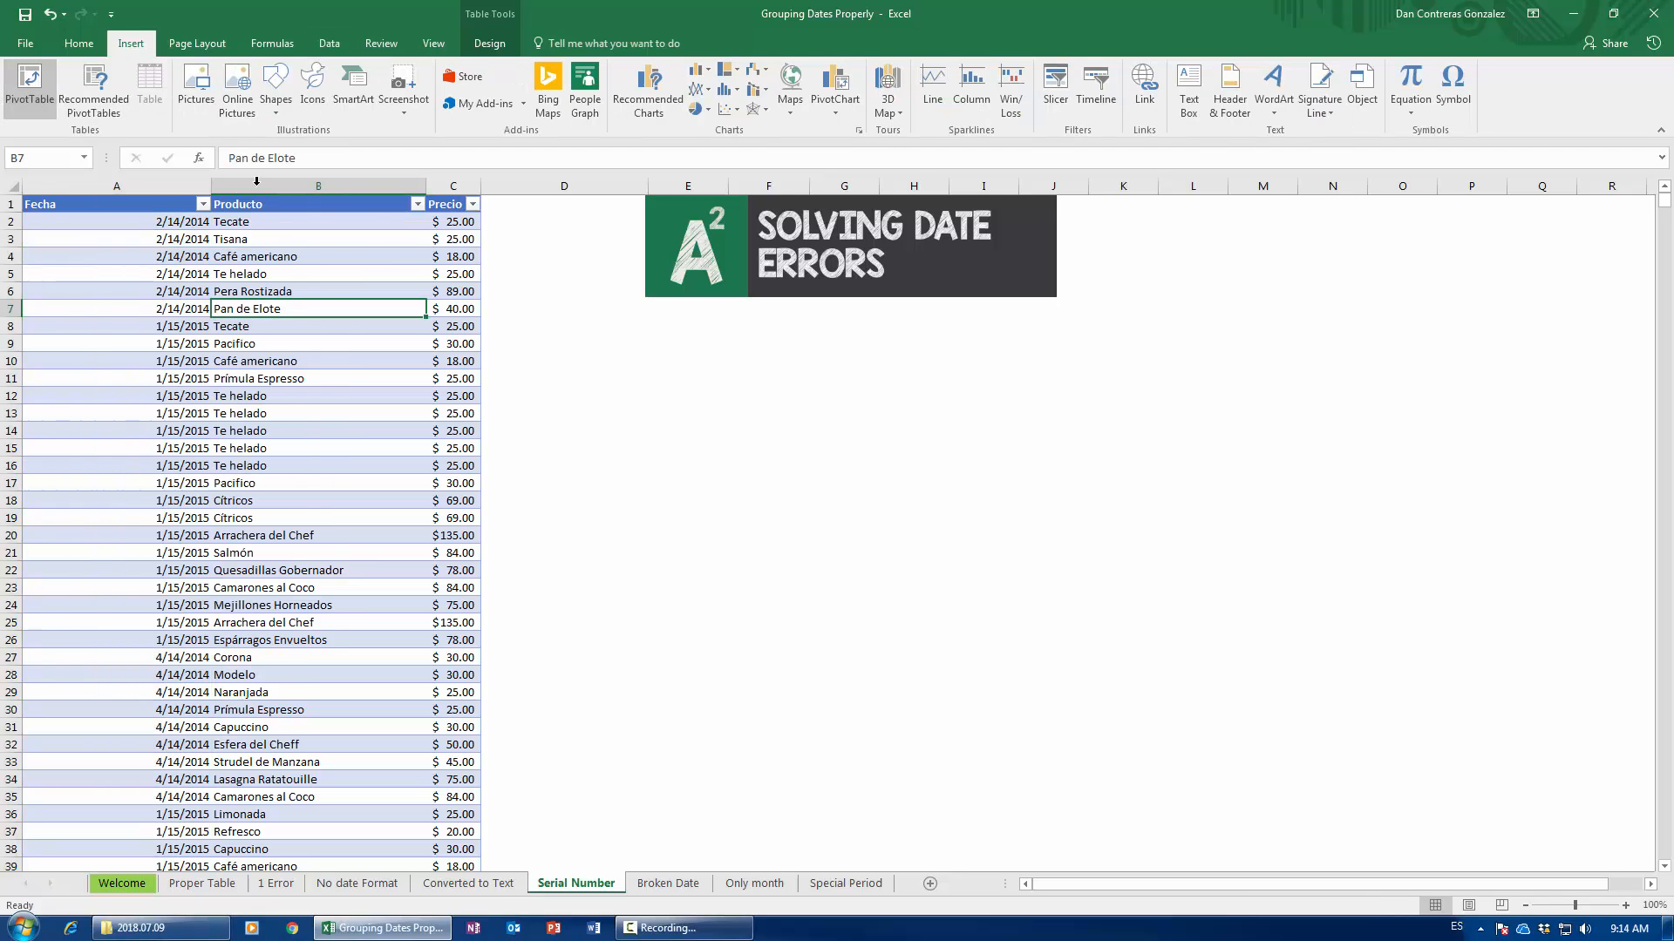
{"action": "left_click", "coordinate": [635, 364]}
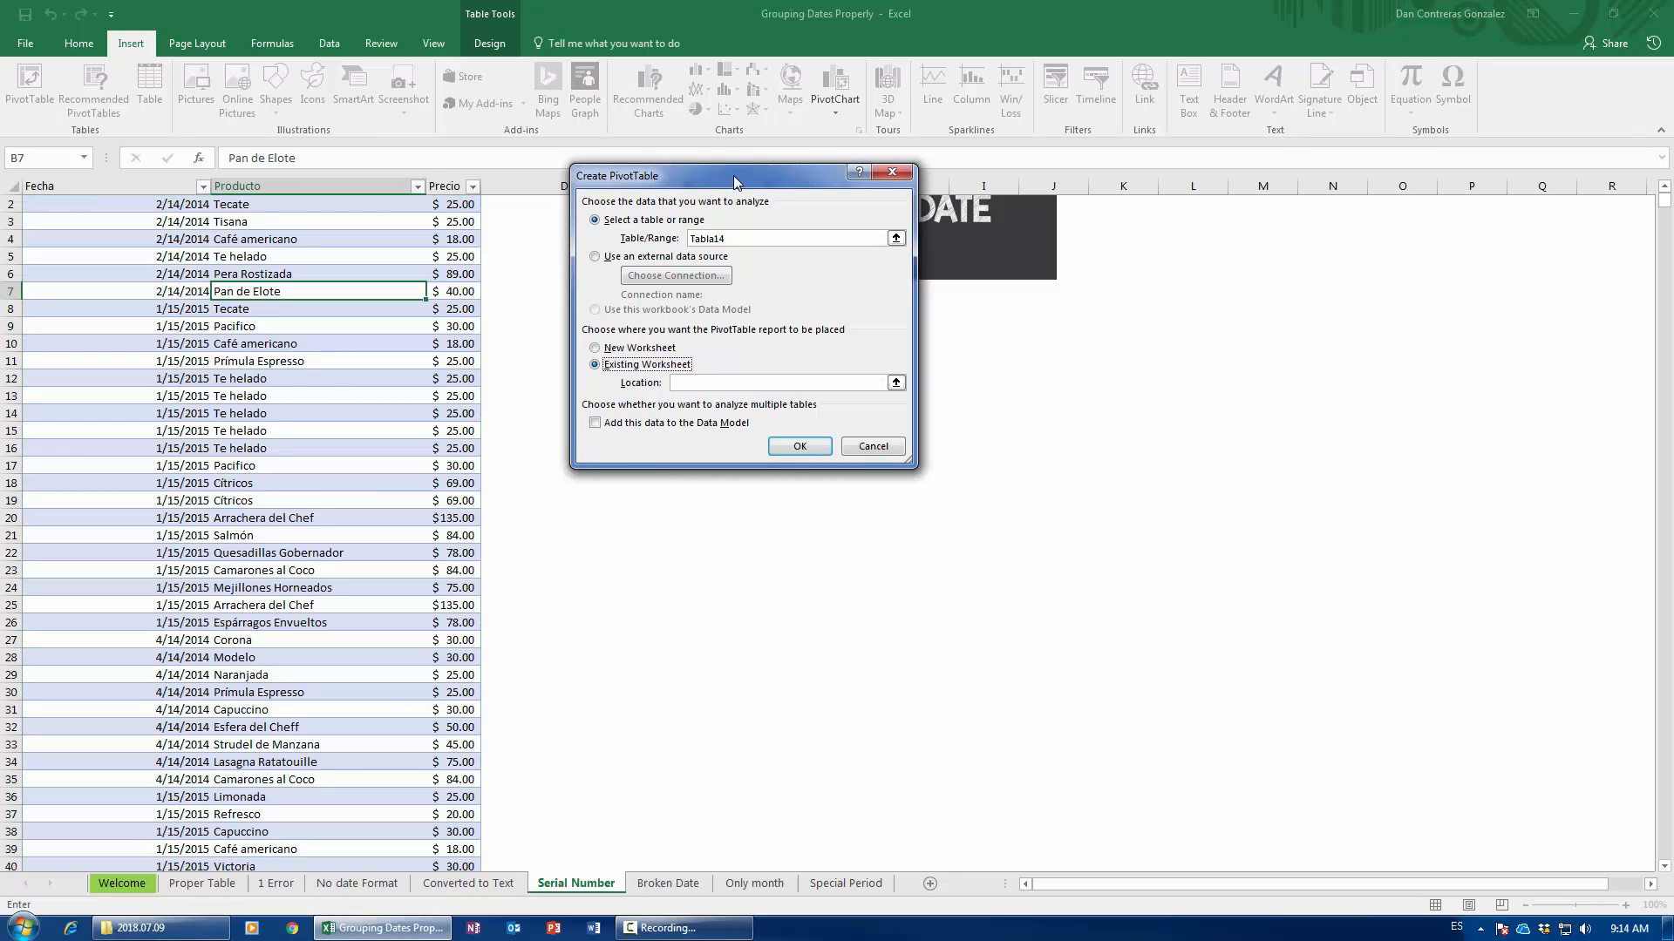
{"action": "left_click_drag", "start_coordinate": [733, 181], "coordinate": [349, 178]}
{"action": "left_click", "coordinate": [671, 344]}
{"action": "left_click", "coordinate": [415, 444]}
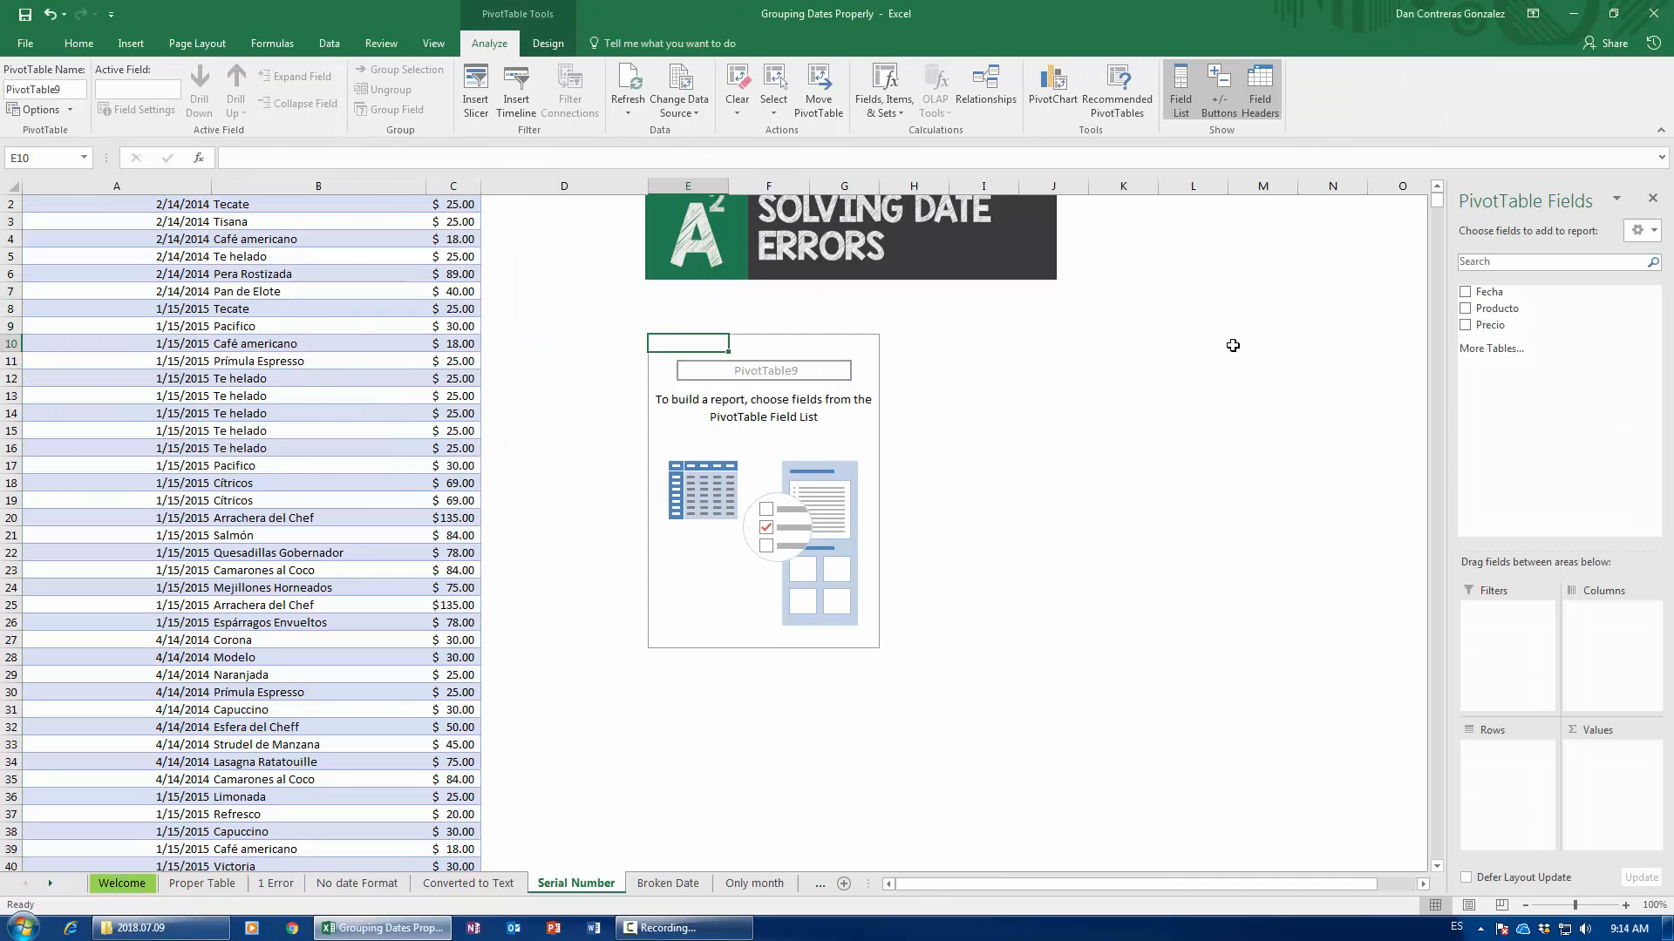
{"action": "left_click_drag", "start_coordinate": [1487, 292], "coordinate": [1504, 751]}
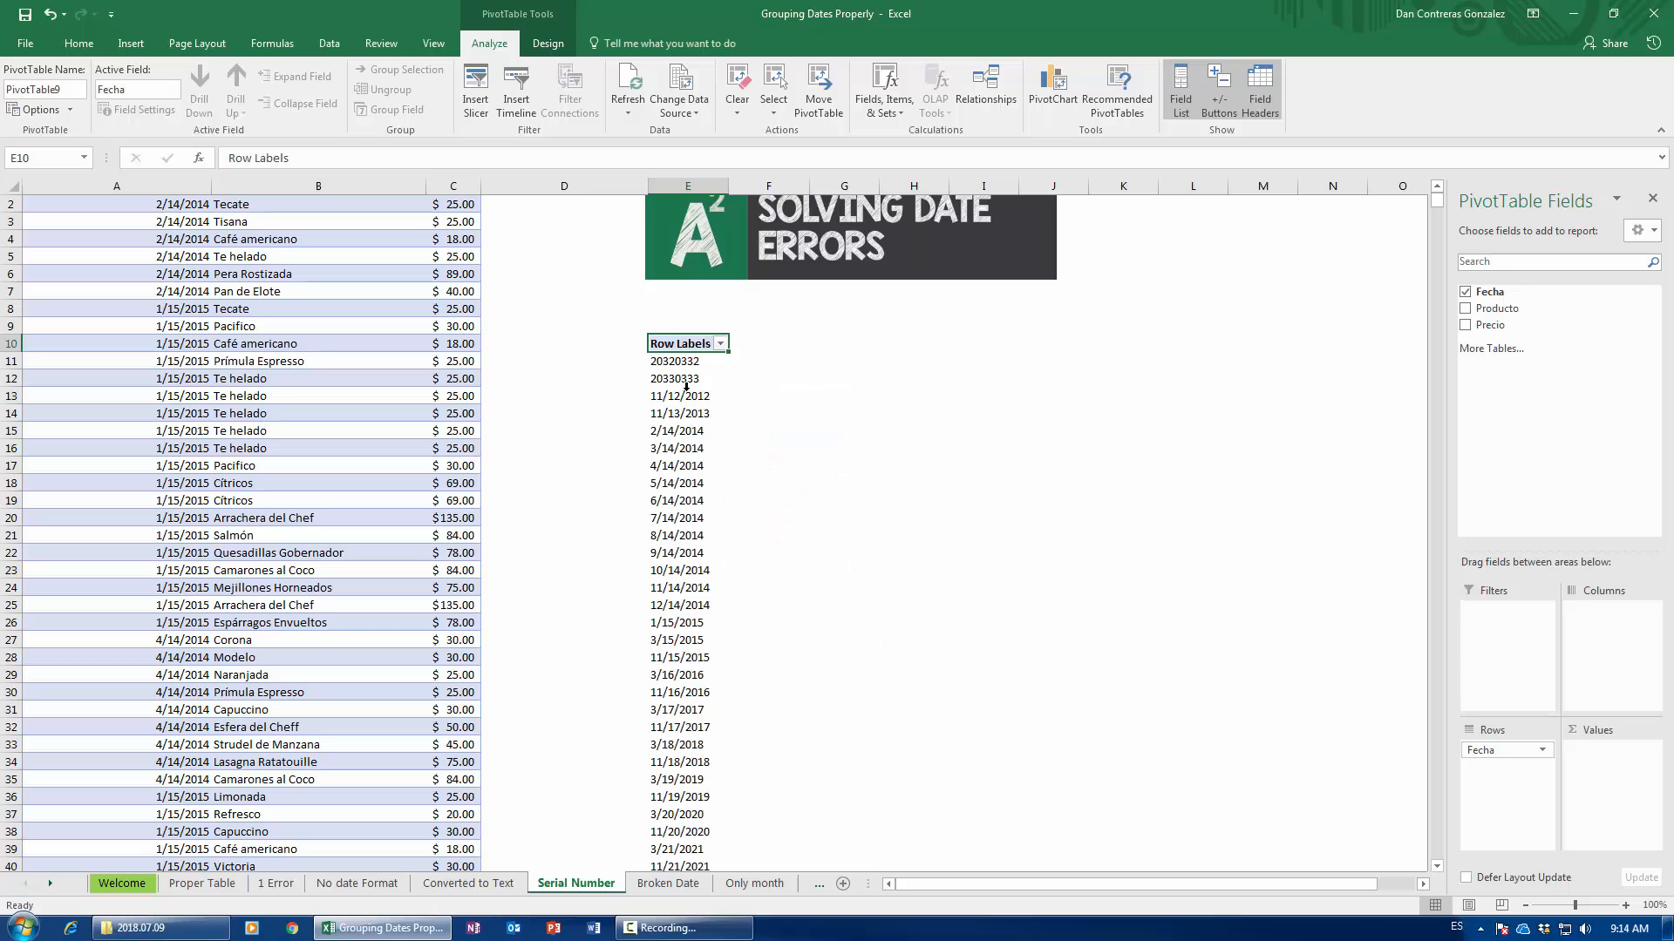
{"action": "left_click_drag", "start_coordinate": [1489, 325], "coordinate": [1600, 780]}
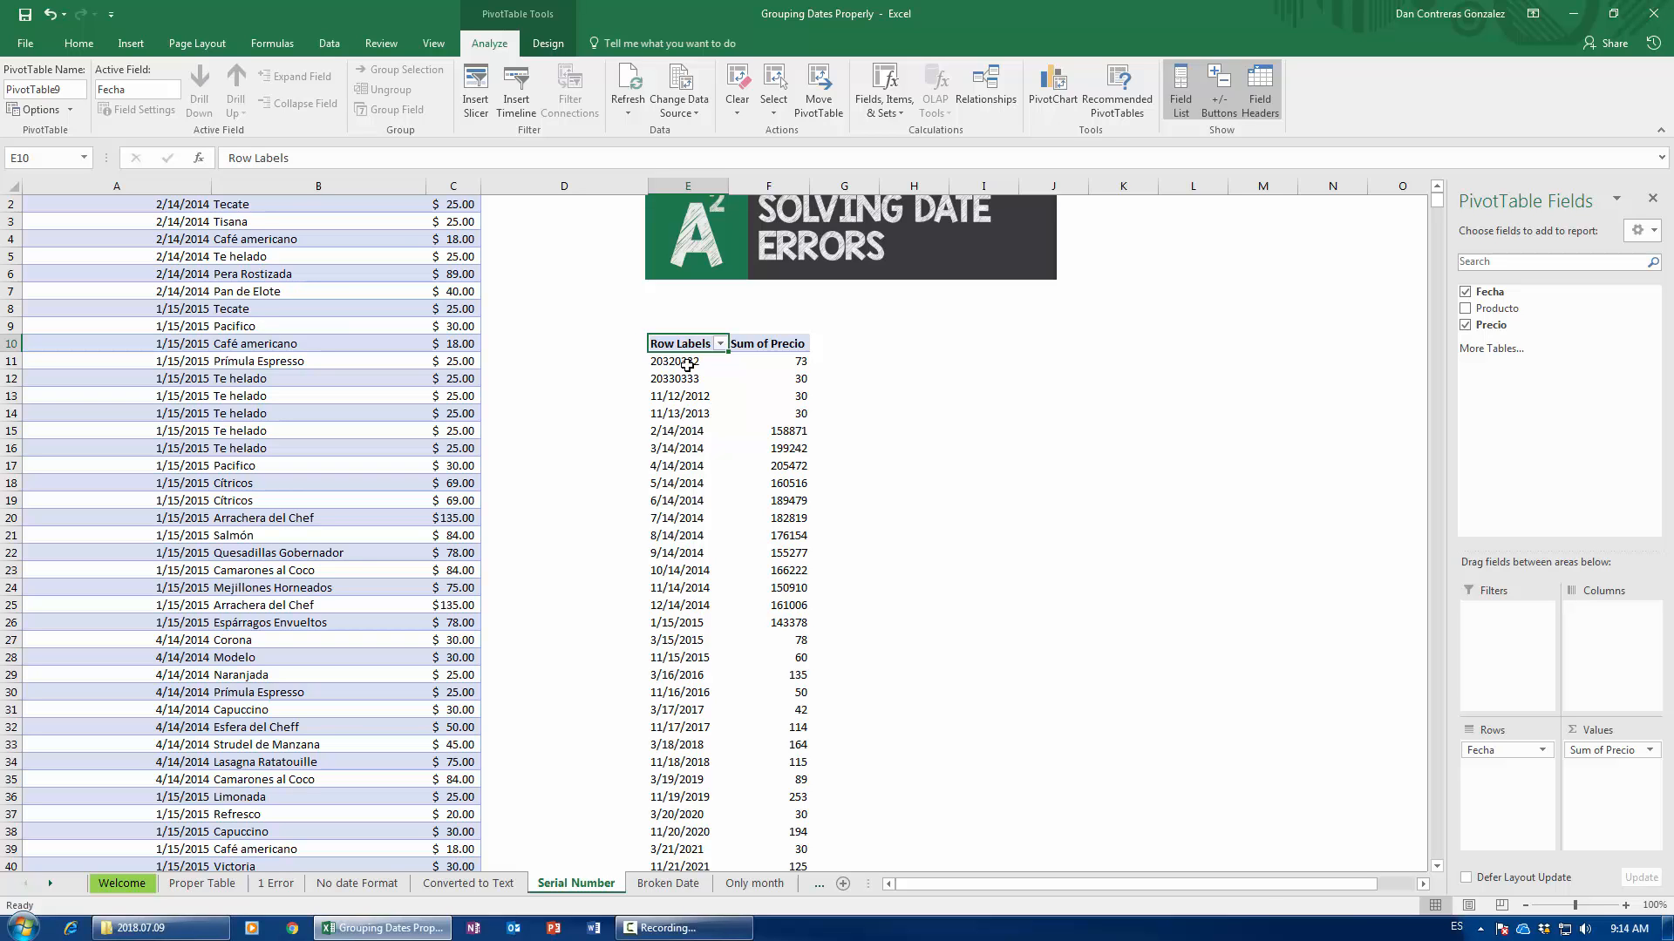
- Examine the PivotTable's Fecha row labels for entries that are still not real dates
{"action": "left_click_drag", "start_coordinate": [680, 361], "coordinate": [679, 380]}
{"action": "scroll", "coordinate": [666, 722], "scroll_direction": "down", "scroll_amount": 6}
{"action": "scroll", "coordinate": [665, 721], "scroll_direction": "down", "scroll_amount": 5}
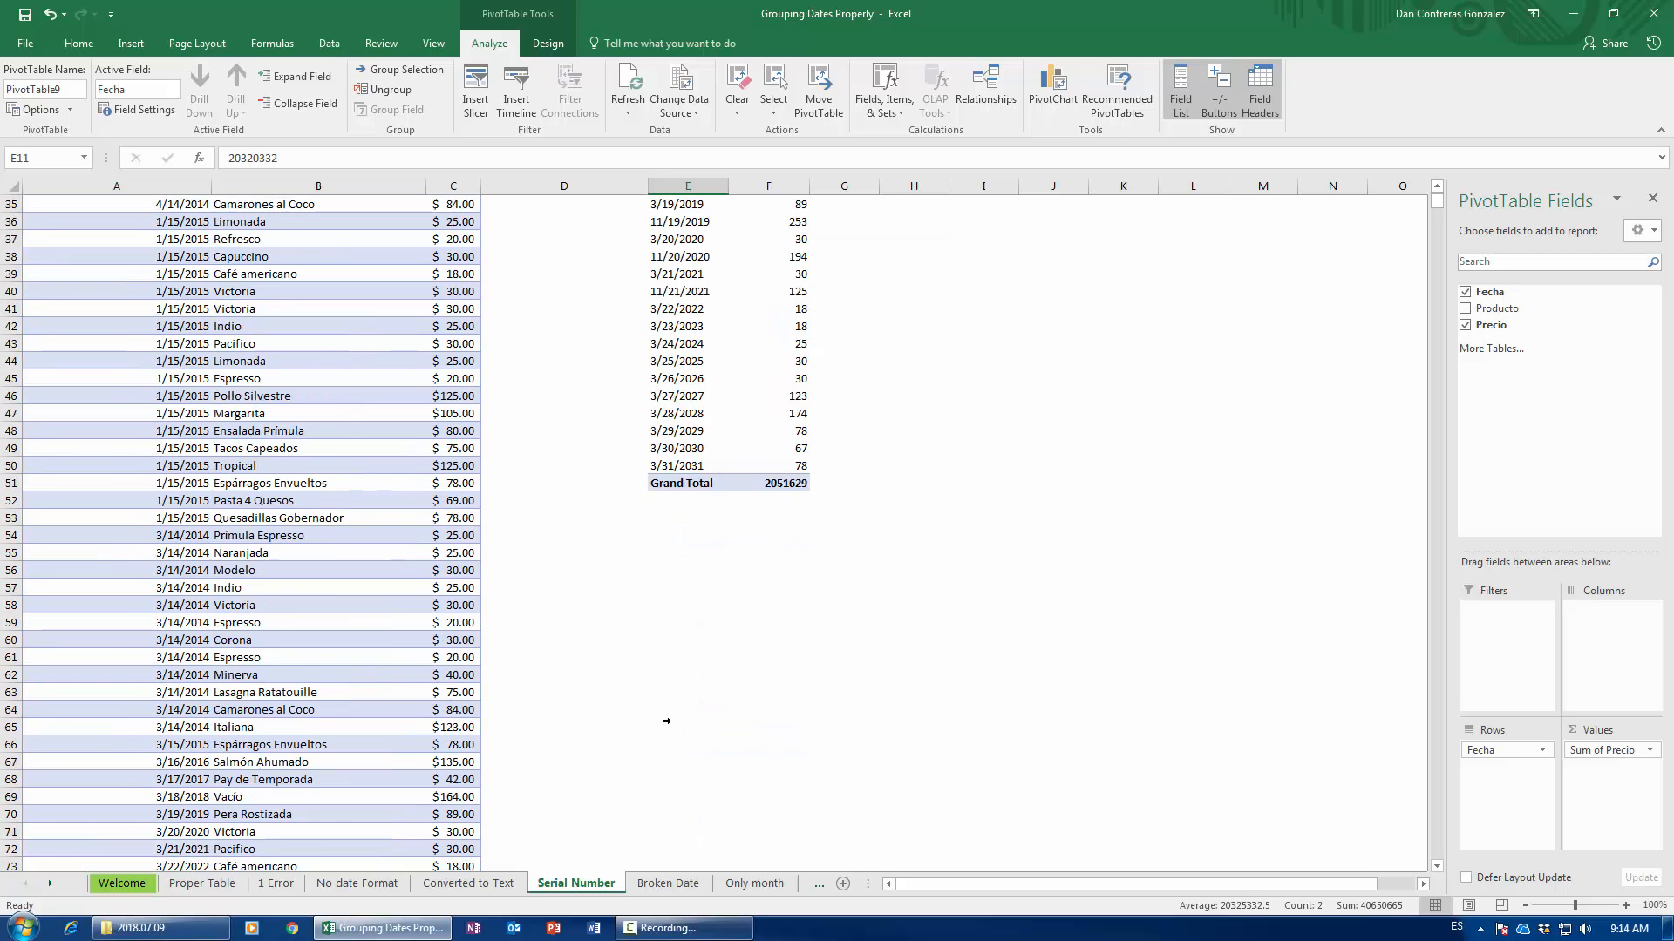
{"action": "scroll", "coordinate": [665, 720], "scroll_direction": "up", "scroll_amount": 12}
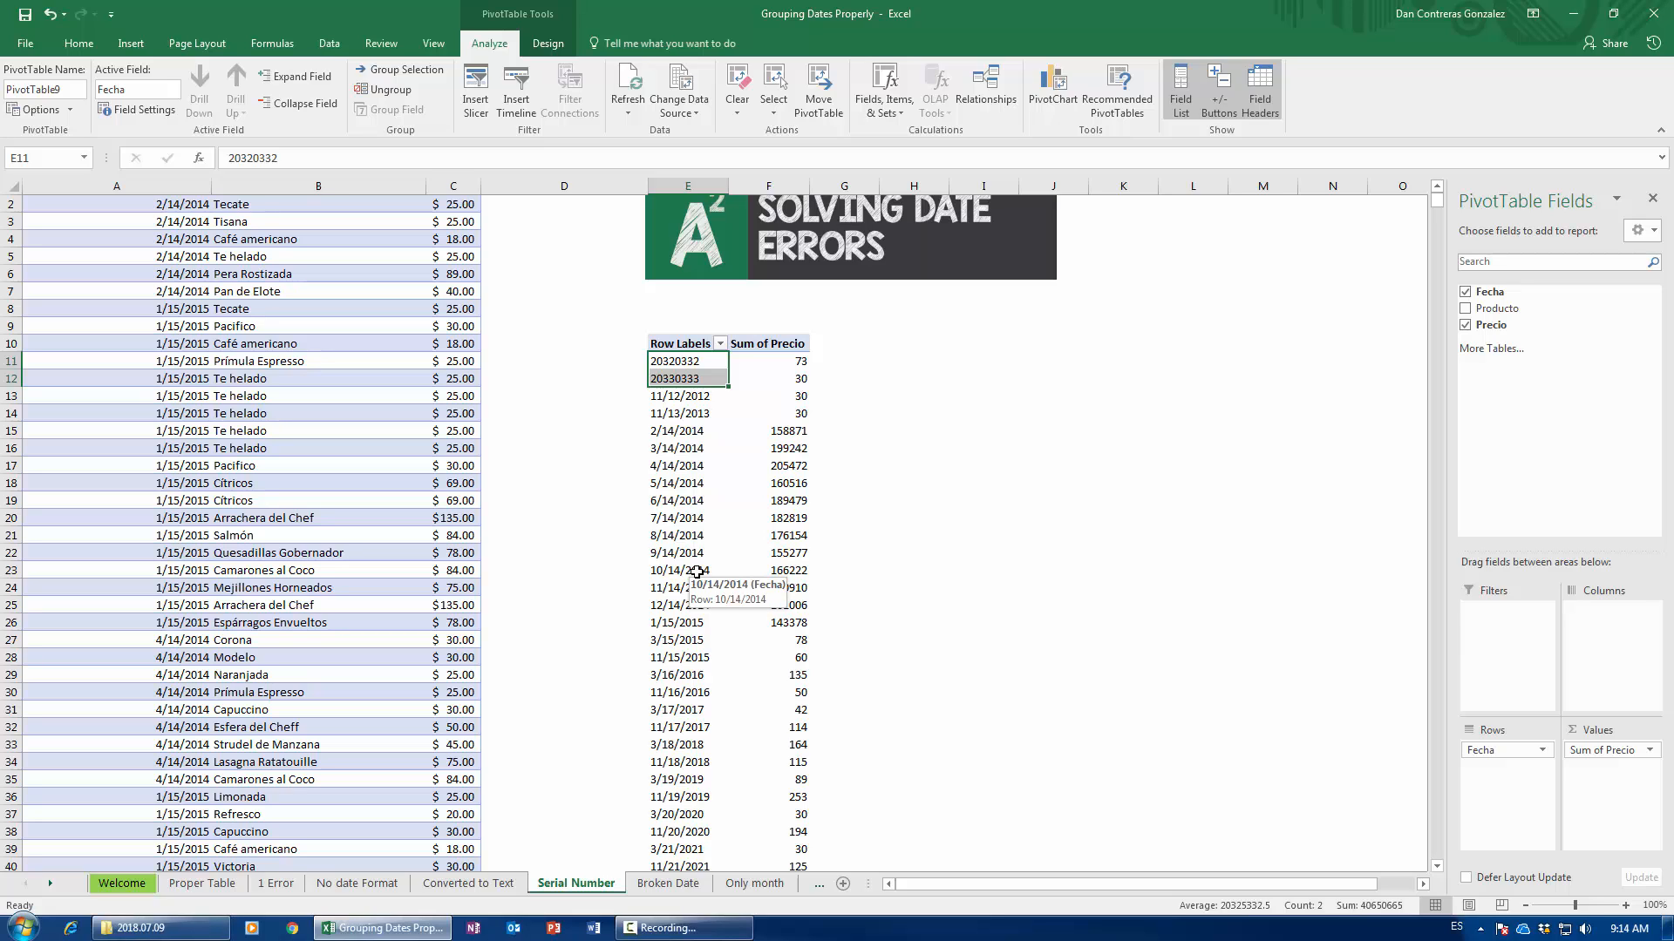
{"action": "scroll", "coordinate": [664, 448], "scroll_direction": "up", "scroll_amount": 1}
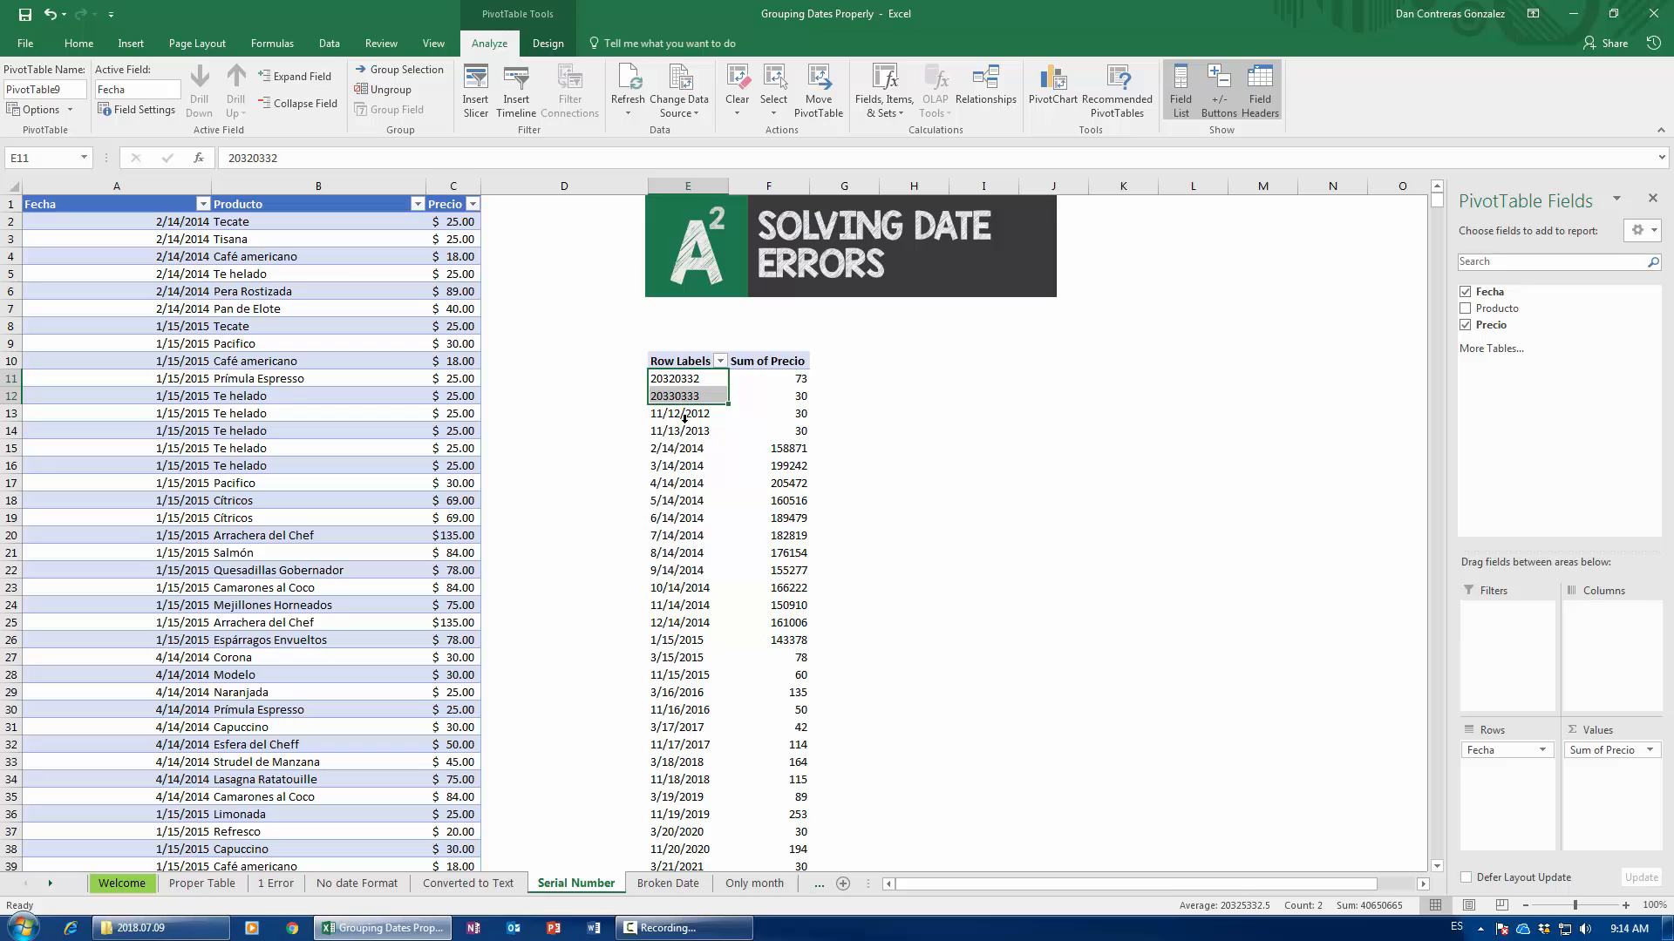
{"action": "scroll", "coordinate": [702, 558], "scroll_direction": "down", "scroll_amount": 5}
{"action": "scroll", "coordinate": [706, 578], "scroll_direction": "up", "scroll_amount": 5}
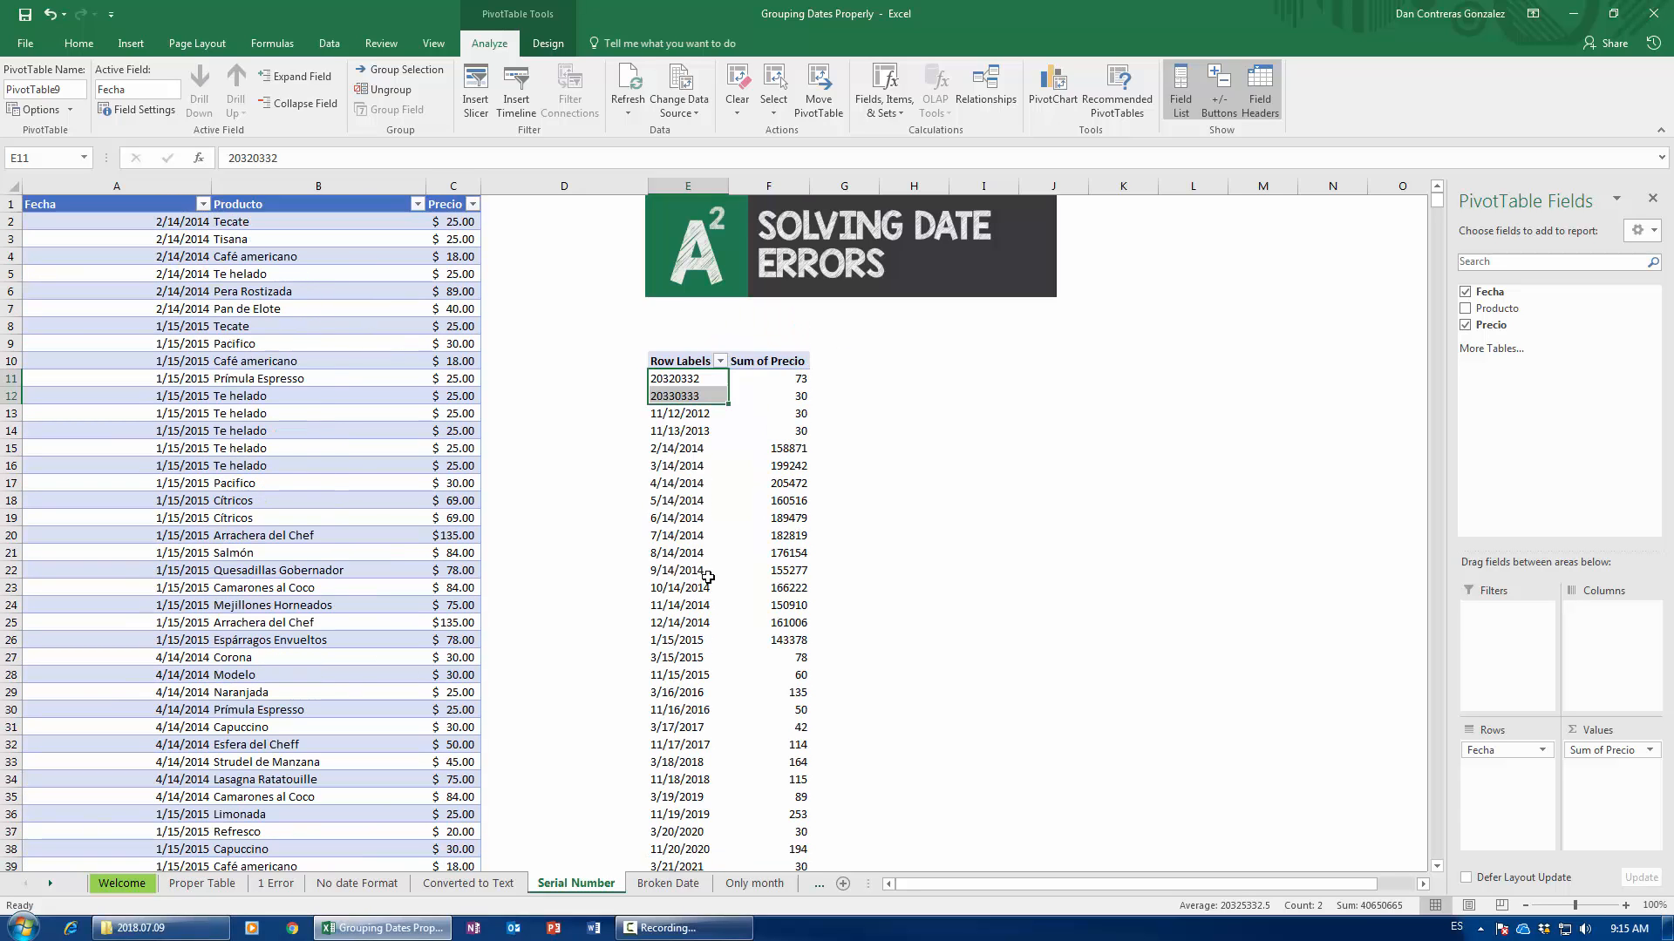
{"action": "left_click", "coordinate": [700, 384]}
{"action": "left_click", "coordinate": [713, 396]}
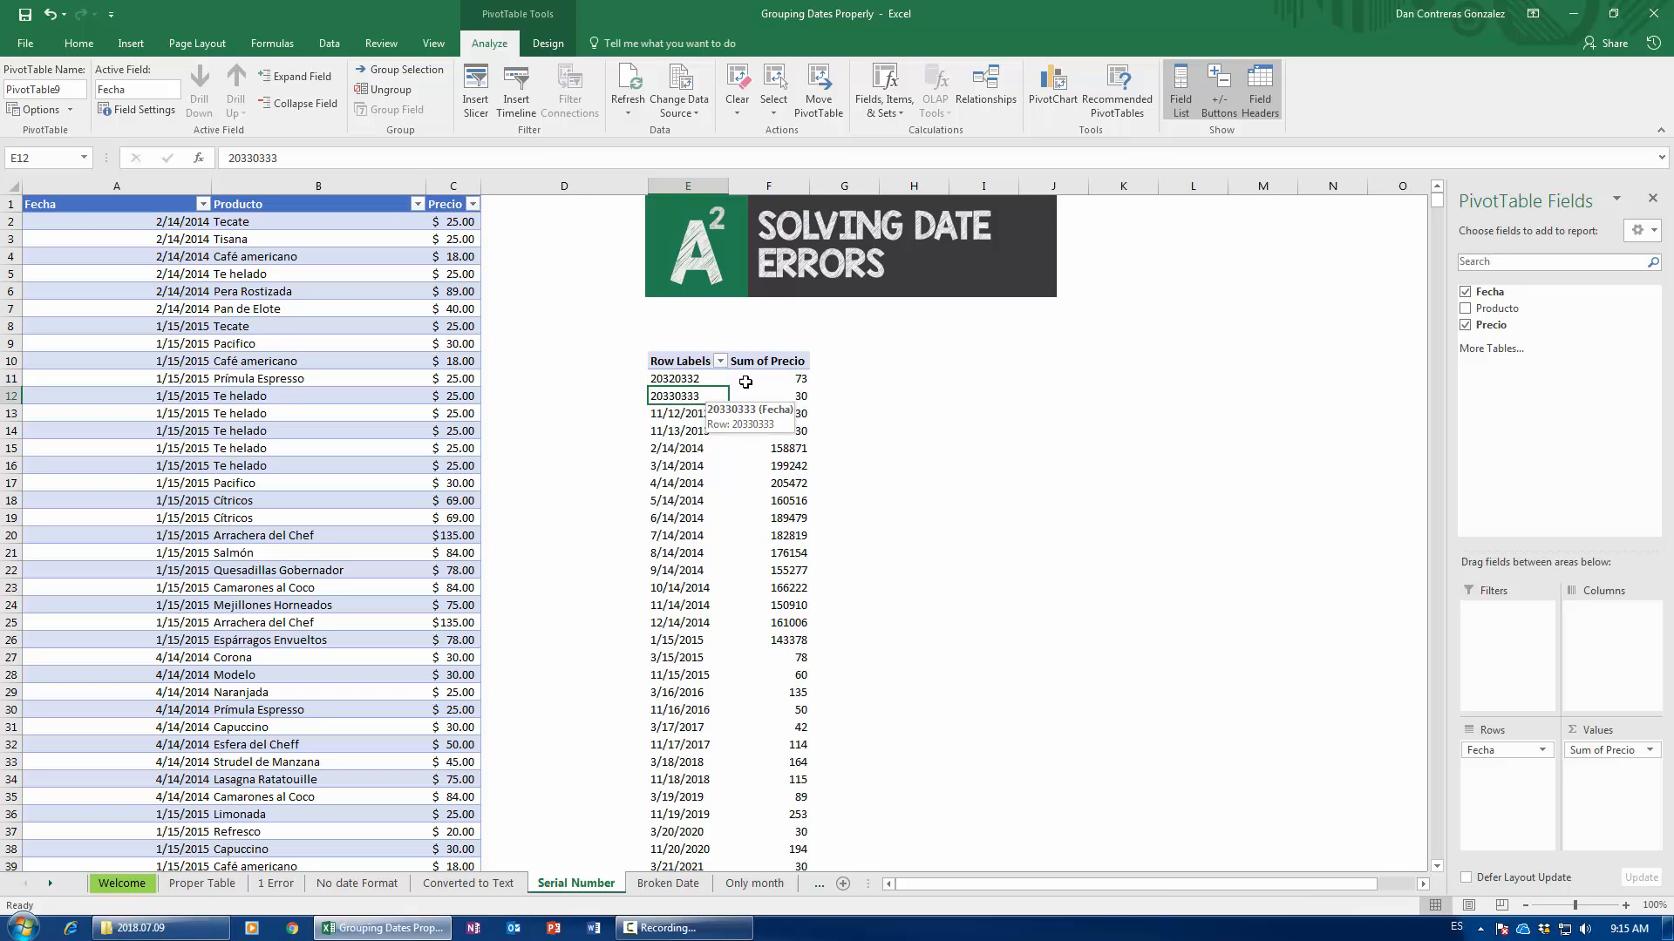
- Filter the source table's Fecha column to only the values 20320332 and 20330333
{"action": "left_click", "coordinate": [203, 204]}
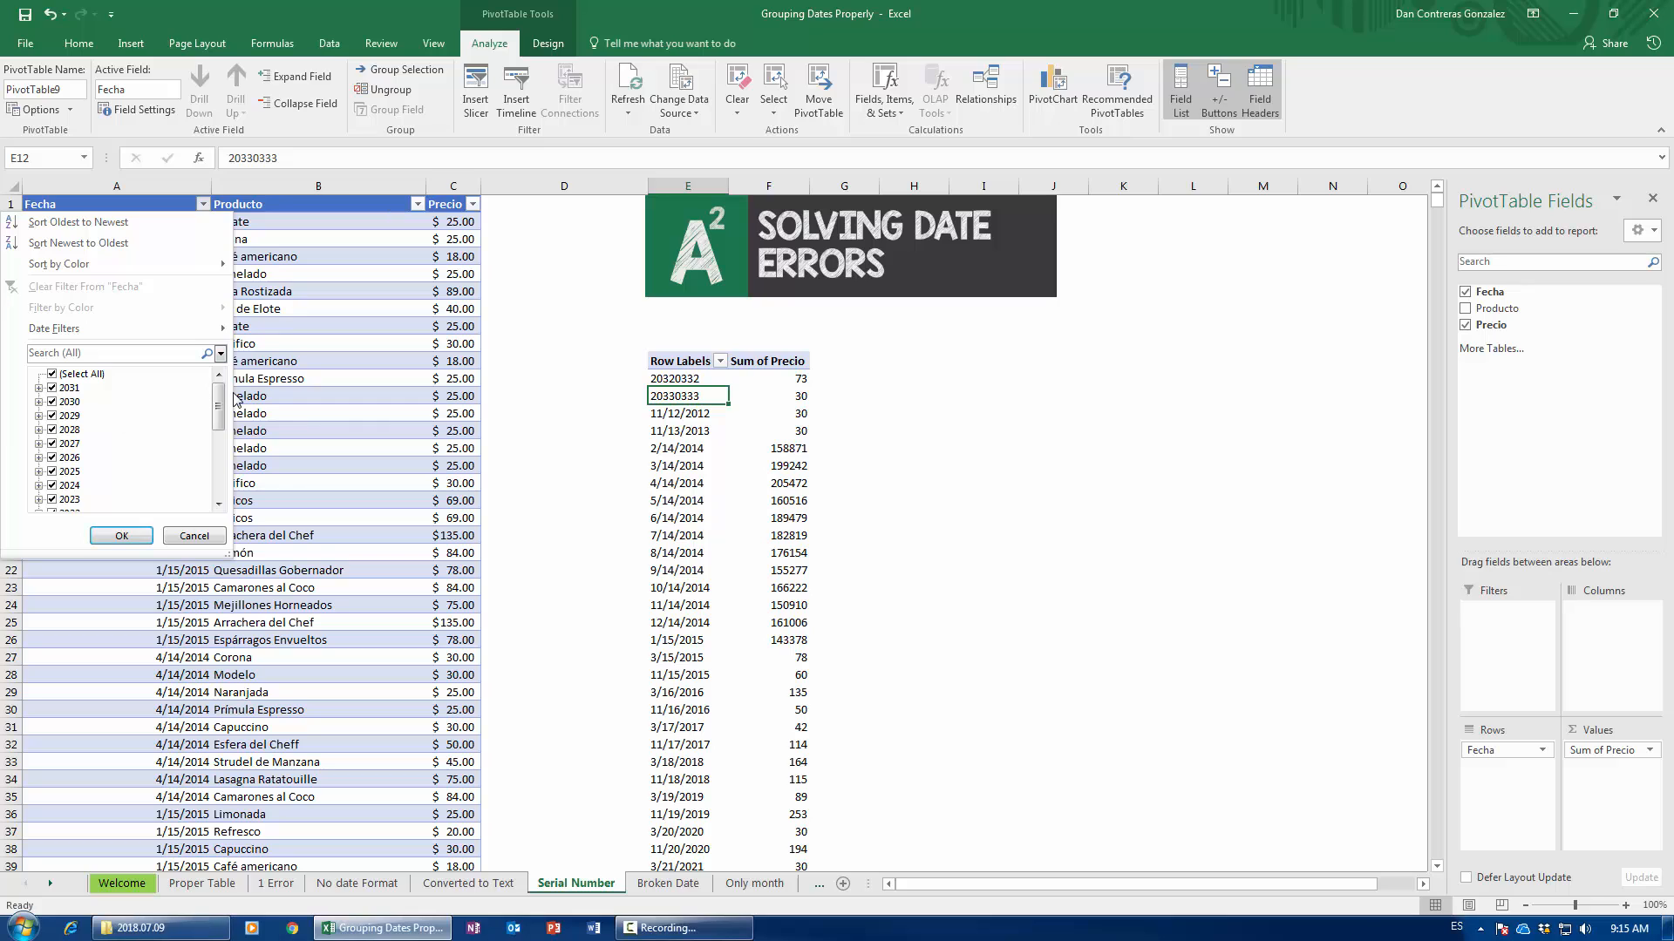
{"action": "left_click_drag", "start_coordinate": [219, 408], "coordinate": [222, 493]}
{"action": "left_click", "coordinate": [56, 376]}
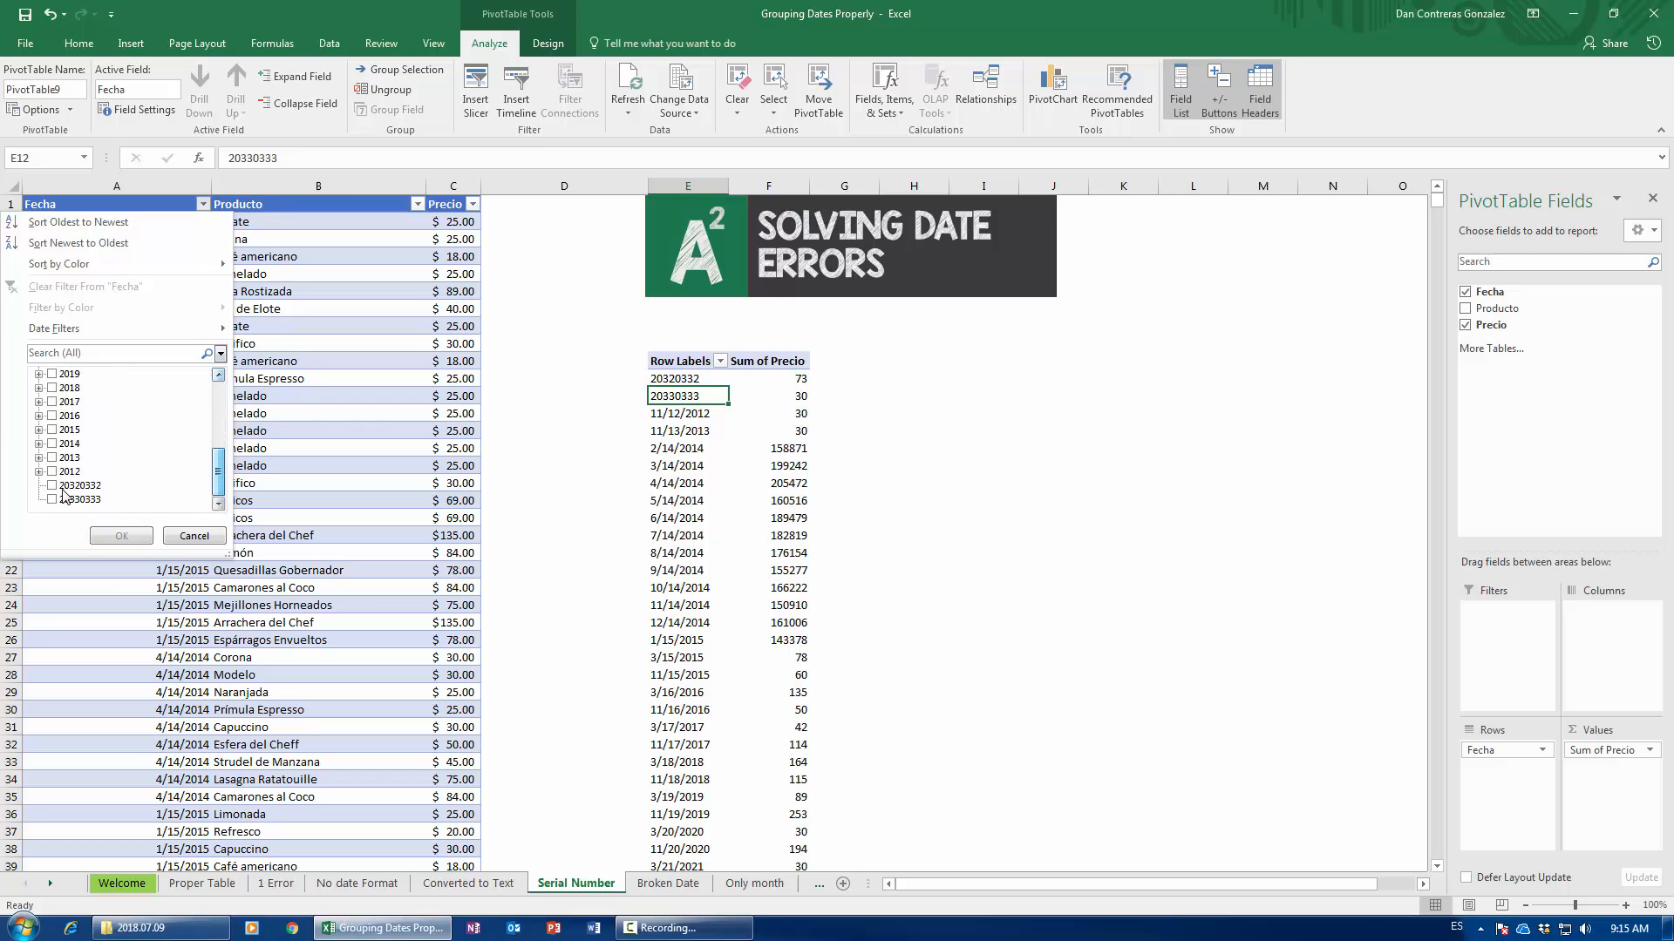
{"action": "left_click", "coordinate": [52, 486]}
{"action": "left_click", "coordinate": [52, 500]}
{"action": "left_click", "coordinate": [126, 537]}
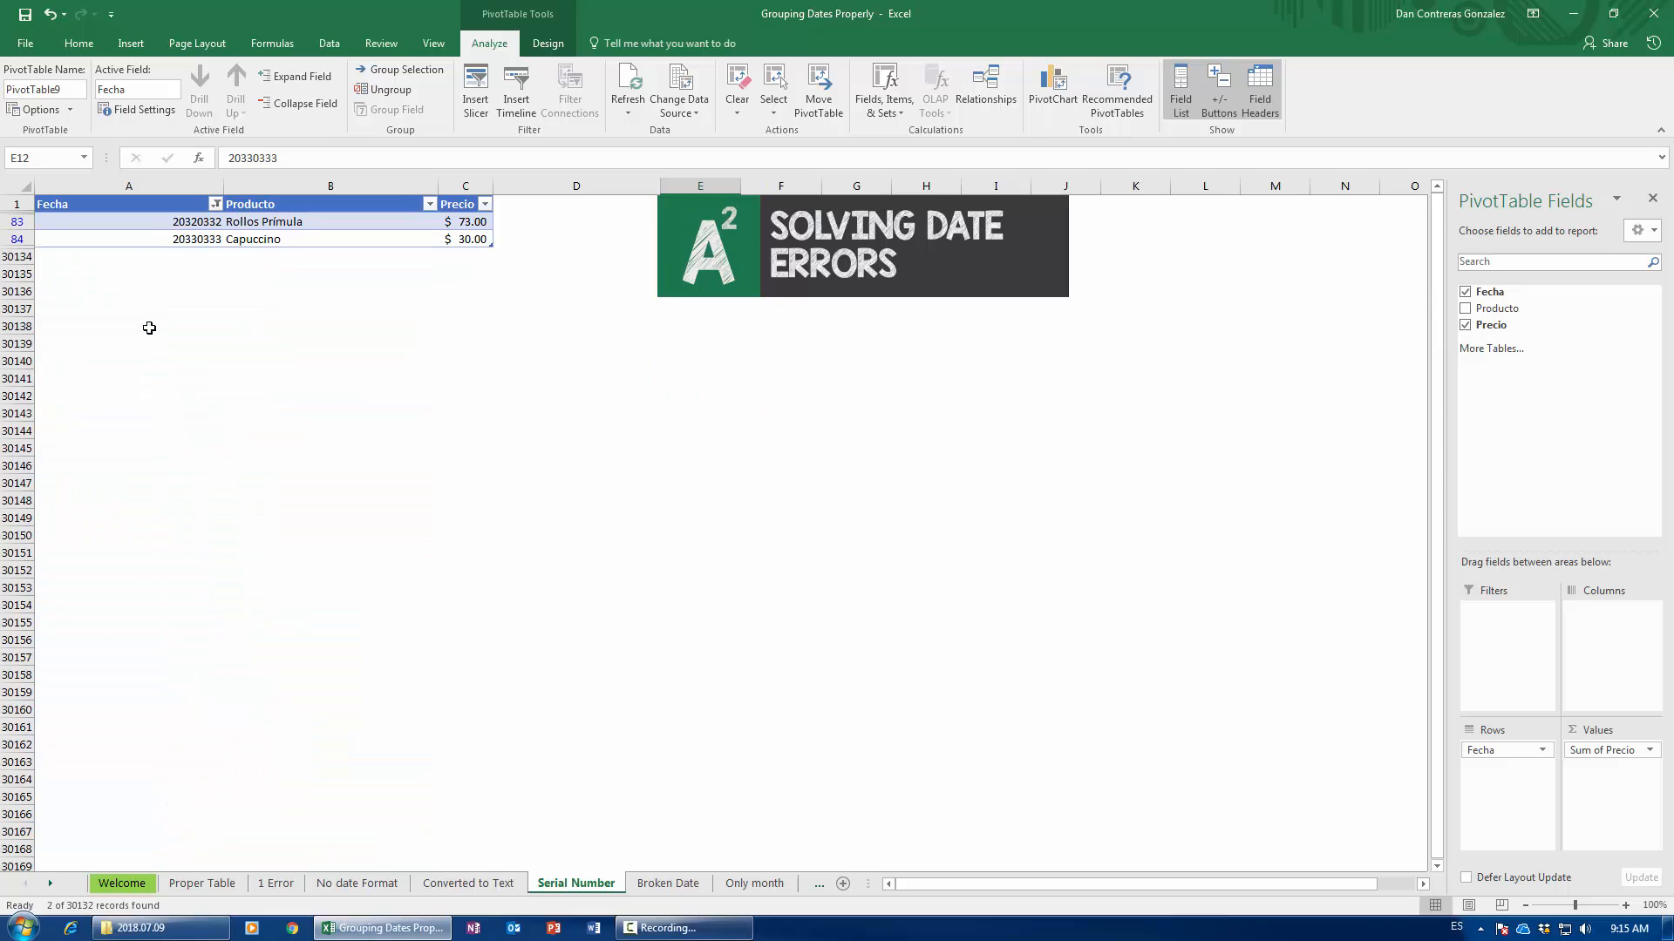
- Change the Fecha values in A83 and A84 to 20320330 and 20330330
{"action": "left_click", "coordinate": [187, 225]}
{"action": "left_click", "coordinate": [323, 157]}
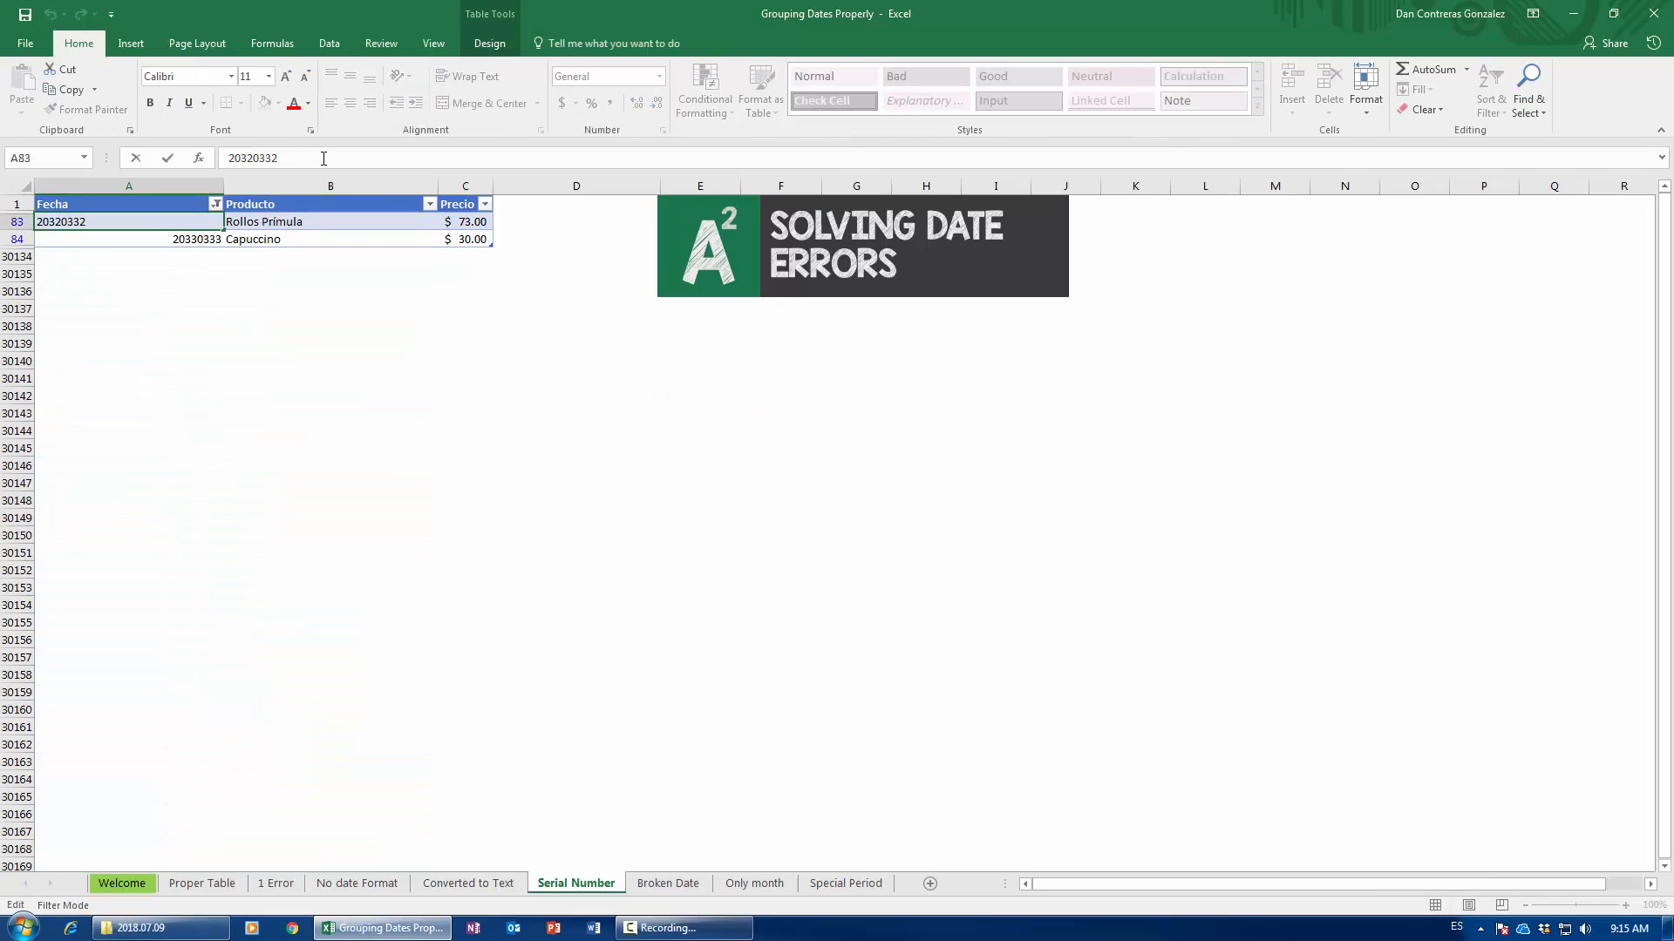
{"action": "key", "text": "BackSpace"}
{"action": "type", "text": "0"}
{"action": "key", "text": "Return"}
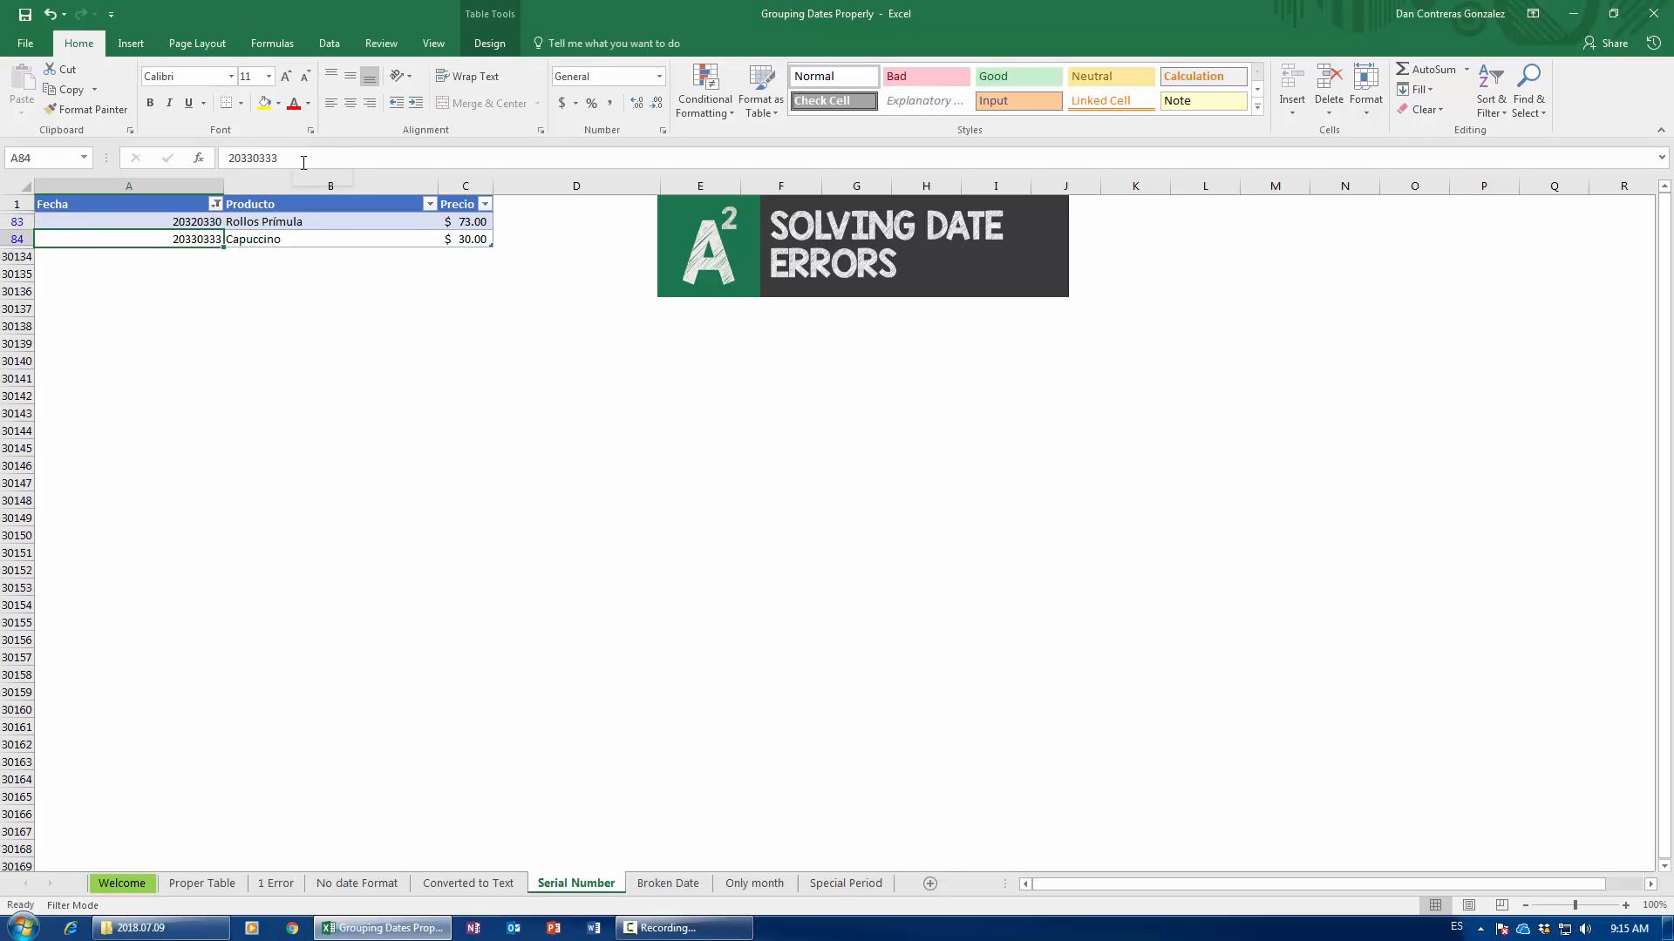
{"action": "left_click", "coordinate": [303, 163]}
{"action": "key", "text": "BackSpace"}
{"action": "key", "text": "BackSpace"}
{"action": "type", "text": "0"}
{"action": "key", "text": "Return"}
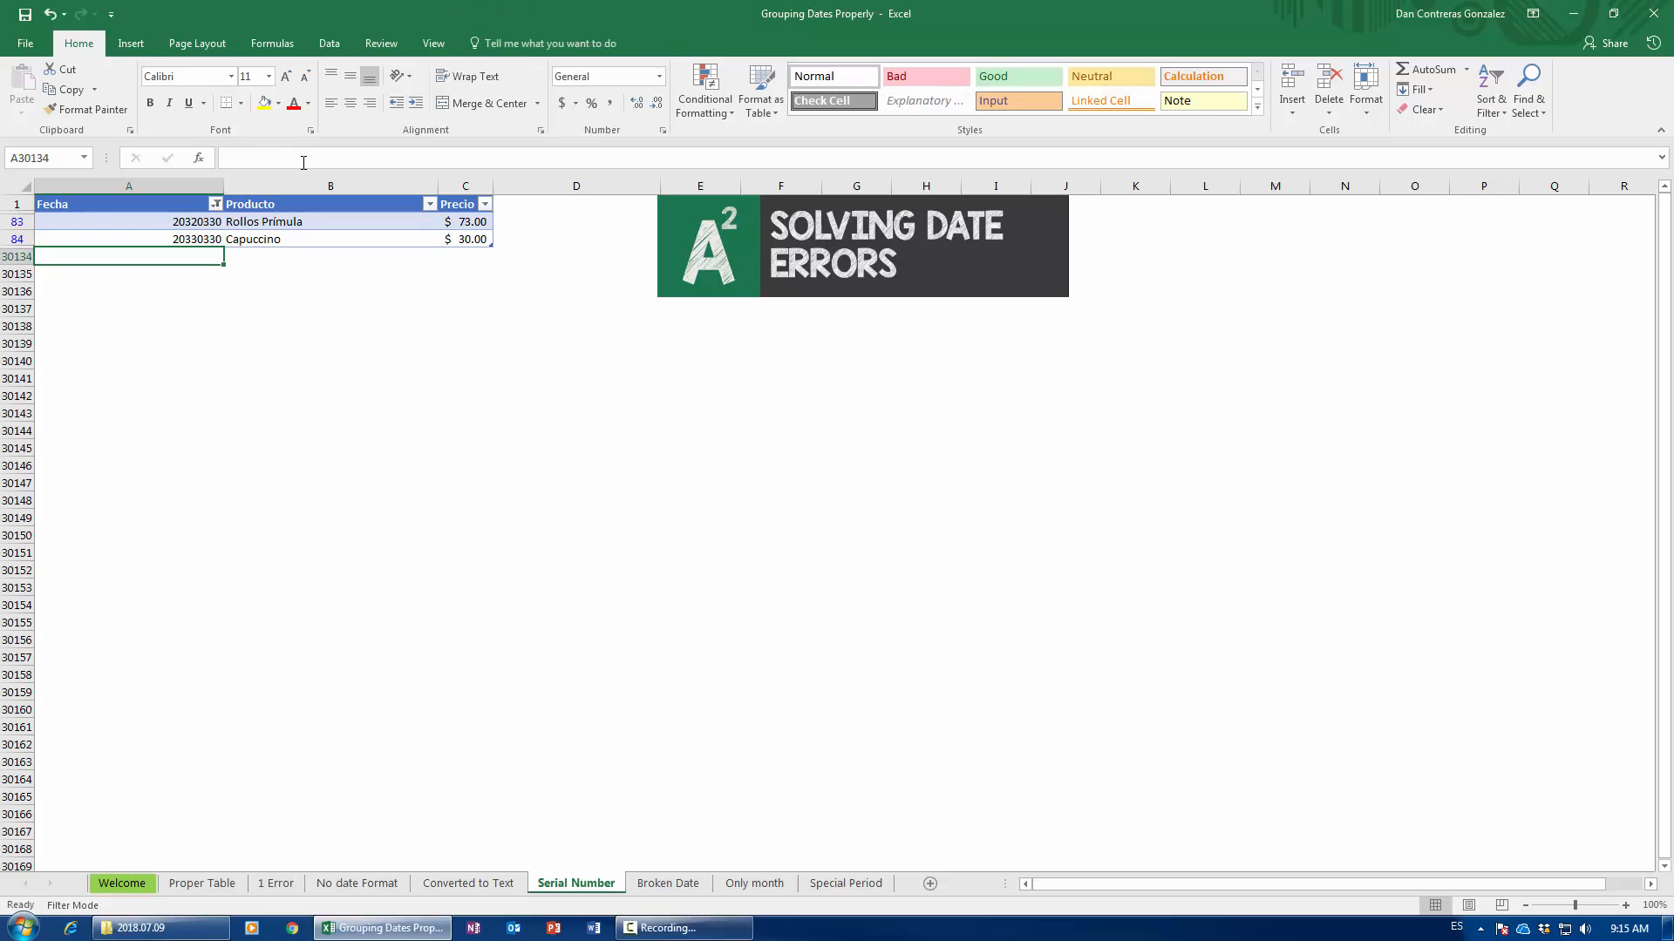
{"action": "left_click", "coordinate": [215, 204]}
{"action": "left_click", "coordinate": [51, 374]}
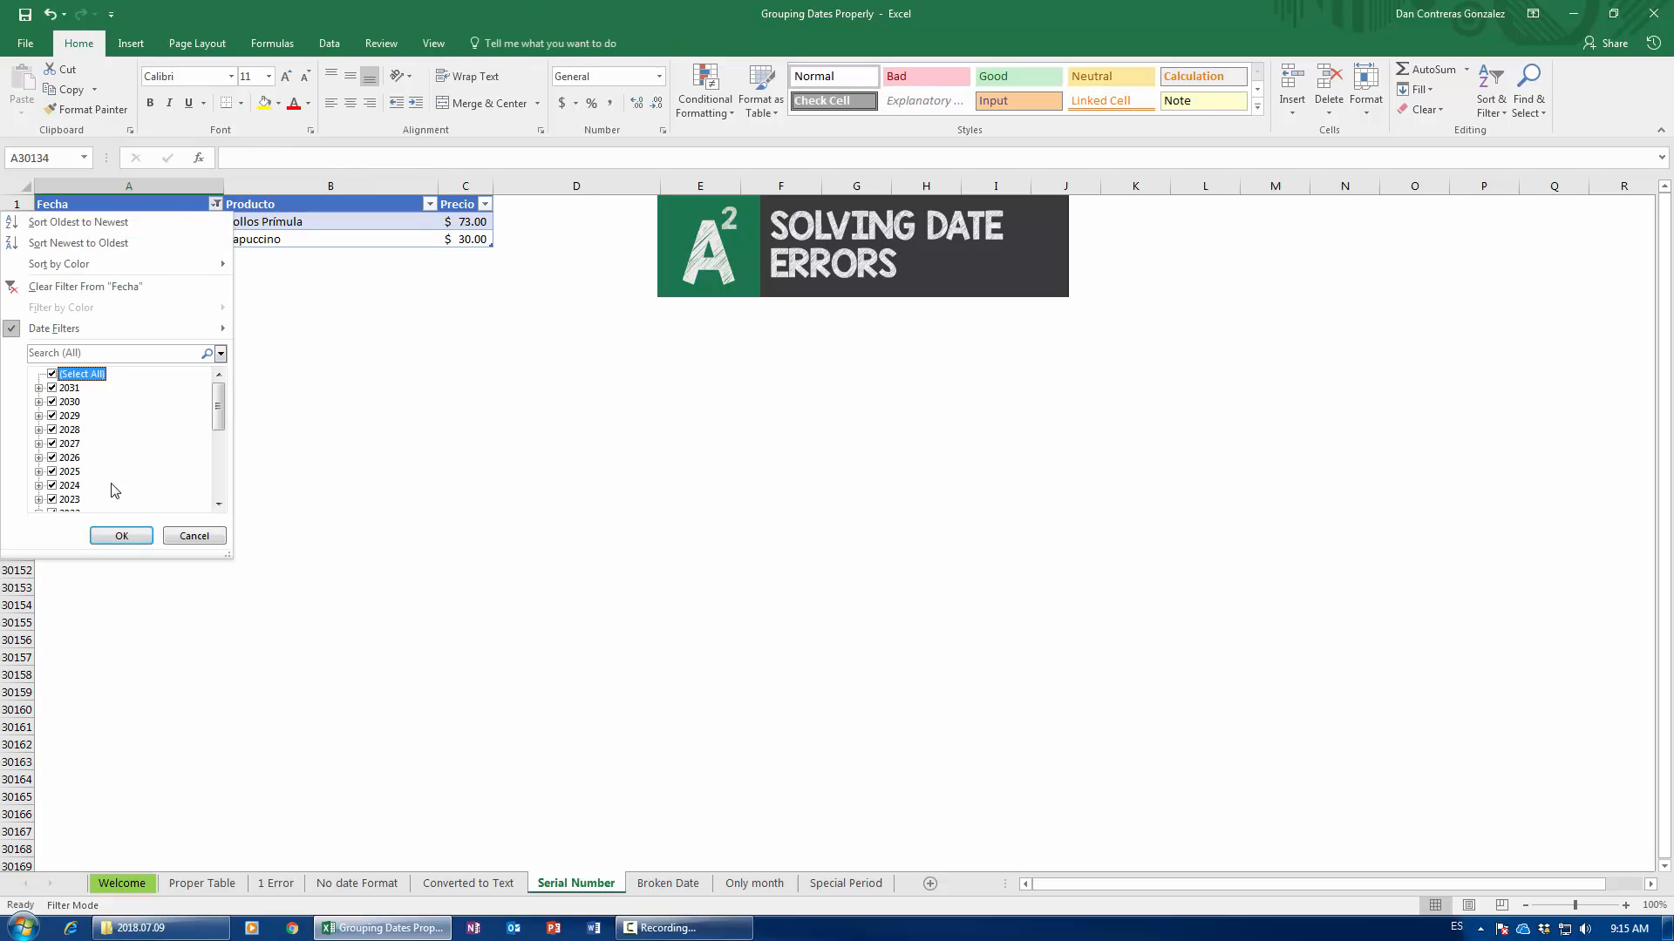
{"action": "left_click", "coordinate": [196, 536]}
- Replace the Fecha values in A83 and A84 with the dates 03/30/2032 and 03/30/2033
{"action": "left_click", "coordinate": [193, 221]}
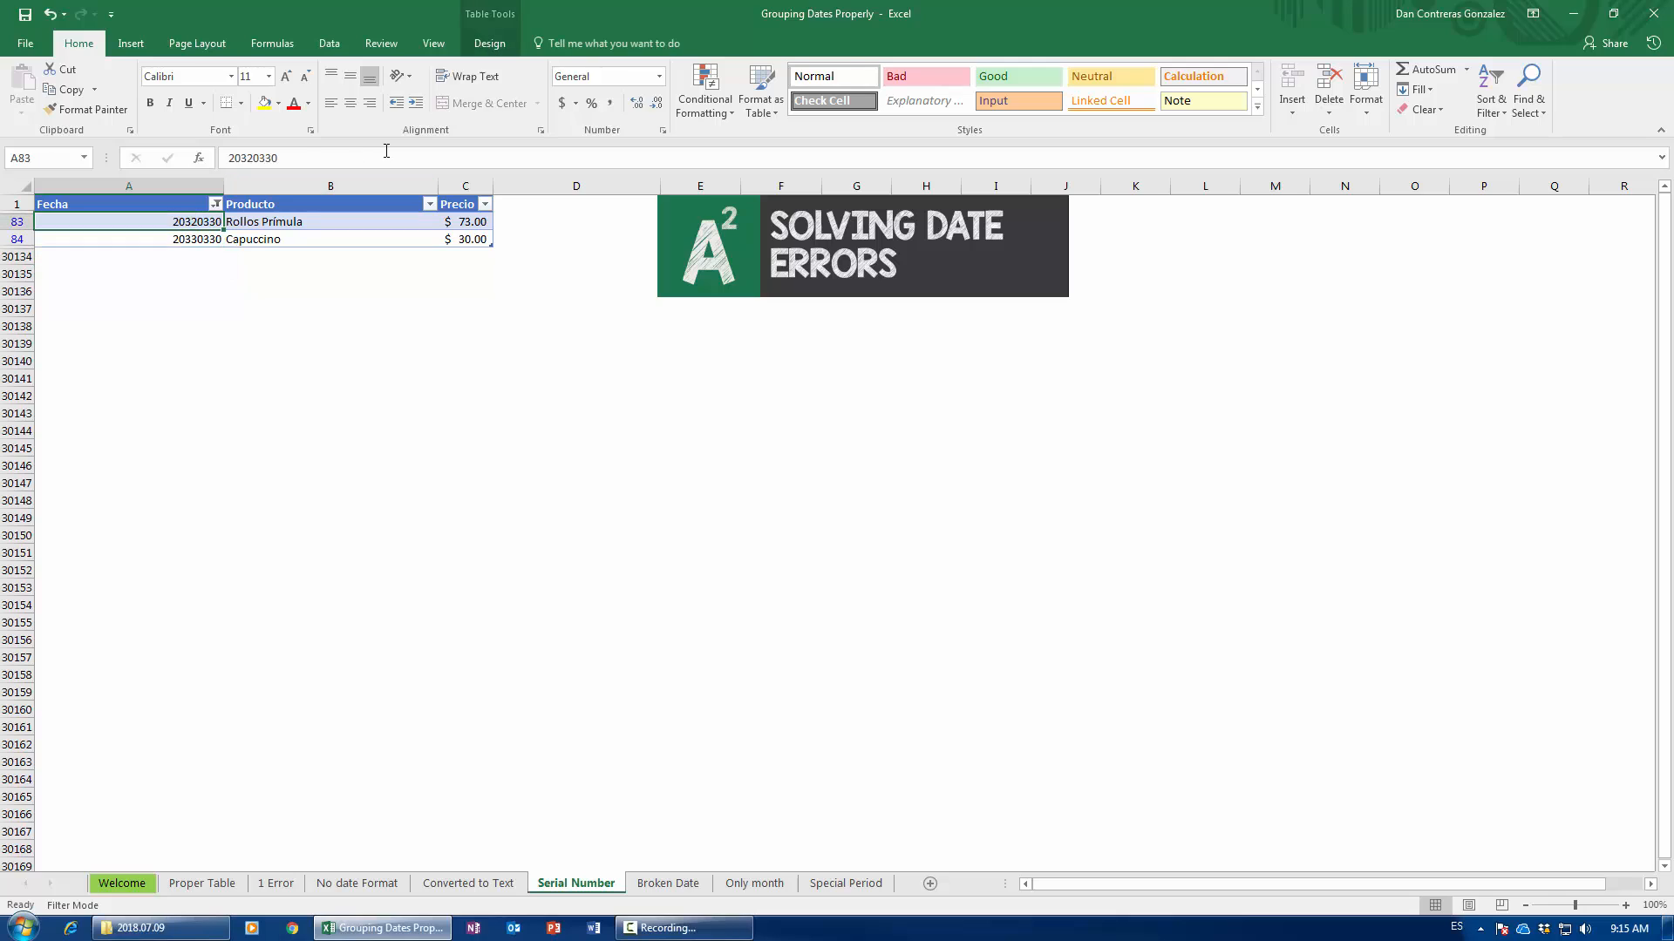
{"action": "left_click", "coordinate": [276, 154]}
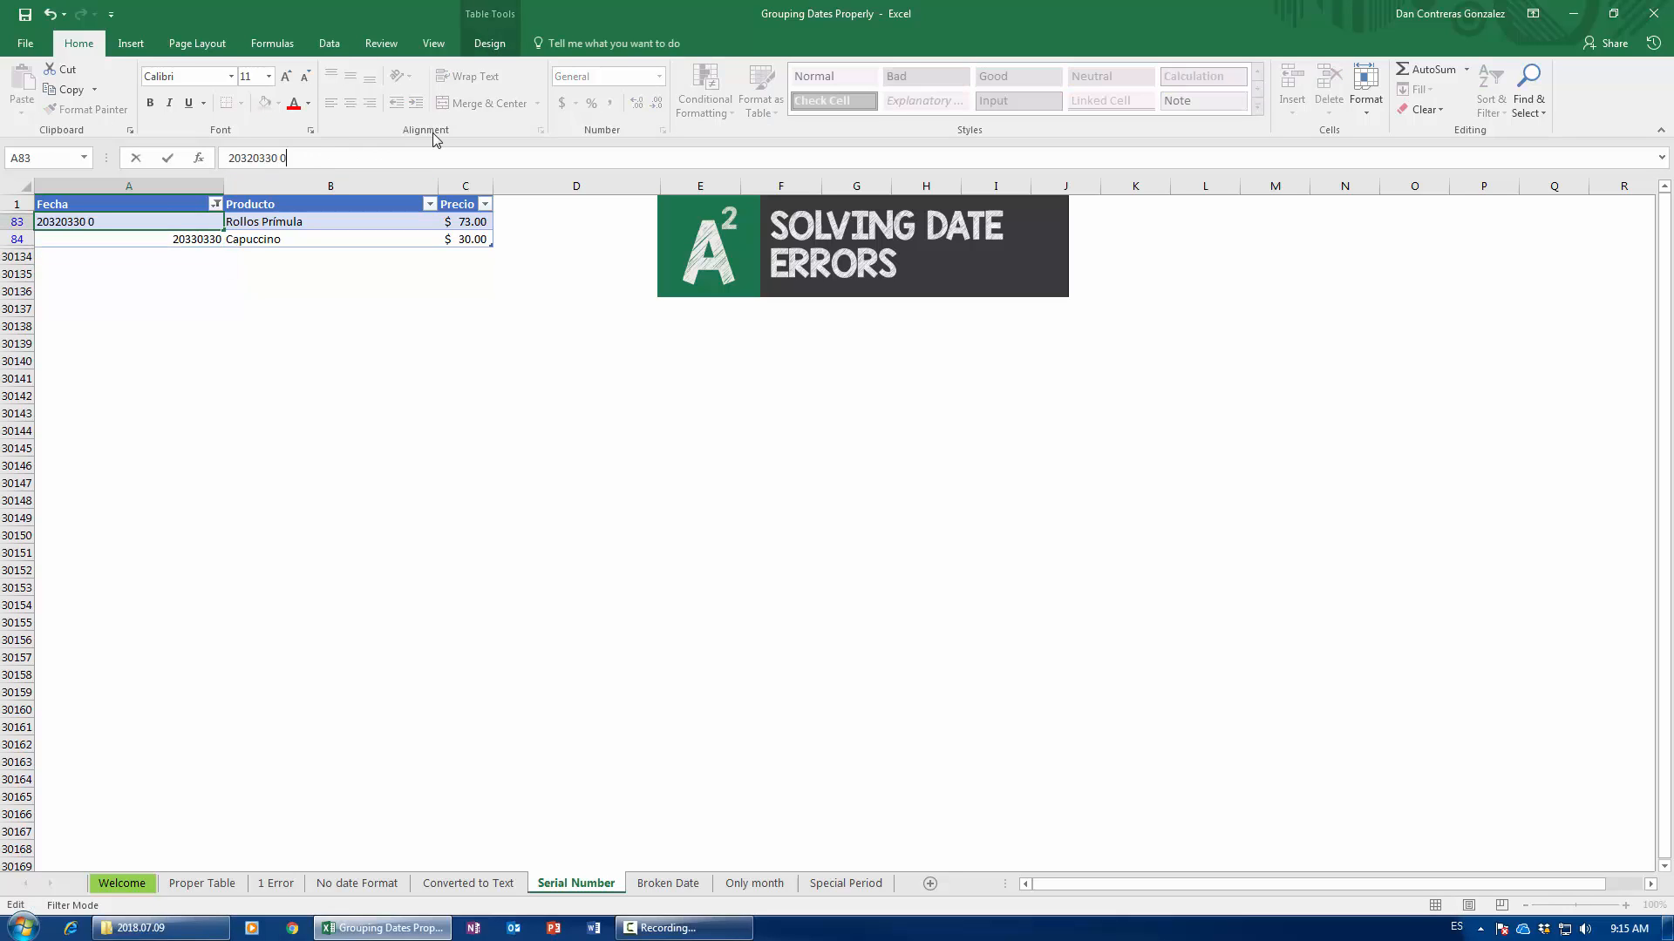
{"action": "type", "text": "03/30/2032"}
{"action": "left_click_drag", "start_coordinate": [279, 158], "coordinate": [182, 153]}
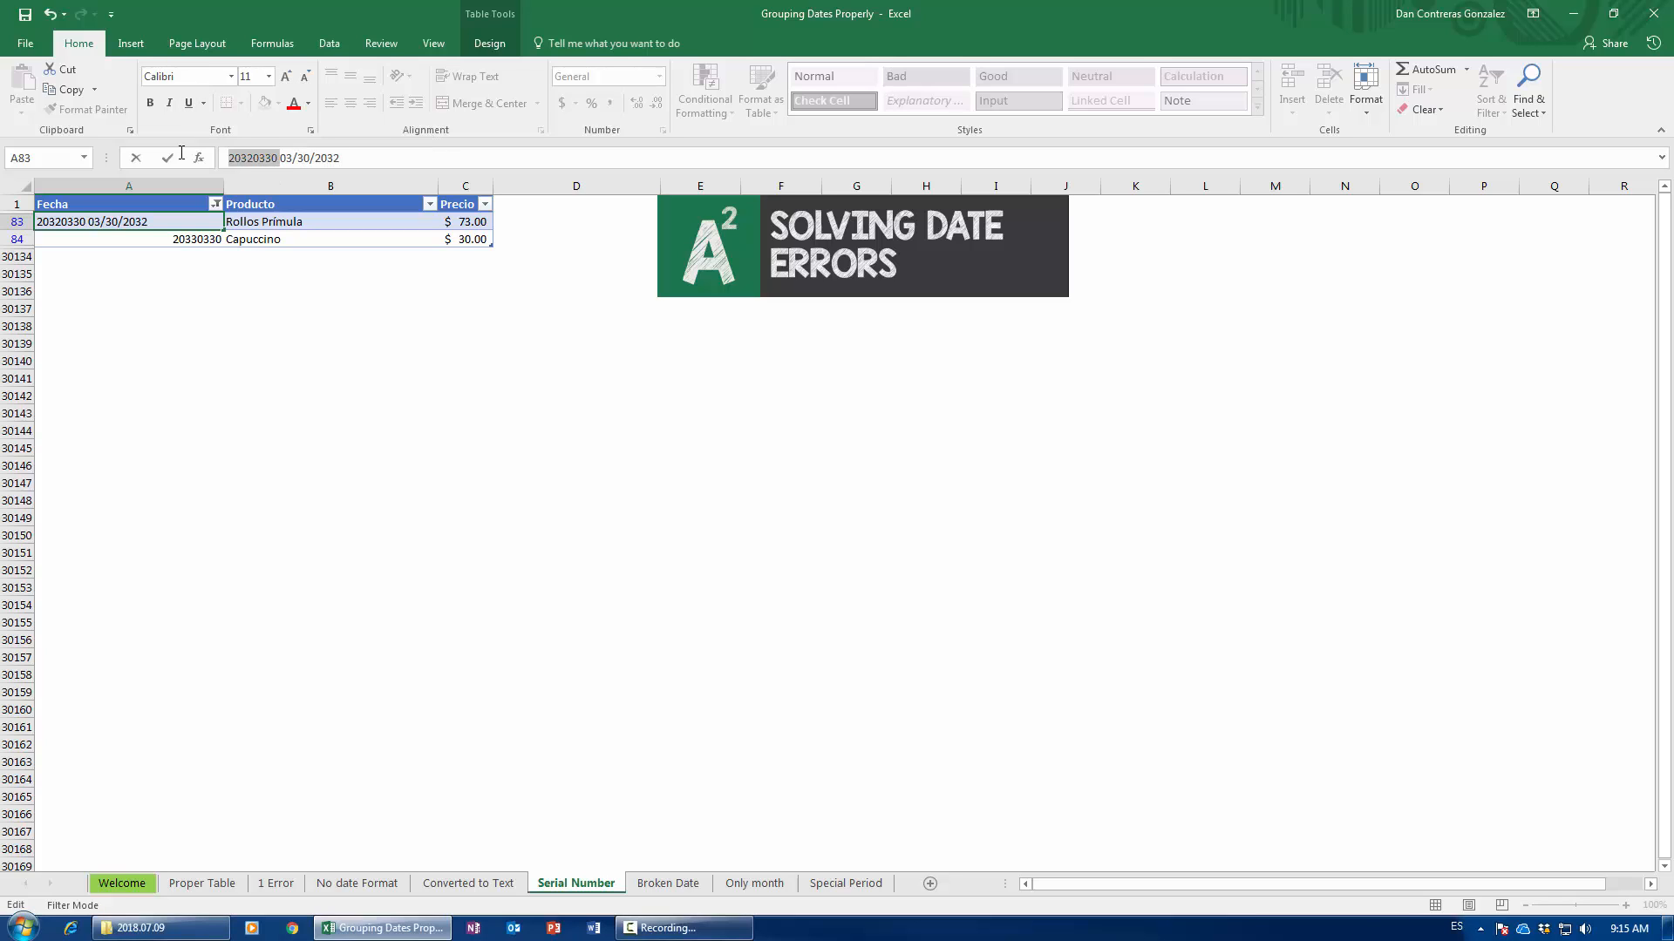
{"action": "key", "text": "BackSpace"}
{"action": "key", "text": "Return"}
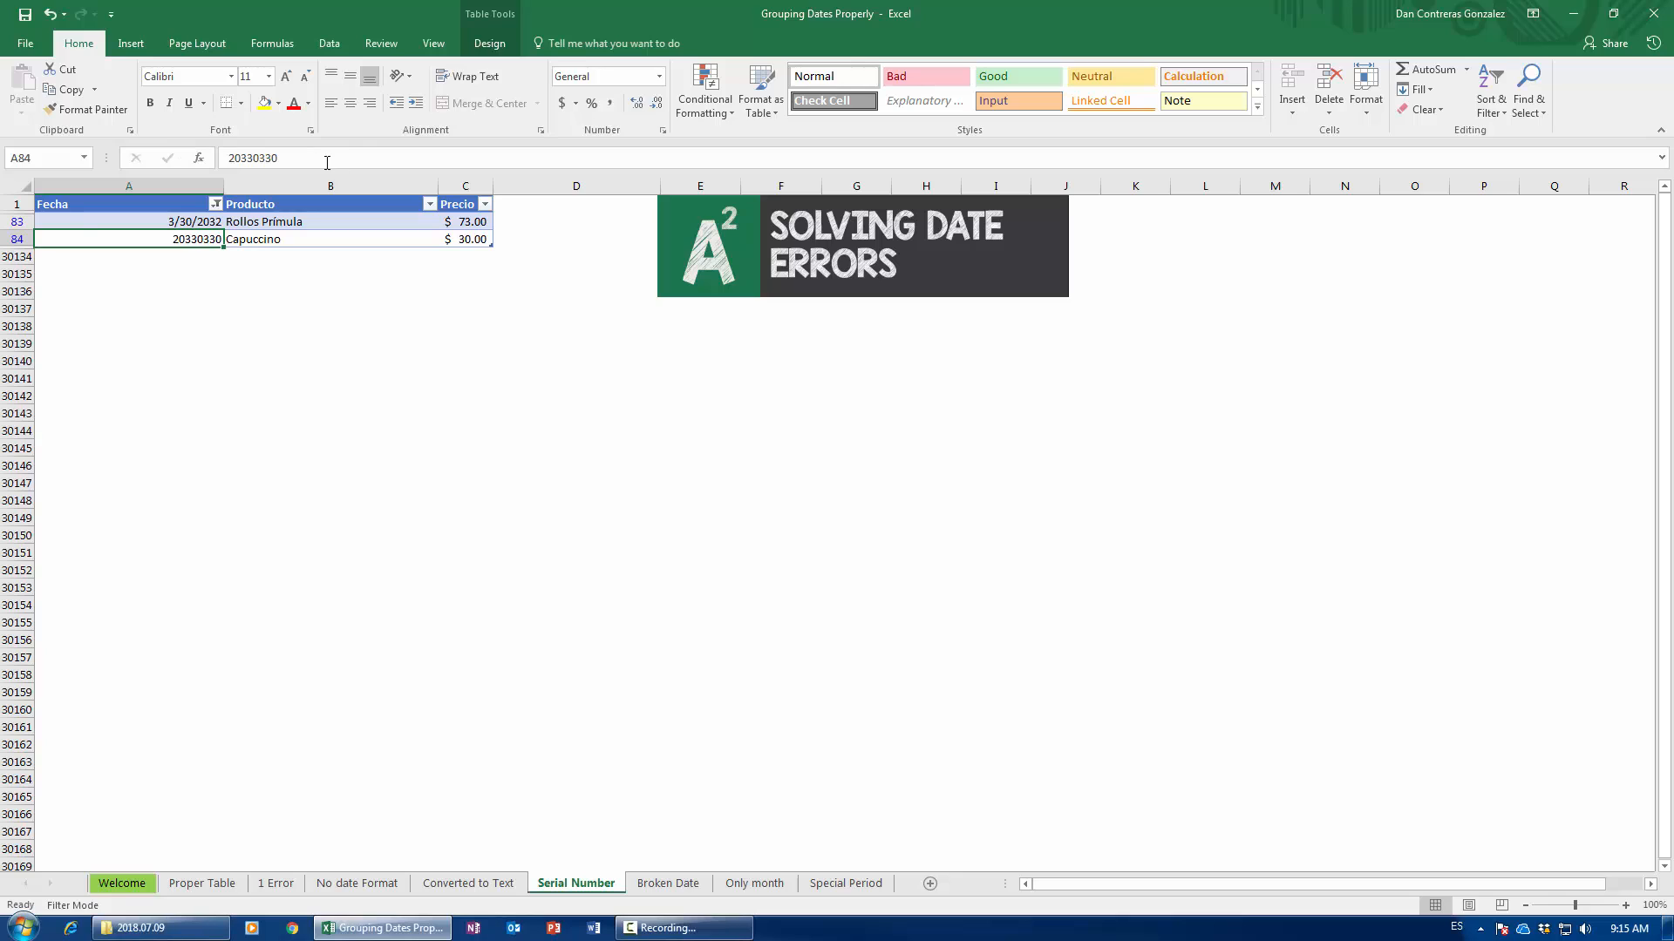
{"action": "left_click", "coordinate": [318, 159]}
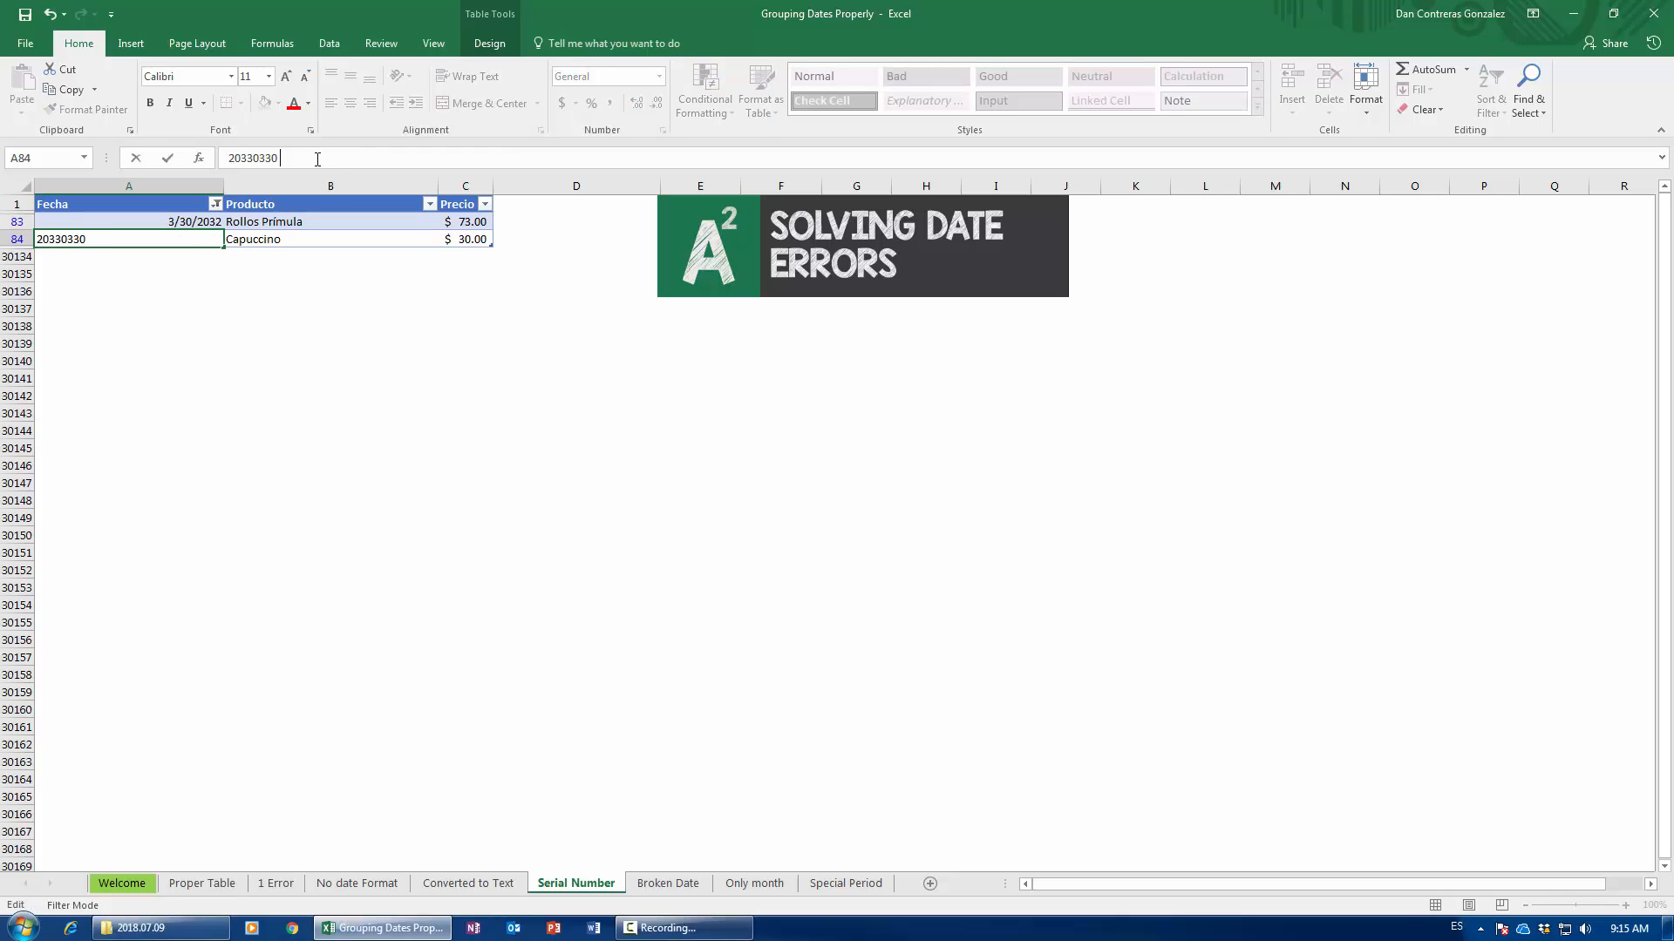
{"action": "type", "text": "03/30/2033"}
{"action": "left_click_drag", "start_coordinate": [280, 159], "coordinate": [228, 159]}
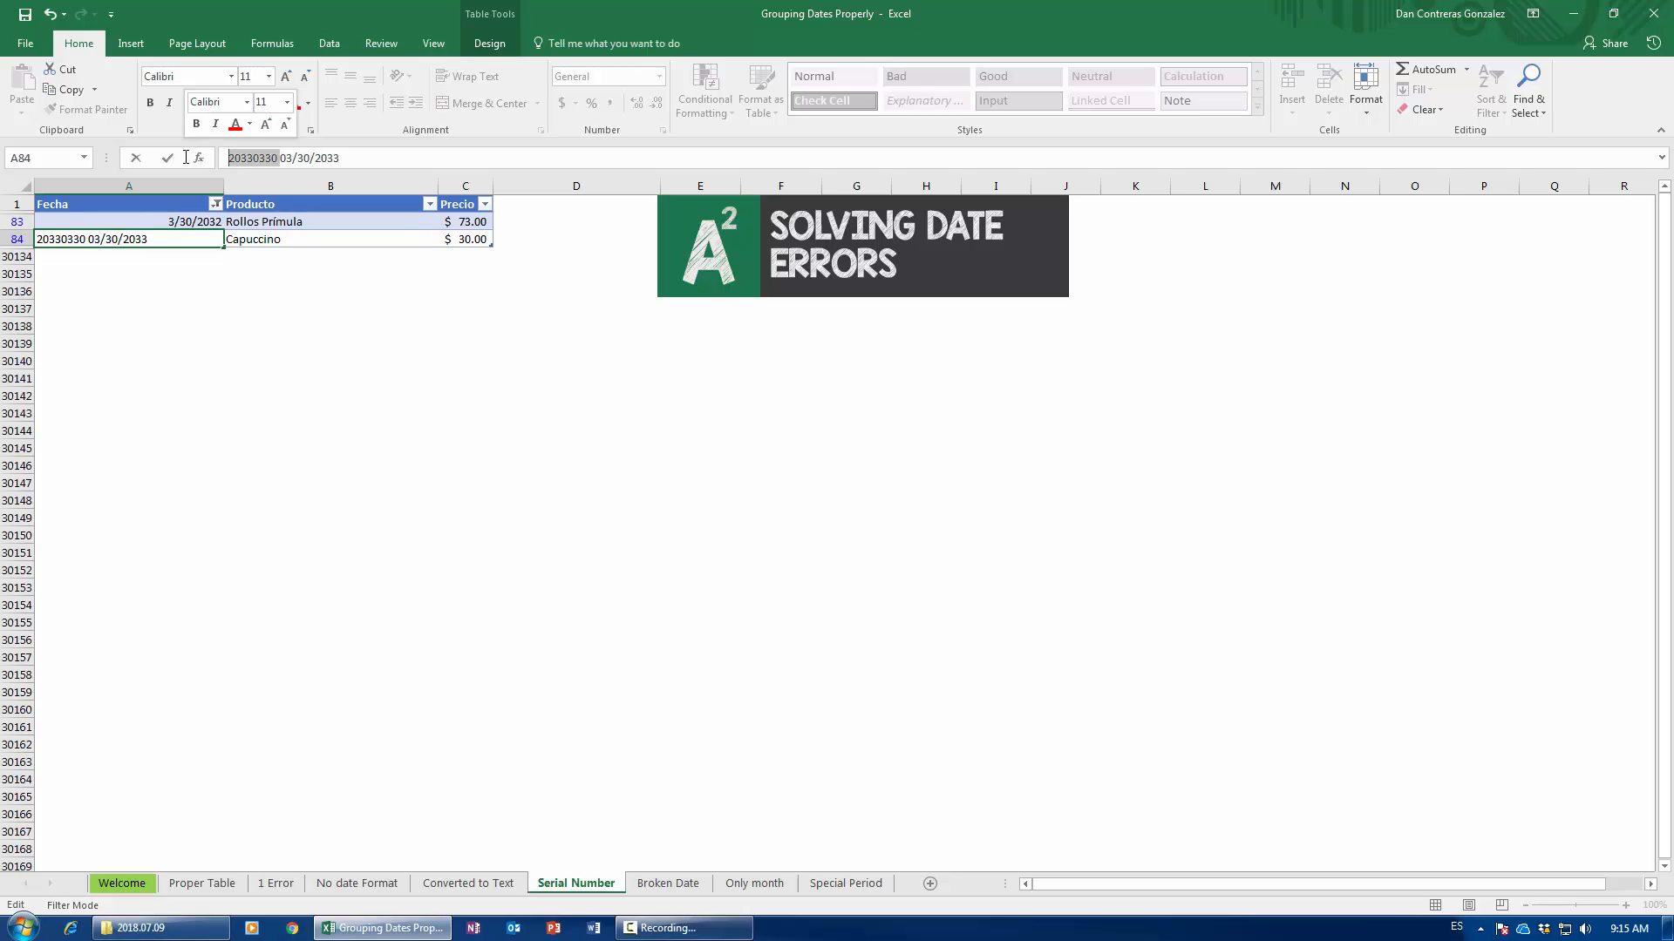
{"action": "key", "text": "BackSpace"}
{"action": "key", "text": "Return"}
- Show all rows of the source table again by selecting every value in the Fecha filter
{"action": "left_click", "coordinate": [216, 205]}
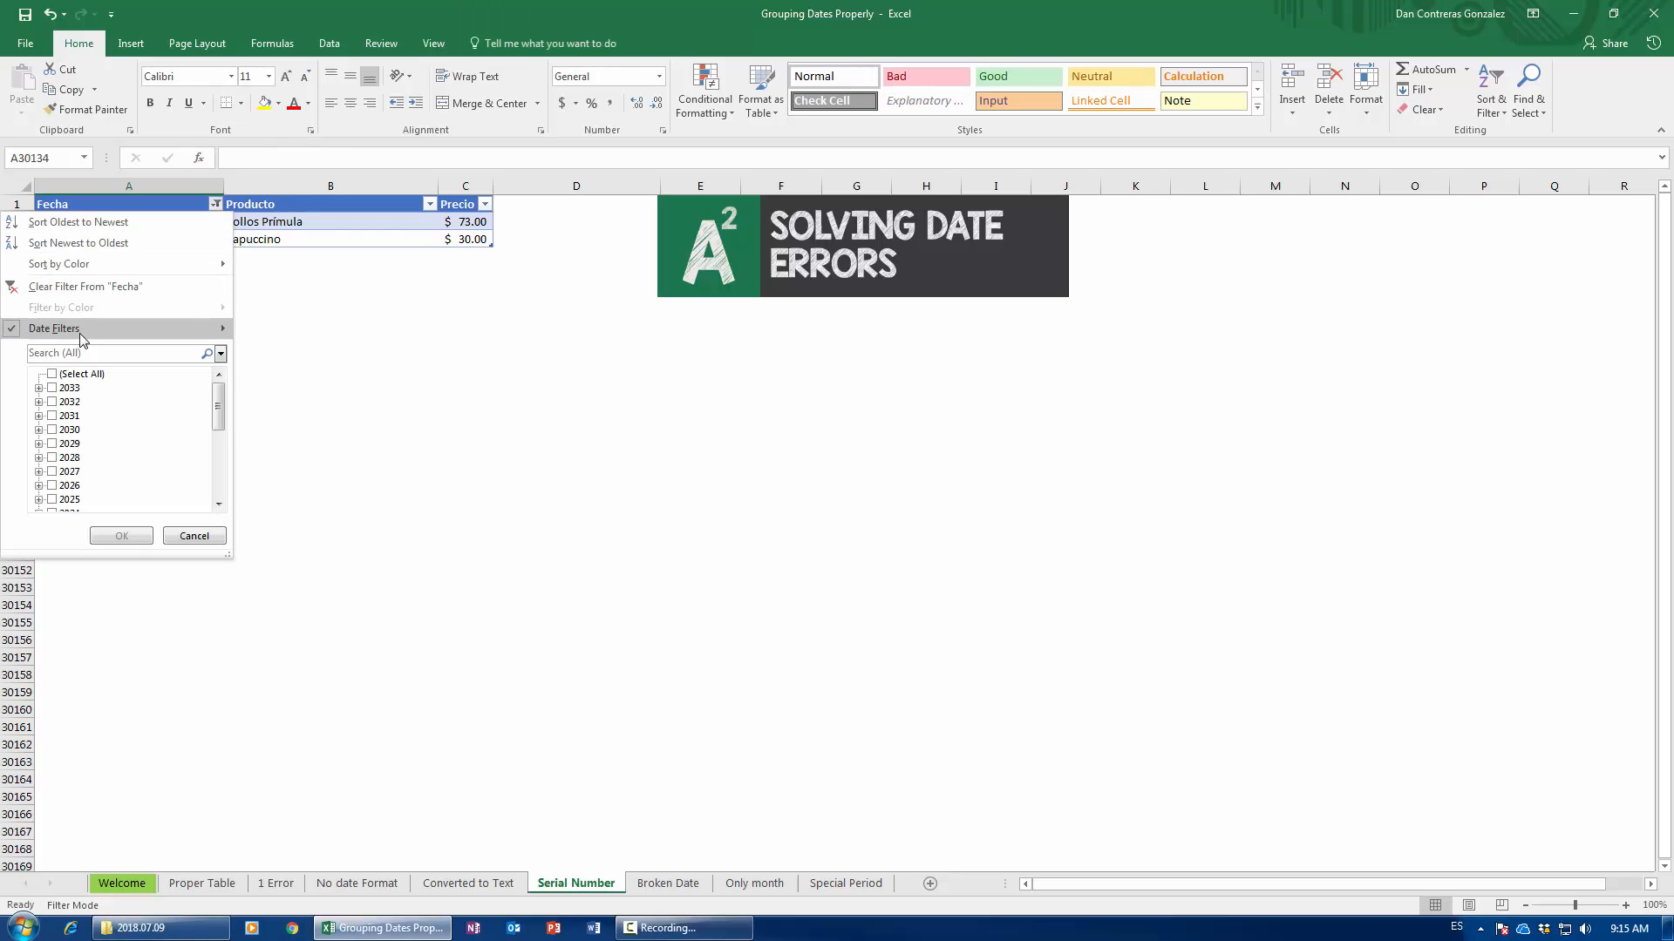
{"action": "left_click", "coordinate": [53, 381]}
{"action": "left_click", "coordinate": [121, 536]}
{"action": "left_click", "coordinate": [139, 265]}
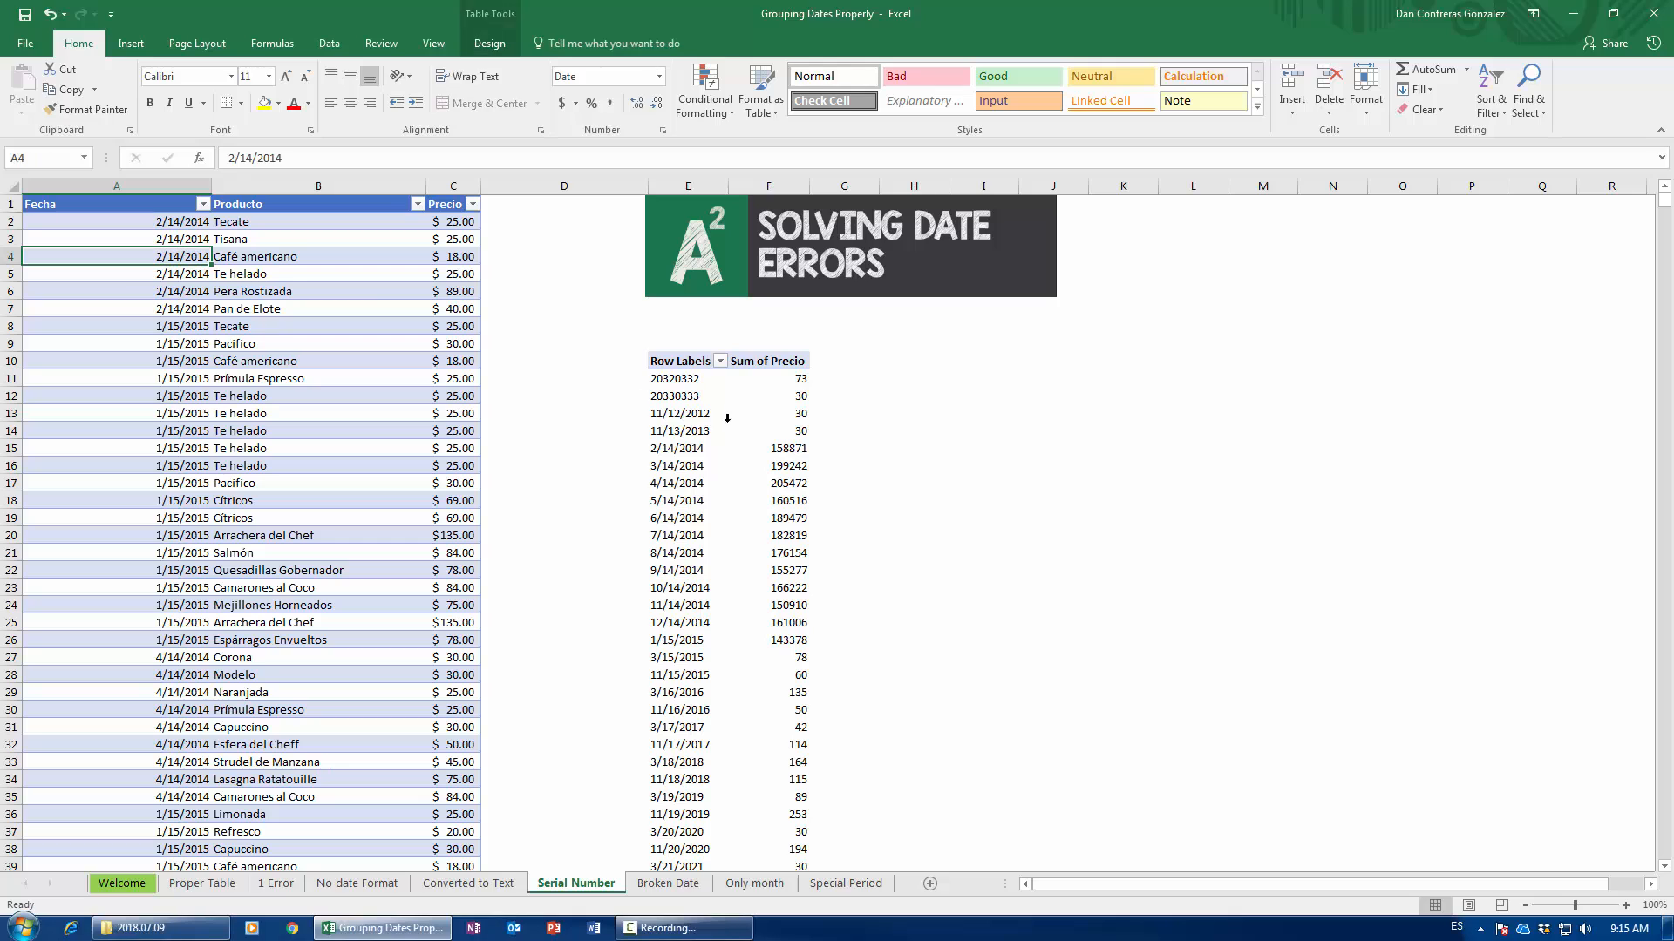
- Refresh the PivotTable on the Serial Number sheet to bring in the corrected Fecha values
{"action": "left_click", "coordinate": [688, 413]}
{"action": "left_click", "coordinate": [489, 42]}
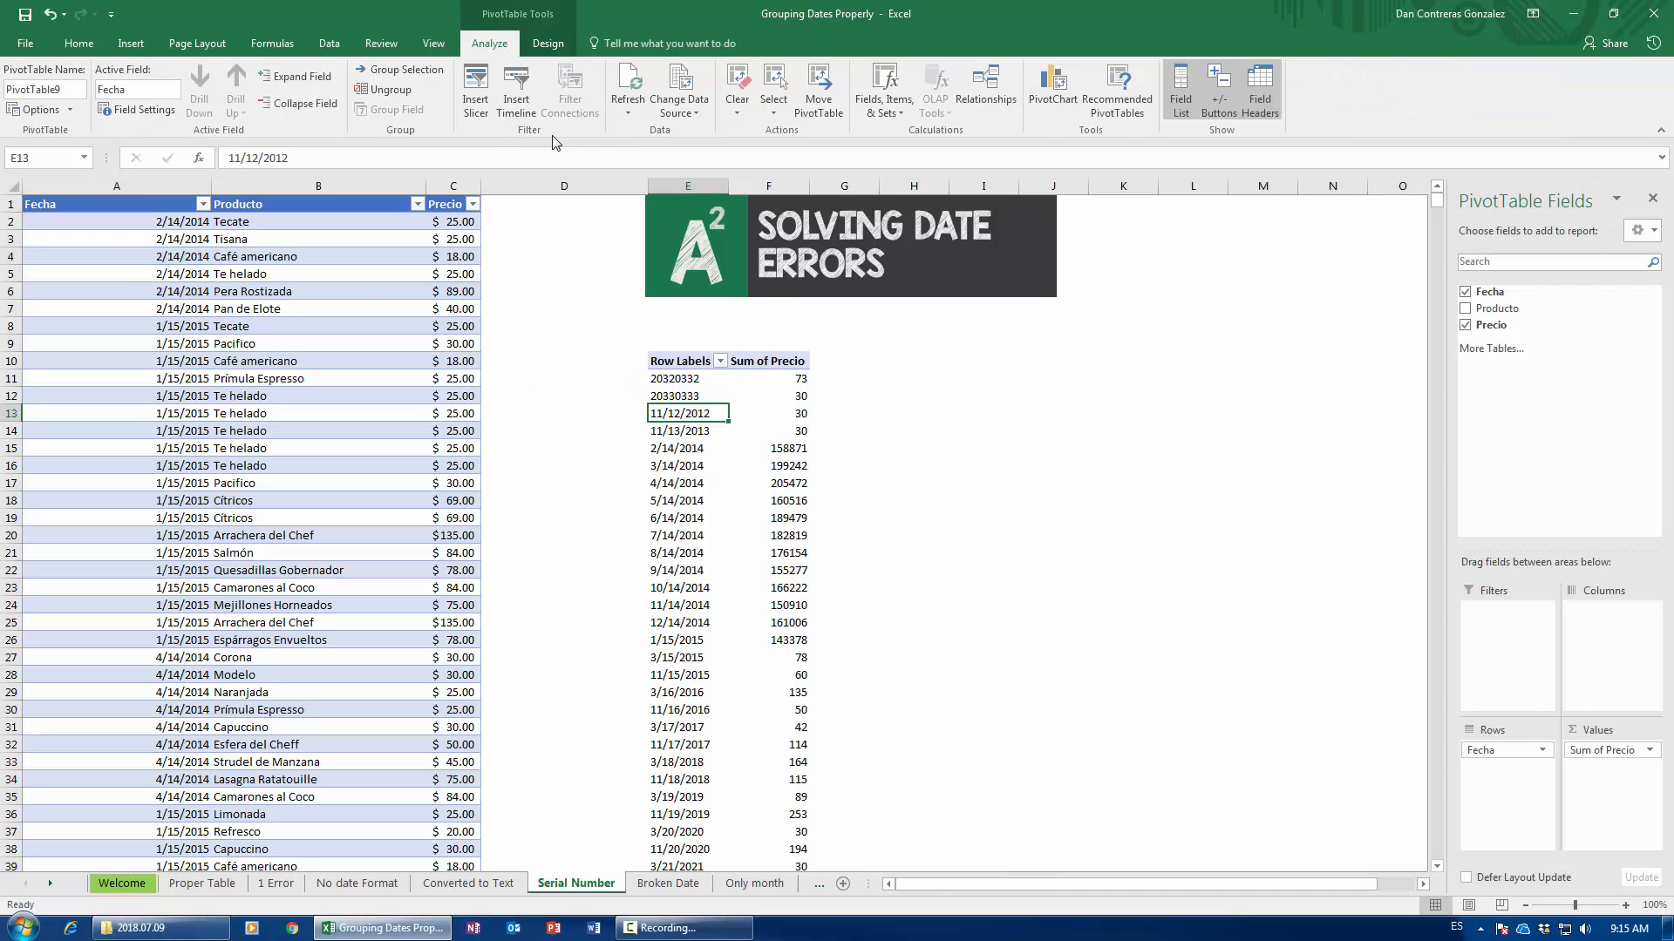
{"action": "left_click", "coordinate": [630, 79]}
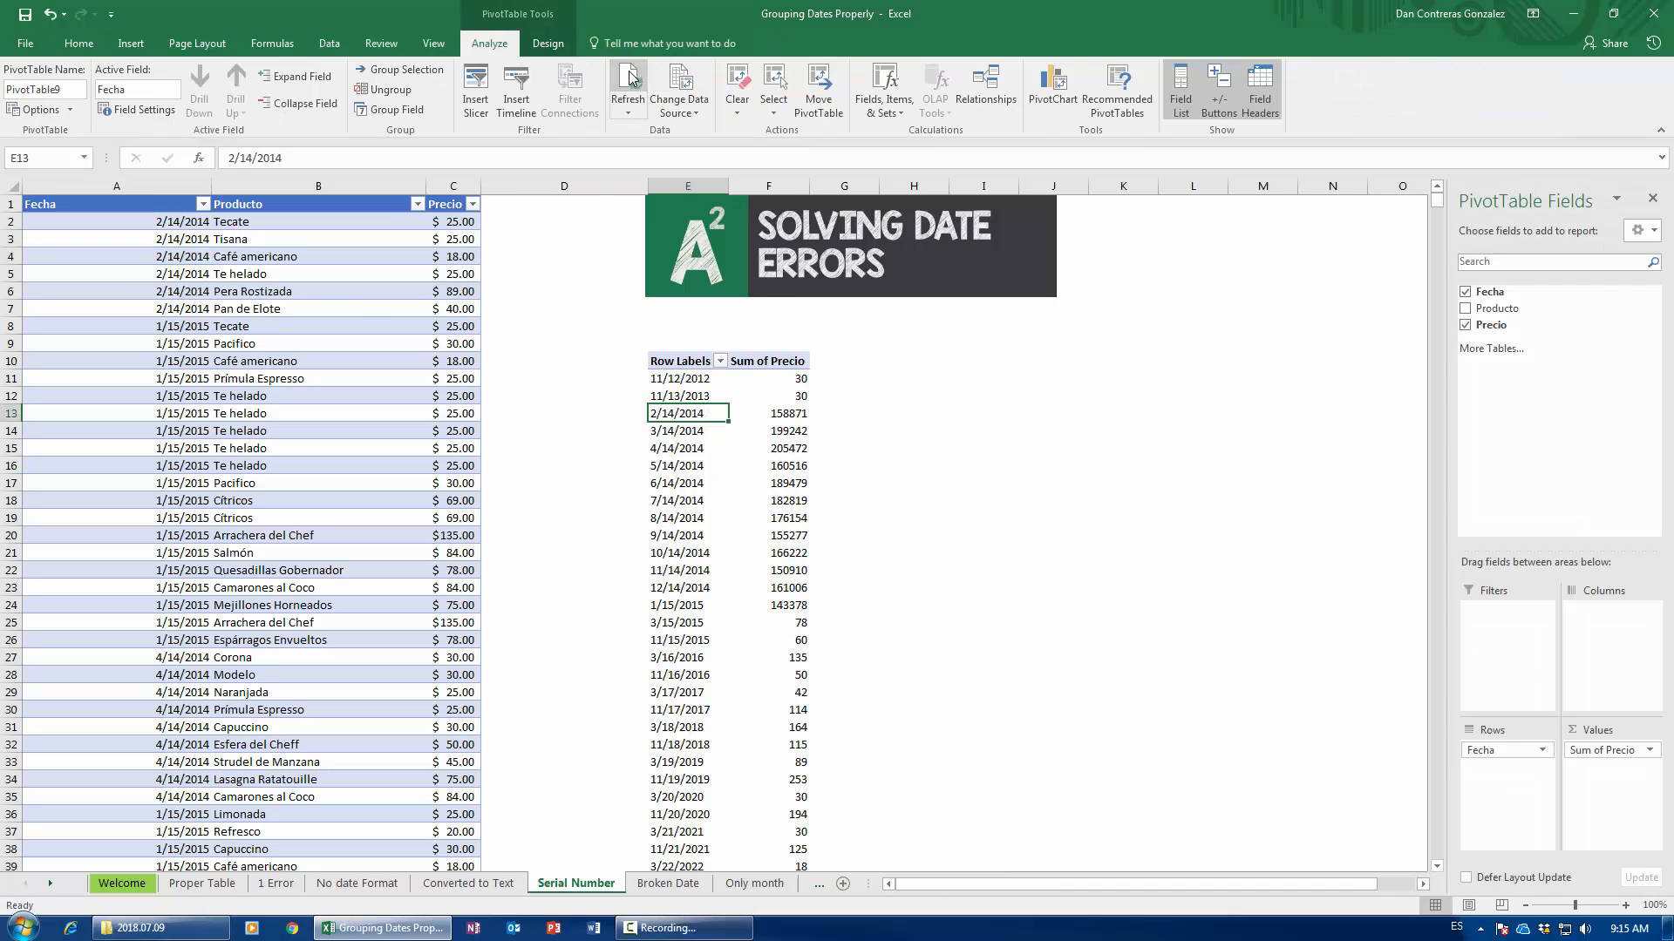
- Try to group the PivotTable's Fecha row labels by months, quarters and years with the automatic start and end dates
{"action": "right_click", "coordinate": [699, 398]}
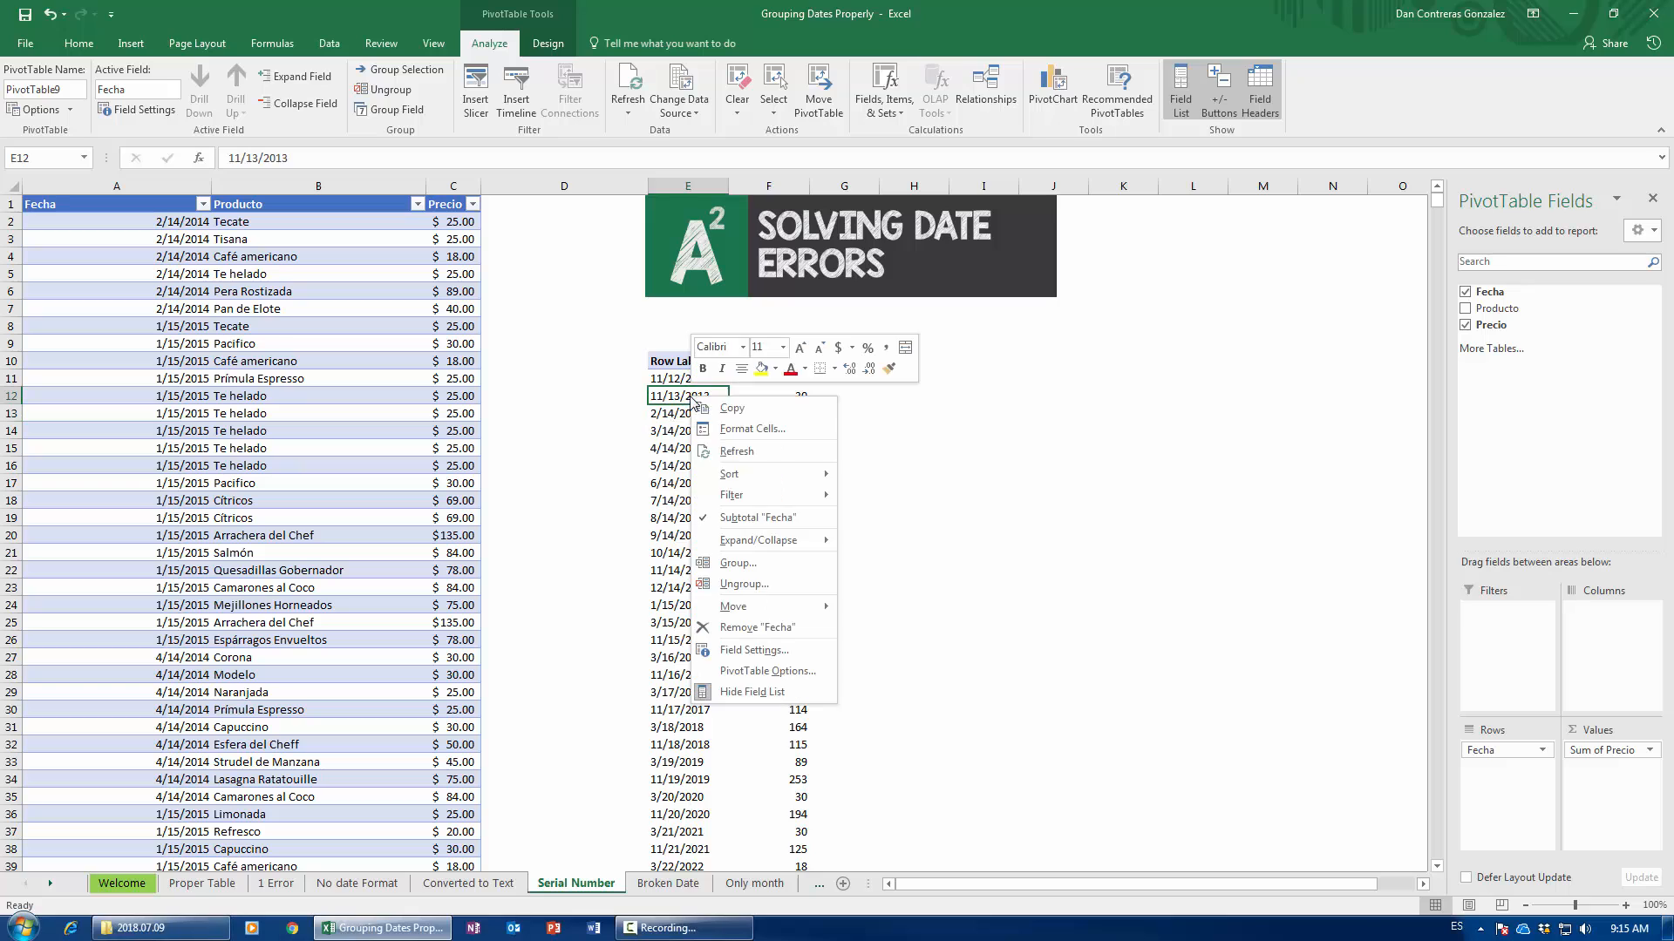
{"action": "left_click", "coordinate": [745, 550]}
{"action": "left_click", "coordinate": [697, 586]}
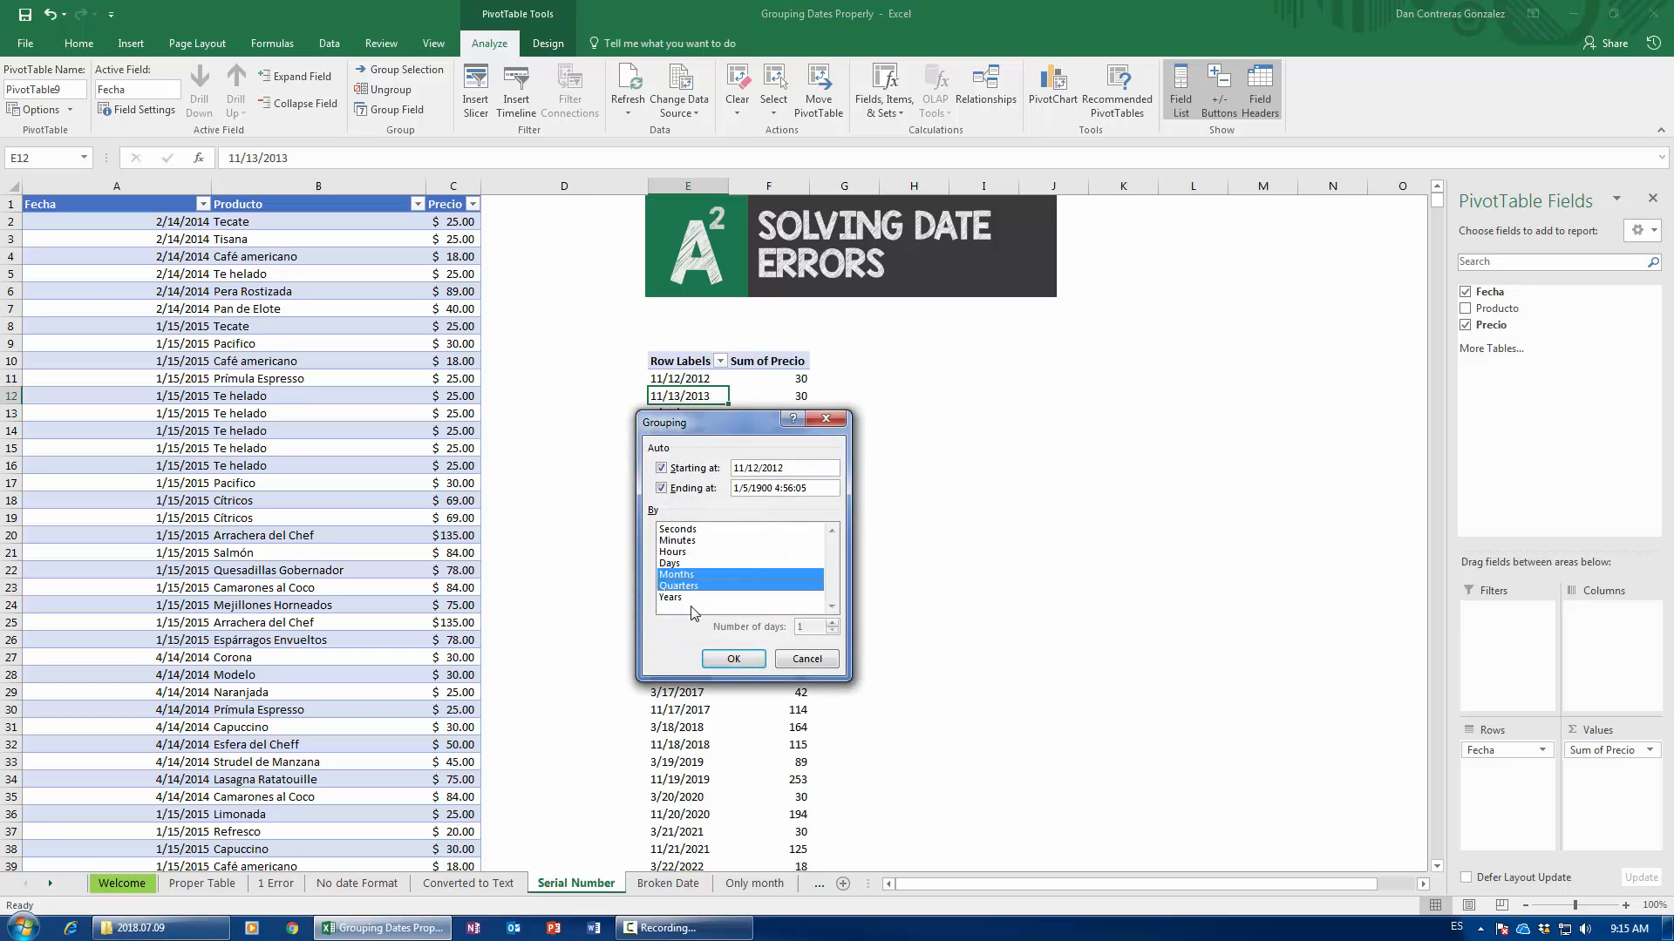
{"action": "left_click", "coordinate": [695, 598]}
{"action": "left_click", "coordinate": [741, 660]}
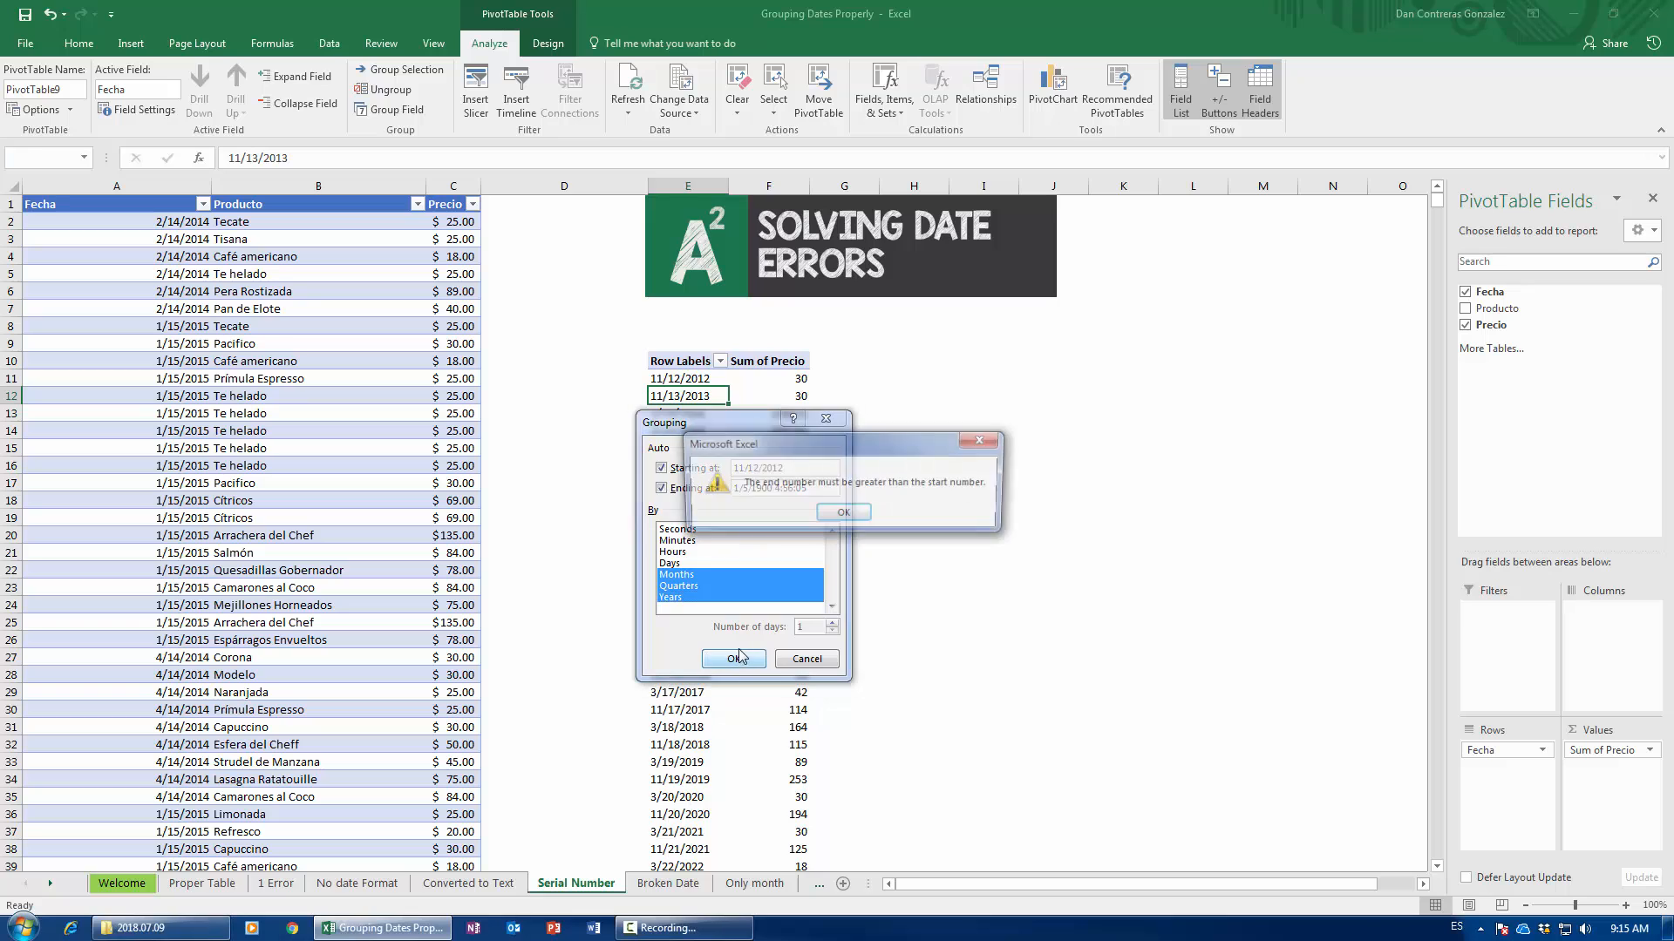
{"action": "left_click", "coordinate": [840, 514]}
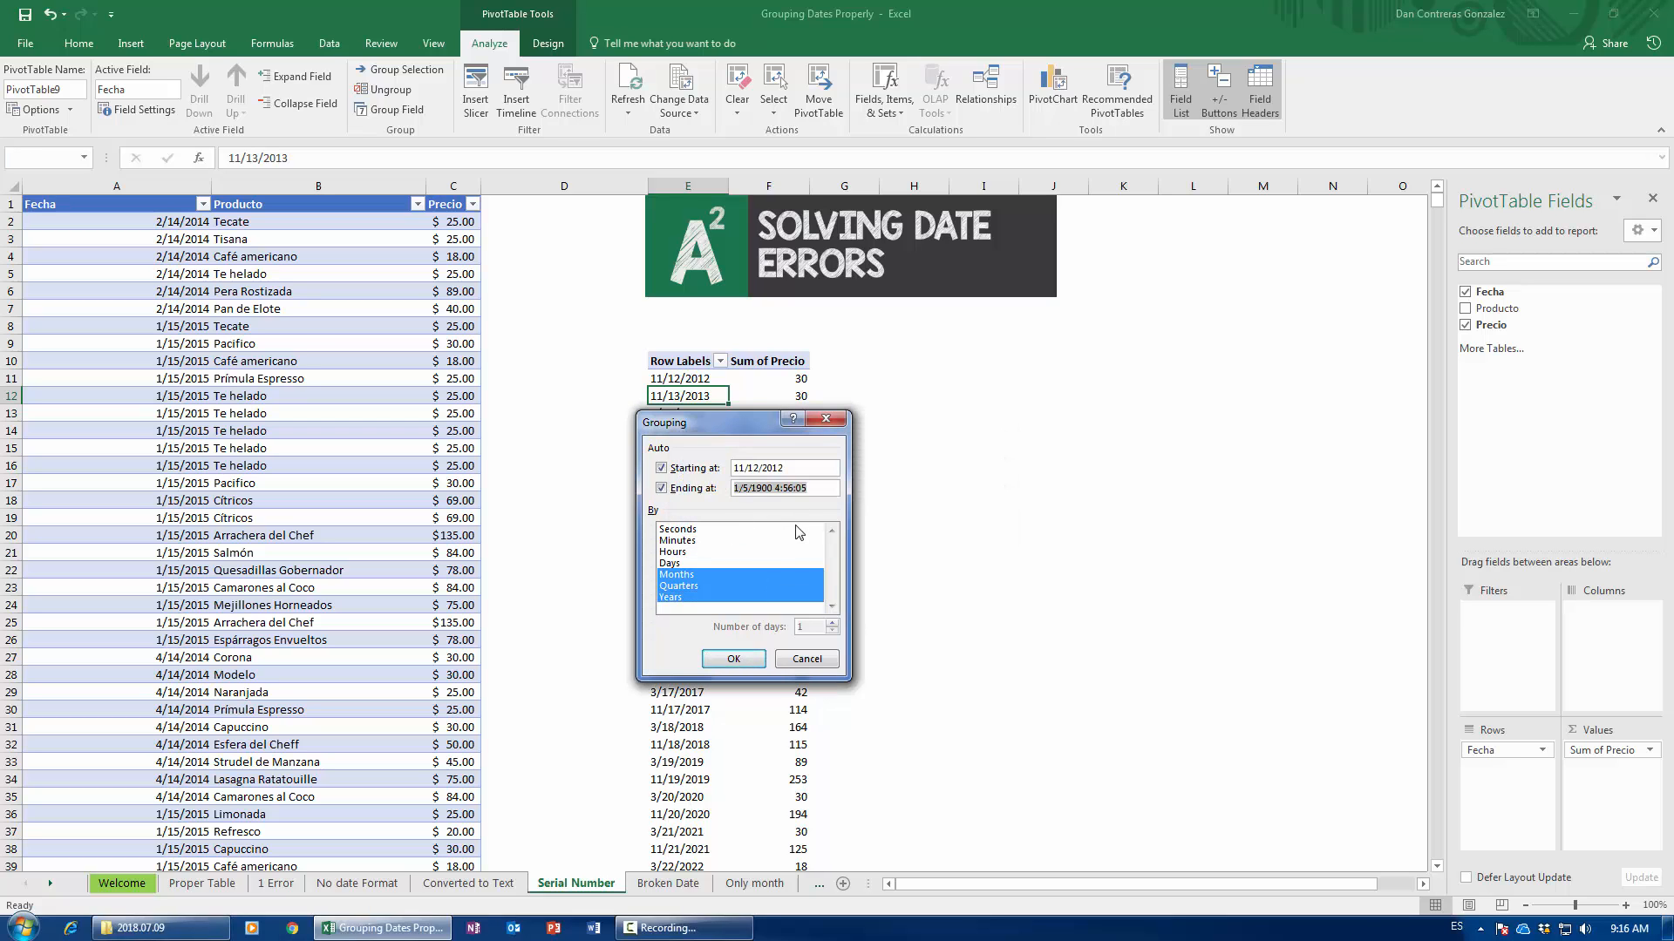
{"action": "left_click", "coordinate": [800, 659]}
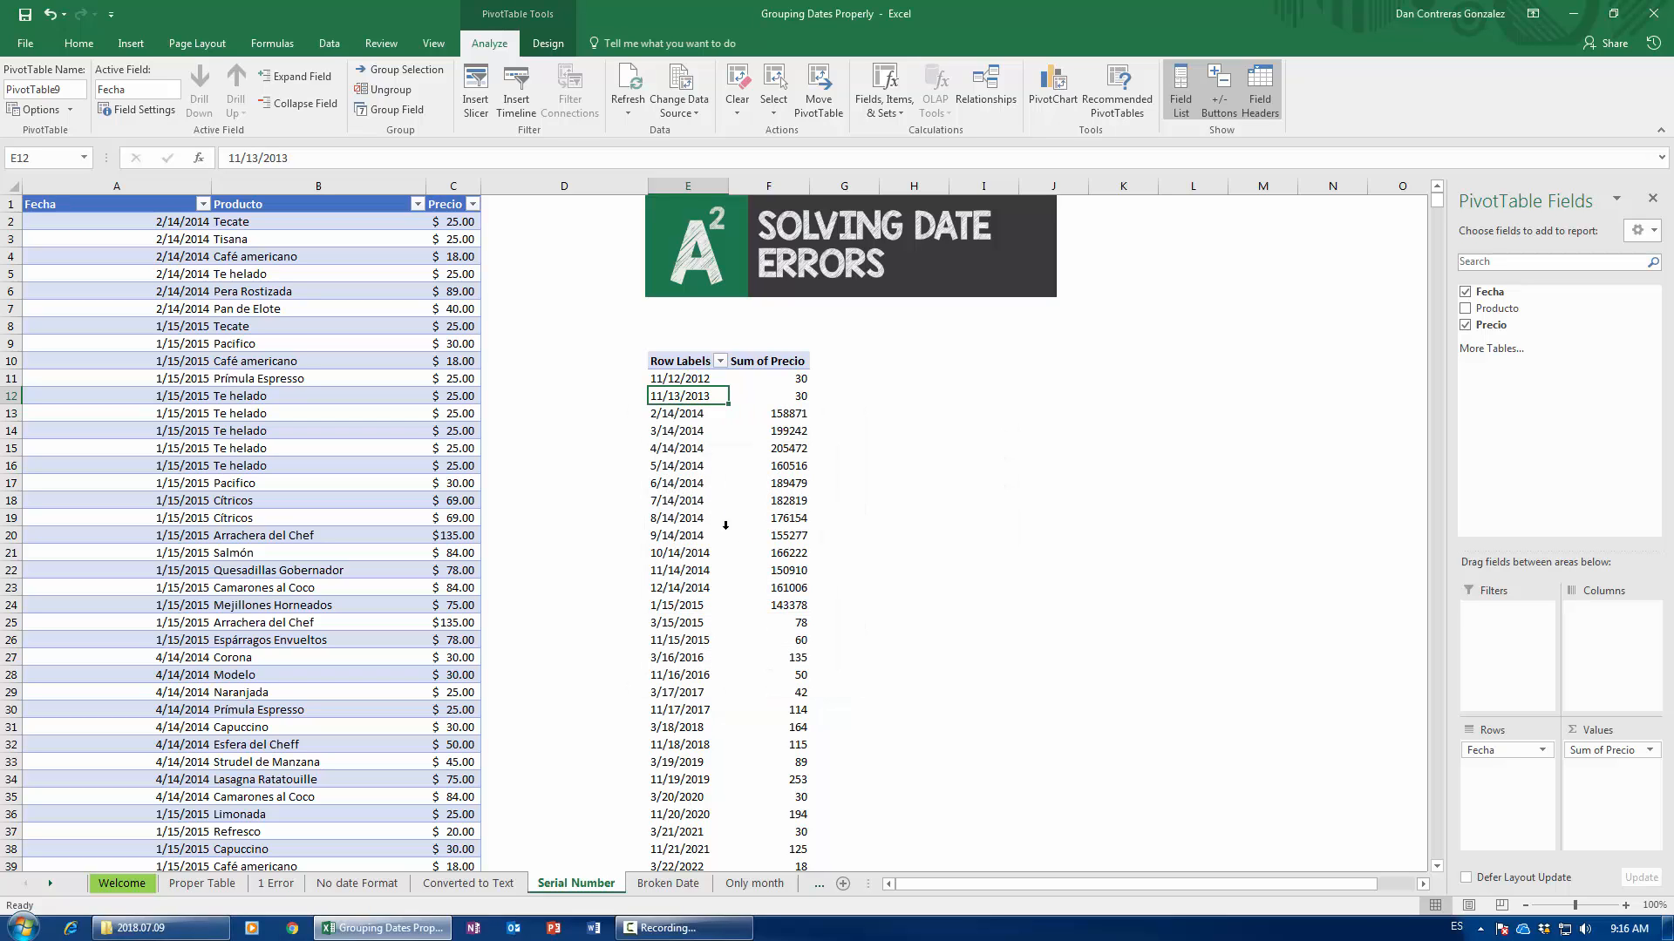
- Remove Fecha from the PivotTable and add it back to the rows
{"action": "left_click_drag", "start_coordinate": [1480, 749], "coordinate": [1056, 533]}
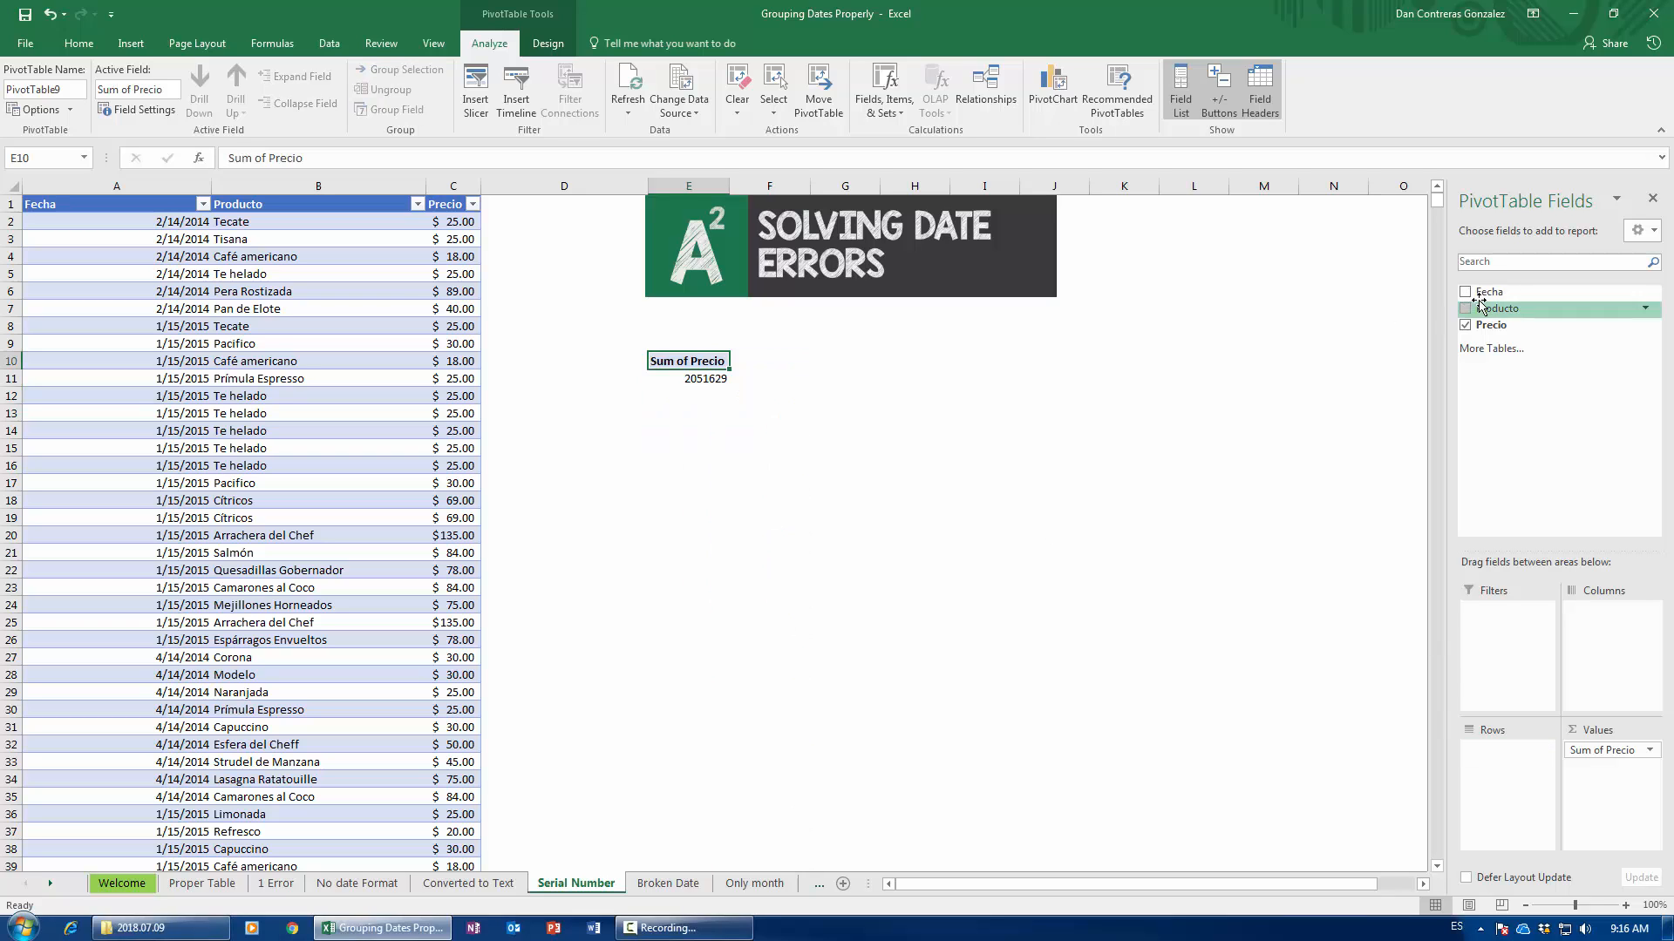
{"action": "left_click_drag", "start_coordinate": [1488, 291], "coordinate": [1527, 798]}
- Override the automatic ending date in the grouping settings for the PivotTable's Fecha labels
{"action": "left_click", "coordinate": [697, 430]}
{"action": "right_click", "coordinate": [697, 430]}
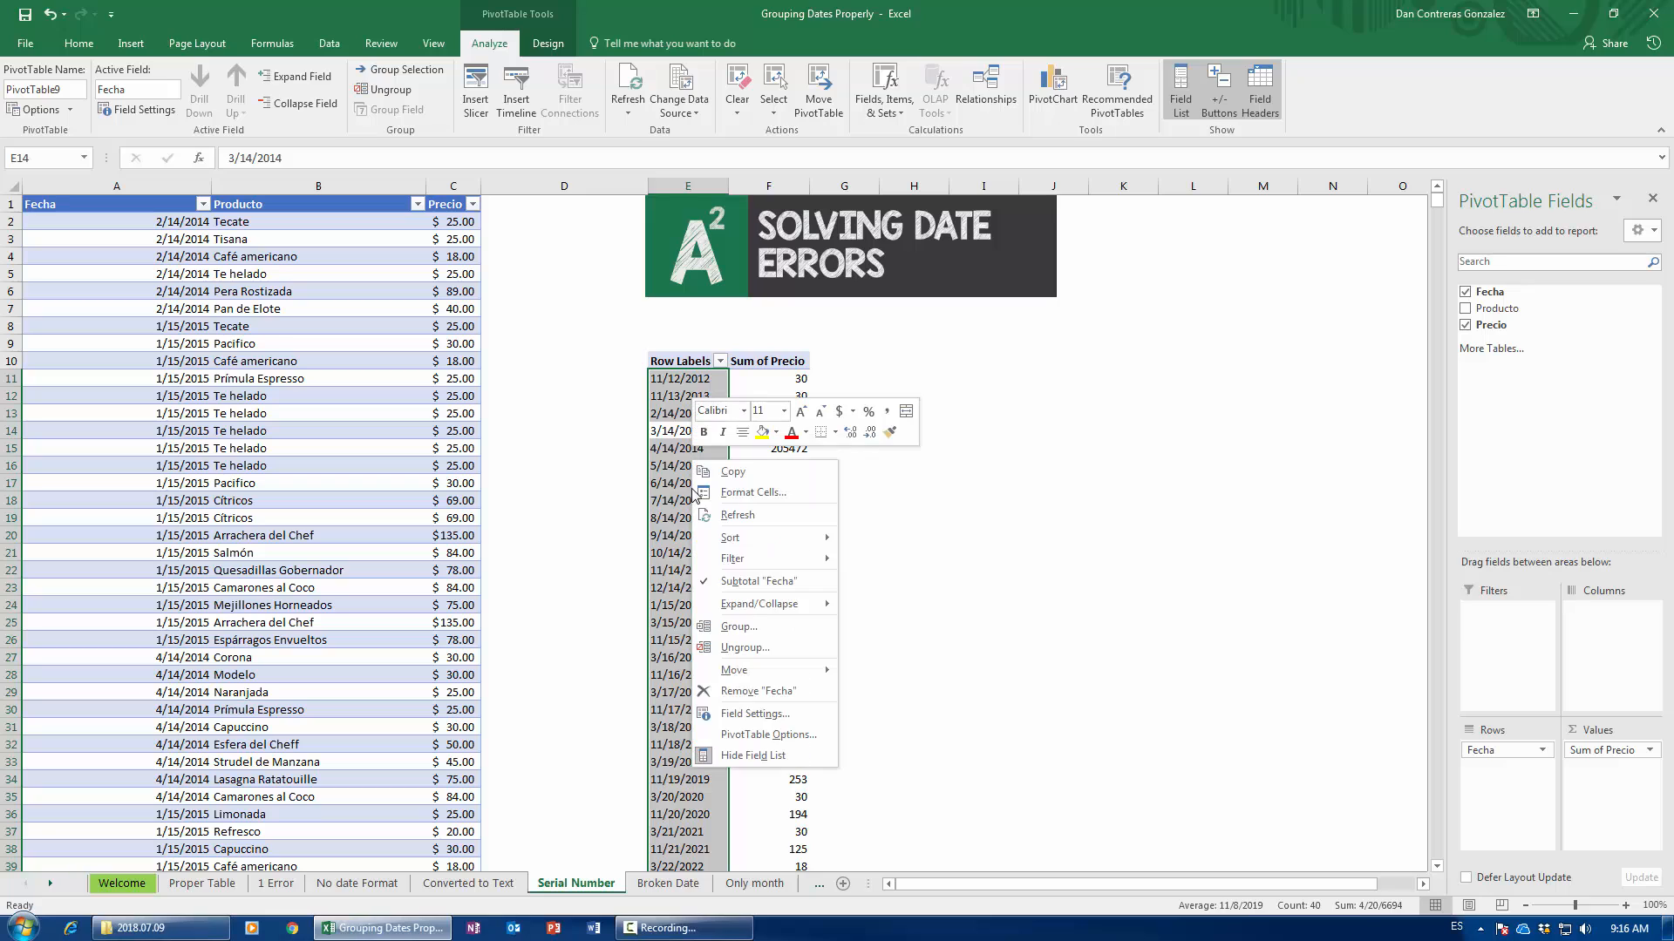
{"action": "left_click", "coordinate": [754, 638]}
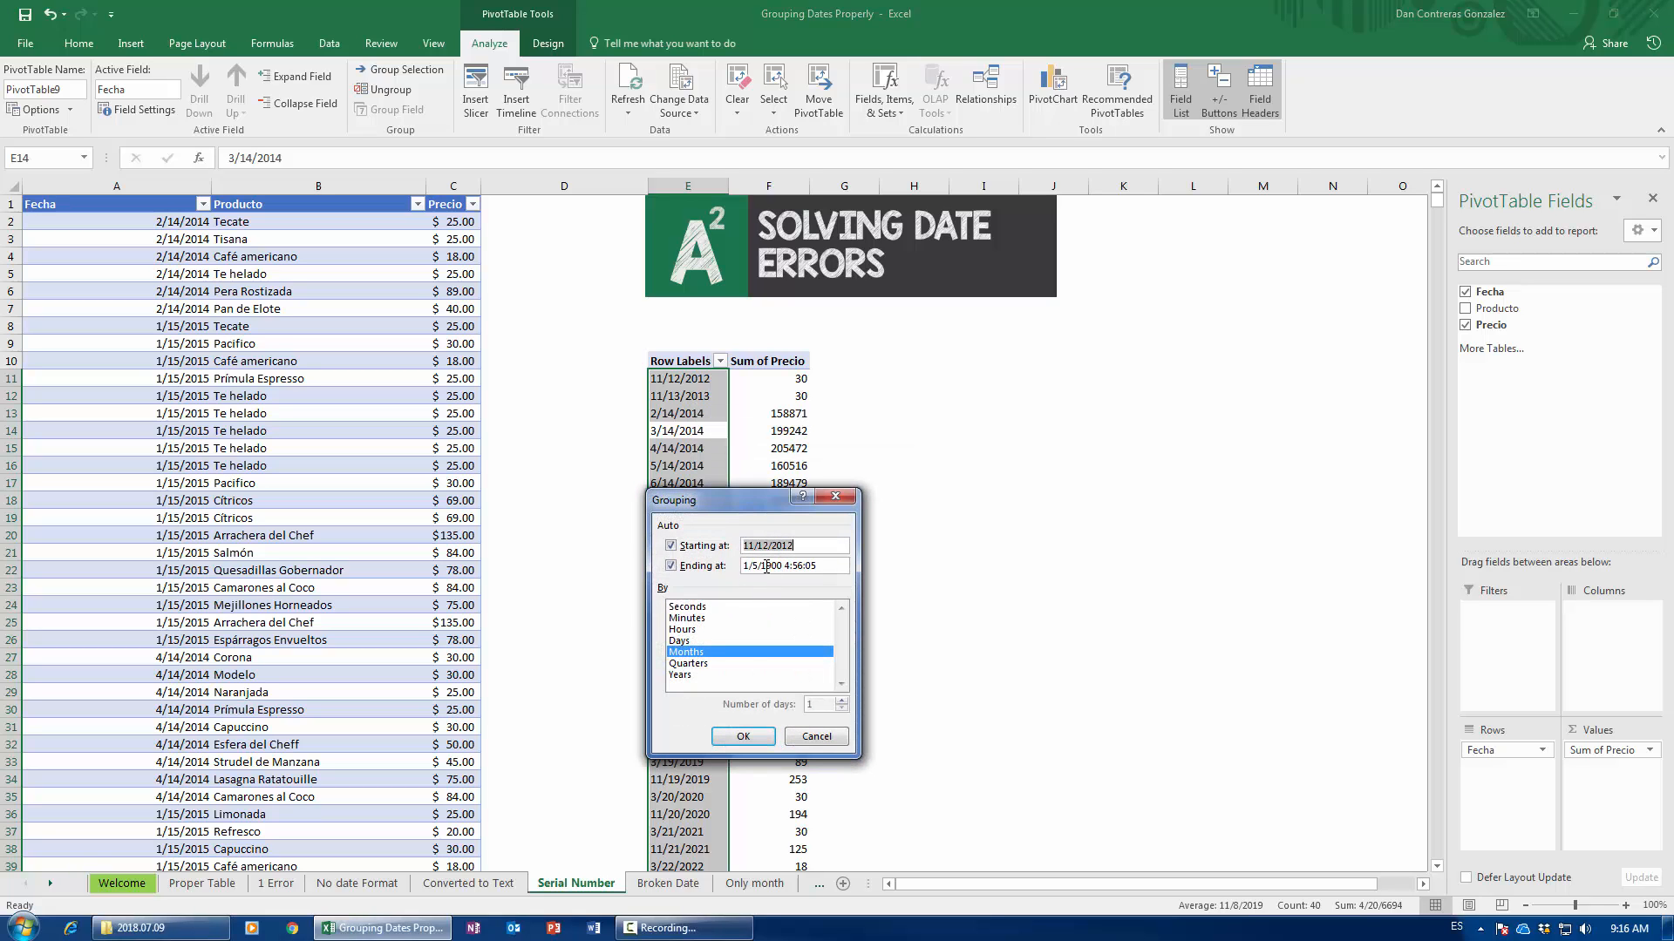
{"action": "left_click", "coordinate": [707, 567]}
{"action": "left_click", "coordinate": [691, 565]}
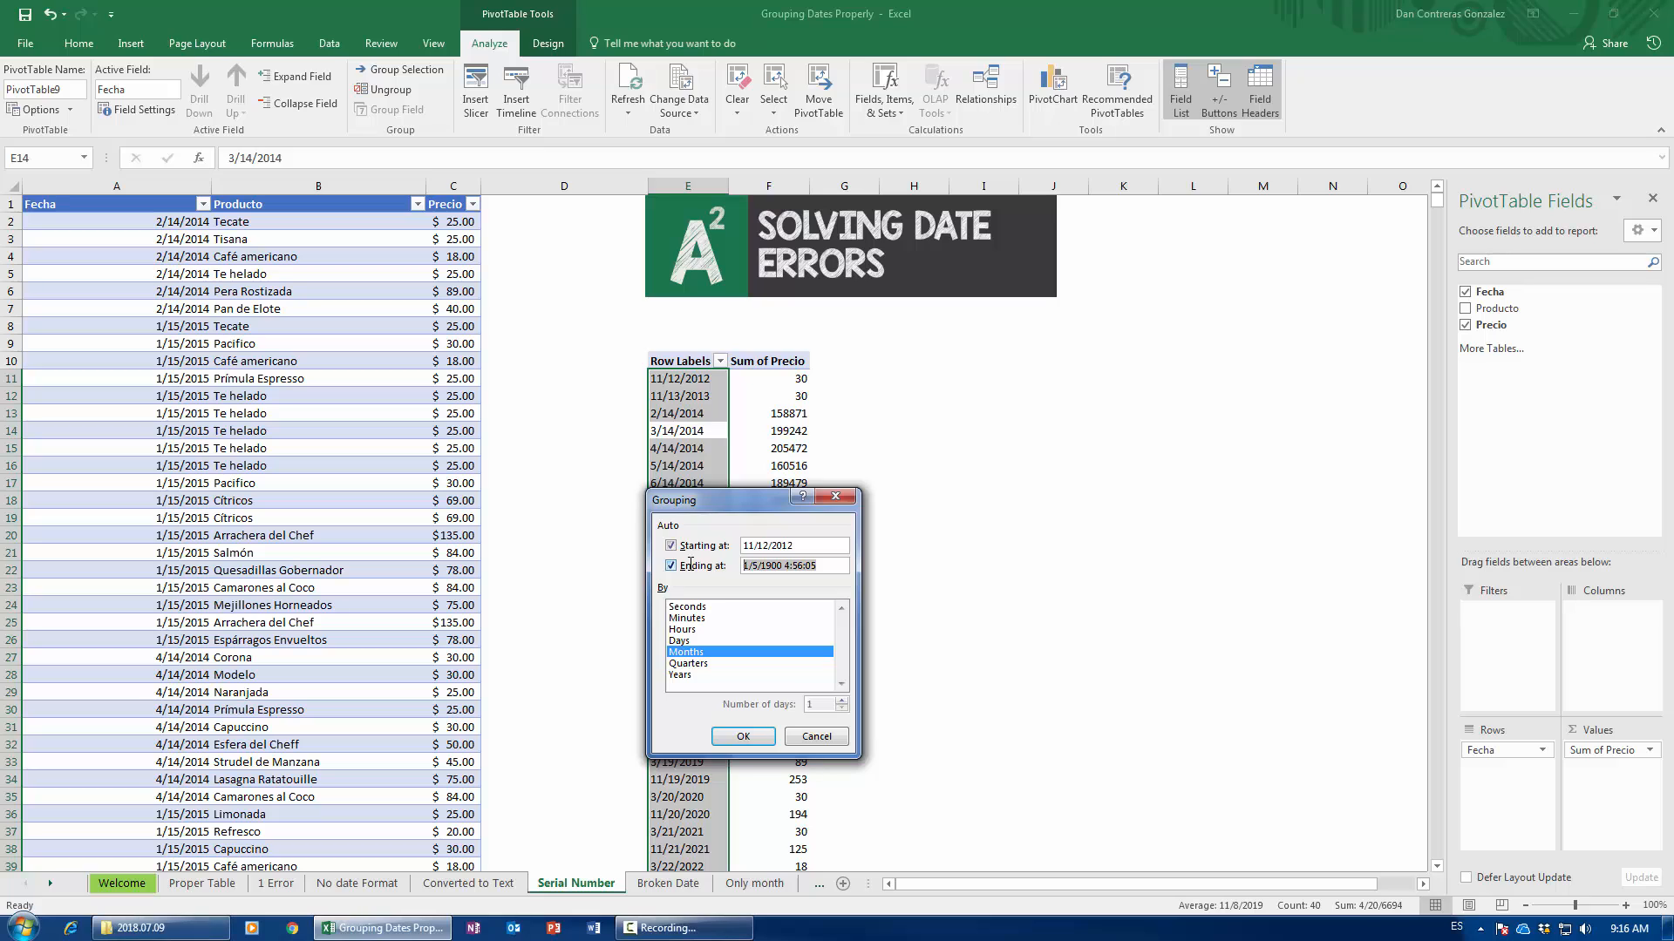
{"action": "type", "text": "3"}
{"action": "key", "text": "BackSpace"}
{"action": "key", "text": "BackSpace"}
{"action": "key", "text": "BackSpace"}
{"action": "key", "text": "BackSpace"}
- Group the PivotTable's Fecha labels by months, quarters and years, and check the grouped periods
{"action": "left_click", "coordinate": [688, 664]}
{"action": "left_click", "coordinate": [680, 674]}
{"action": "left_click", "coordinate": [743, 736]}
{"action": "left_click", "coordinate": [715, 587]}
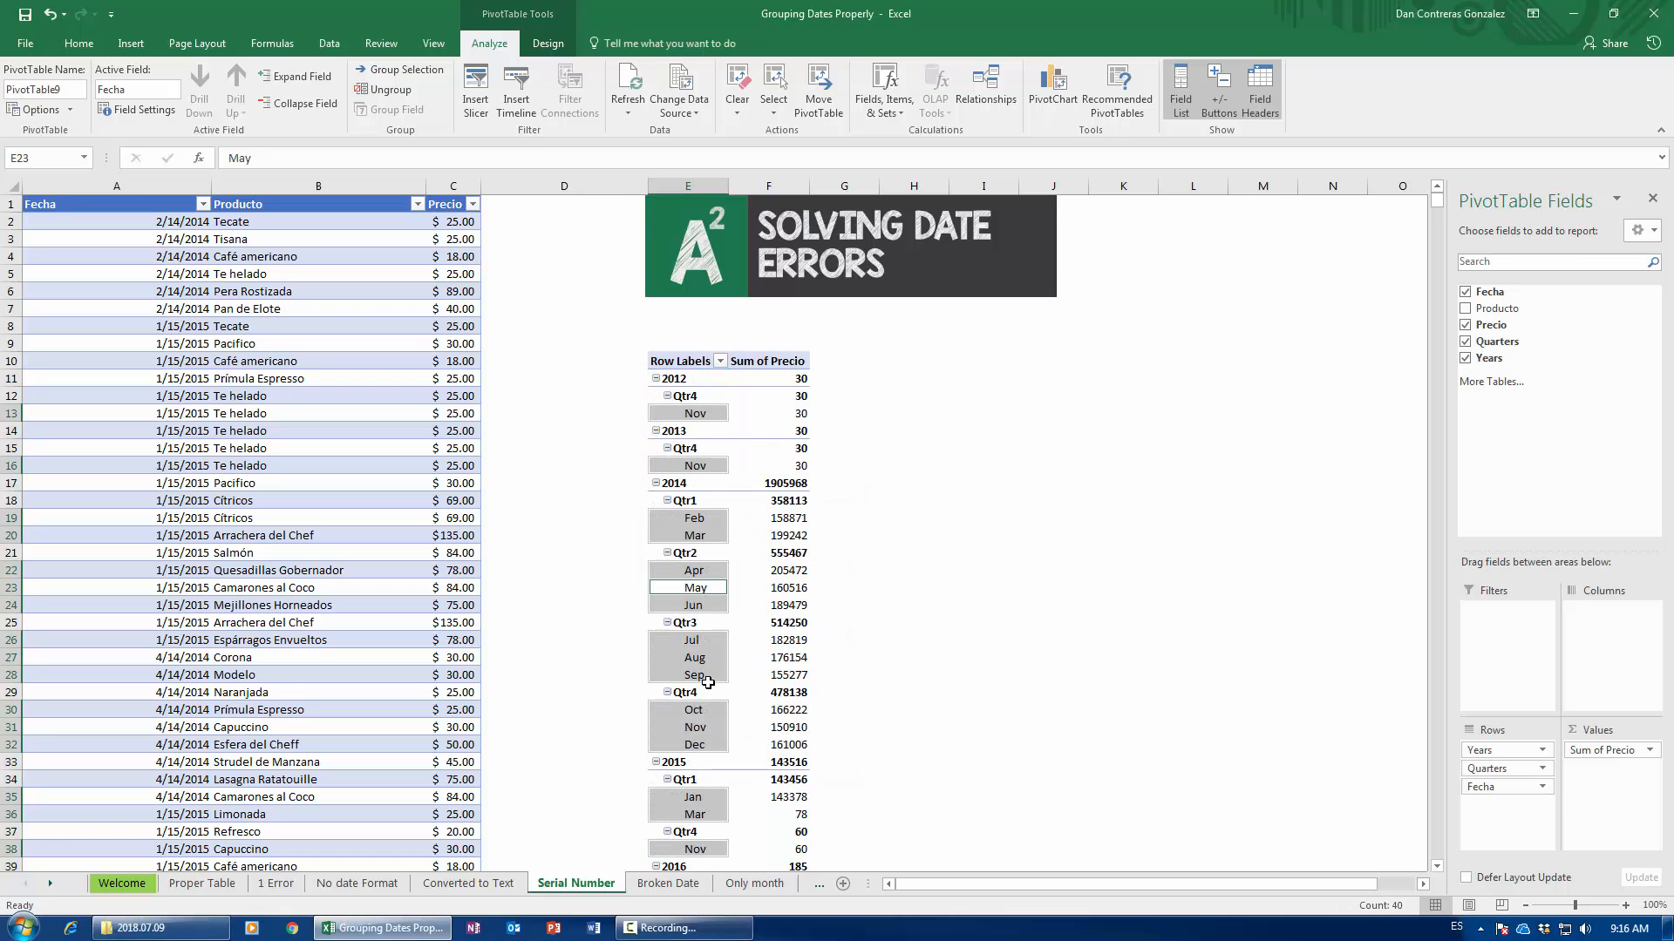
{"action": "scroll", "coordinate": [715, 628], "scroll_direction": "down", "scroll_amount": 12}
{"action": "scroll", "coordinate": [716, 684], "scroll_direction": "down", "scroll_amount": 15}
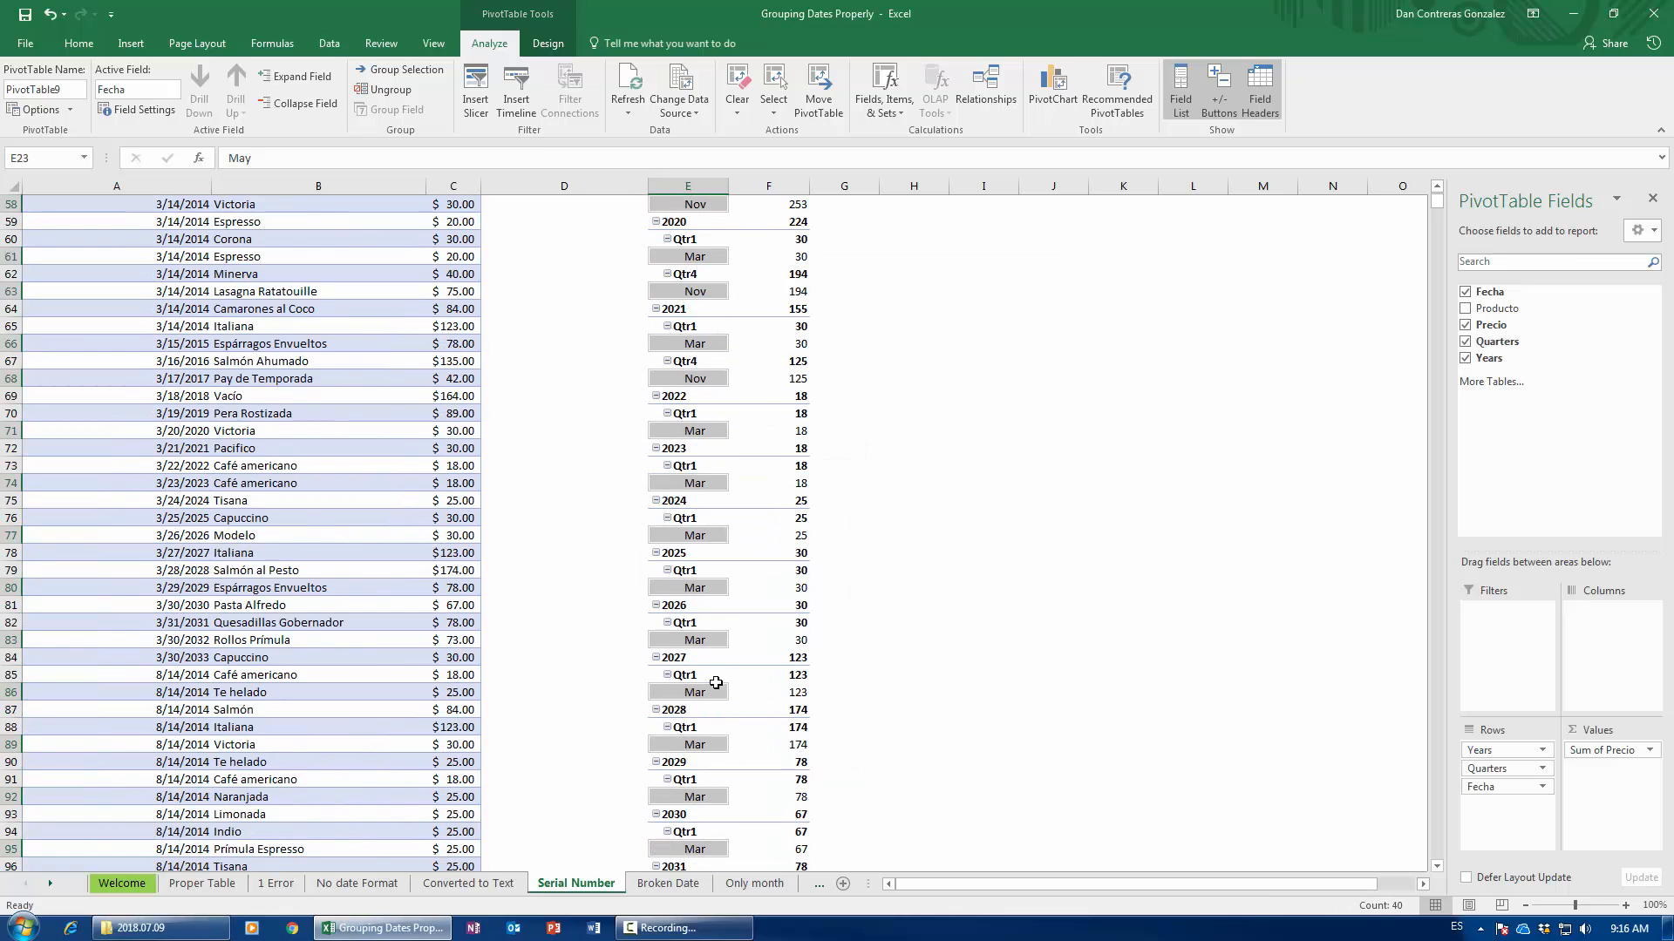
{"action": "scroll", "coordinate": [716, 683], "scroll_direction": "up", "scroll_amount": 16}
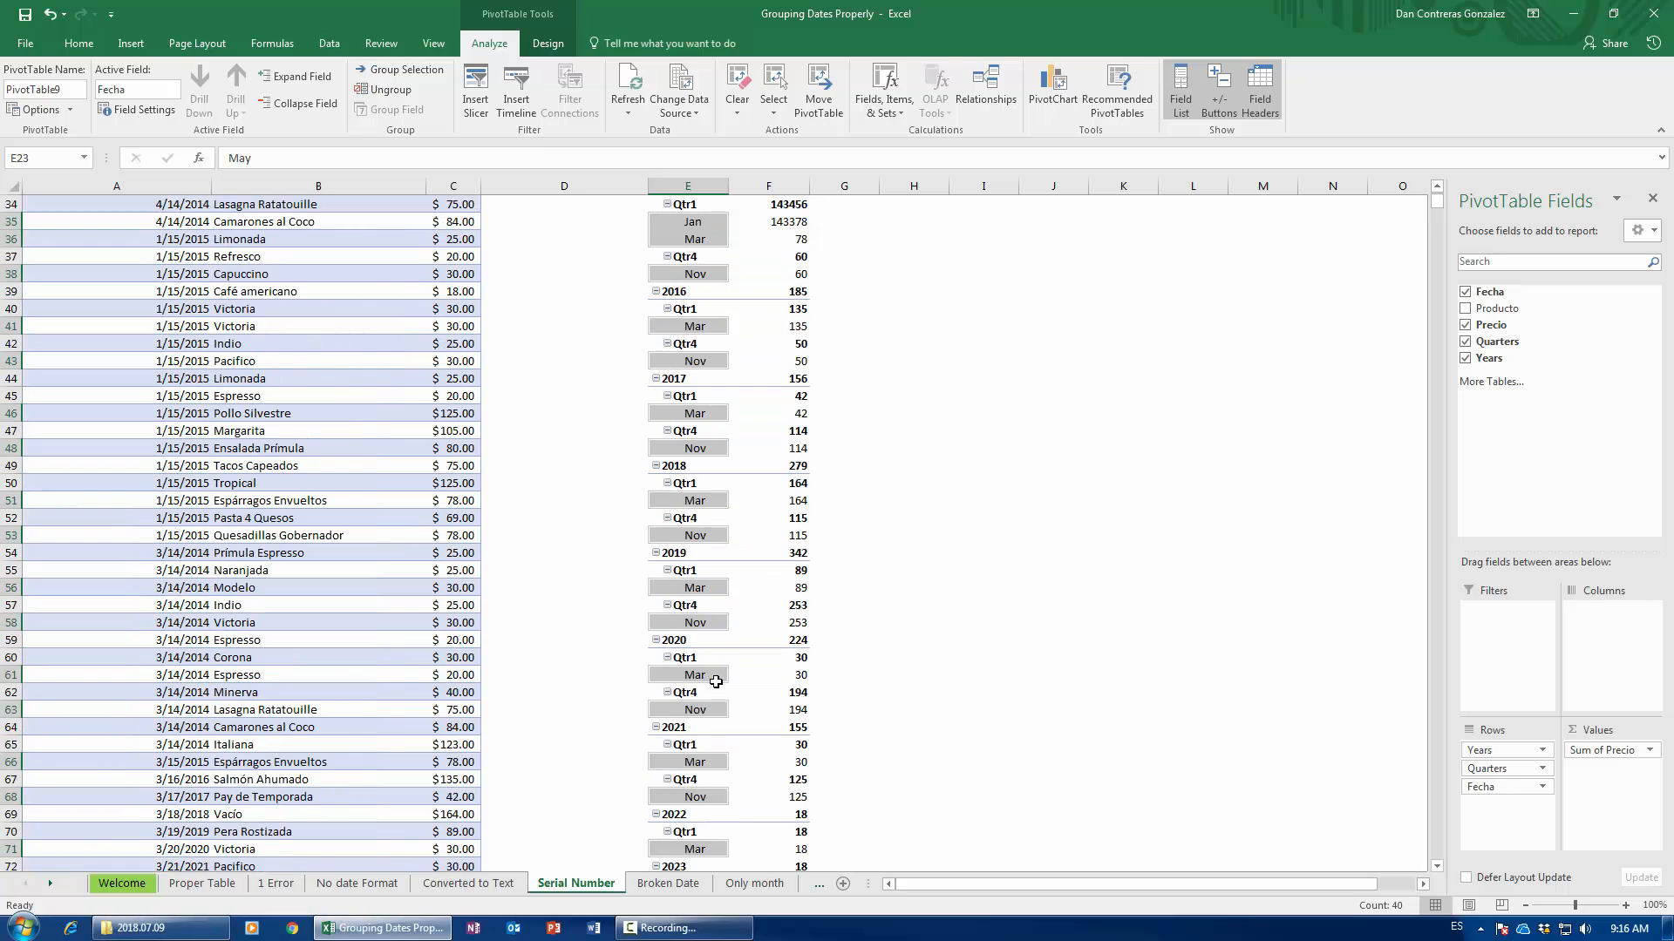
{"action": "scroll", "coordinate": [716, 683], "scroll_direction": "up", "scroll_amount": 11}
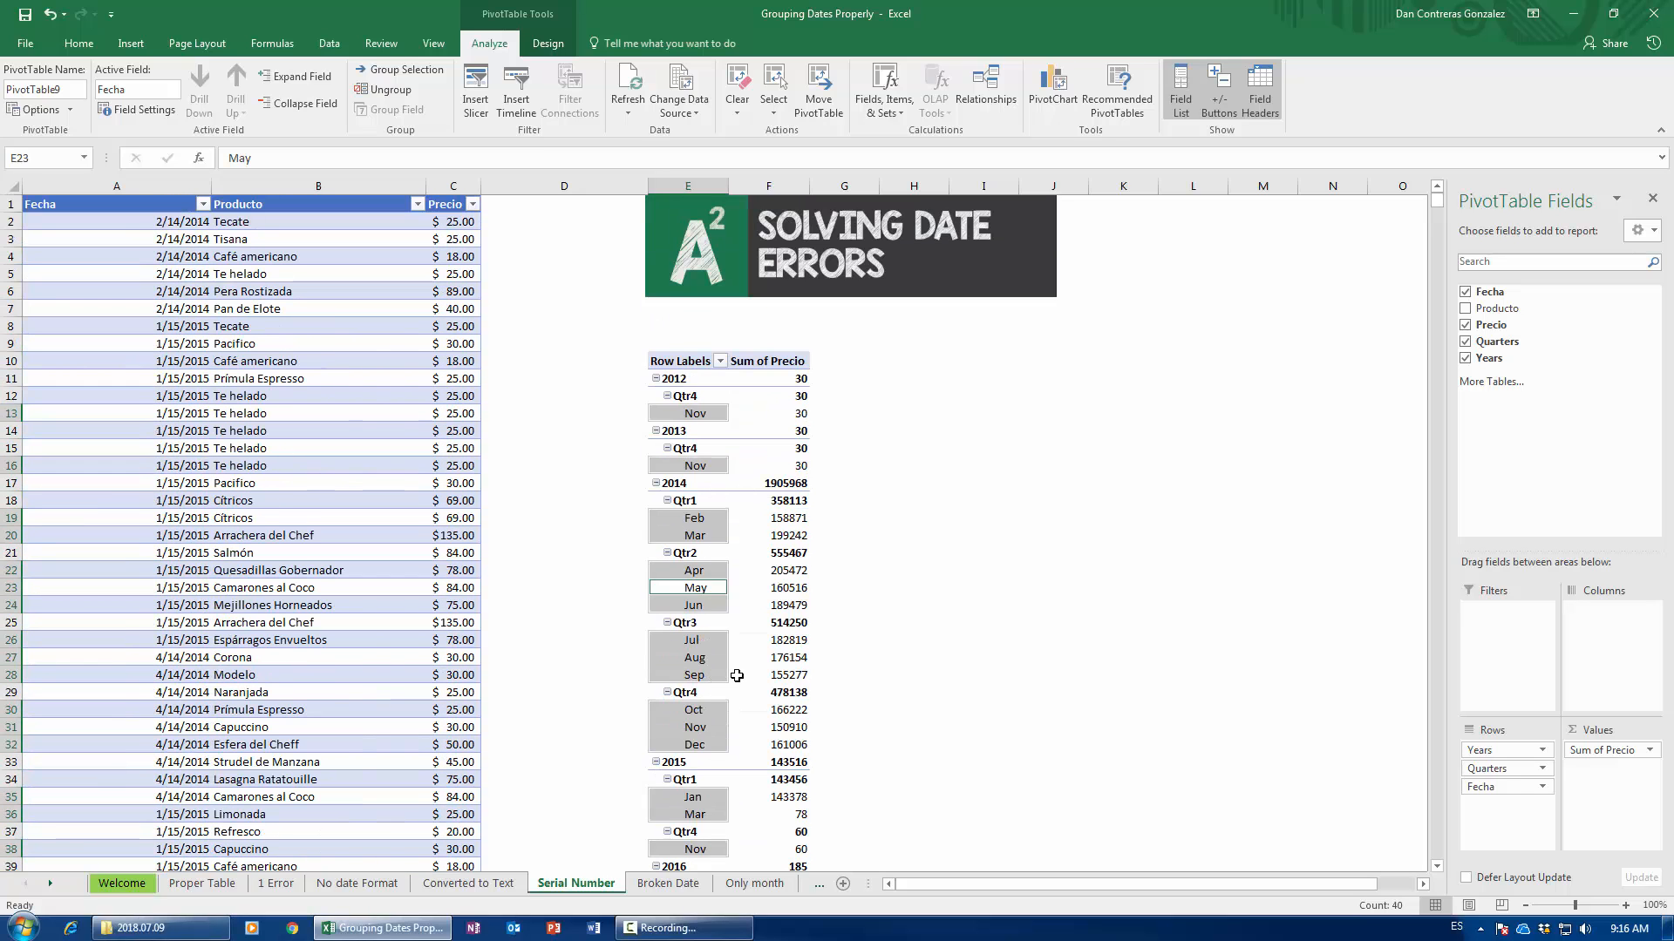
- On the Broken Date sheet, move the Solving Date Errors banner away from the table so it starts at column I
{"action": "left_click", "coordinate": [667, 883]}
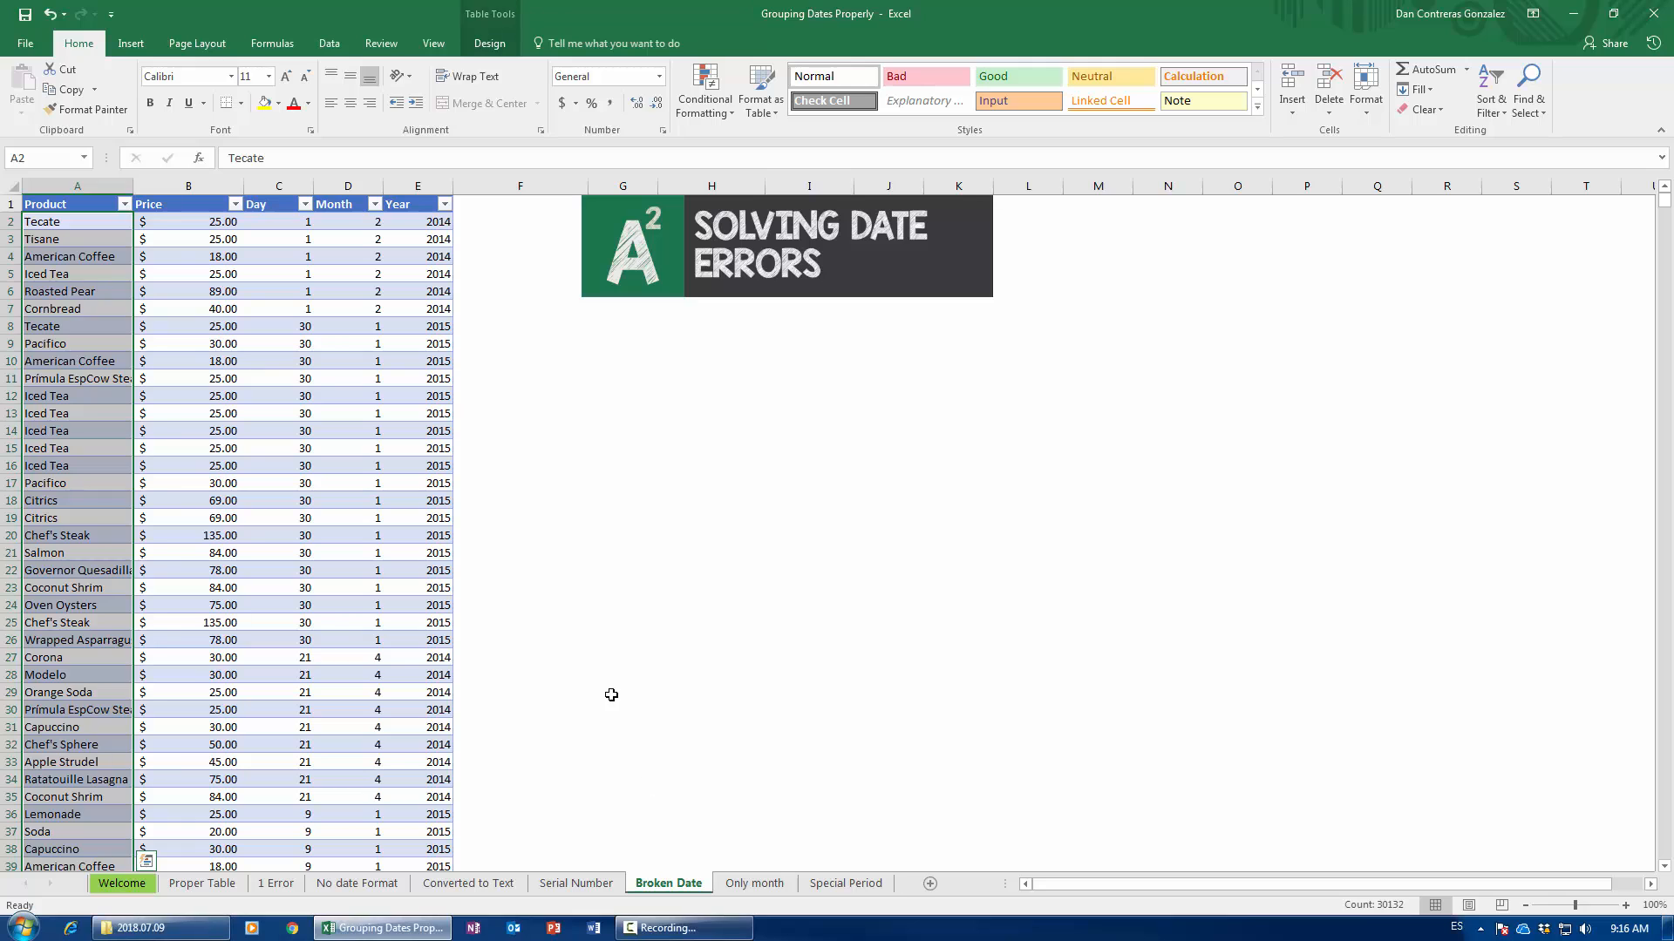
{"action": "left_click", "coordinate": [571, 694]}
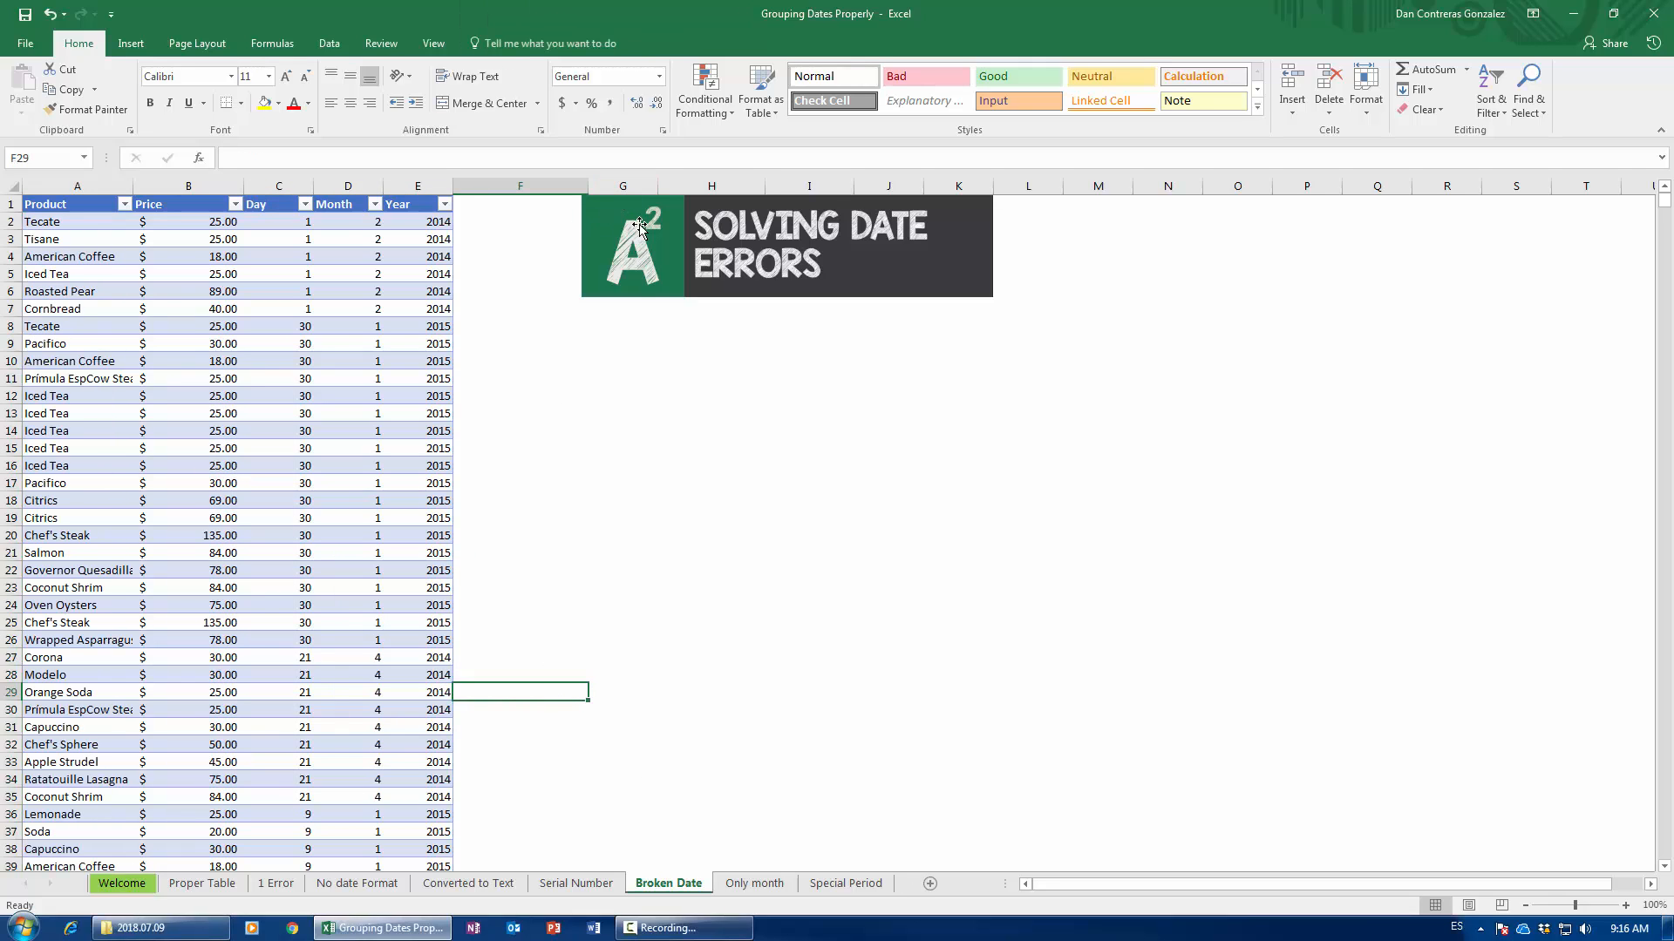
{"action": "left_click_drag", "start_coordinate": [654, 225], "coordinate": [869, 226]}
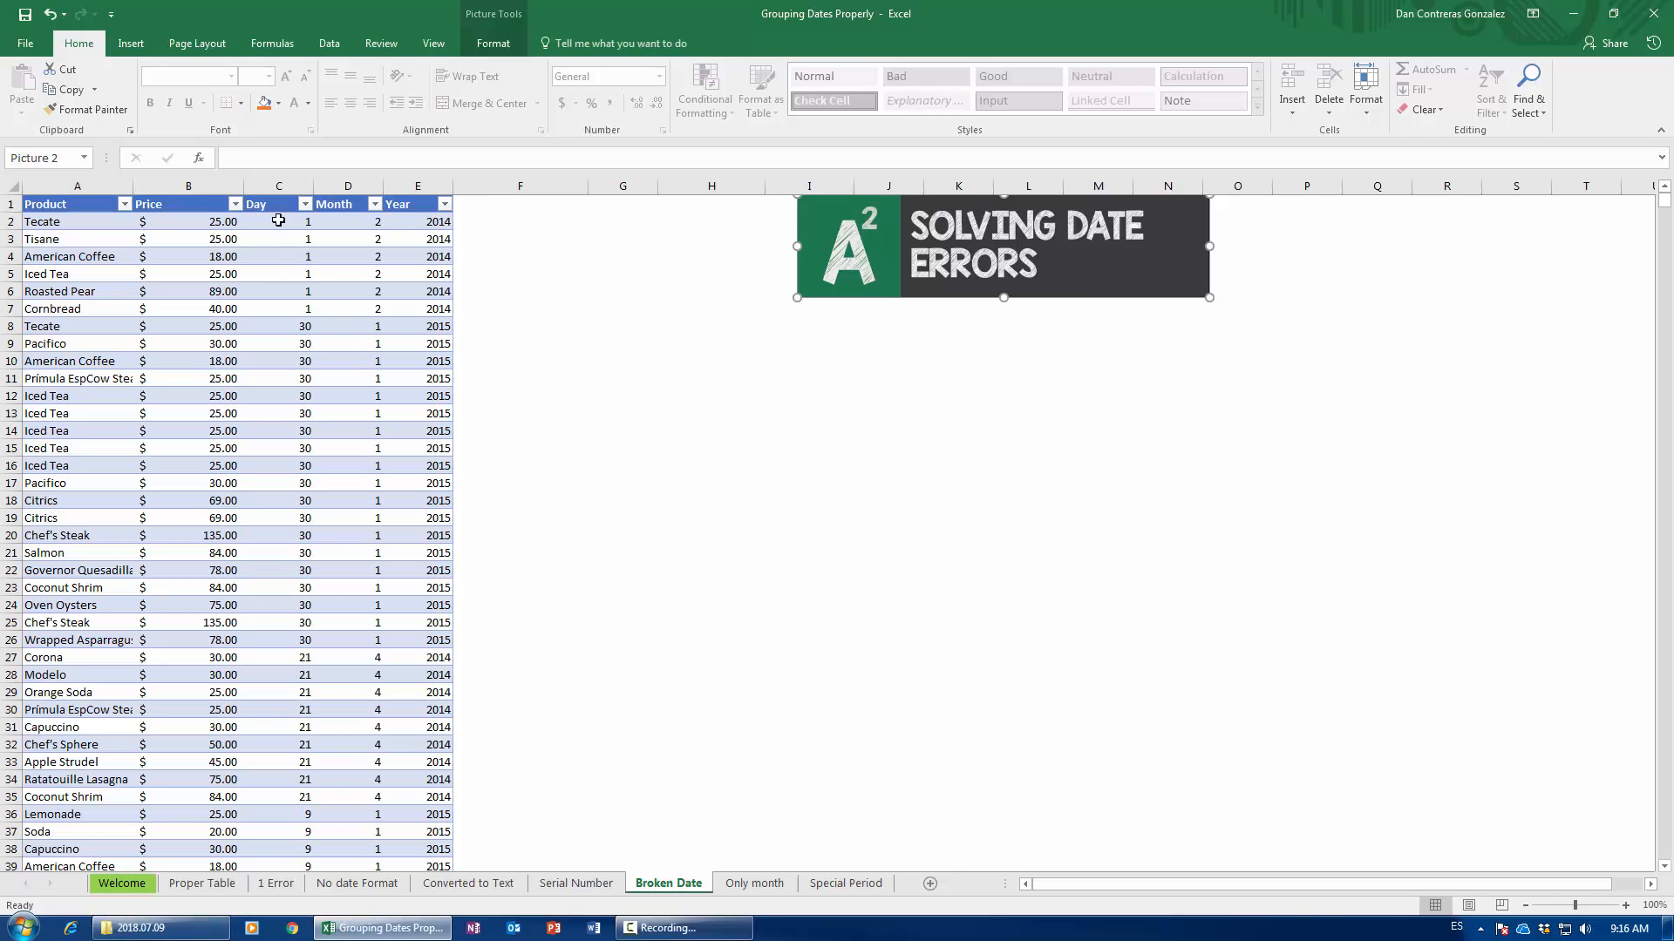
- Add a column headed Date in F1, directly after the table's Day, Month and Year columns
{"action": "left_click", "coordinate": [279, 186]}
{"action": "left_click", "coordinate": [331, 187]}
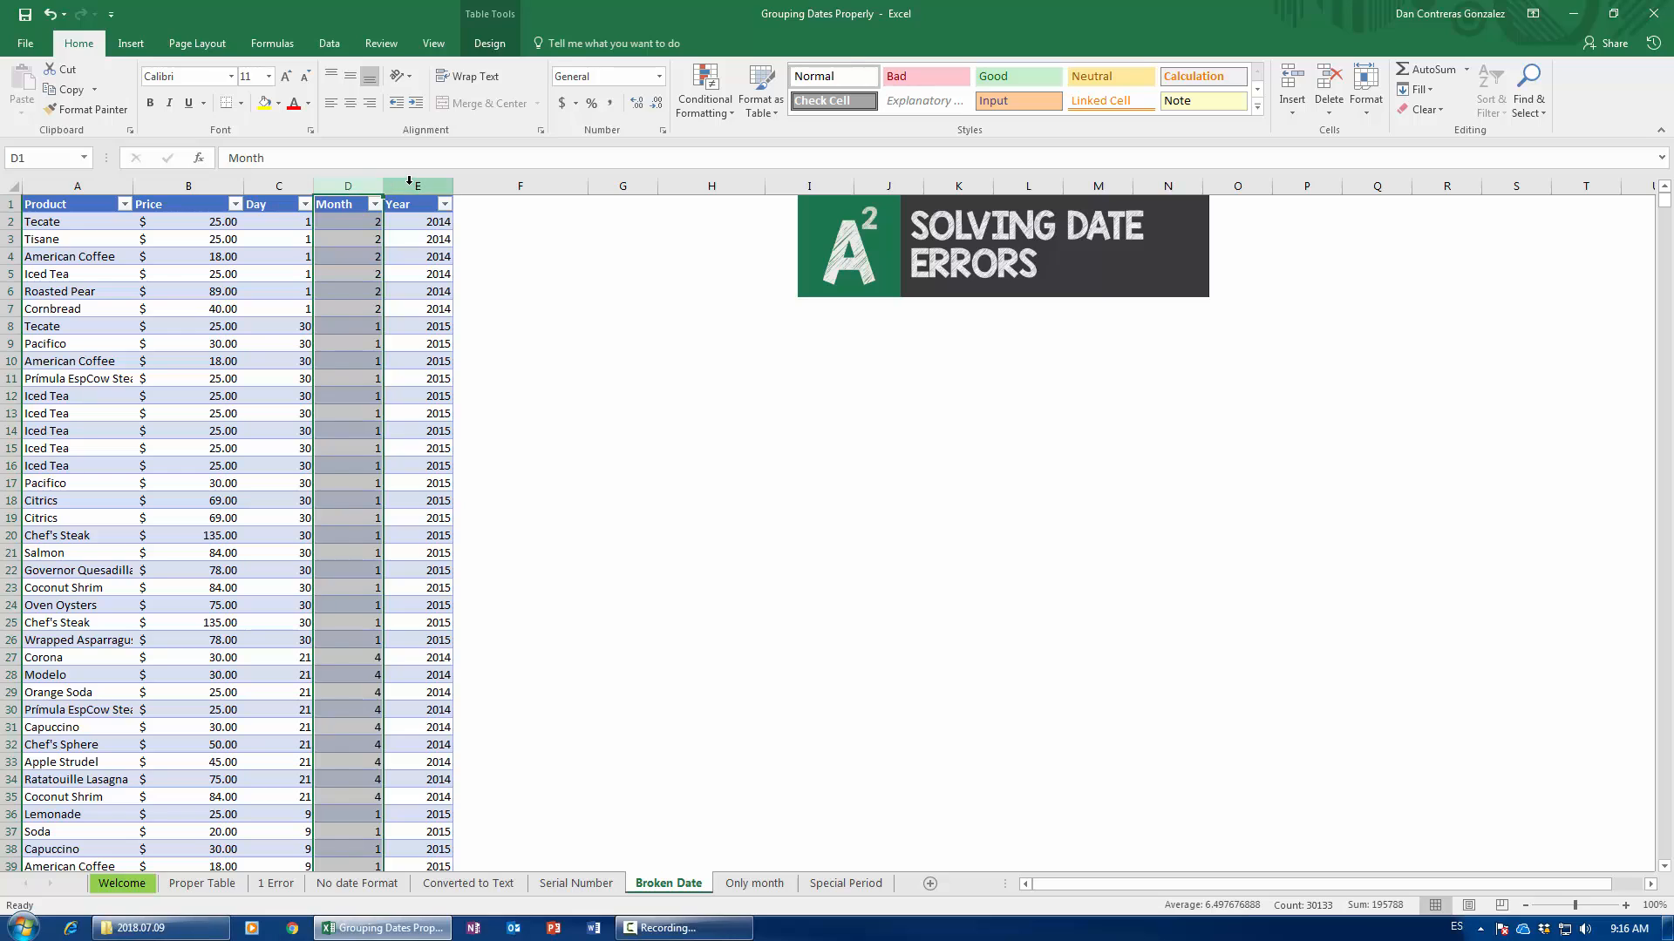
{"action": "left_click", "coordinate": [414, 186]}
{"action": "left_click", "coordinate": [476, 207]}
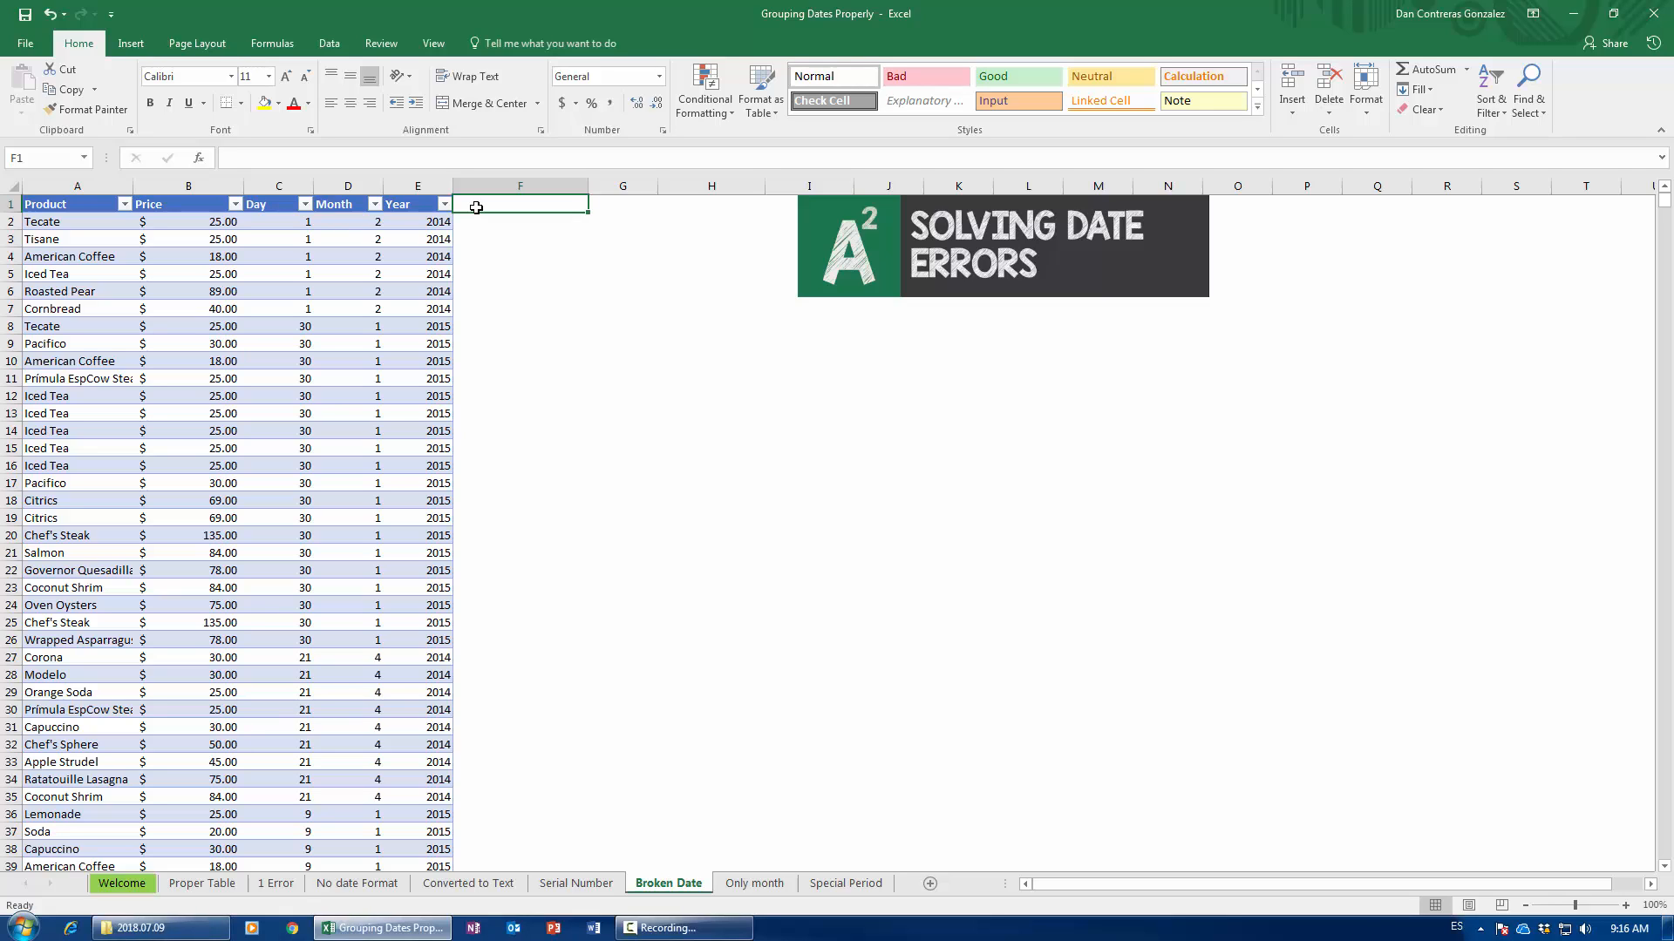
{"action": "type", "text": "Date"}
{"action": "key", "text": "Return"}
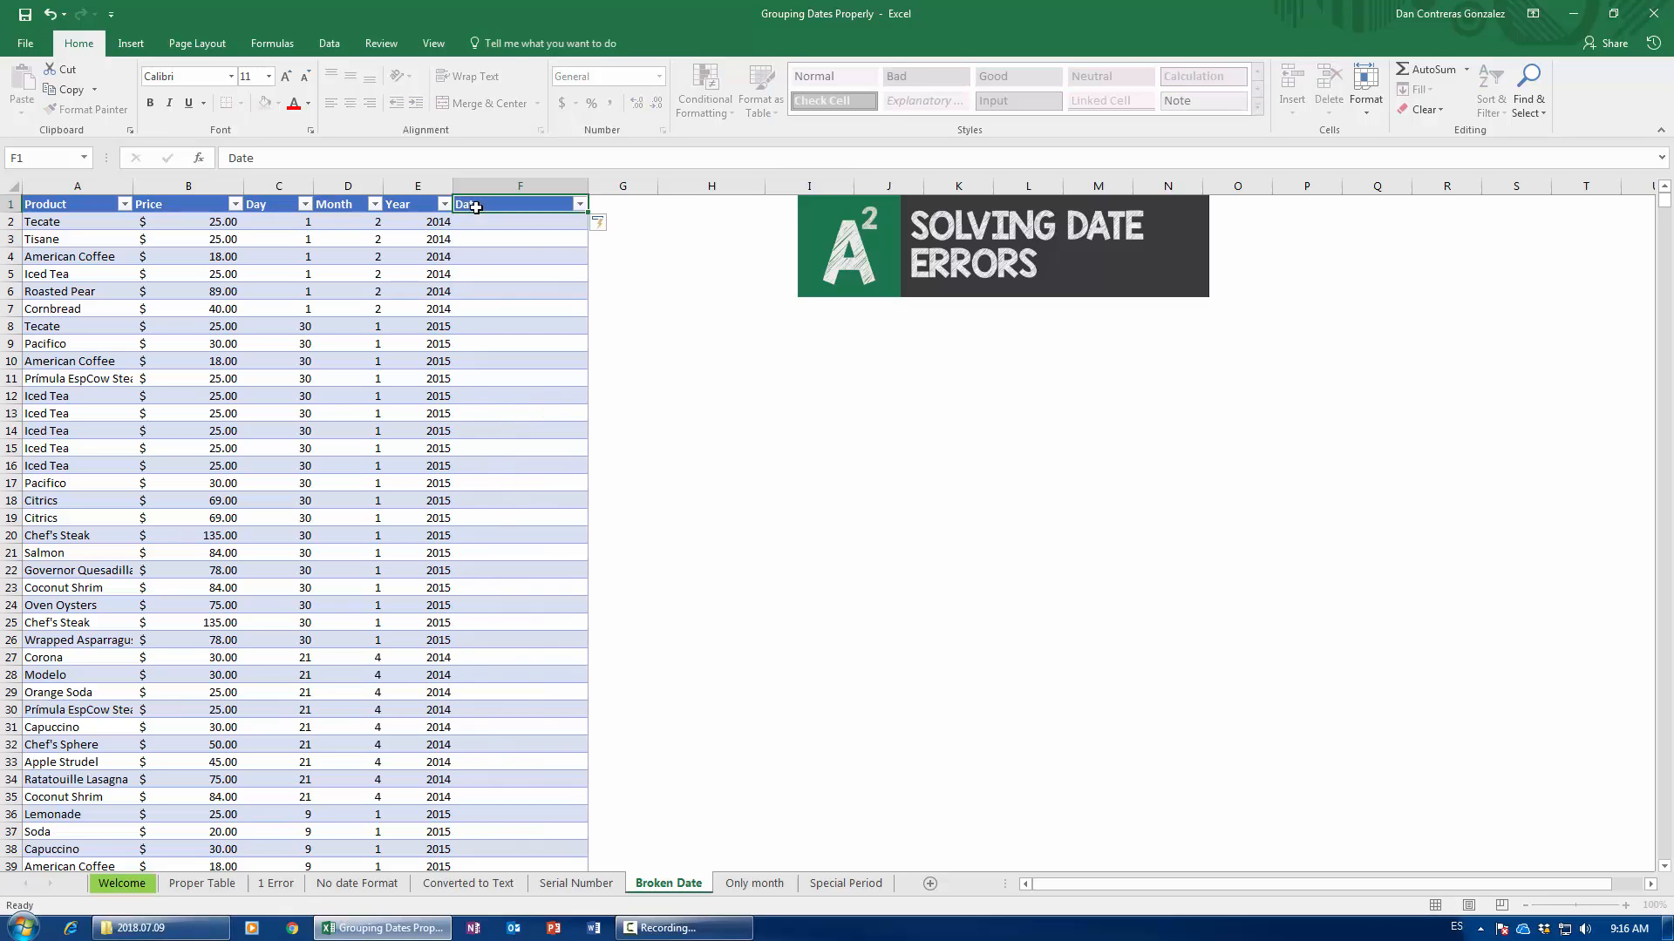
{"action": "type", "text": "="}
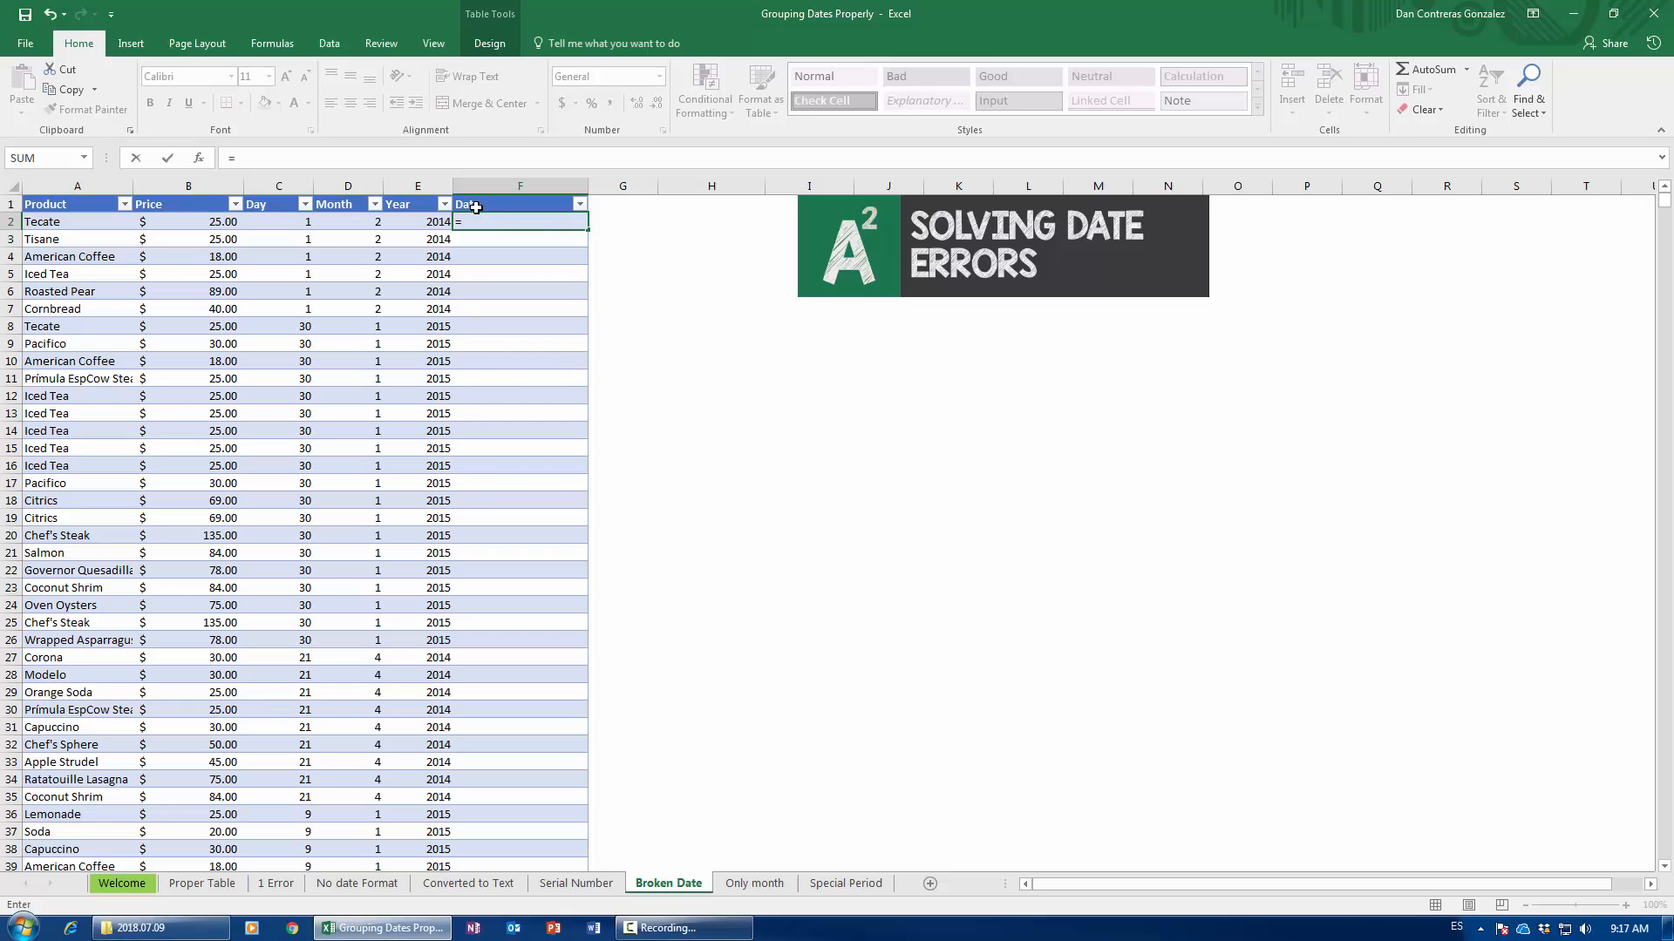
{"action": "type", "text": "date"}
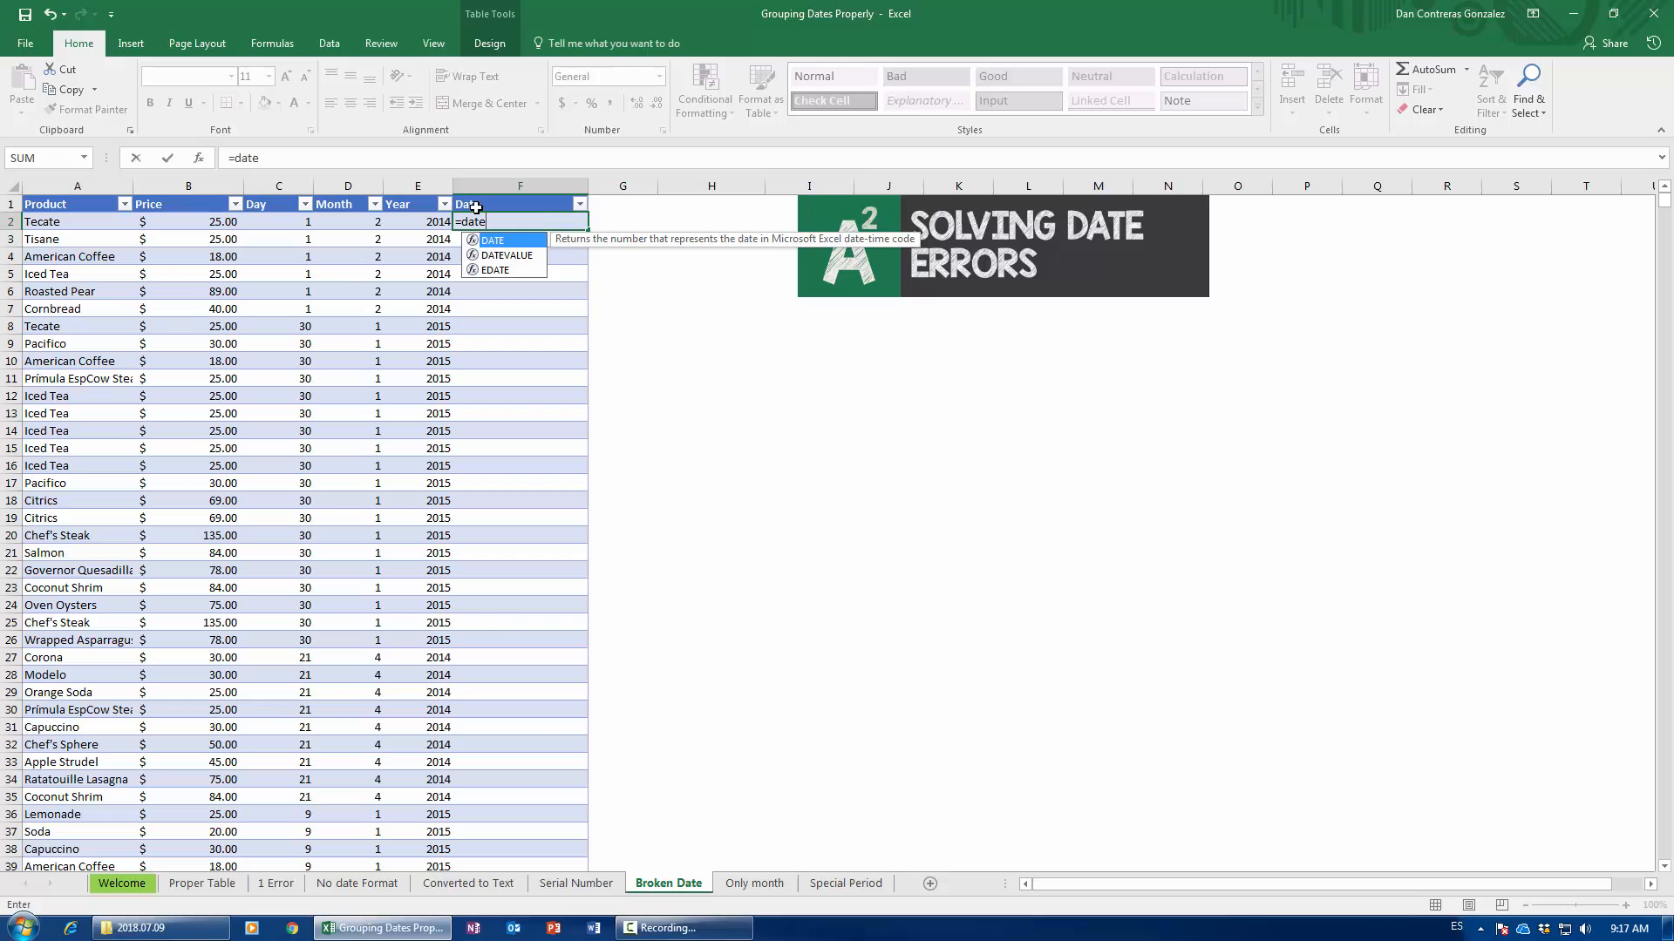
{"action": "type", "text": "("}
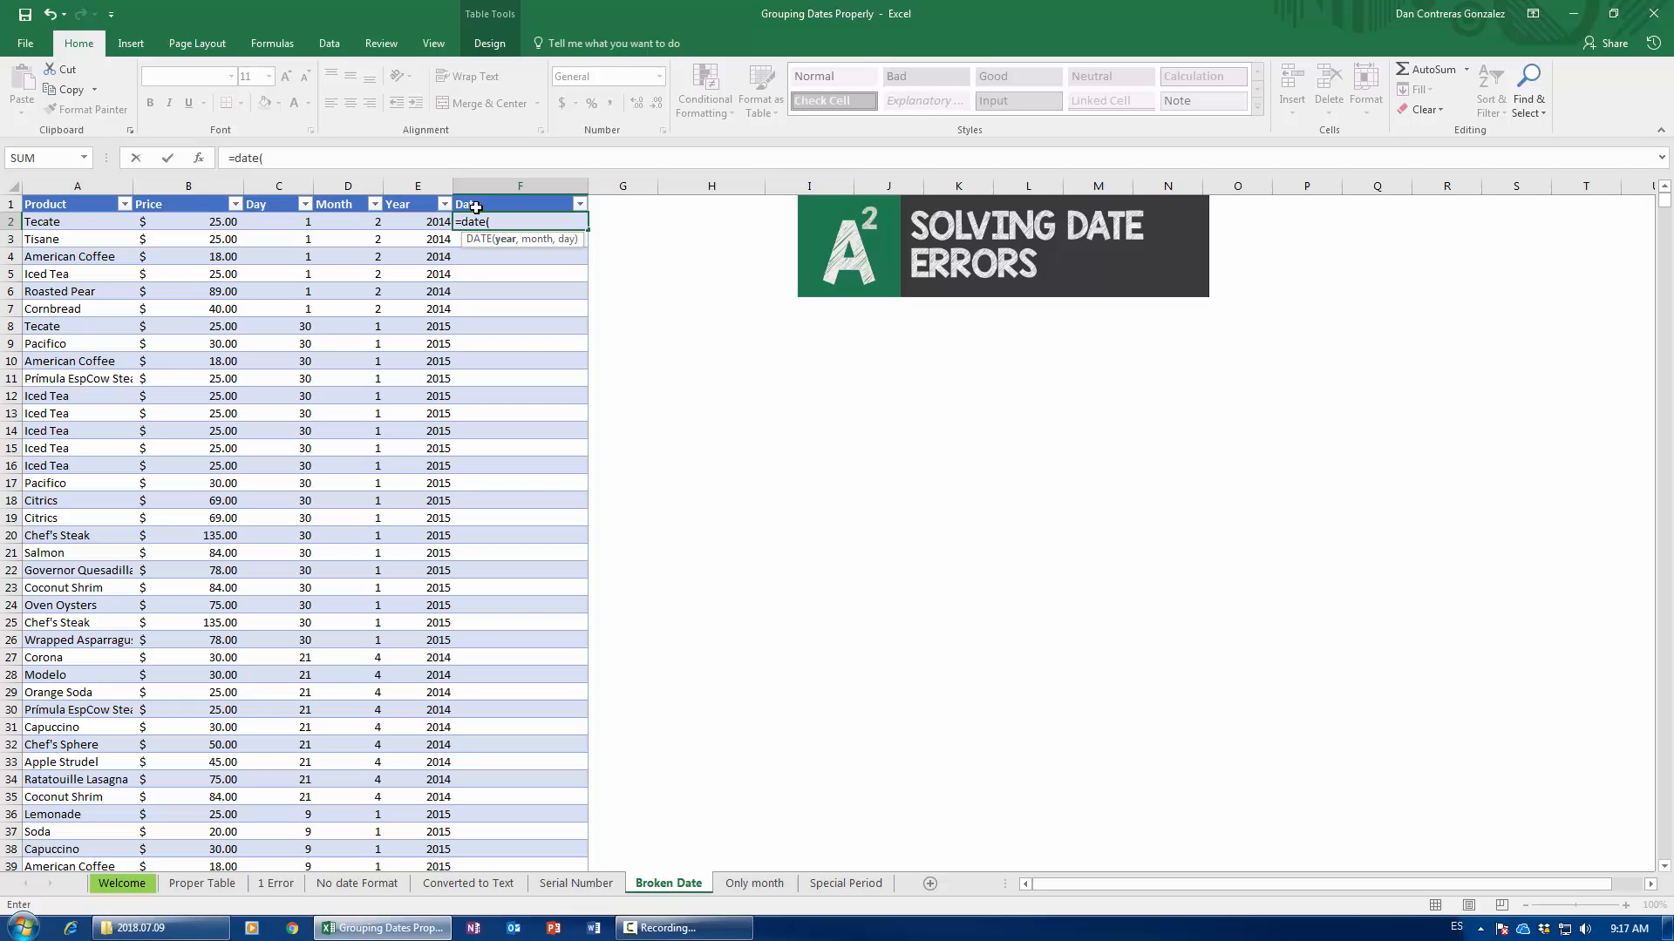
{"action": "left_click", "coordinate": [424, 224]}
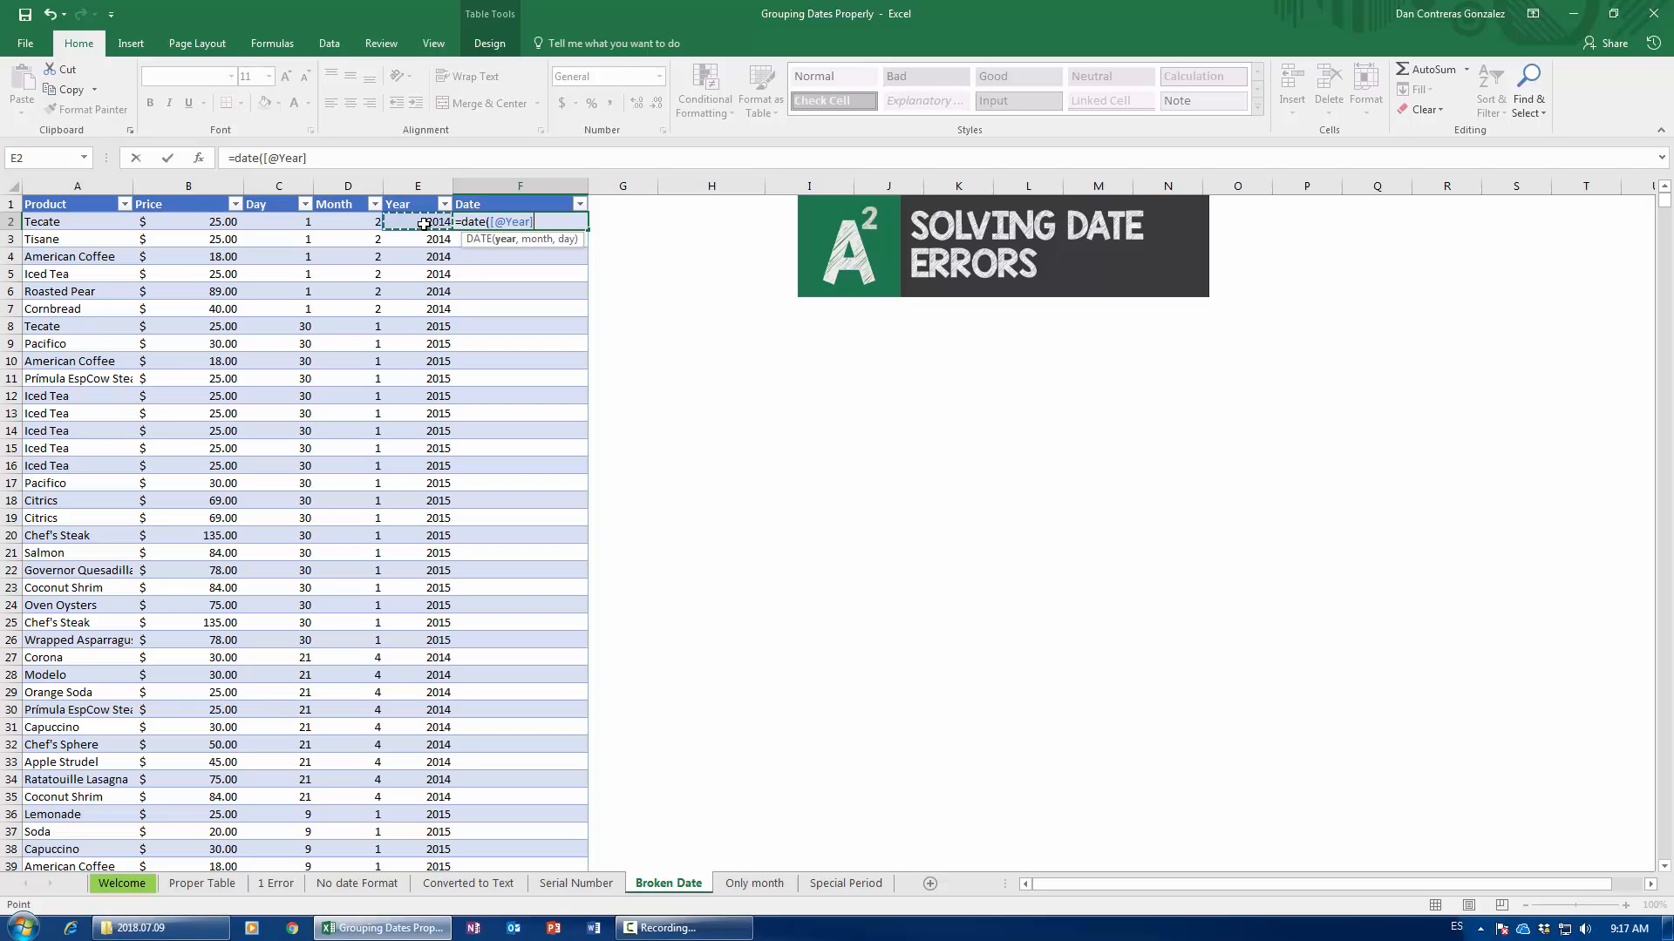
{"action": "type", "text": ","}
{"action": "left_click", "coordinate": [343, 225]}
{"action": "type", "text": ","}
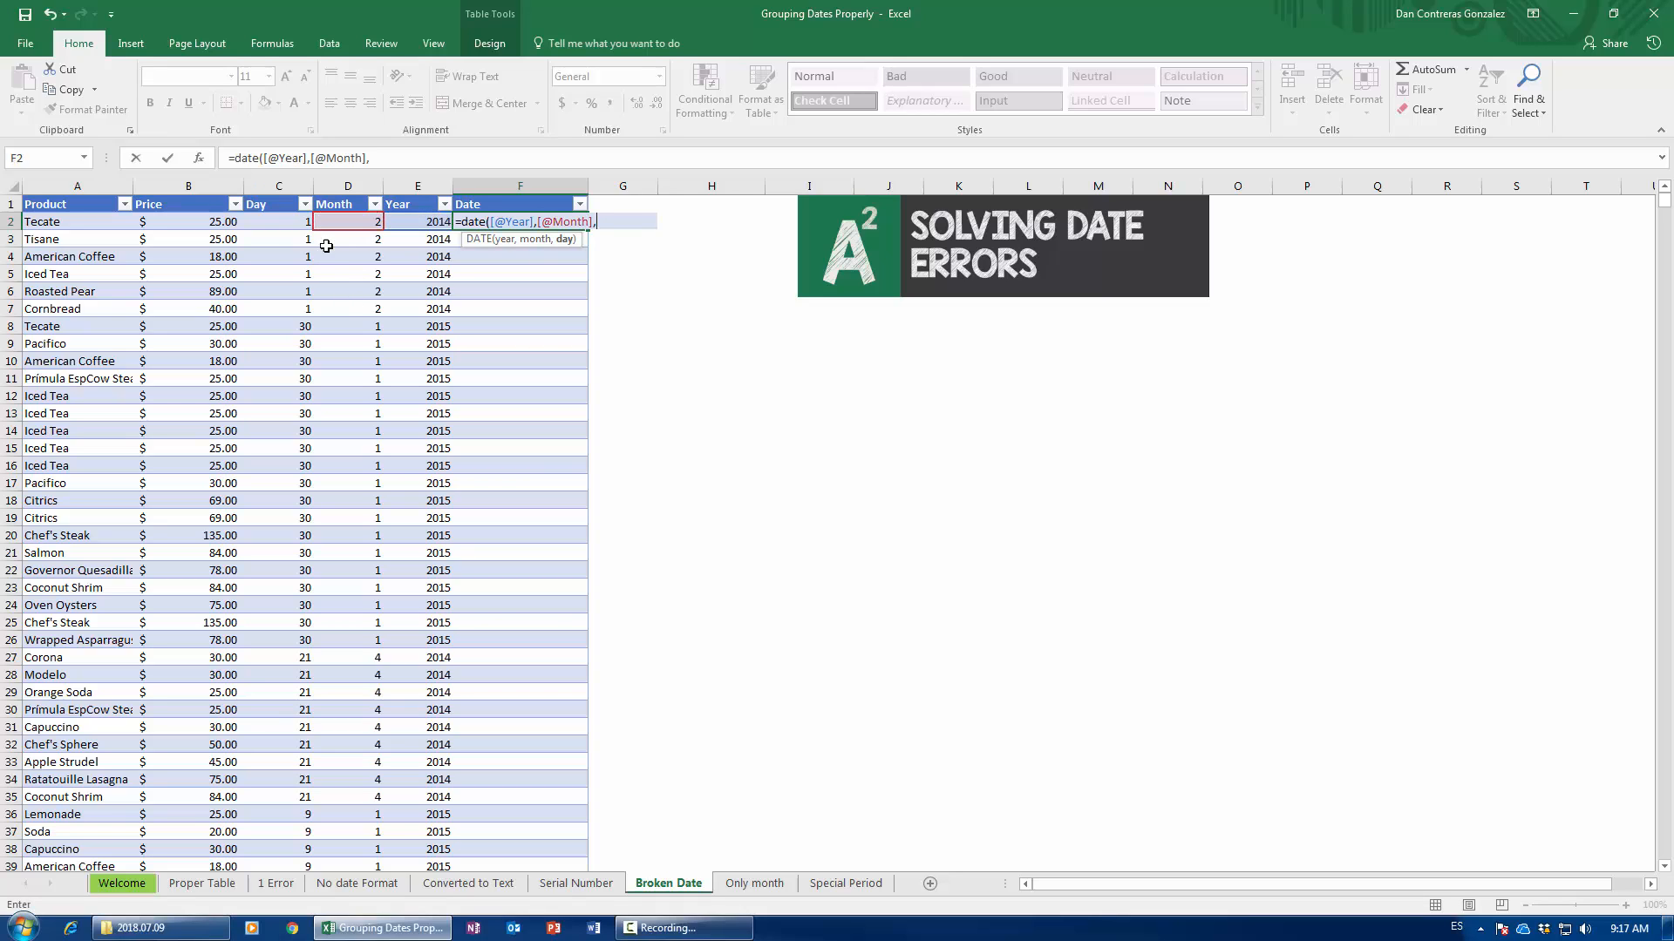
{"action": "left_click", "coordinate": [282, 226]}
{"action": "key", "text": "Return"}
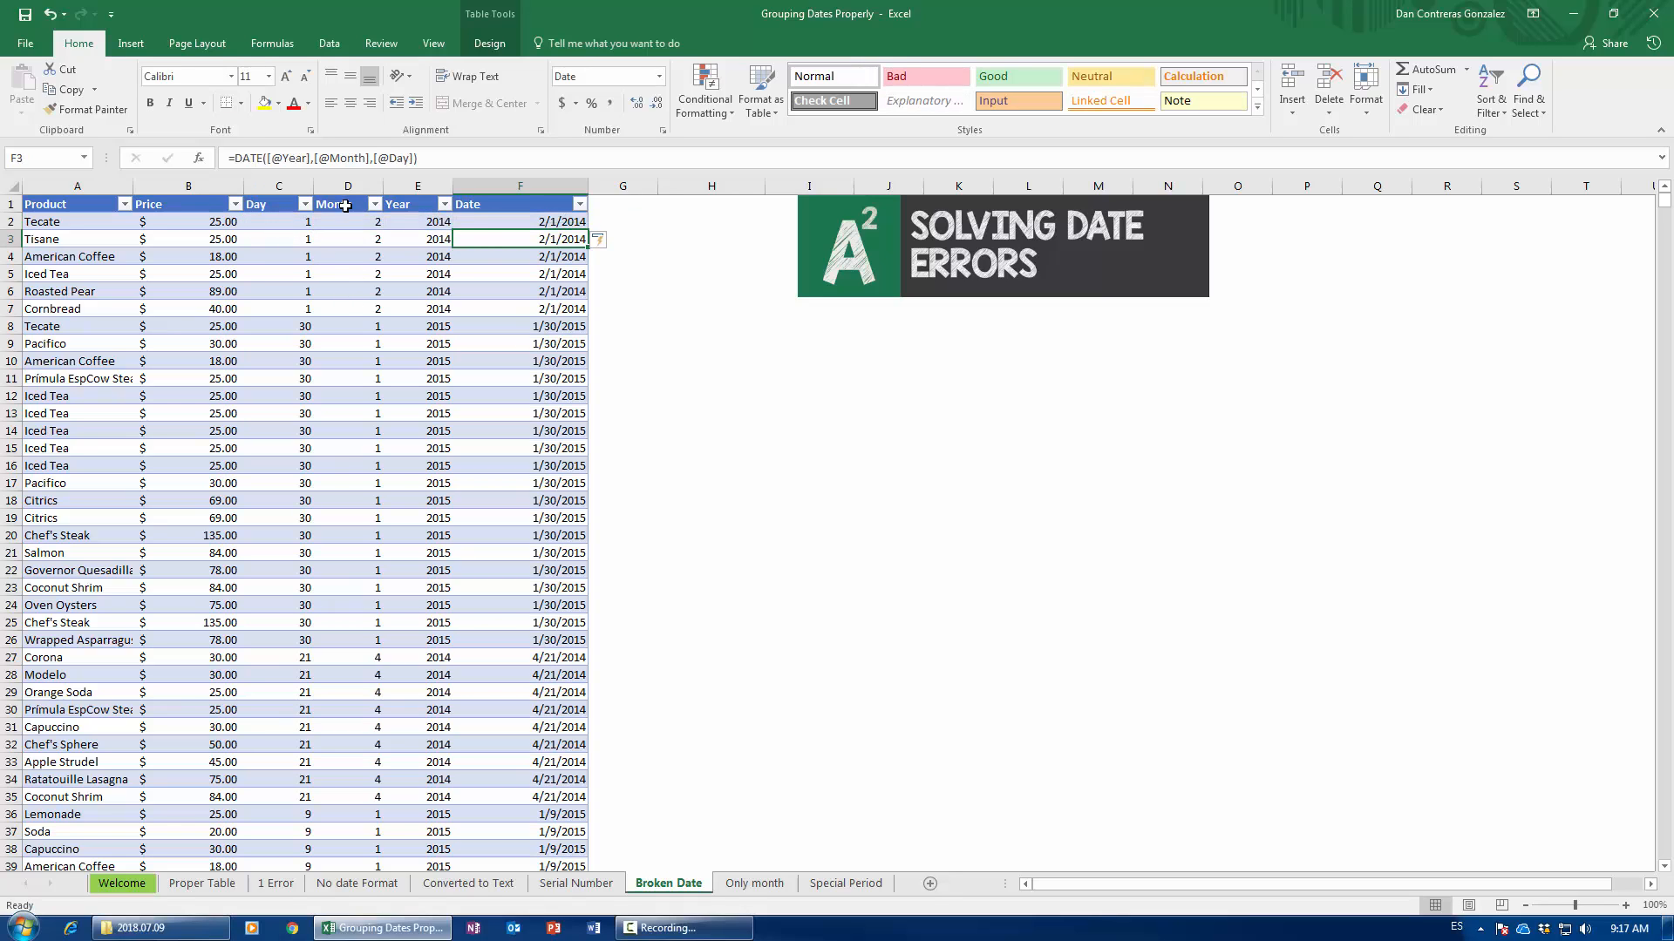
{"action": "left_click", "coordinate": [510, 227]}
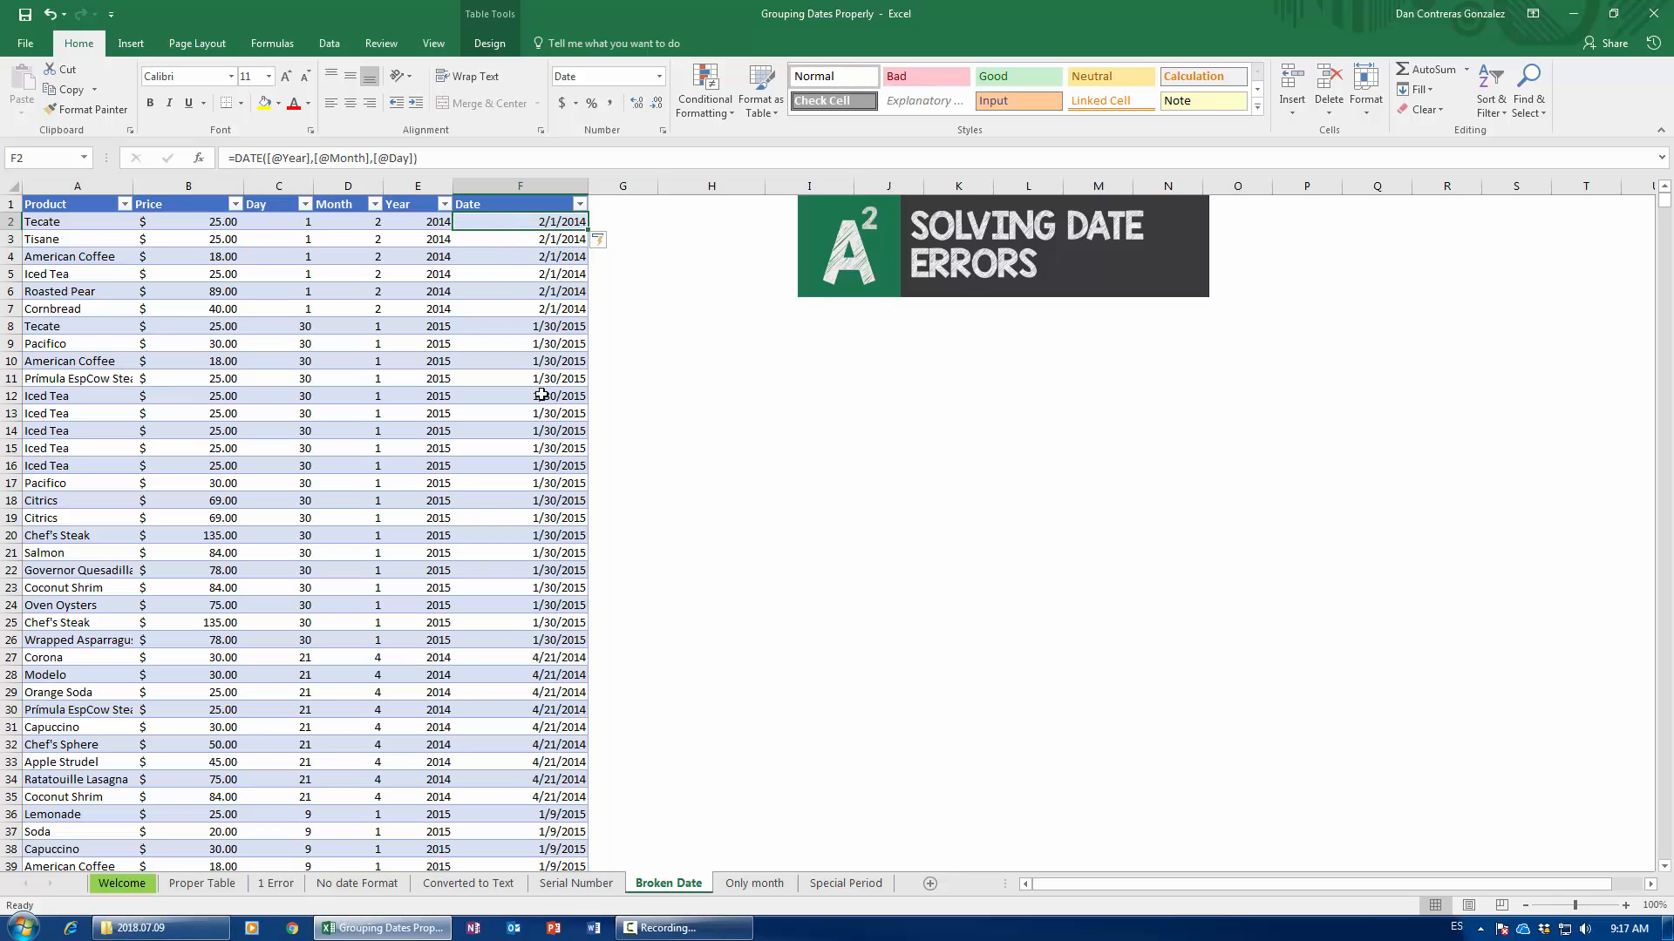
{"action": "scroll", "coordinate": [513, 630], "scroll_direction": "down", "scroll_amount": 6}
{"action": "scroll", "coordinate": [513, 630], "scroll_direction": "up", "scroll_amount": 5}
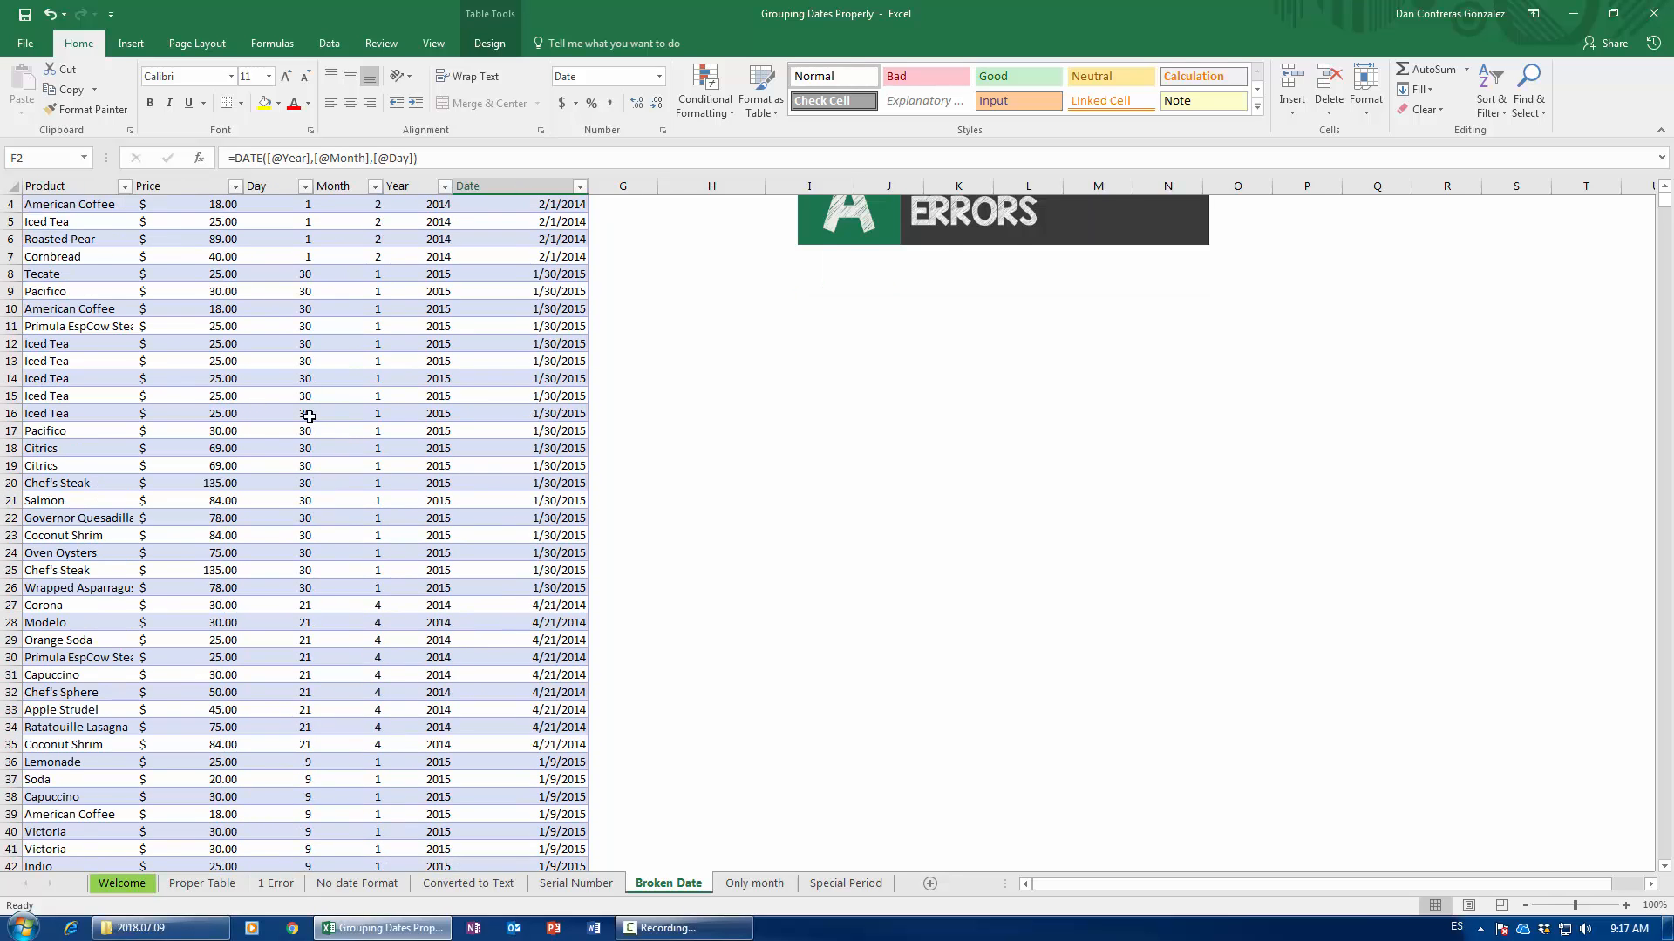
{"action": "scroll", "coordinate": [310, 417], "scroll_direction": "up", "scroll_amount": 1}
- Create a PivotTable from the table on the existing Broken Date worksheet at cell H13
{"action": "left_click", "coordinate": [521, 356]}
{"action": "left_click", "coordinate": [131, 42]}
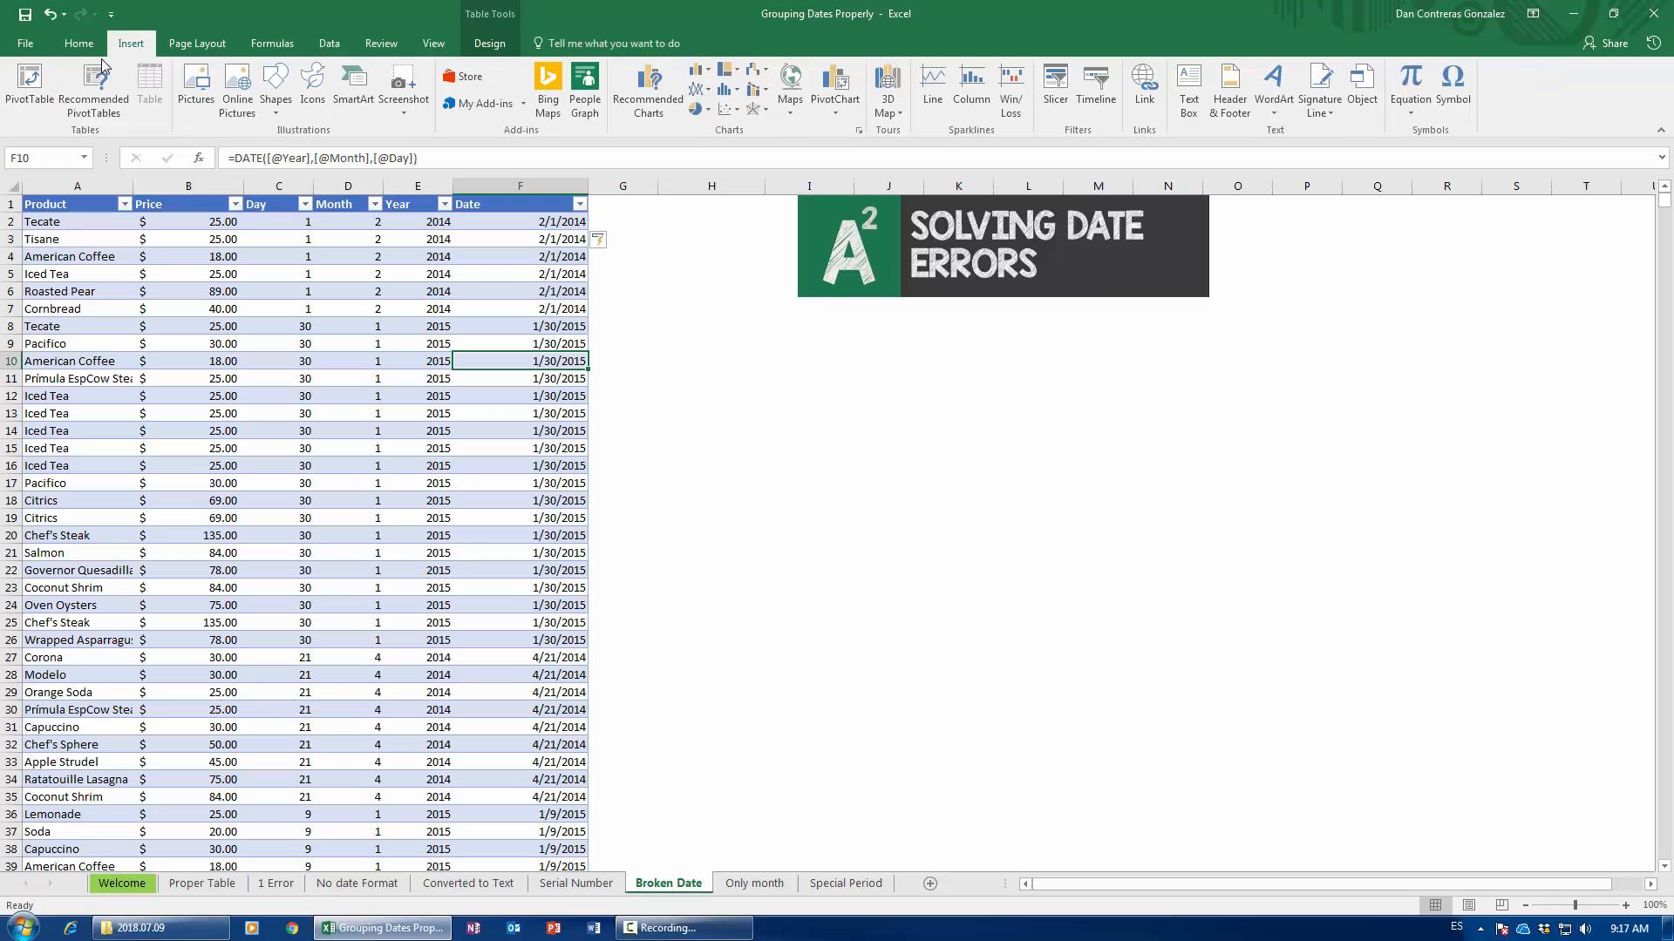
{"action": "left_click", "coordinate": [26, 85]}
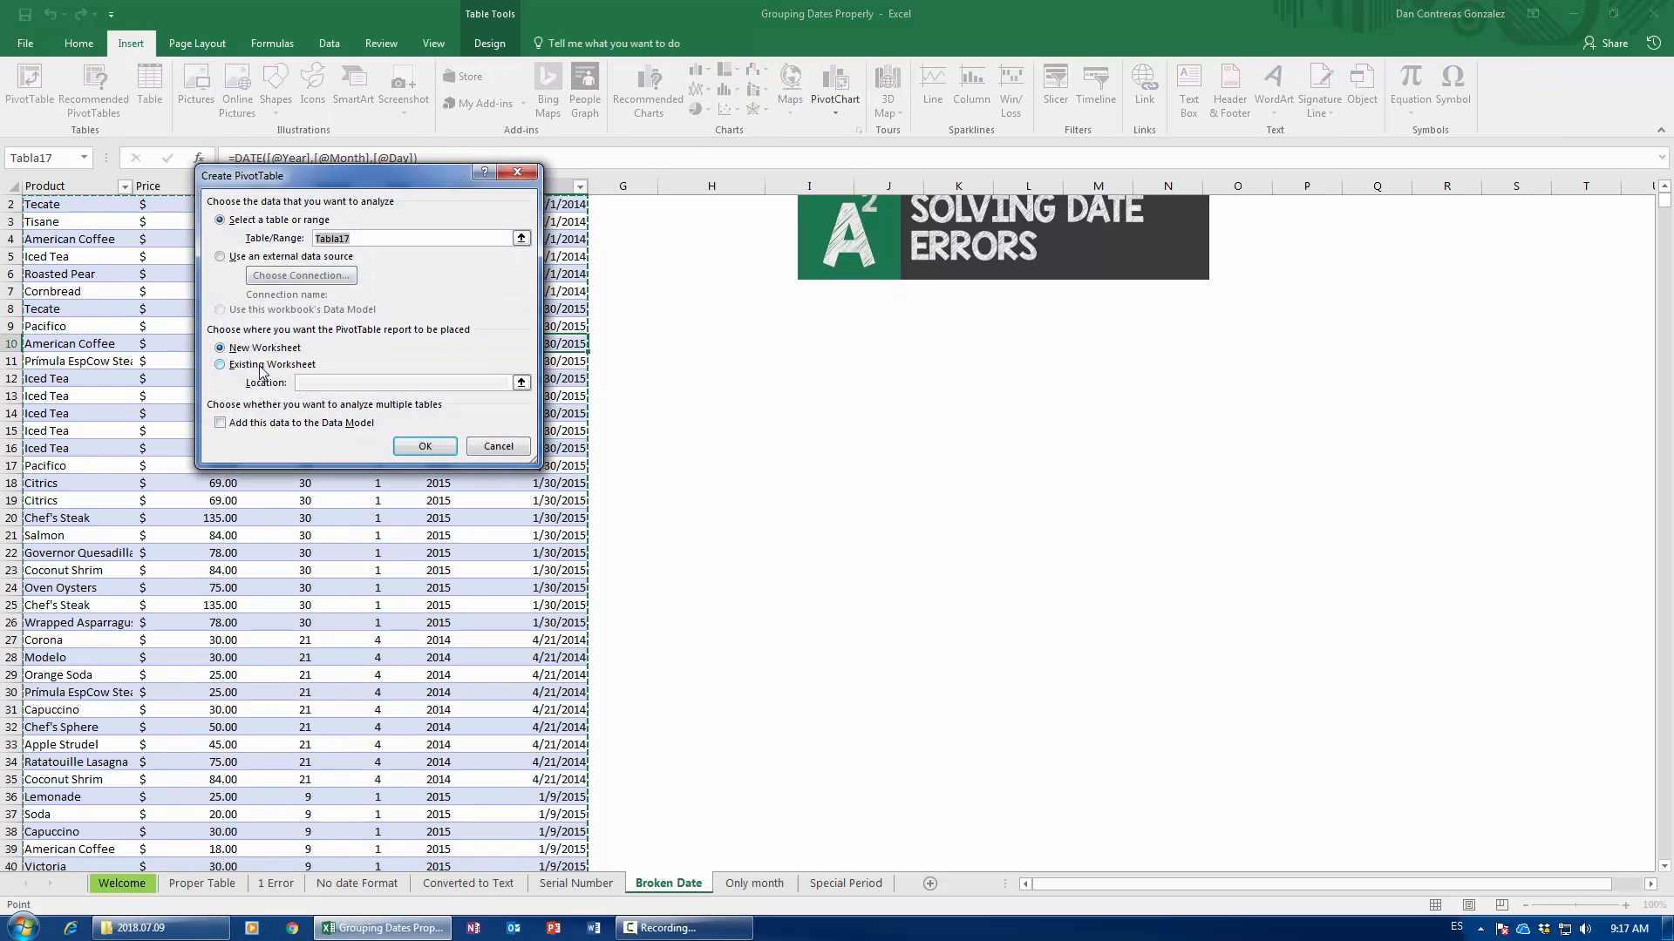
{"action": "left_click", "coordinate": [220, 364]}
{"action": "left_click", "coordinate": [733, 396]}
{"action": "left_click", "coordinate": [421, 446]}
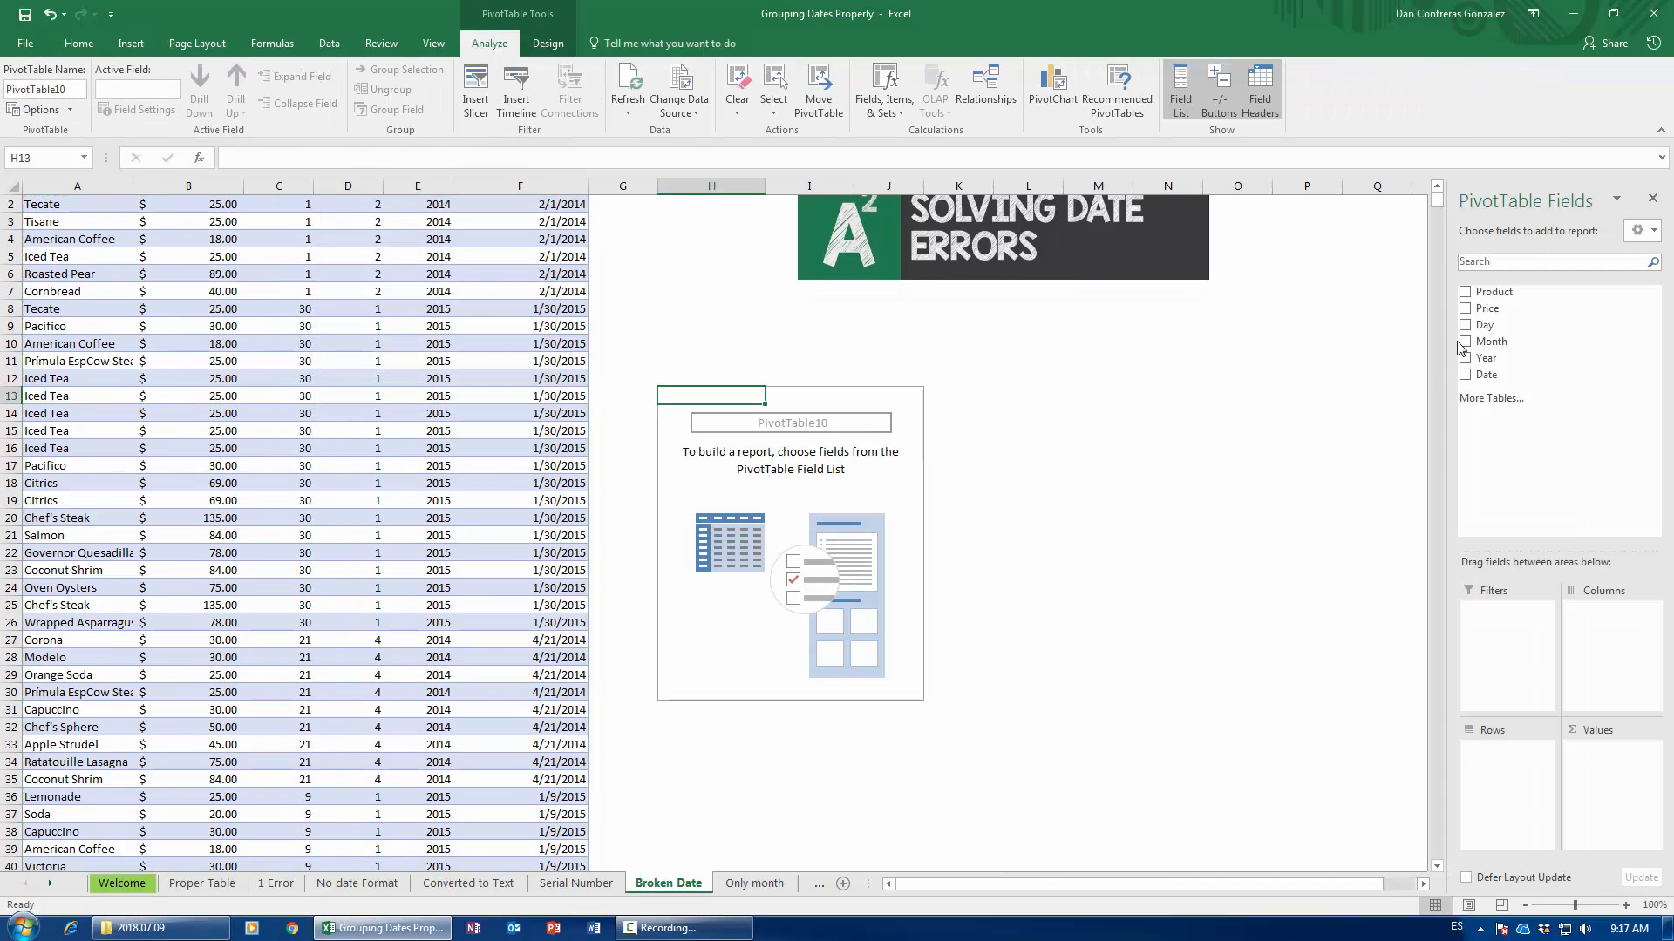
- Put Date in the PivotTable rows and the sum of Price in its values, and format the sums as currency
{"action": "left_click_drag", "start_coordinate": [1486, 374], "coordinate": [1503, 776]}
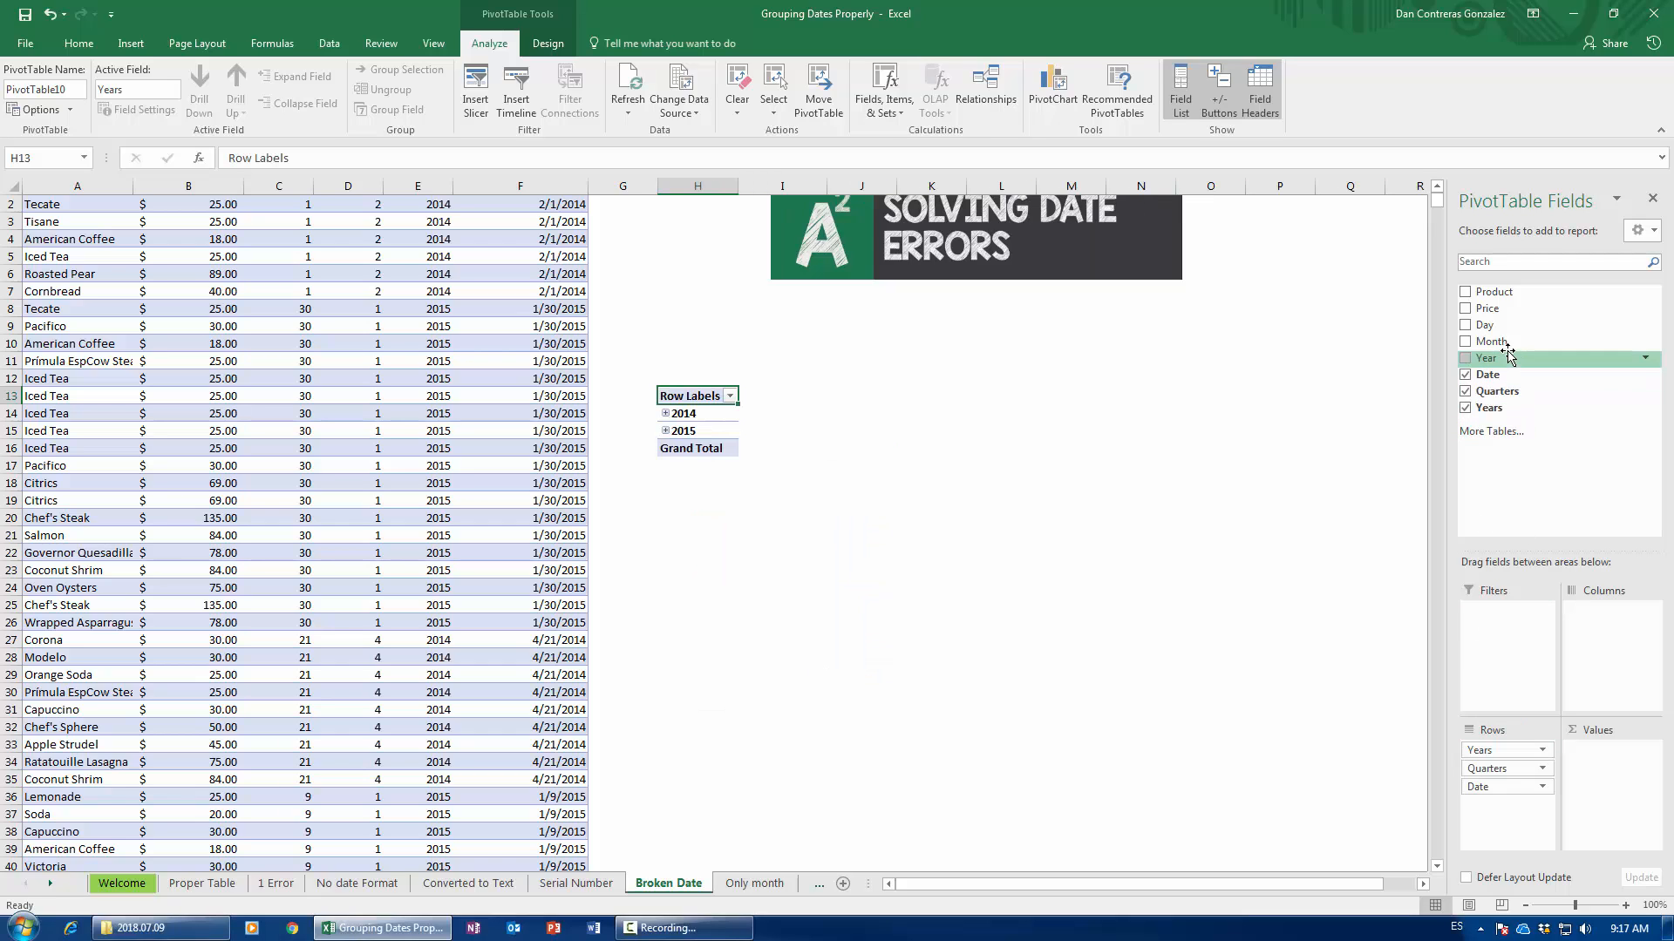
{"action": "left_click_drag", "start_coordinate": [1501, 311], "coordinate": [1607, 799]}
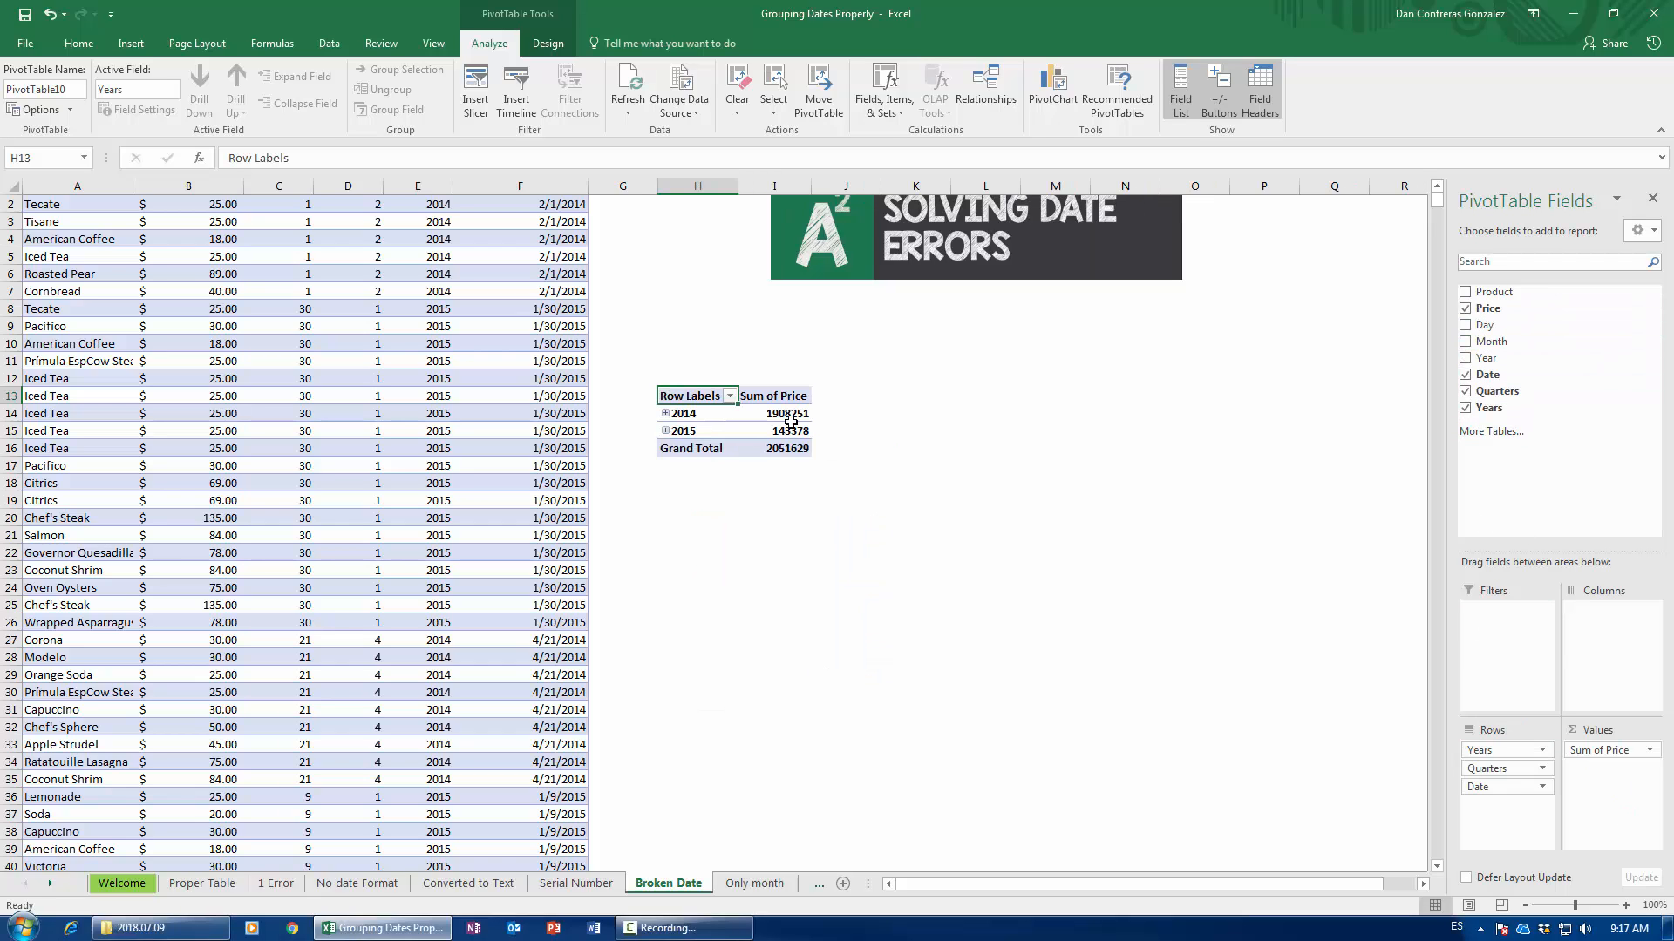
{"action": "left_click_drag", "start_coordinate": [796, 413], "coordinate": [789, 448]}
{"action": "key", "text": "ctrl+shift+4"}
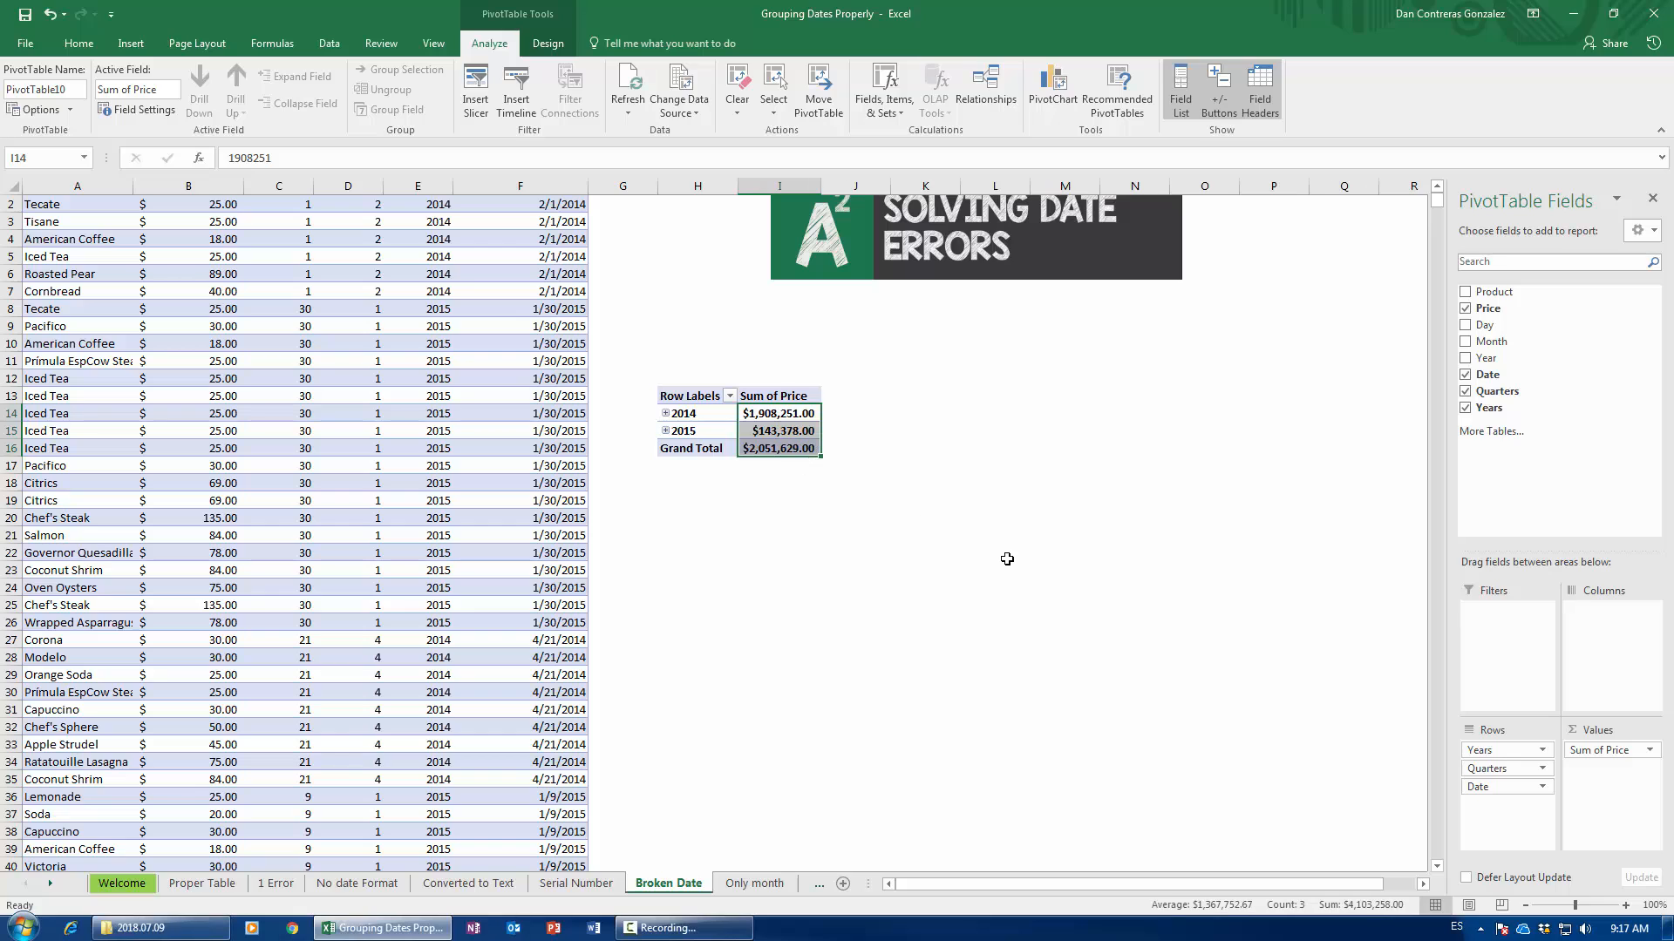
- Expand 2014 and 2015 in the PivotTable to show the quarters of each year
{"action": "left_click", "coordinate": [665, 415]}
{"action": "left_click", "coordinate": [666, 501]}
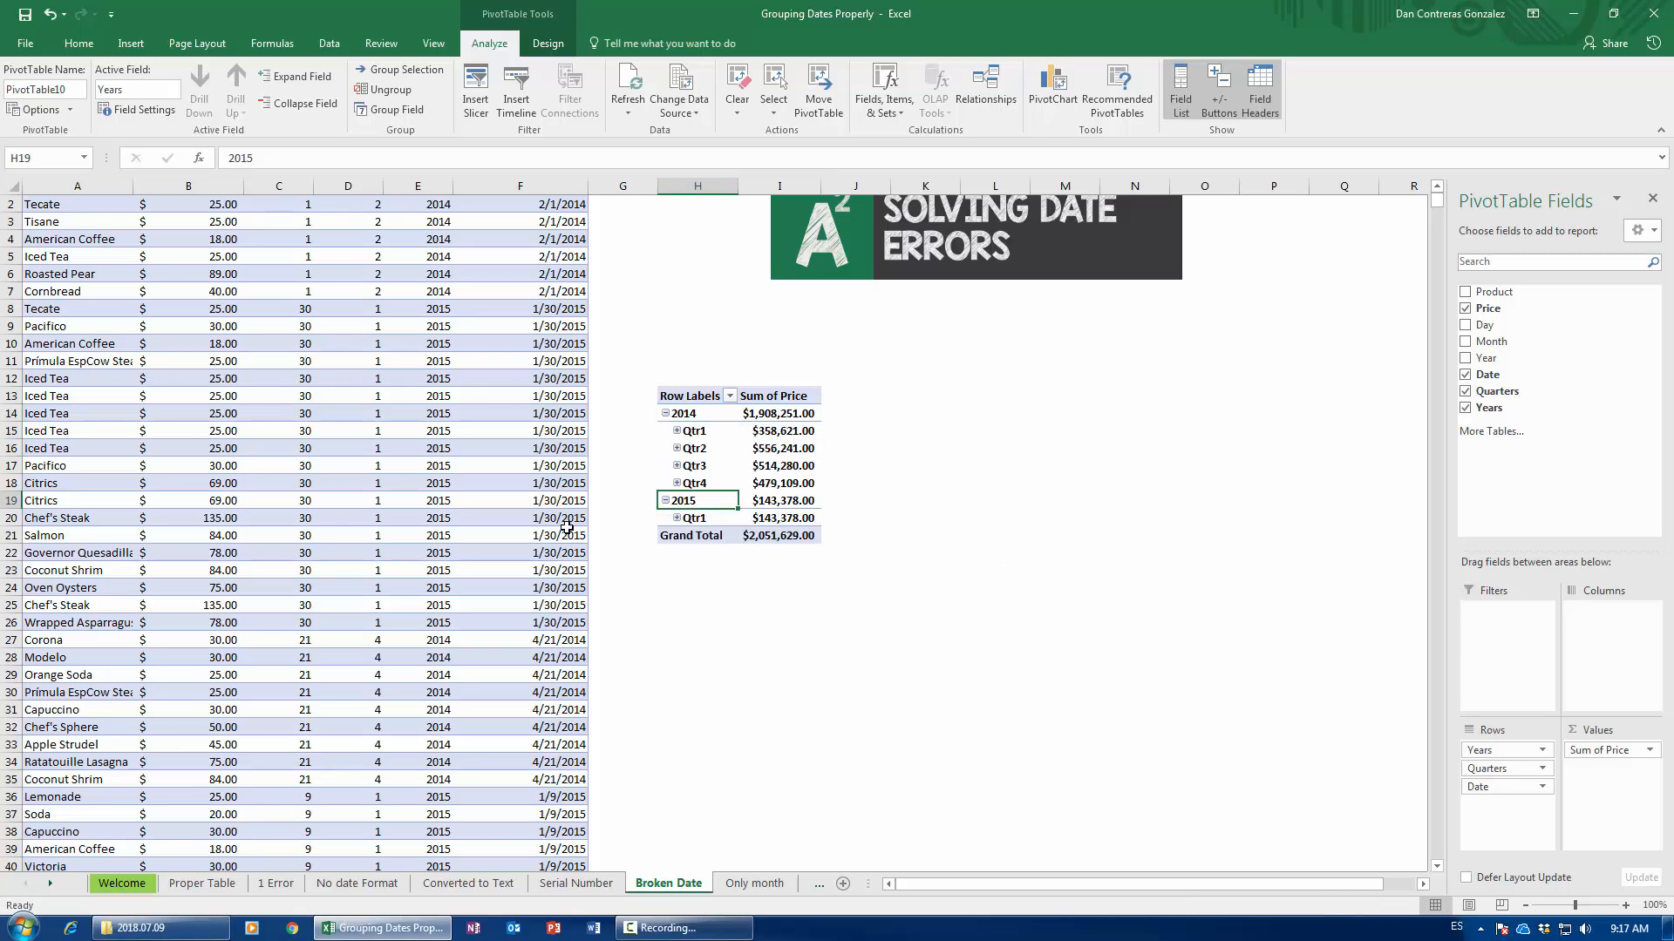
{"action": "scroll", "coordinate": [561, 523], "scroll_direction": "up", "scroll_amount": 1}
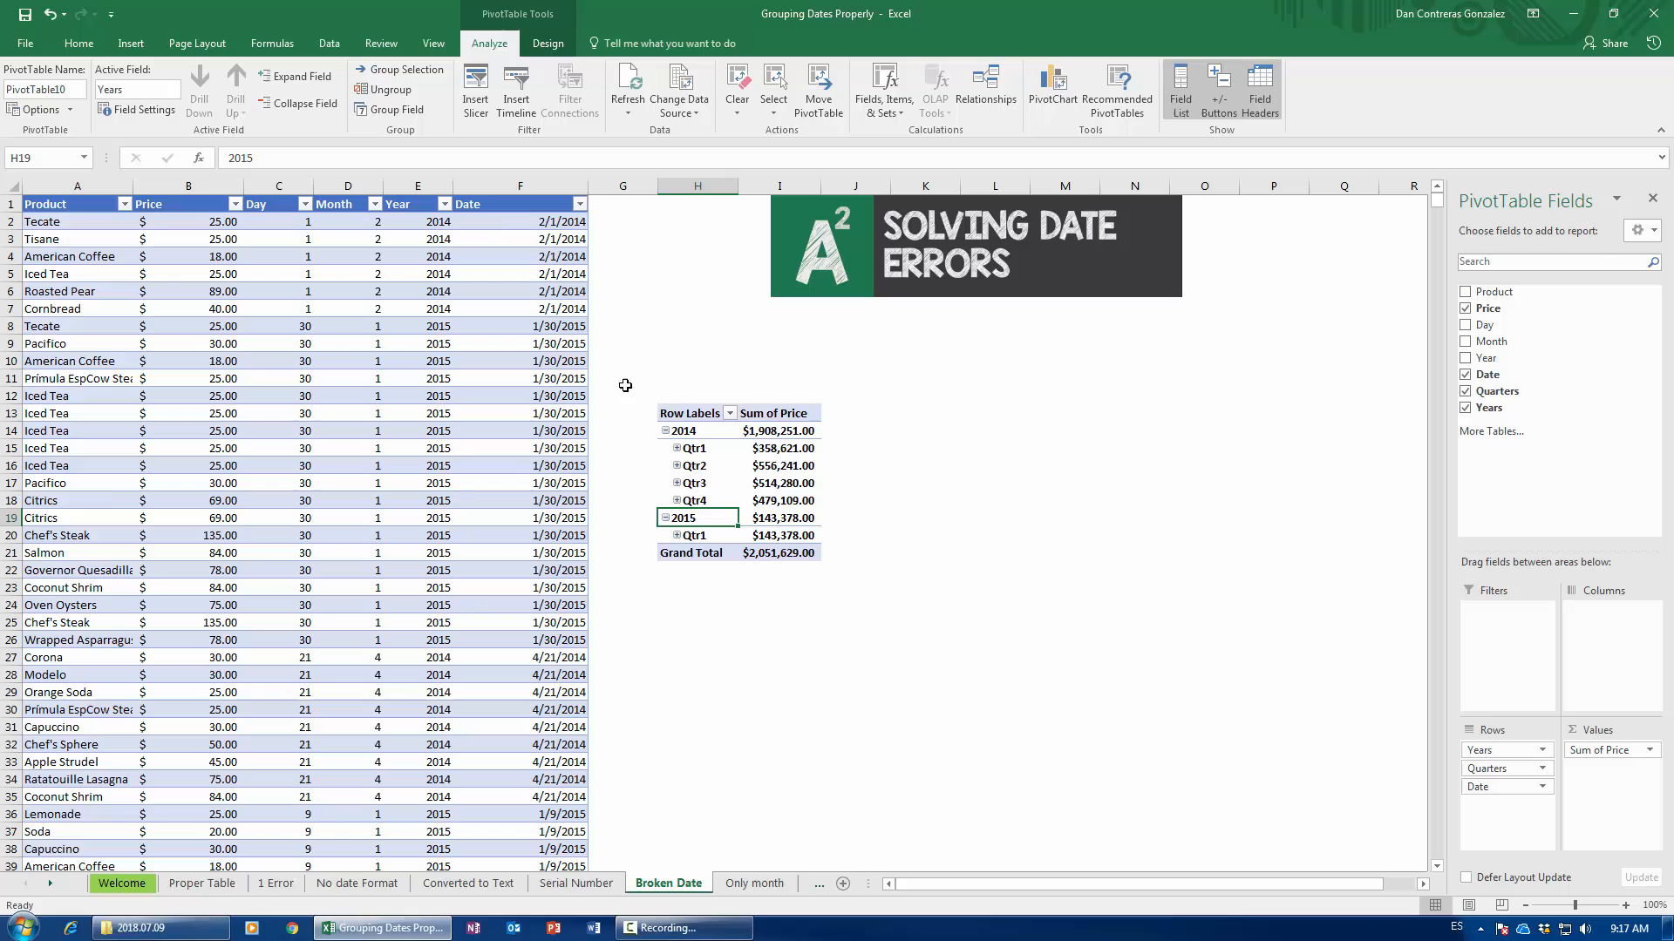
- Open the Only month sheet, shift the banner picture away from the sales table and look over its Date column
{"action": "left_click", "coordinate": [50, 883]}
{"action": "left_click", "coordinate": [49, 883]}
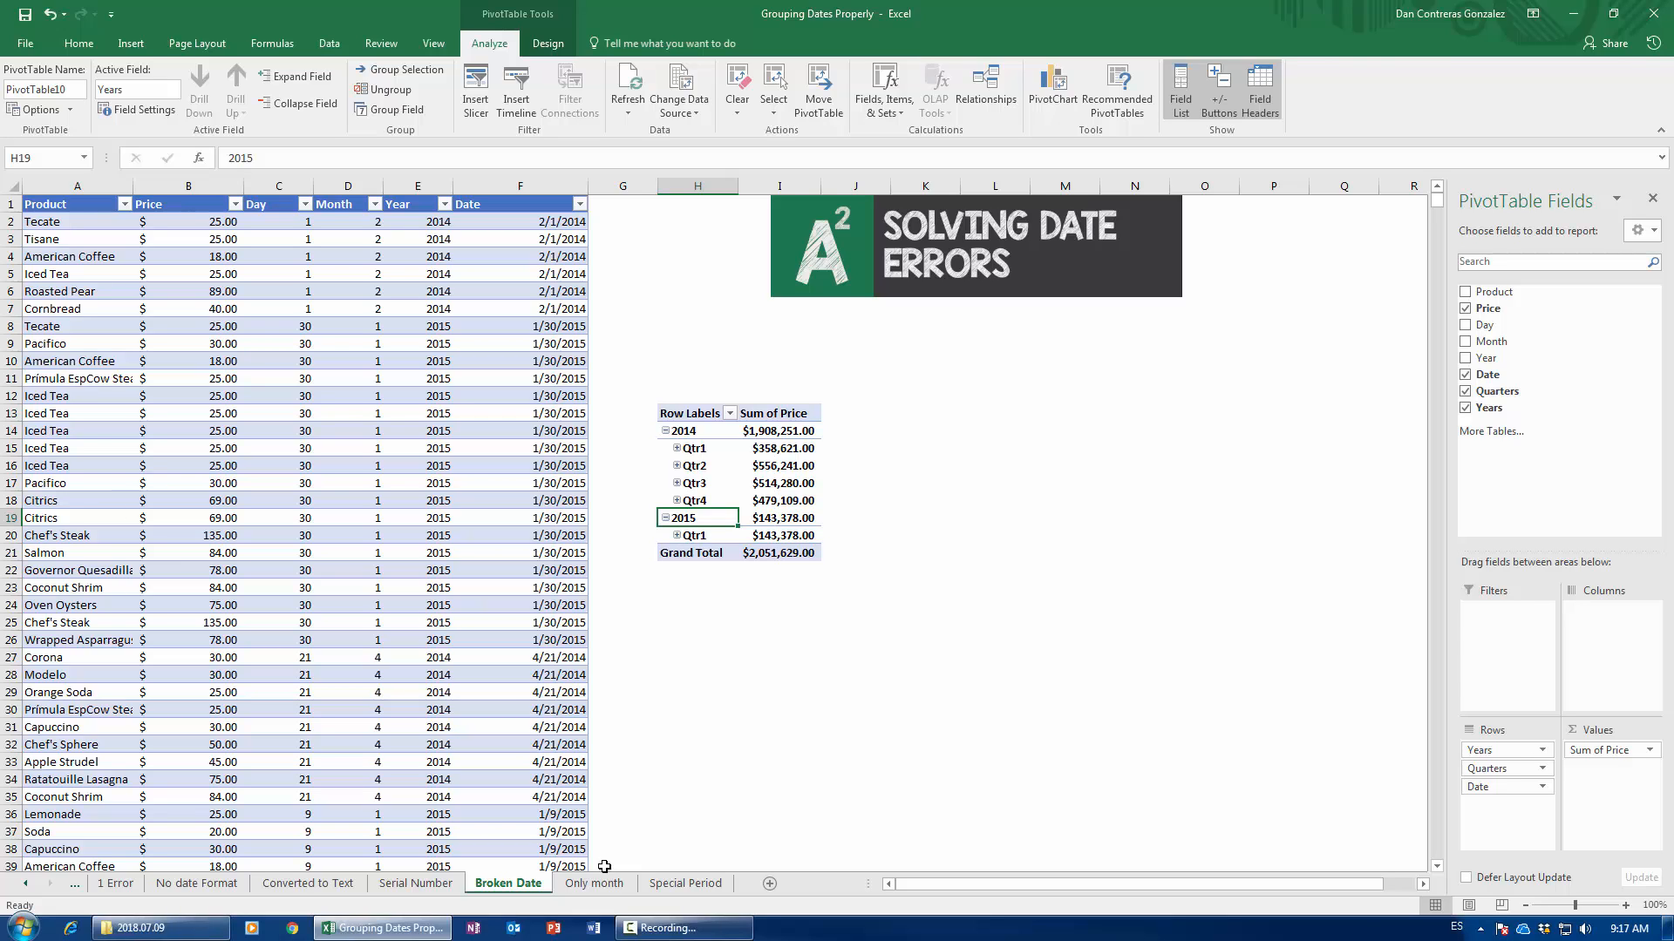
{"action": "left_click", "coordinate": [593, 883]}
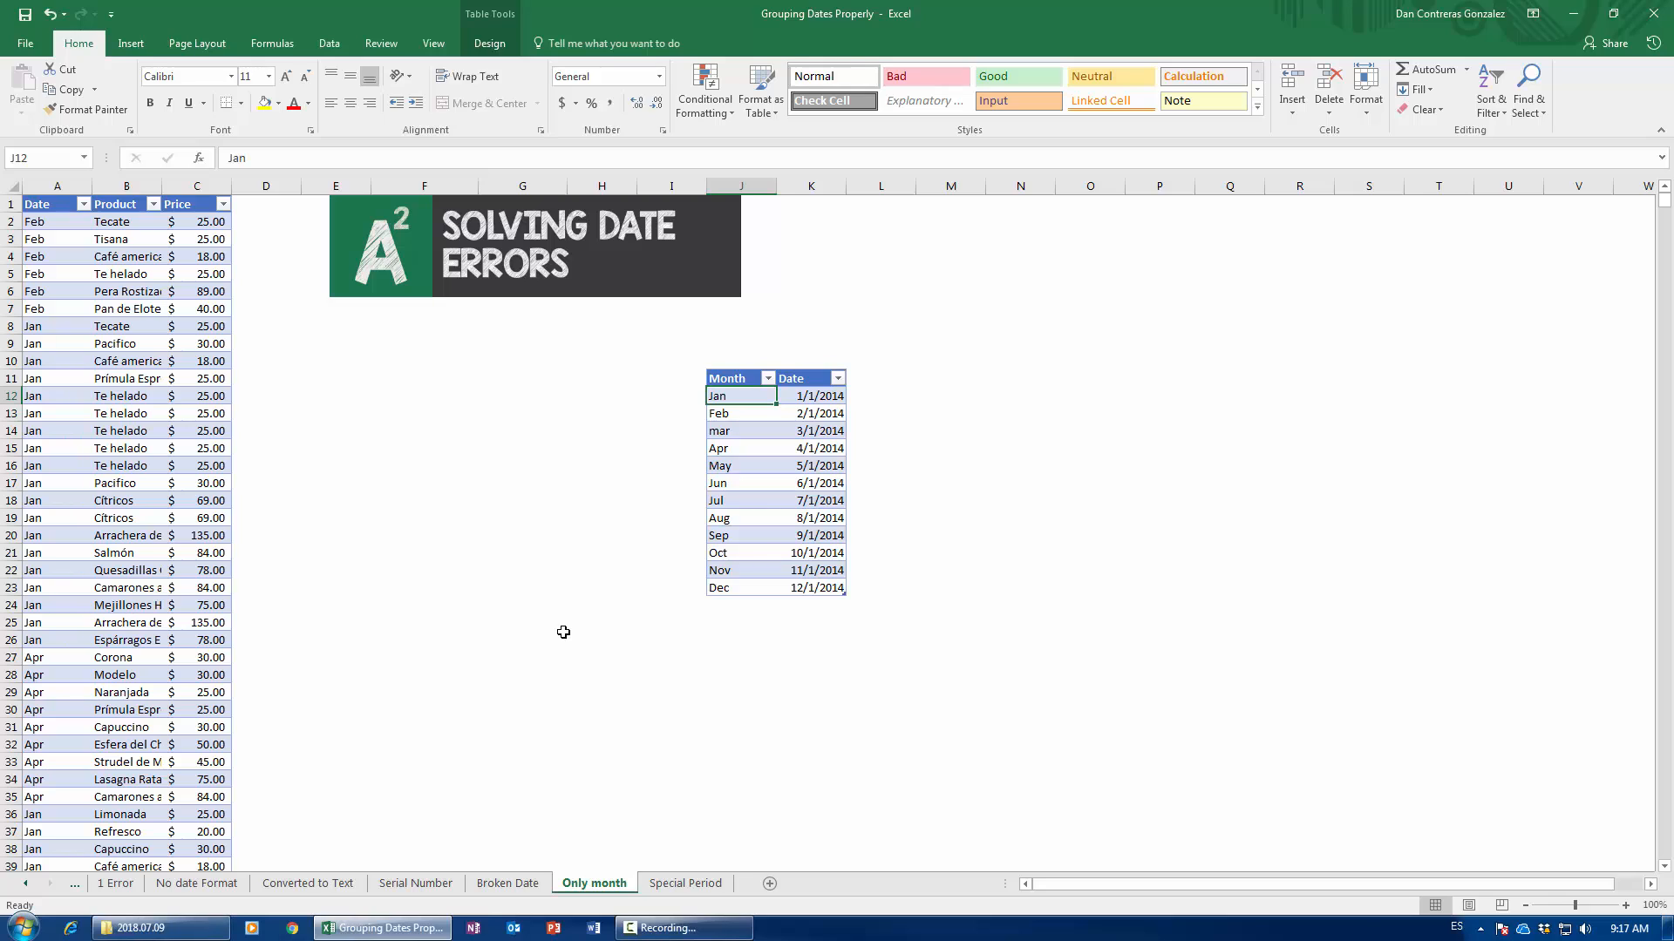
{"action": "left_click_drag", "start_coordinate": [399, 221], "coordinate": [545, 221]}
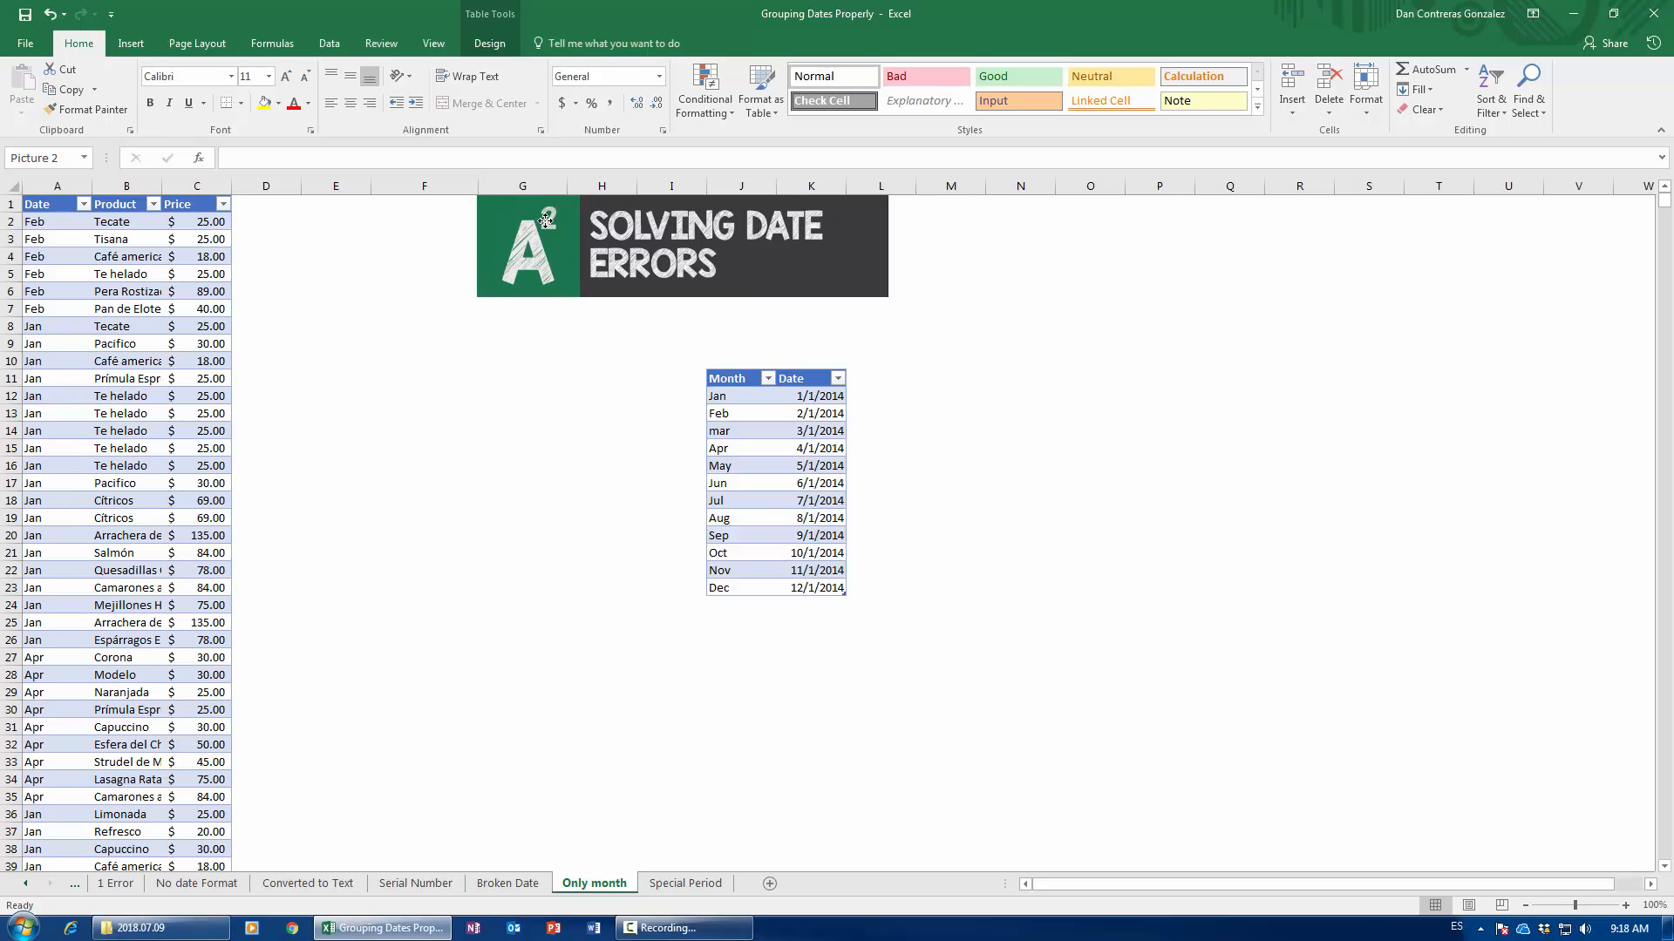
{"action": "left_click", "coordinate": [253, 206]}
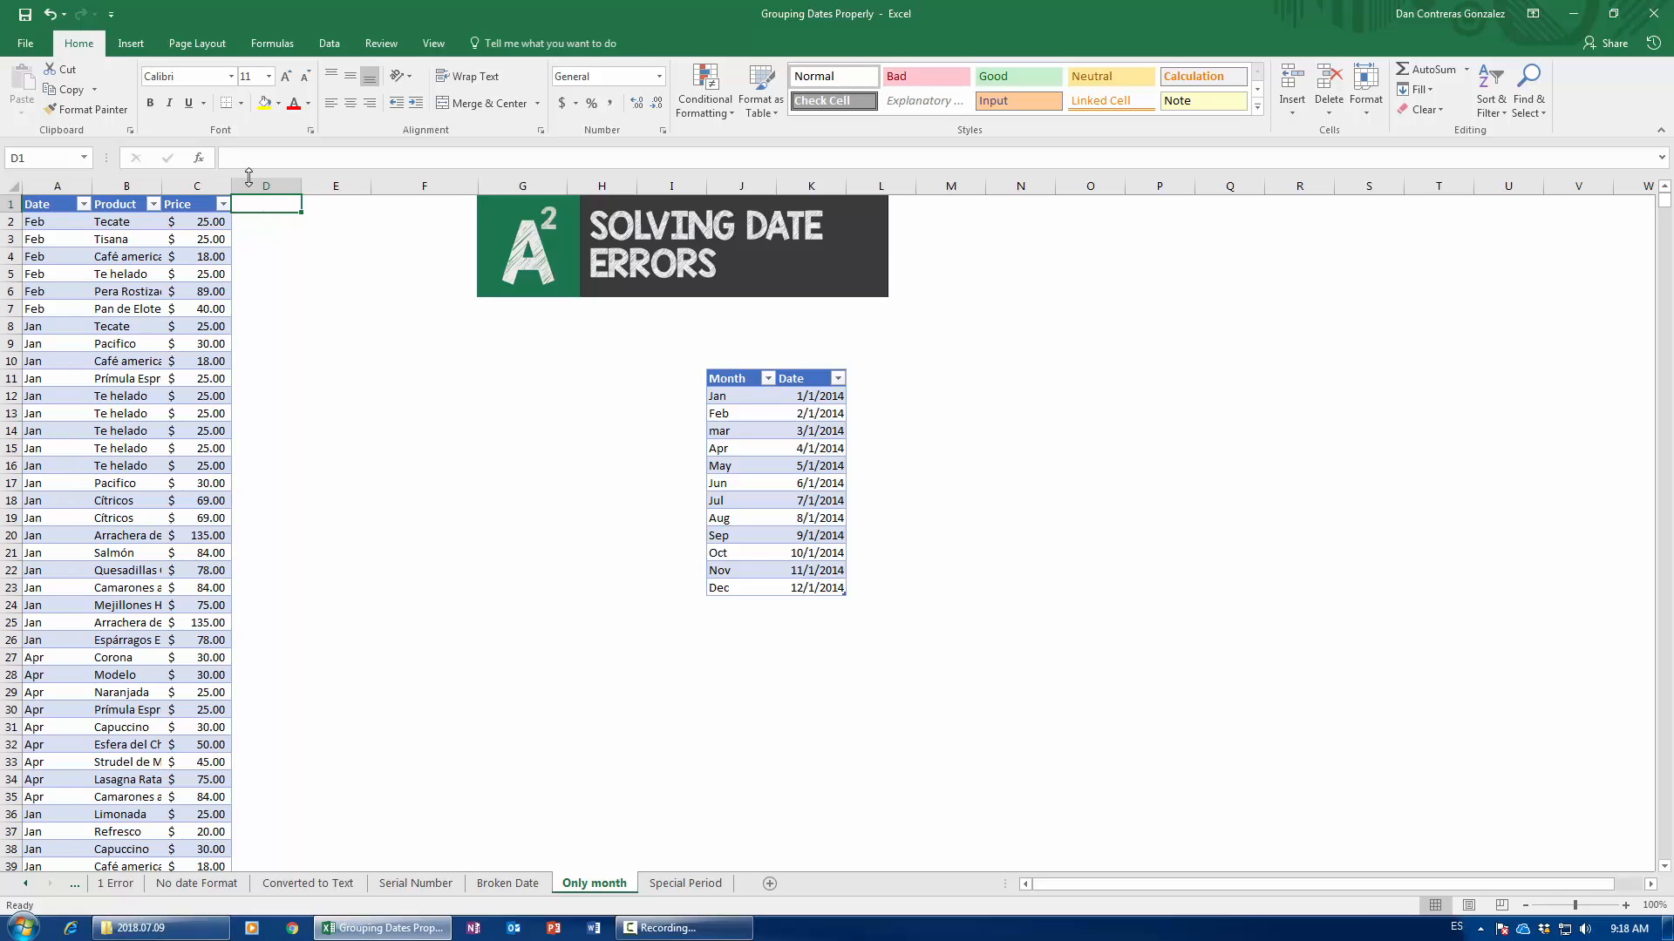
{"action": "scroll", "coordinate": [151, 589], "scroll_direction": "down", "scroll_amount": 3}
{"action": "scroll", "coordinate": [151, 588], "scroll_direction": "down", "scroll_amount": 3}
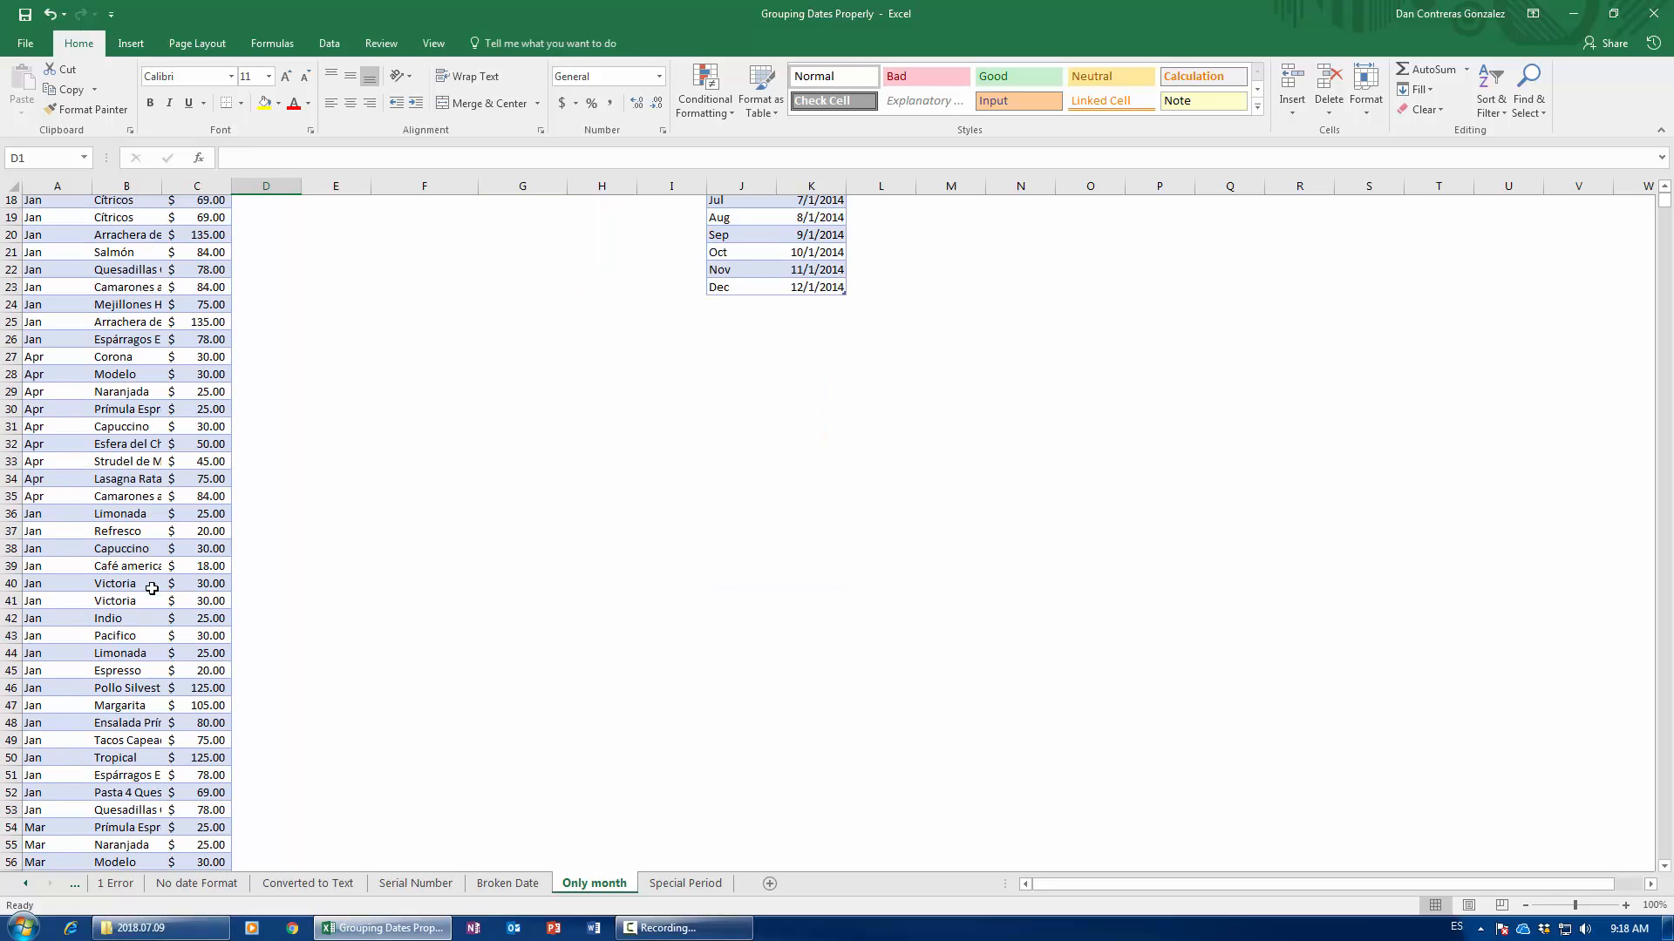
{"action": "scroll", "coordinate": [152, 588], "scroll_direction": "up", "scroll_amount": 6}
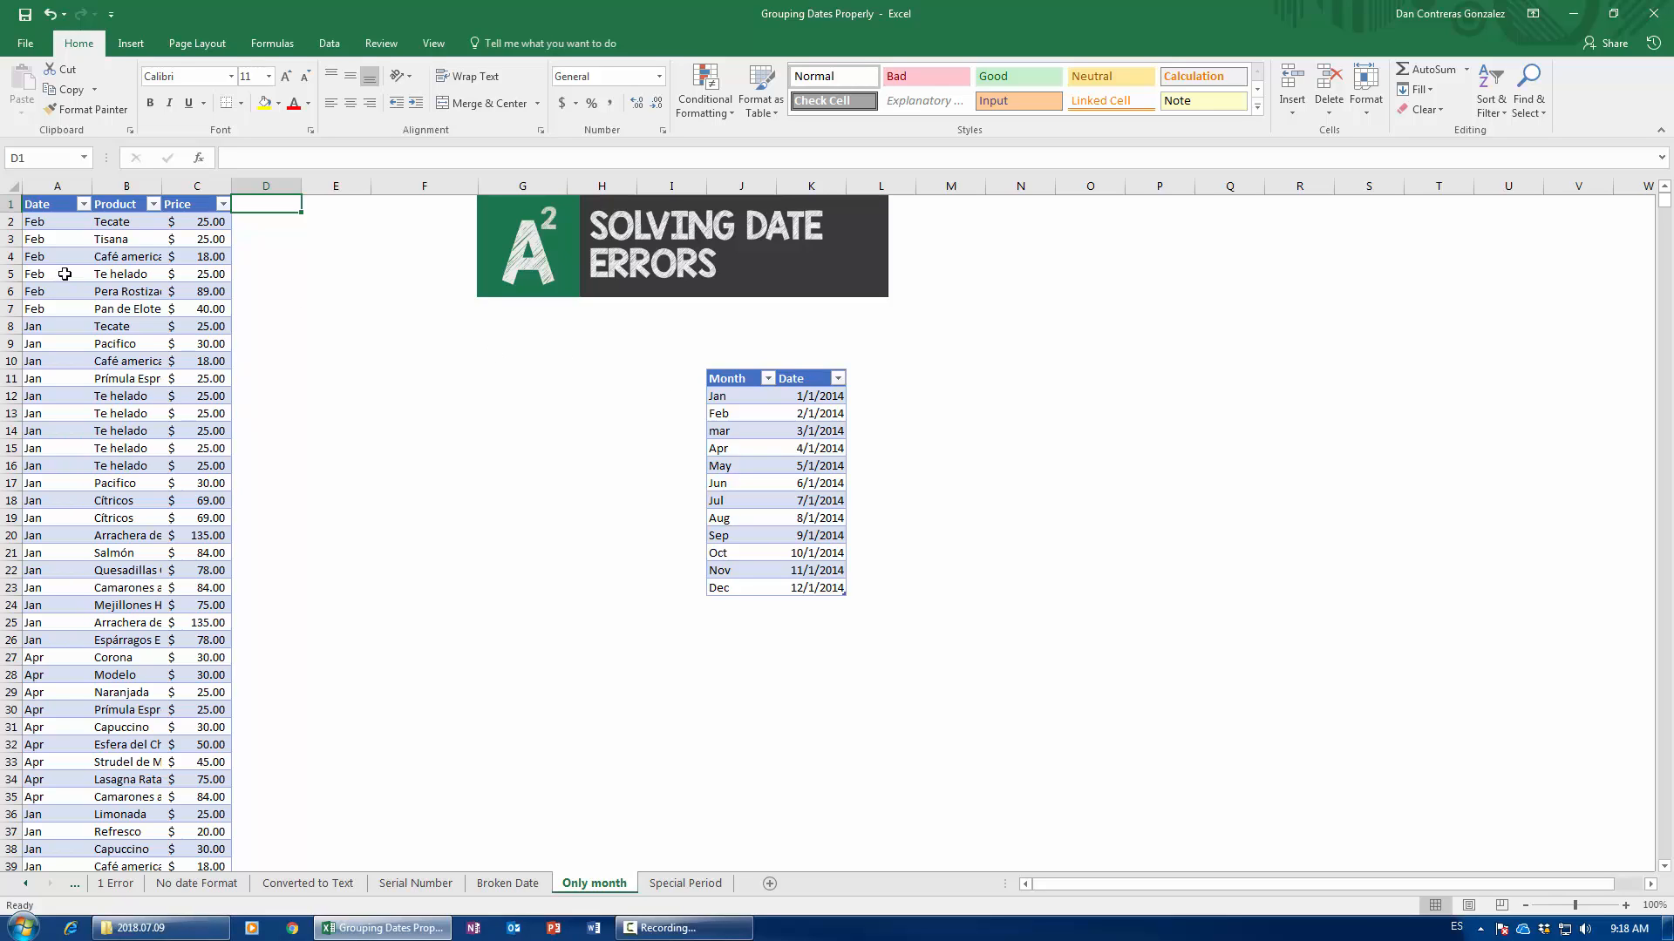
- Widen the Product column to fit the product names and move the banner picture farther from the sales table
{"action": "left_click", "coordinate": [62, 228]}
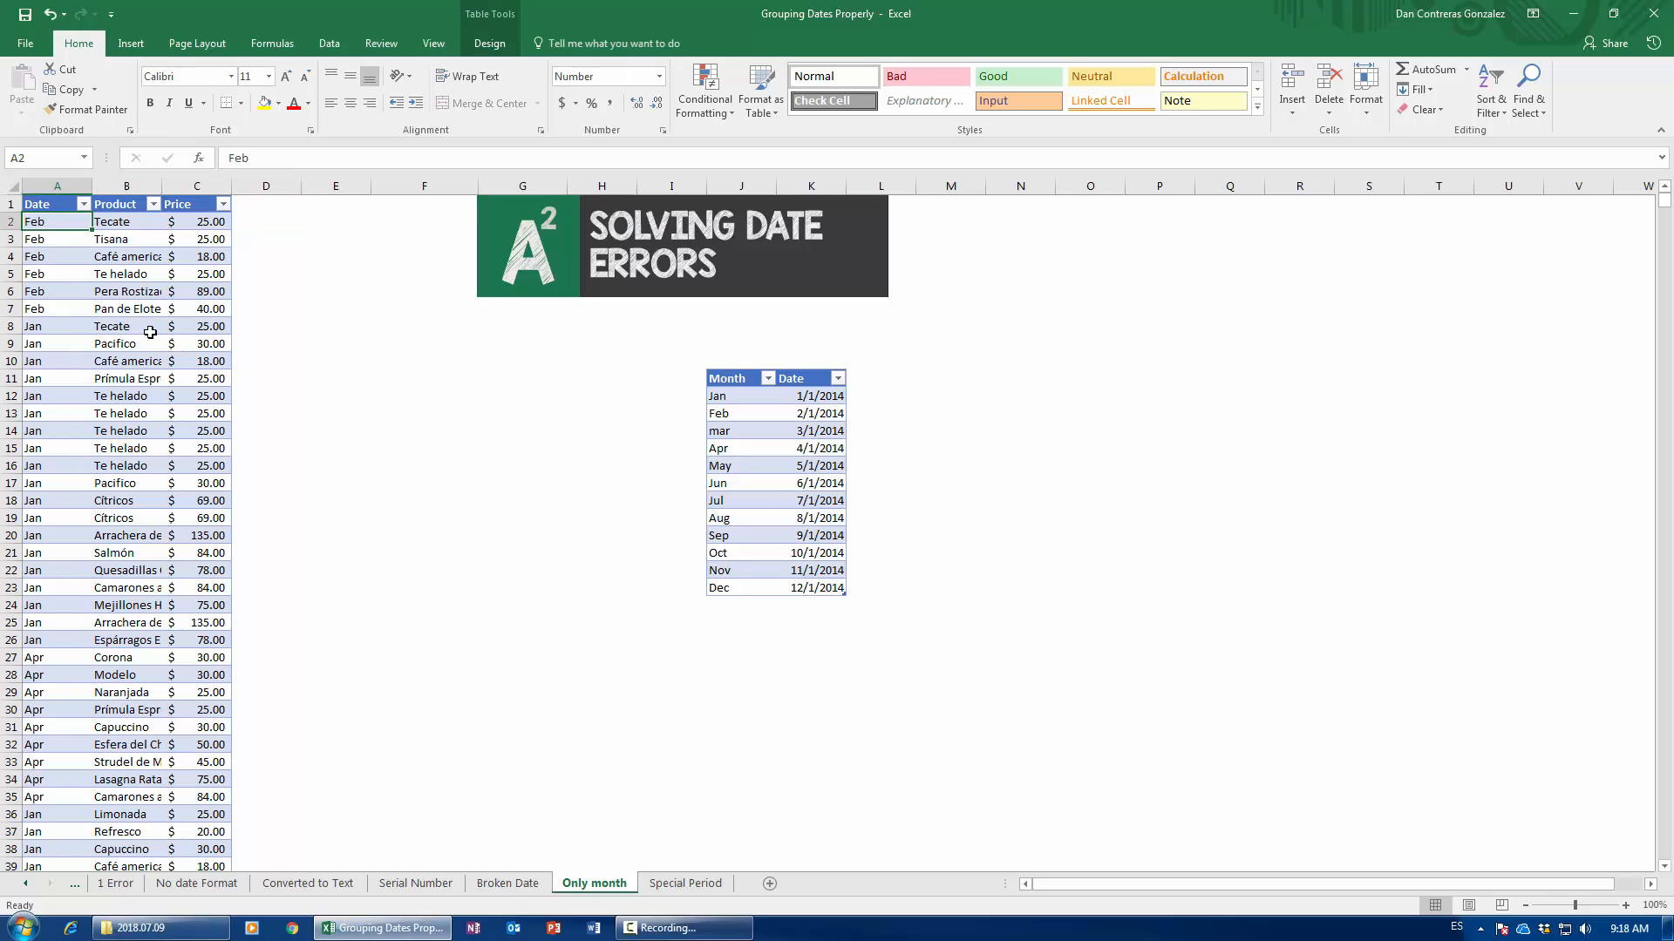
{"action": "left_click_drag", "start_coordinate": [162, 187], "coordinate": [196, 186]}
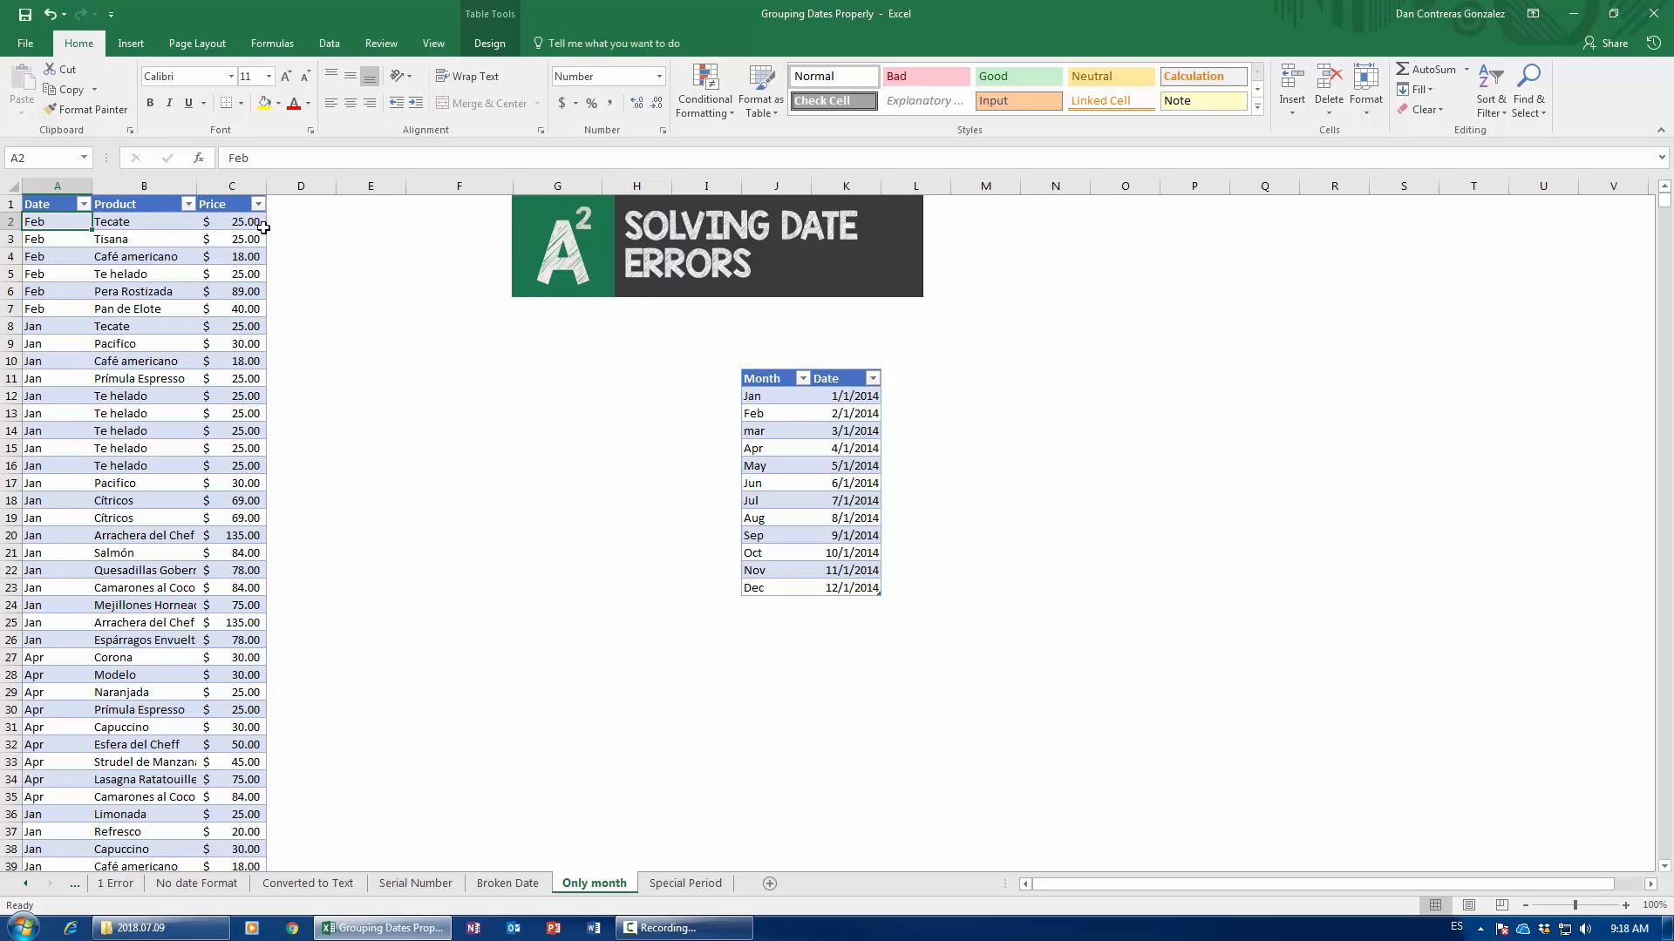
{"action": "left_click_drag", "start_coordinate": [546, 262], "coordinate": [627, 262]}
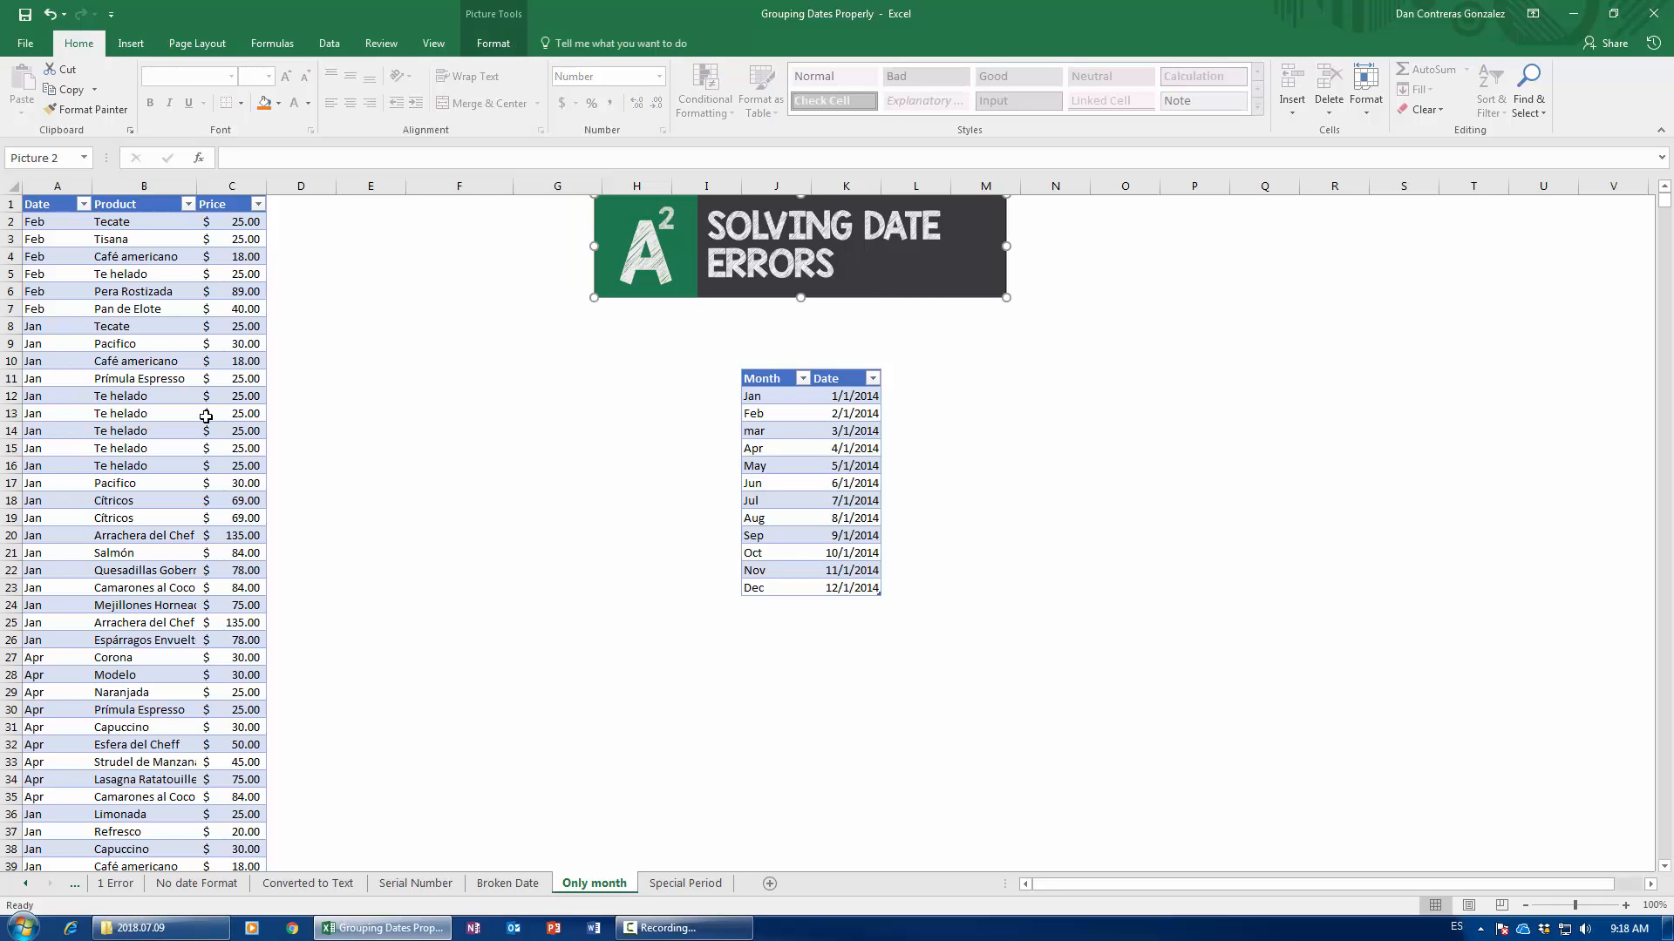
- Create a PivotTable from the sales table at M15 on the existing sheet, with Date in rows and the sum of Price in values
{"action": "left_click", "coordinate": [203, 343]}
{"action": "left_click", "coordinate": [131, 42]}
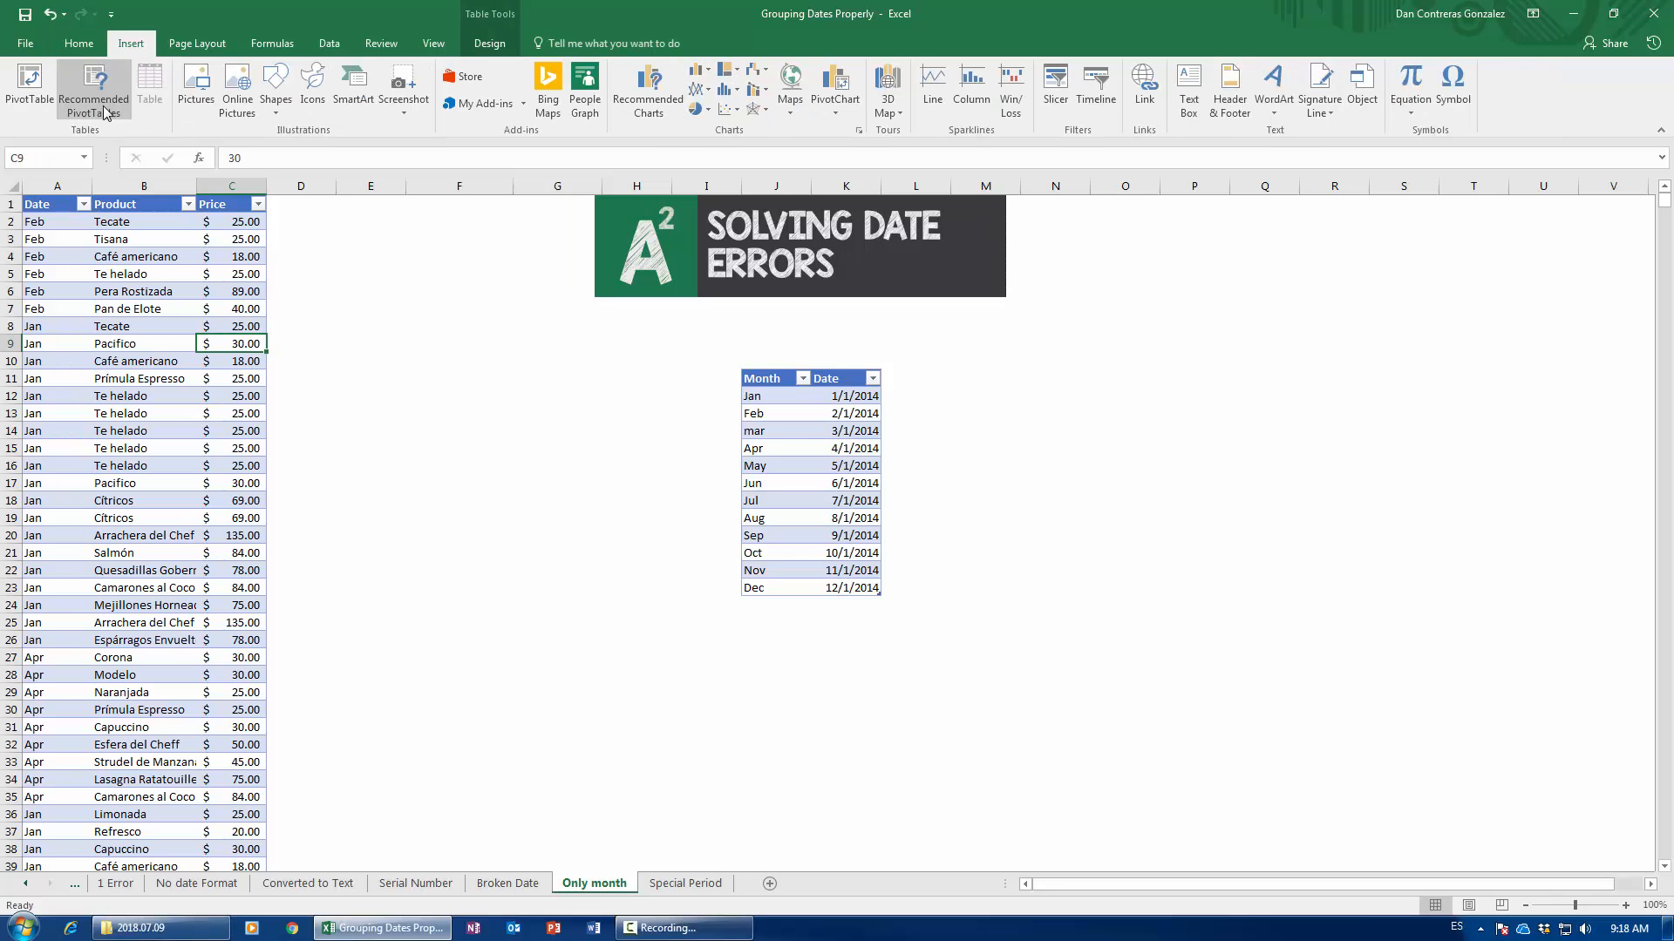
{"action": "left_click", "coordinate": [35, 95]}
{"action": "left_click", "coordinate": [219, 364]}
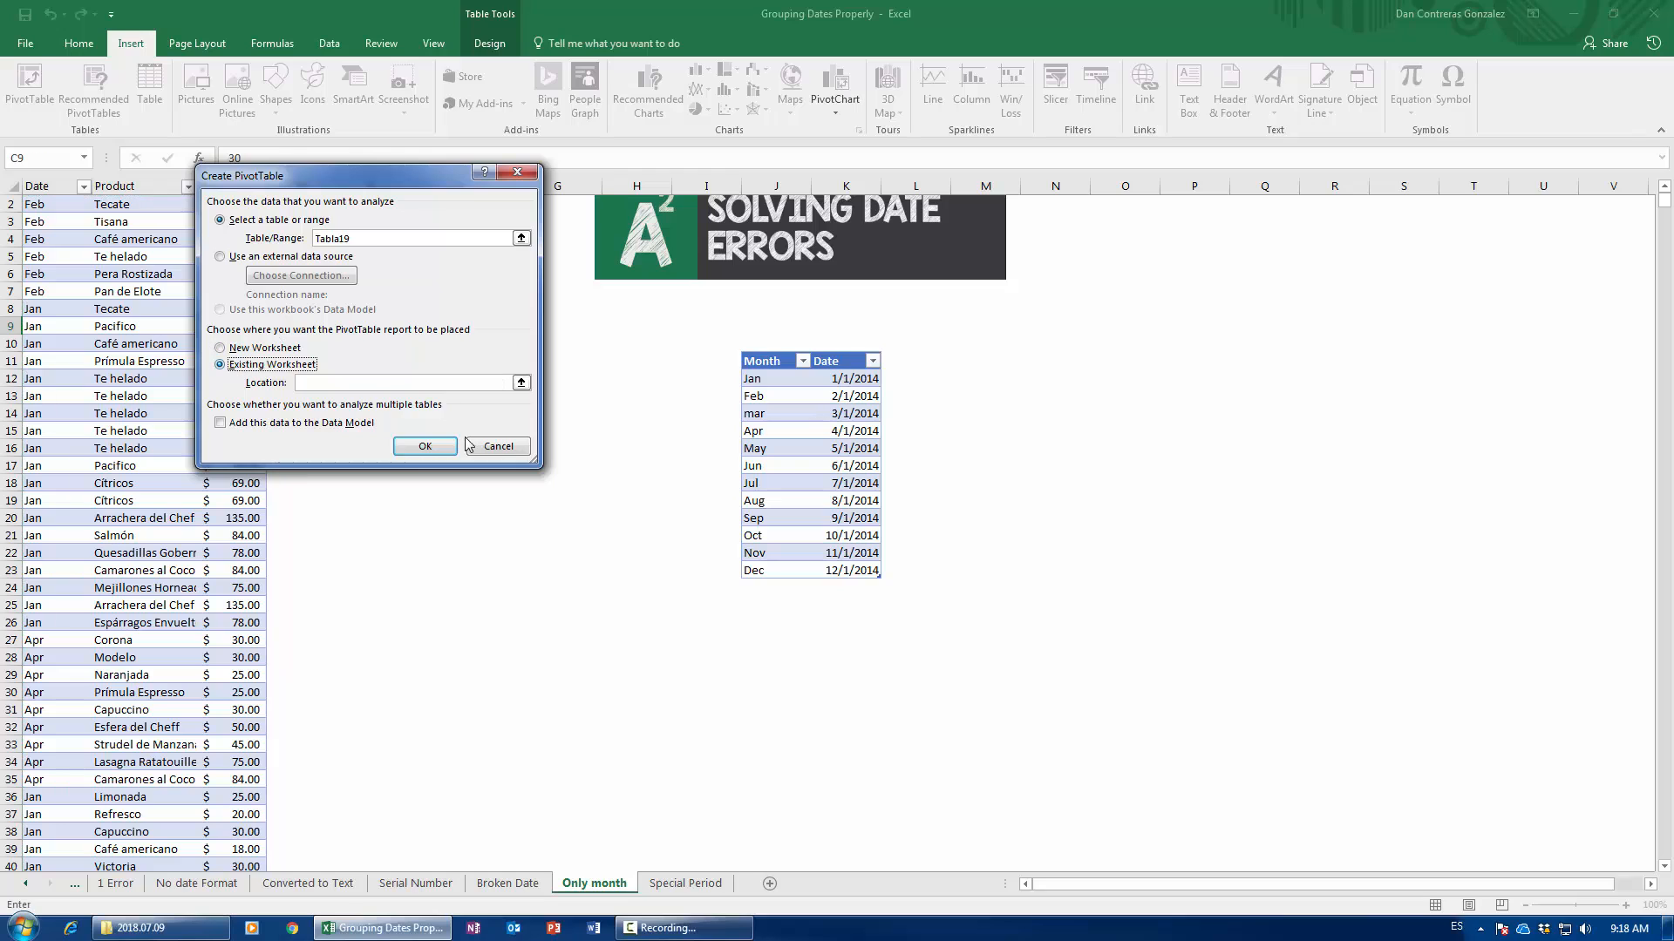
{"action": "left_click", "coordinate": [985, 431]}
{"action": "left_click", "coordinate": [425, 445]}
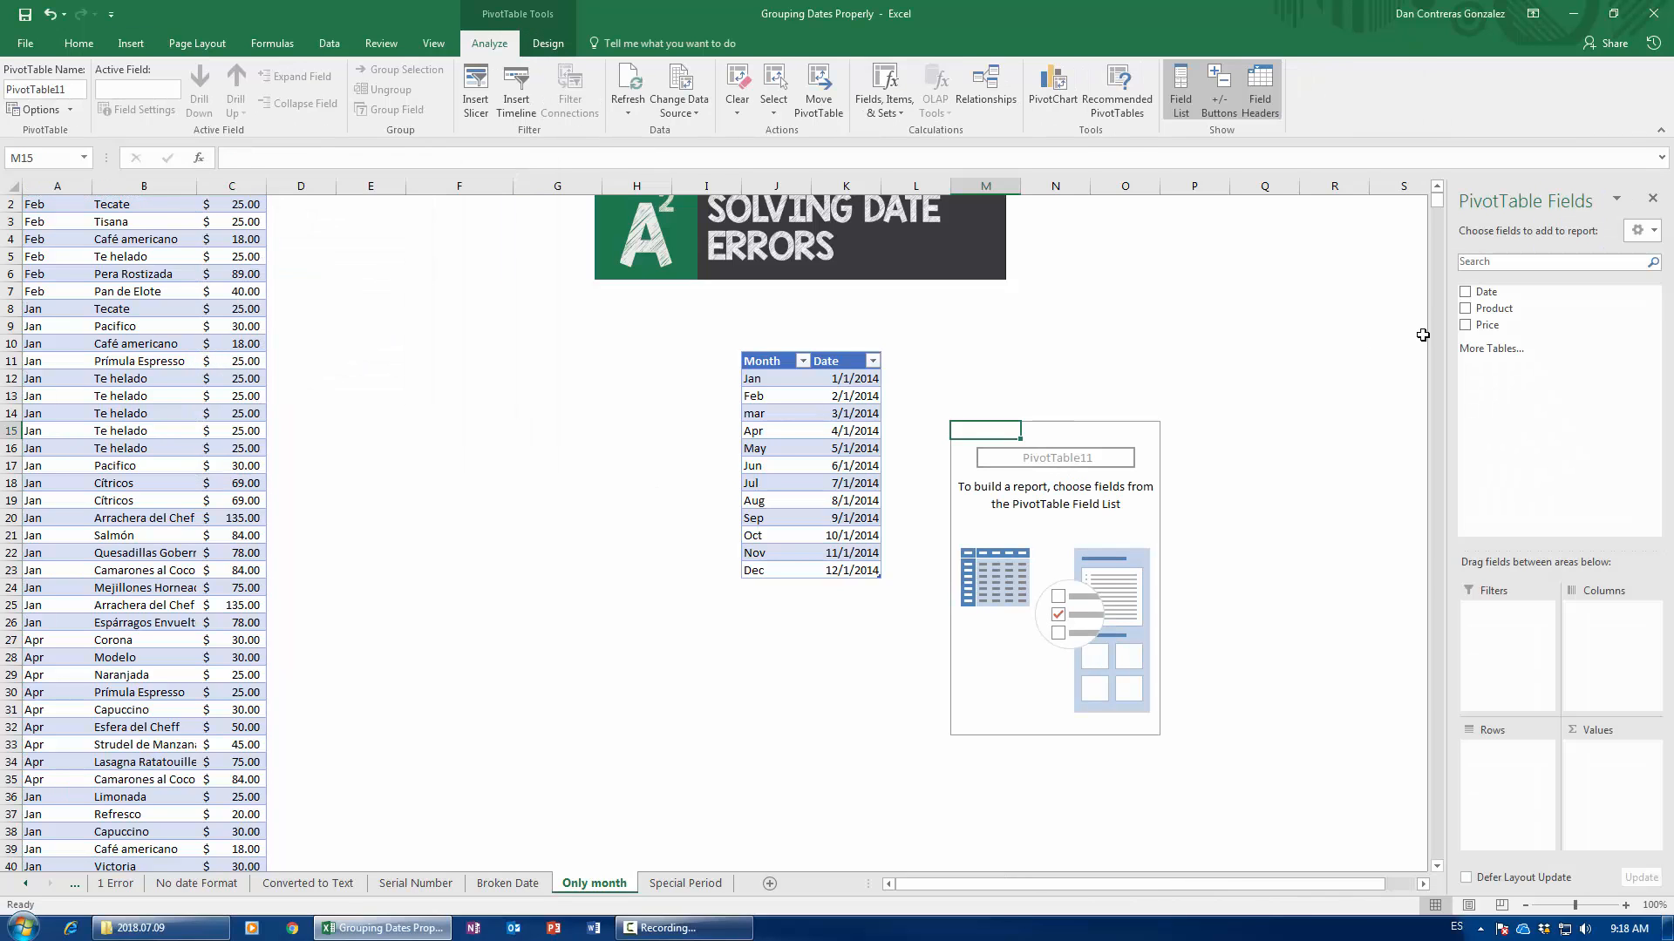
{"action": "left_click_drag", "start_coordinate": [1484, 293], "coordinate": [1505, 769]}
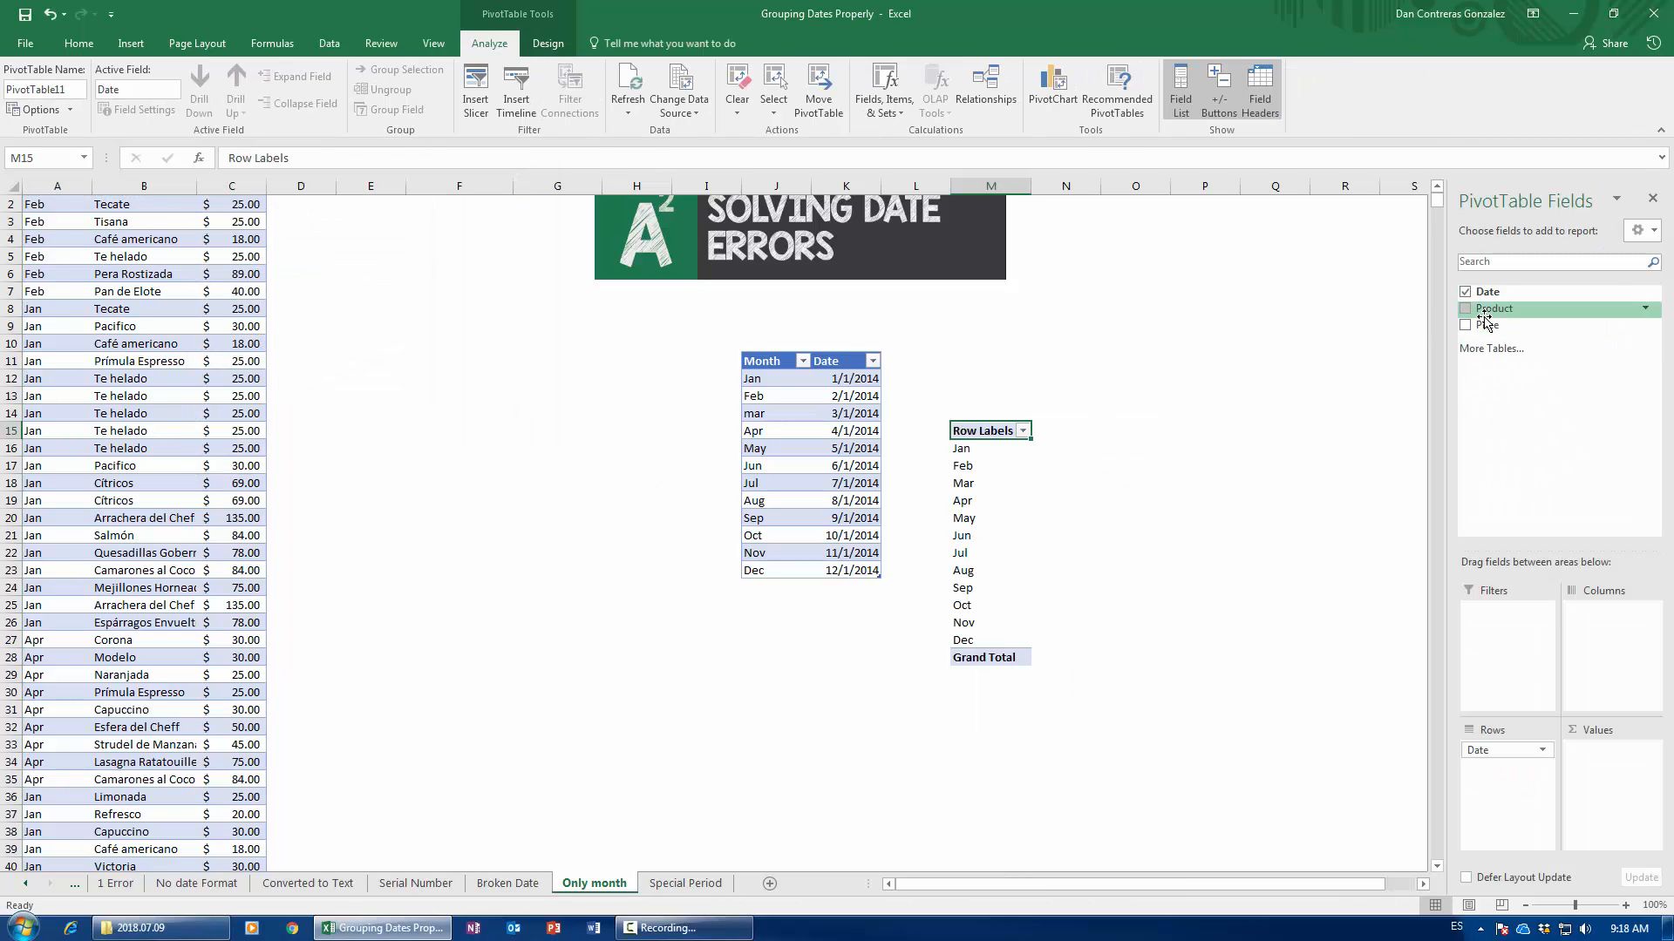
{"action": "left_click_drag", "start_coordinate": [1491, 324], "coordinate": [1617, 797]}
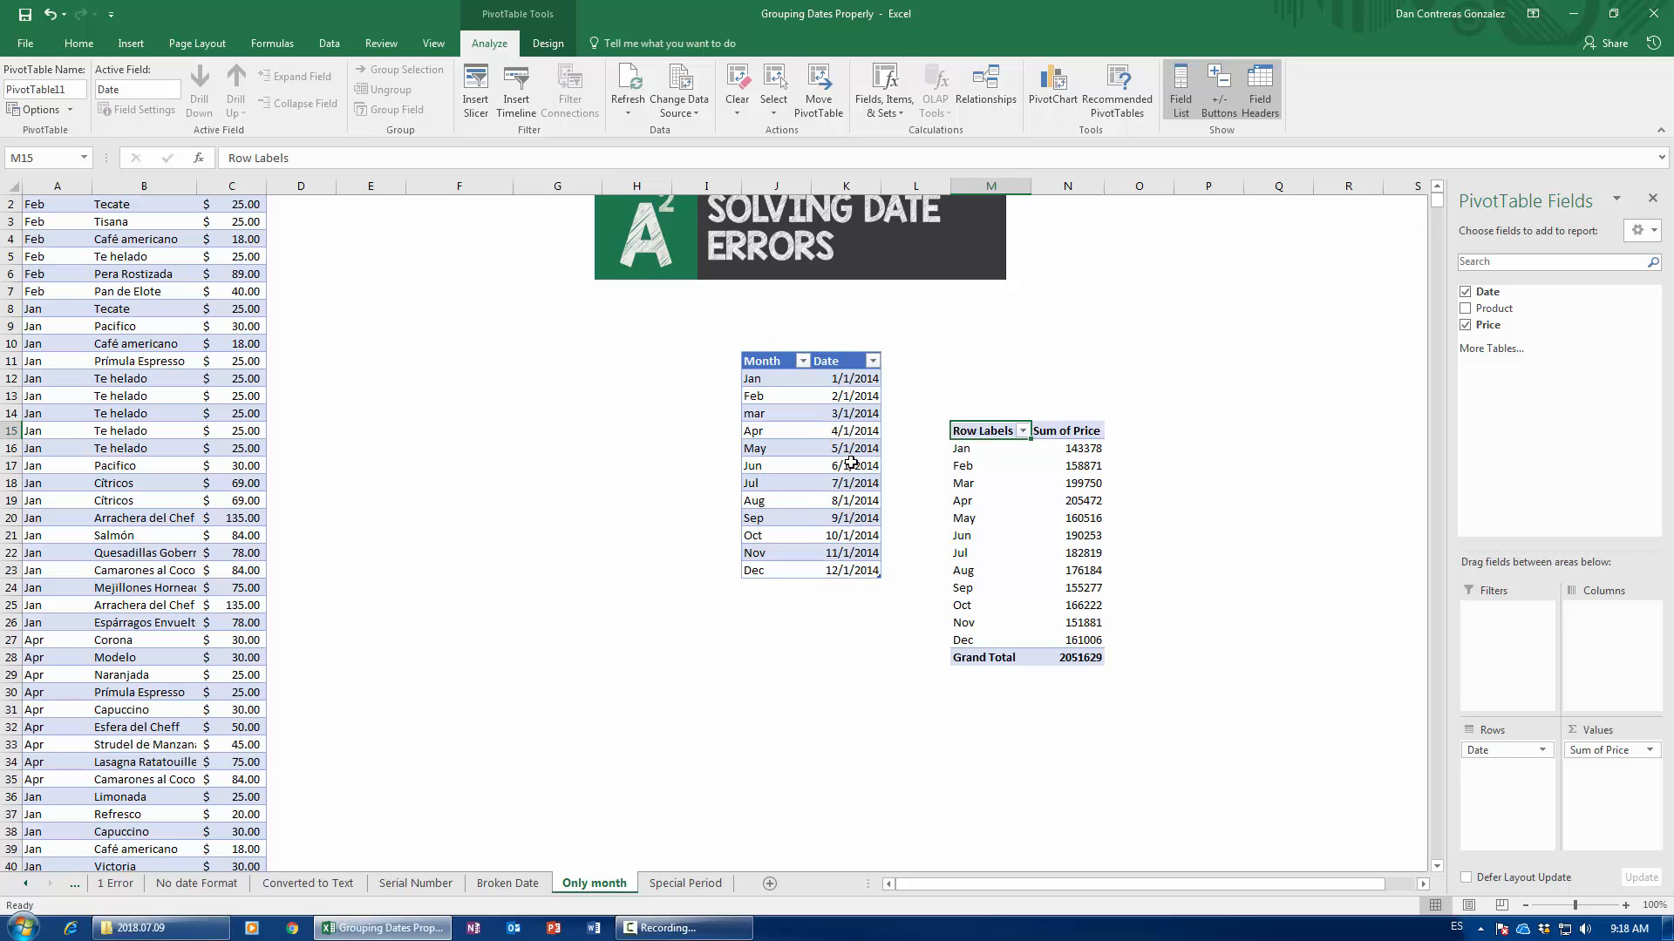
- Try to group the PivotTable's month labels, and delete the PivotTable from the sheet
{"action": "left_click", "coordinate": [1010, 511]}
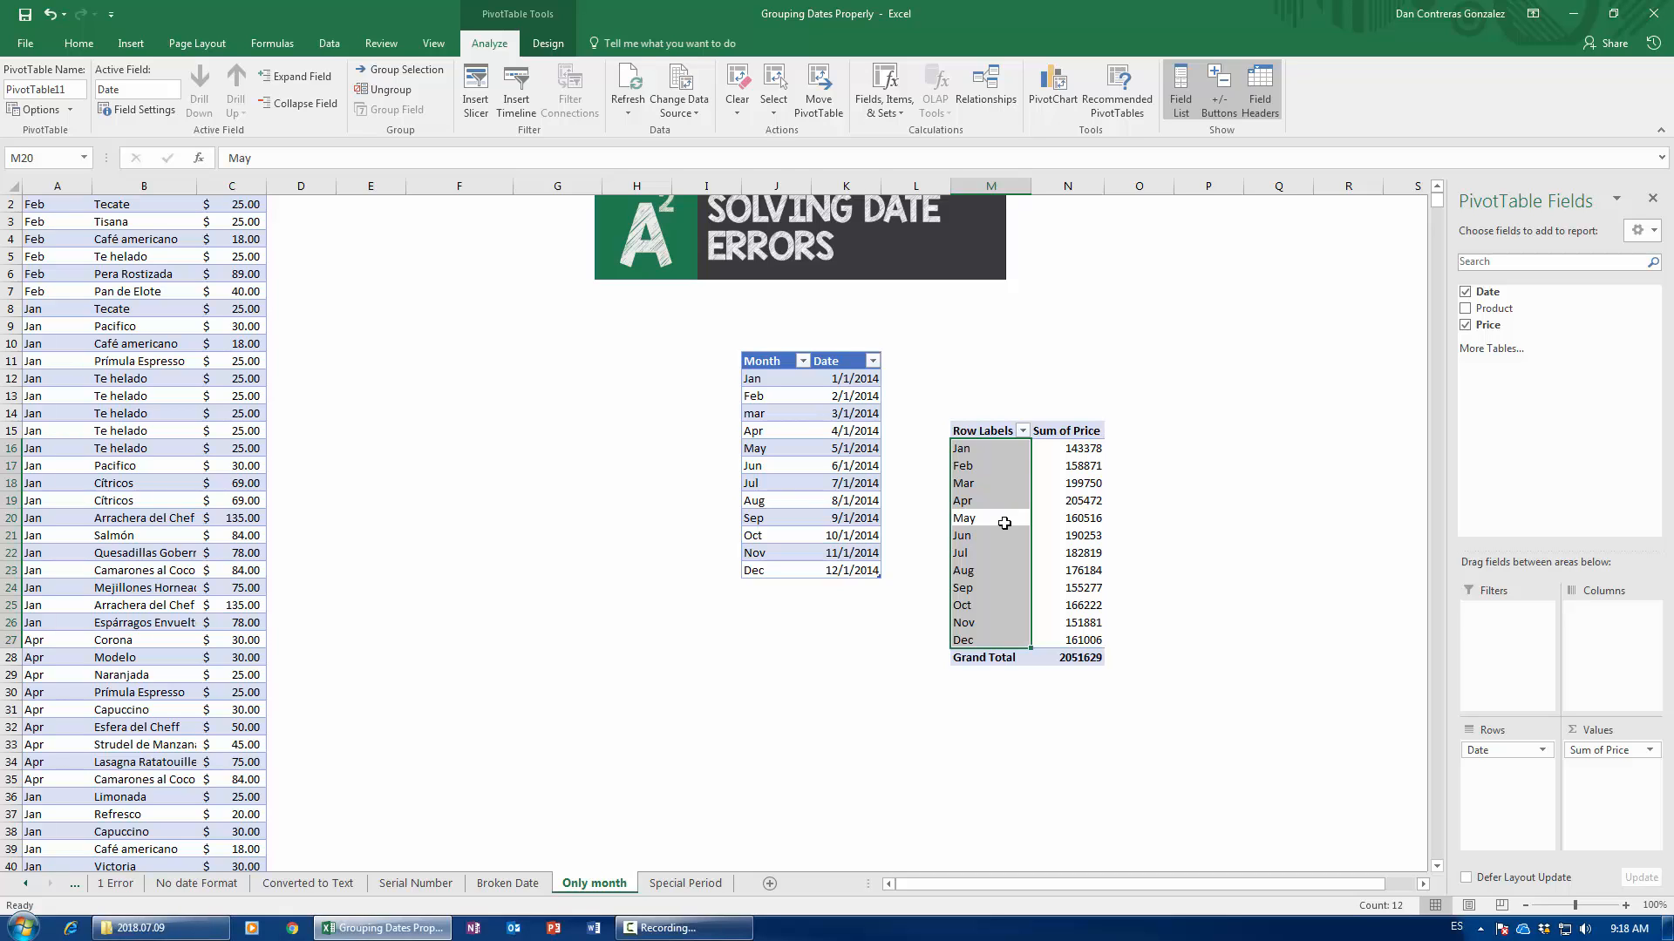
{"action": "left_click", "coordinate": [1004, 515]}
{"action": "right_click", "coordinate": [1007, 524]}
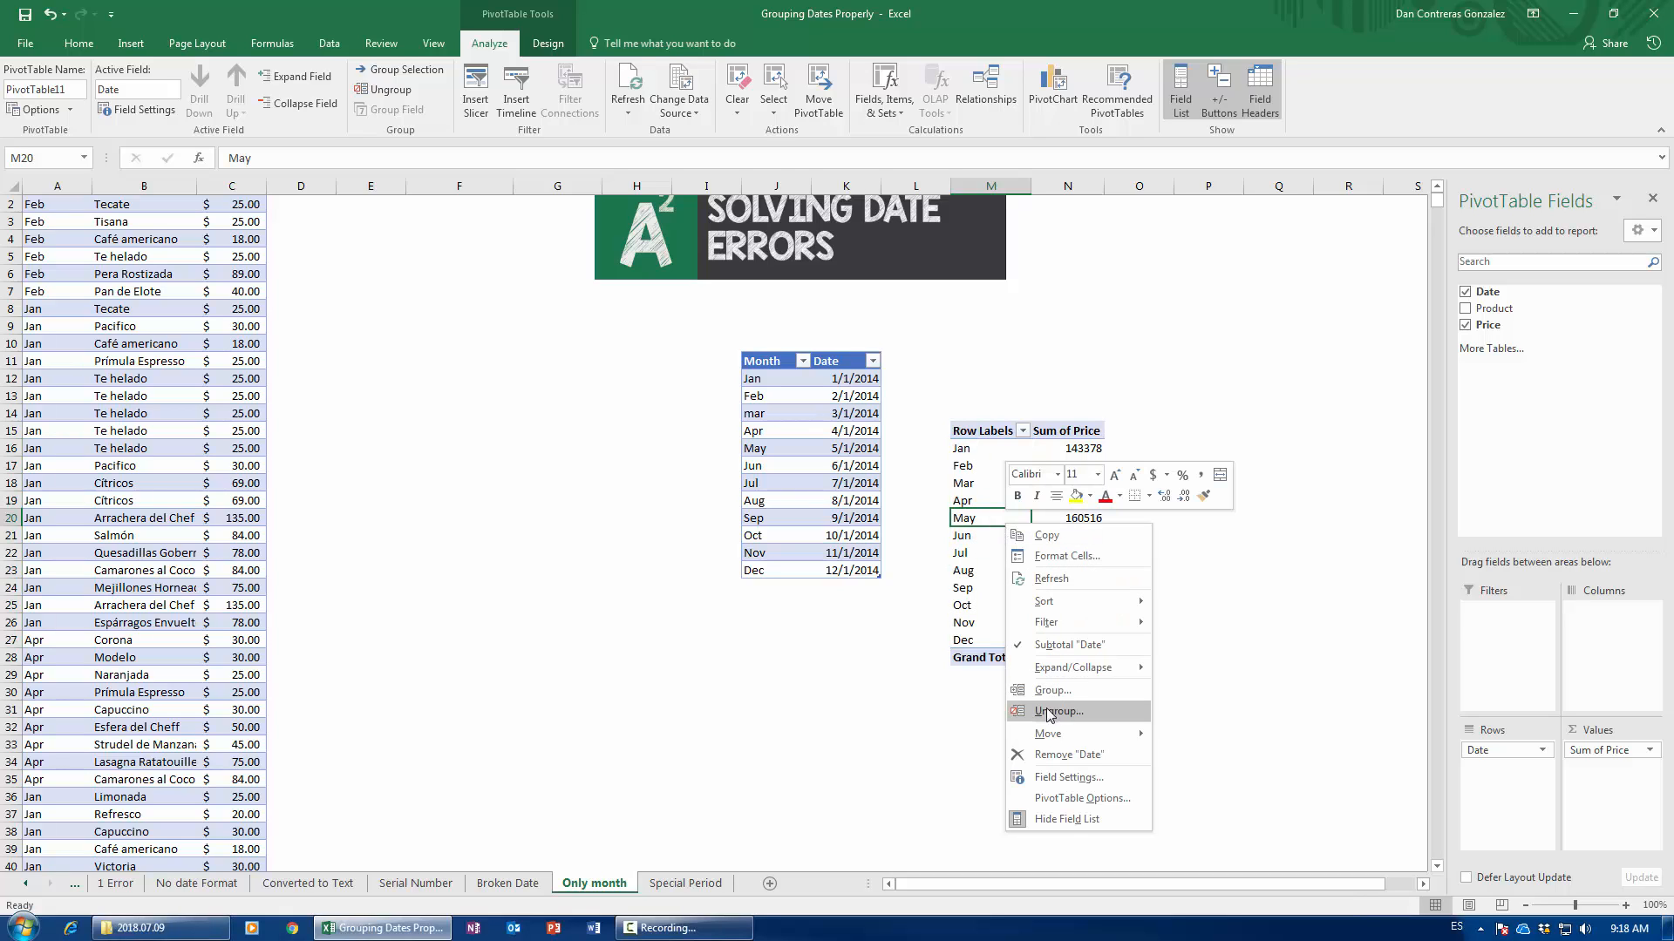
{"action": "left_click", "coordinate": [1053, 689]}
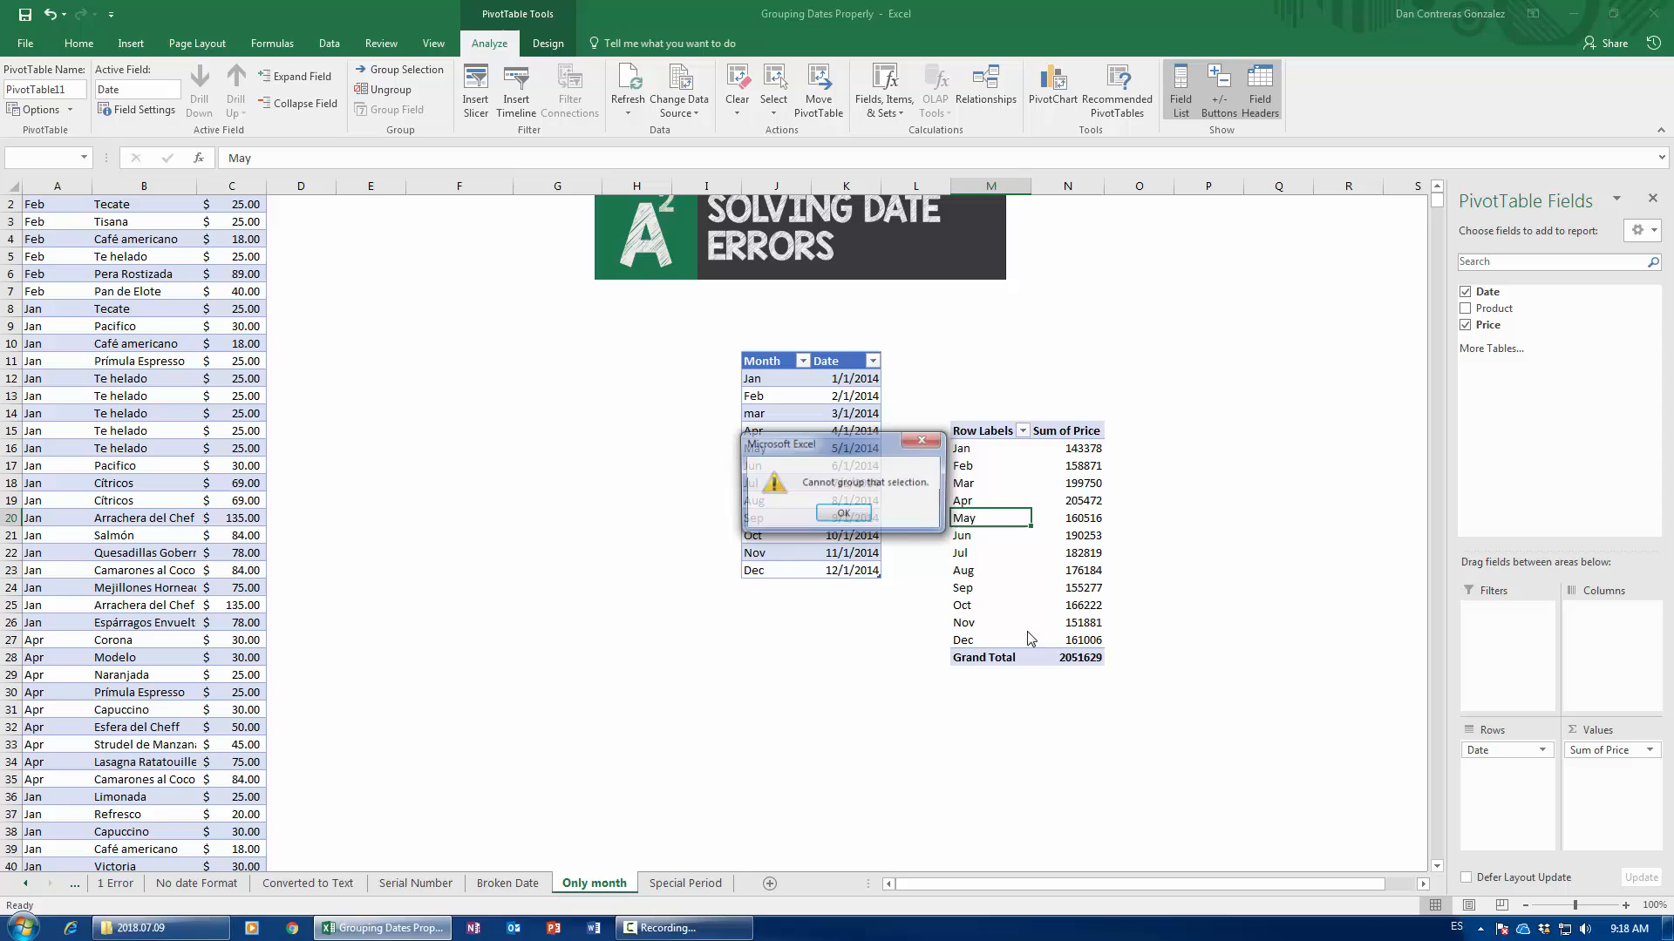
{"action": "left_click", "coordinate": [843, 514]}
{"action": "left_click_drag", "start_coordinate": [991, 396], "coordinate": [1279, 765]}
{"action": "scroll", "coordinate": [672, 755], "scroll_direction": "up", "scroll_amount": 1}
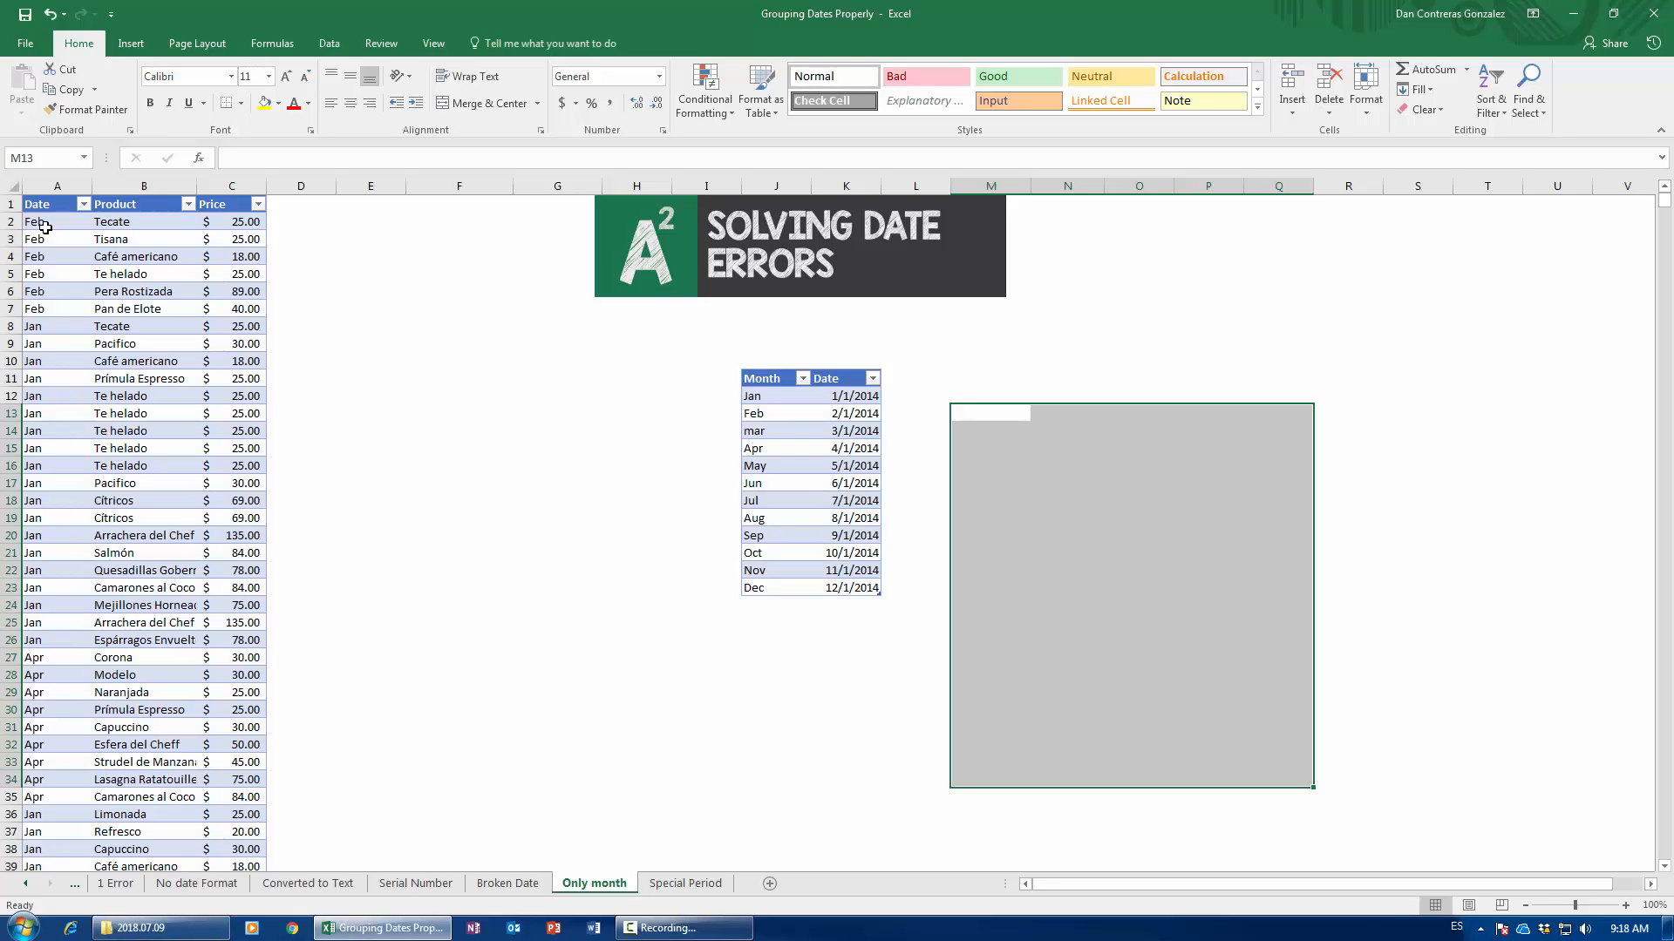
- Compare the month names in the sales table's Date column with the Month and Date lookup table
{"action": "left_click_drag", "start_coordinate": [44, 226], "coordinate": [45, 312]}
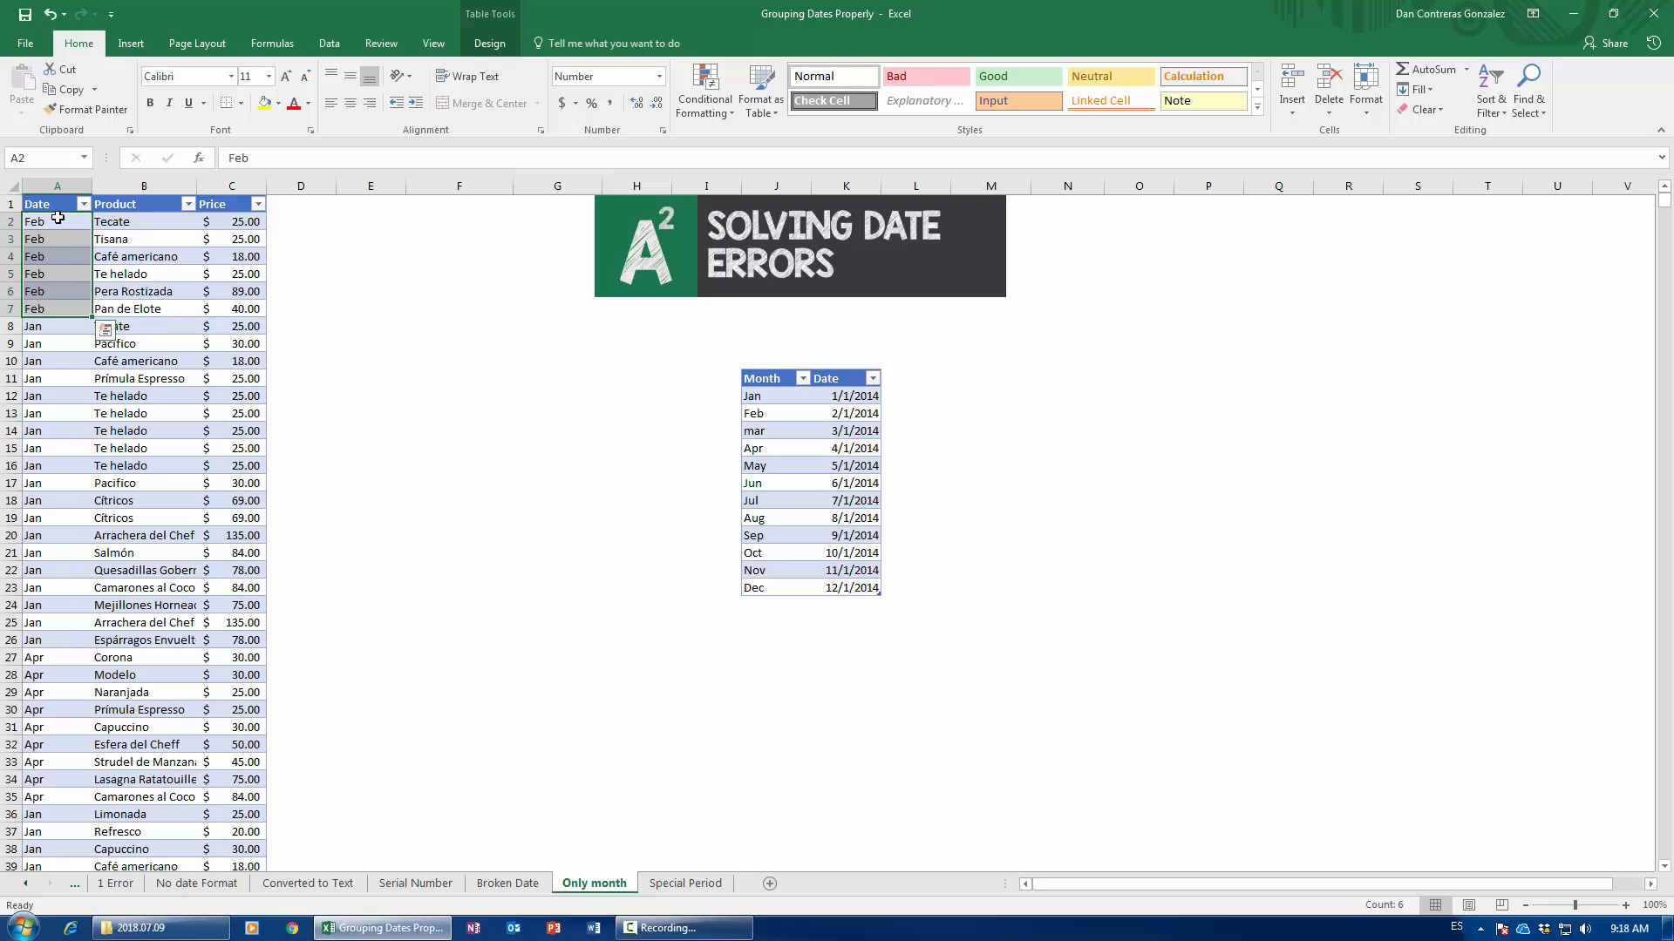
{"action": "left_click", "coordinate": [58, 218]}
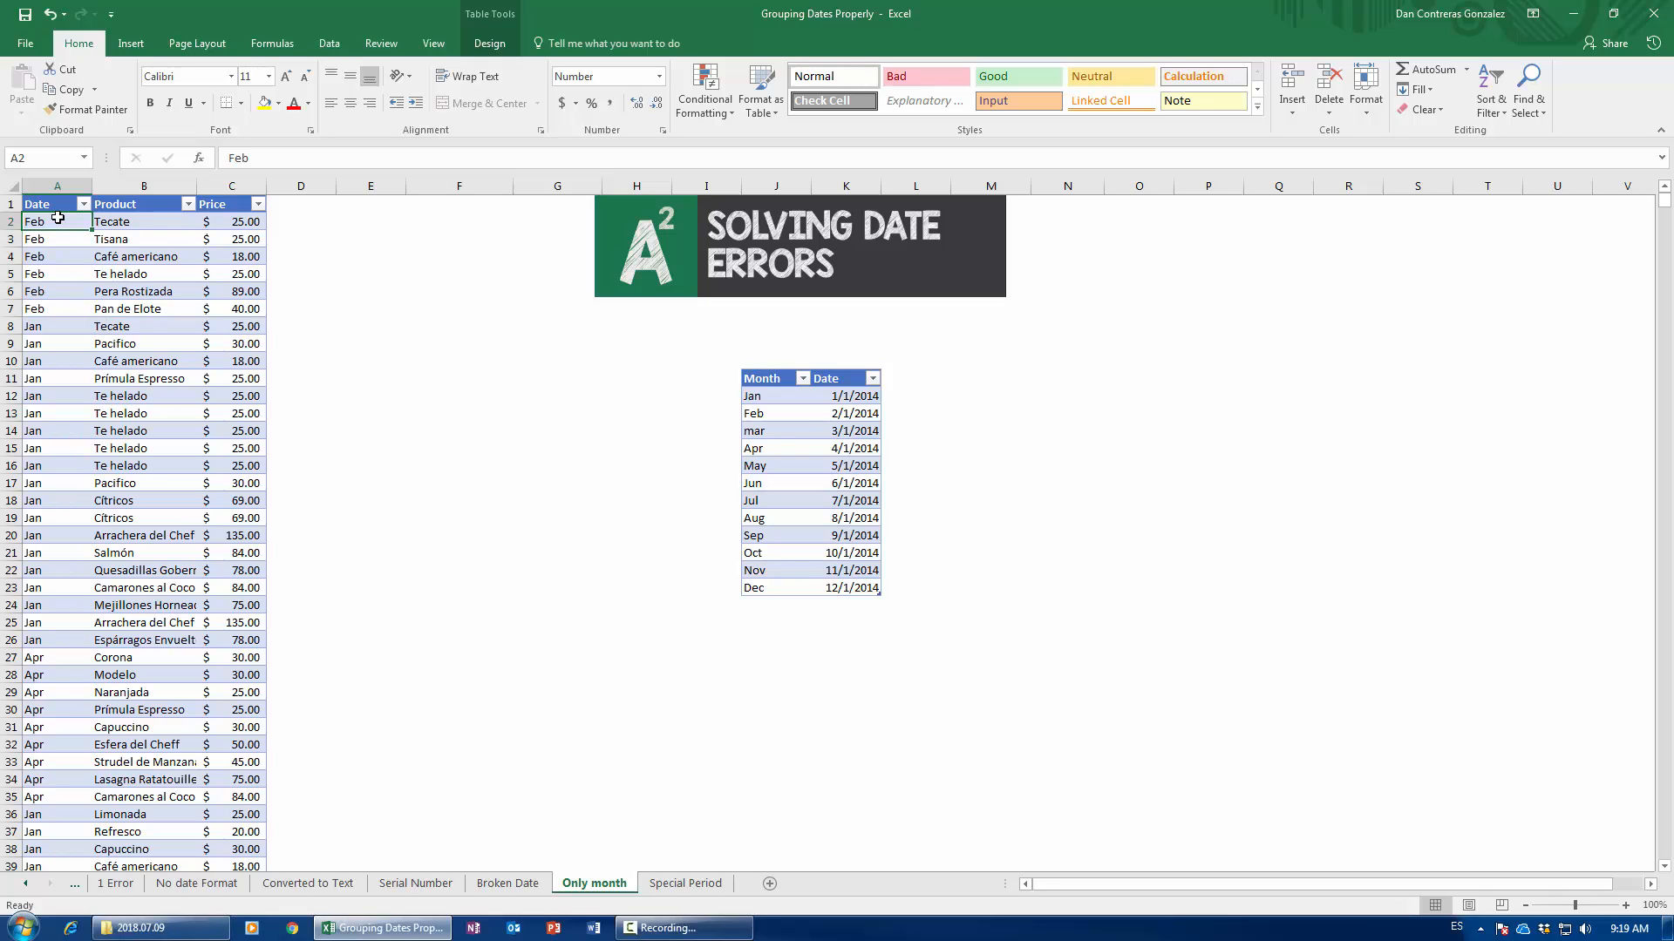
{"action": "left_click", "coordinate": [842, 417]}
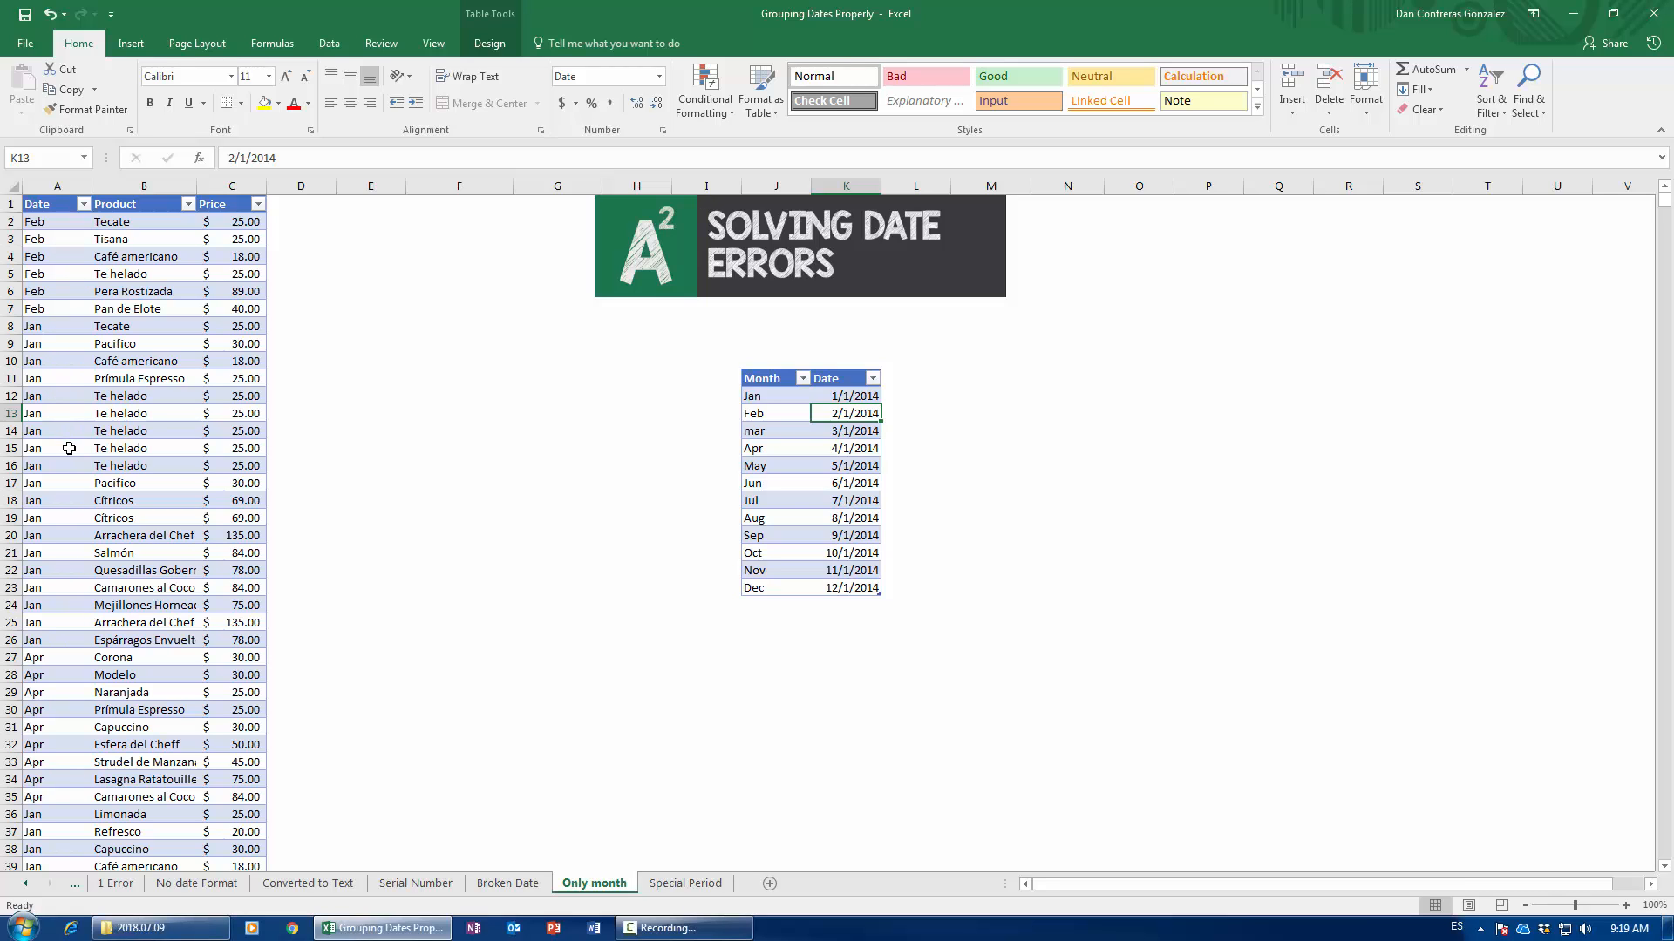
{"action": "scroll", "coordinate": [96, 493], "scroll_direction": "down", "scroll_amount": 1}
{"action": "scroll", "coordinate": [97, 493], "scroll_direction": "down", "scroll_amount": 2}
{"action": "scroll", "coordinate": [87, 392], "scroll_direction": "up", "scroll_amount": 3}
- Add a column headed Date2 in D1, directly after the sales table's Price column
{"action": "left_click", "coordinate": [300, 185]}
{"action": "left_click", "coordinate": [306, 209]}
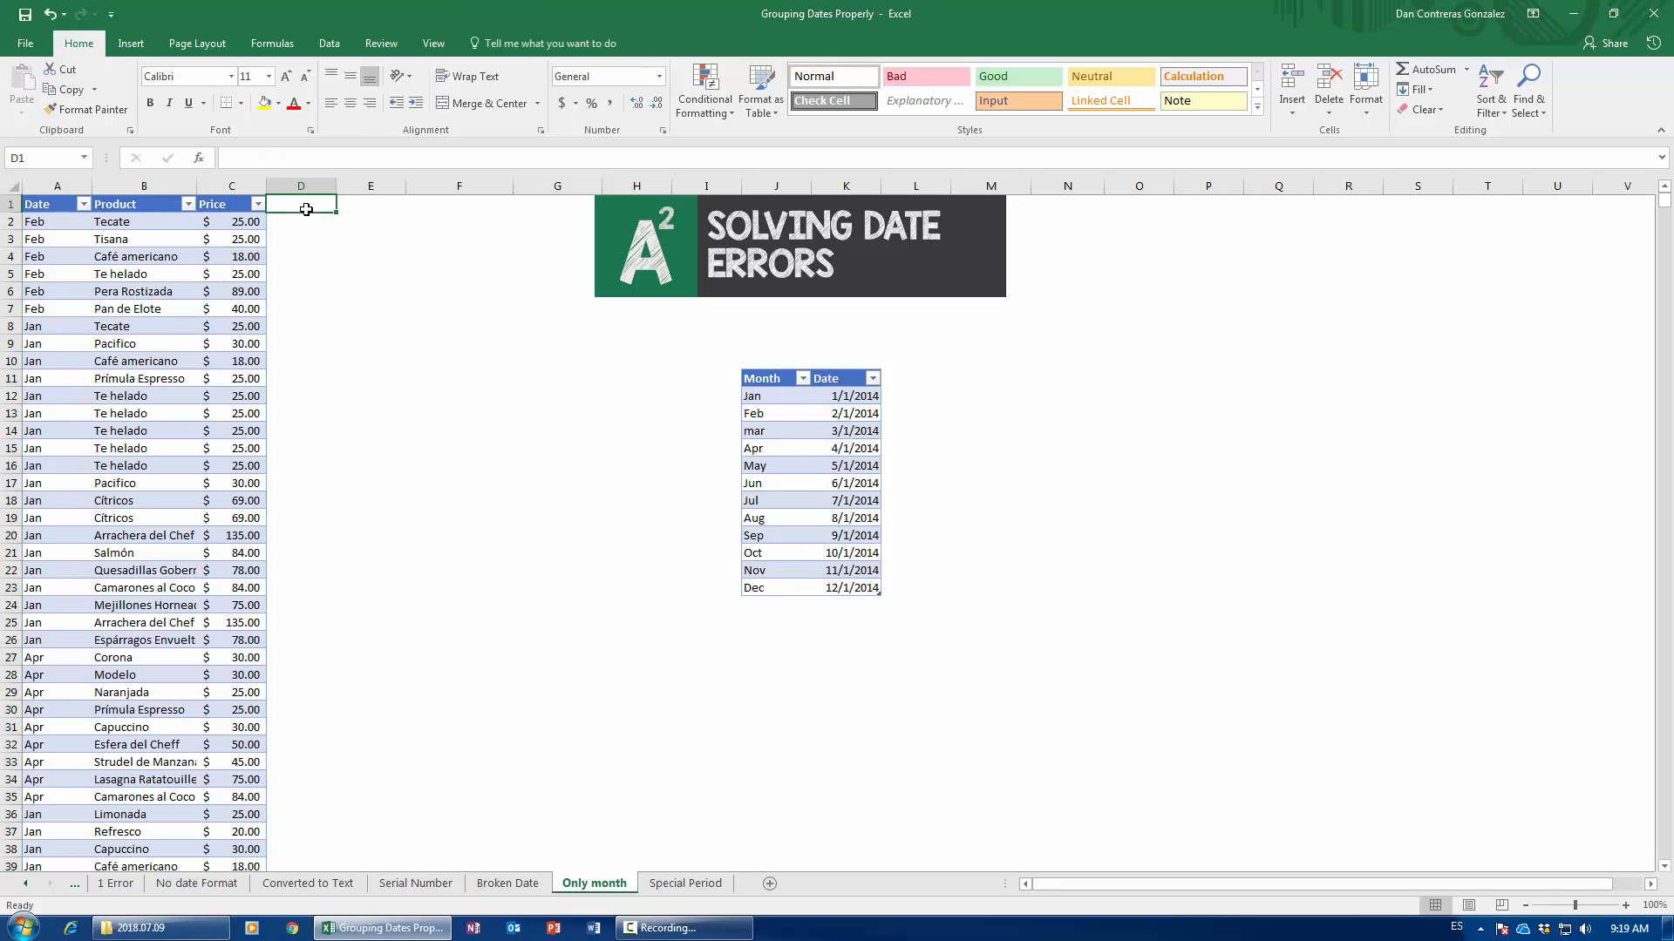
{"action": "type", "text": "Date2"}
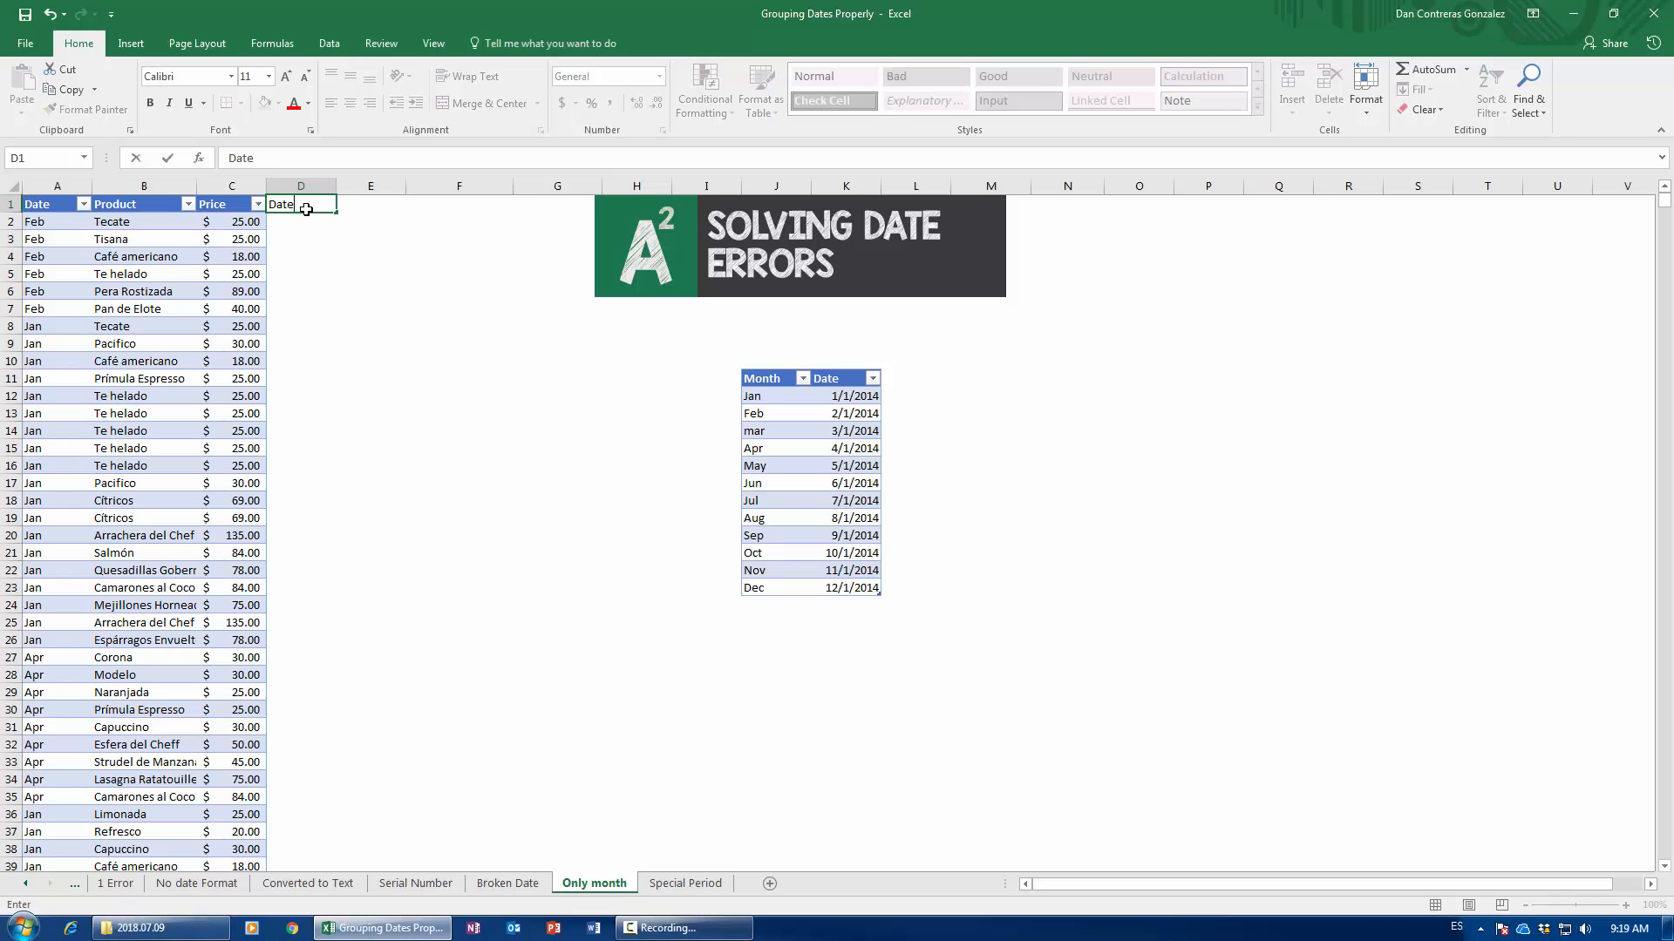
{"action": "key", "text": "Return"}
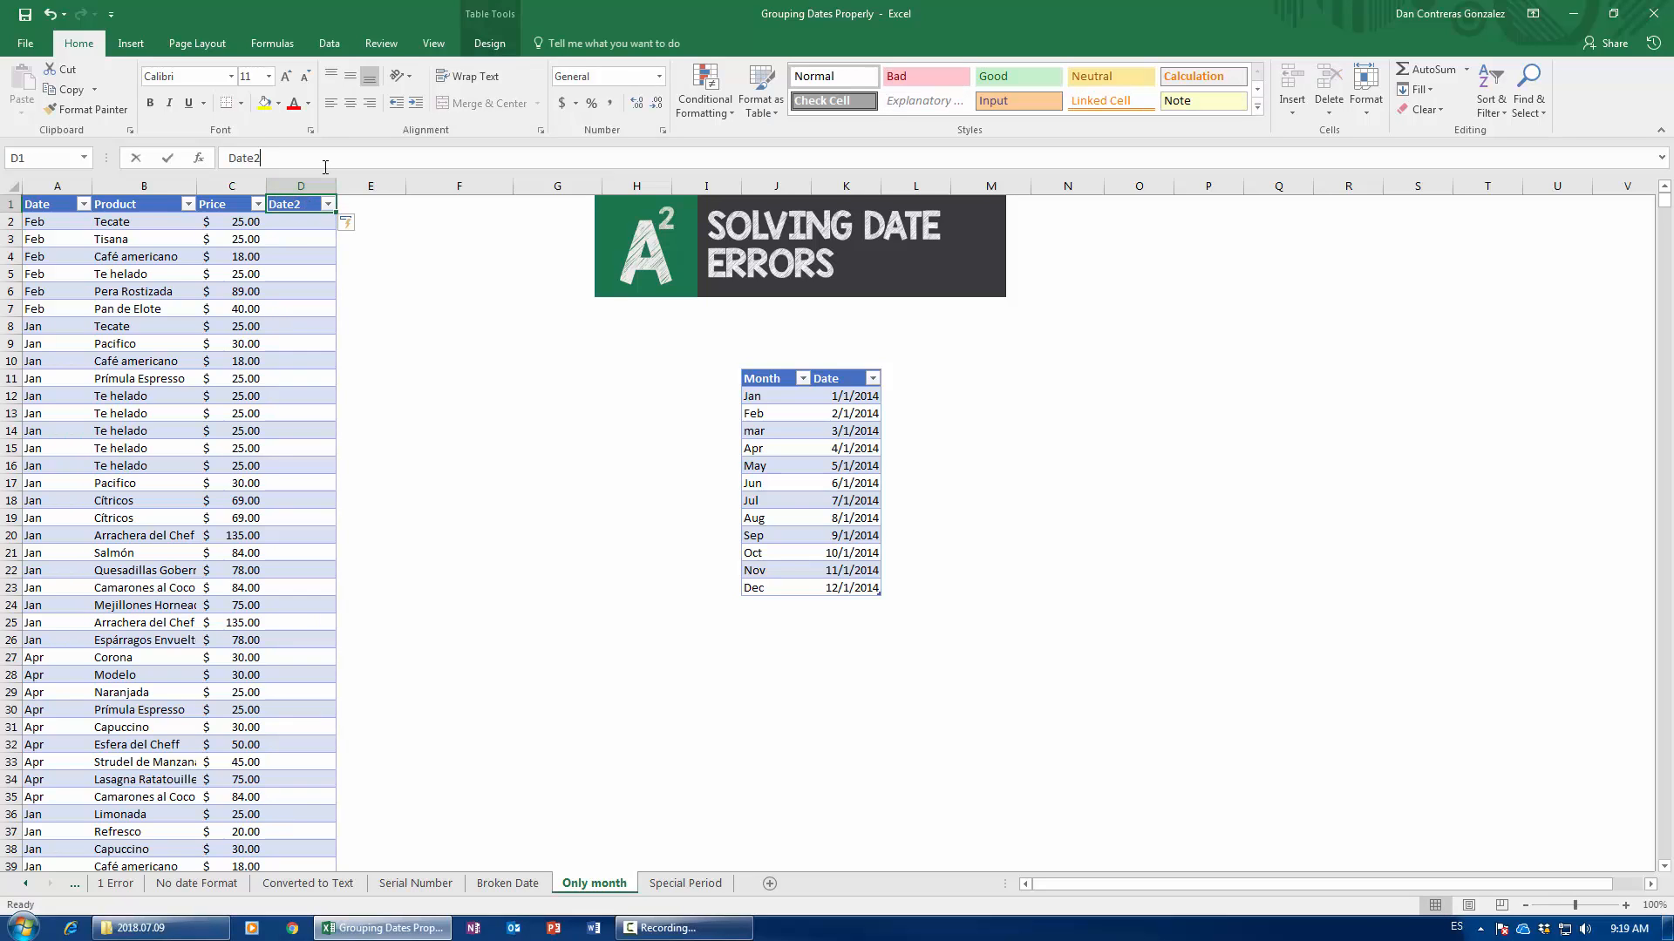
- Rename the header in D1 to Proper date and widen its column
{"action": "left_click", "coordinate": [325, 165]}
{"action": "key", "text": "BackSpace"}
{"action": "key", "text": "BackSpace"}
{"action": "key", "text": "BackSpace"}
{"action": "key", "text": "BackSpace"}
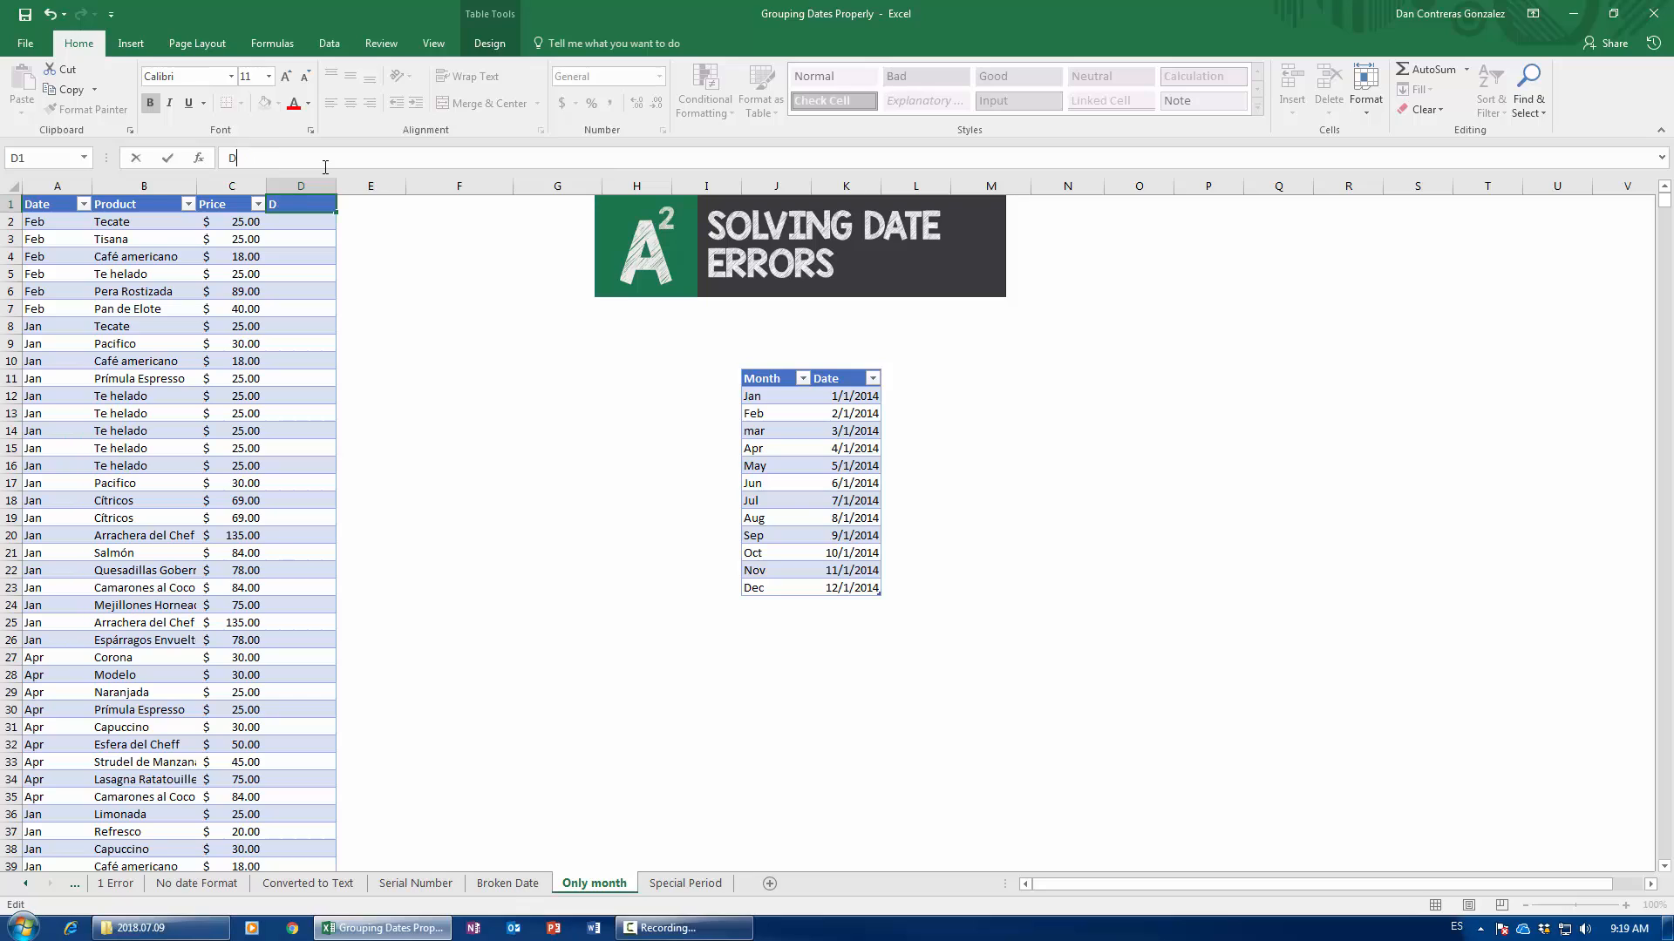
{"action": "type", "text": "Proper date"}
{"action": "key", "text": "Return"}
{"action": "left_click_drag", "start_coordinate": [329, 176], "coordinate": [389, 177]}
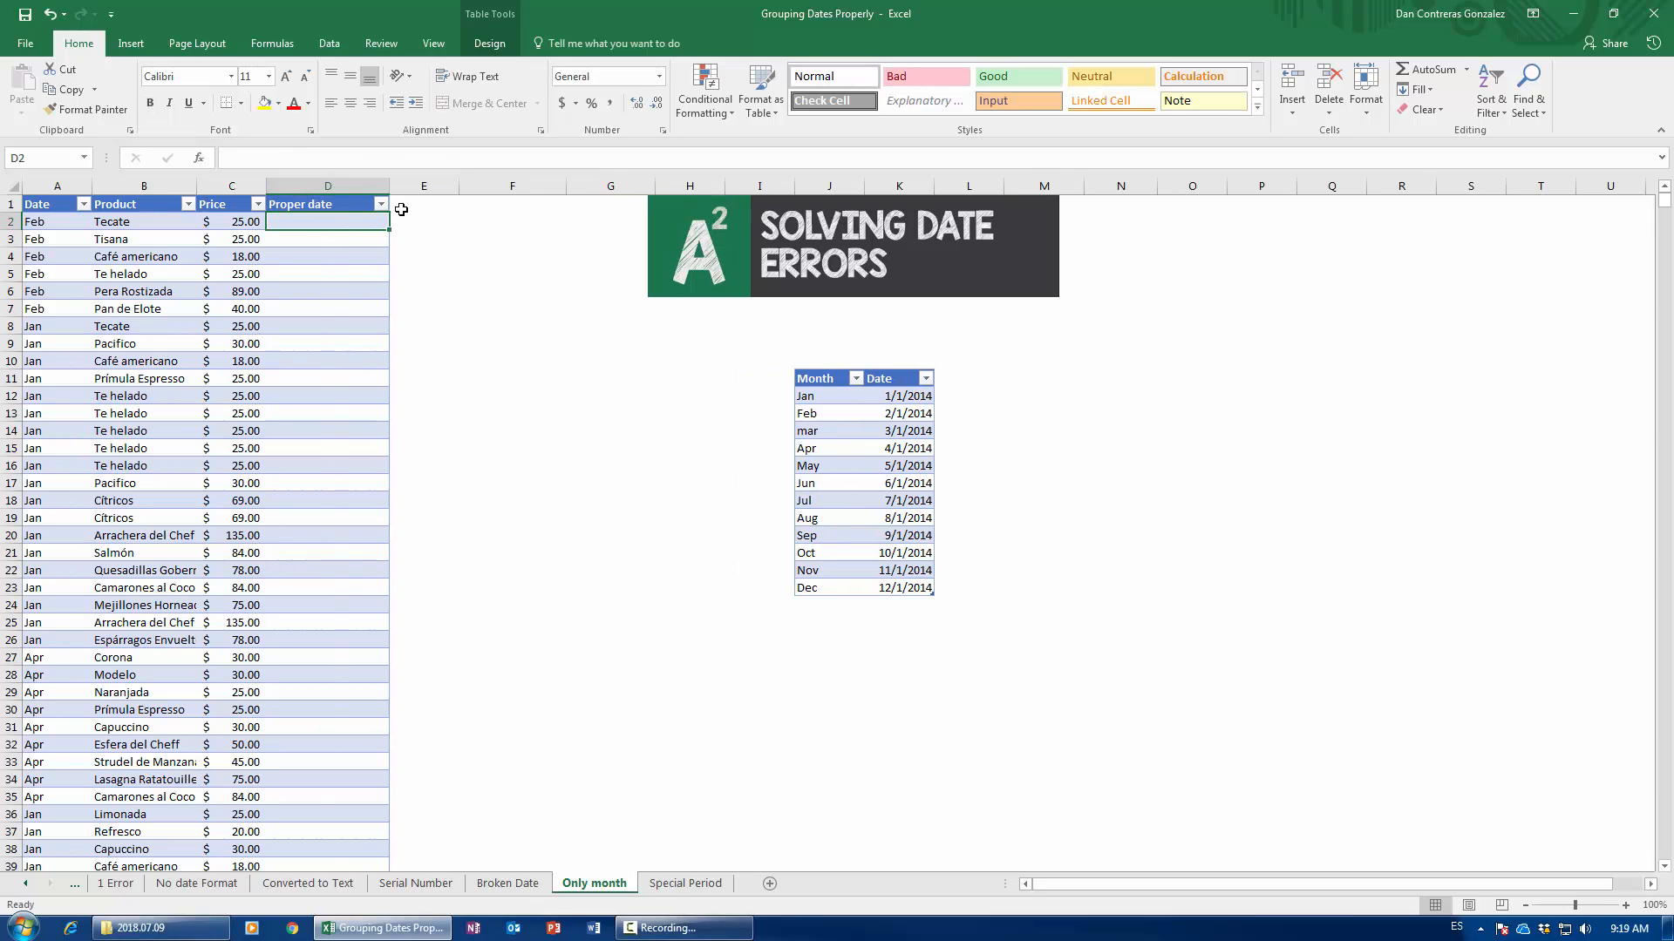
- Check the Feb row of the Month and Date lookup table and begin a formula in D2 under Proper date
{"action": "type", "text": "="}
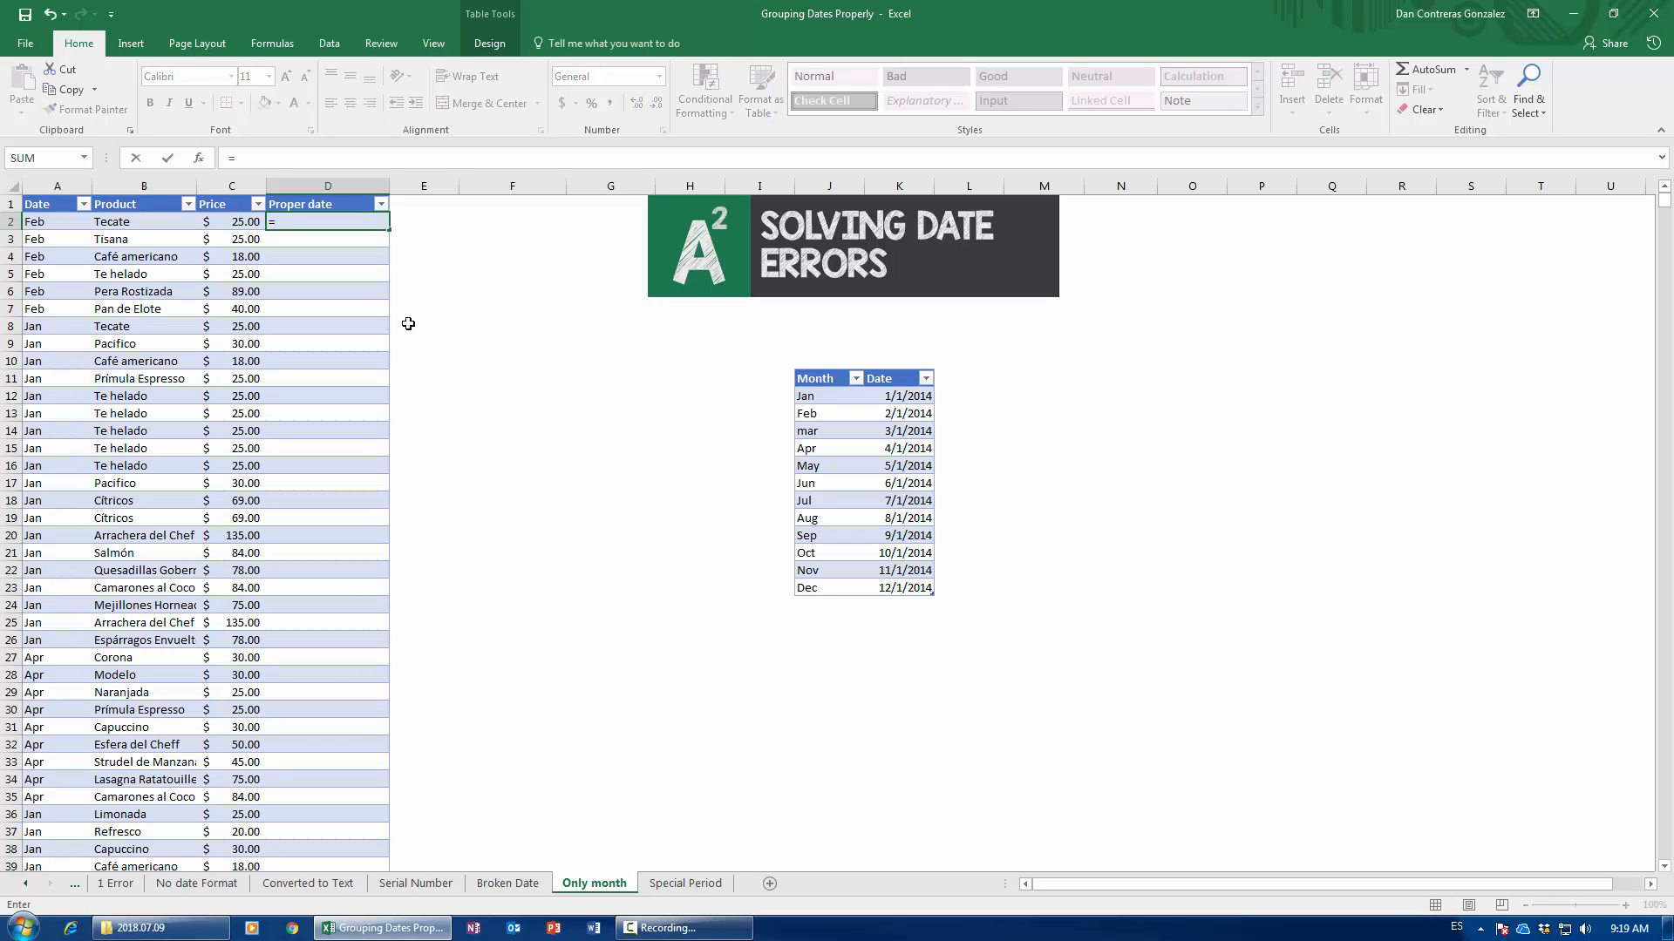
{"action": "key", "text": "Escape"}
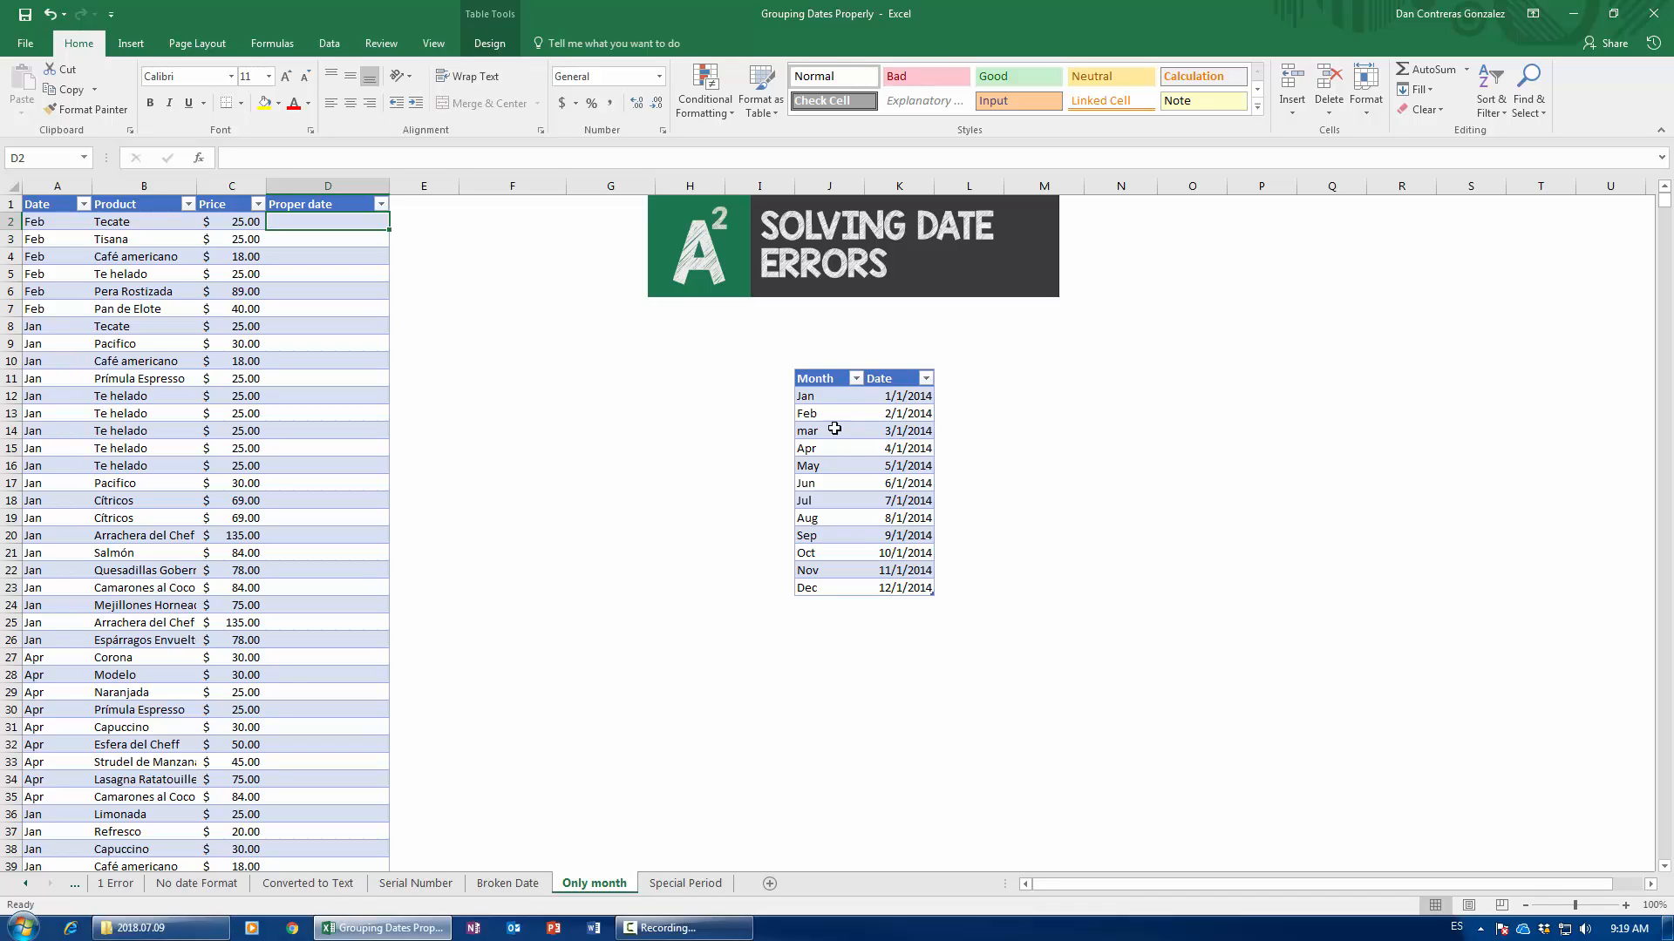
{"action": "left_click", "coordinate": [811, 413]}
{"action": "left_click", "coordinate": [898, 417]}
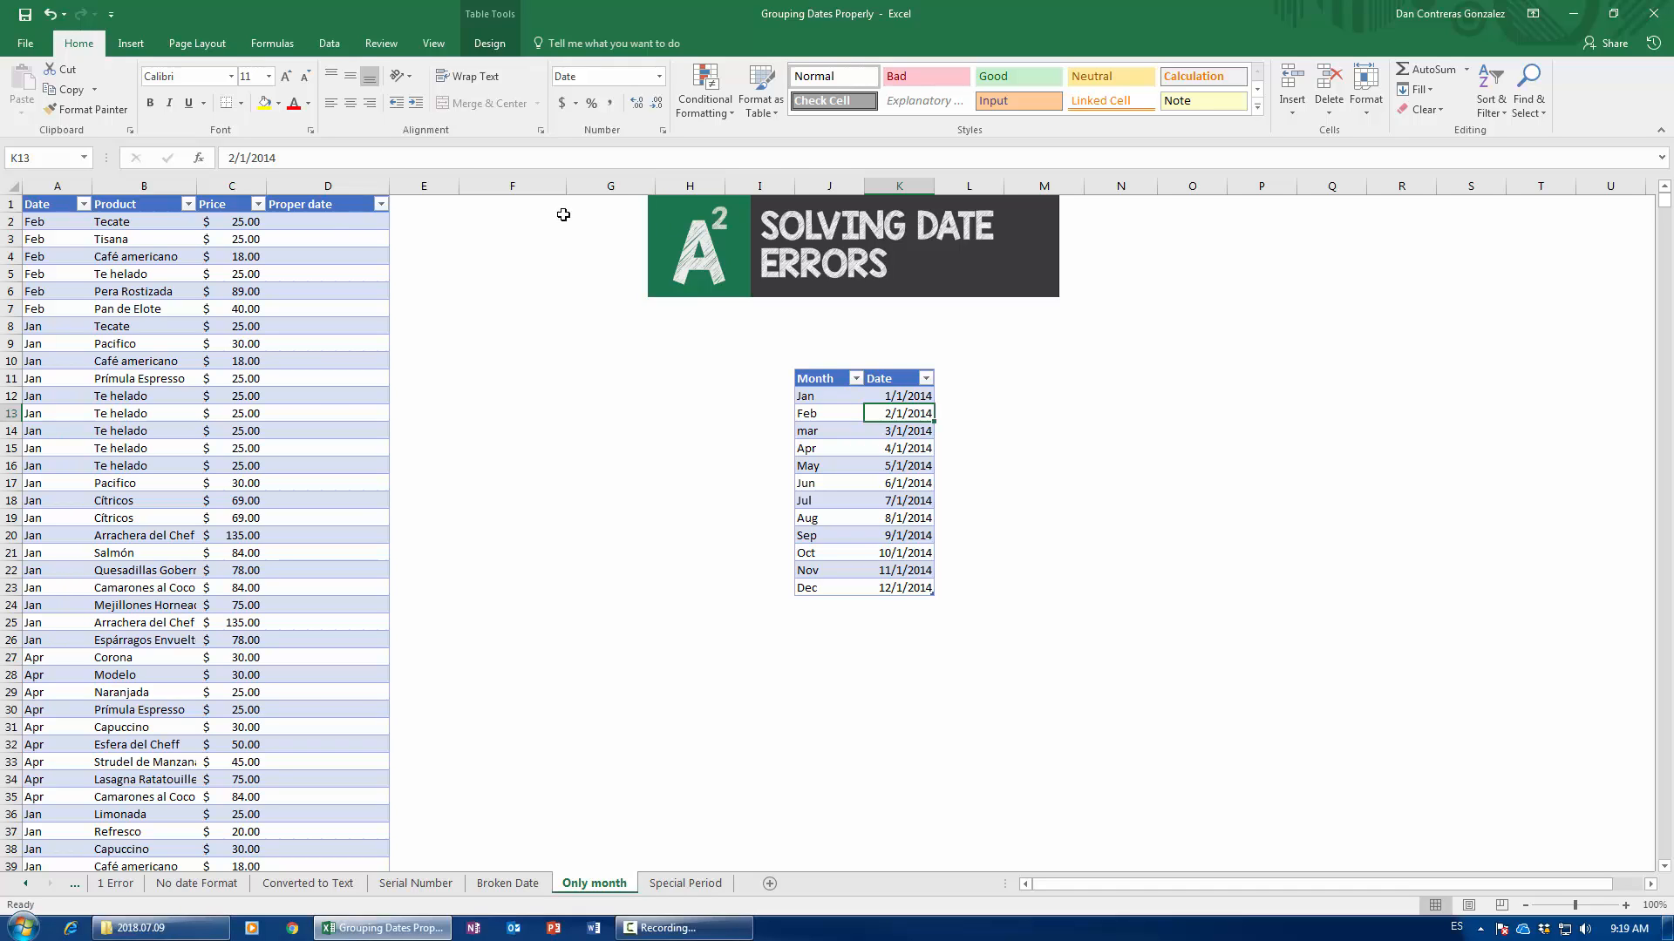
{"action": "left_click", "coordinate": [338, 222]}
{"action": "type", "text": "="}
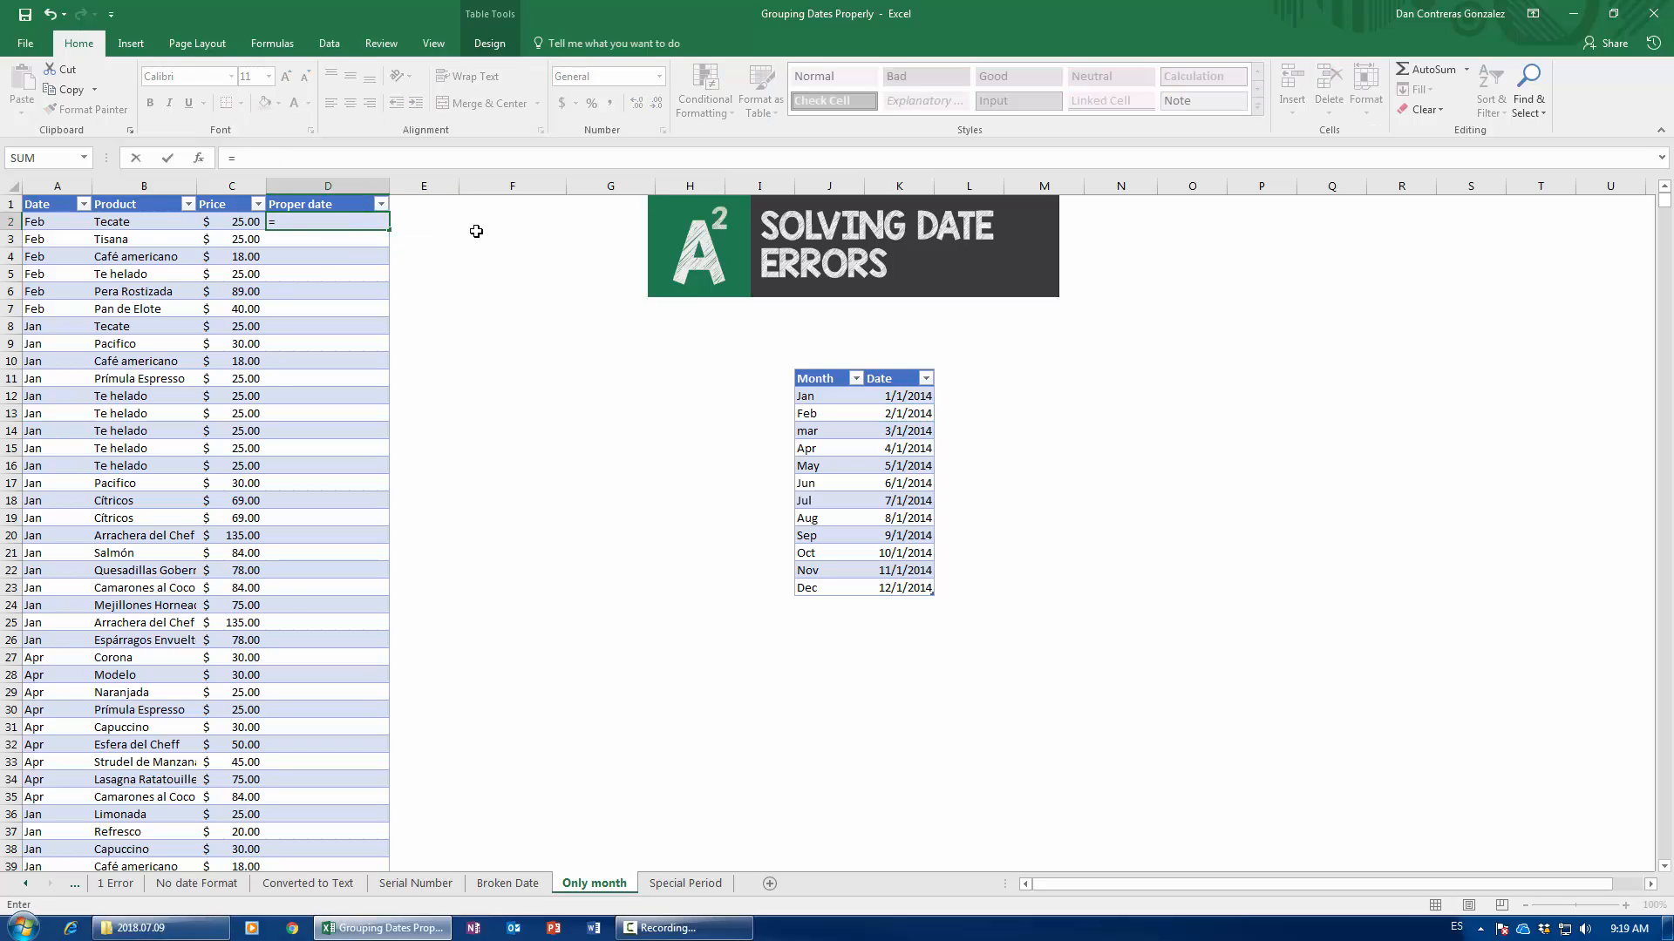
{"action": "type", "text": "s"}
{"action": "key", "text": "BackSpace"}
{"action": "type", "text": "date("}
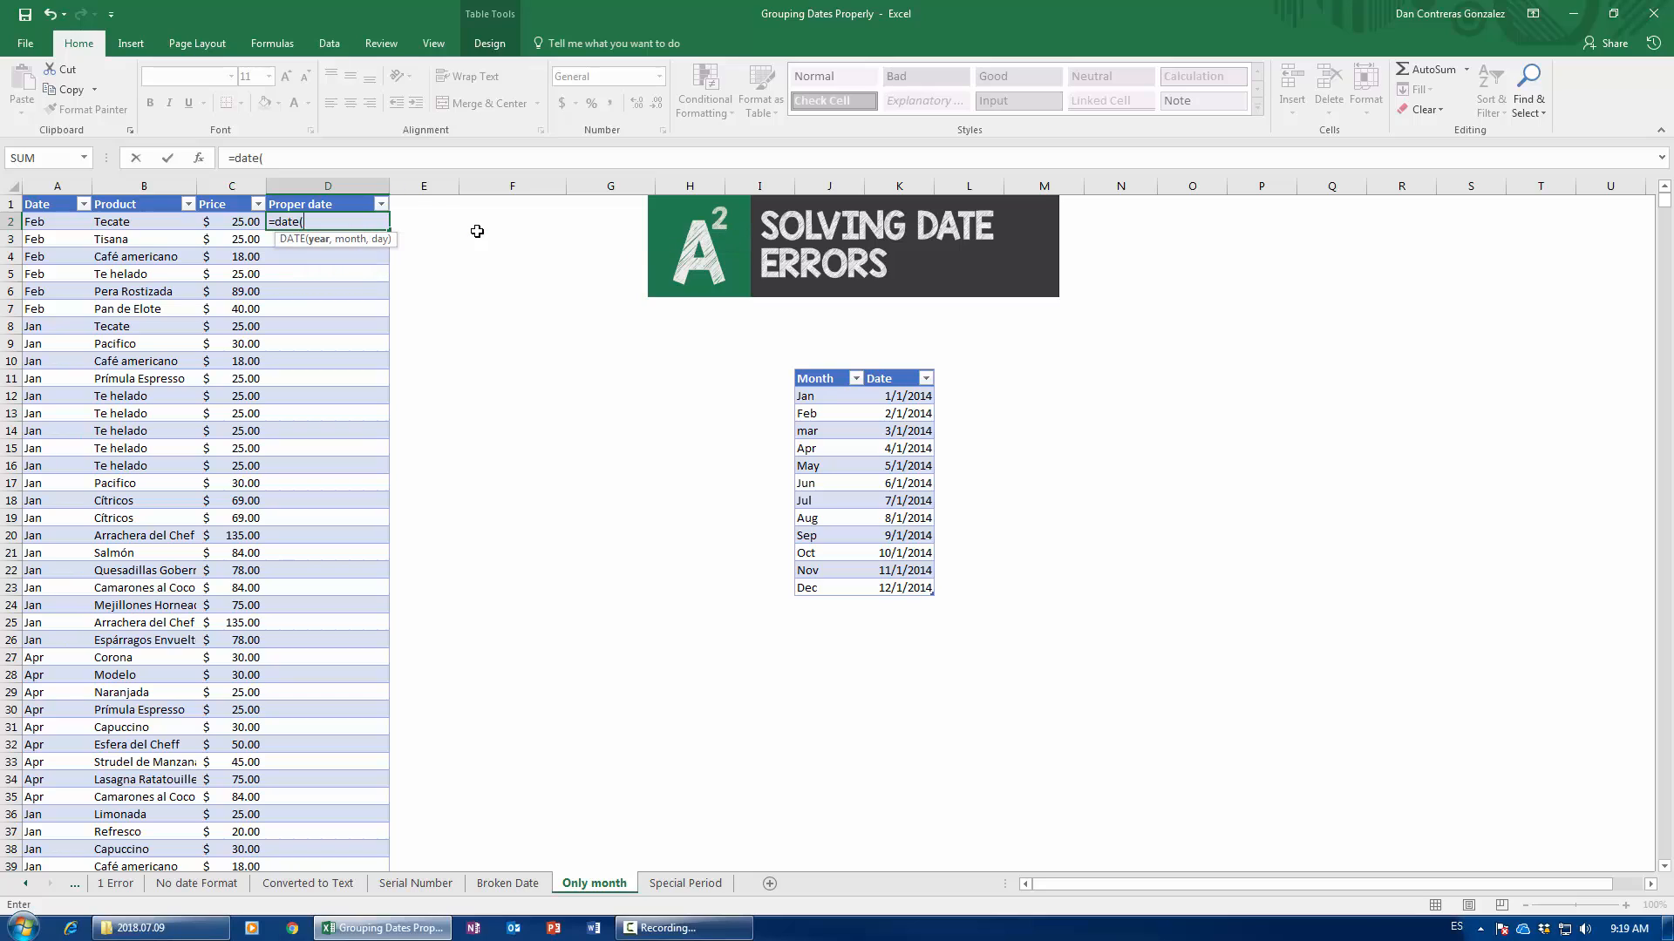
{"action": "key", "text": "BackSpace"}
{"action": "key", "text": "BackSpace"}
{"action": "key", "text": "BackSpace"}
{"action": "key", "text": "BackSpace"}
{"action": "key", "text": "BackSpace"}
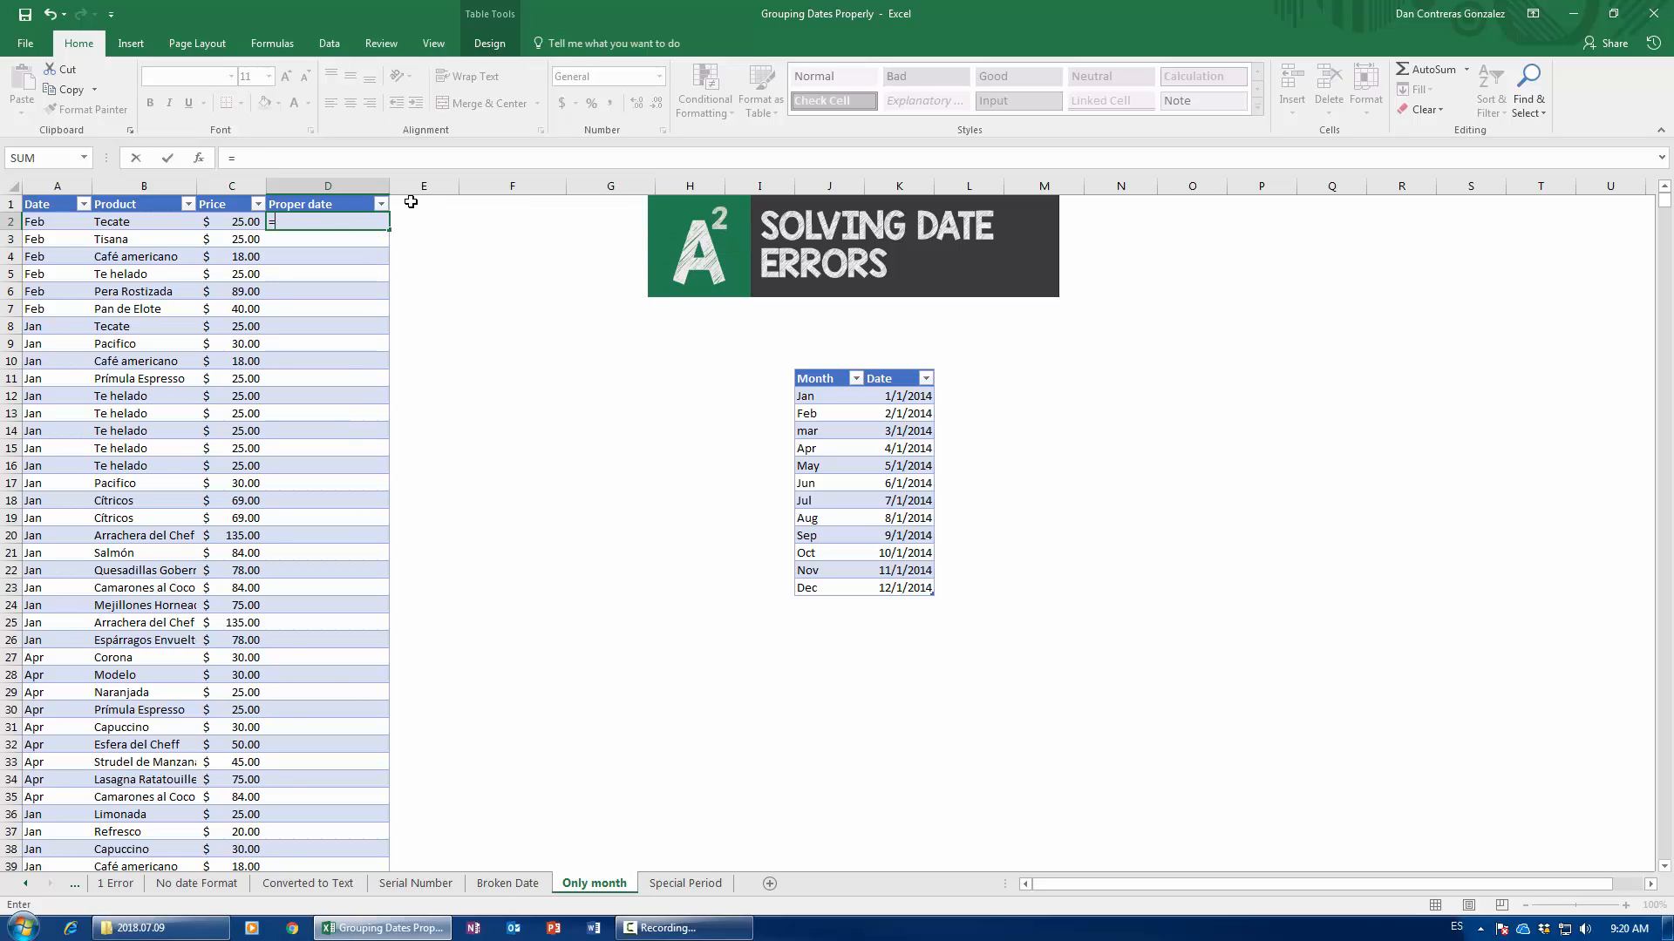
{"action": "type", "text": "vlookup("}
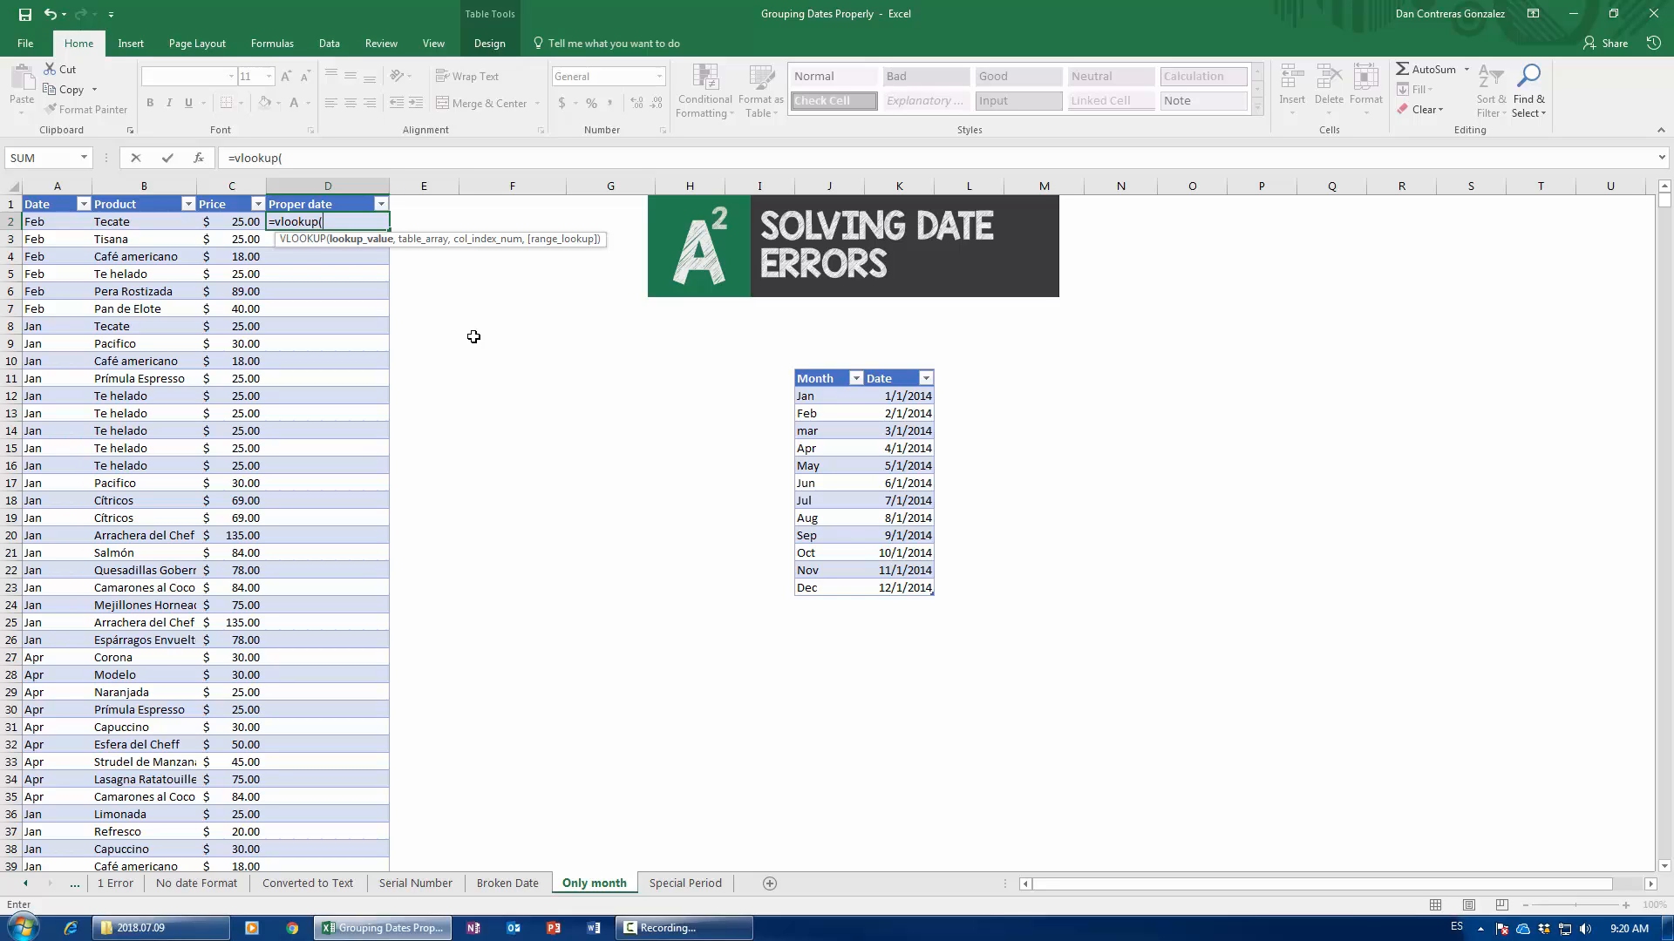
{"action": "left_click", "coordinate": [67, 221]}
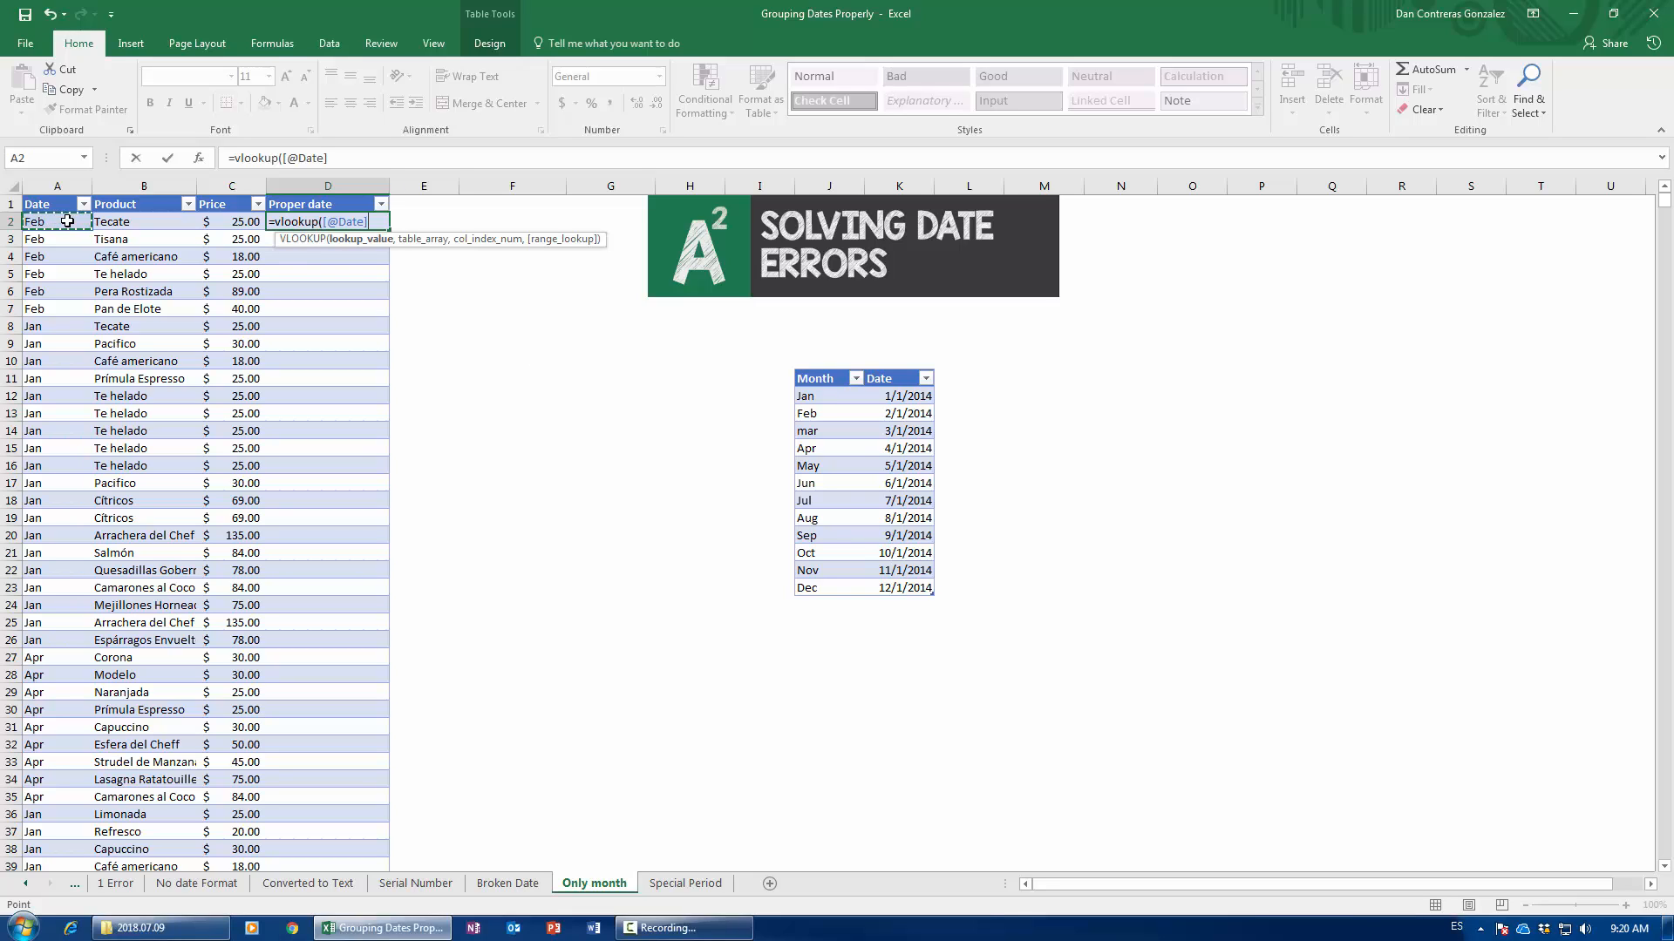
{"action": "type", "text": ","}
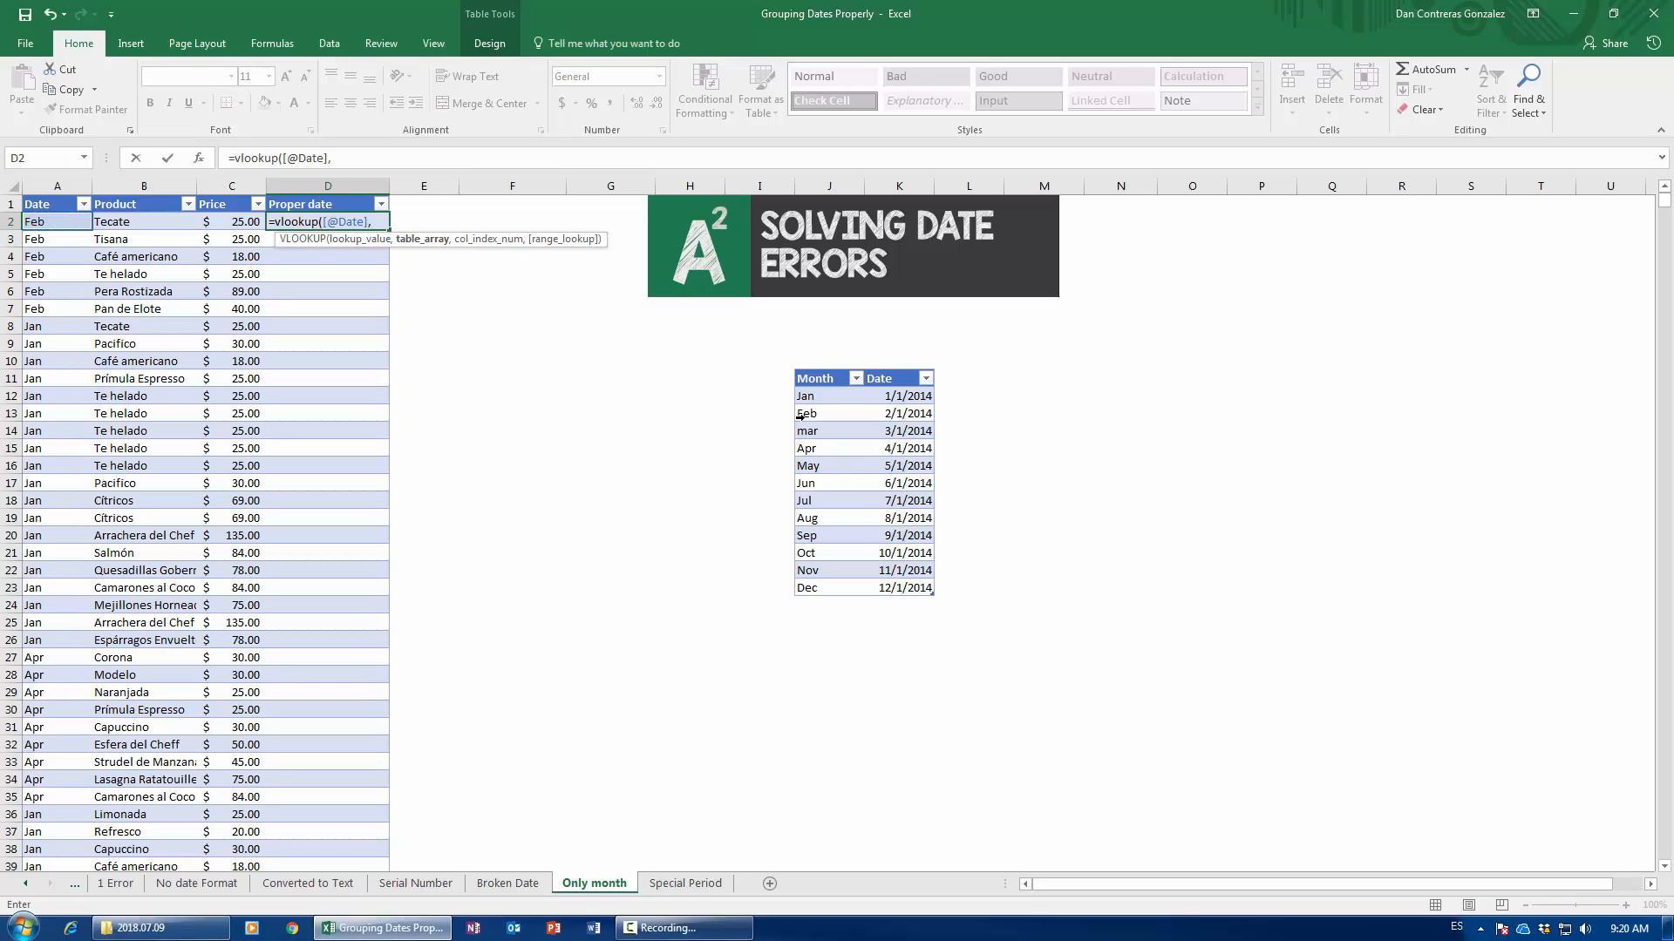
{"action": "left_click_drag", "start_coordinate": [826, 382], "coordinate": [872, 575]}
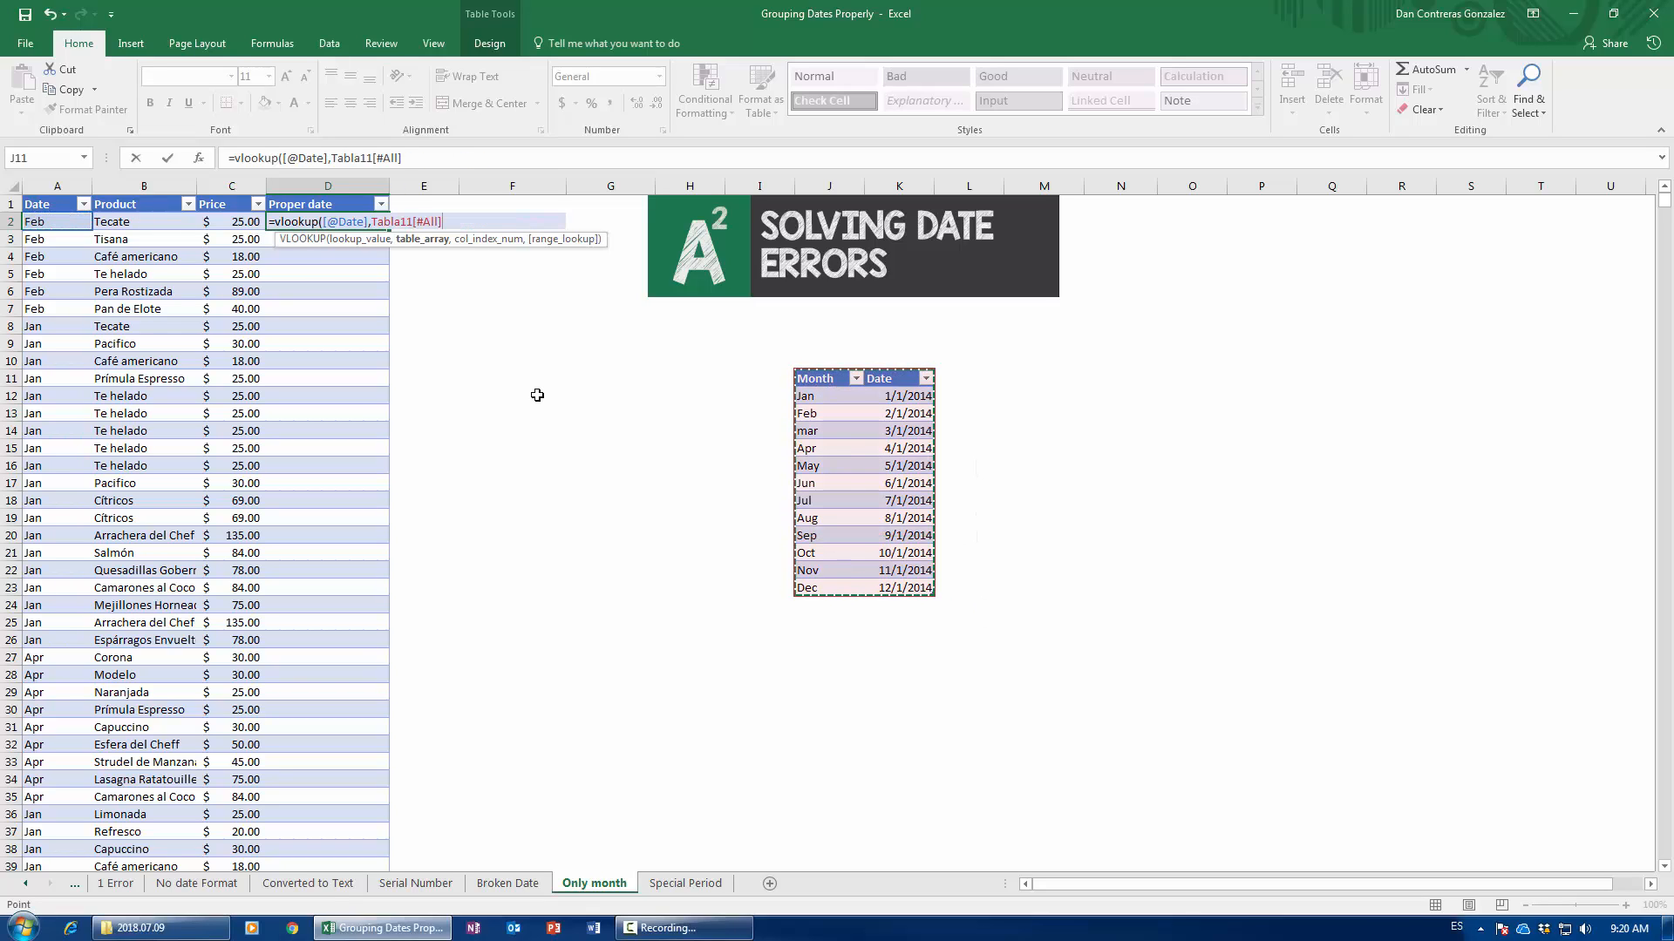
{"action": "type", "text": ","}
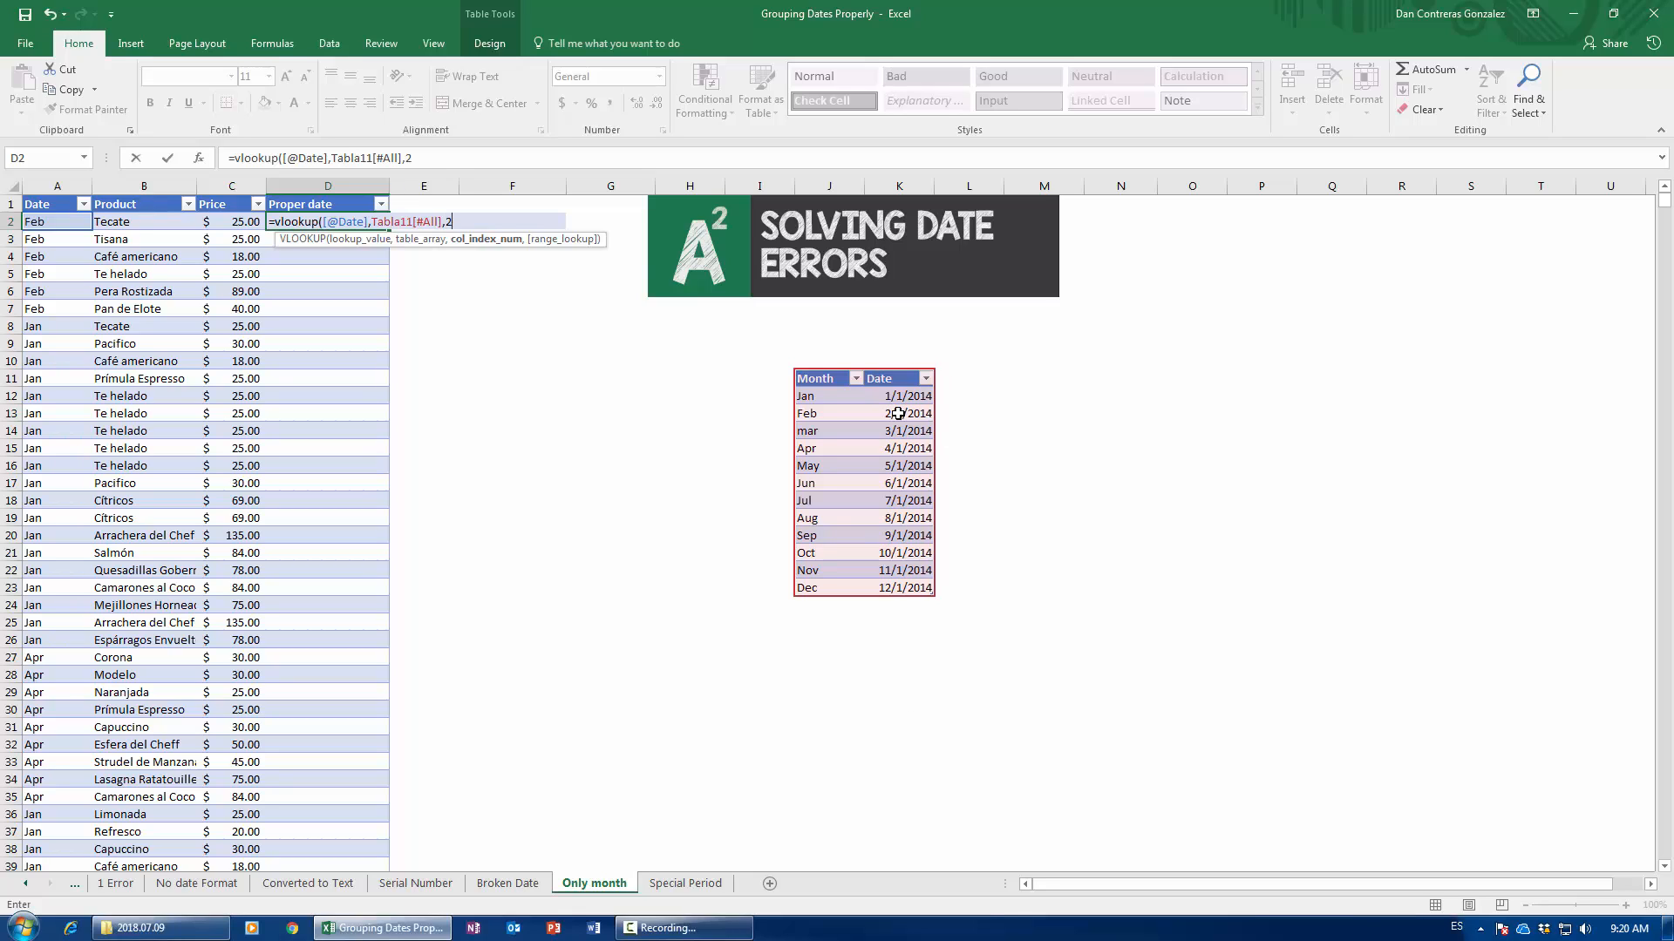
{"action": "type", "text": "2,"}
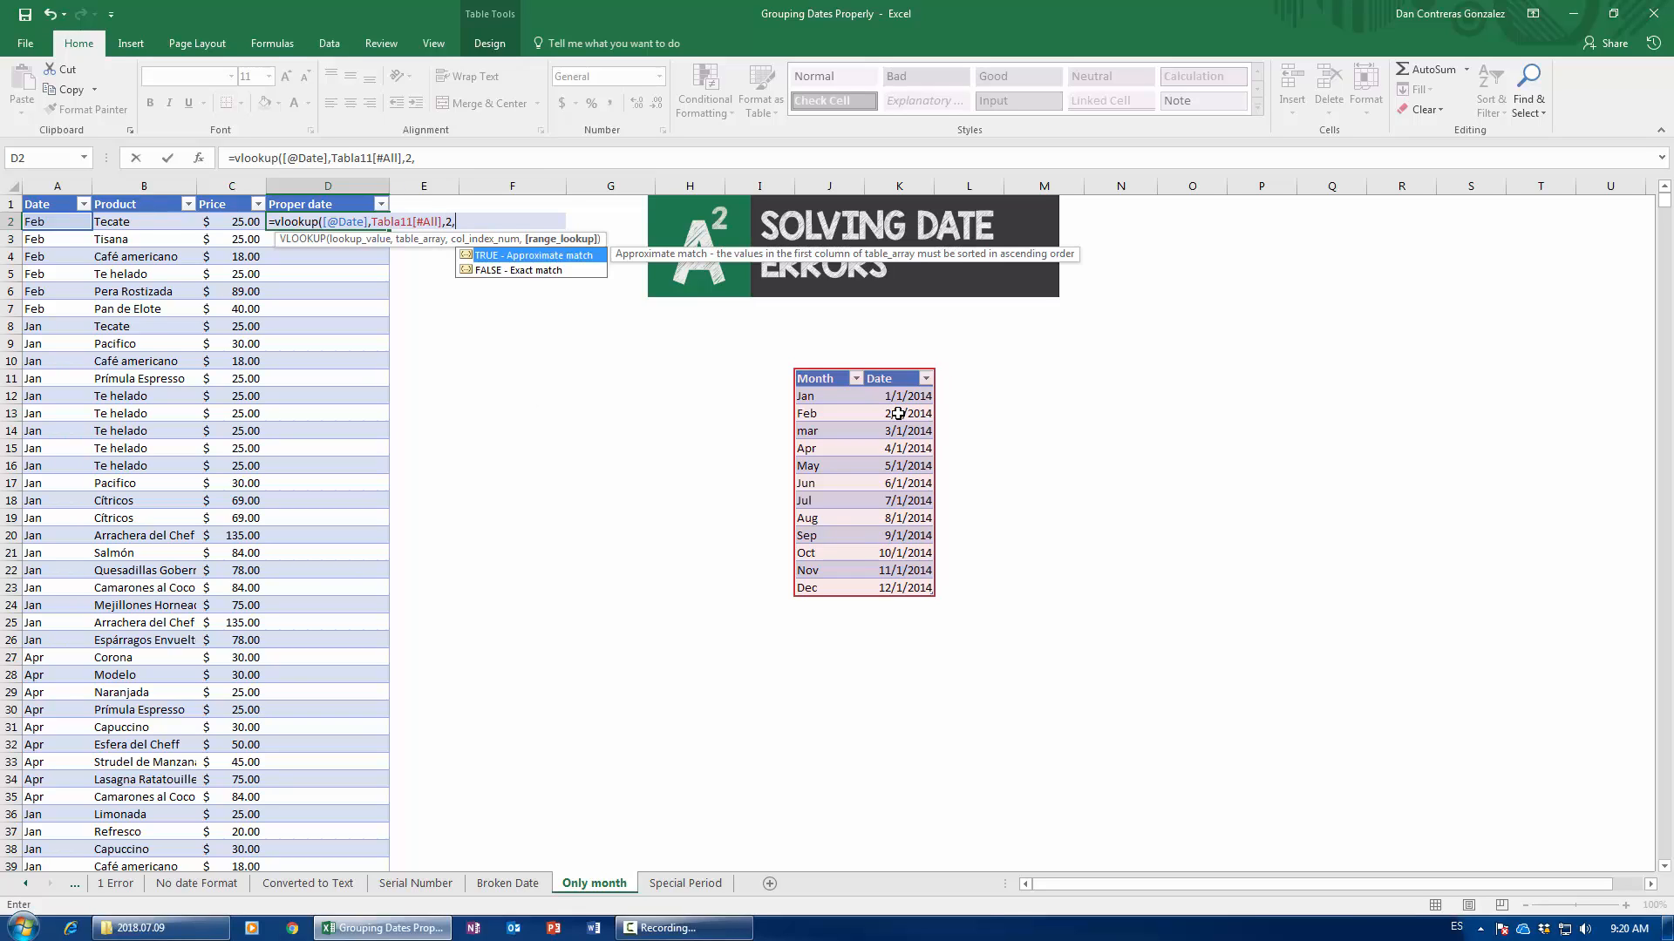
{"action": "type", "text": "0)"}
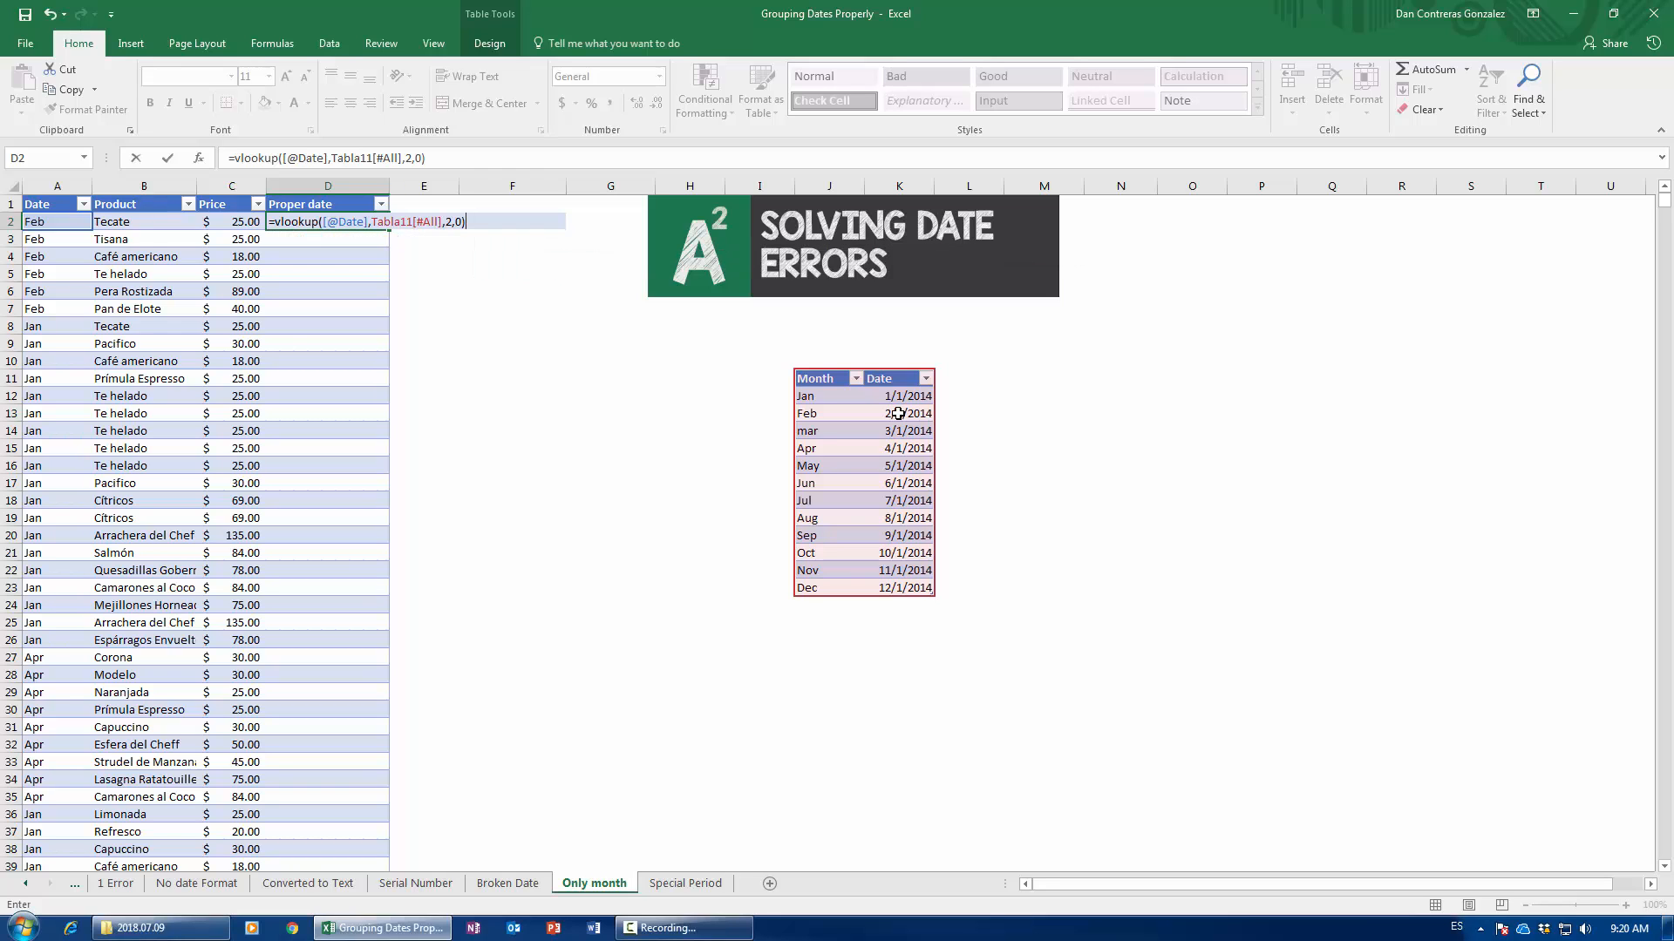
{"action": "key", "text": "Return"}
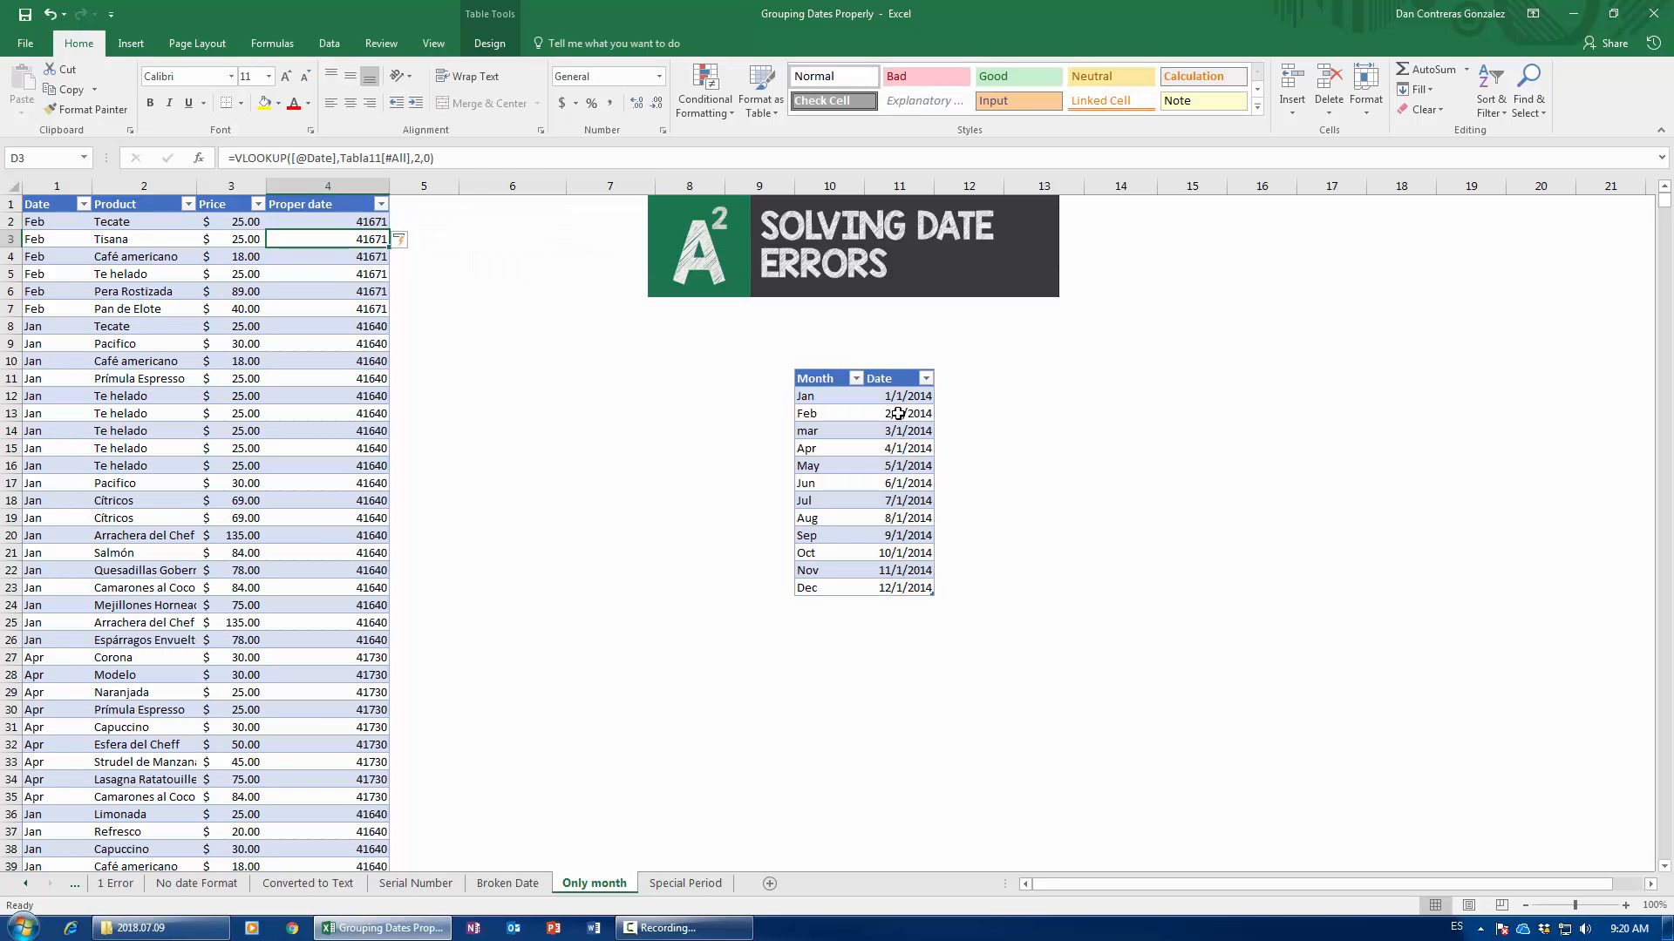
- Format all values in the Proper date column as dates in the day-month-year style, such as 1-Feb-14
{"action": "left_click", "coordinate": [333, 225]}
{"action": "scroll", "coordinate": [334, 225], "scroll_direction": "down", "scroll_amount": 10}
{"action": "scroll", "coordinate": [333, 224], "scroll_direction": "up", "scroll_amount": 10}
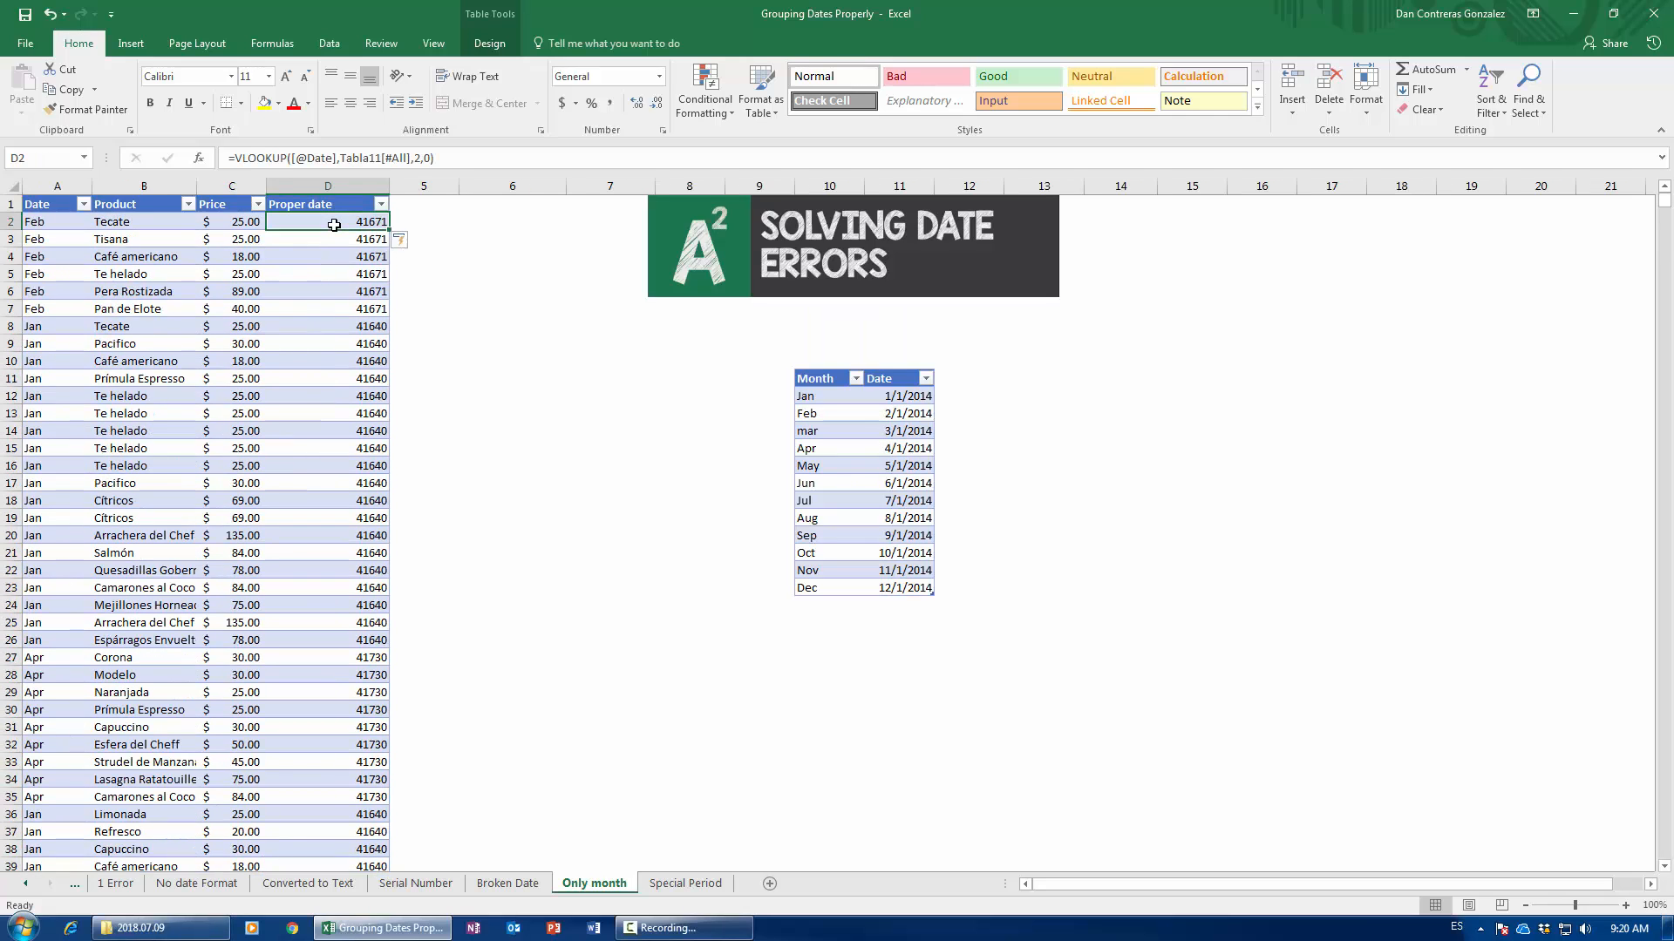
{"action": "key", "text": "ctrl+shift+Down"}
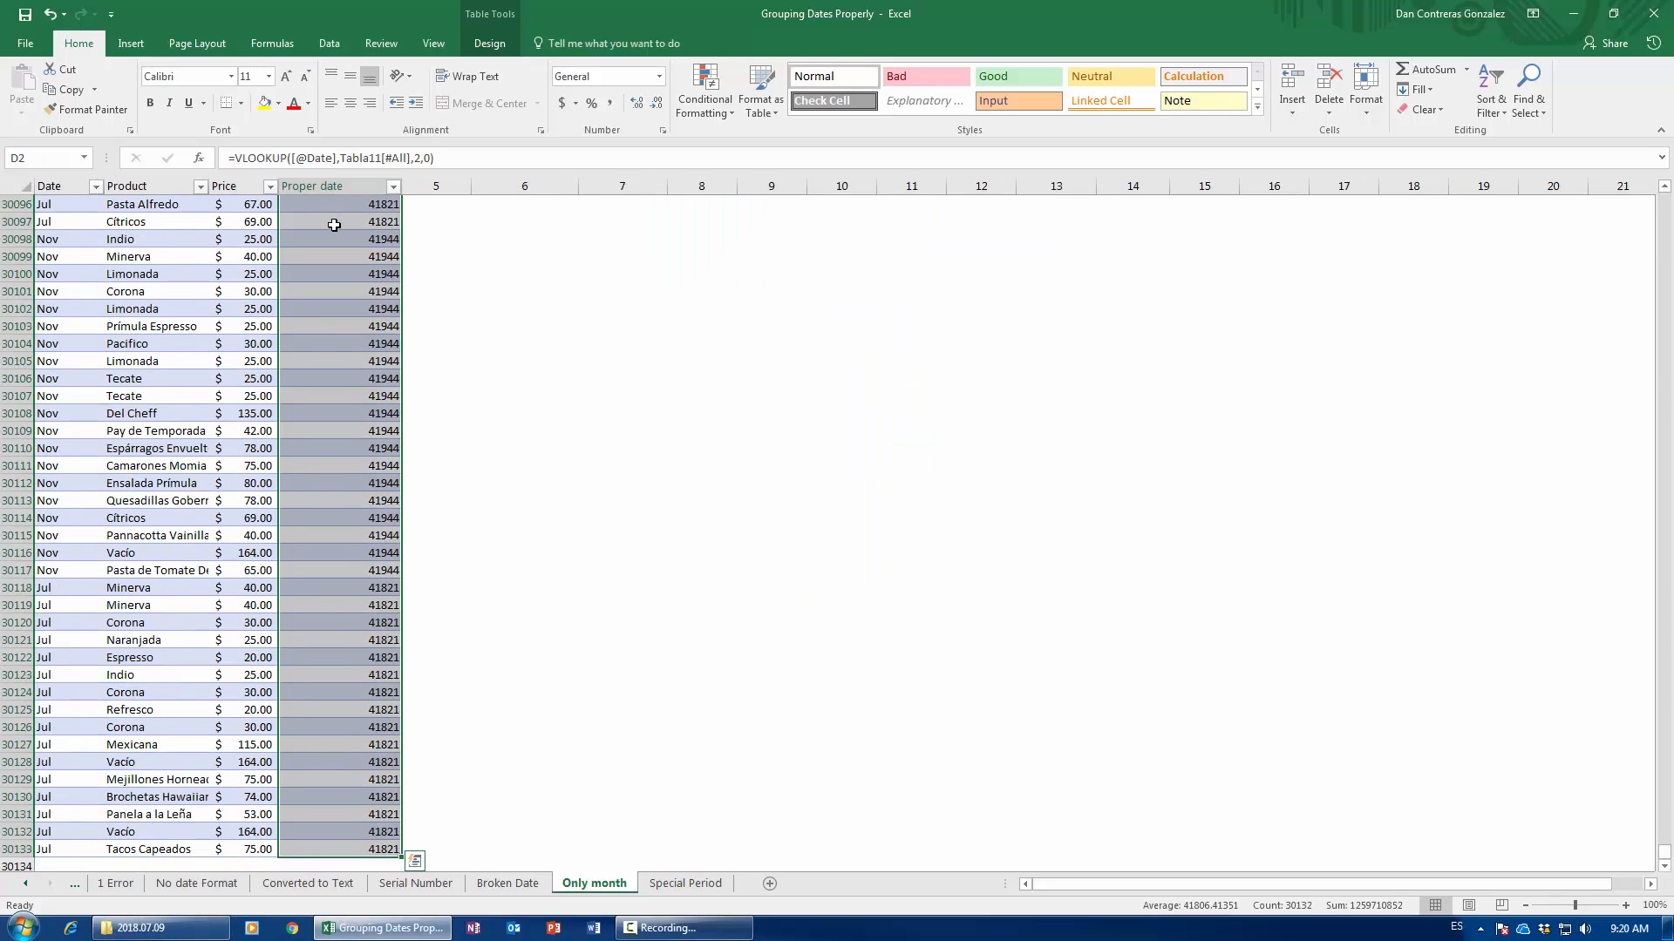
{"action": "key", "text": "ctrl+shift+3"}
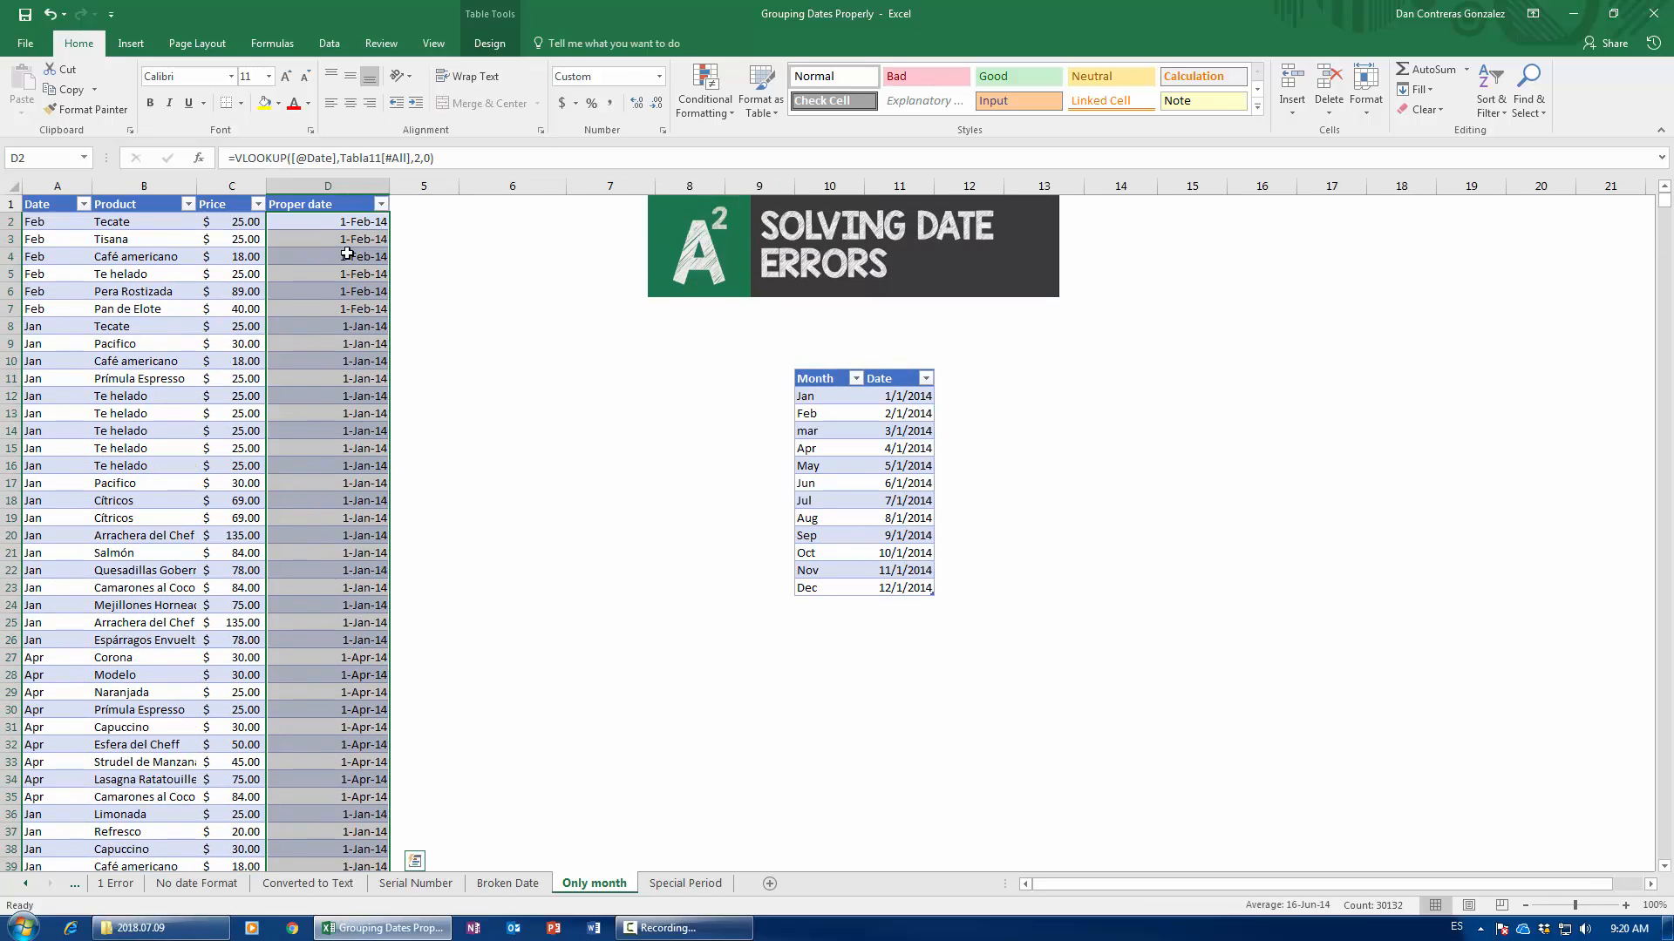
{"action": "left_click", "coordinate": [655, 77]}
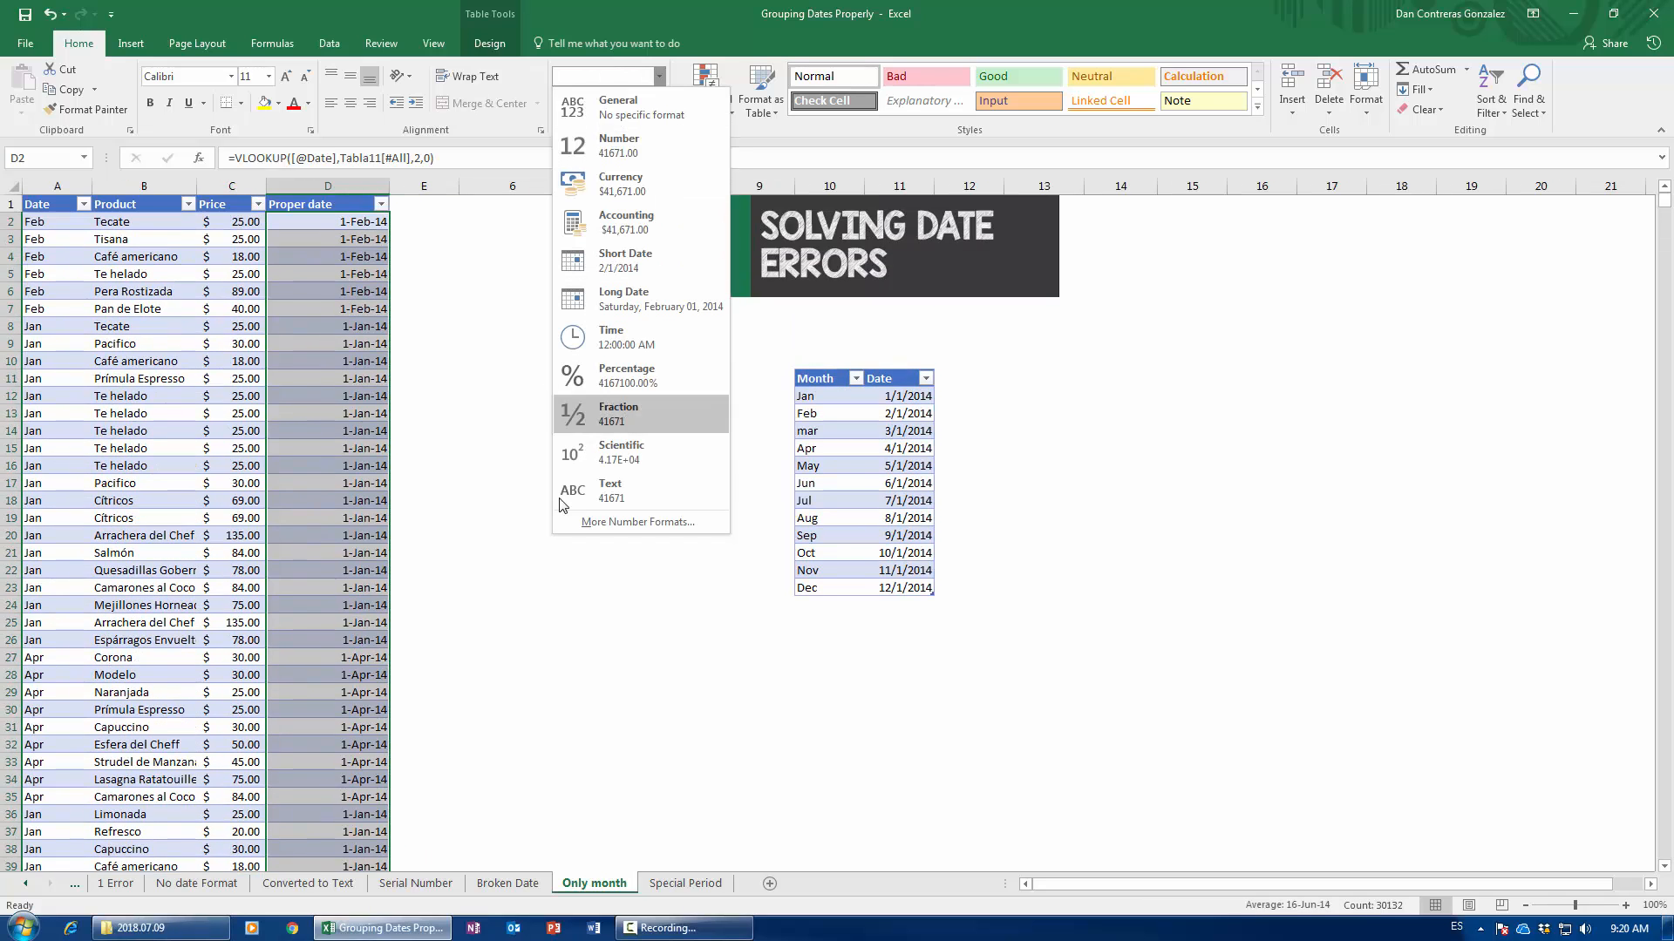
{"action": "left_click", "coordinate": [659, 80]}
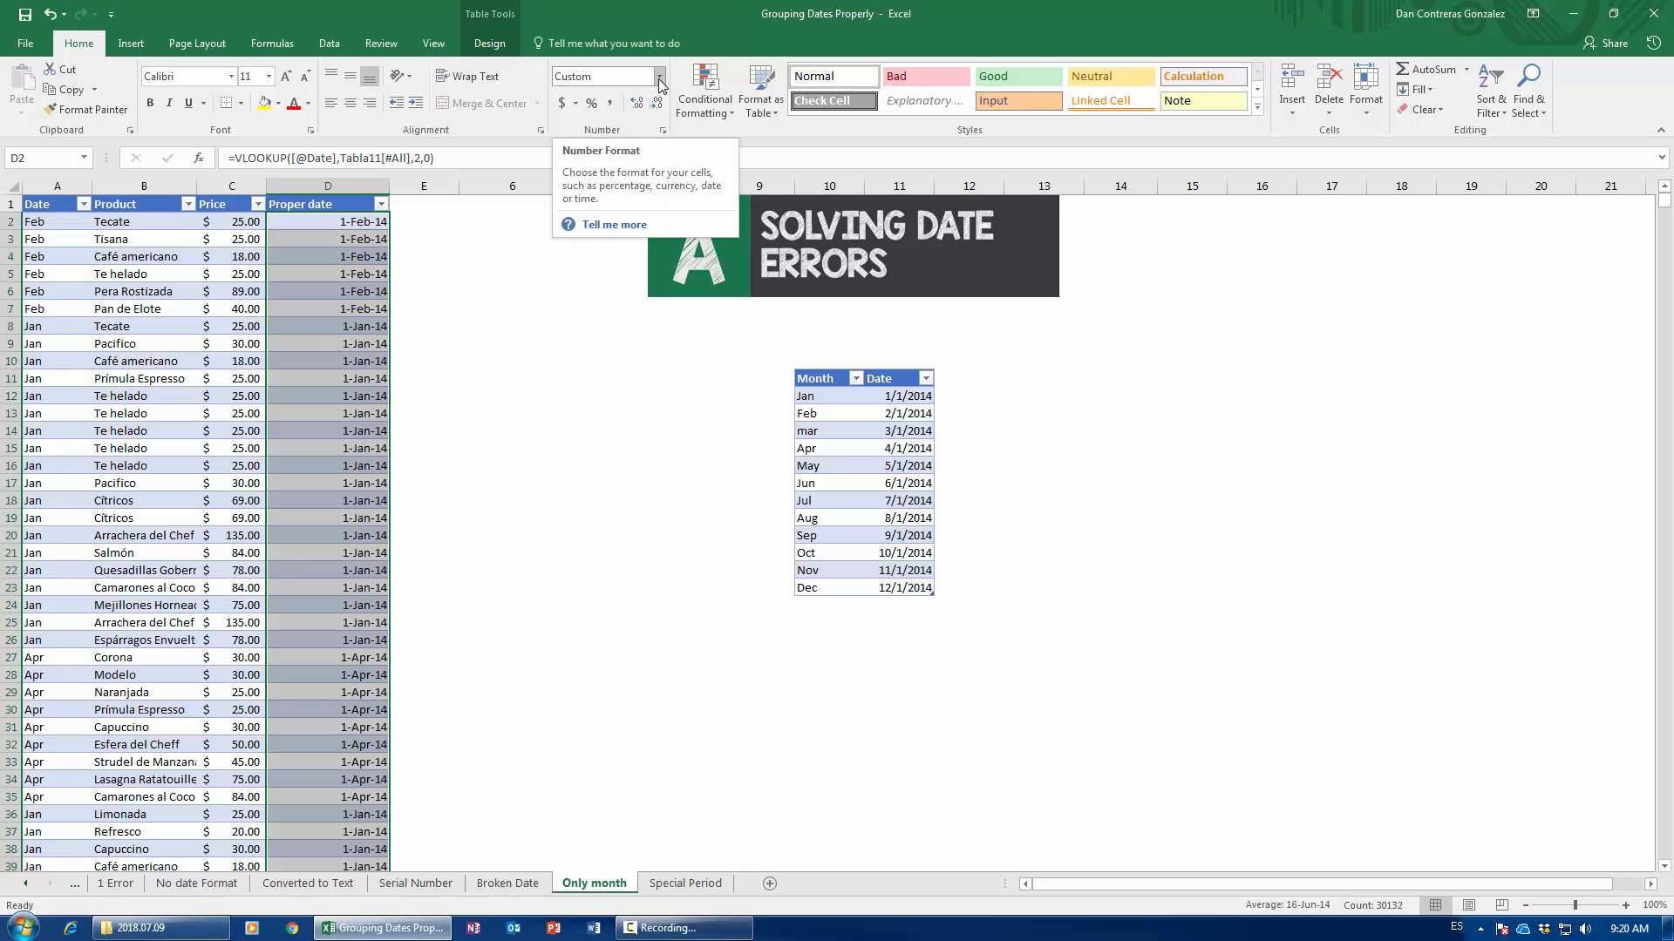
{"action": "left_click", "coordinate": [591, 482]}
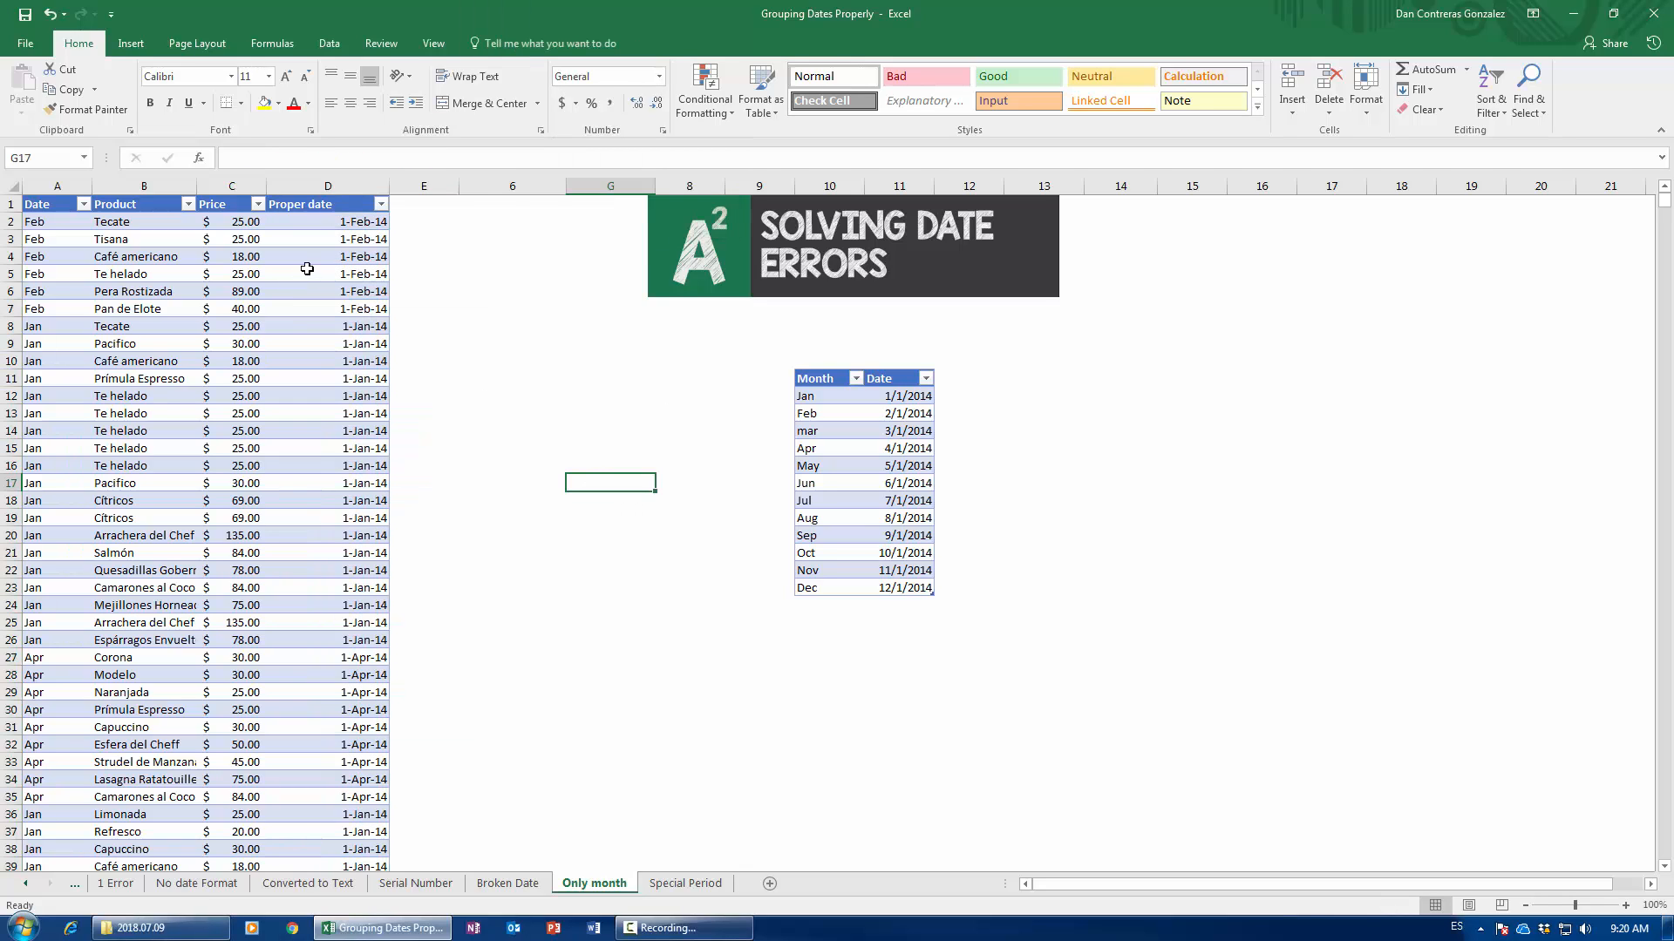
- Create a PivotTable from the sales table Tabla19 on the existing worksheet at cell F26
{"action": "left_click", "coordinate": [376, 426]}
{"action": "left_click", "coordinate": [362, 343]}
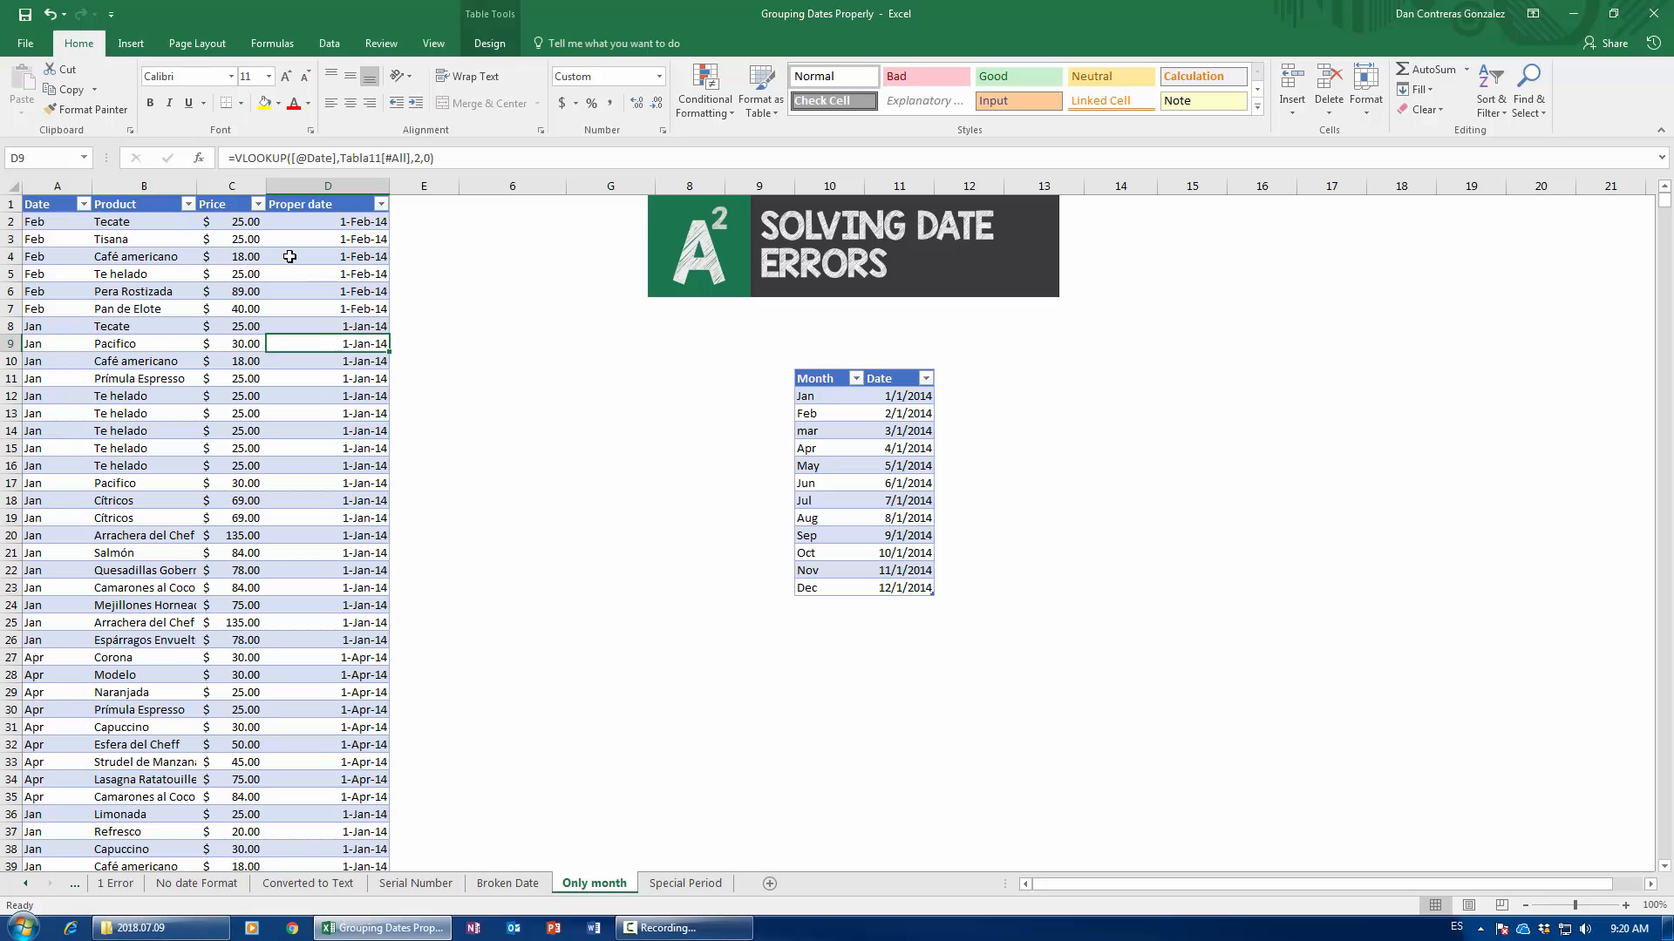
{"action": "left_click", "coordinate": [130, 44]}
{"action": "left_click", "coordinate": [29, 87]}
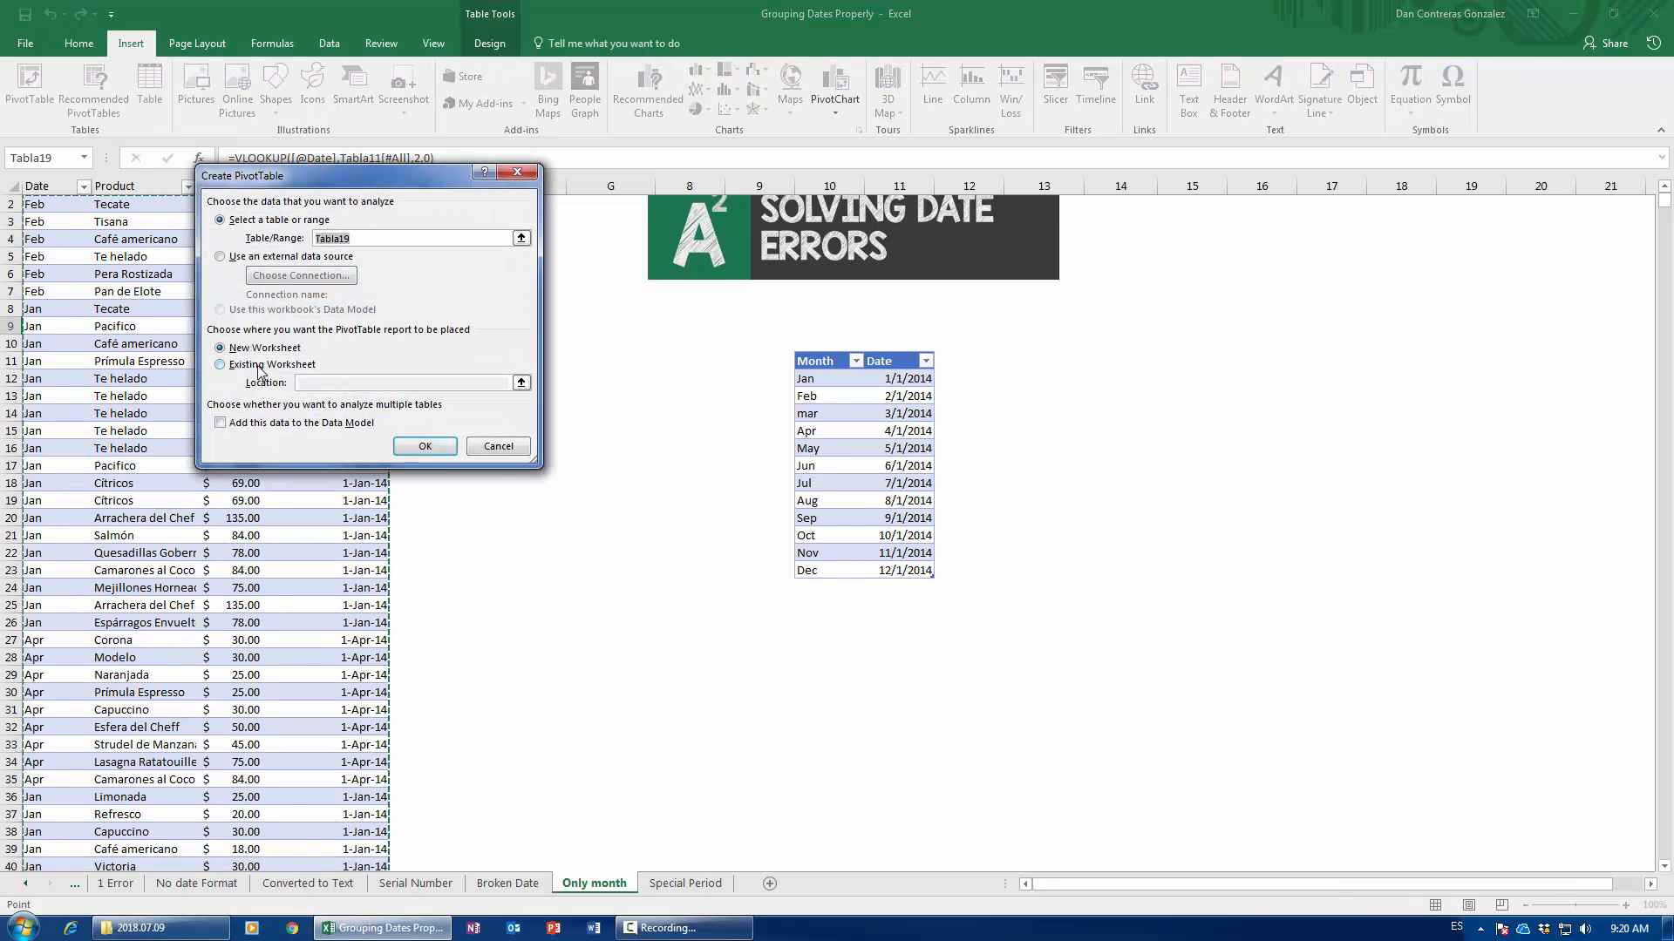
{"action": "left_click", "coordinate": [279, 362]}
{"action": "left_click", "coordinate": [519, 625]}
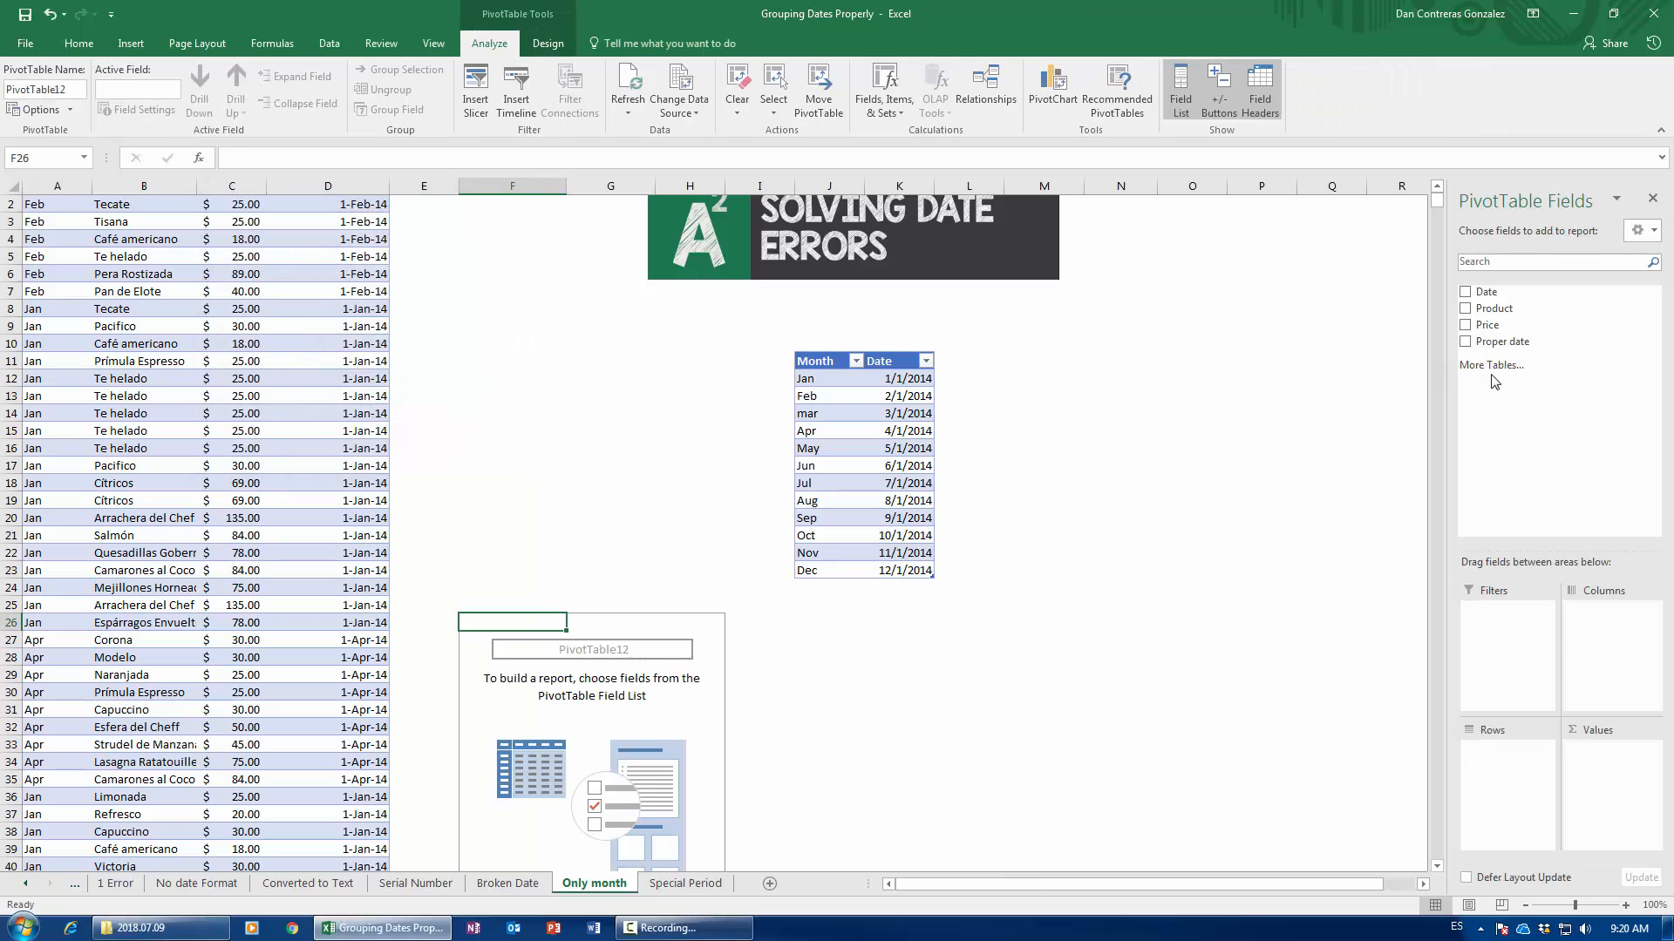
- Lay out the PivotTable with Date as rows and the sum of Price as values, and replace the Date row field with Proper date
{"action": "left_click_drag", "start_coordinate": [1487, 292], "coordinate": [1512, 800]}
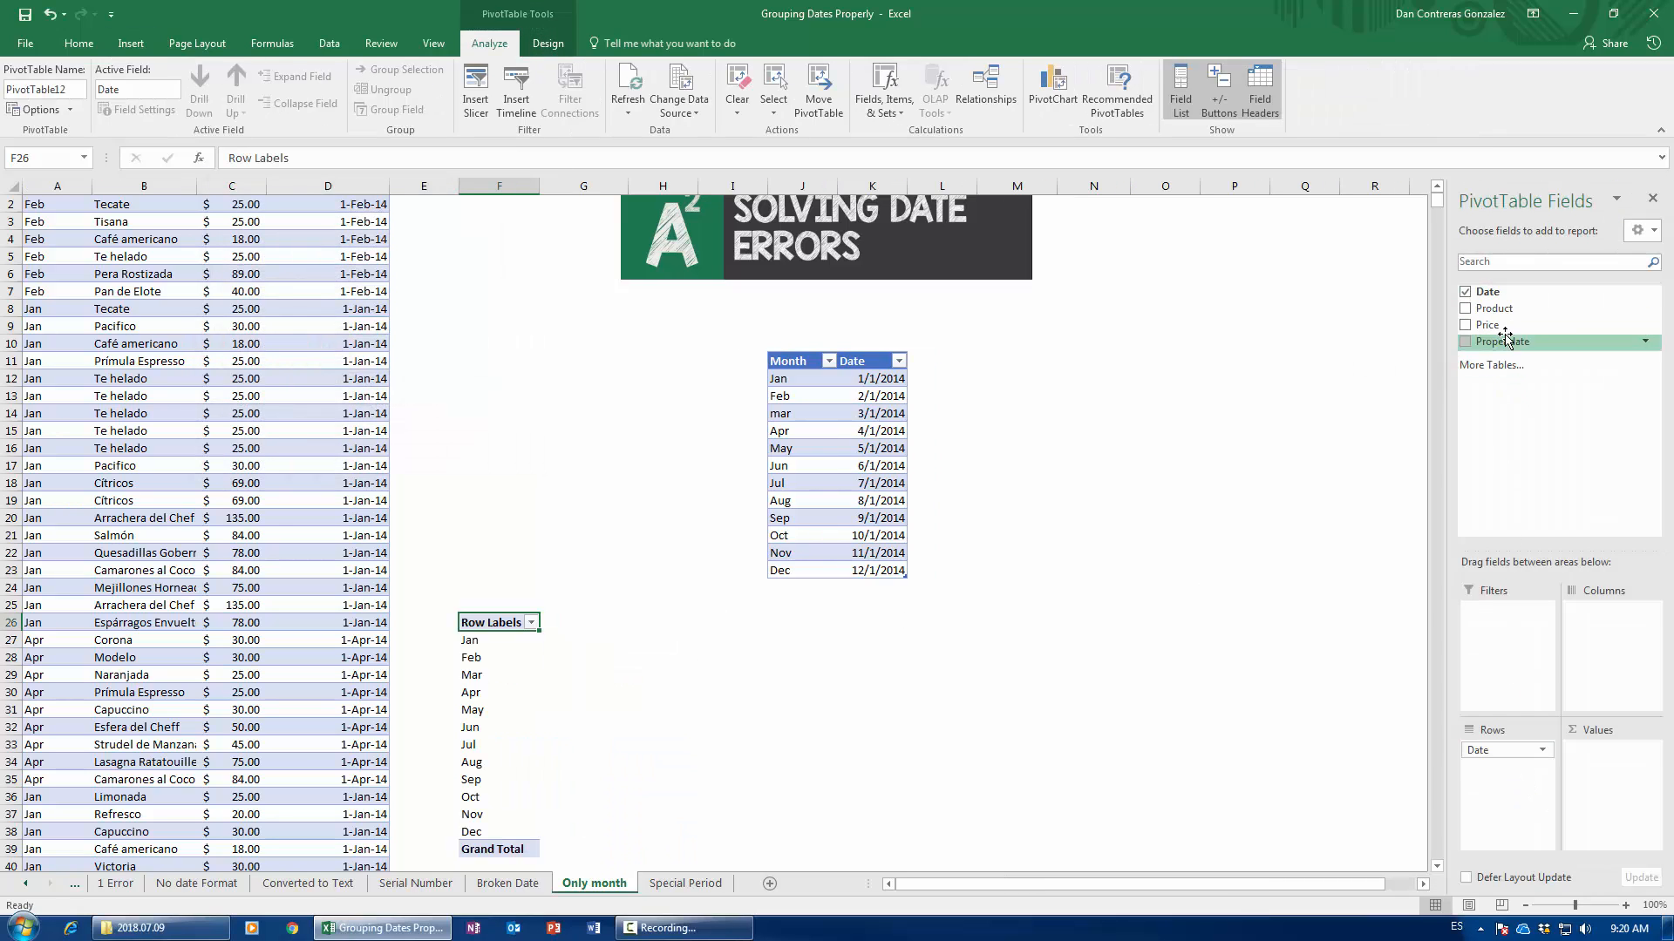
{"action": "left_click_drag", "start_coordinate": [1487, 325], "coordinate": [1613, 801]}
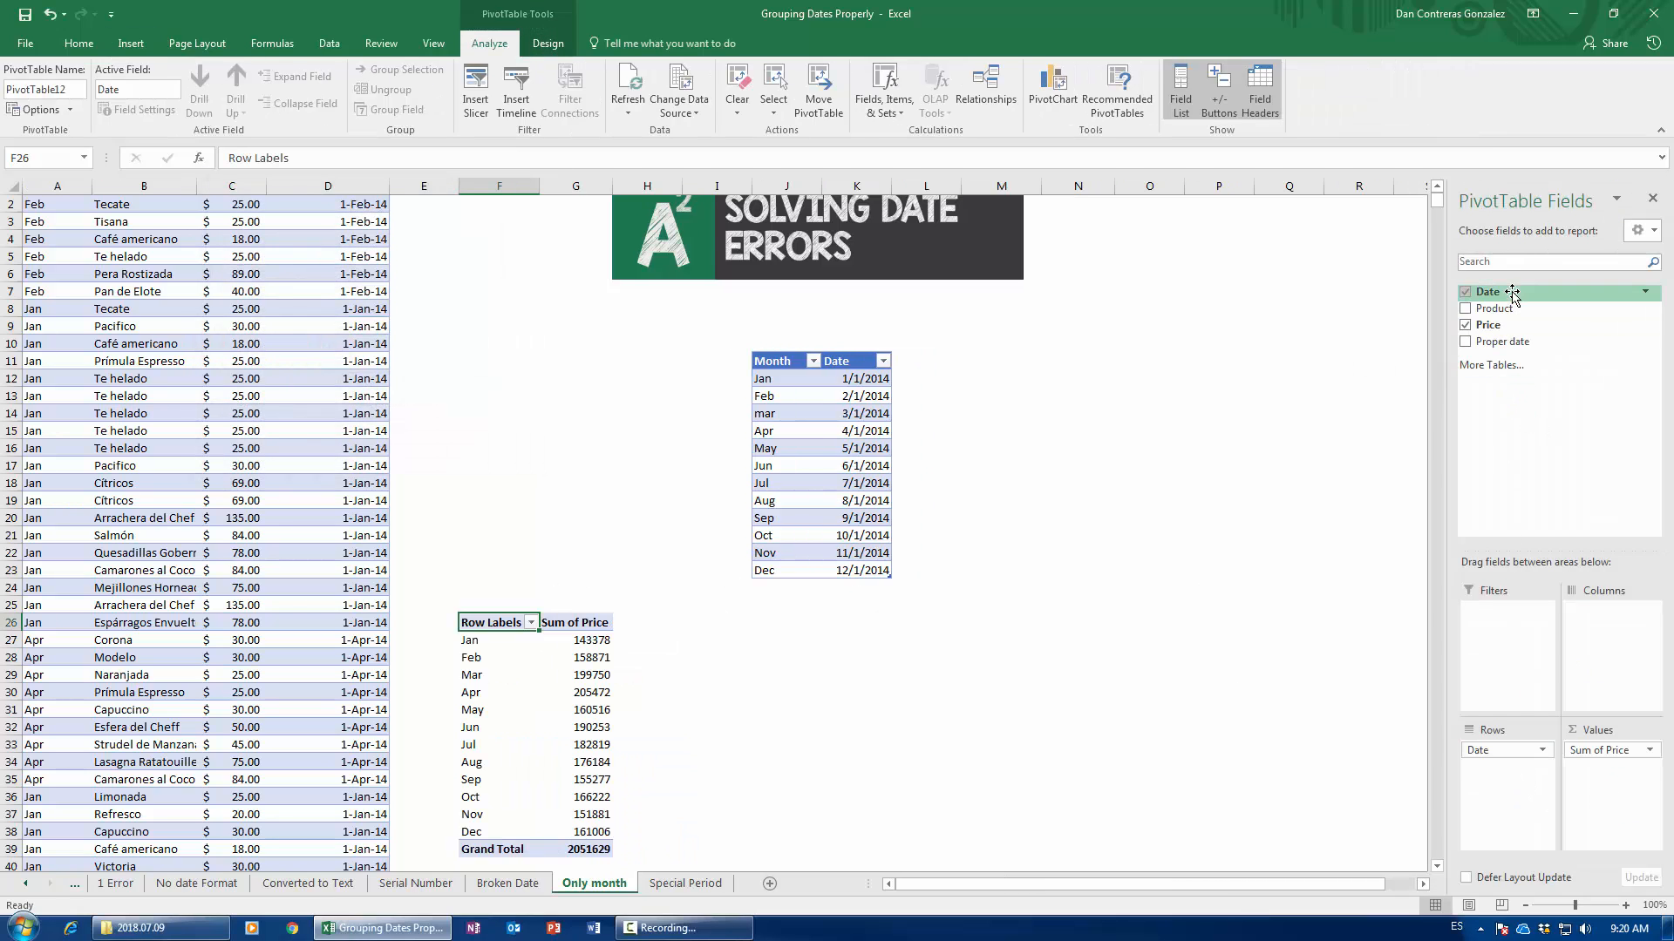
{"action": "left_click_drag", "start_coordinate": [1498, 758], "coordinate": [1525, 436]}
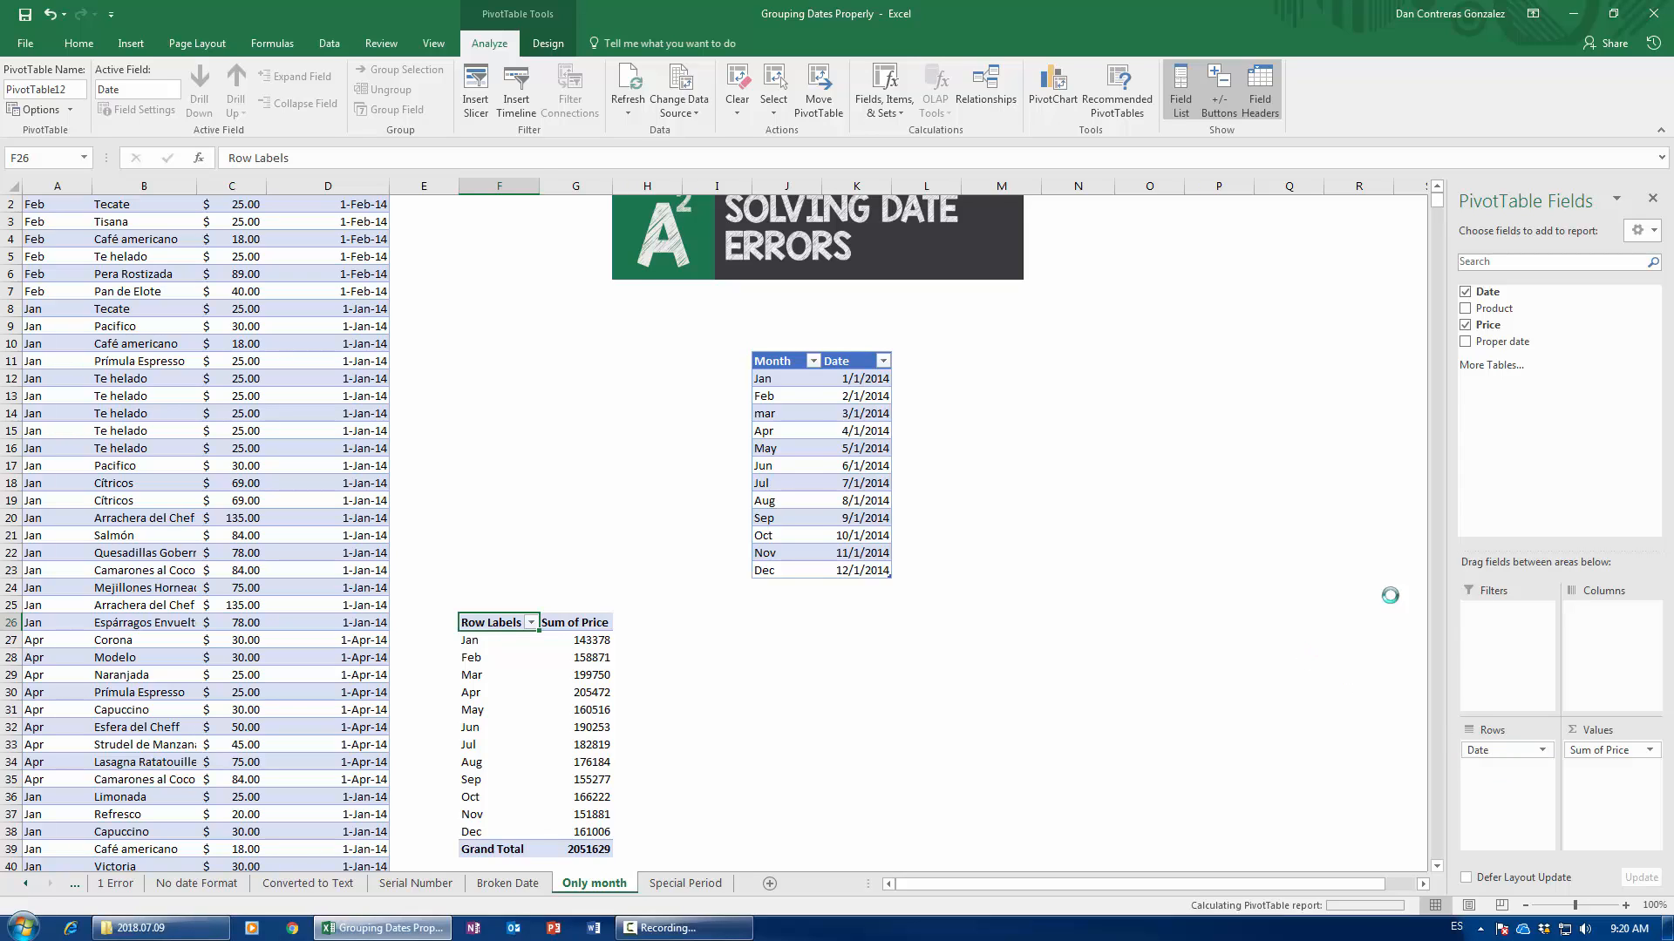
{"action": "left_click_drag", "start_coordinate": [1509, 841], "coordinate": [1509, 841]}
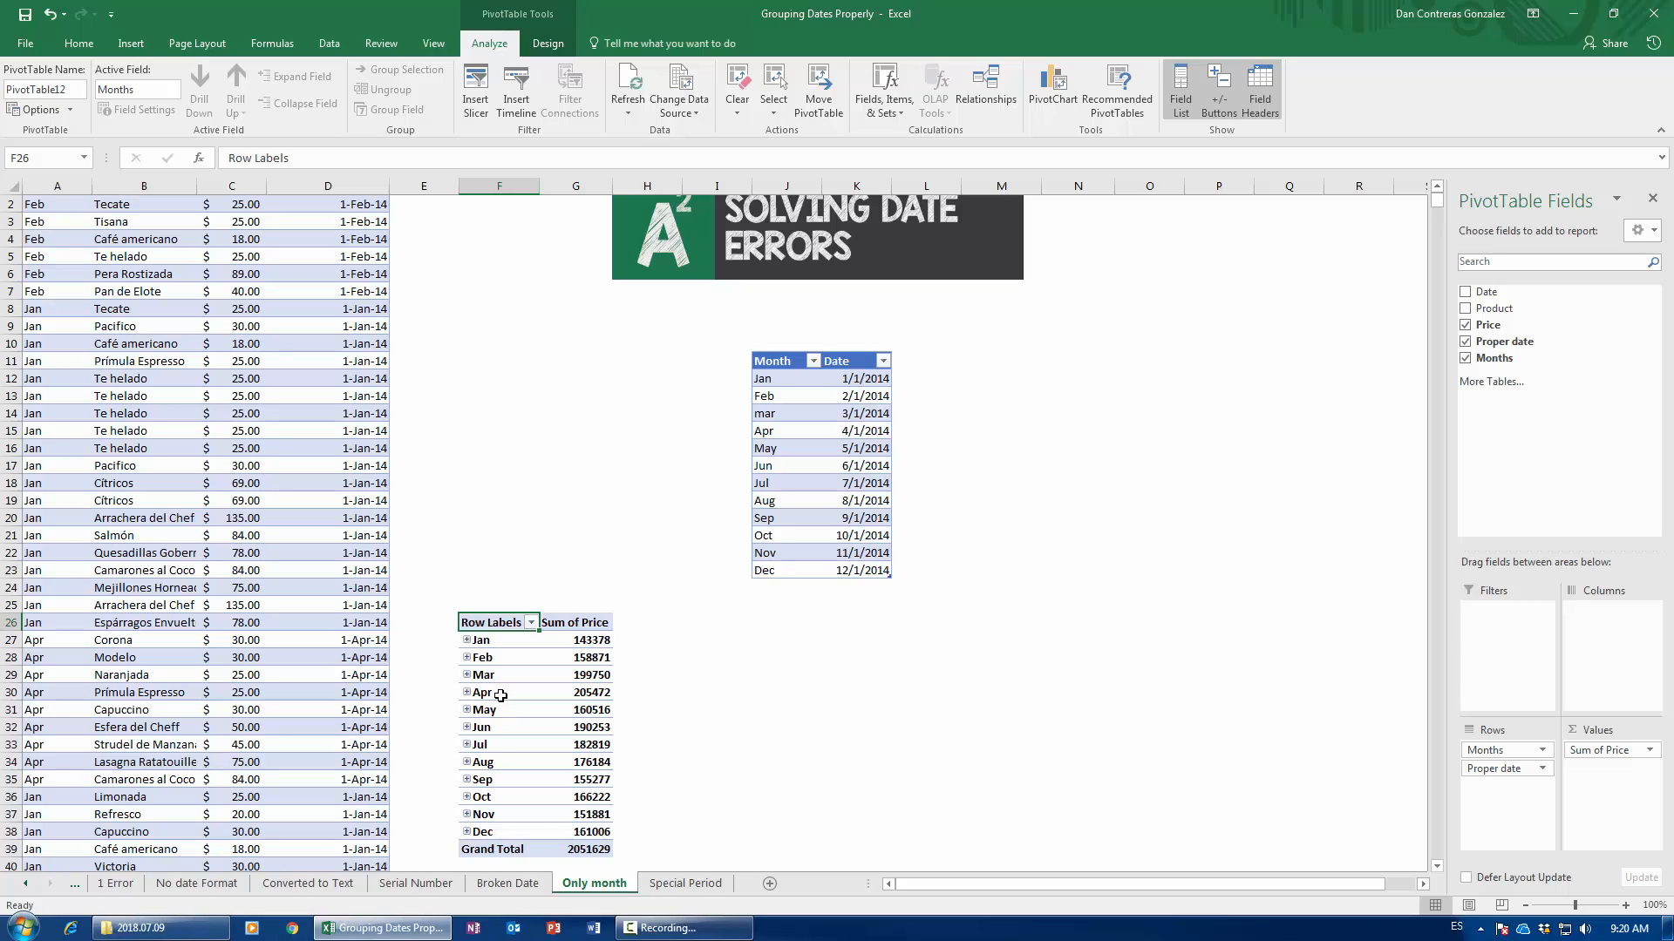
- Expand and collapse Jan in the PivotTable, and group its dates by Days, Months, Quarters and Years
{"action": "left_click", "coordinate": [467, 641]}
{"action": "left_click", "coordinate": [467, 640]}
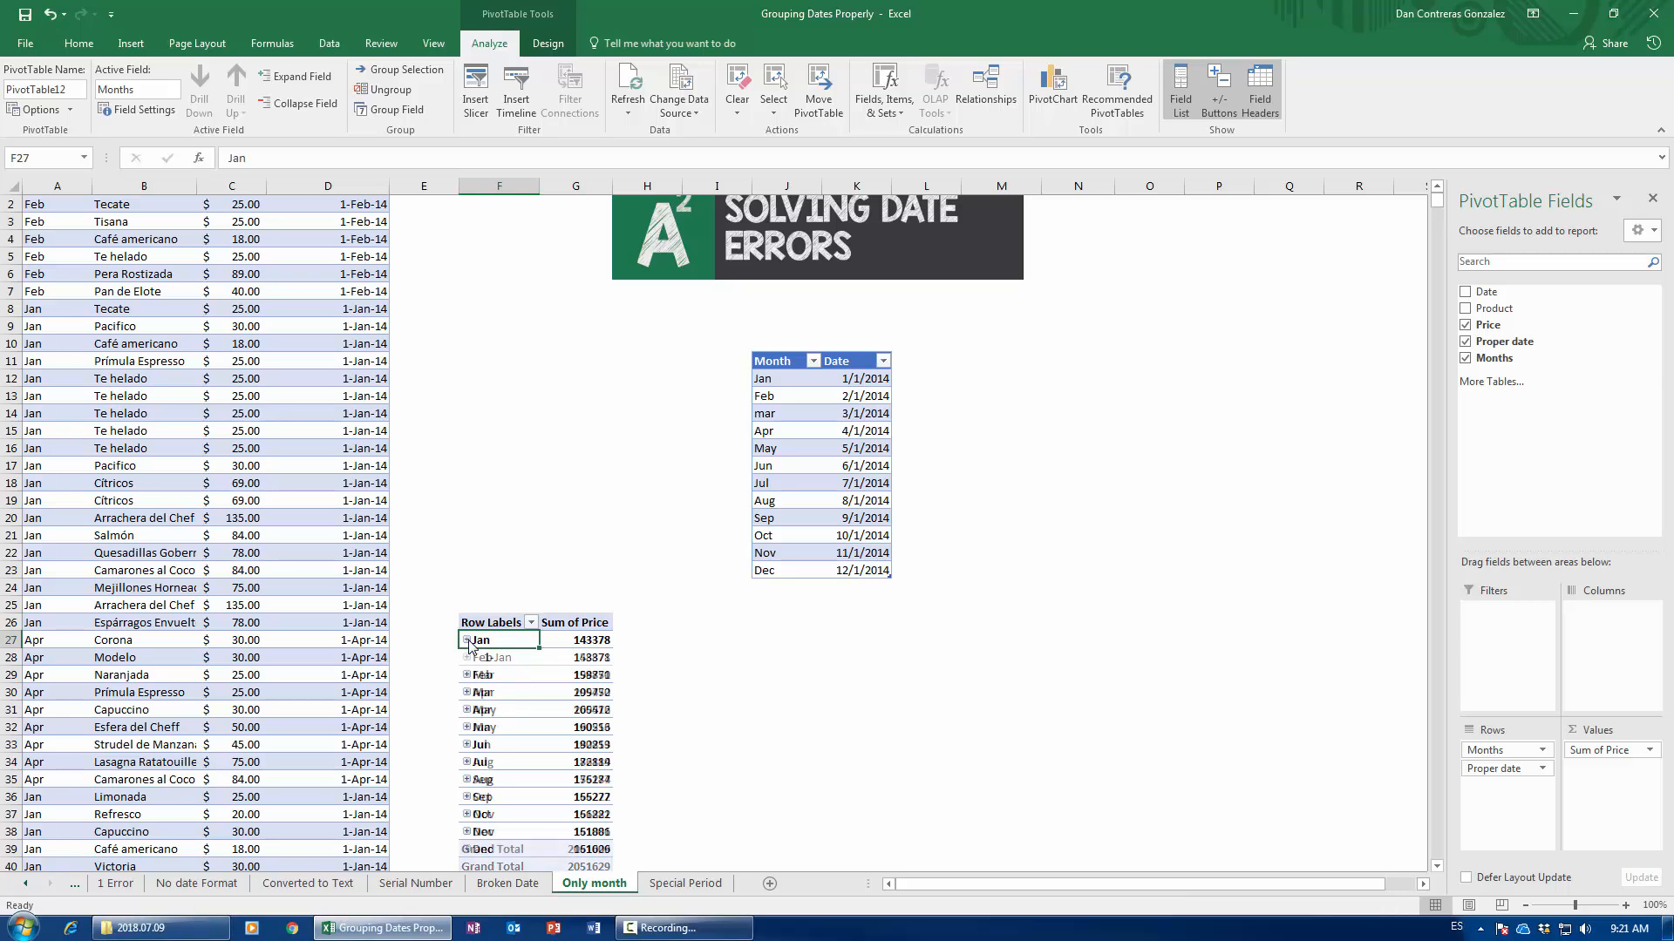
{"action": "right_click", "coordinate": [492, 646]}
{"action": "left_click", "coordinate": [572, 501]}
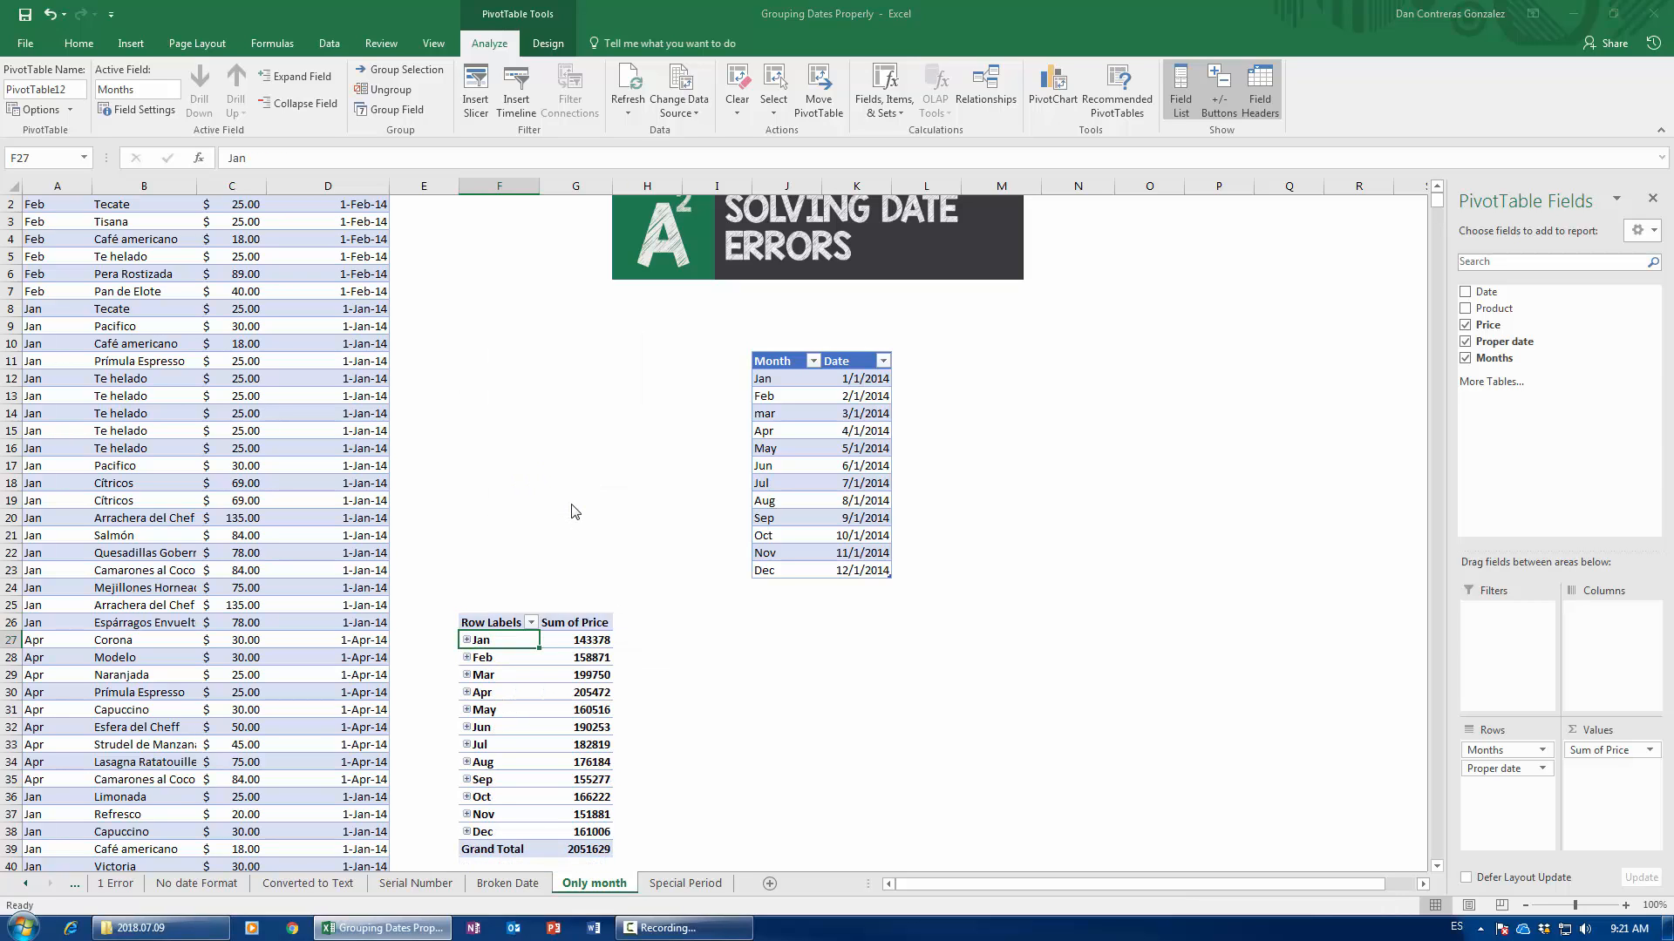
{"action": "left_click", "coordinate": [509, 546]}
{"action": "left_click", "coordinate": [510, 535]}
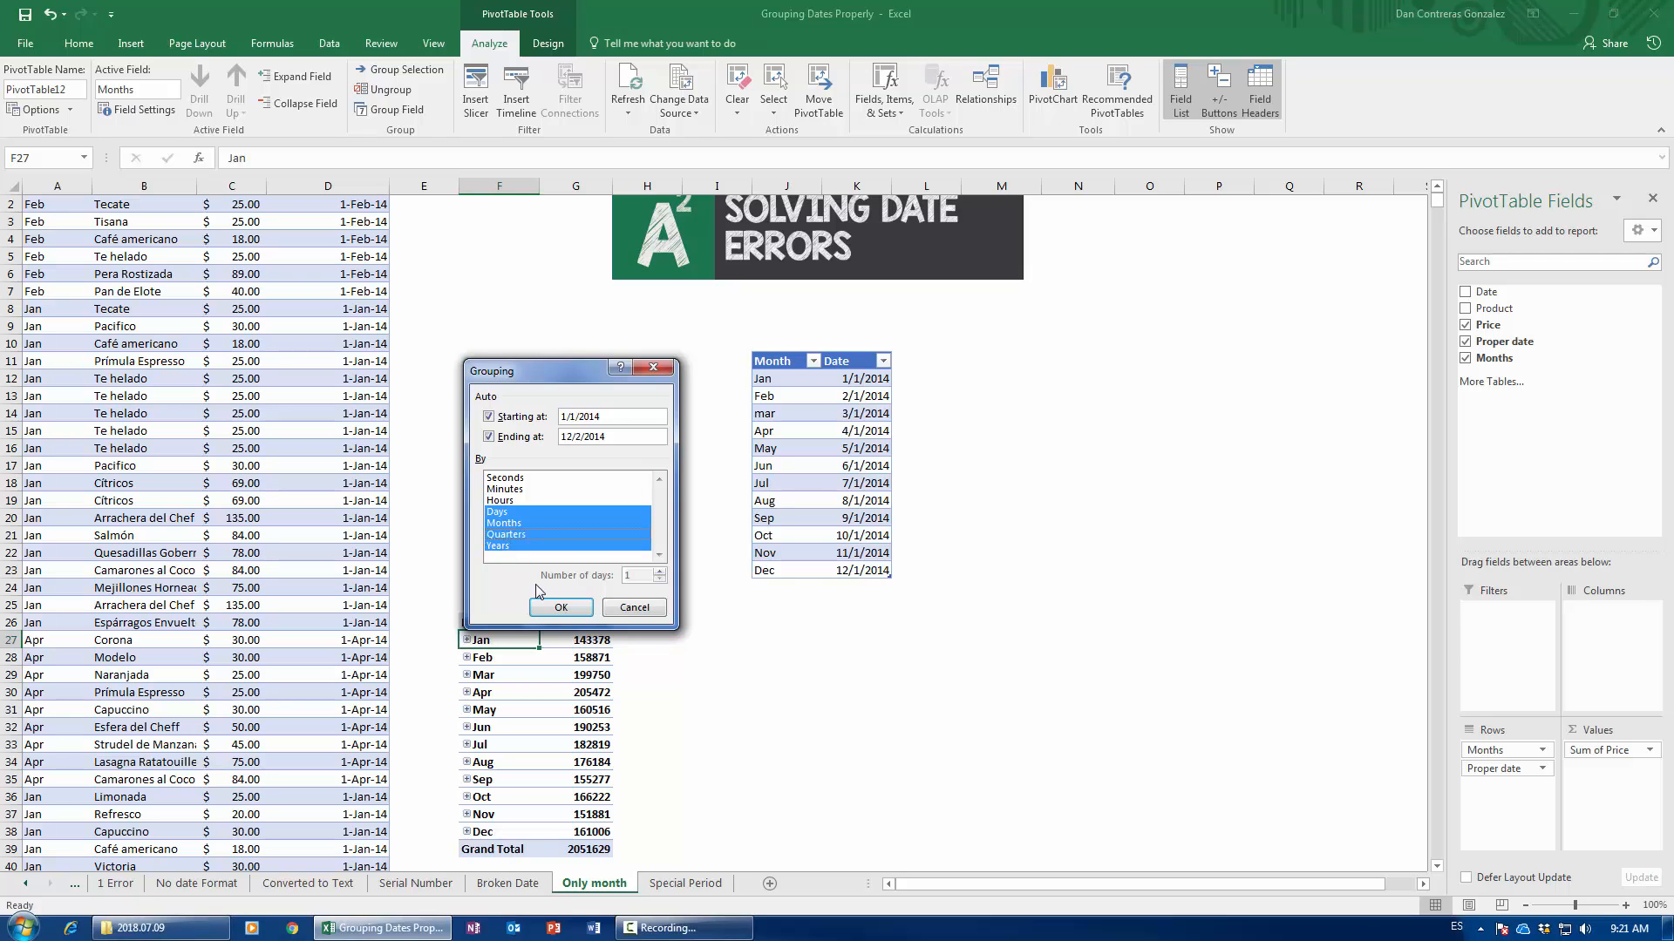
{"action": "left_click", "coordinate": [561, 608]}
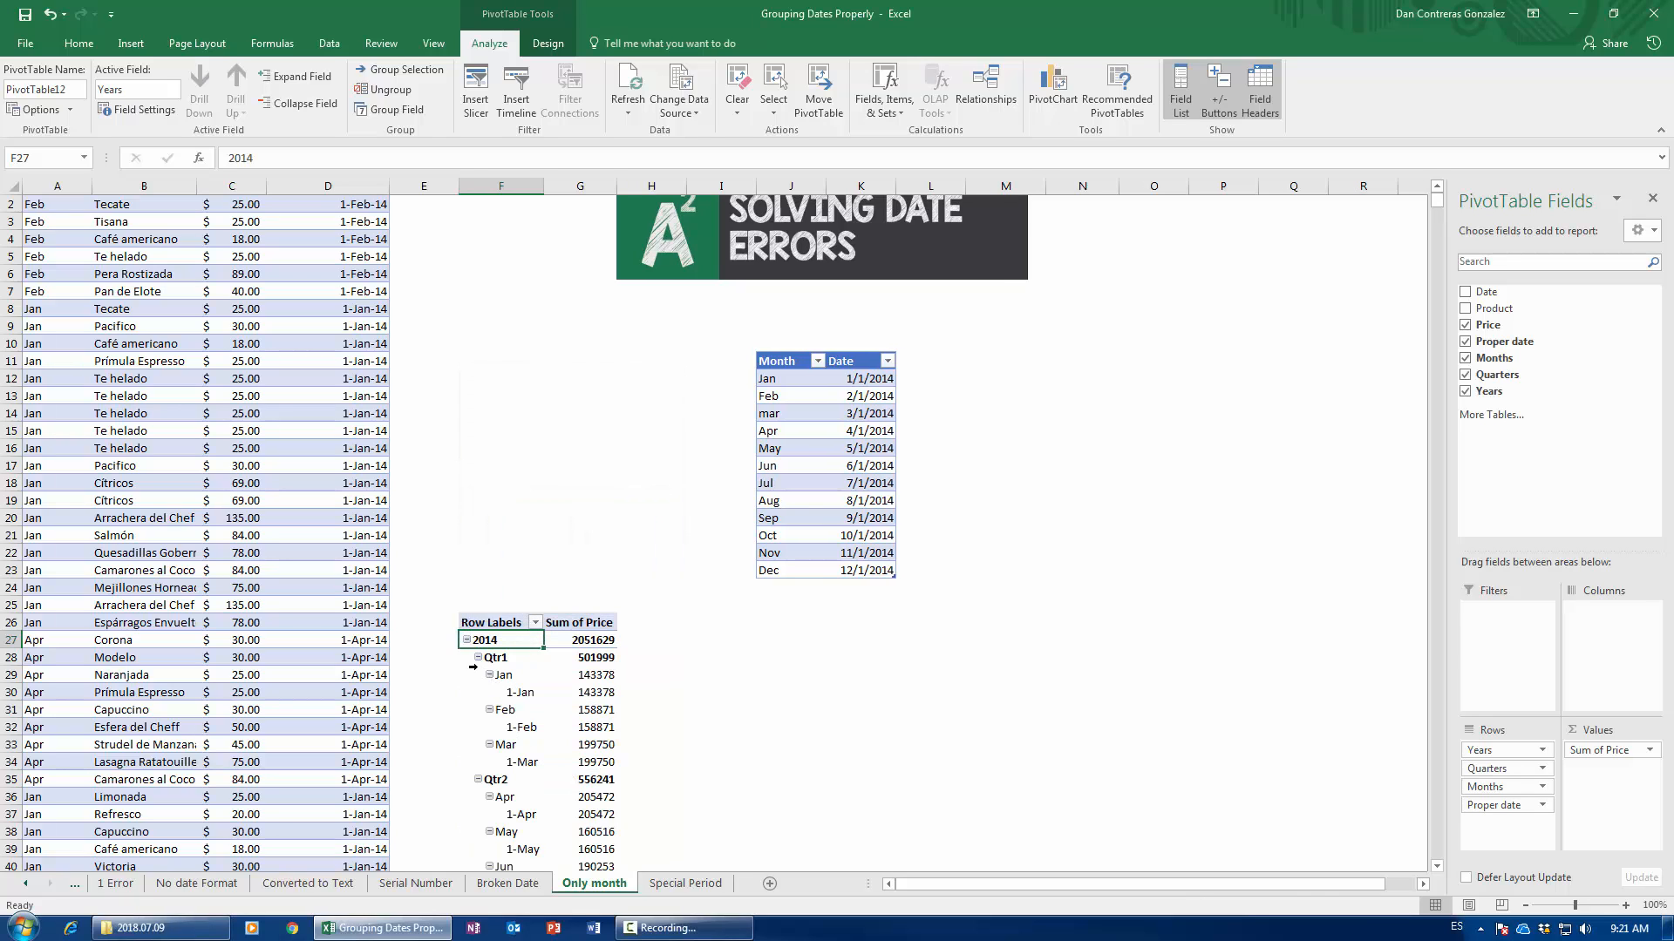
- Collapse Qtr1, Qtr2, Qtr3 and Qtr4 under 2014 in the PivotTable
{"action": "left_click", "coordinate": [480, 659]}
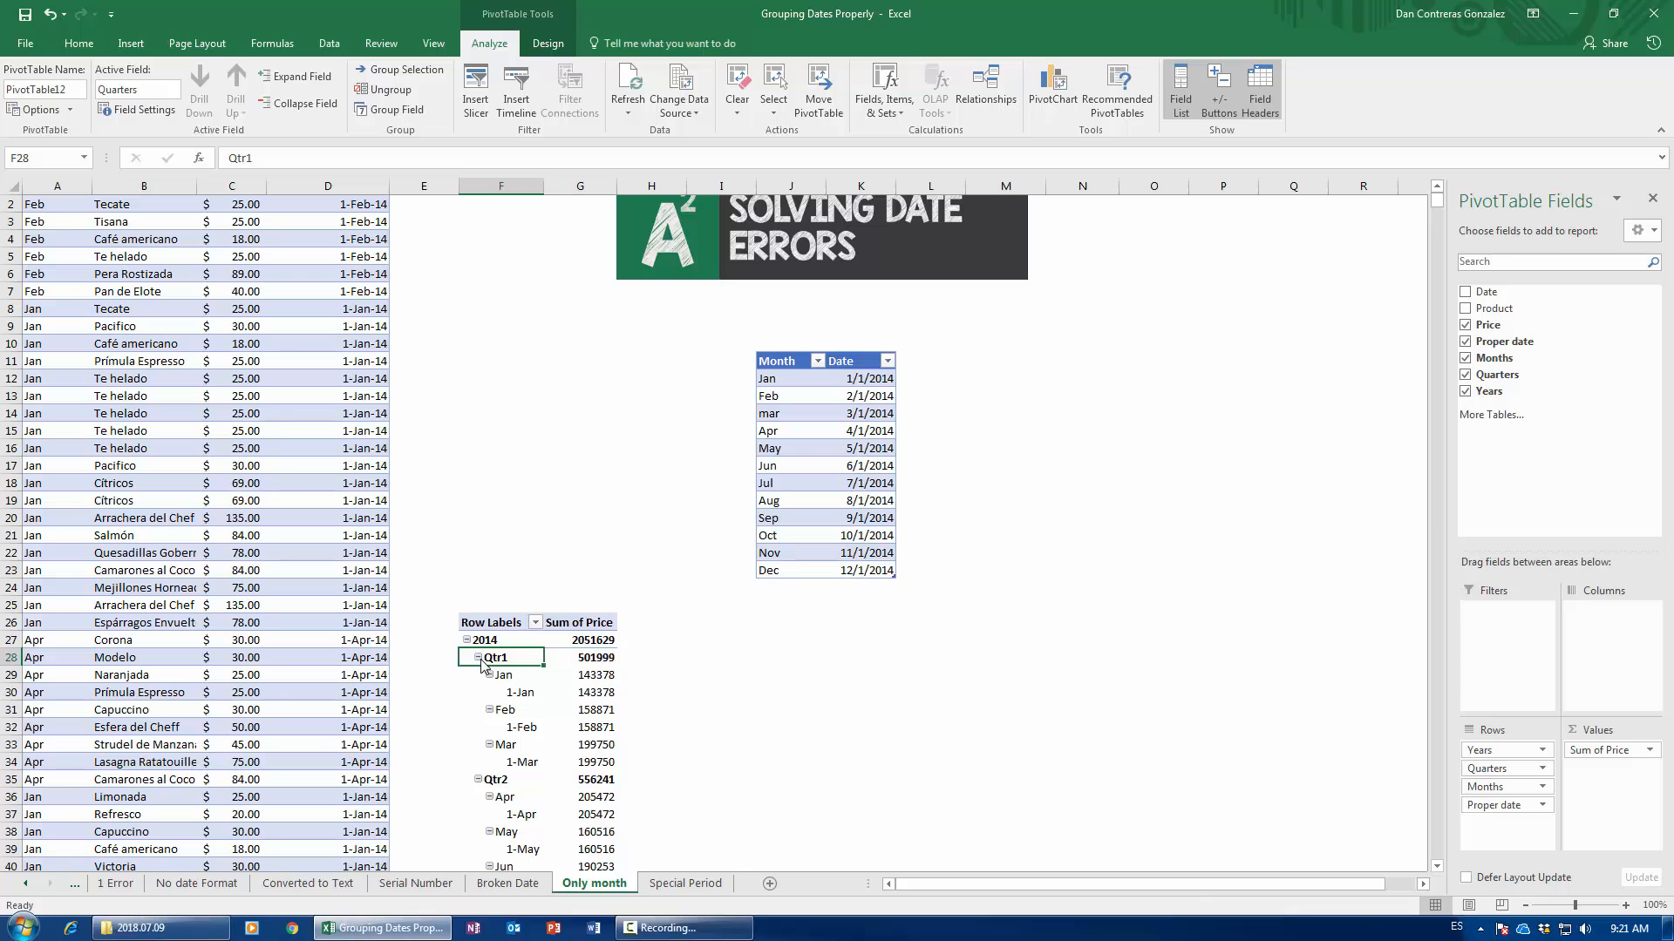
{"action": "left_click", "coordinate": [478, 658]}
{"action": "left_click", "coordinate": [477, 675]}
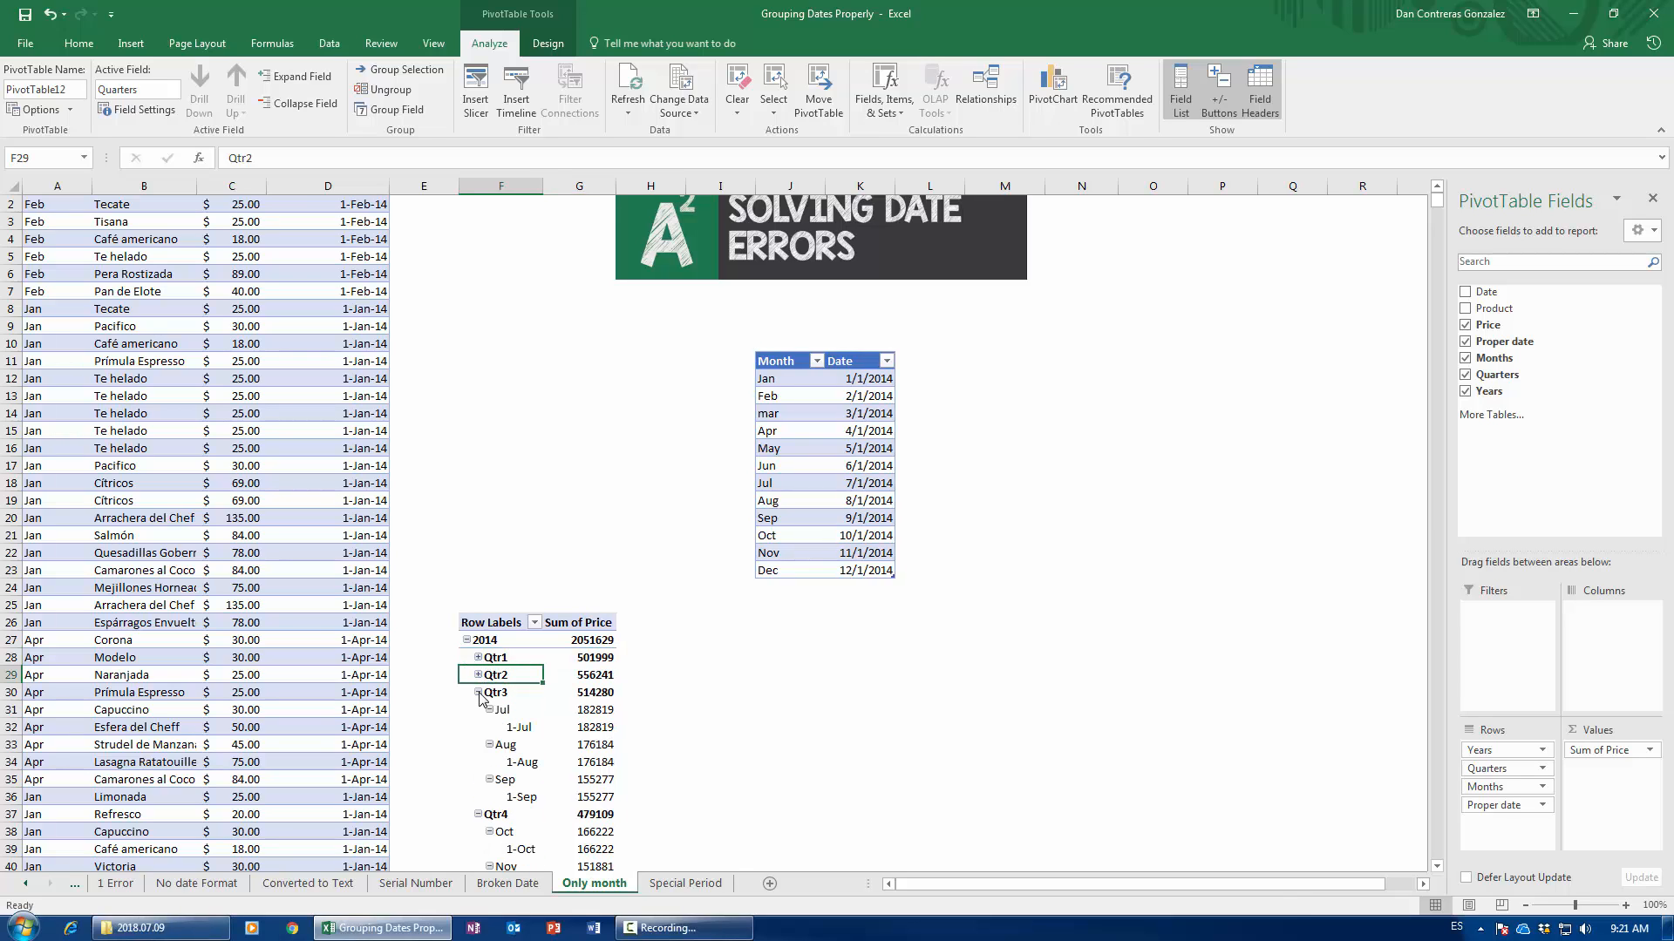
{"action": "left_click", "coordinate": [478, 692]}
{"action": "left_click", "coordinate": [478, 709]}
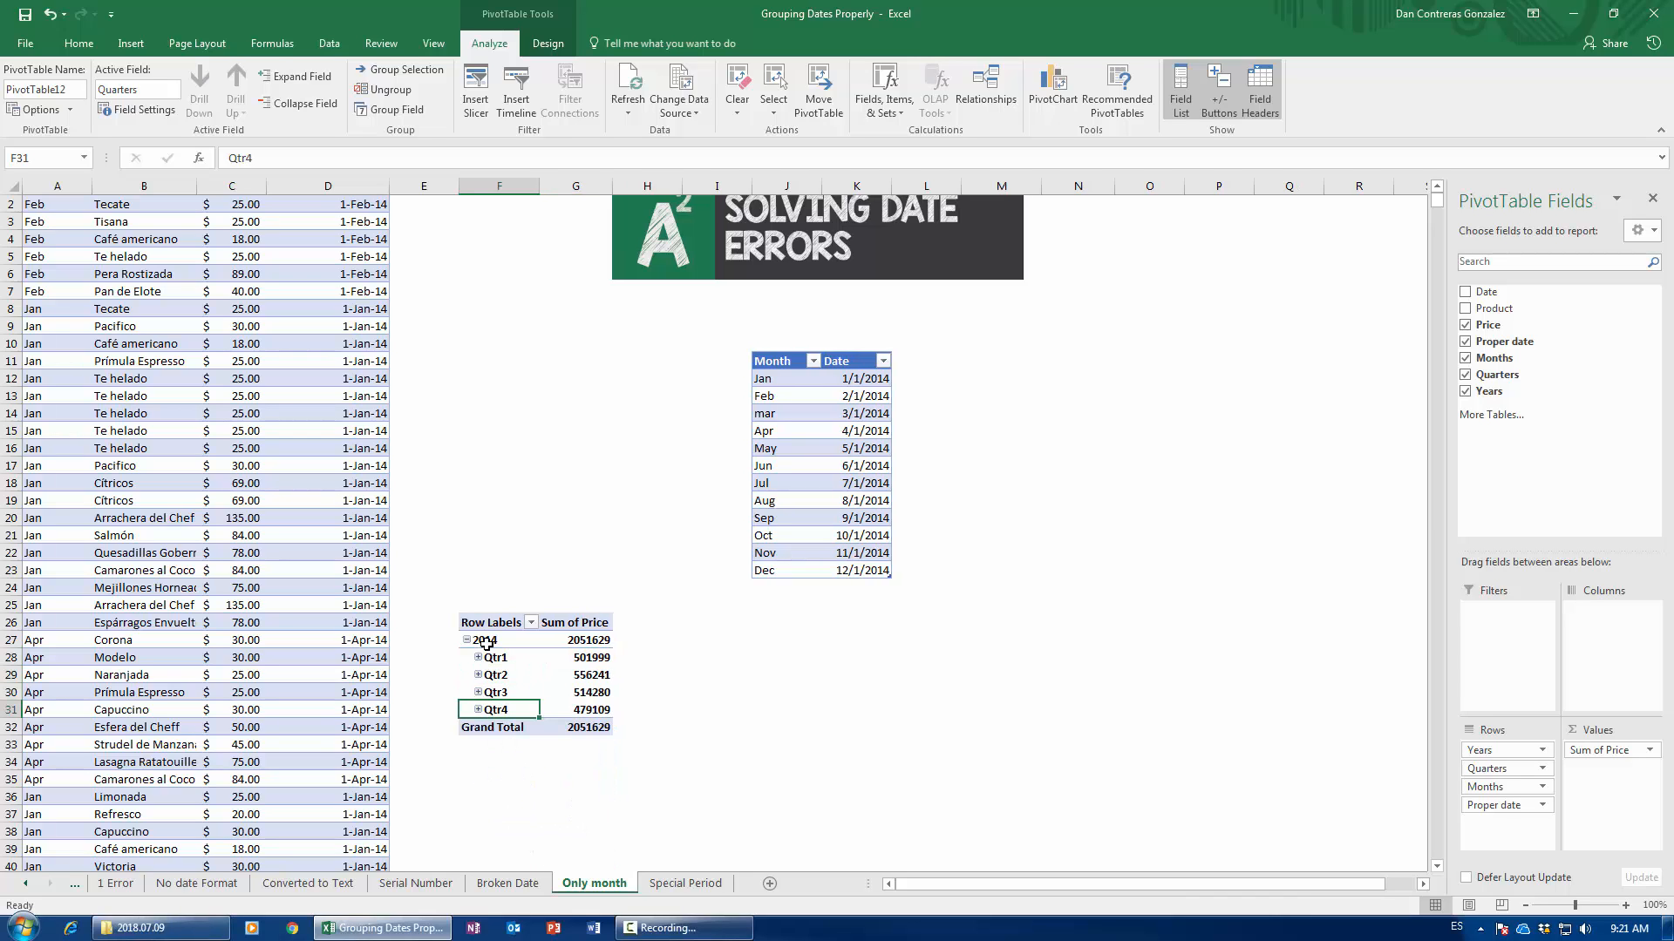
- Format the PivotTable's Sum of Price values, including the grand total, as currency with two decimals
{"action": "left_click_drag", "start_coordinate": [575, 640], "coordinate": [577, 728]}
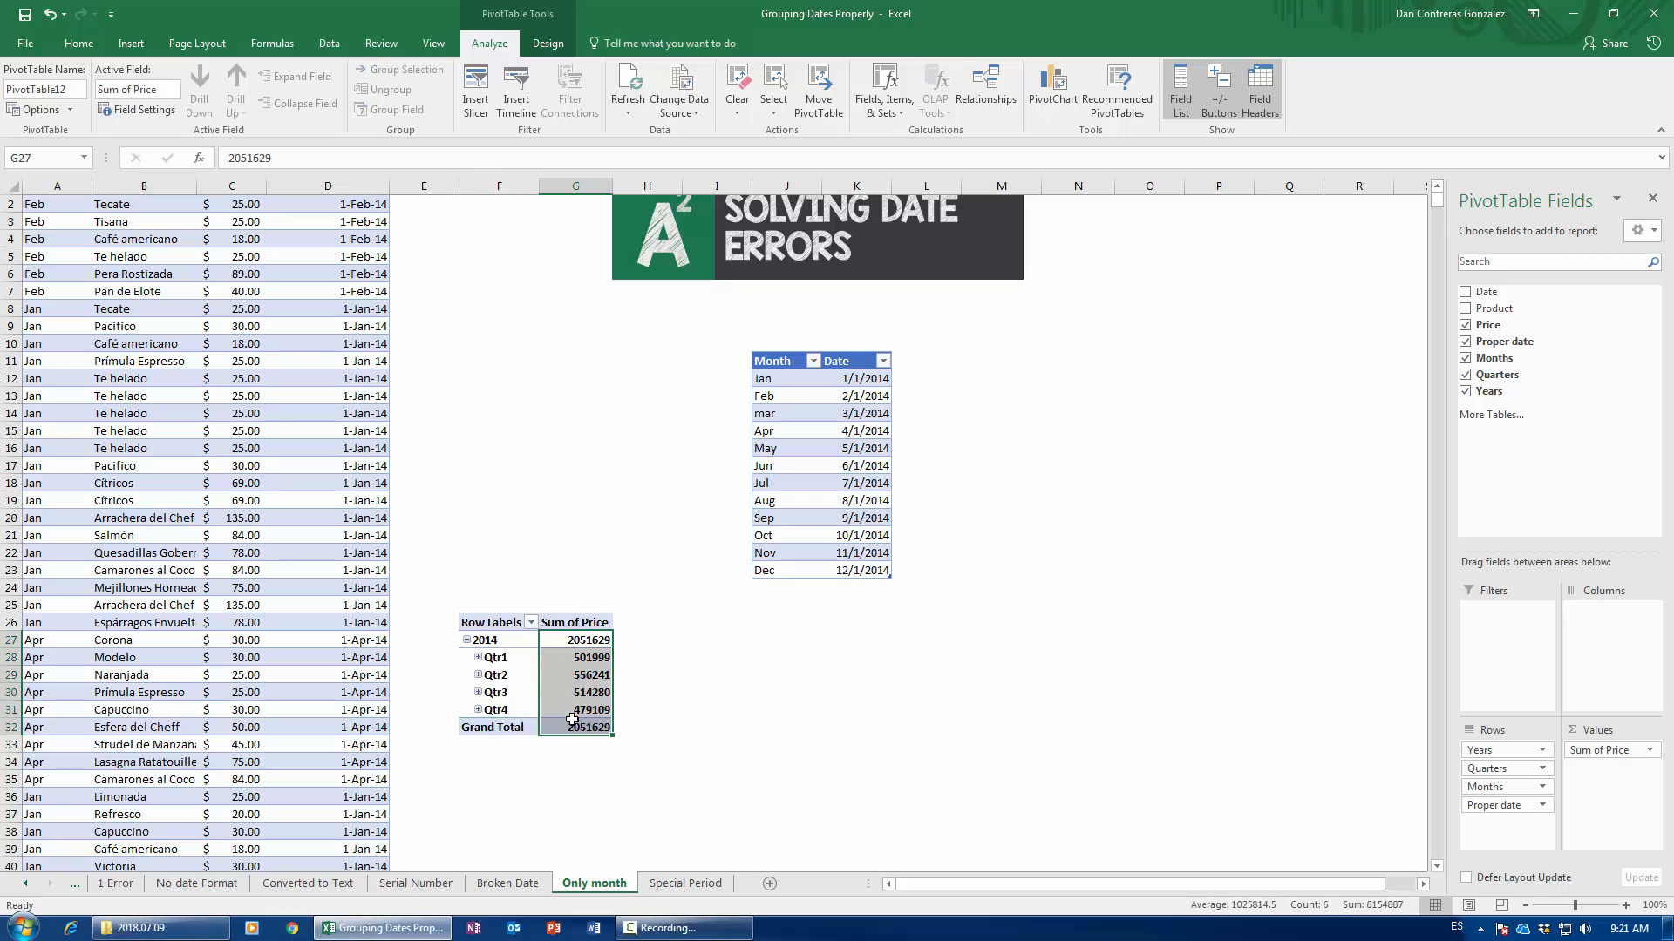
{"action": "key", "text": "ctrl+shift+4"}
{"action": "left_click", "coordinate": [54, 501]}
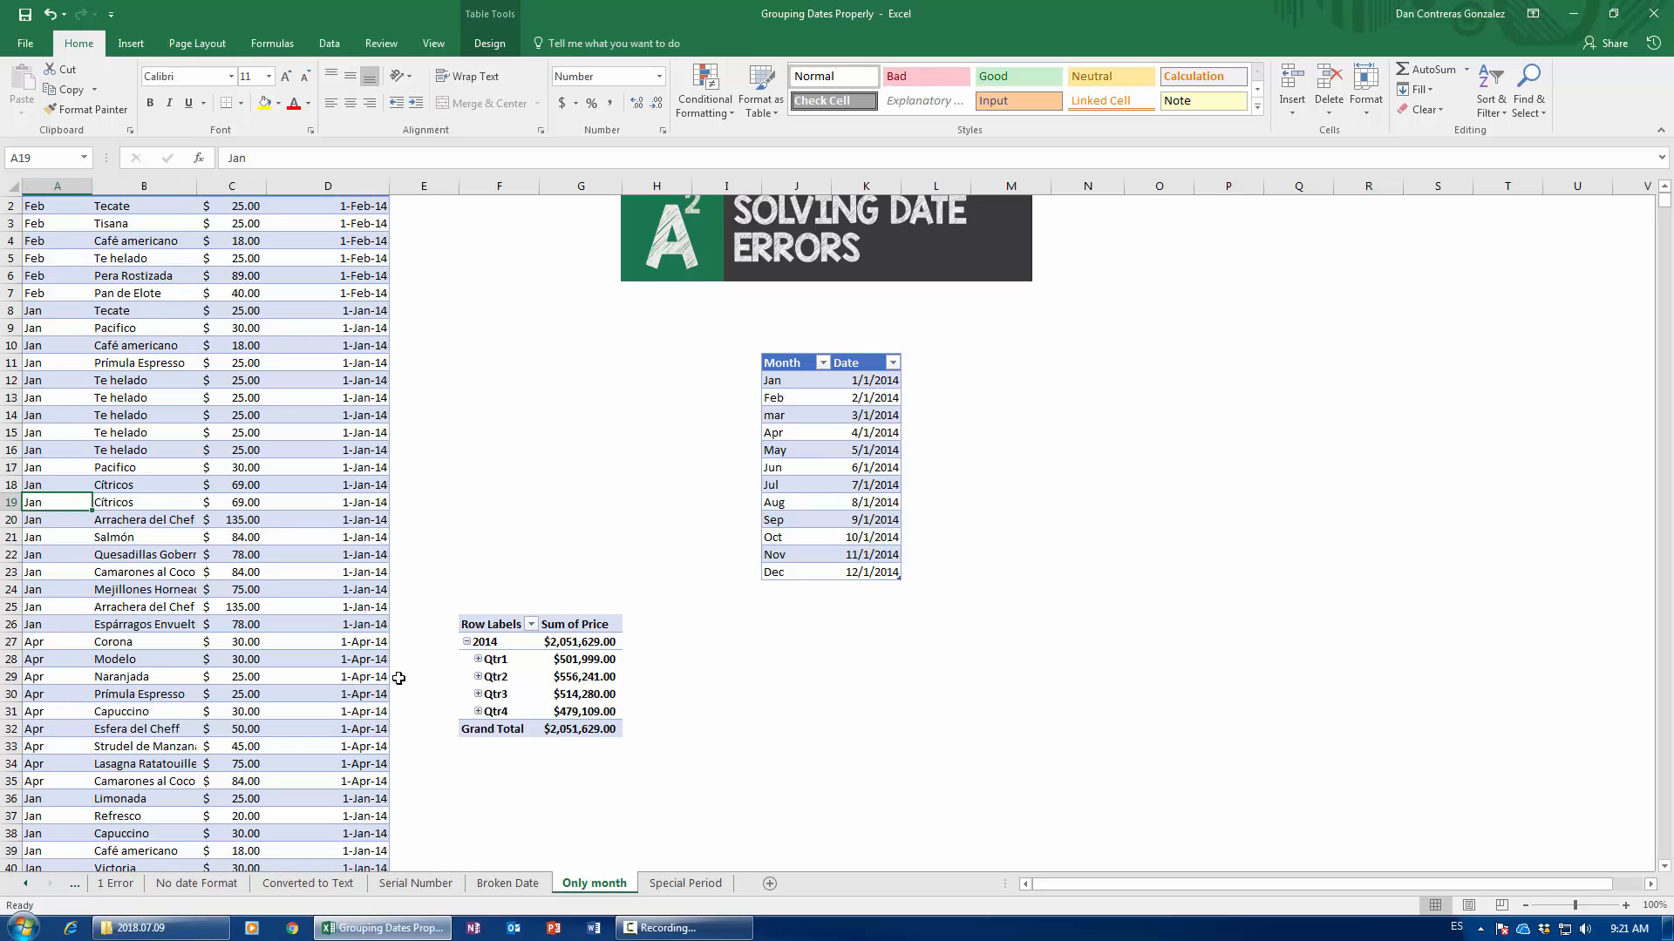
{"action": "scroll", "coordinate": [451, 571], "scroll_direction": "up", "scroll_amount": 1}
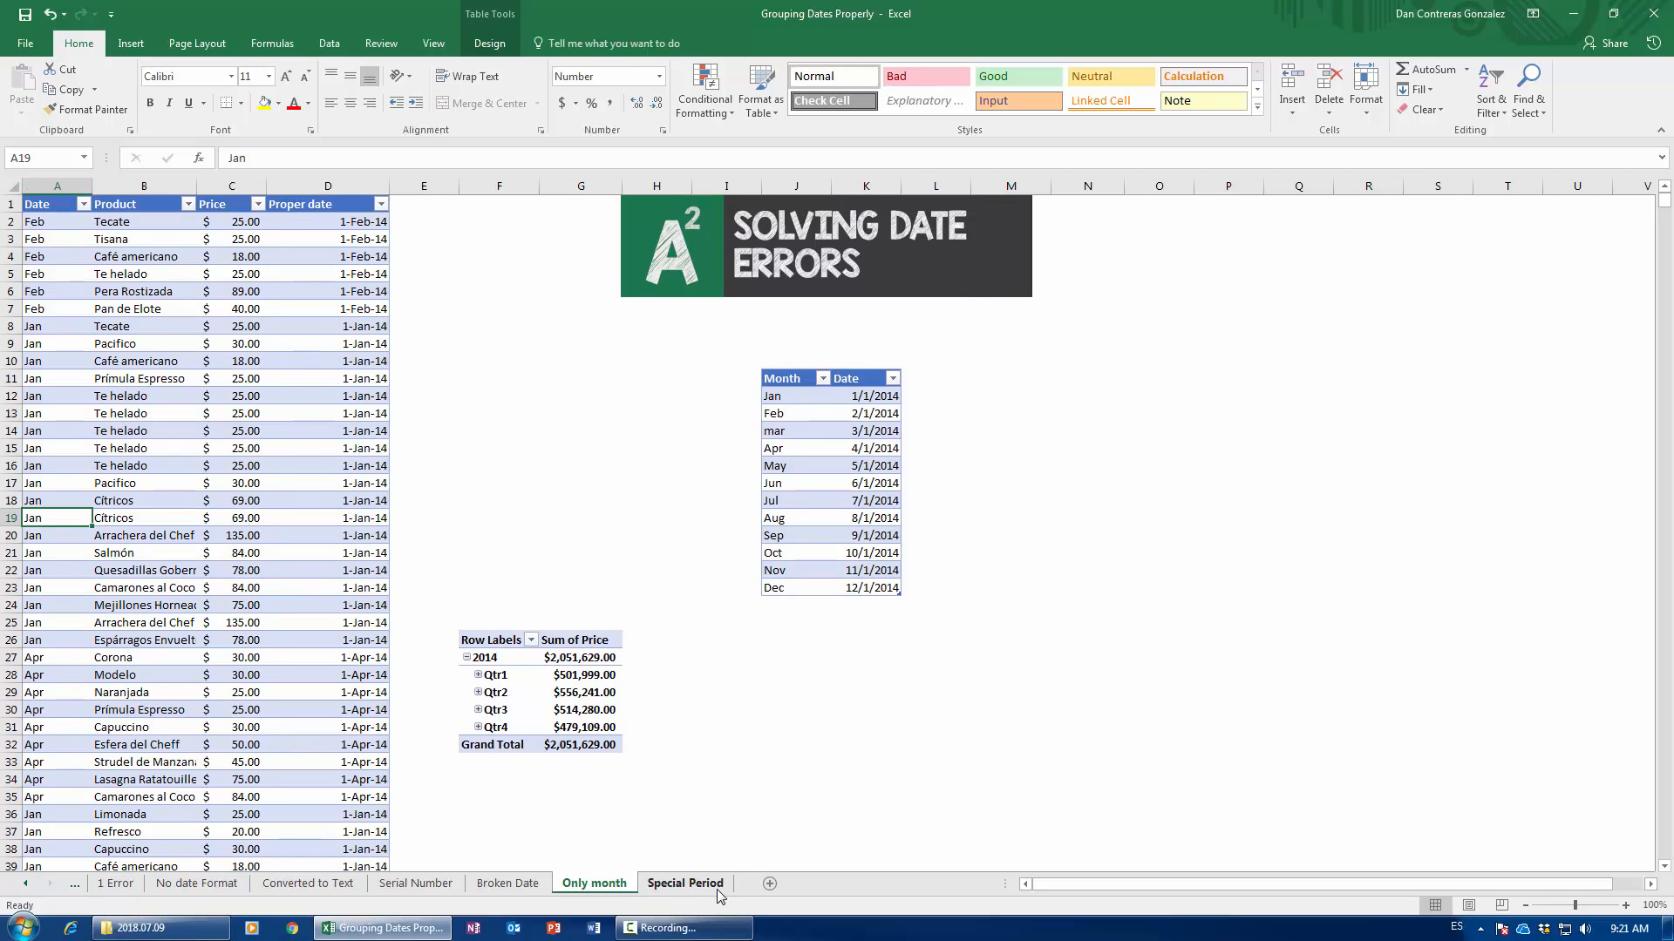
- Go to the Special Period sheet and delete column D, which holds the sales table's zodiac signs
{"action": "left_click", "coordinate": [688, 883]}
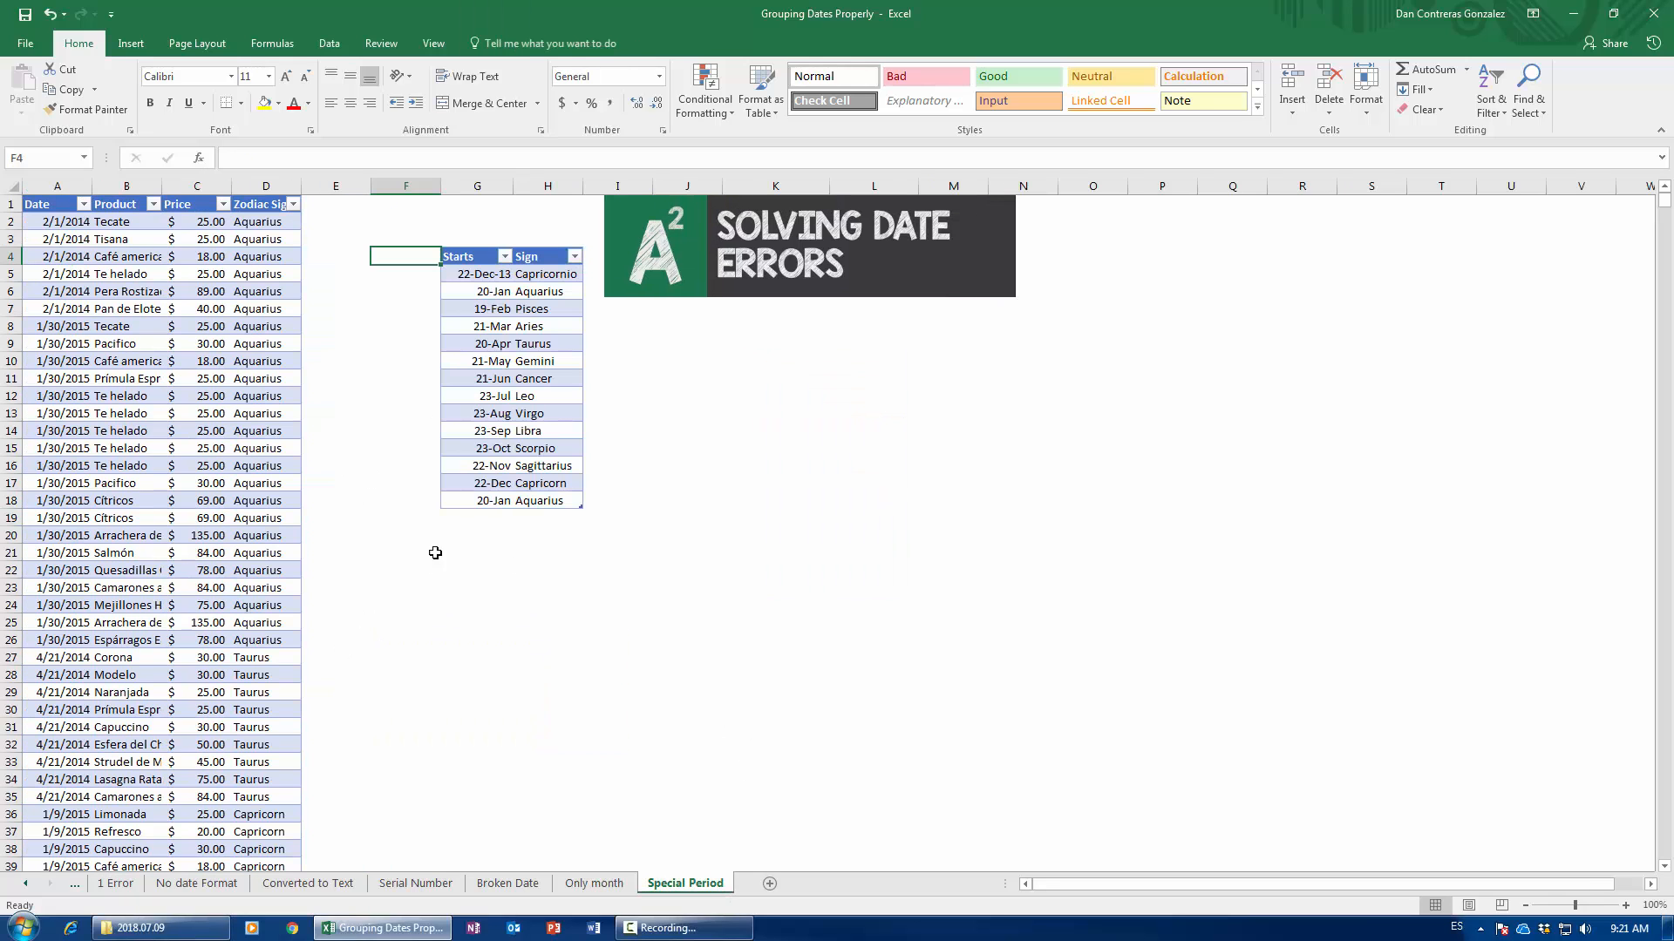
{"action": "left_click", "coordinate": [273, 186]}
{"action": "key", "text": "ctrl+minus"}
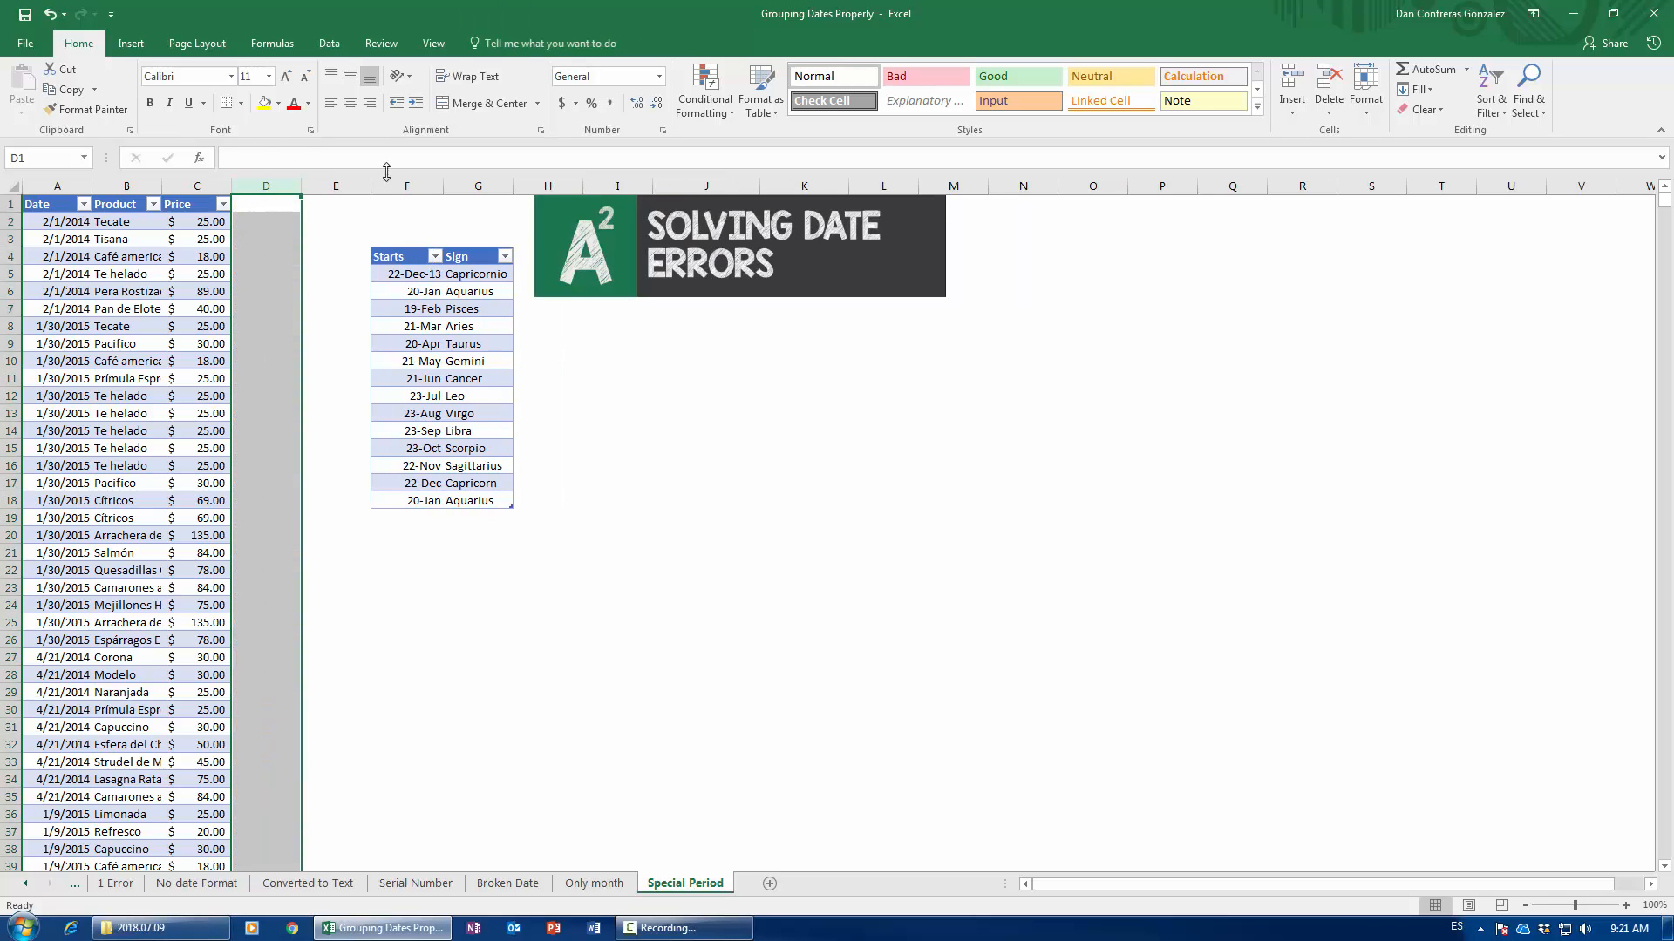
- Insert two blank columns at column E and check the Capricornio and Aquarius rows of the Starts and Sign lookup table
{"action": "left_click", "coordinate": [311, 183]}
{"action": "key", "text": "ctrl+plus"}
{"action": "key", "text": "ctrl+plus"}
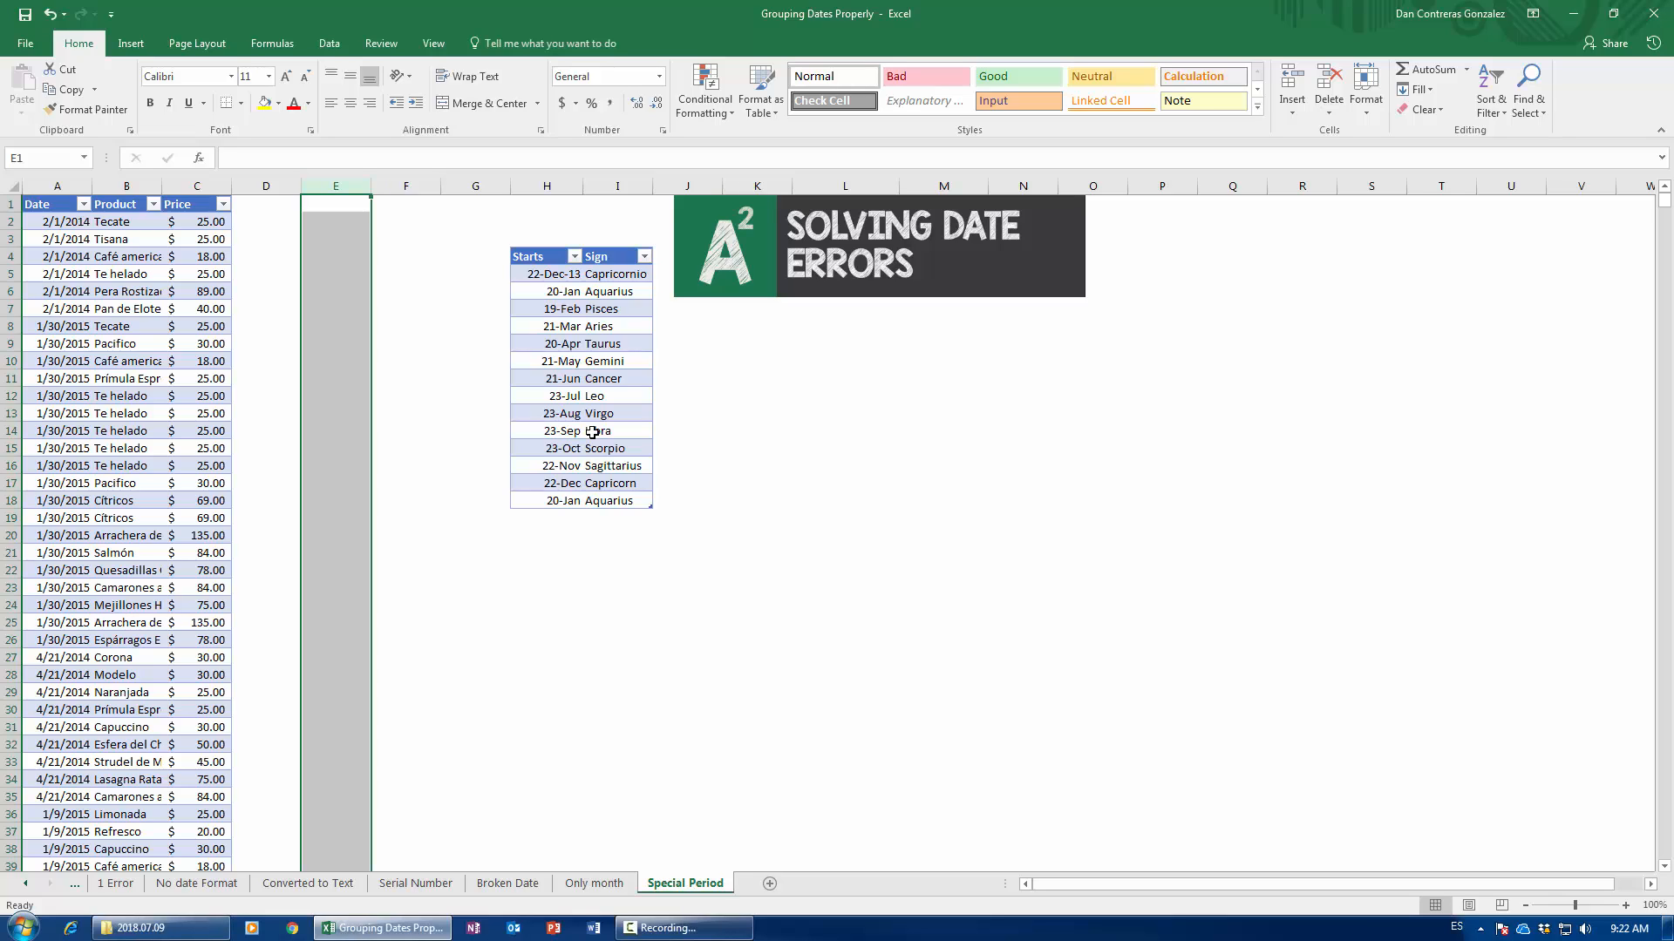
{"action": "left_click", "coordinate": [625, 272]}
{"action": "left_click", "coordinate": [622, 293]}
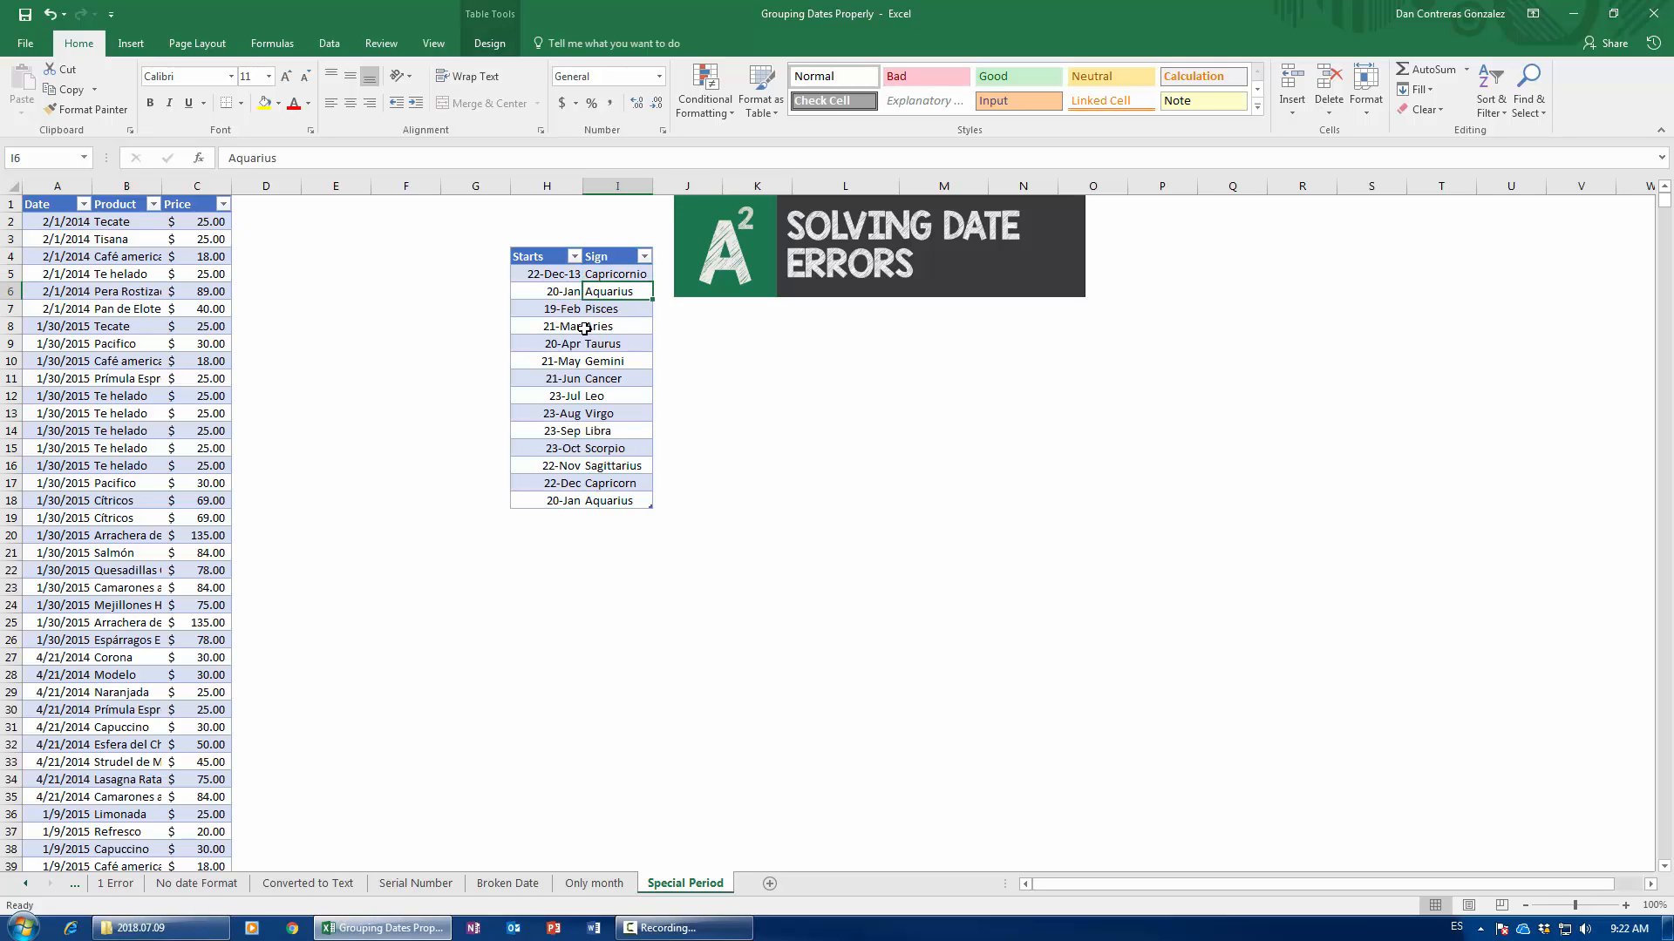
- Add a Sign column to the sales table by entering the header Sign in D1
{"action": "left_click", "coordinate": [601, 275]}
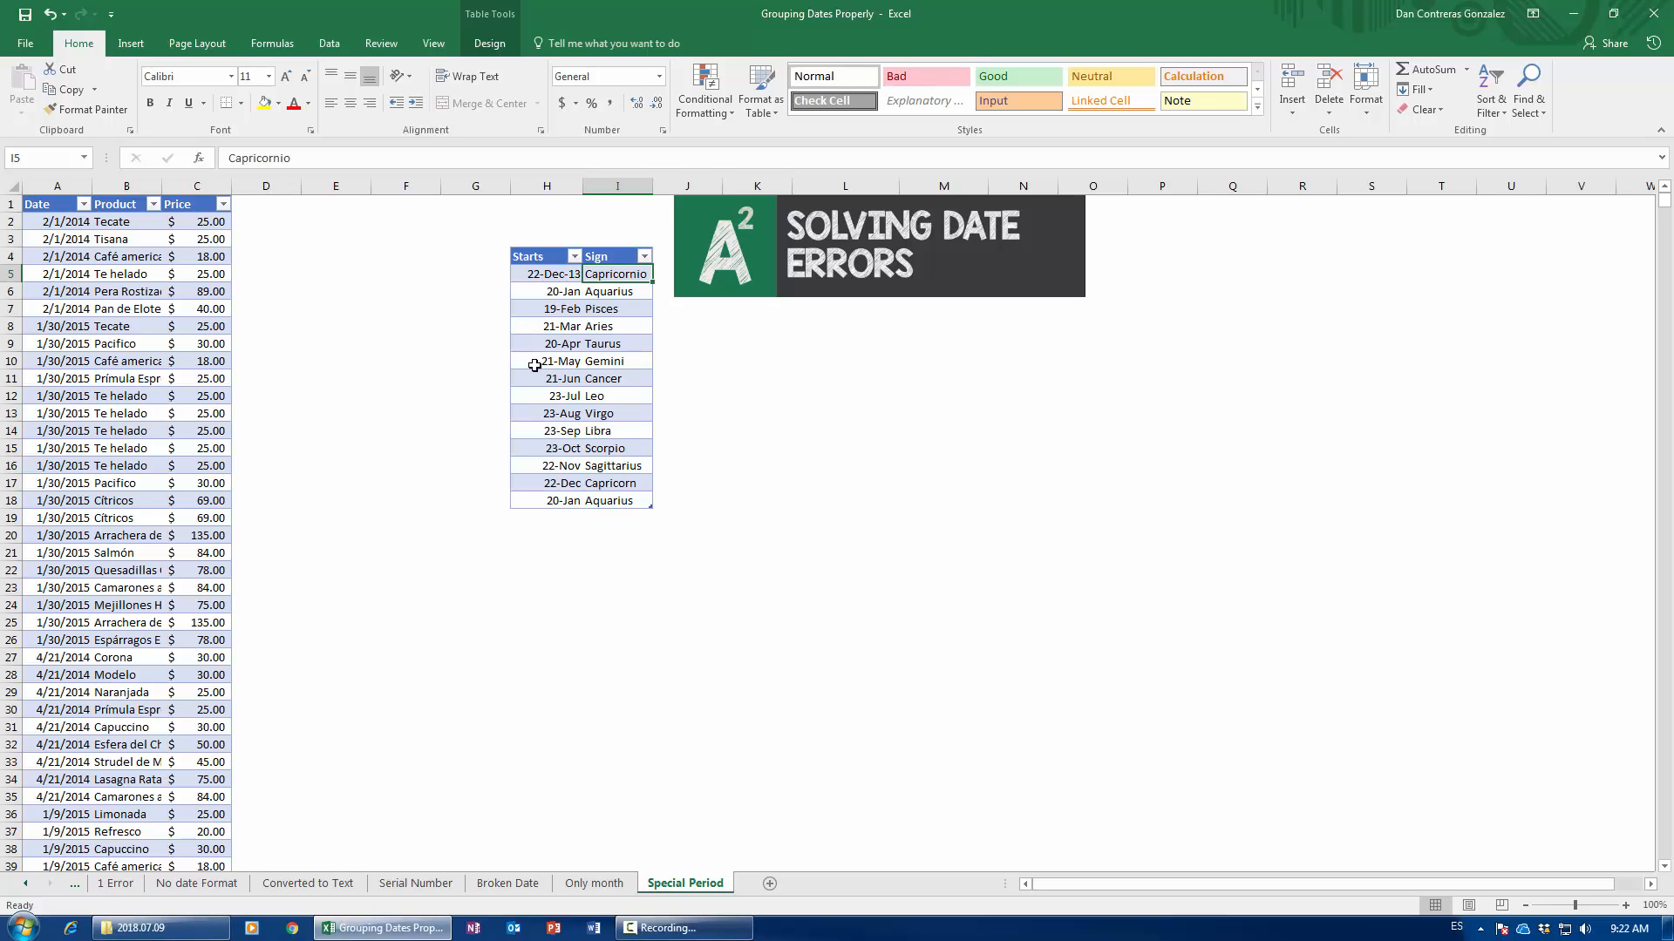
{"action": "left_click", "coordinate": [256, 202]}
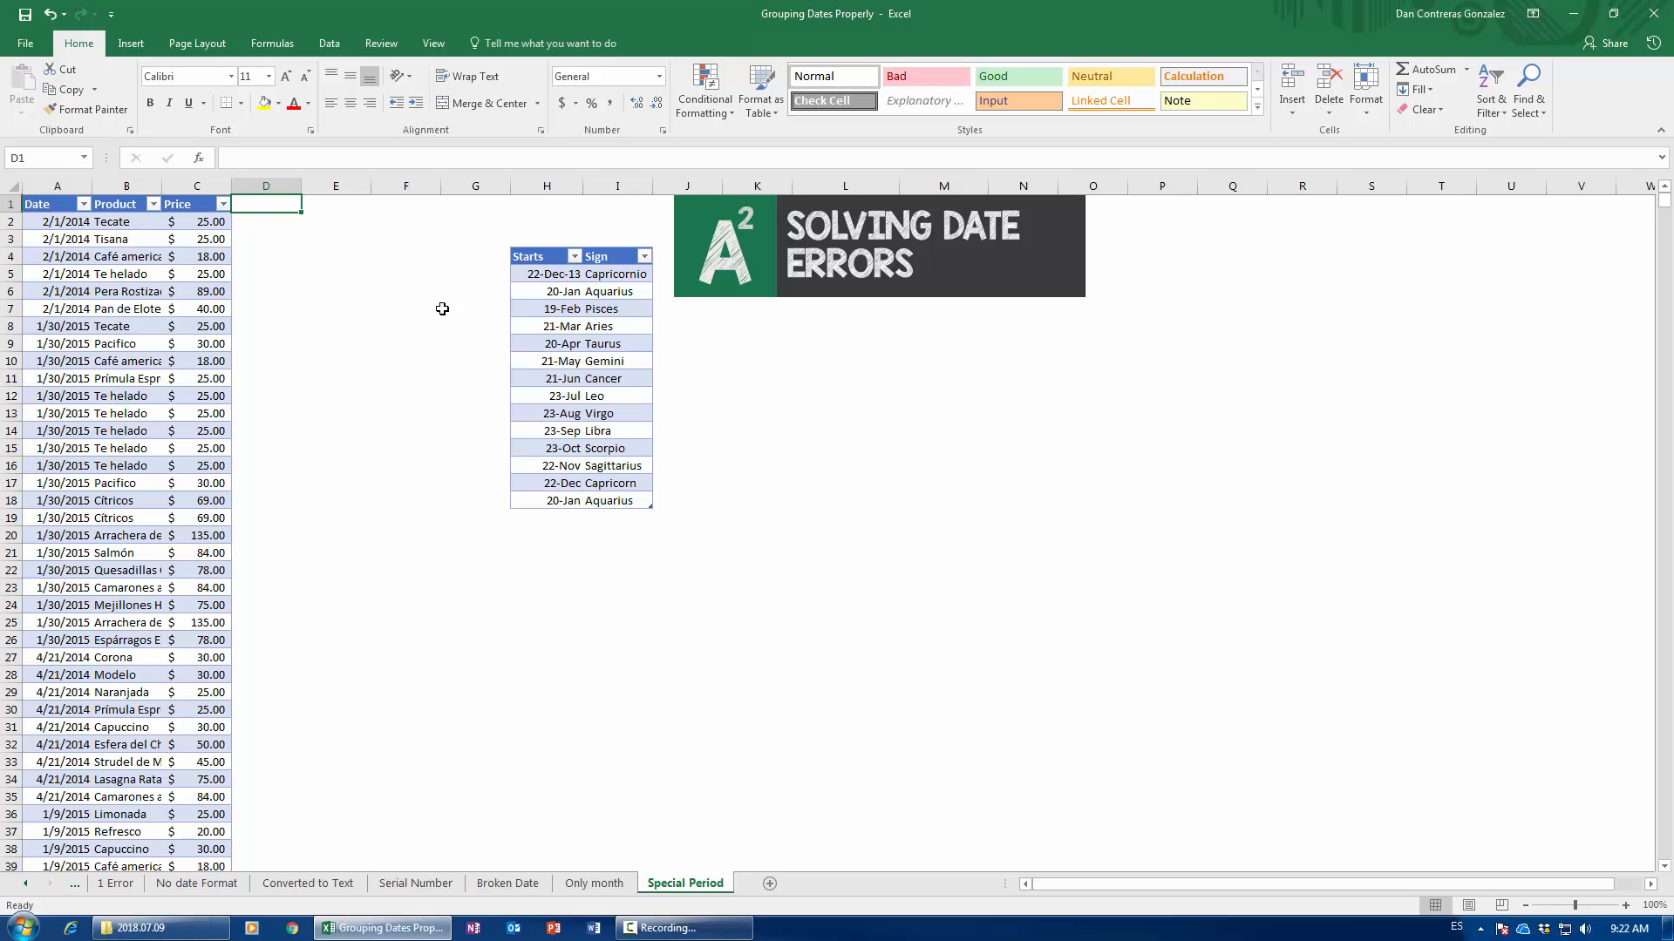
{"action": "type", "text": "Sign"}
{"action": "key", "text": "Return"}
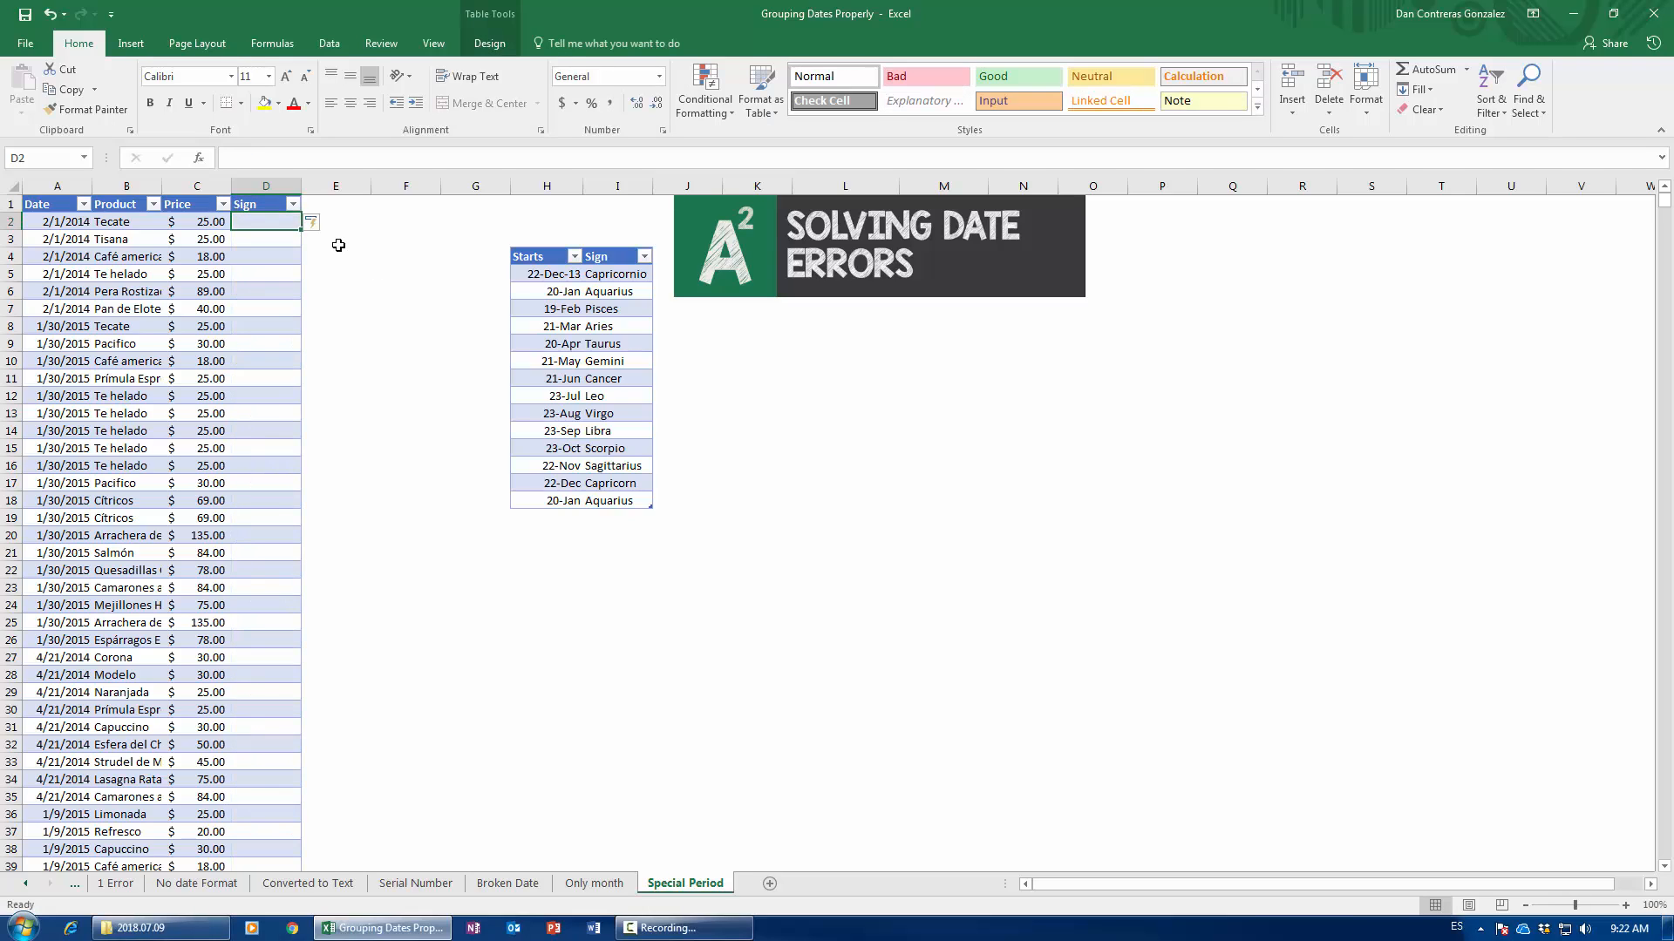
{"action": "type", "text": "=vlo"}
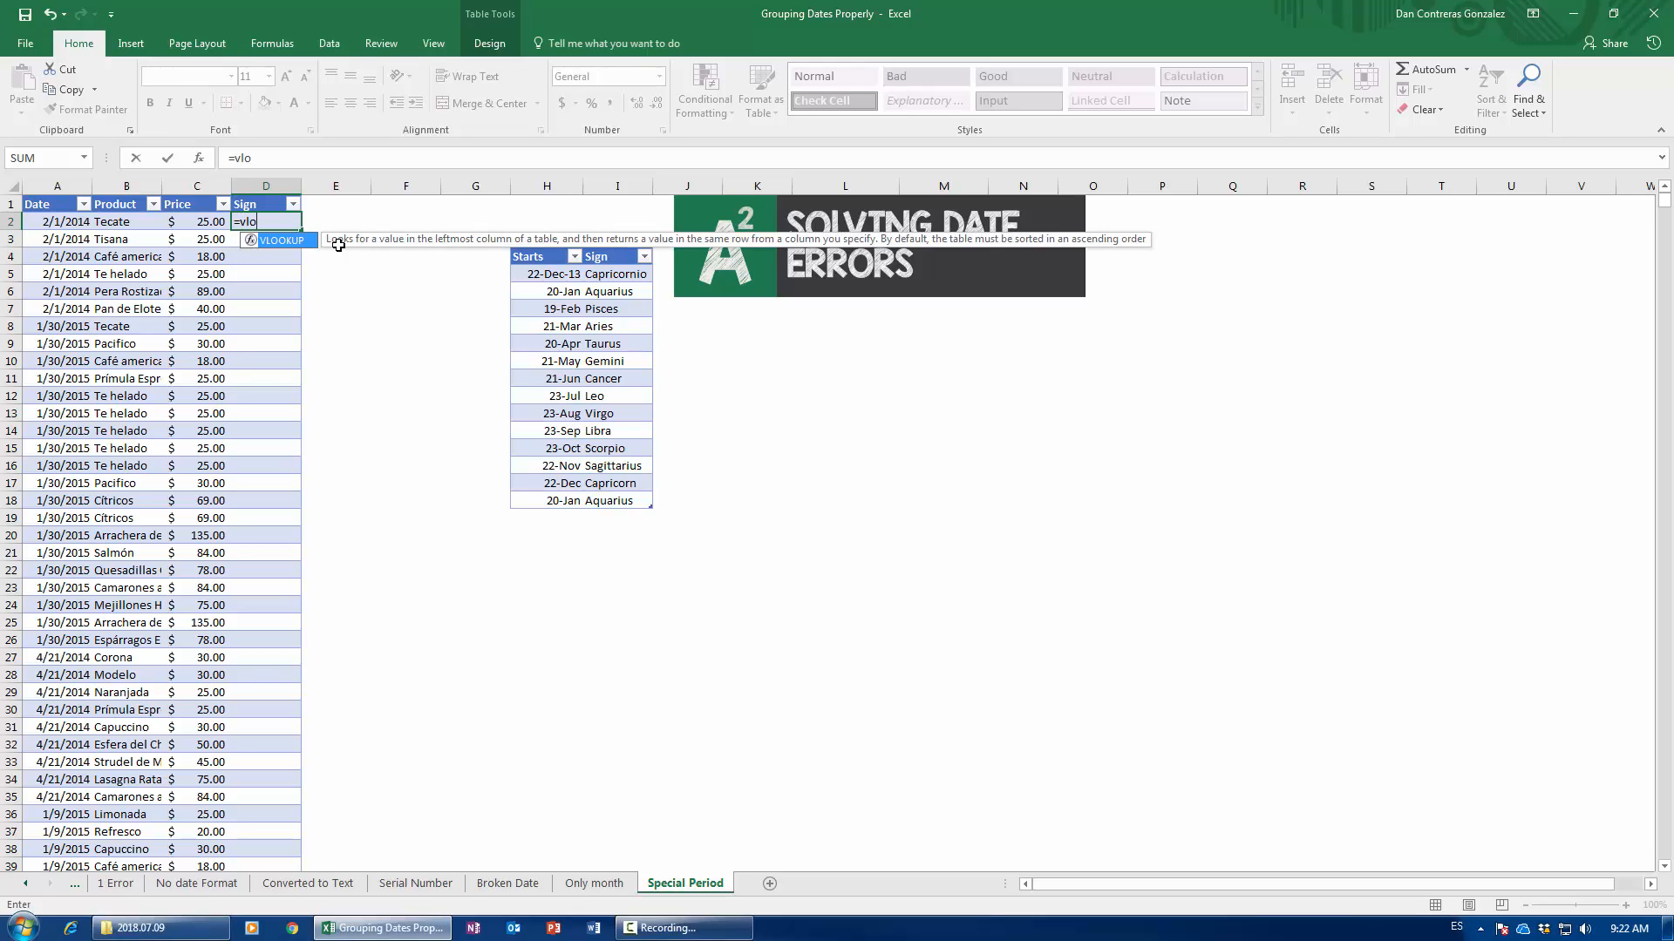
{"action": "type", "text": "okup´("}
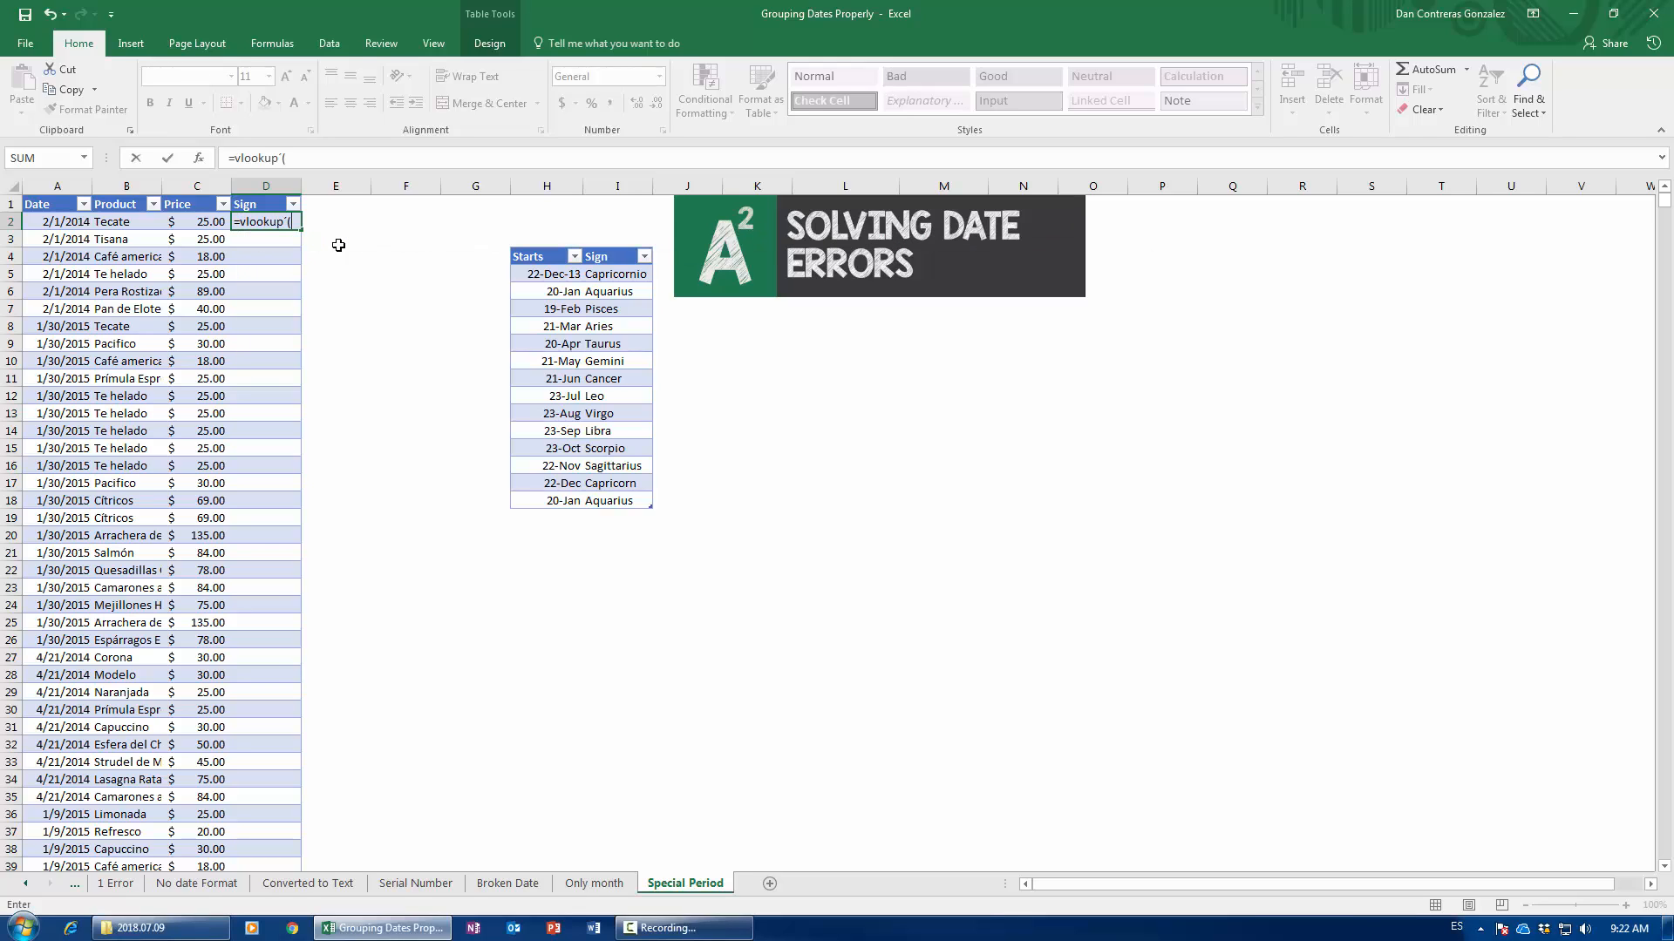
{"action": "key", "text": "BackSpace"}
{"action": "key", "text": "BackSpace"}
{"action": "type", "text": "("}
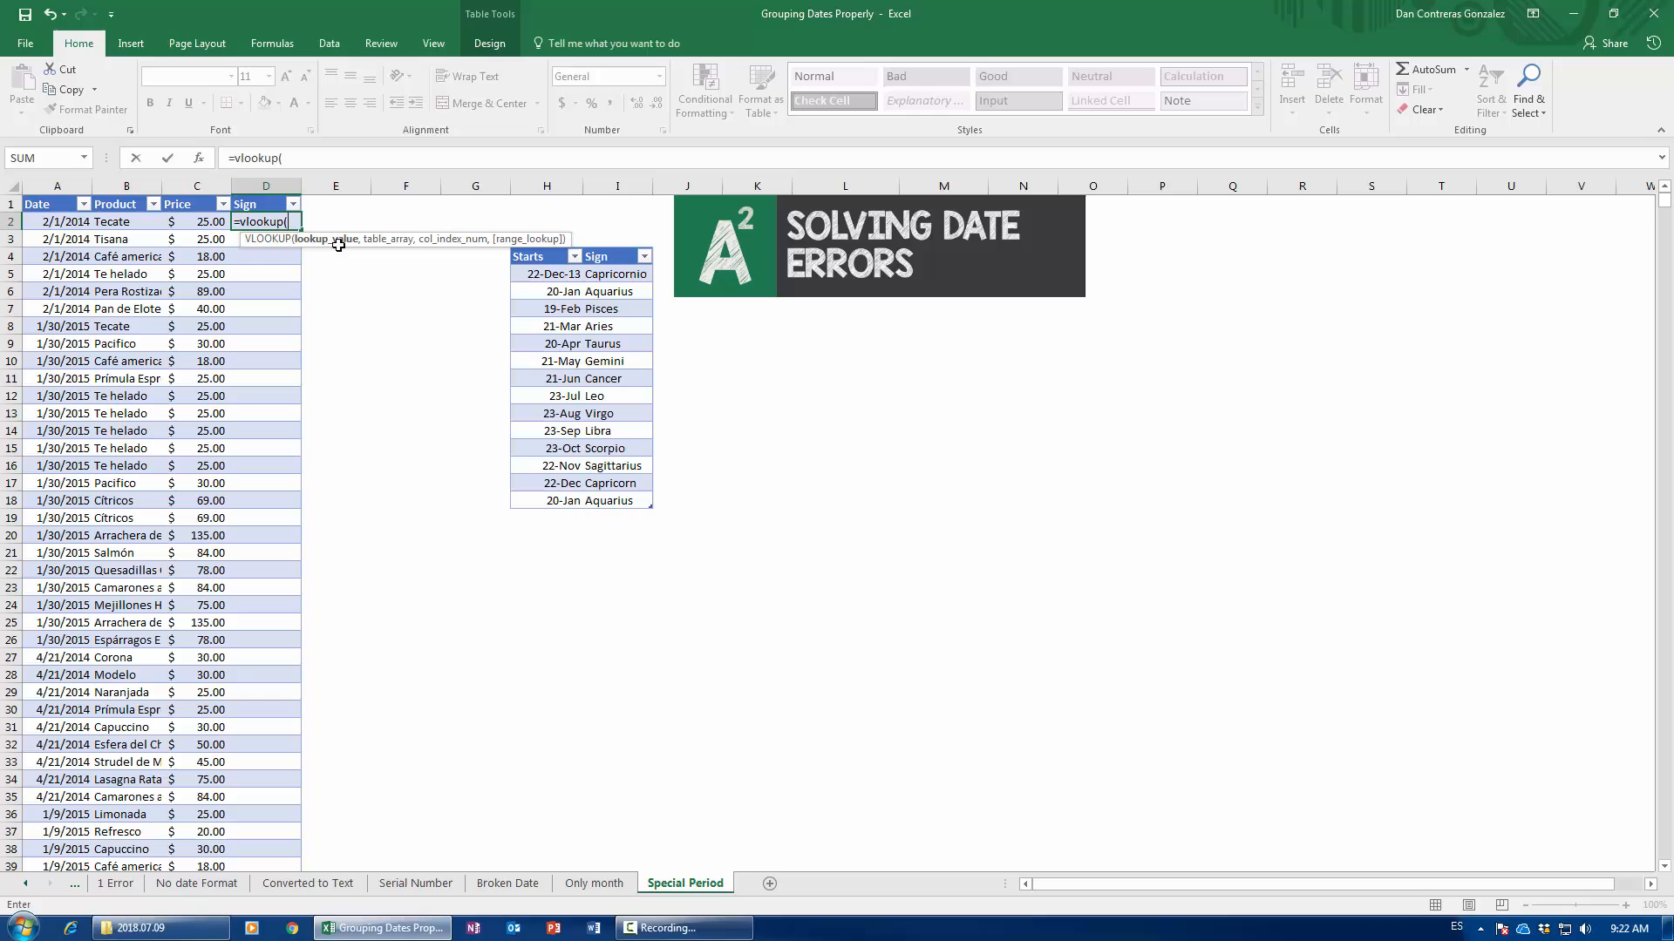
{"action": "left_click", "coordinate": [54, 226]}
{"action": "type", "text": ","}
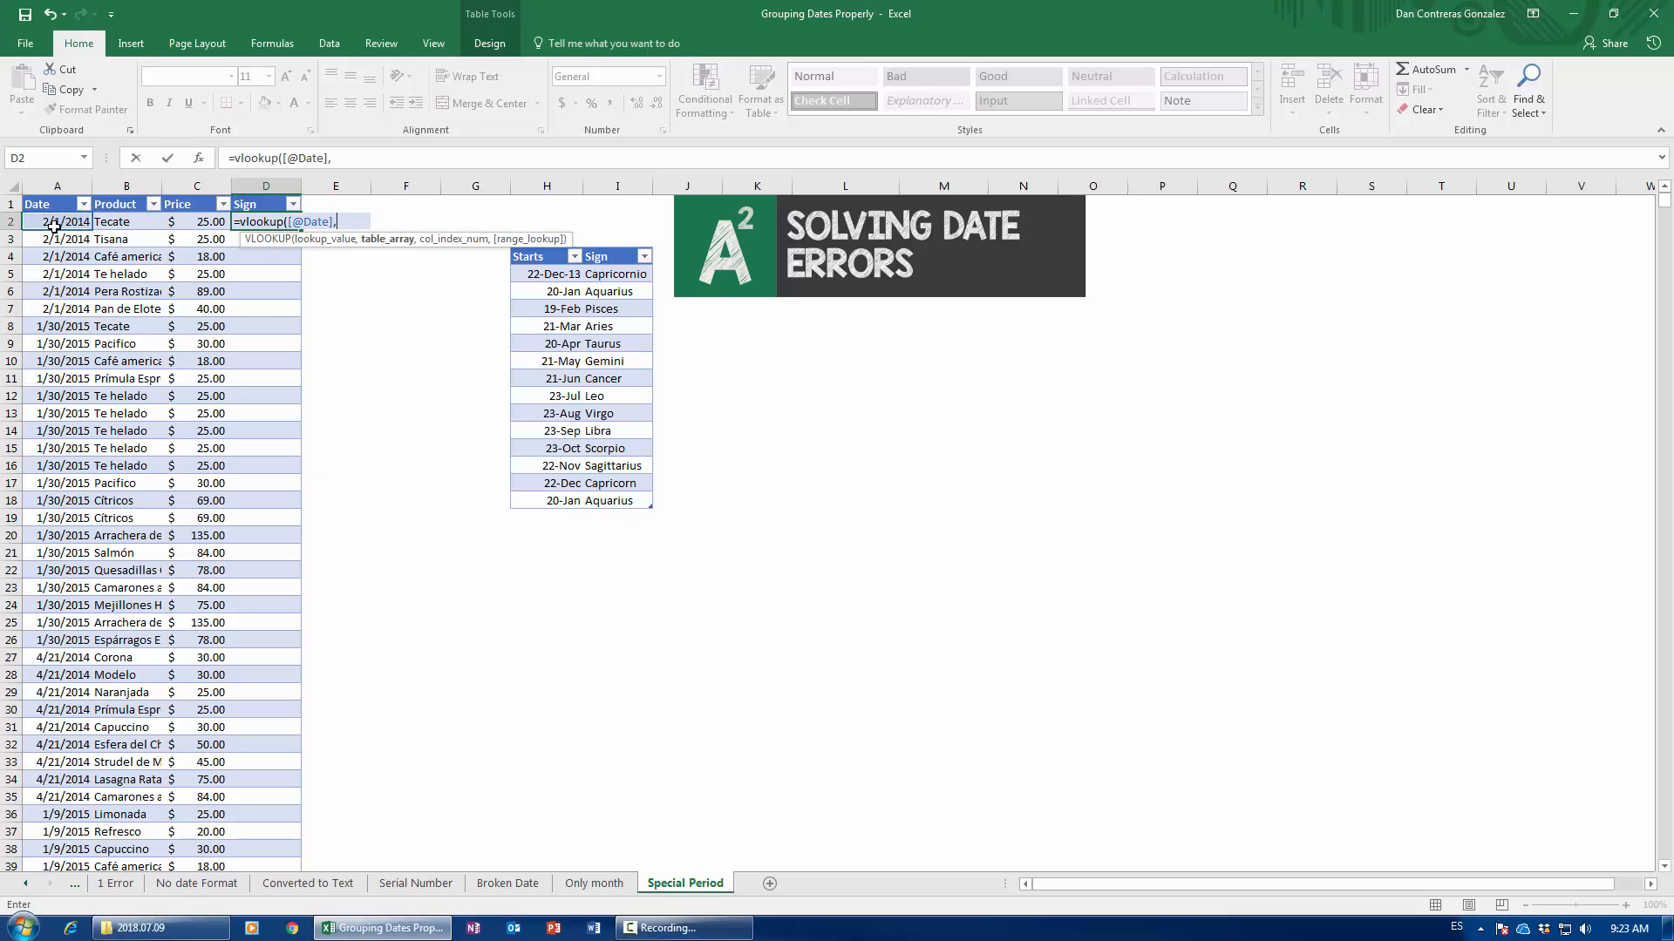
{"action": "left_click_drag", "start_coordinate": [526, 258], "coordinate": [637, 505]}
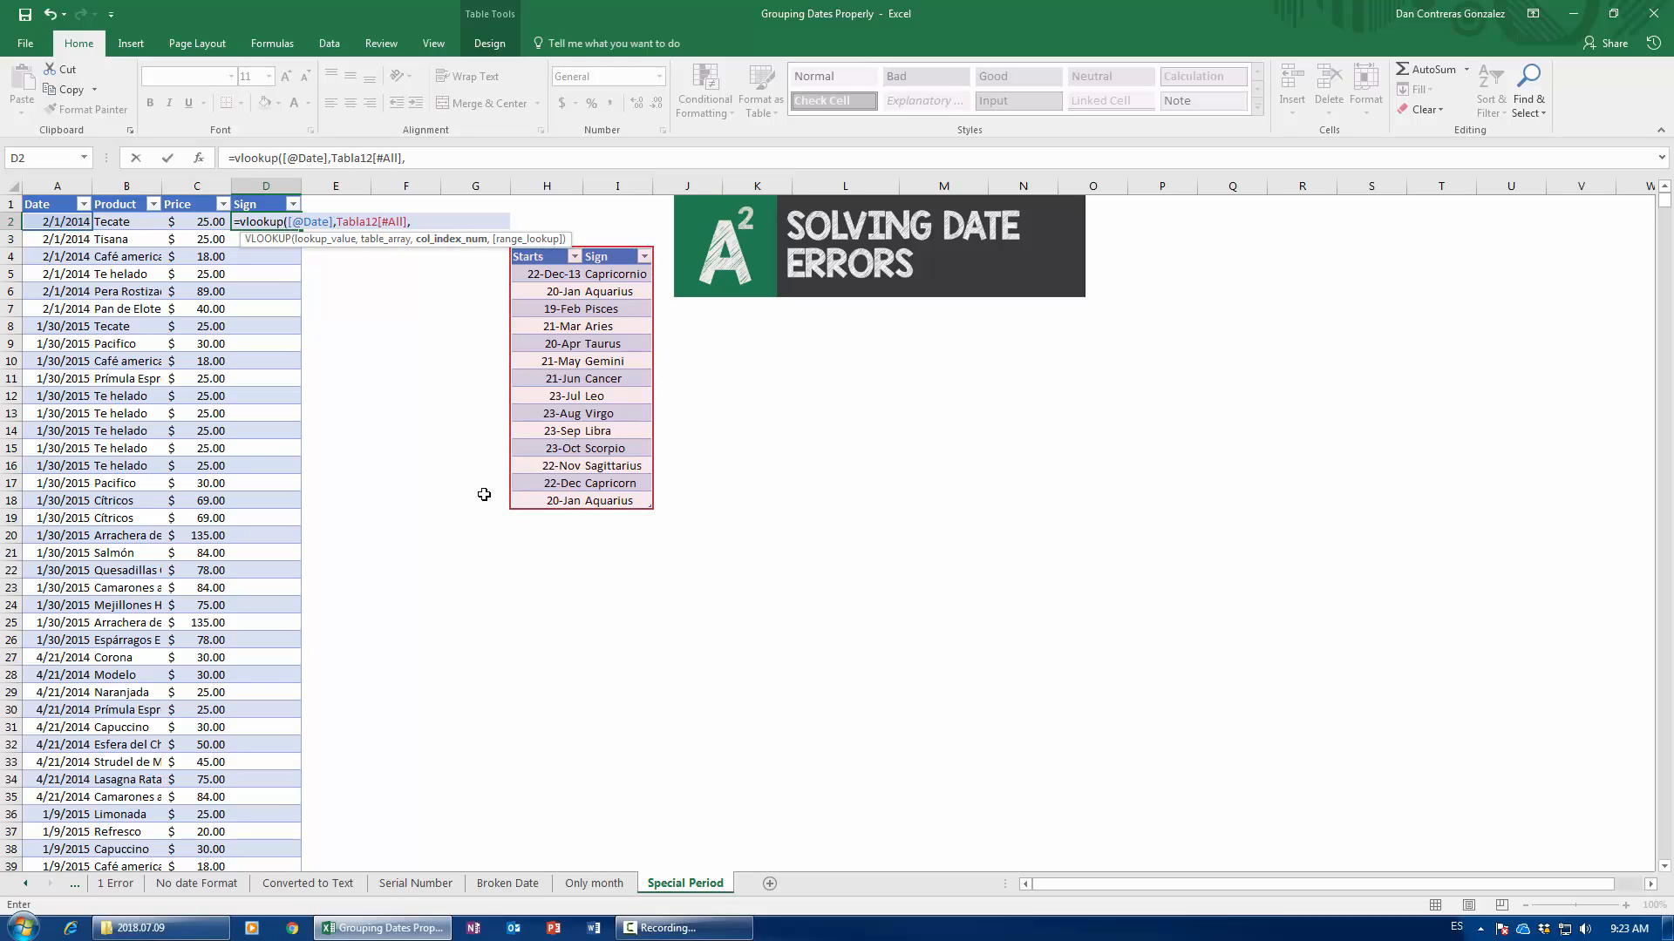
{"action": "type", "text": ",2,"}
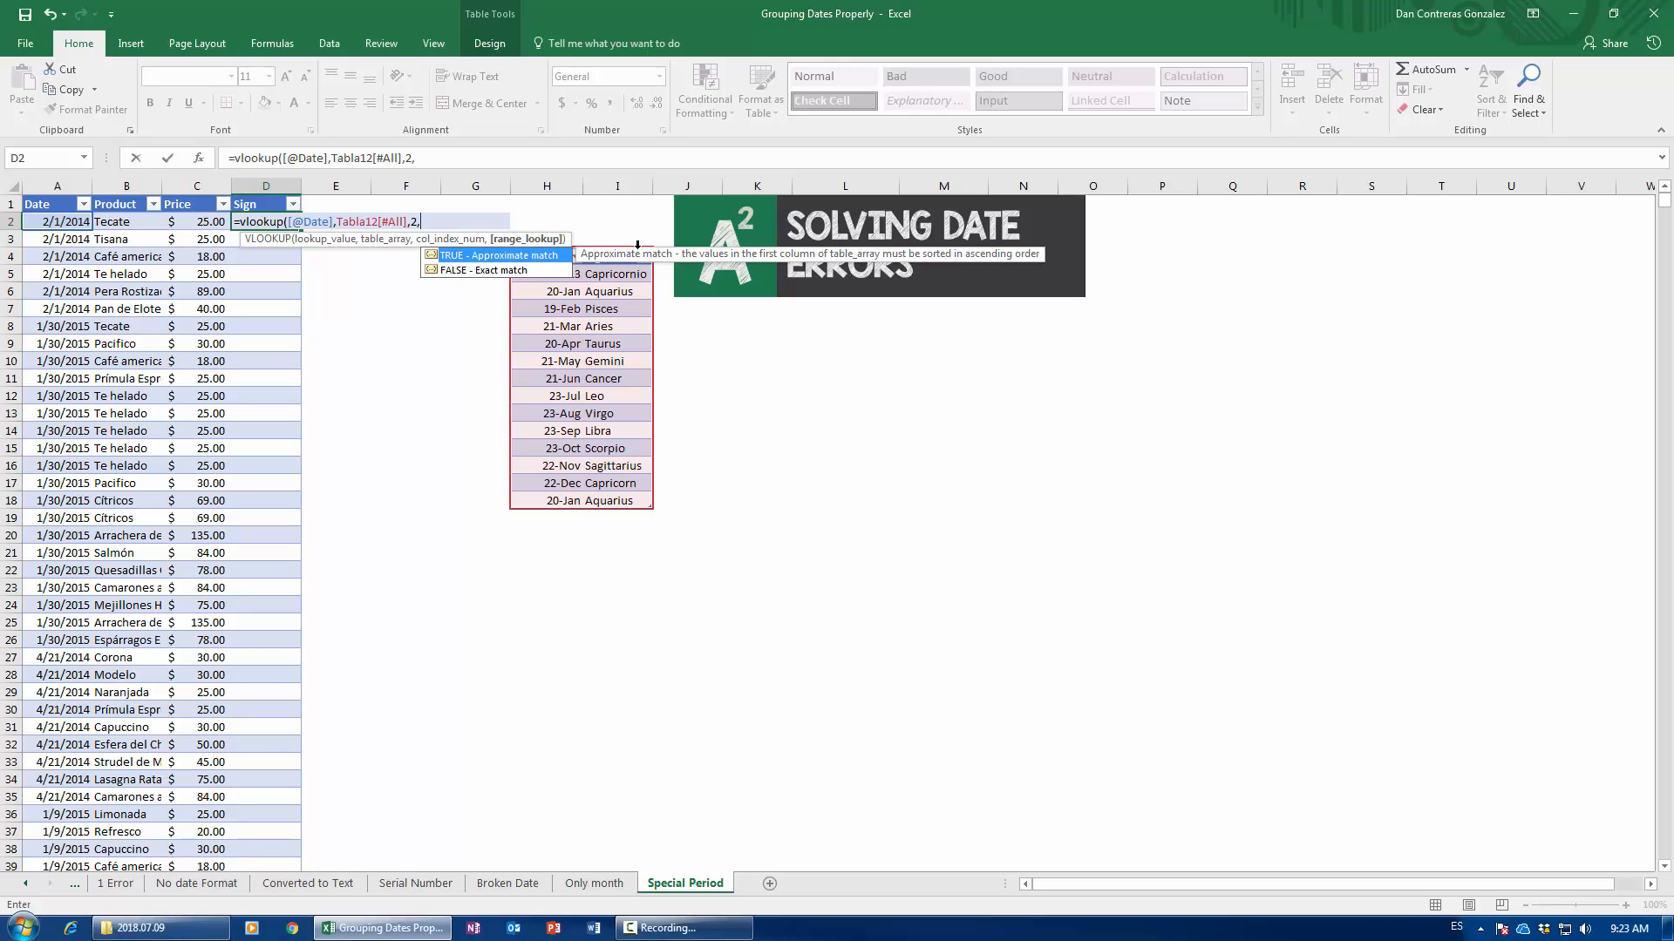
{"action": "type", "text": "1)"}
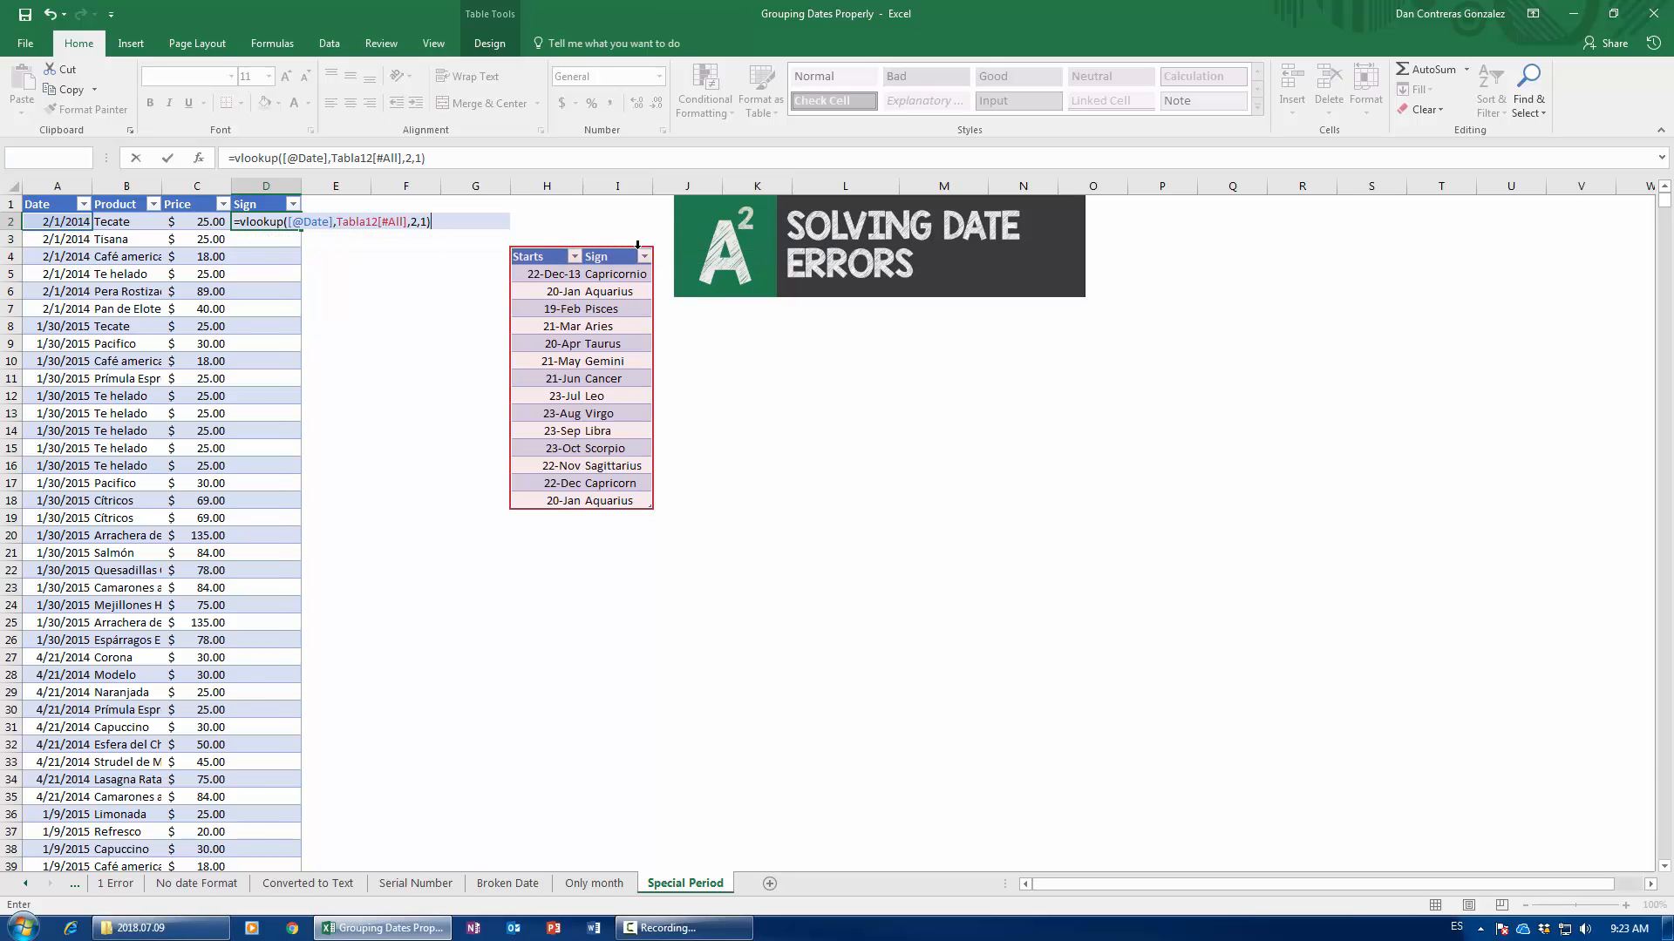
{"action": "key", "text": "Return"}
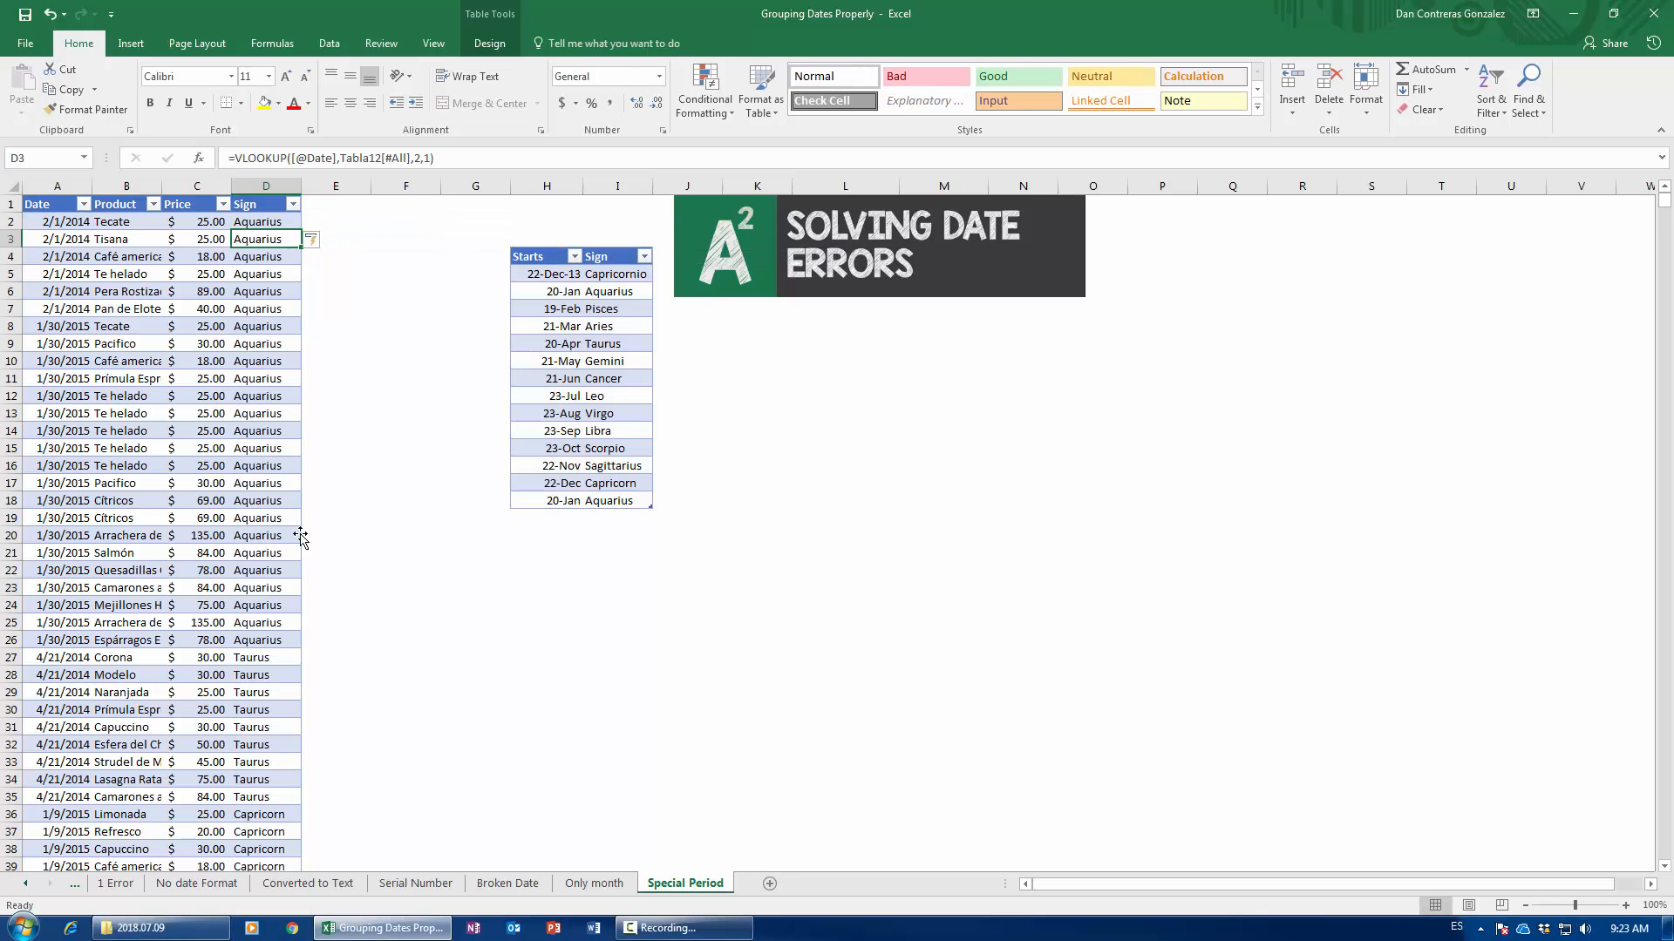
{"action": "scroll", "coordinate": [297, 710], "scroll_direction": "down", "scroll_amount": 13}
{"action": "scroll", "coordinate": [297, 709], "scroll_direction": "up", "scroll_amount": 13}
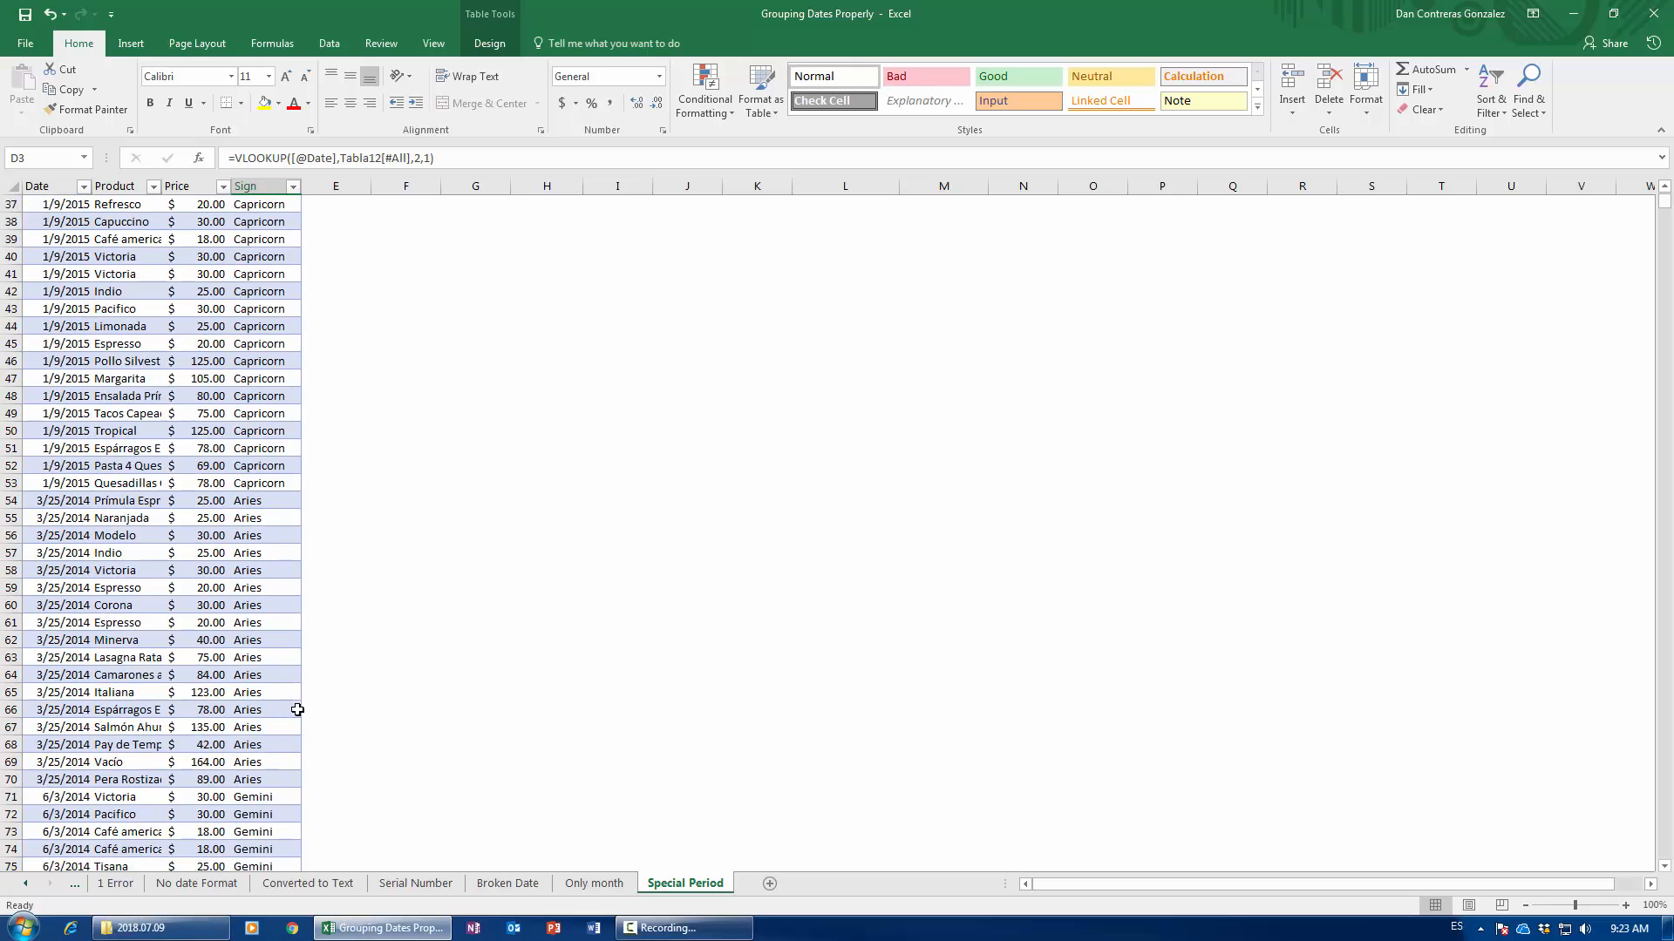
- Create a PivotTable from the sales table Tabla111 on the existing worksheet at cell L12
{"action": "left_click", "coordinate": [65, 239]}
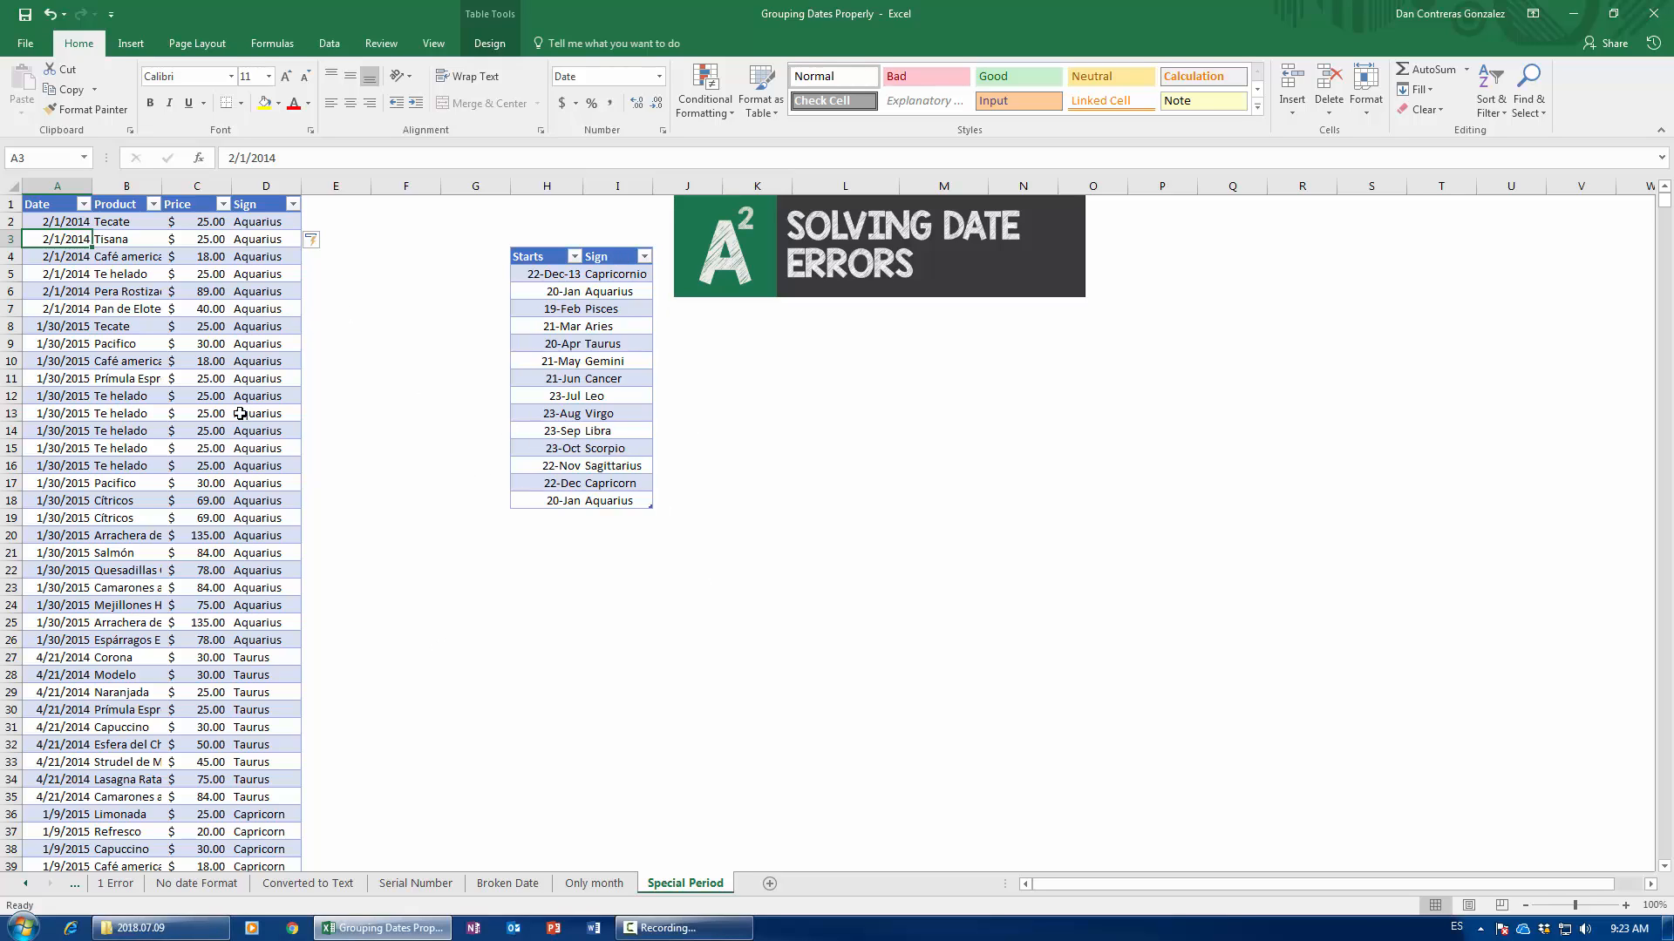
{"action": "left_click", "coordinate": [254, 328]}
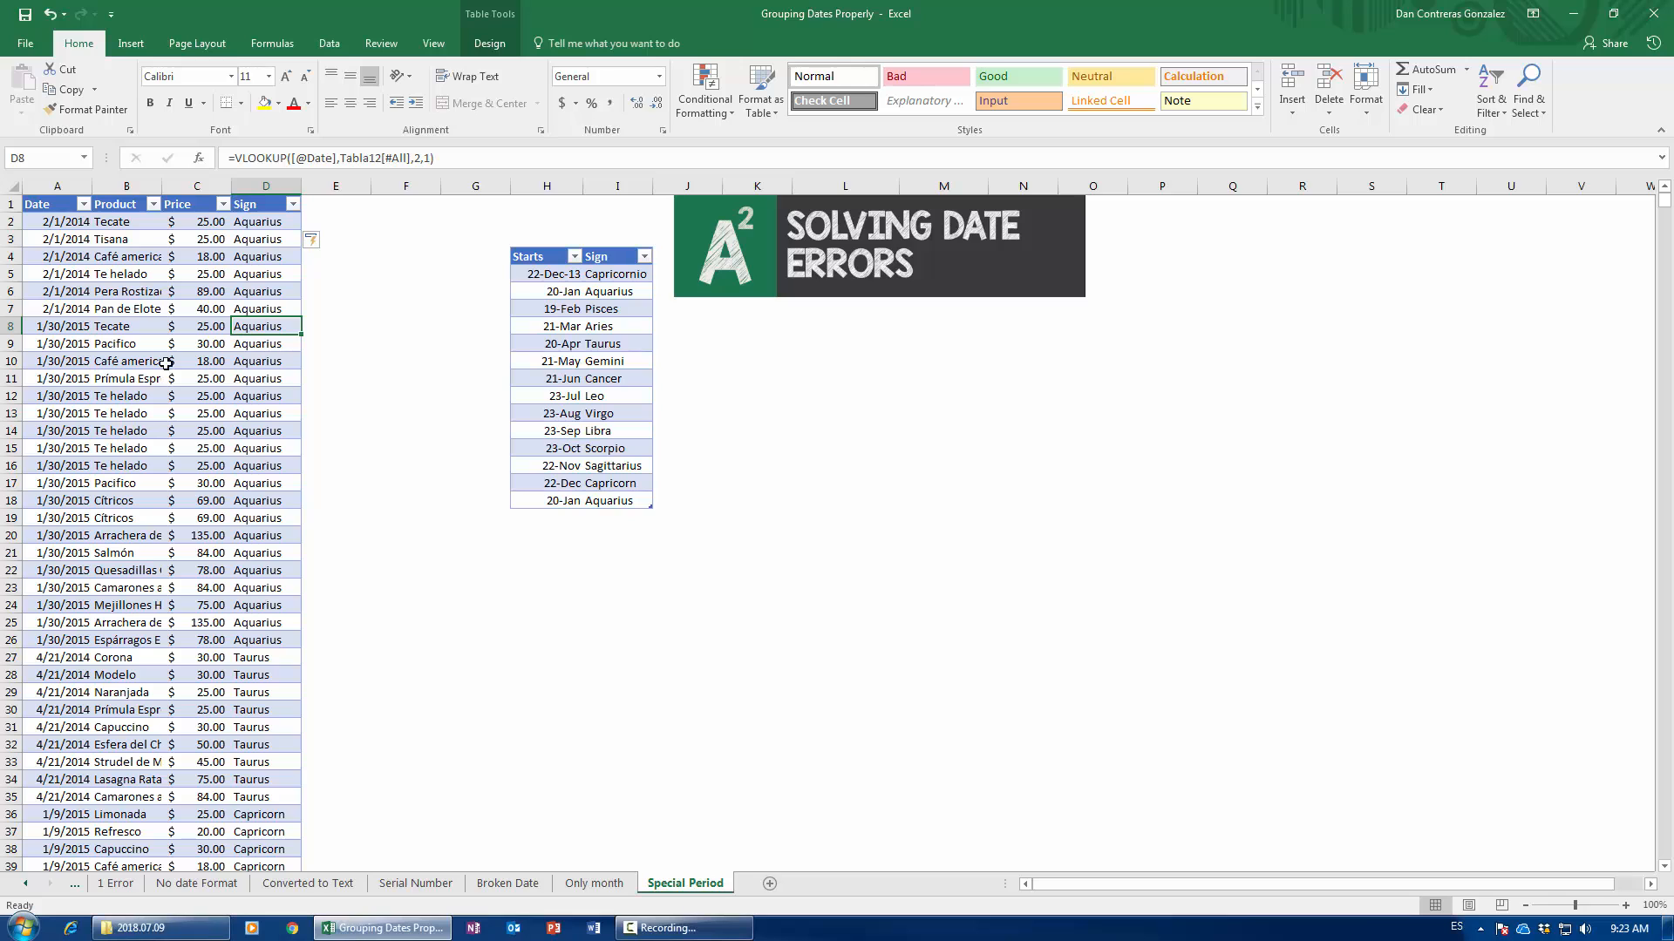
{"action": "left_click", "coordinate": [130, 43]}
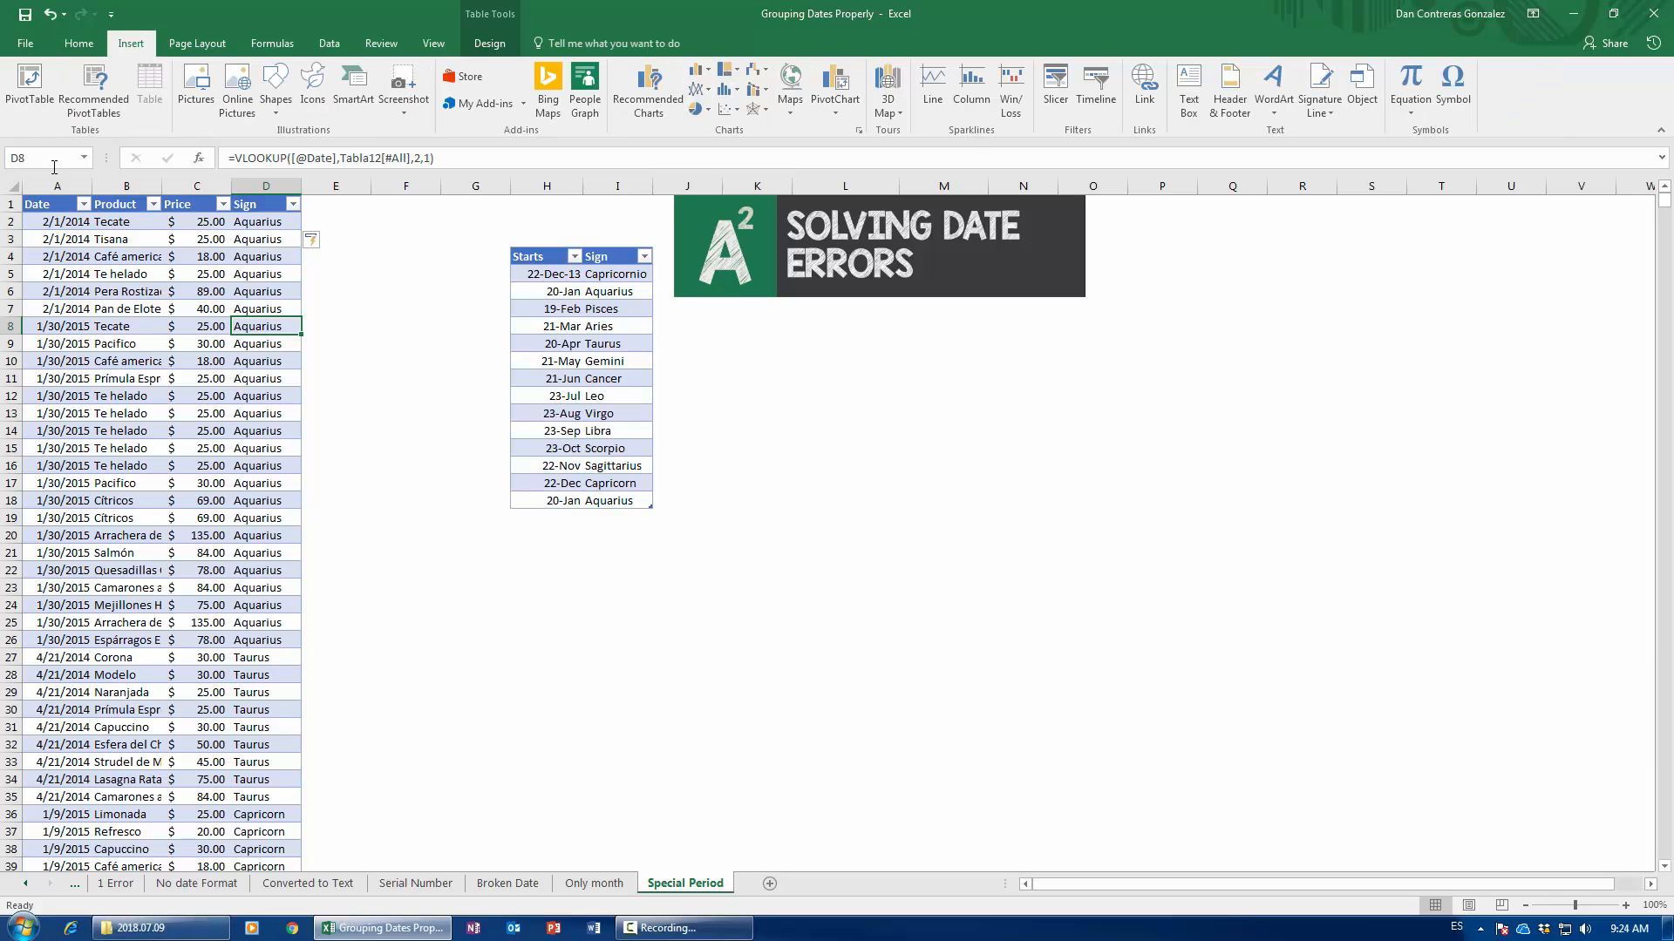
{"action": "left_click", "coordinate": [48, 83]}
{"action": "left_click", "coordinate": [272, 364]}
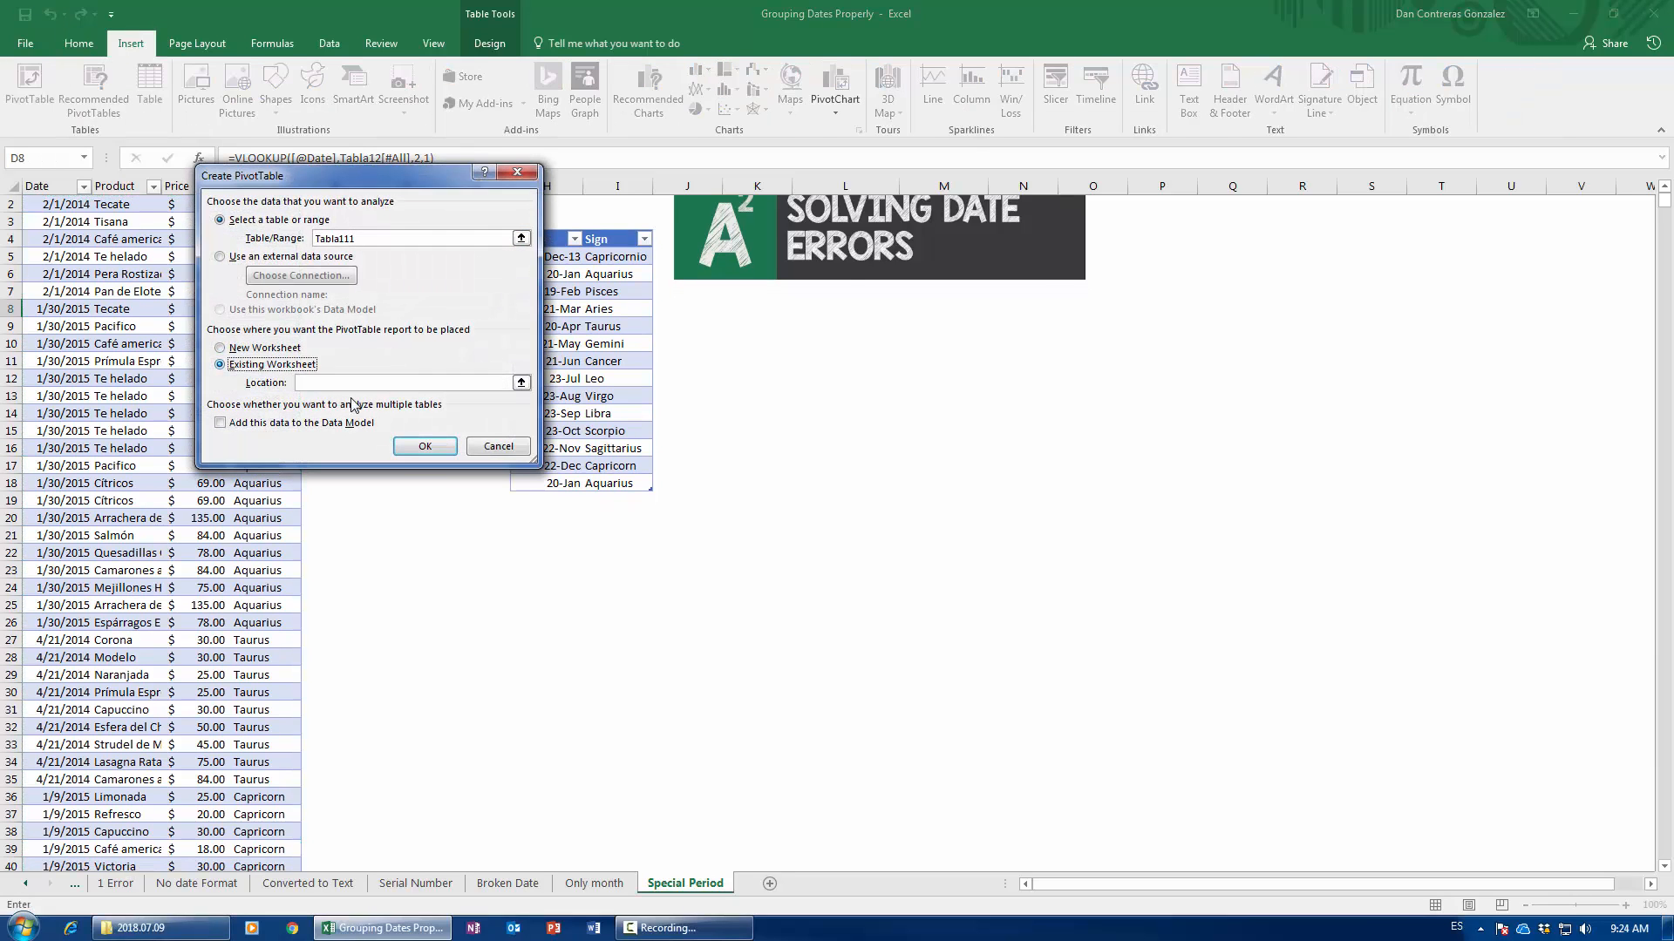
{"action": "left_click", "coordinate": [804, 378]}
{"action": "left_click", "coordinate": [425, 447]}
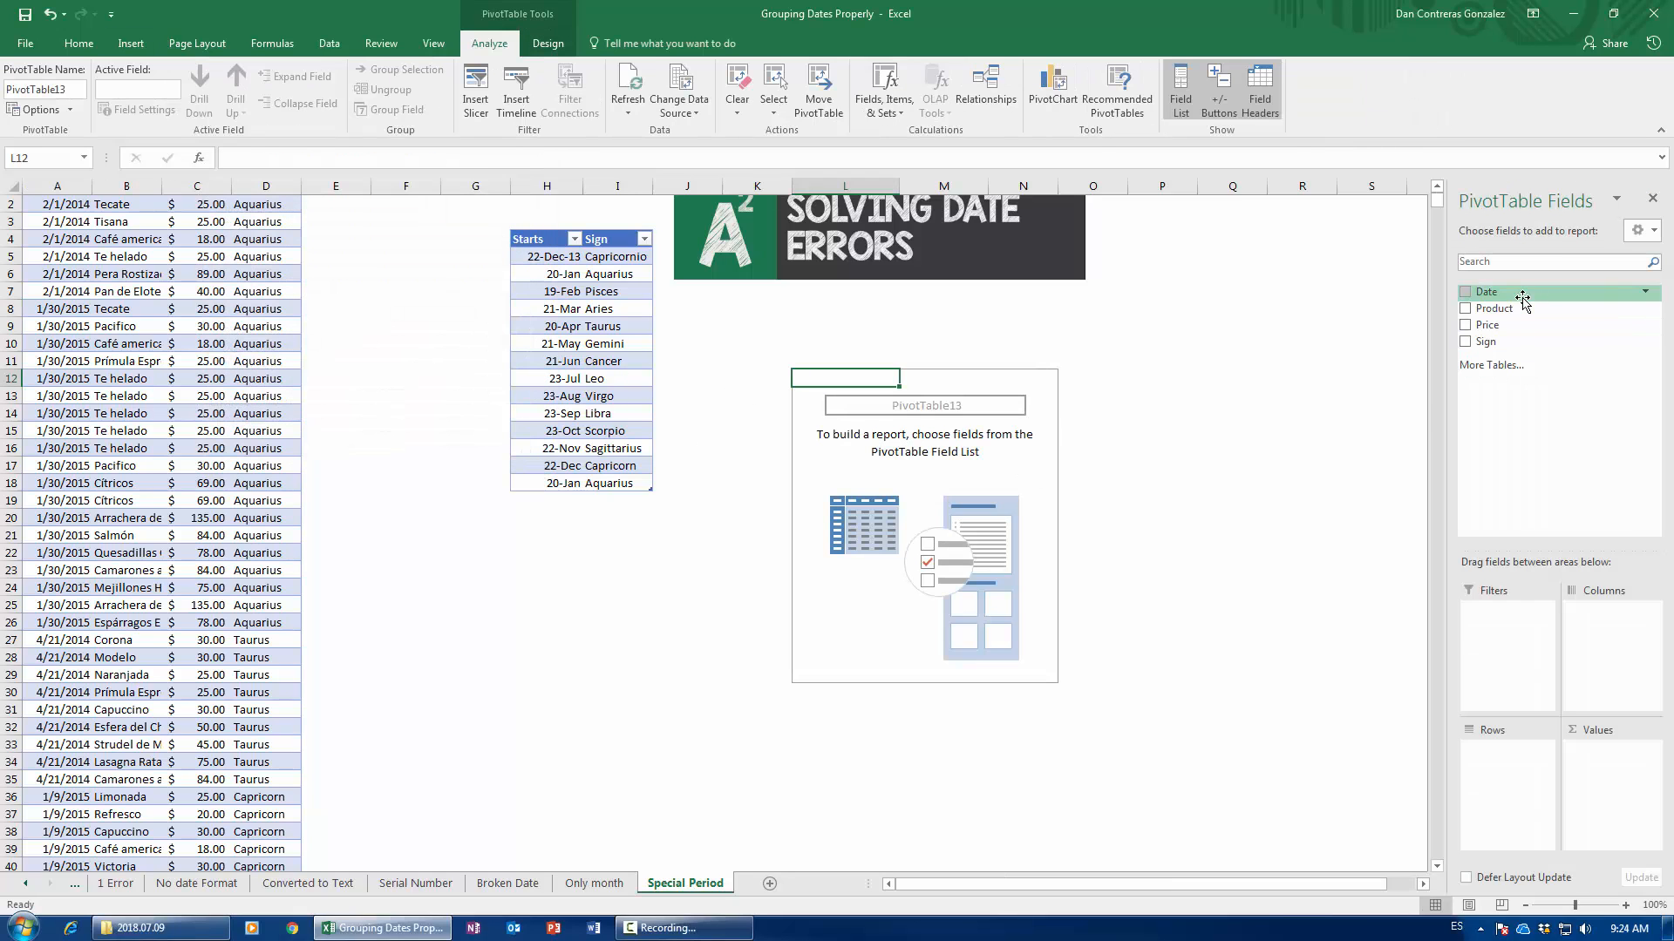
- Summarize Price by Sign, with Sign as rows, and format the Sum of Price values and grand total as currency with two decimals
{"action": "left_click_drag", "start_coordinate": [1509, 349], "coordinate": [1524, 785]}
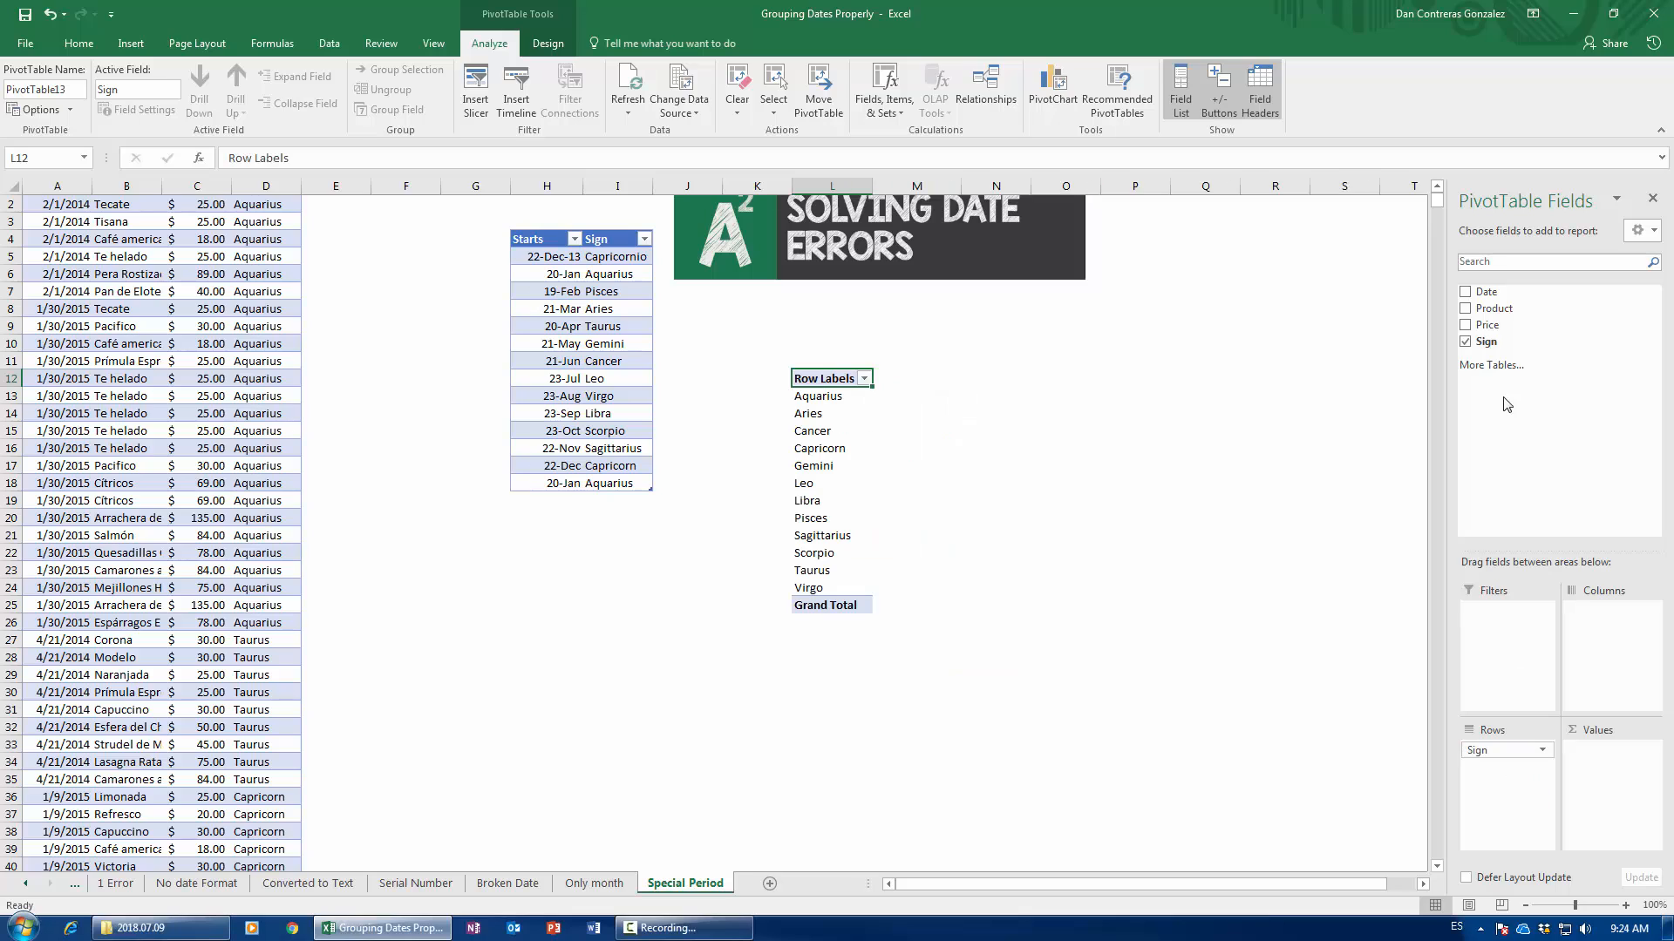
{"action": "left_click_drag", "start_coordinate": [1492, 325], "coordinate": [1595, 793]}
{"action": "left_click_drag", "start_coordinate": [924, 395], "coordinate": [950, 608]}
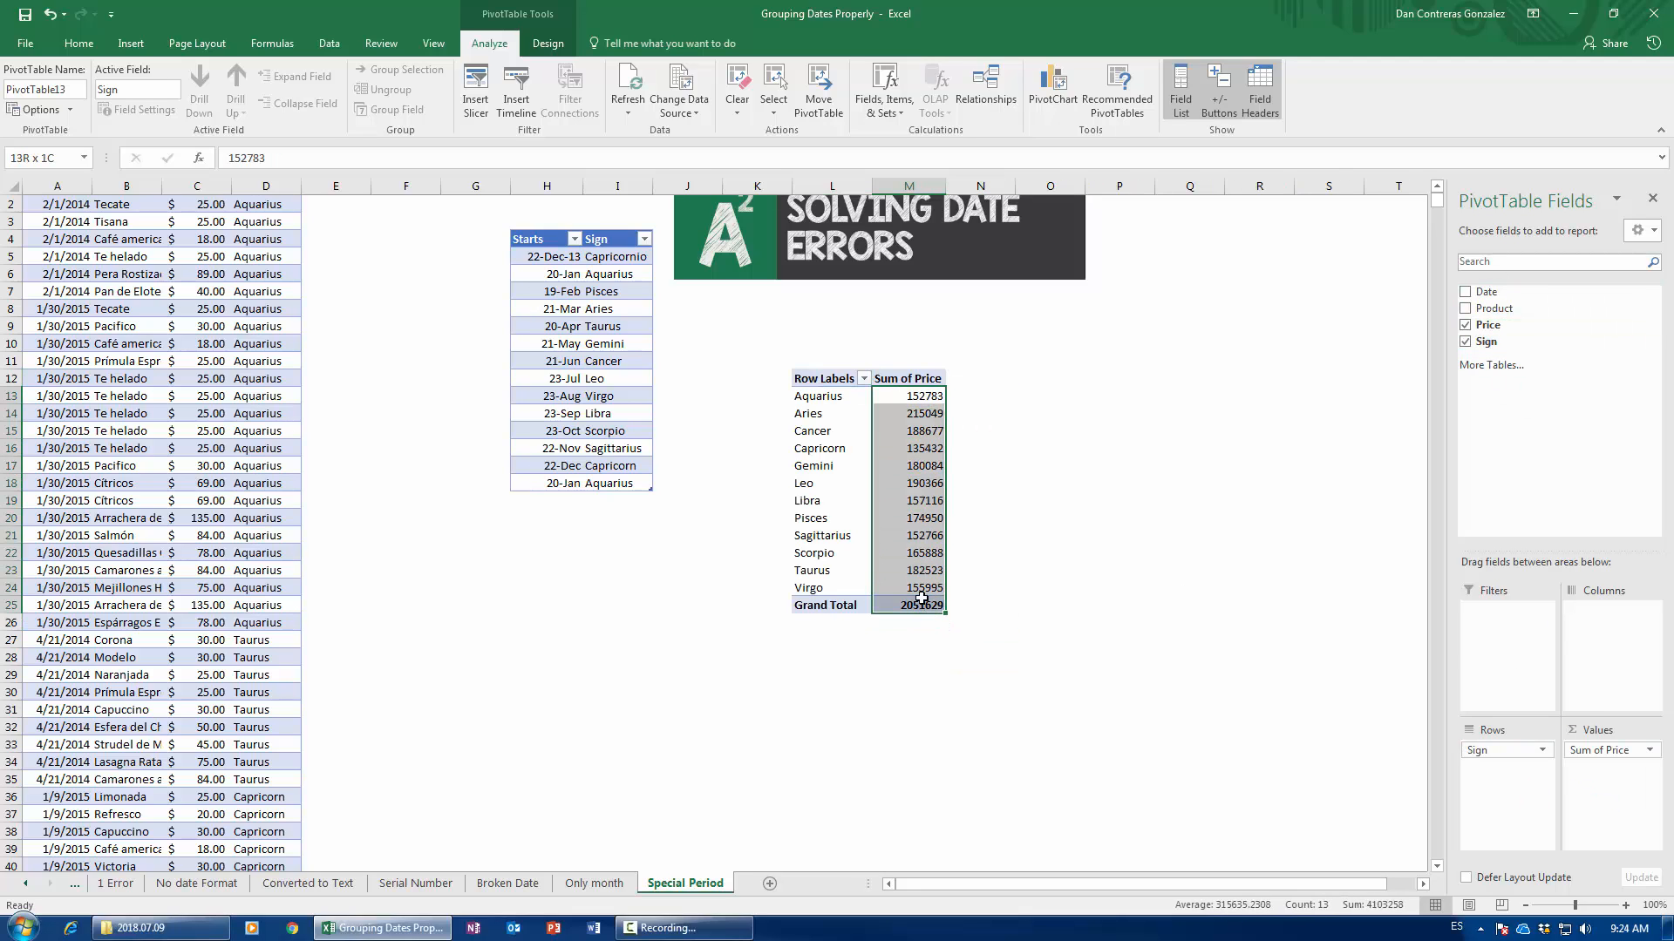
{"action": "key", "text": "ctrl+shift+4"}
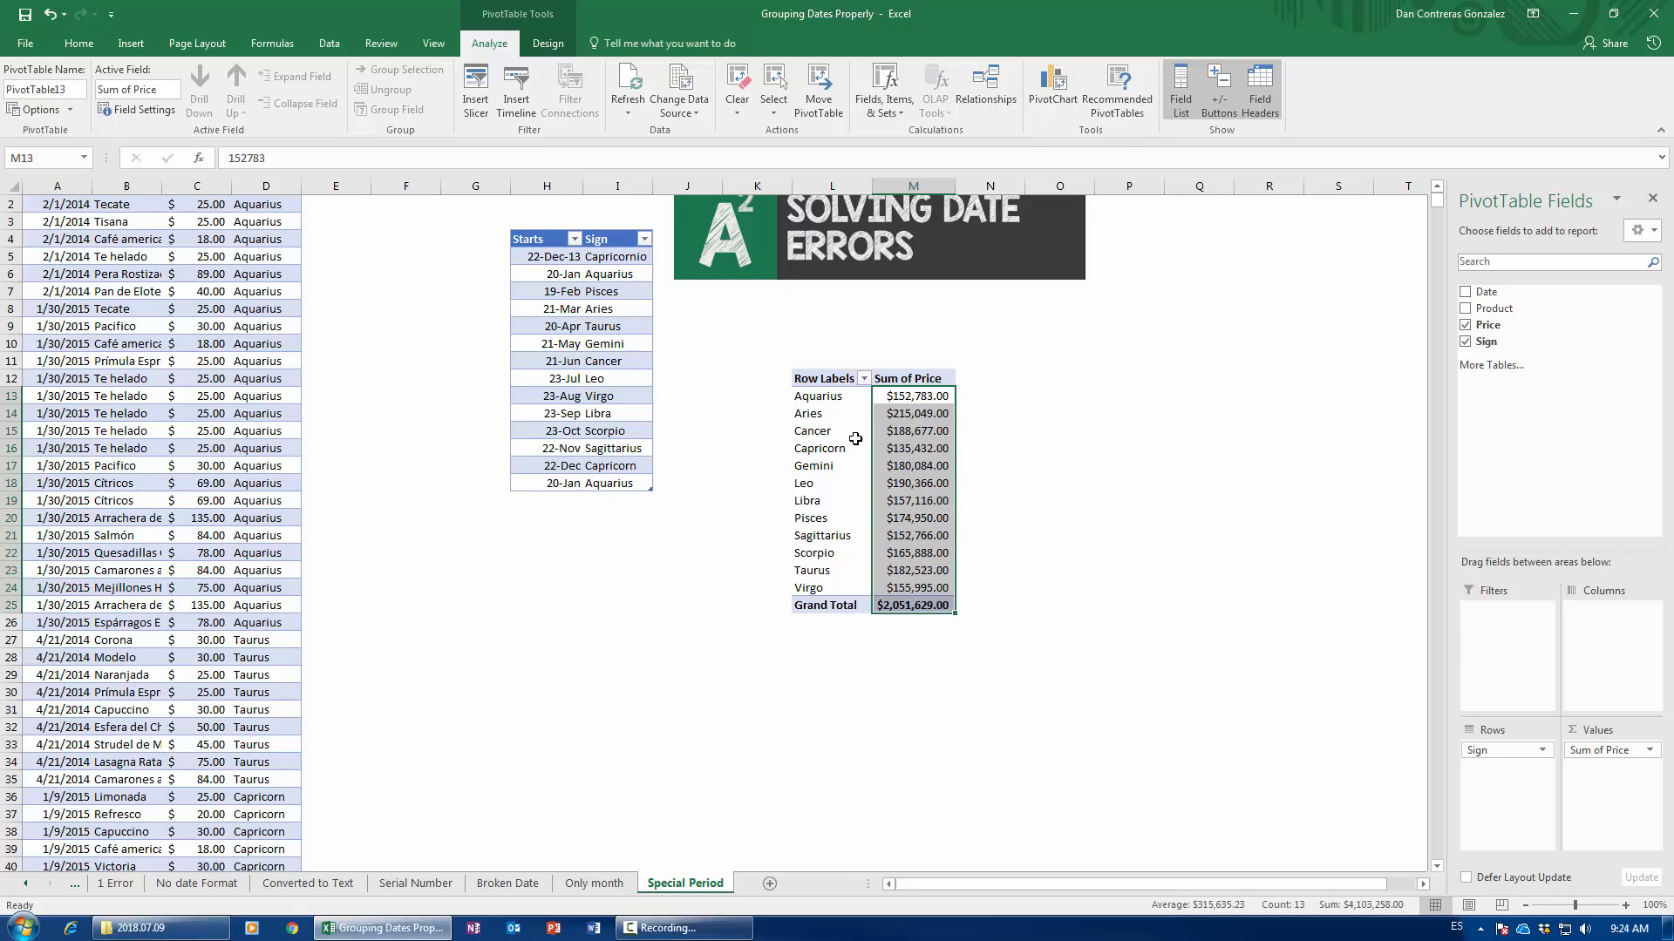
- Compare the zodiac signs' Sum of Price values in the PivotTable, then select Leo's label and amount
{"action": "left_click", "coordinate": [818, 441]}
{"action": "left_click", "coordinate": [817, 521]}
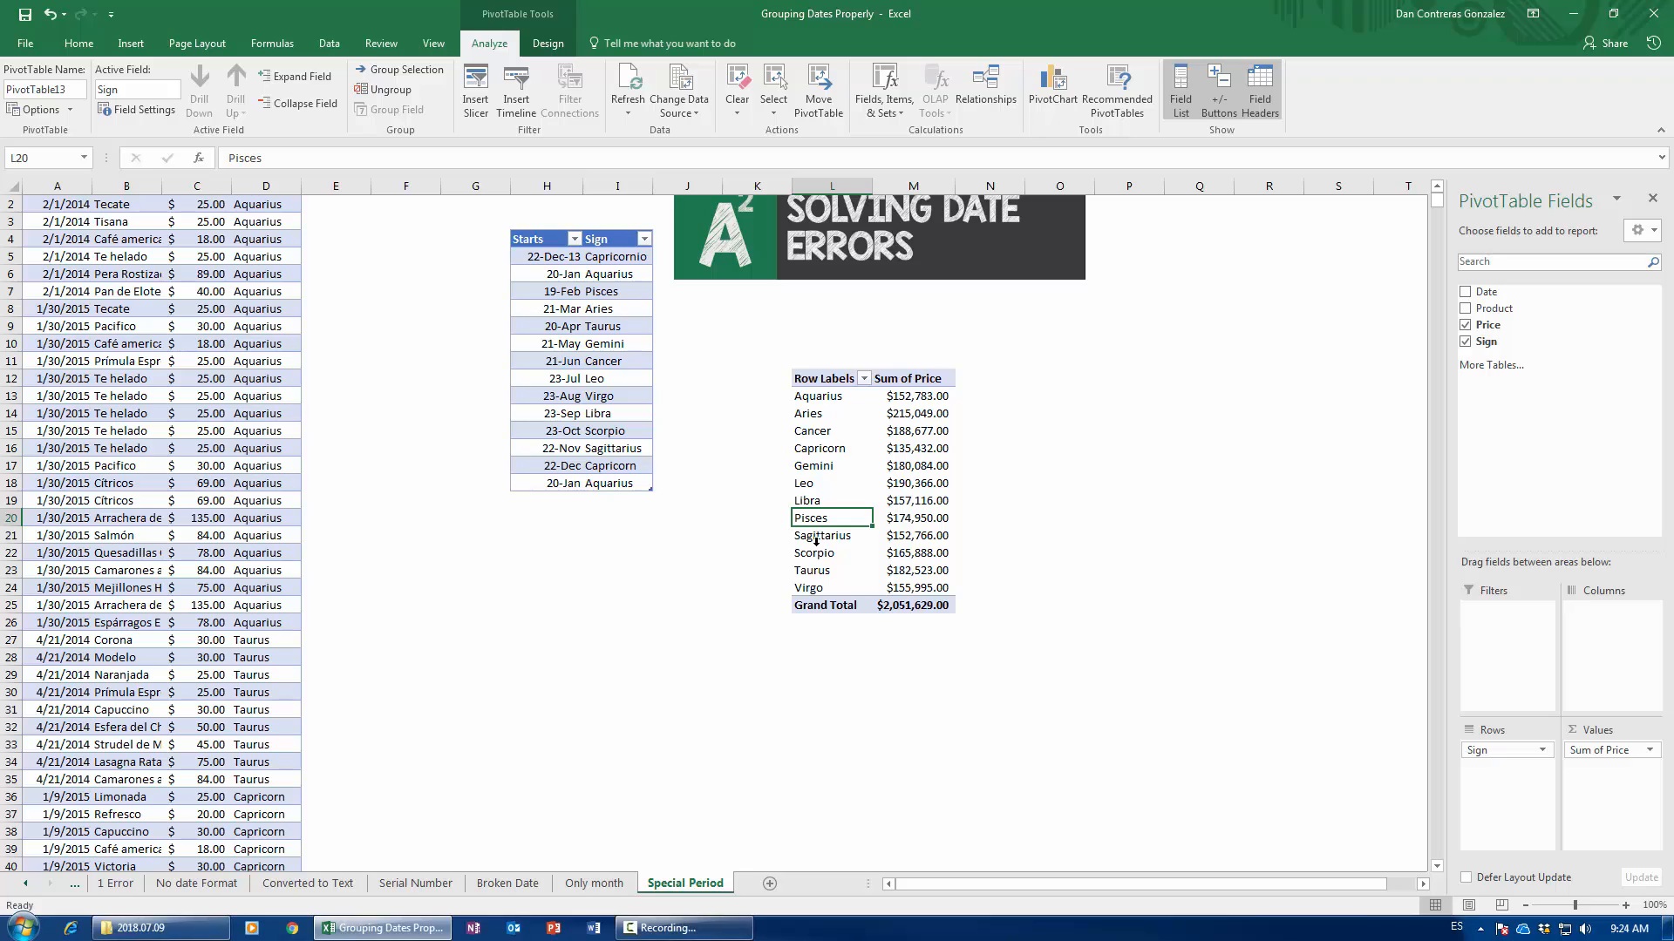
{"action": "left_click_drag", "start_coordinate": [803, 485], "coordinate": [946, 485]}
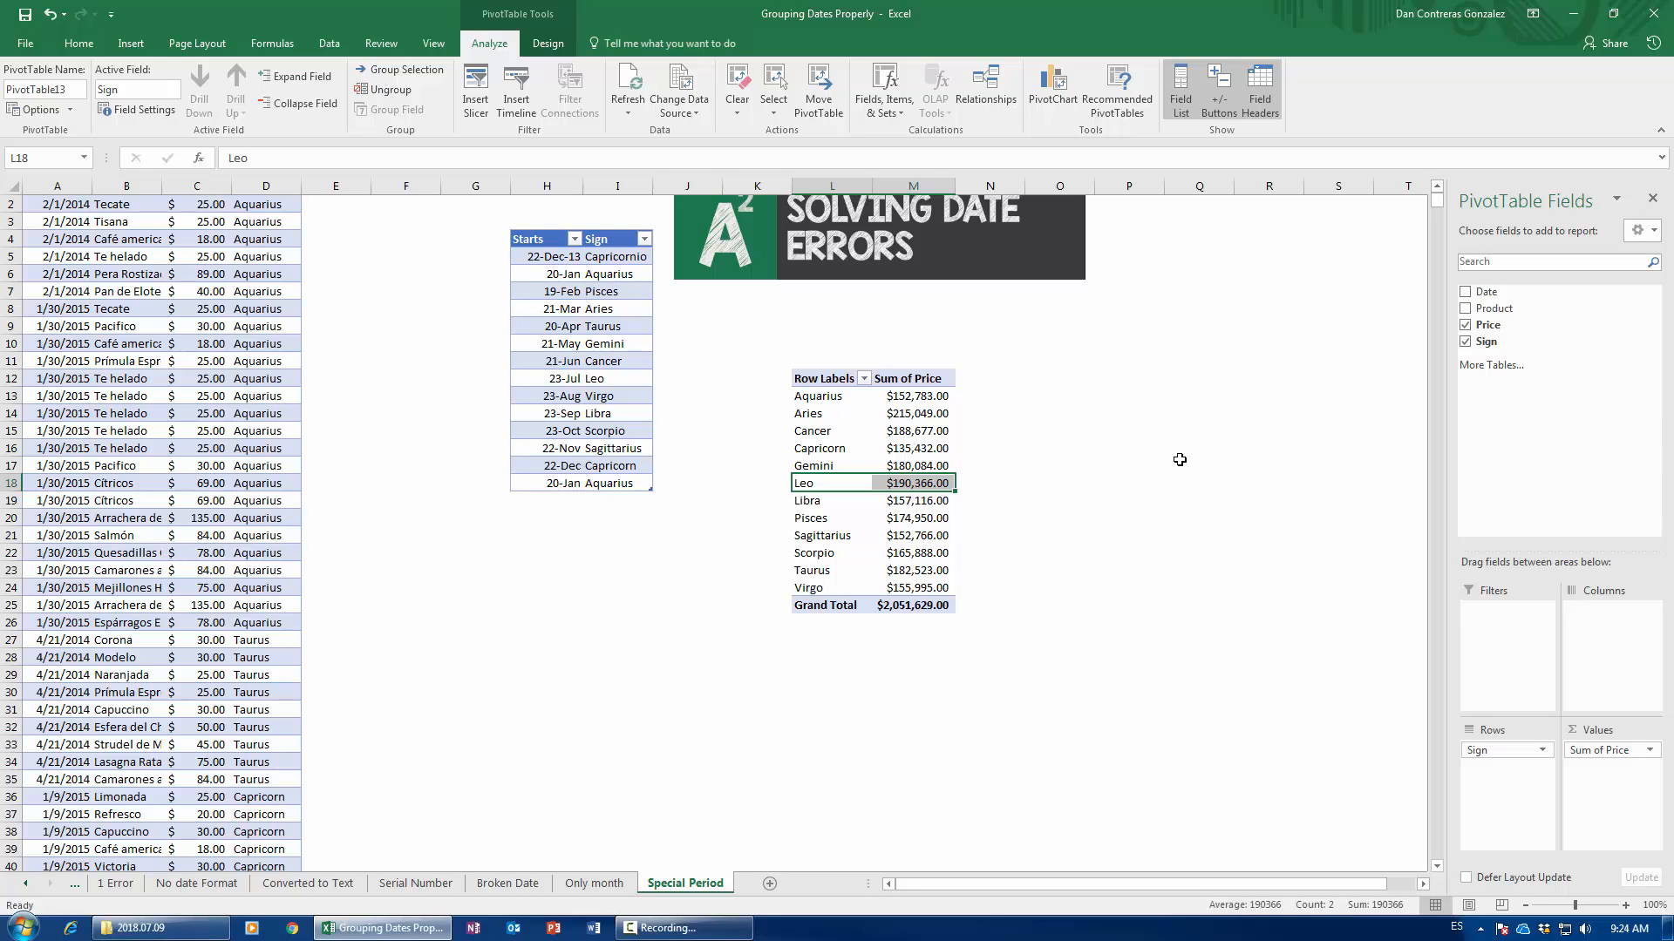
{"action": "scroll", "coordinate": [453, 523], "scroll_direction": "up", "scroll_amount": 1}
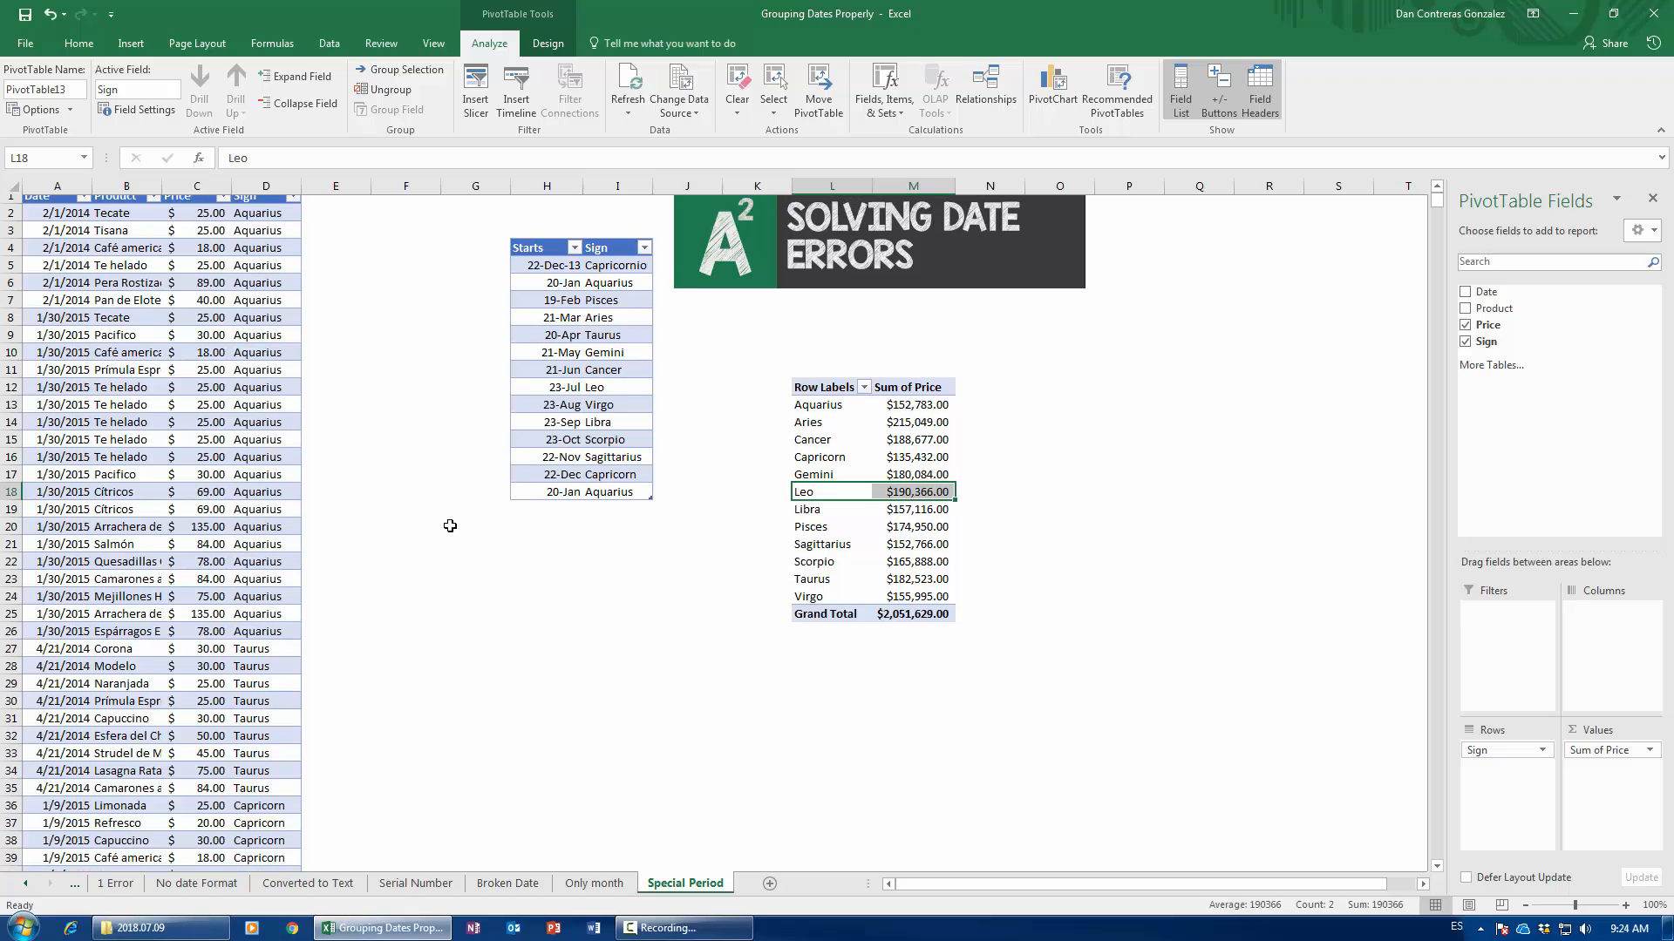